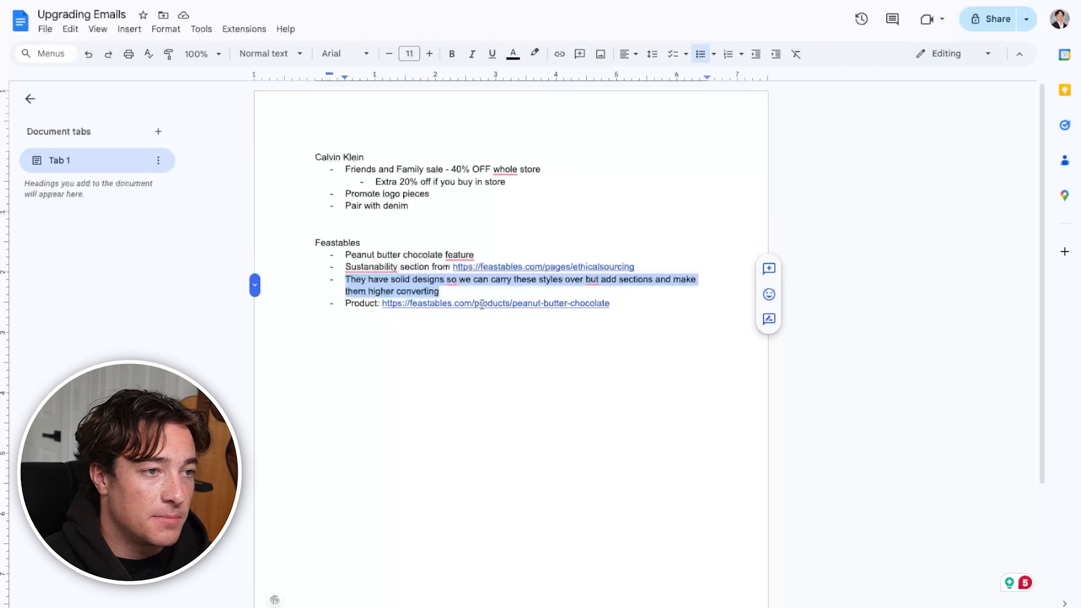
# Preview the linked peanut butter chocolate product page in the Feastables notes
pyautogui.click(482, 304)
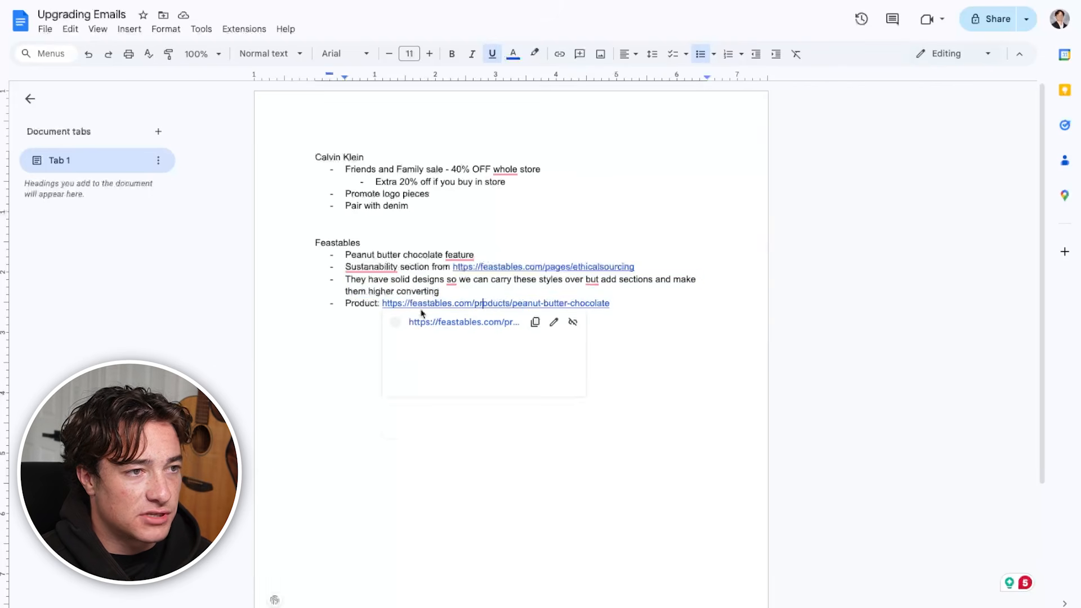
pyautogui.click(680, 393)
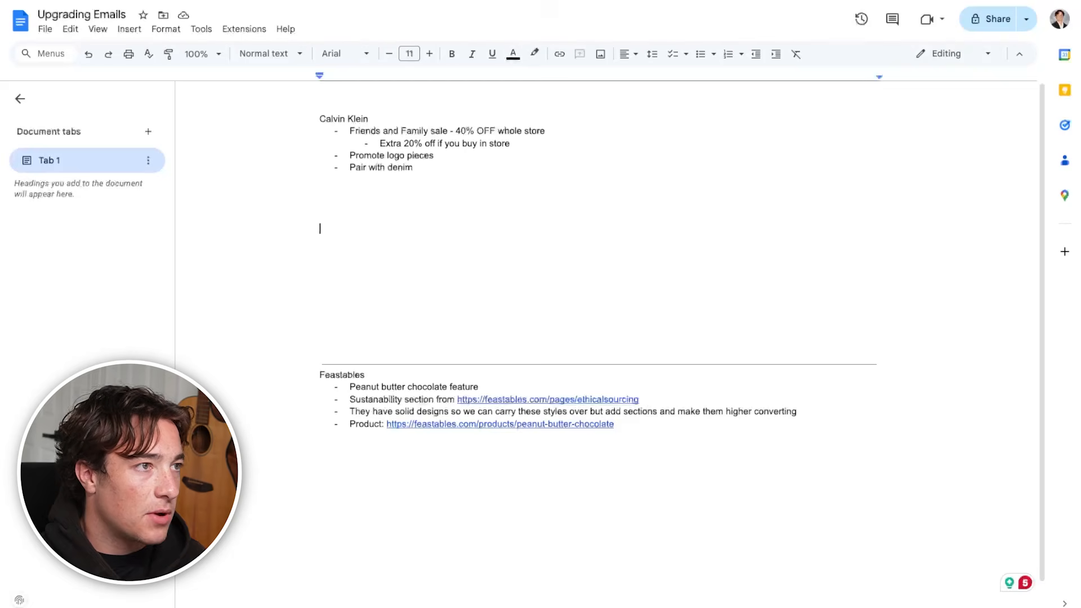
# Insert a one-column, four-row table below the Calvin Klein notes and heighten its first row with blank lines
pyautogui.click(129, 28)
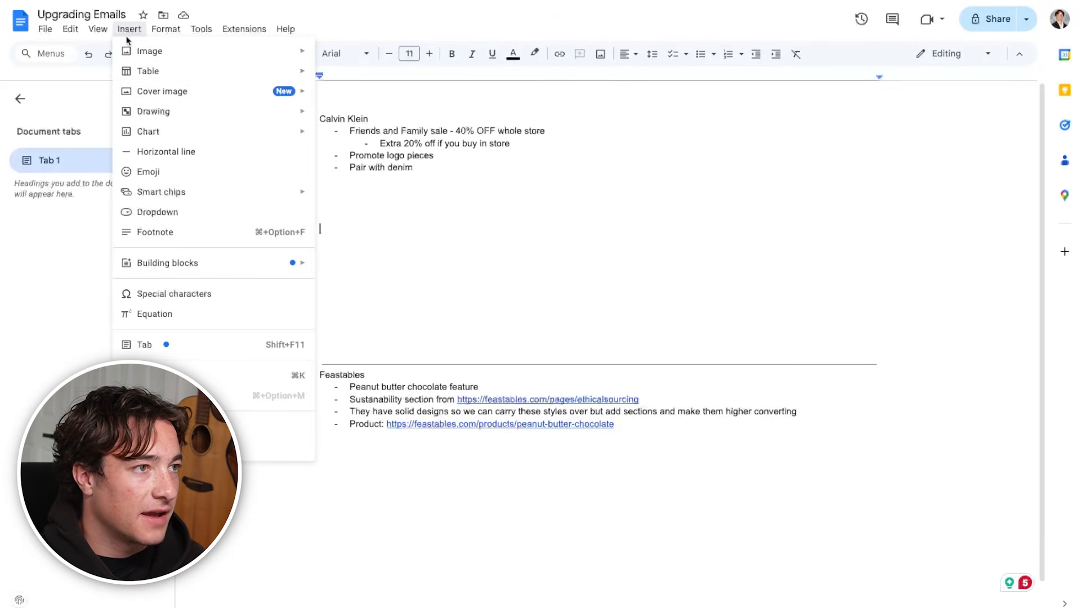
pyautogui.moveTo(159, 80)
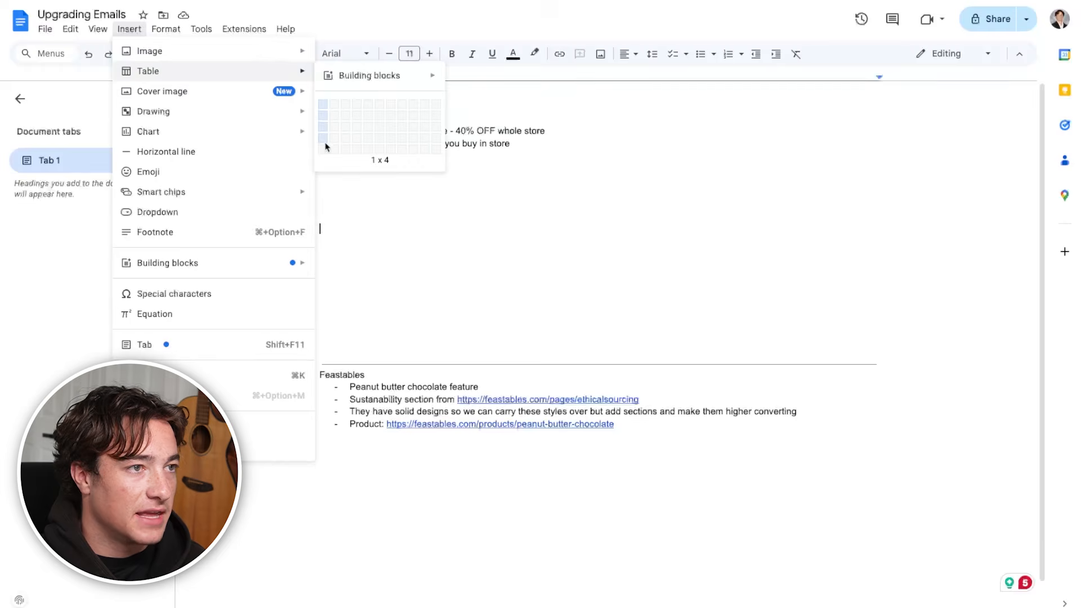
pyautogui.click(325, 145)
pyautogui.press('Return')
pyautogui.press('Return')
pyautogui.press('Return')
pyautogui.press('Return')
pyautogui.press('Return')
pyautogui.press('Return')
pyautogui.press('Return')
pyautogui.press('Return')
pyautogui.press('Return')
pyautogui.press('Return')
pyautogui.press('Return')
pyautogui.press('Return')
pyautogui.press('Return')
pyautogui.press('Return')
pyautogui.press('Return')
pyautogui.press('Return')
pyautogui.press('Return')
pyautogui.press('Return')
pyautogui.press('Return')
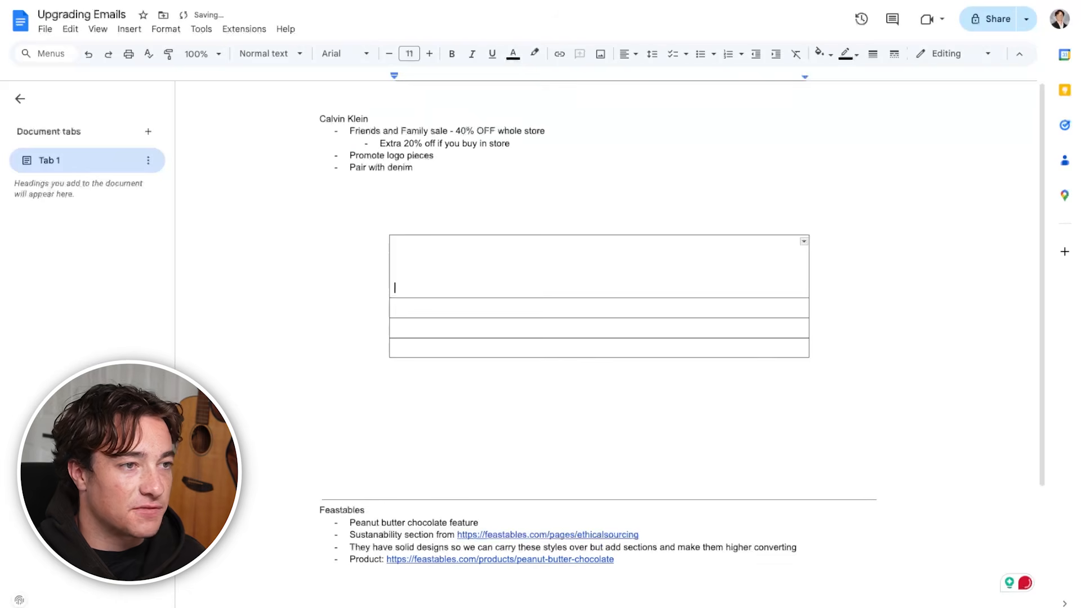
# Heighten the remaining table rows with blank lines and label the four rows HERO, BRIDGE, PRODUCT and FOOTER
pyautogui.scroll(-5, 617, 306)
pyautogui.click(579, 244)
pyautogui.press('Return')
pyautogui.press('Return')
pyautogui.press('Return')
pyautogui.press('Return')
pyautogui.press('Return')
pyautogui.press('Return')
pyautogui.press('Return')
pyautogui.press('Return')
pyautogui.press('Return')
pyautogui.press('Return')
pyautogui.press('Return')
pyautogui.press('Return')
pyautogui.press('Return')
pyautogui.press('Return')
pyautogui.press('Return')
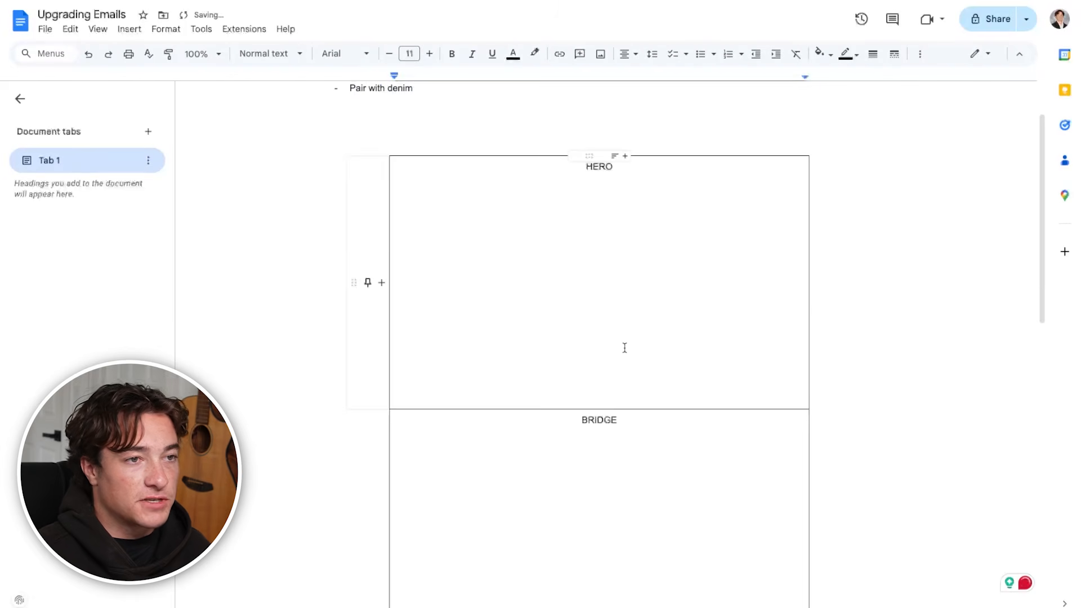
pyautogui.scroll(1, 624, 348)
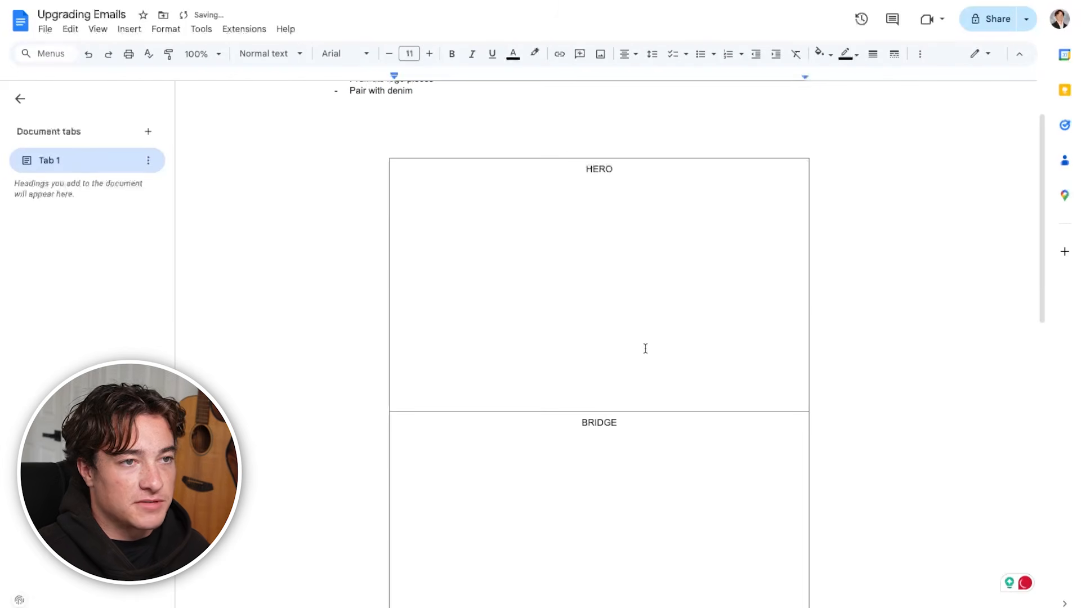
pyautogui.doubleClick(948, 212)
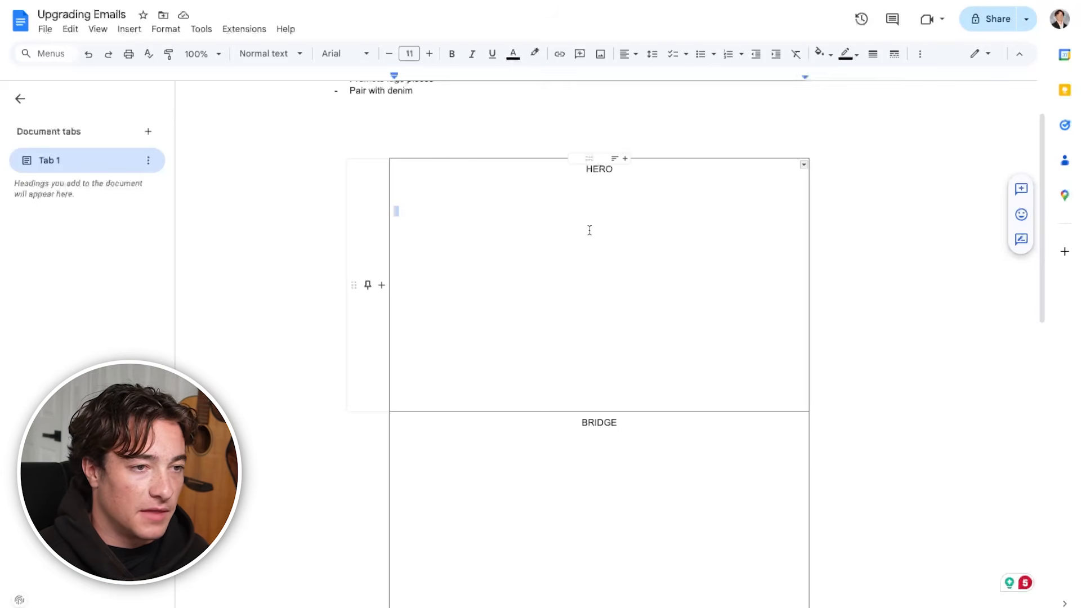
pyautogui.scroll(-7, 590, 231)
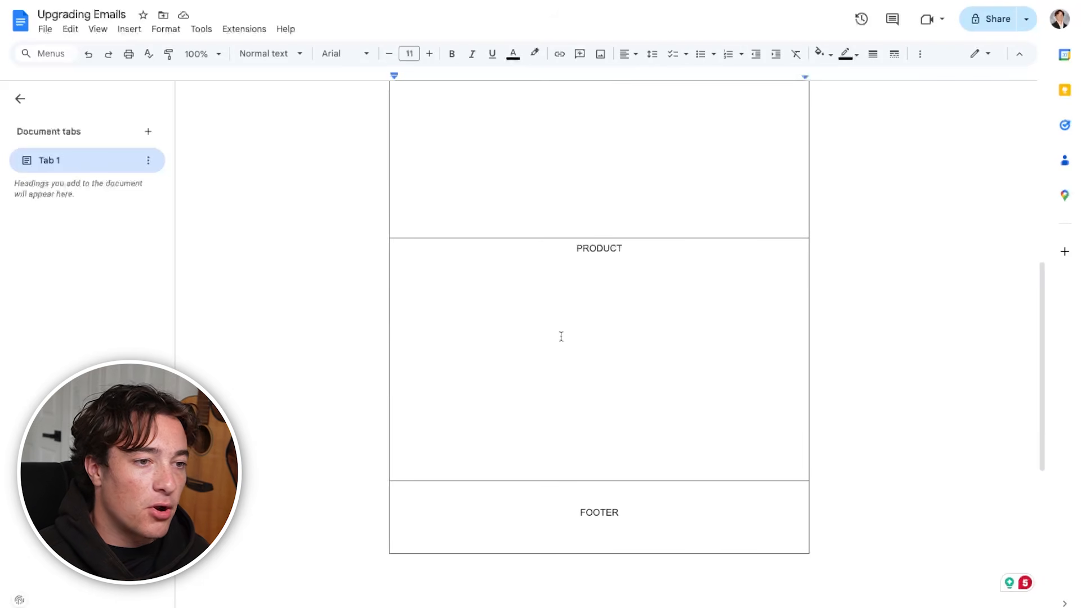
pyautogui.scroll(-1, 612, 454)
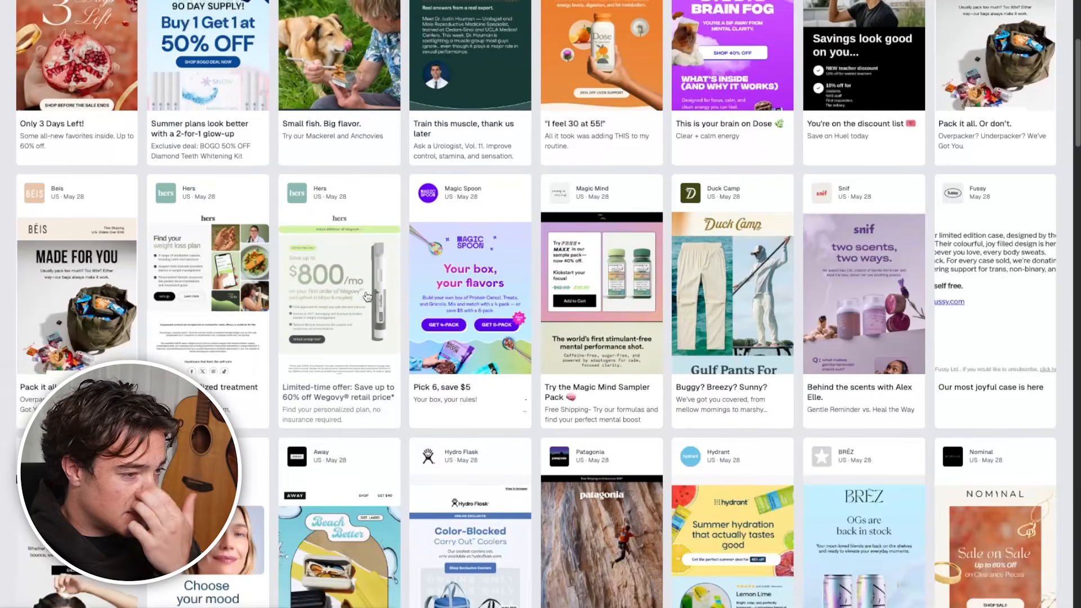
# Switch to Milled, browse the newest brand emails and examine the layout of Magic Spoon's "Pick 6, save $5" email
pyautogui.scroll(-5, 120, 279)
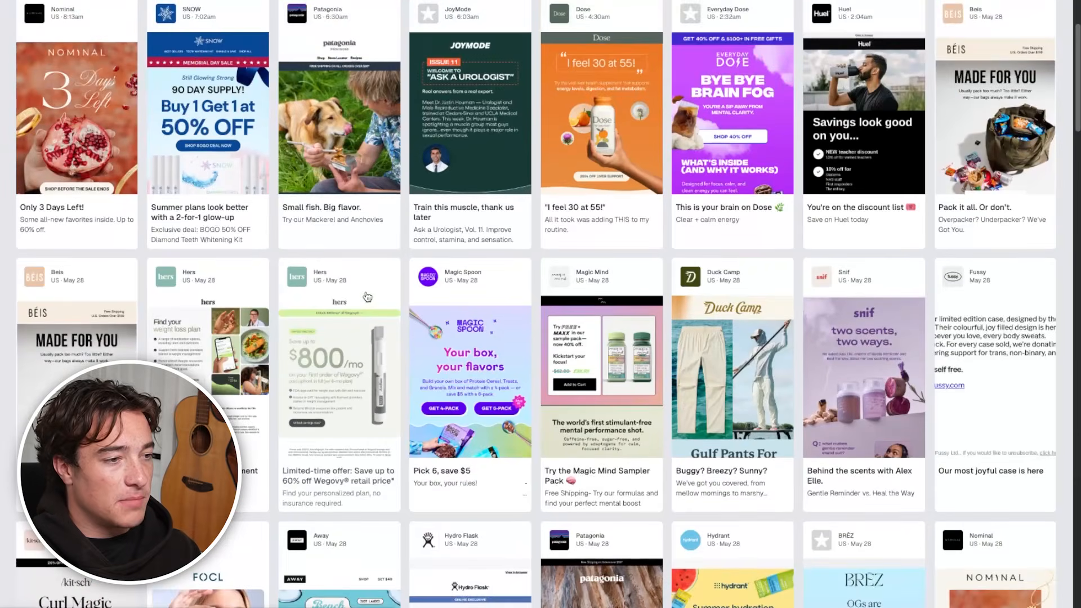
pyautogui.scroll(1, 70, 289)
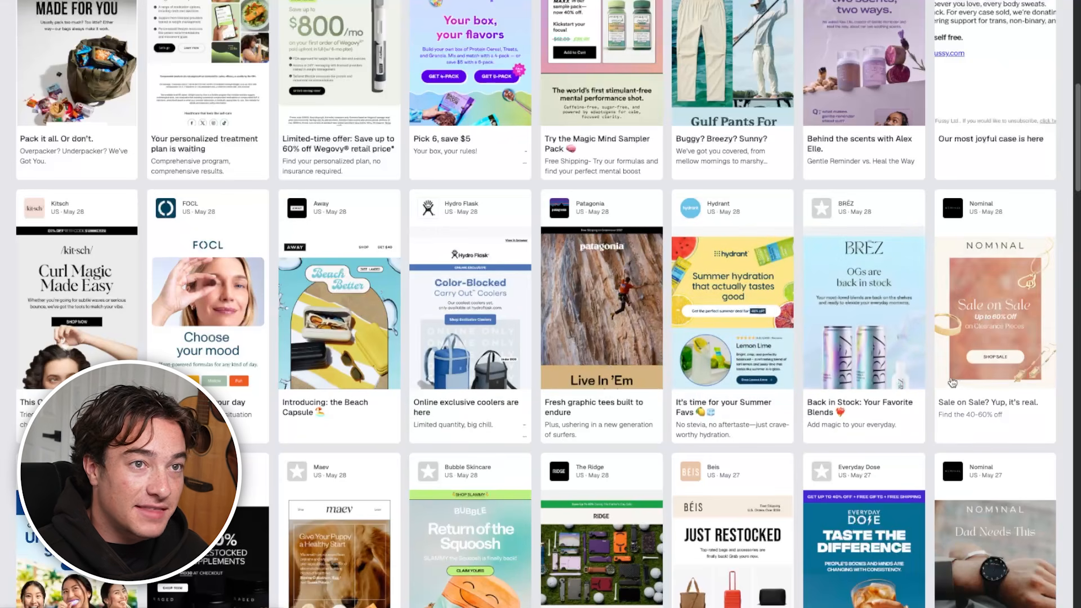
pyautogui.scroll(2, 881, 117)
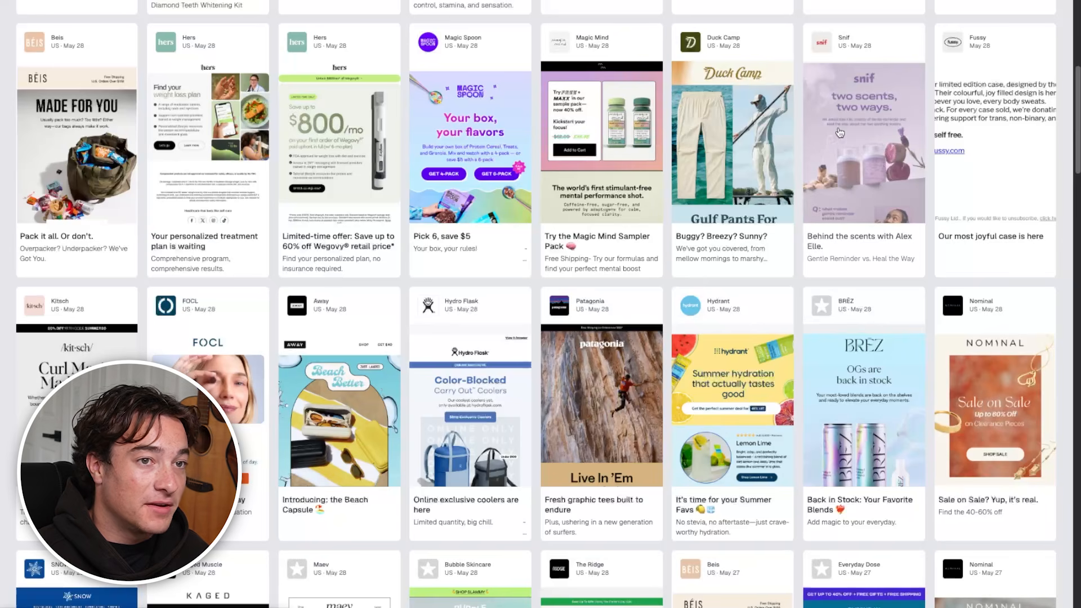
pyautogui.scroll(2, 861, 135)
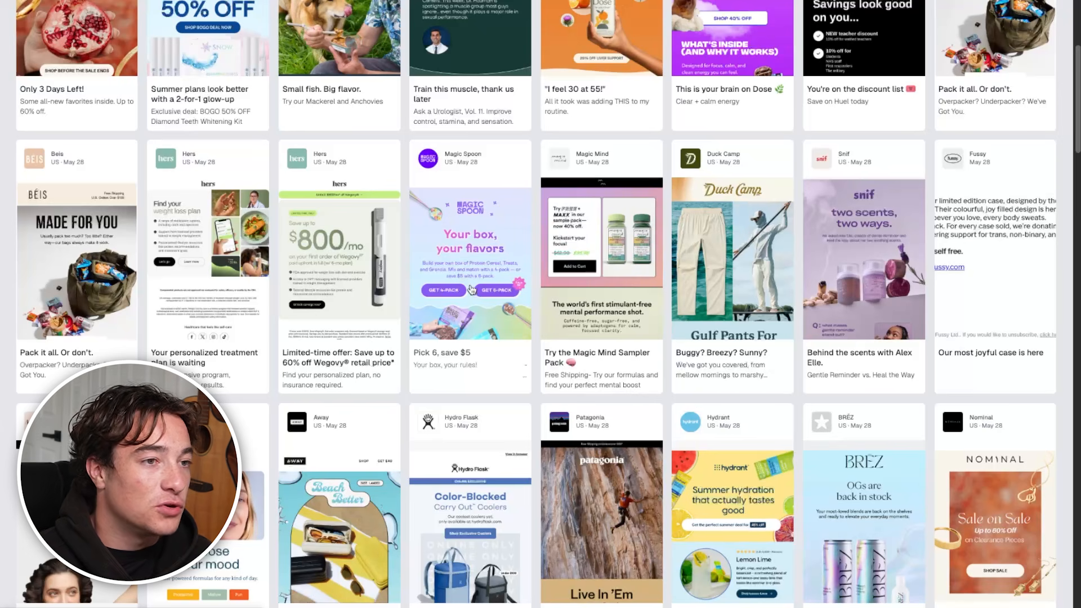
pyautogui.click(488, 294)
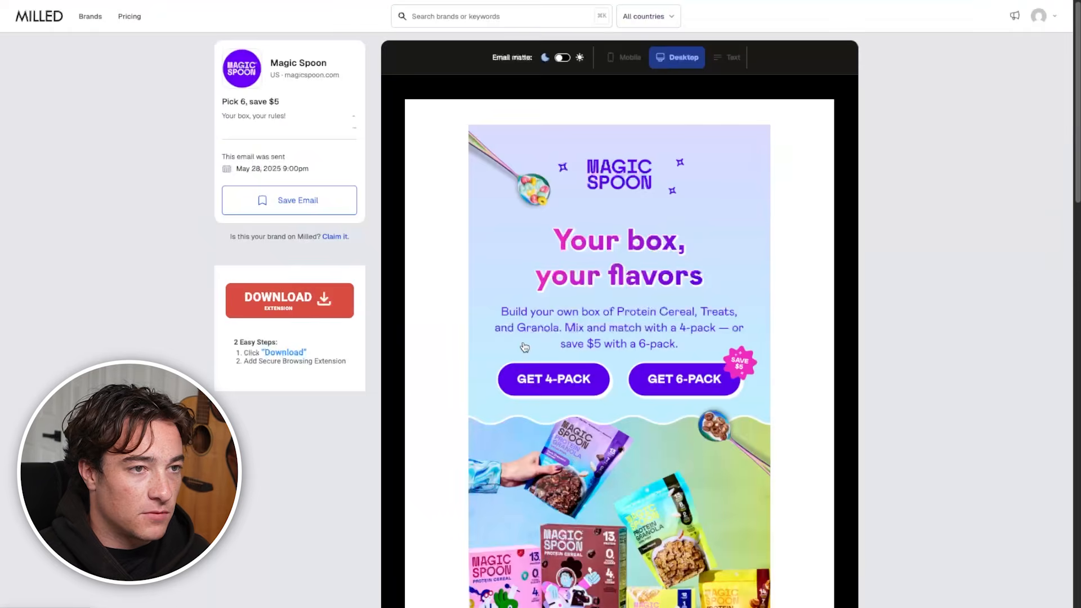
pyautogui.scroll(-4, 531, 331)
pyautogui.scroll(1, 531, 331)
pyautogui.scroll(1, 532, 332)
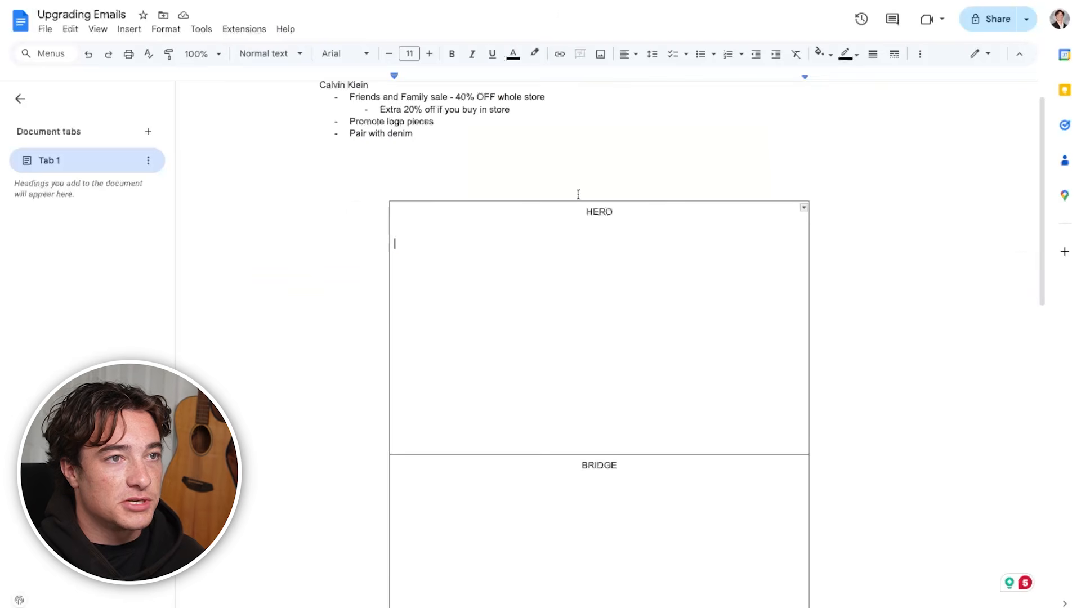
# In the Upgrading Emails document's HERO section, add a large centred HEADLINE placeholder with 14 pt BODY COPY beneath it
pyautogui.click(630, 54)
pyautogui.click(642, 75)
pyautogui.click(429, 54)
pyautogui.click(429, 53)
pyautogui.click(429, 54)
pyautogui.click(429, 54)
pyautogui.click(429, 55)
pyautogui.click(429, 55)
pyautogui.click(429, 54)
pyautogui.click(429, 54)
pyautogui.write('BODY')
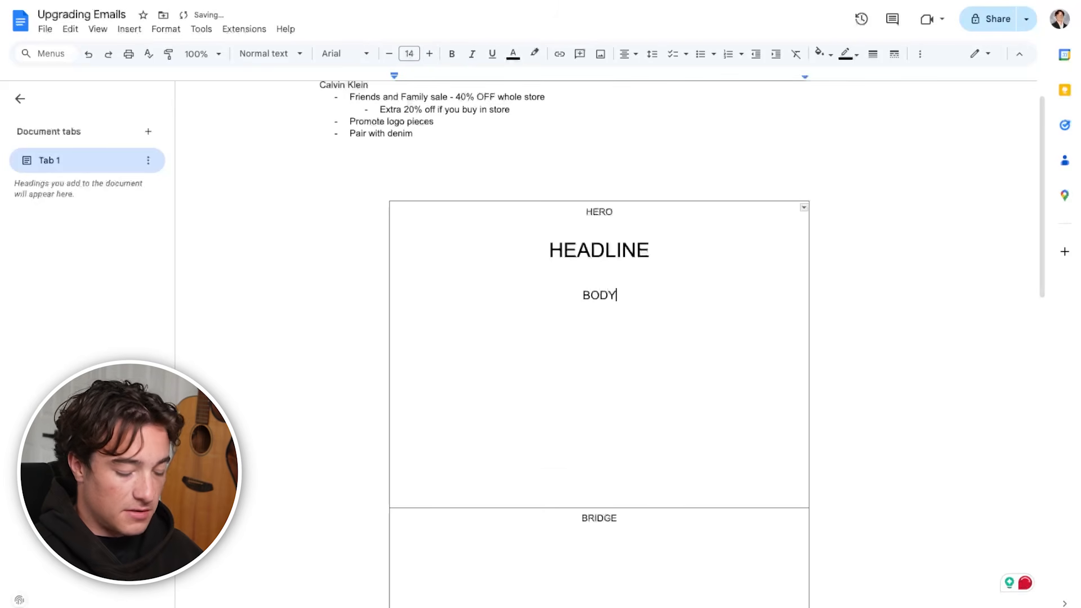
pyautogui.write(' COPY')
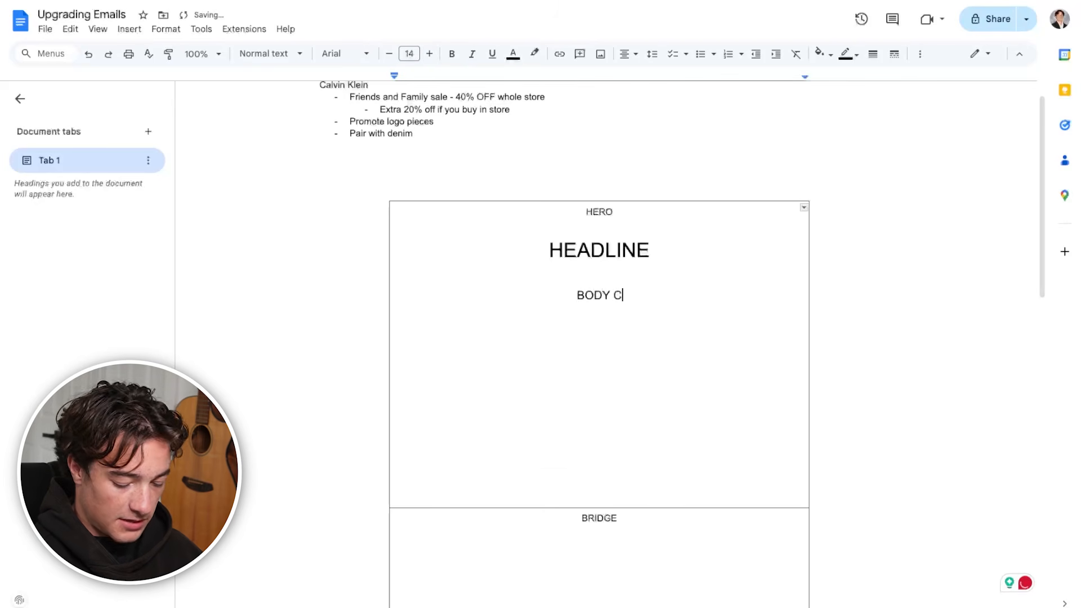
# Add the placeholders [SHOP MEN] and [SHOP WOMEN] side by side below the body copy in the HERO section
pyautogui.press('Return')
pyautogui.press('Return')
pyautogui.press('Return')
pyautogui.write('[SHOP MEN]  [SHOP WOM<E')
pyautogui.press('BackSpace')
pyautogui.press('BackSpace')
pyautogui.write('EN]')
# Add a centred "[photo gallery]" placeholder below the shop placeholders in the HERO section
pyautogui.click(545, 463)
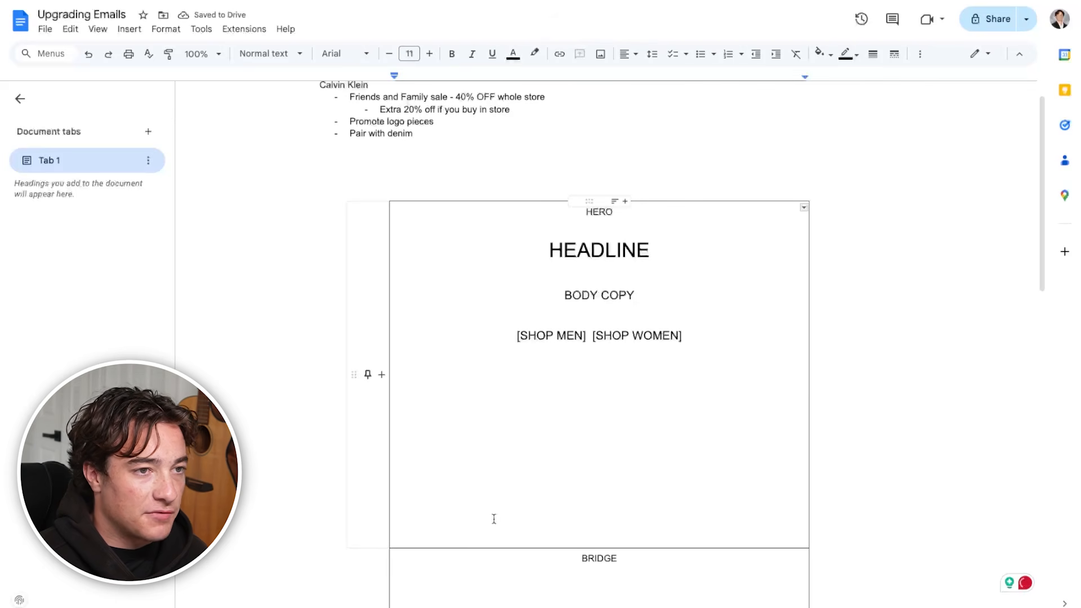
pyautogui.click(749, 340)
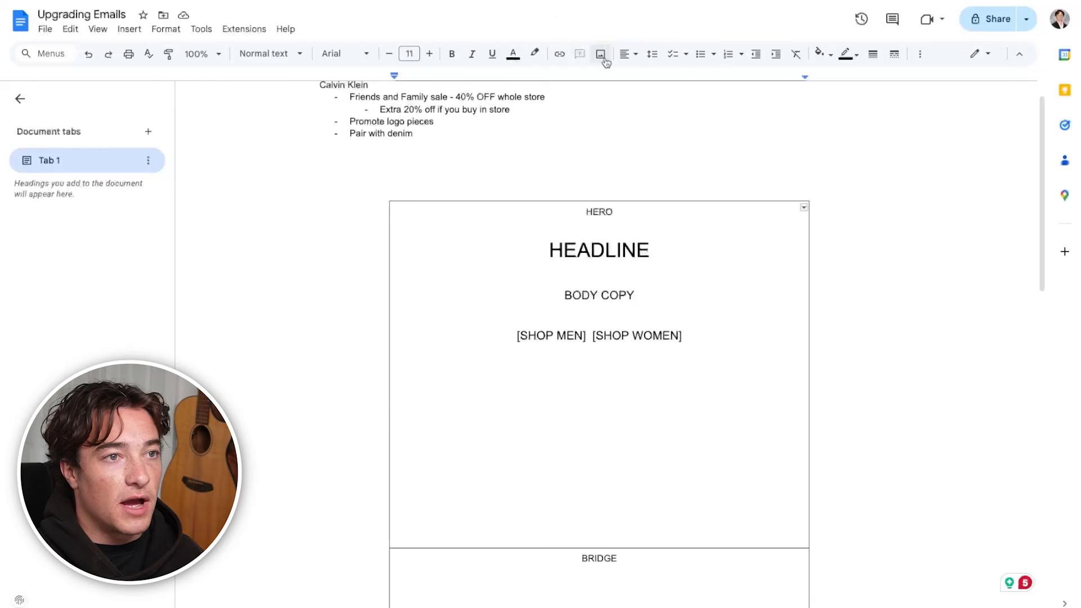
pyautogui.click(637, 54)
pyautogui.click(647, 76)
pyautogui.write('[photo gallery]')
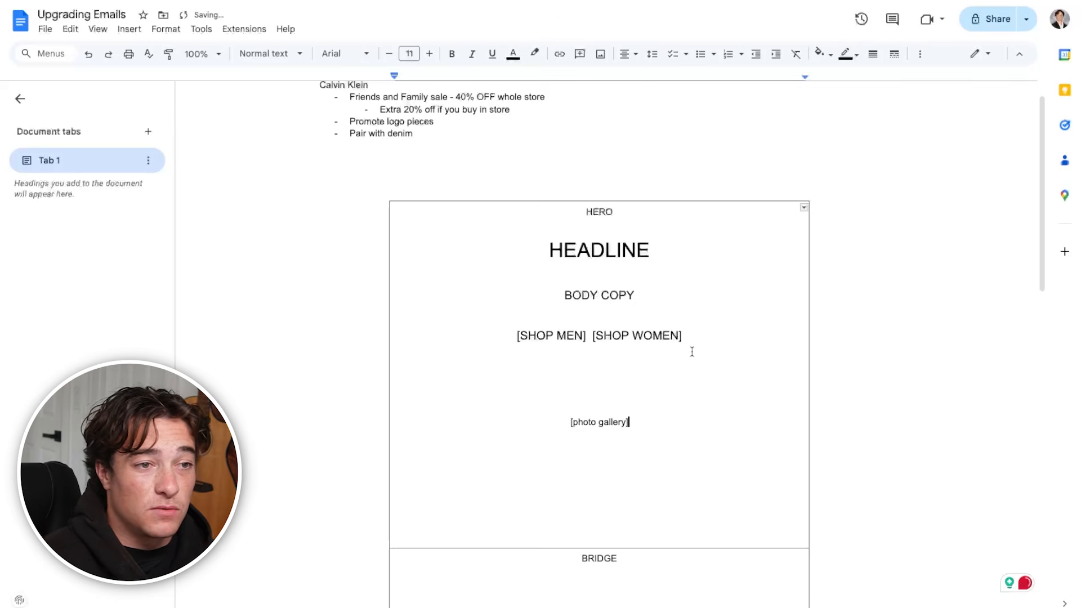
# Remove the BRIDGE row from between the HERO and PRODUCT sections of the table
pyautogui.scroll(1, 599, 321)
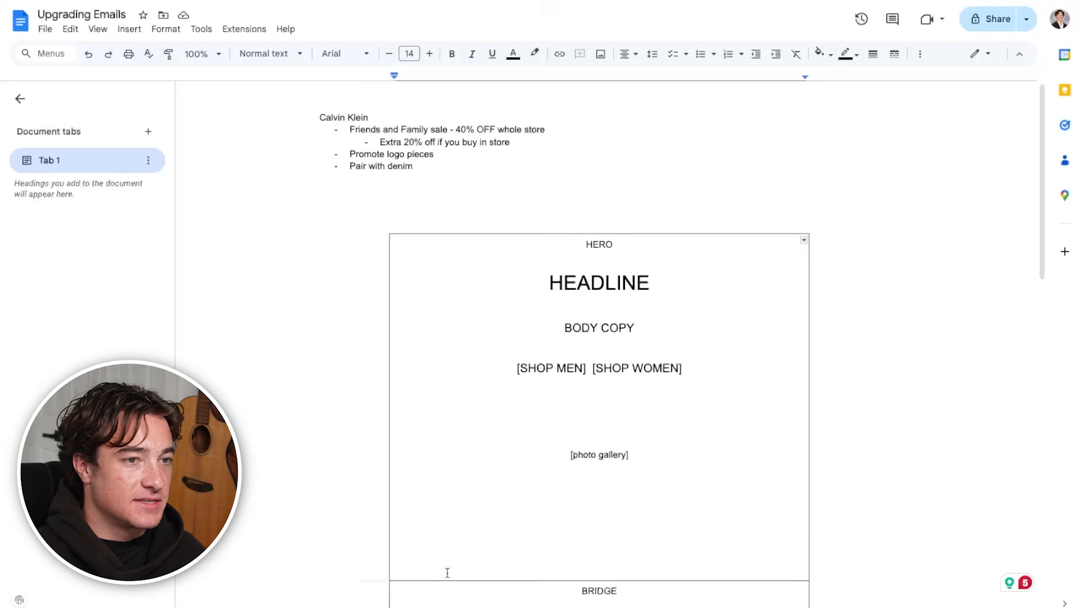
pyautogui.scroll(-5, 648, 405)
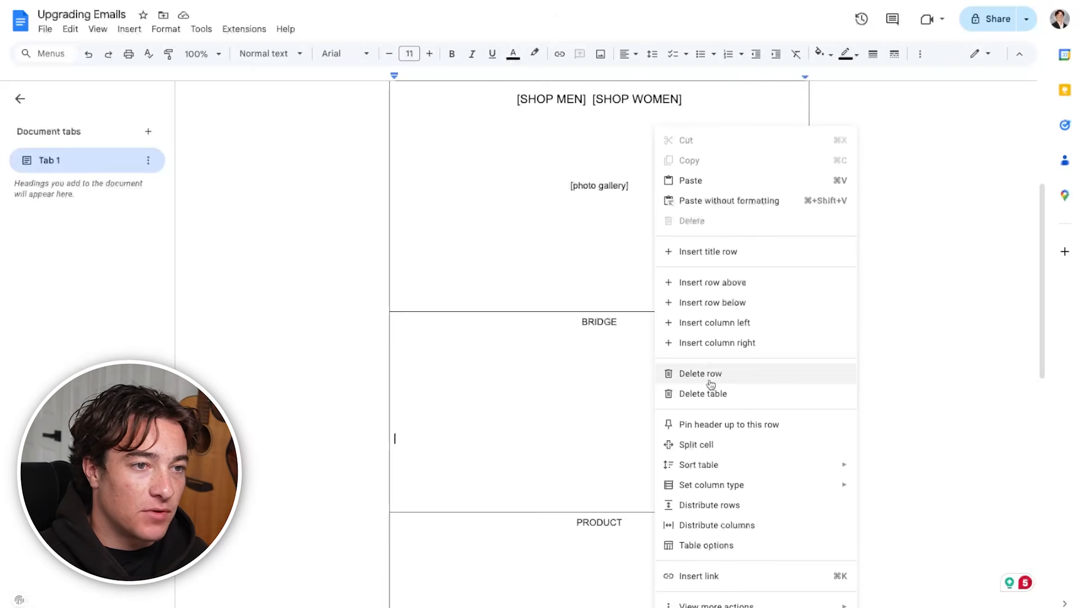
pyautogui.click(711, 383)
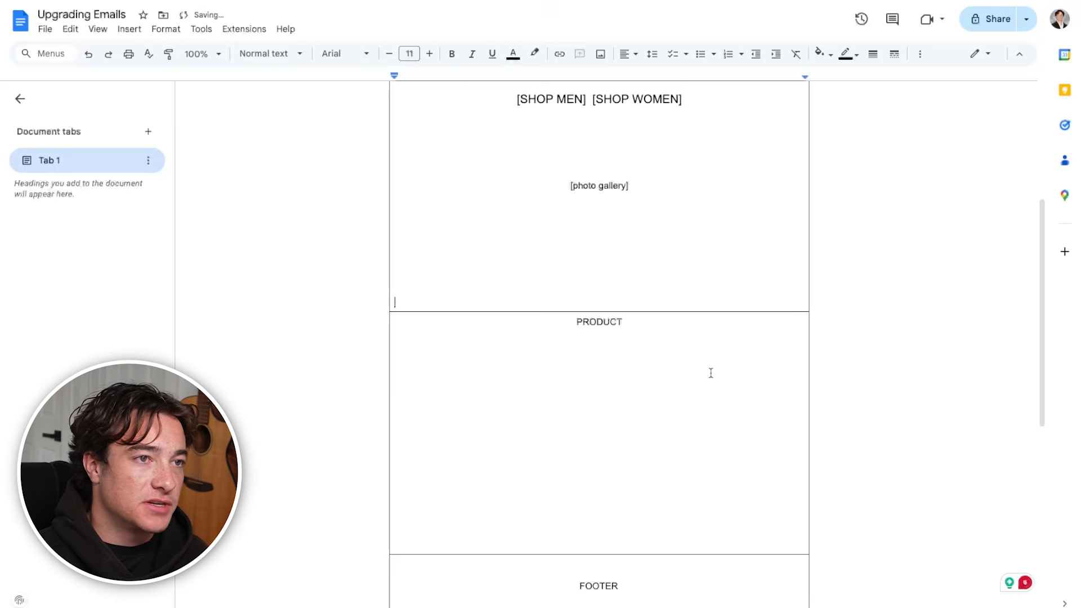
# Review the Calvin Klein notes on the sale and logo pieces against the HERO and PRODUCT sections of the table
pyautogui.scroll(5, 813, 456)
pyautogui.scroll(-7, 751, 479)
pyautogui.scroll(7, 659, 466)
pyautogui.moveTo(511, 144); pyautogui.dragTo(320, 133)
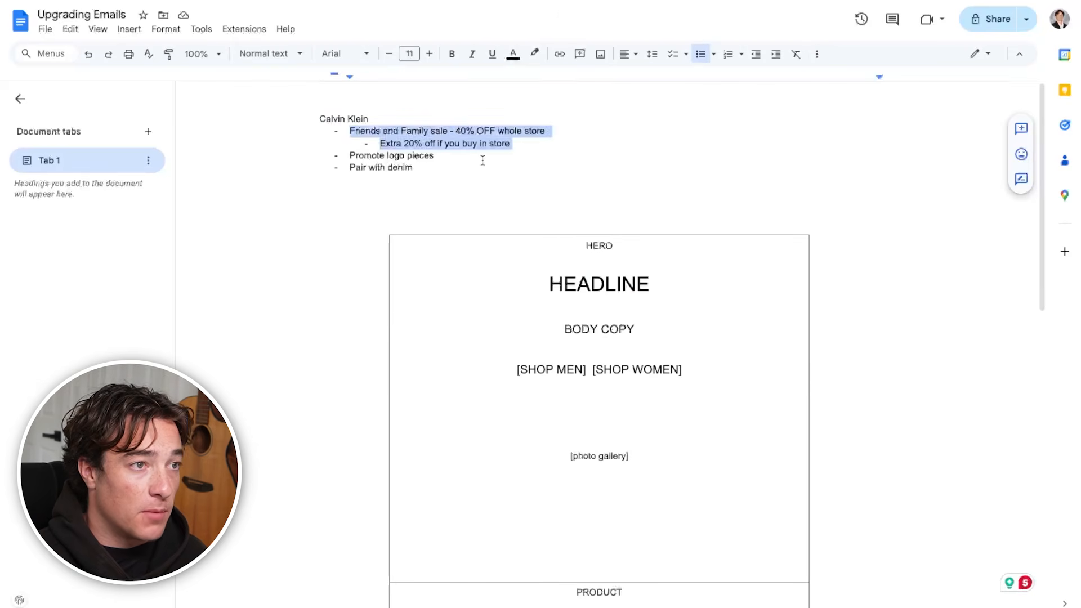
pyautogui.moveTo(482, 159); pyautogui.dragTo(295, 161)
pyautogui.scroll(-1, 571, 317)
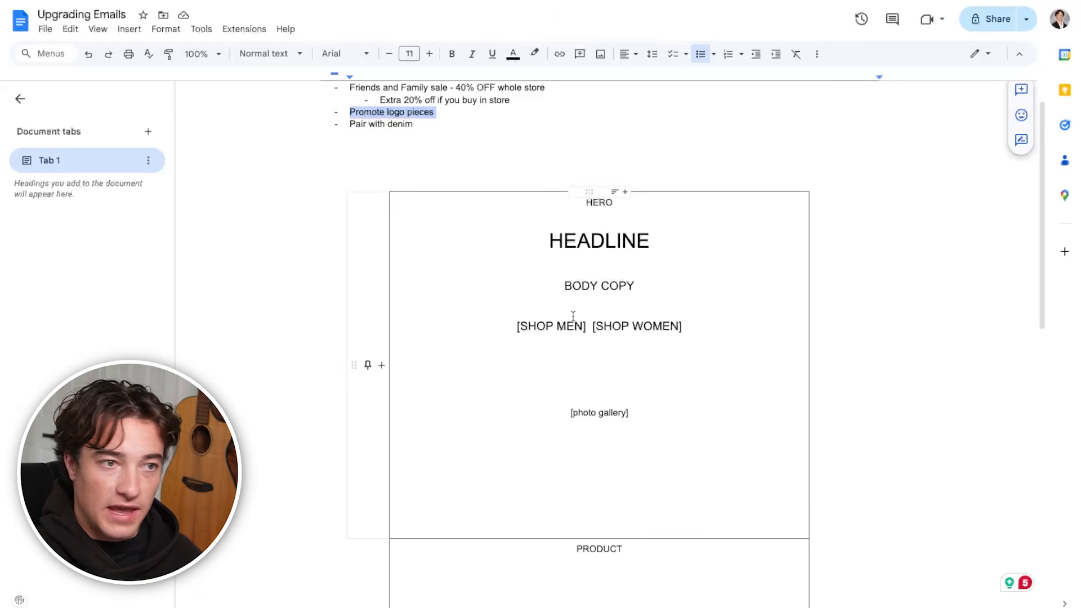
pyautogui.scroll(1, 583, 444)
pyautogui.scroll(-5, 582, 443)
pyautogui.scroll(5, 583, 443)
pyautogui.scroll(-6, 583, 443)
pyautogui.click(582, 443)
pyautogui.scroll(6, 583, 443)
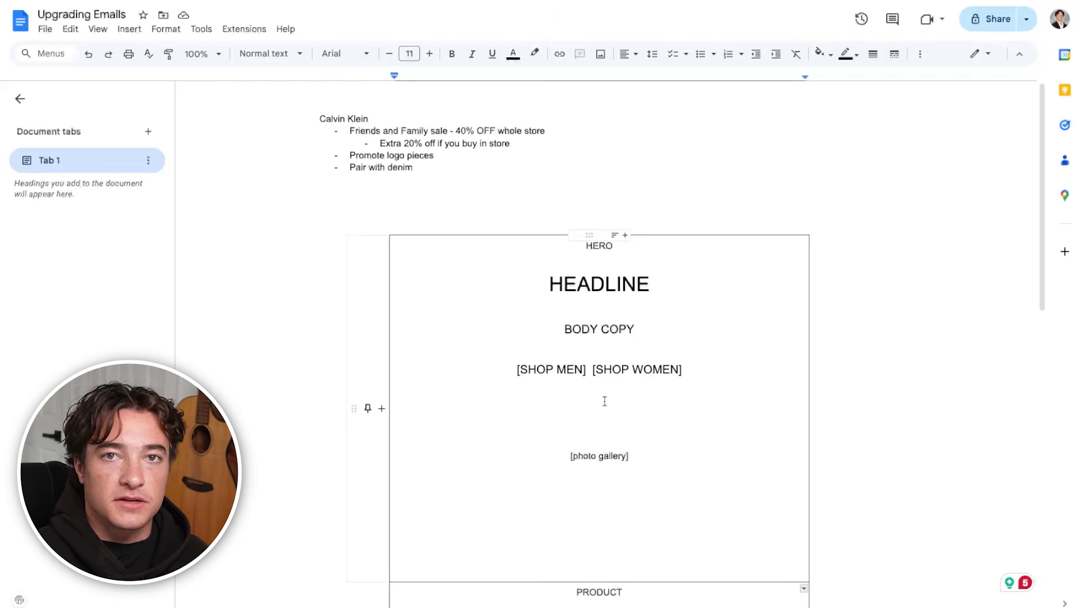
pyautogui.scroll(-5, 599, 399)
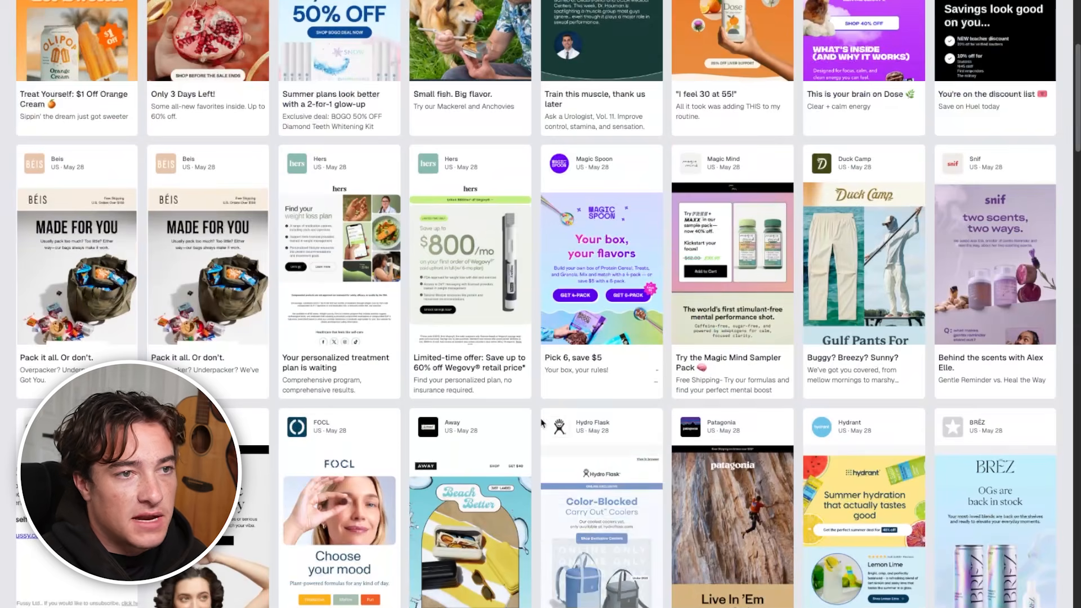
# Browse the brand emails on Milled for reference designs for the PRODUCT section
pyautogui.scroll(-5, 551, 430)
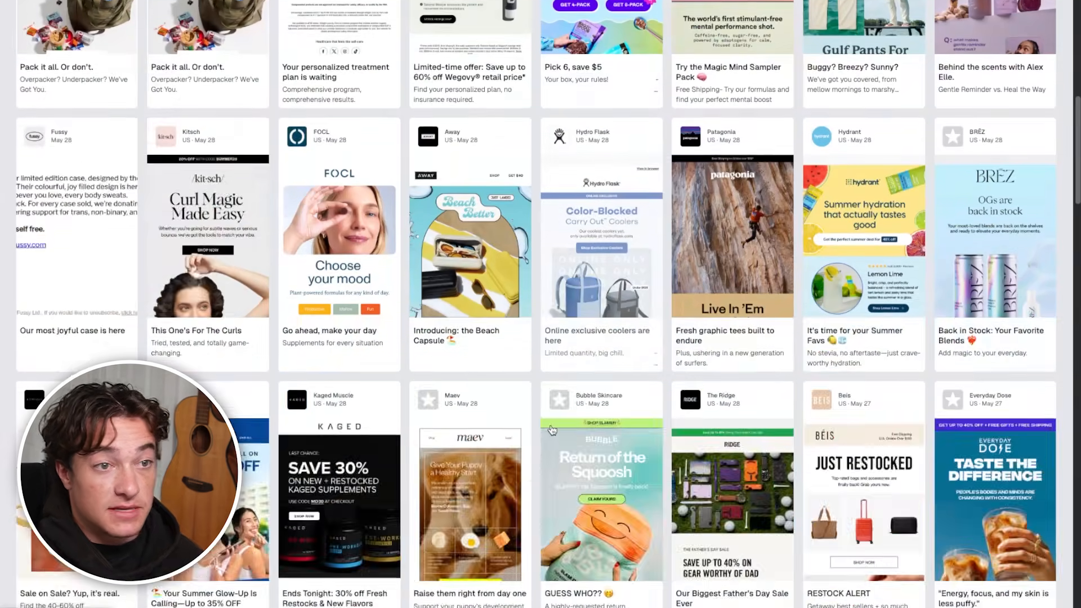
pyautogui.scroll(-7, 551, 429)
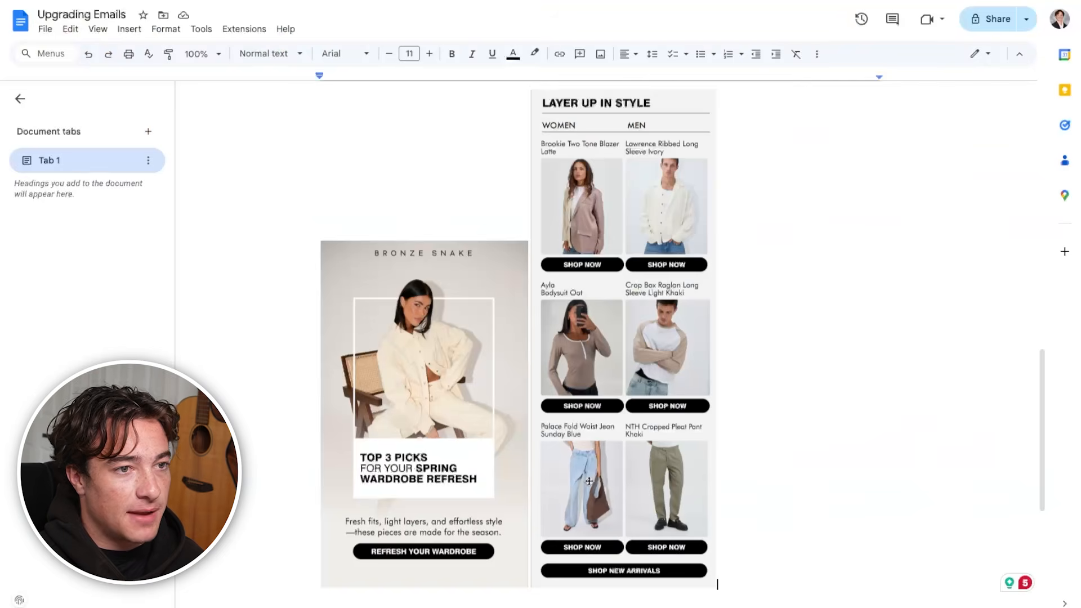
pyautogui.scroll(9, 588, 480)
pyautogui.scroll(-2, 588, 480)
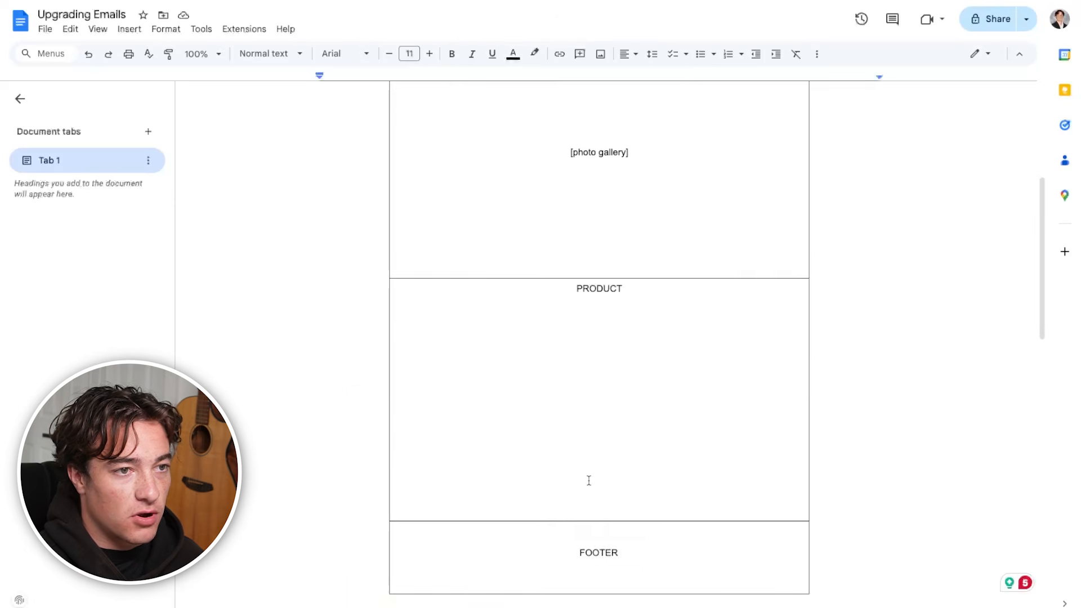
# Examine the Bronze Snake reference email below the table, including its WOMEN and MEN product grid, alongside the Milled gallery
pyautogui.scroll(-8, 588, 480)
pyautogui.scroll(-4, 588, 480)
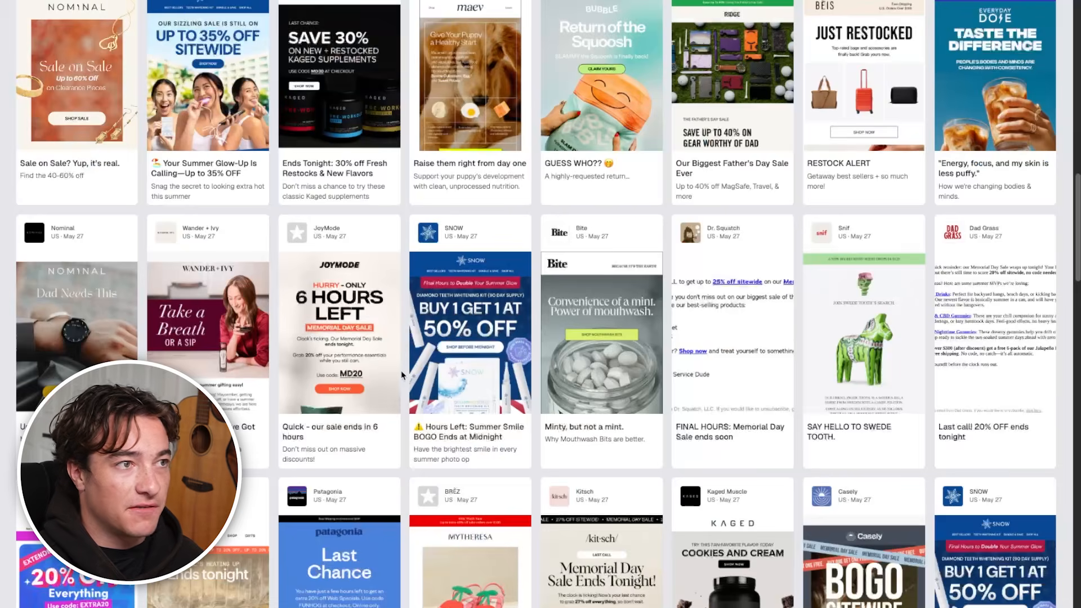
pyautogui.scroll(8, 112, 42)
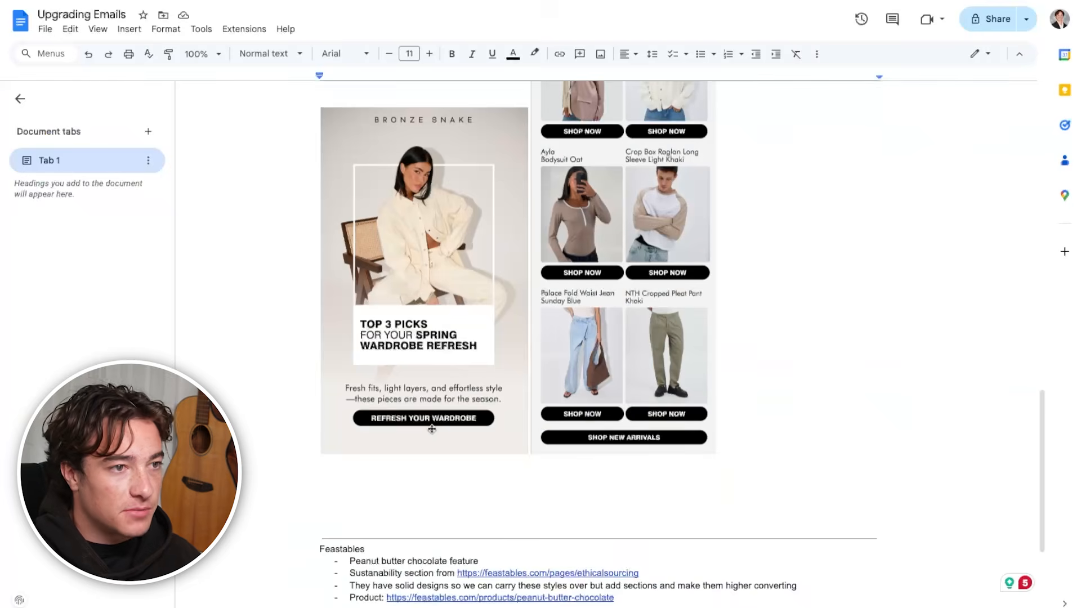
pyautogui.scroll(4, 432, 429)
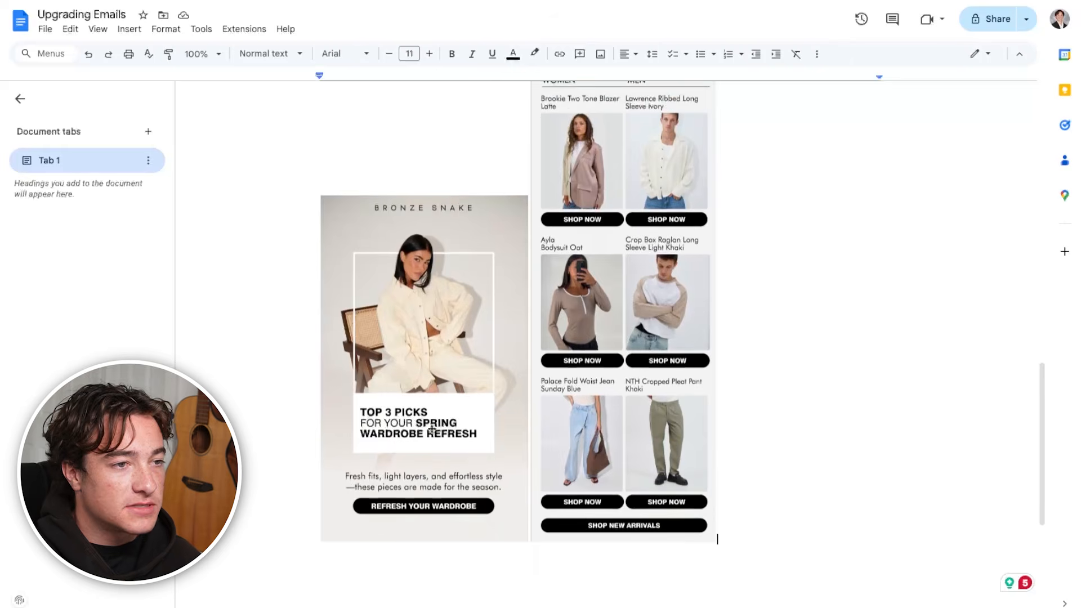
pyautogui.scroll(-1, 623, 431)
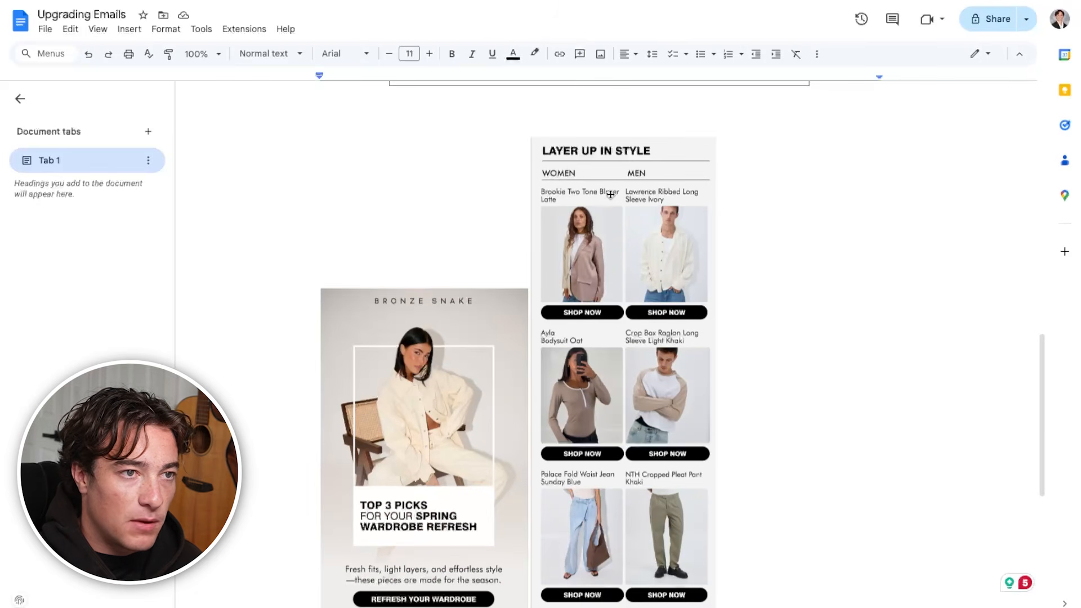
pyautogui.scroll(-3, 685, 278)
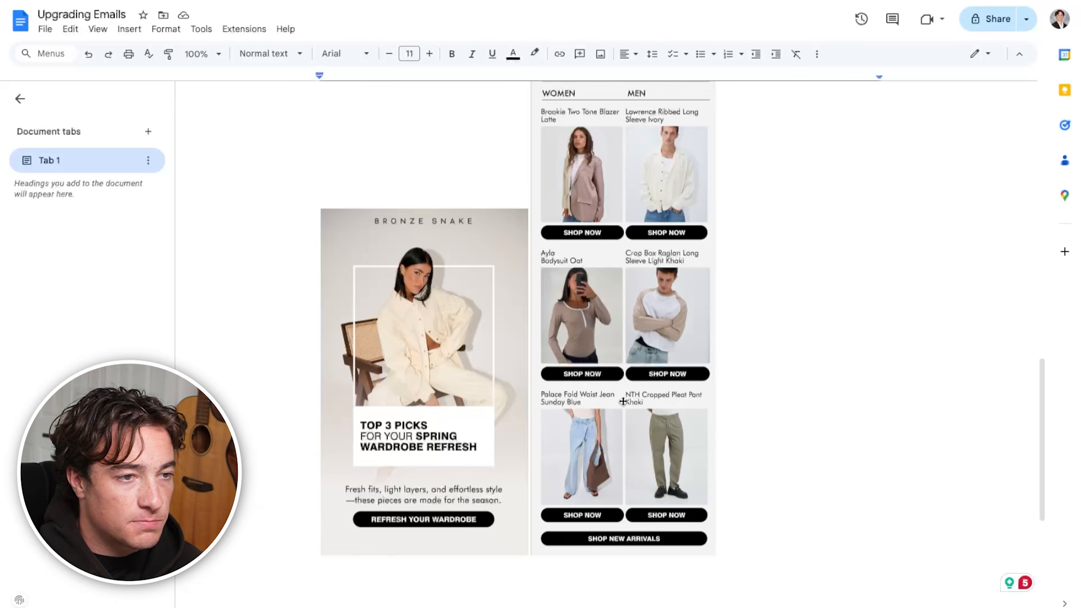
# Compare the Bronze Snake "Top 3 Picks" banner with the "Layer Up in Style" women's and men's product grid beside it
pyautogui.scroll(1, 622, 400)
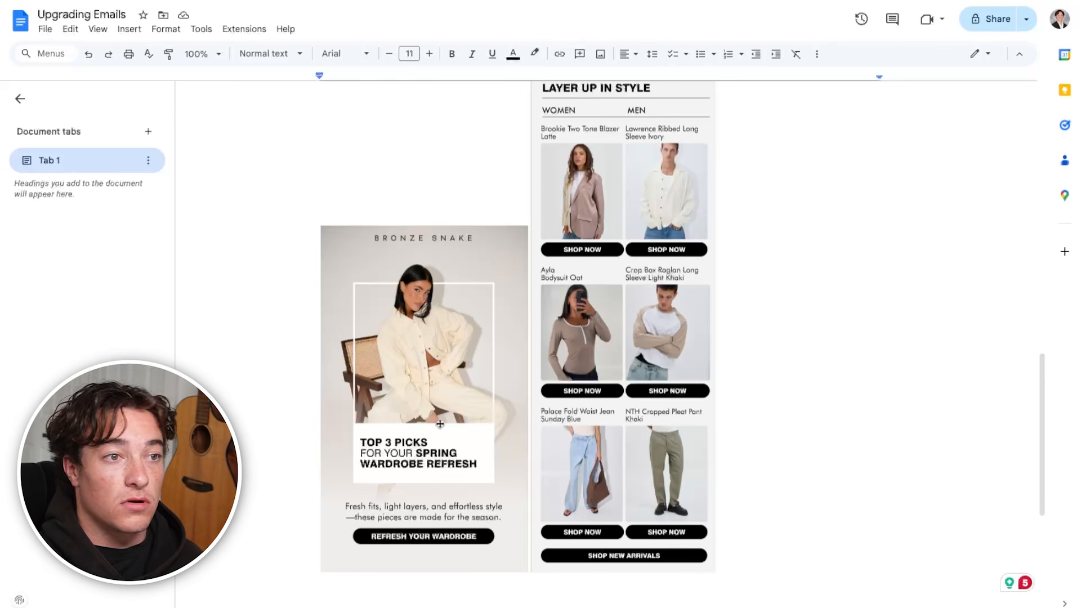
pyautogui.scroll(-1, 468, 482)
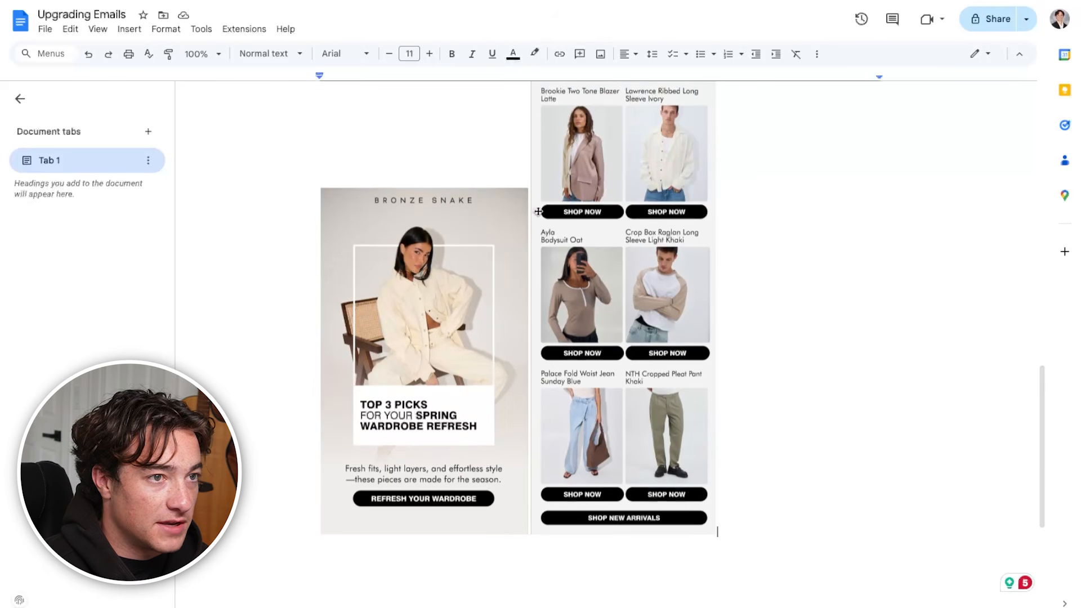
pyautogui.scroll(1, 413, 444)
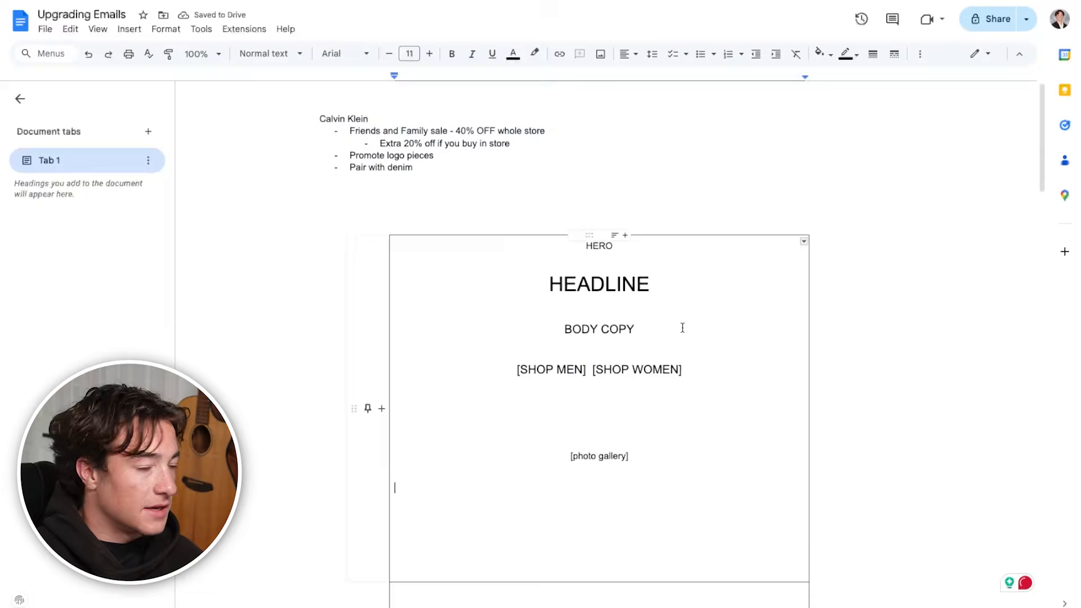
pyautogui.scroll(-9, 679, 338)
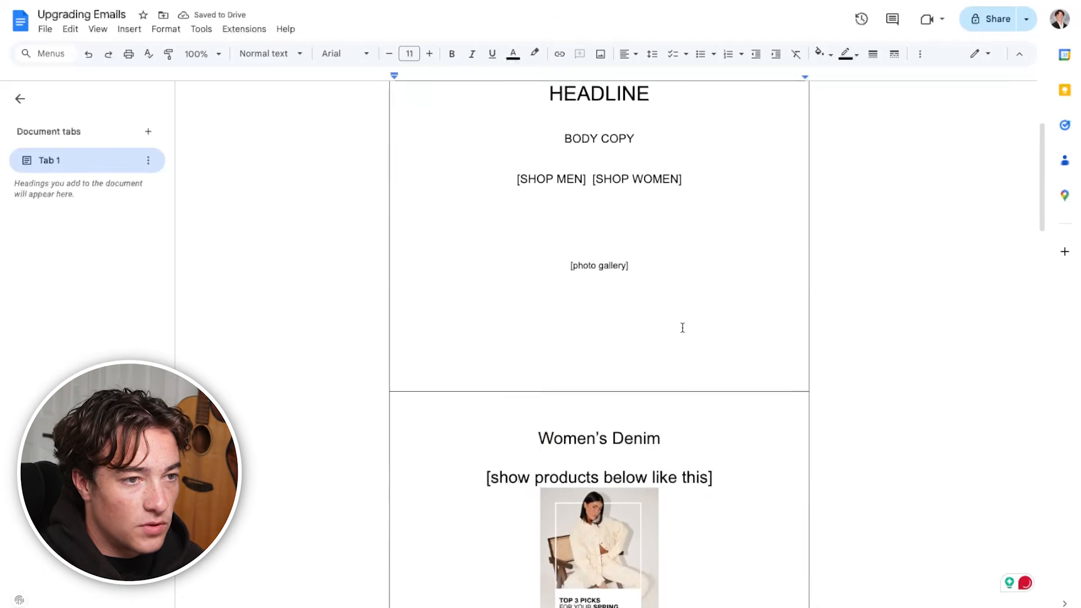
# Look over the Women's Denim and Men's Denim blocks of the wireframe table, including their reference images and product cells
pyautogui.scroll(3, 677, 360)
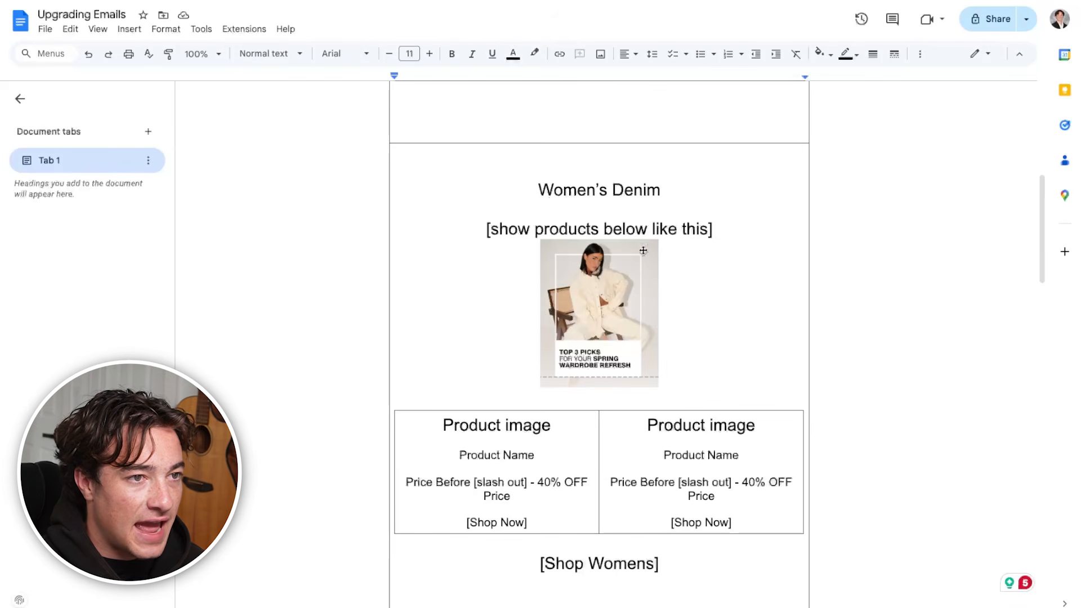
pyautogui.scroll(2, 684, 284)
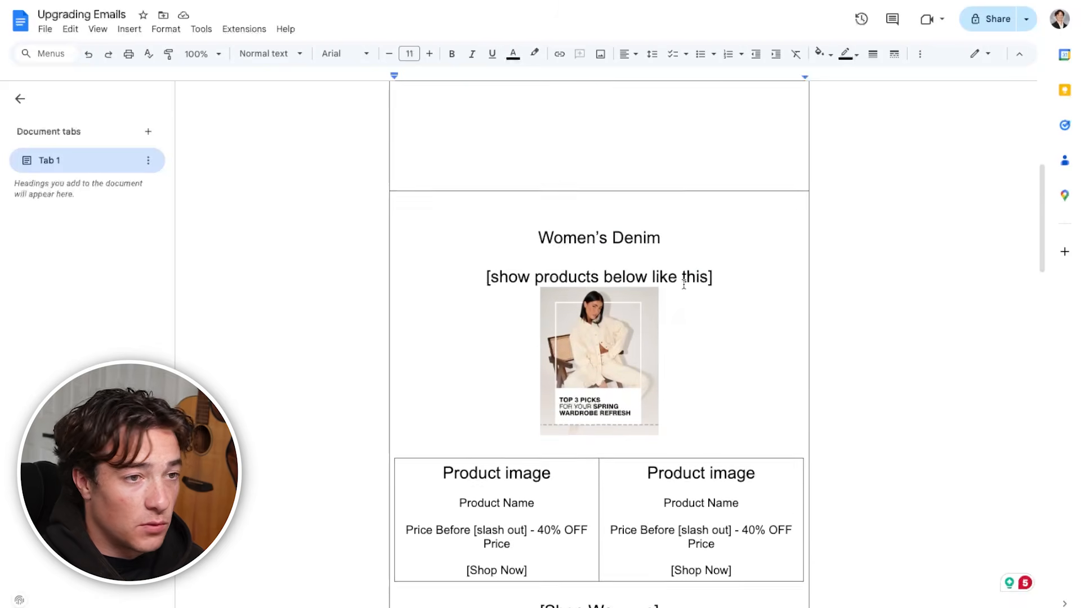
pyautogui.scroll(-5, 684, 284)
pyautogui.scroll(4, 683, 285)
pyautogui.scroll(-15, 736, 350)
pyautogui.scroll(16, 746, 367)
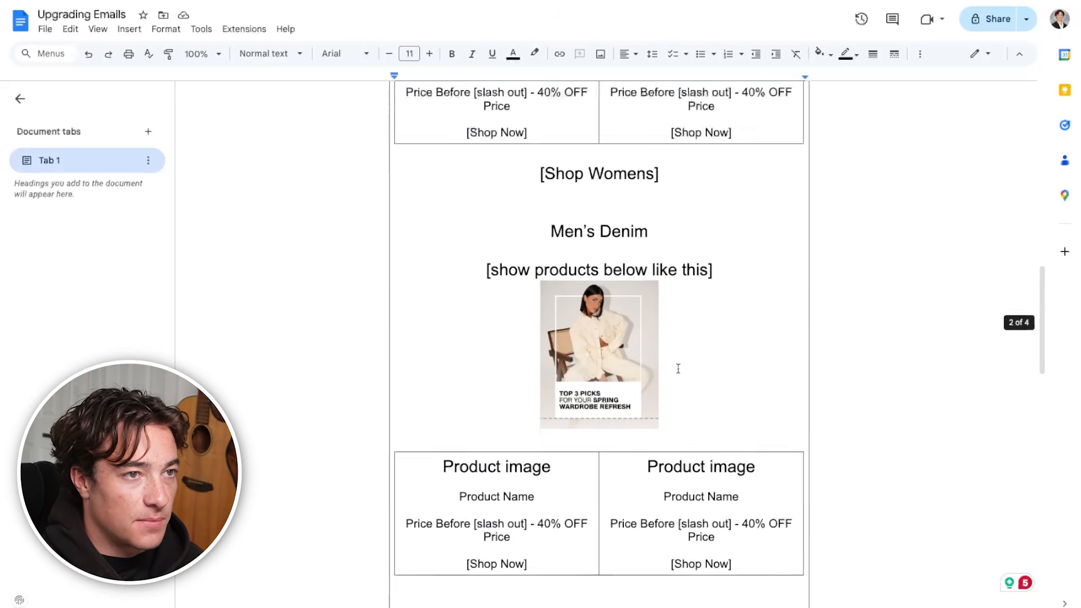
pyautogui.scroll(1, 645, 254)
# Examine the Women's Denim block in detail: heading, banner reference, product image, name, price lines and the [Shop Womens] link
pyautogui.tripleClick(545, 205)
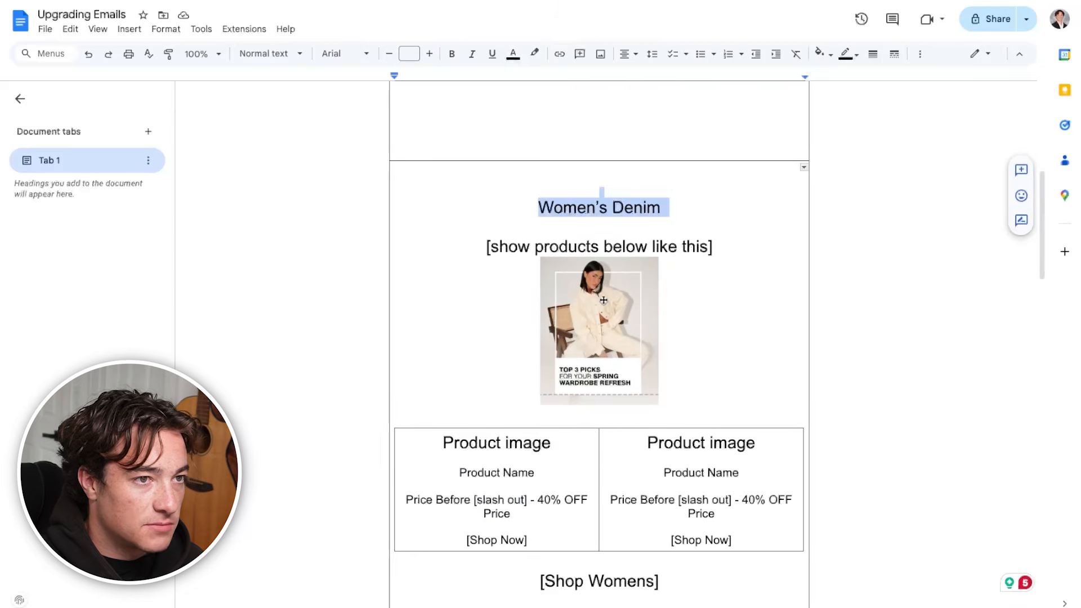
pyautogui.click(577, 401)
pyautogui.scroll(-1, 576, 401)
pyautogui.tripleClick(518, 379)
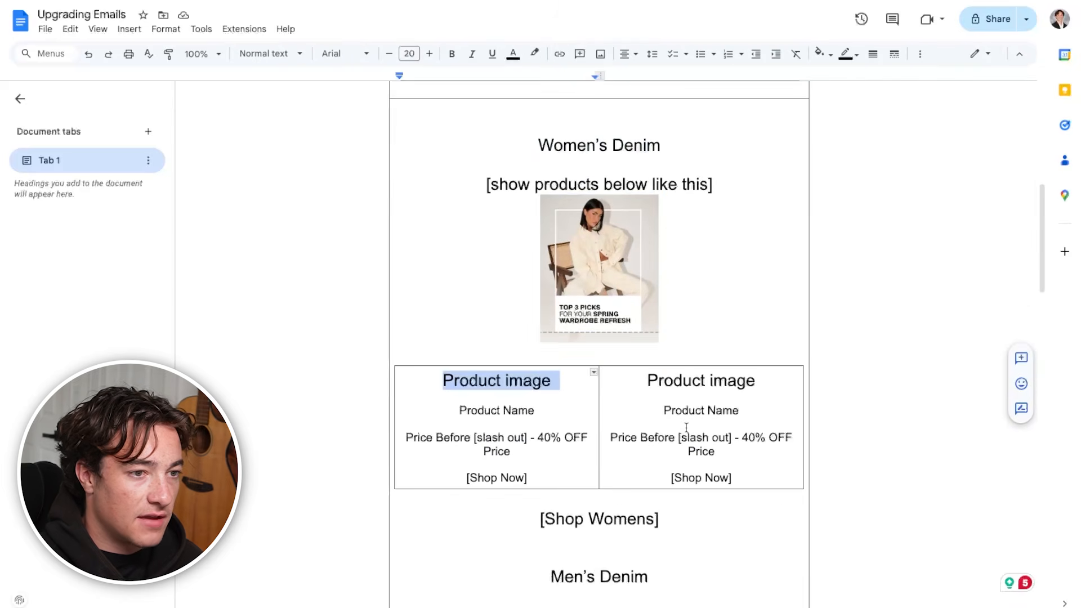
pyautogui.scroll(-8, 685, 428)
pyautogui.scroll(5, 685, 428)
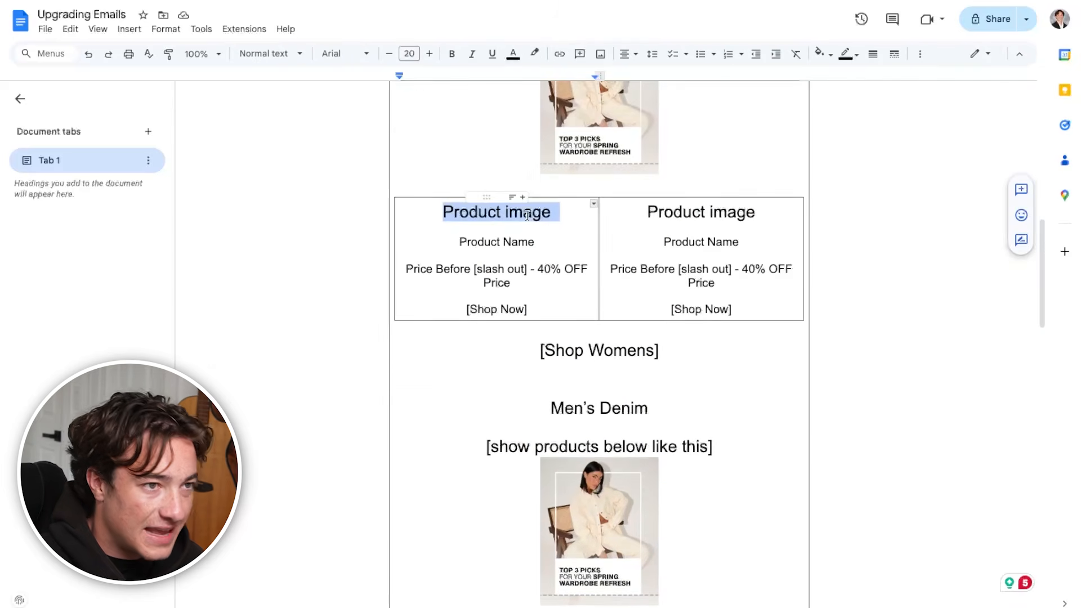
pyautogui.moveTo(414, 263); pyautogui.dragTo(530, 267)
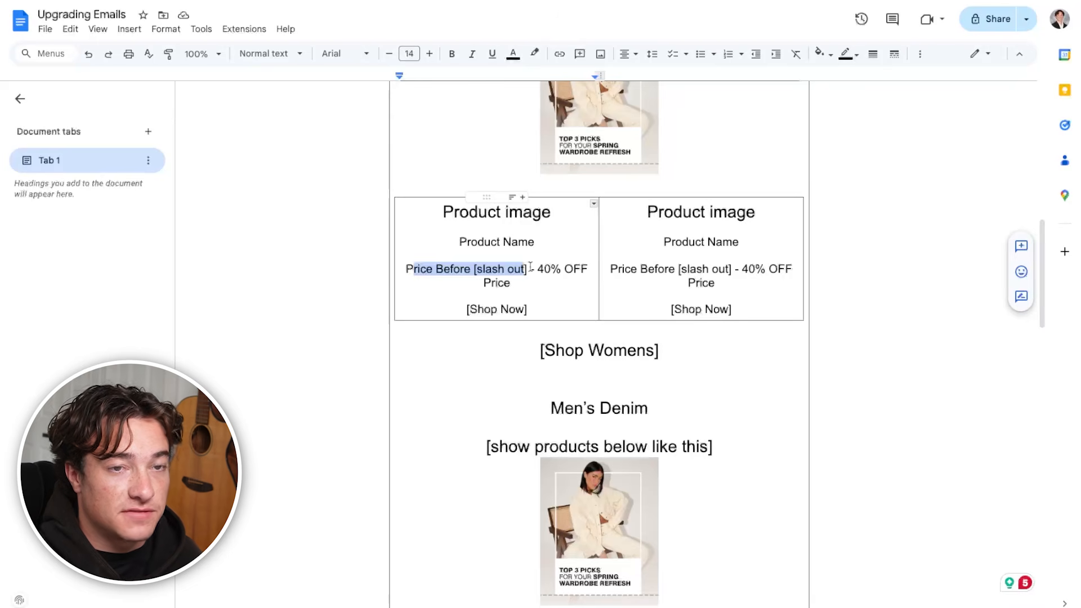
pyautogui.moveTo(715, 283); pyautogui.dragTo(664, 242)
pyautogui.moveTo(700, 354); pyautogui.dragTo(489, 352)
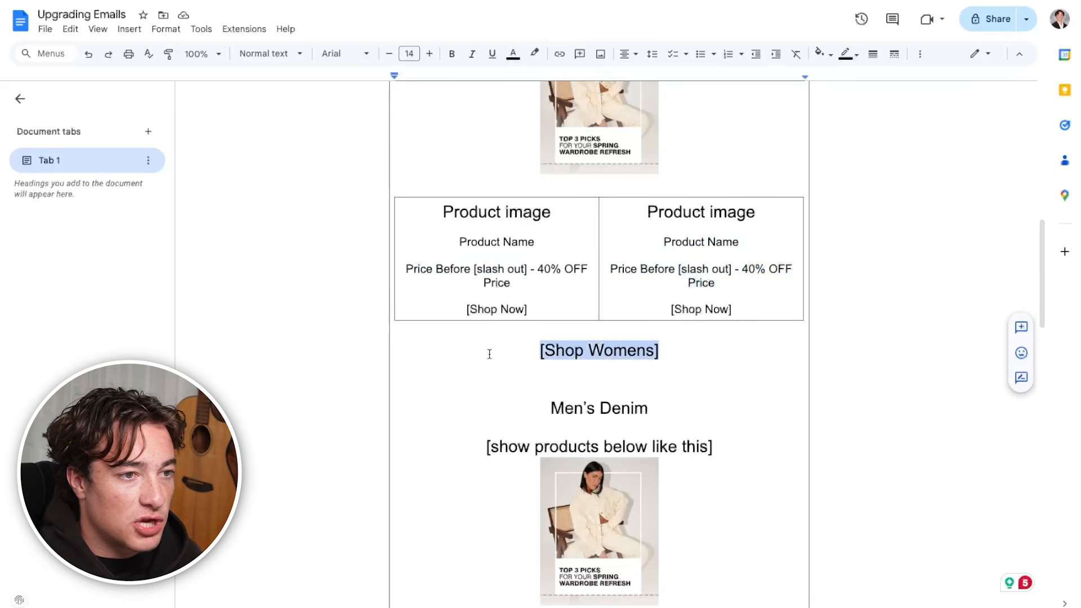
pyautogui.scroll(-5, 641, 536)
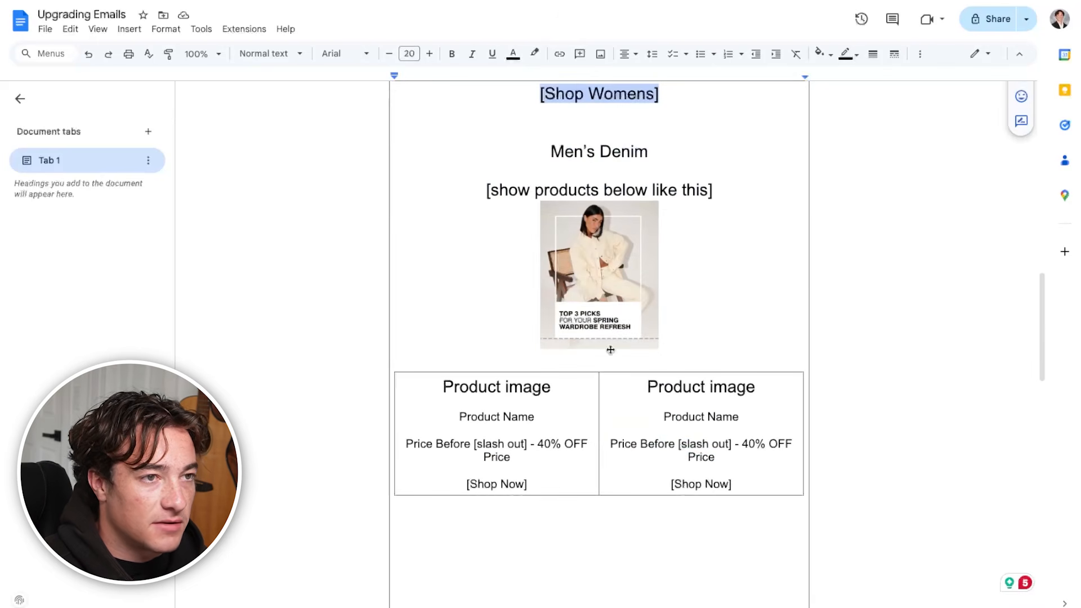
# Add a "Pair With Denim" heading above the Women's Denim heading in the product section
pyautogui.scroll(10, 610, 350)
pyautogui.tripleClick(584, 203)
pyautogui.scroll(-10, 648, 380)
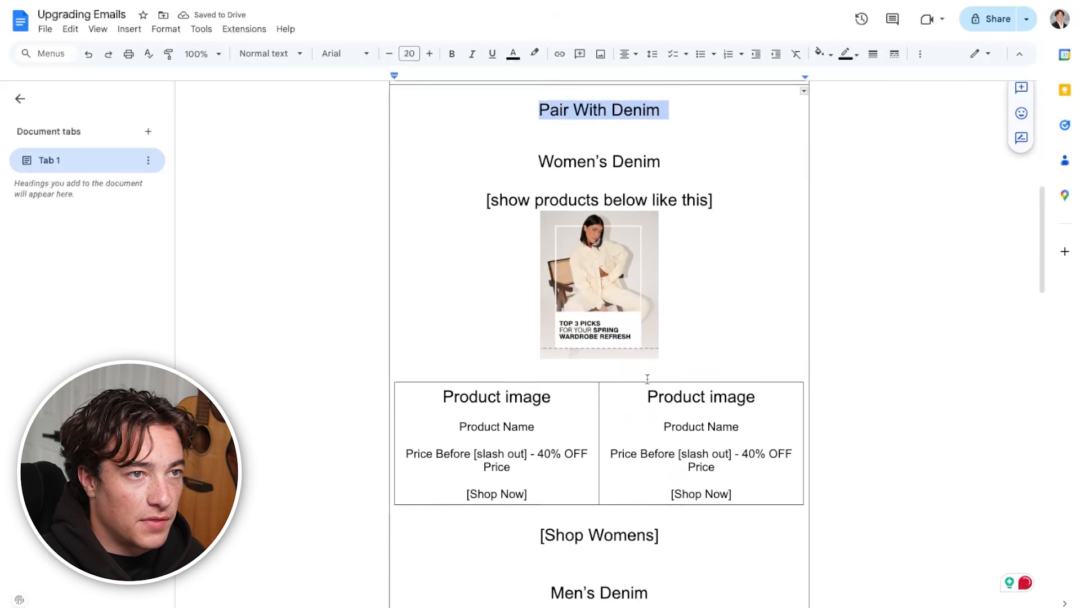
# Add a "[Shop MENS]" link below the men's product cells and remove spare blank lines above the FOOTER row
pyautogui.scroll(-5, 647, 380)
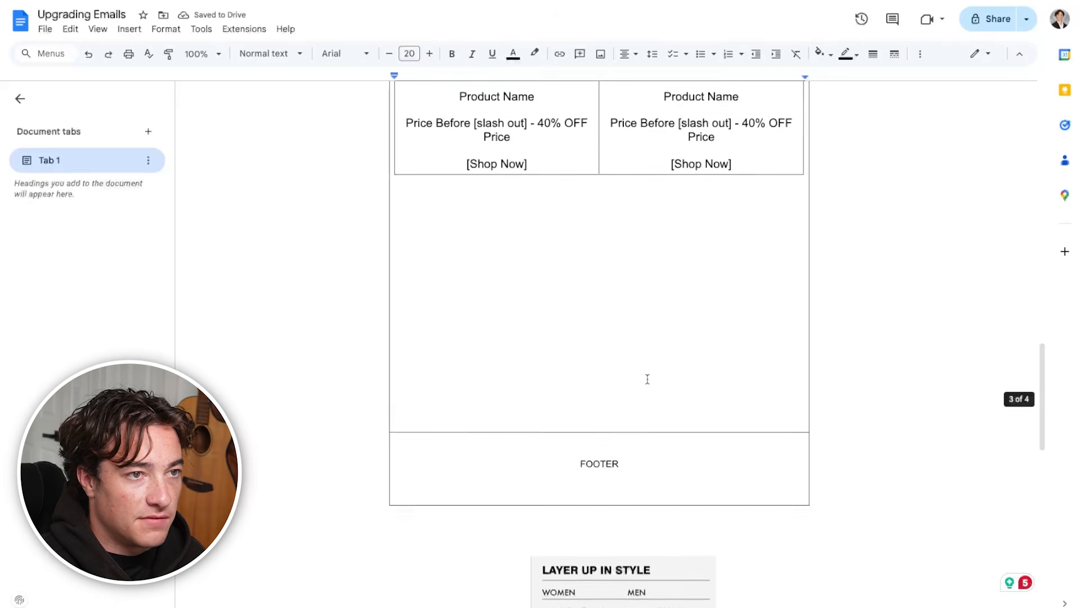
pyautogui.scroll(4, 644, 379)
pyautogui.scroll(-2, 644, 381)
pyautogui.click(615, 315)
pyautogui.doubleClick(616, 325)
pyautogui.write('MENS')
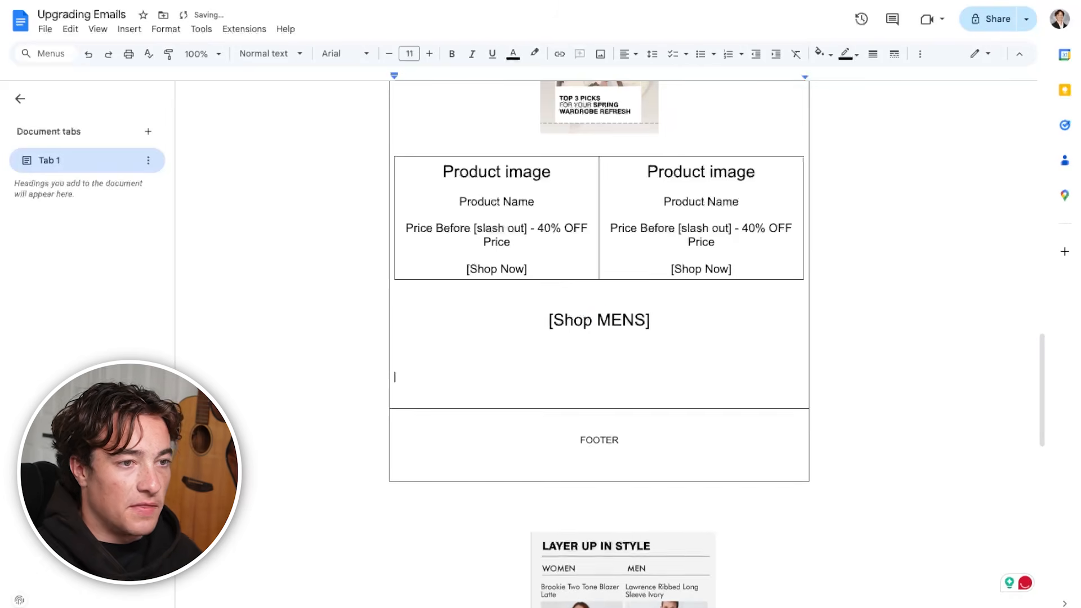
pyautogui.press('BackSpace')
pyautogui.scroll(-2, 606, 302)
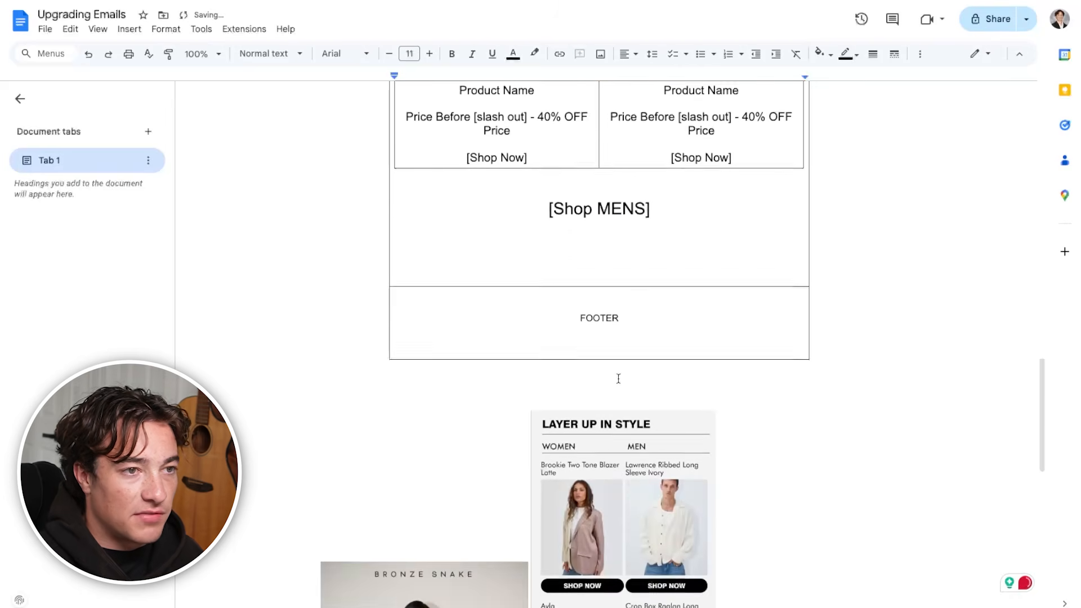
pyautogui.scroll(12, 654, 448)
pyautogui.scroll(-10, 654, 449)
pyautogui.scroll(-2, 655, 448)
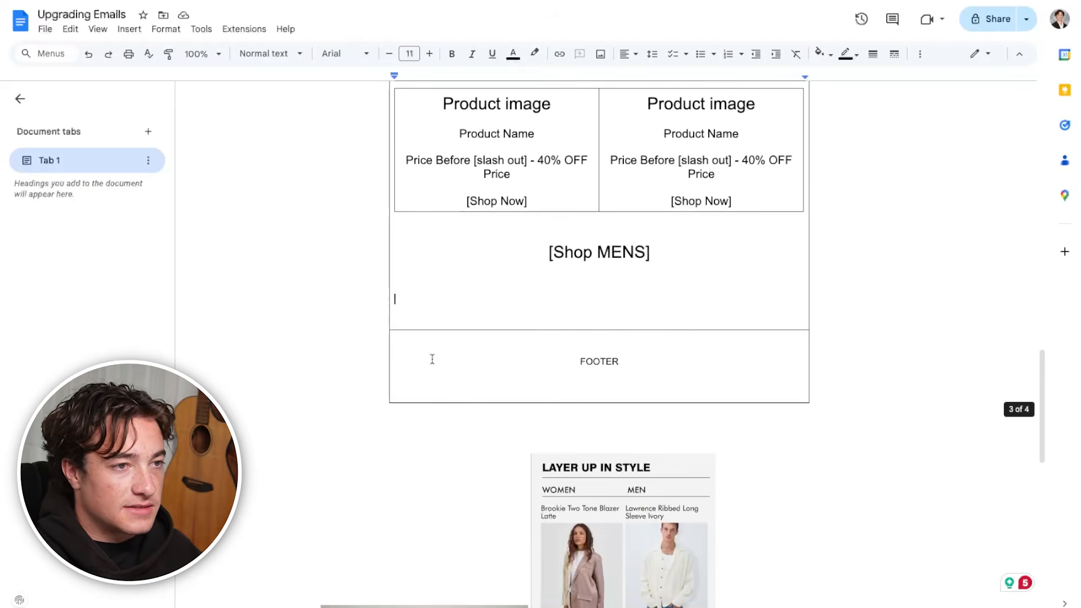
# Insert a row above the FOOTER row and enter "SECTION ON SPENDING IN STORE" in it
pyautogui.scroll(4, 408, 267)
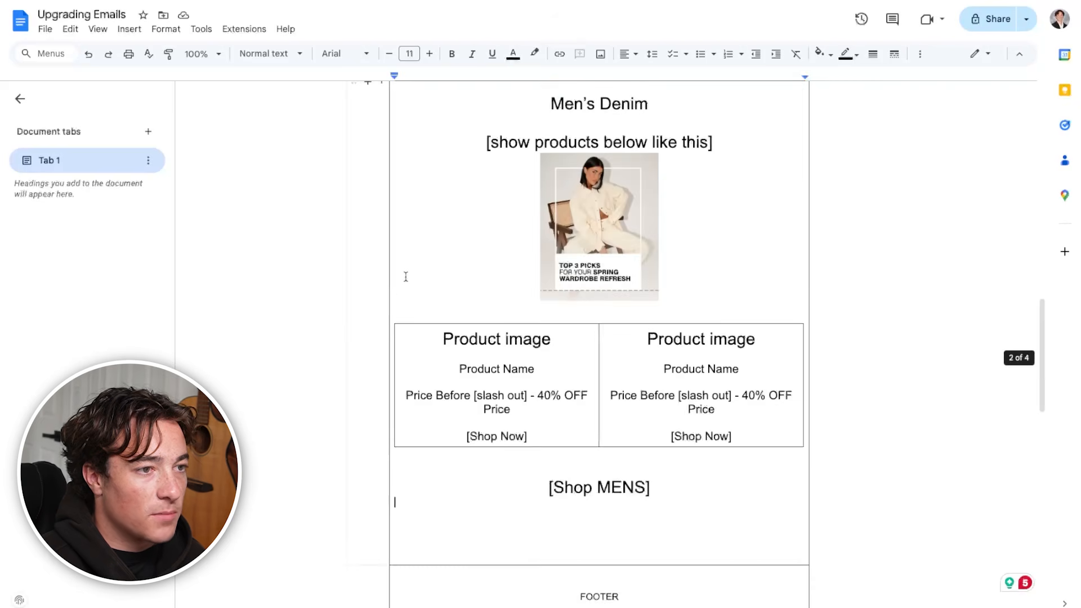
pyautogui.scroll(1, 394, 304)
pyautogui.scroll(2, 393, 317)
pyautogui.scroll(-6, 368, 231)
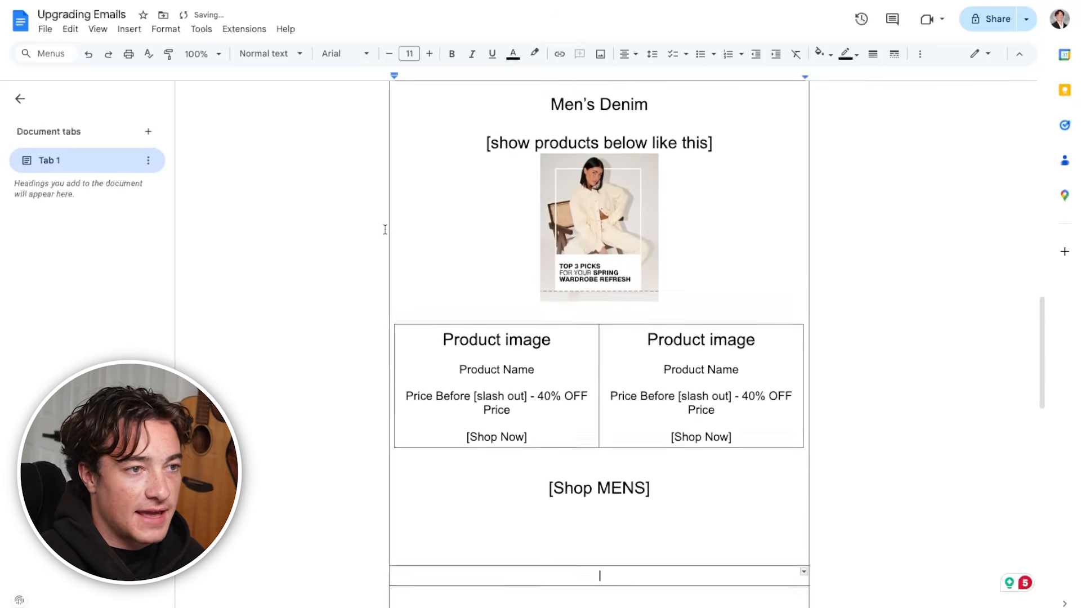
pyautogui.click(600, 355)
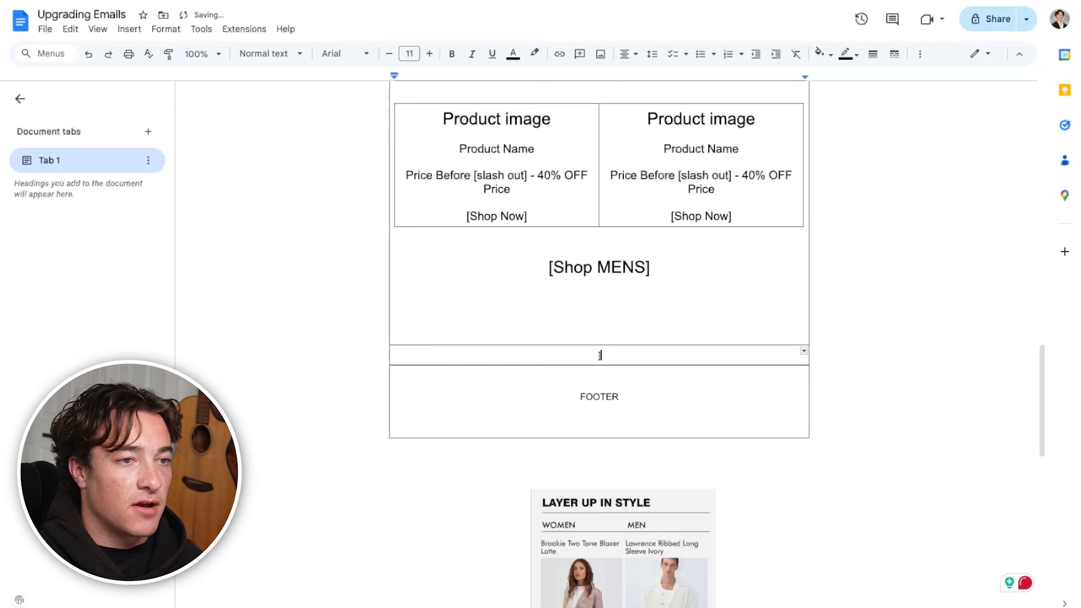
pyautogui.press('Return')
pyautogui.press('Return')
pyautogui.press('Up')
pyautogui.write('SECTION ON SPENDING IN STORE')
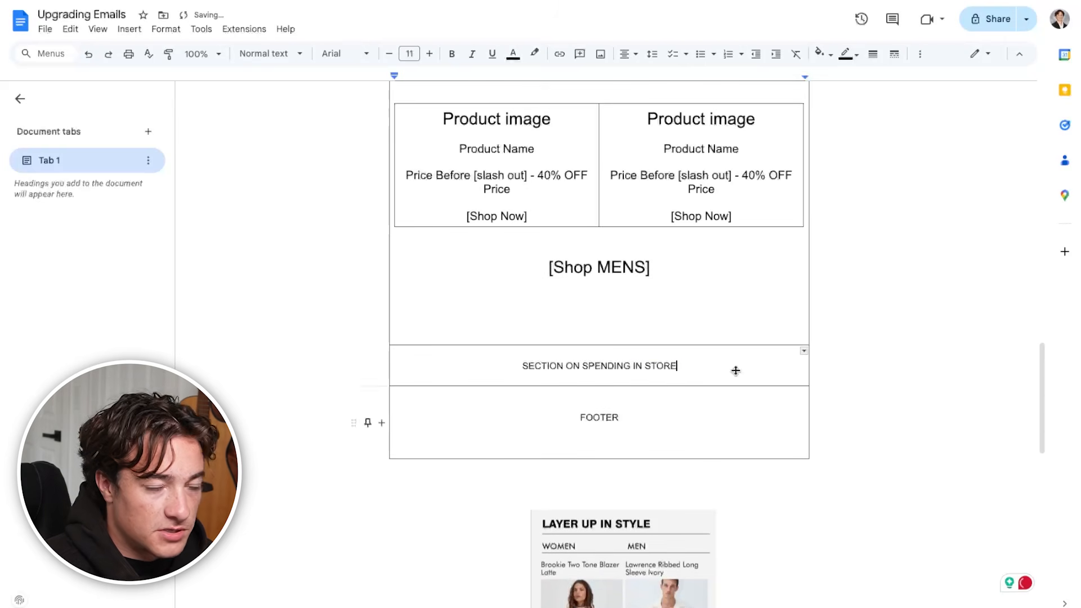
pyautogui.moveTo(714, 367); pyautogui.dragTo(484, 369)
# Review the wireframe from the HERO headline, body copy and shop links down through the denim product blocks to the in-store section
pyautogui.scroll(20, 533, 514)
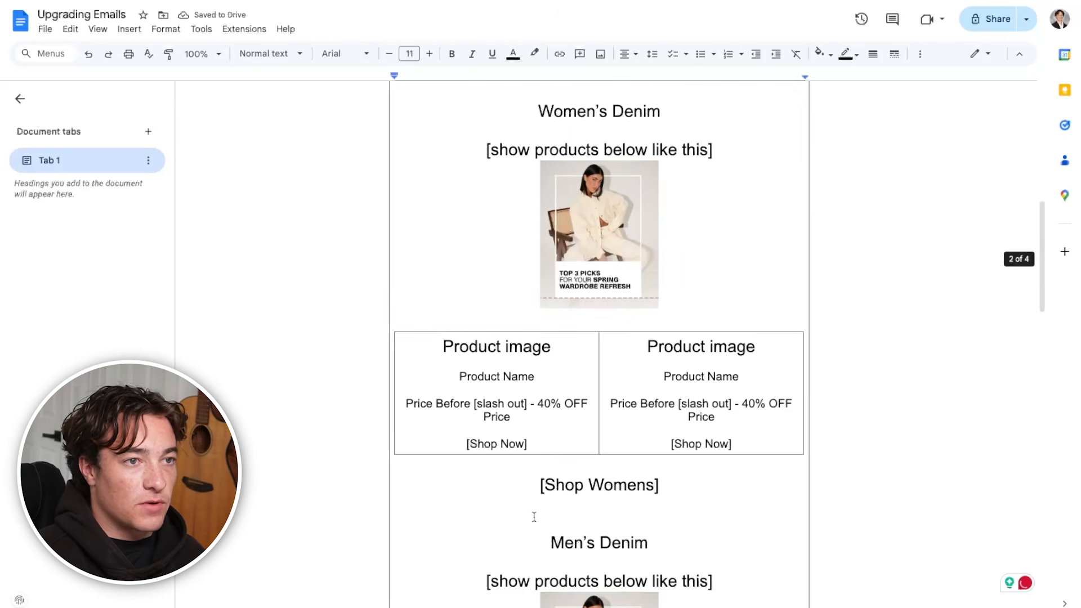
pyautogui.click(555, 284)
pyautogui.doubleClick(562, 284)
pyautogui.moveTo(563, 328); pyautogui.dragTo(682, 370)
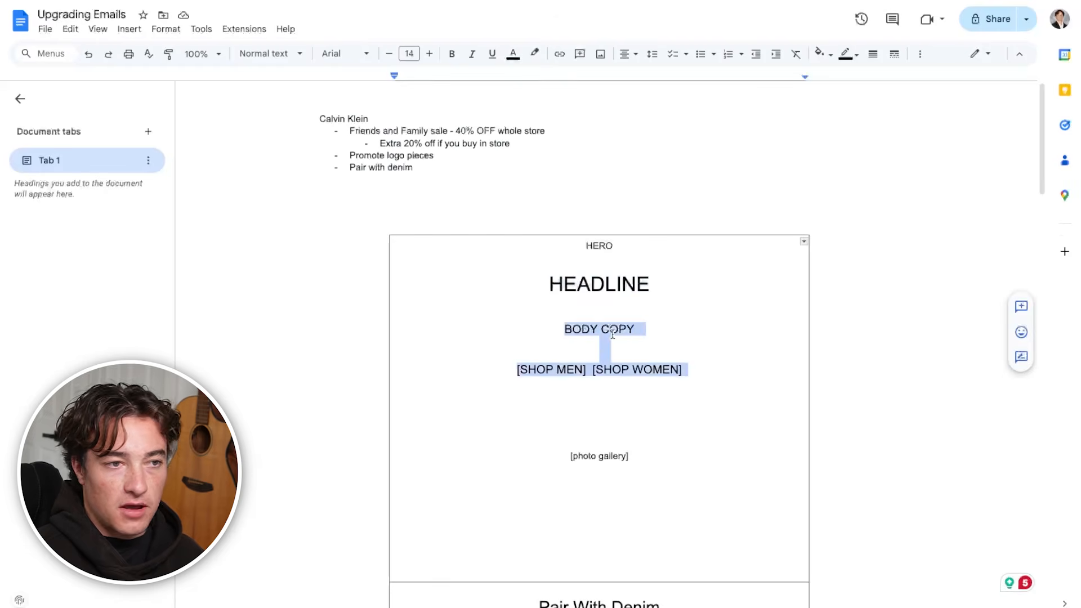
pyautogui.scroll(-8, 644, 190)
pyautogui.scroll(-3, 625, 505)
pyautogui.scroll(5, 678, 343)
pyautogui.scroll(-9, 678, 344)
pyautogui.scroll(-2, 606, 500)
pyautogui.doubleClick(628, 397)
pyautogui.tripleClick(628, 394)
pyautogui.scroll(20, 411, 114)
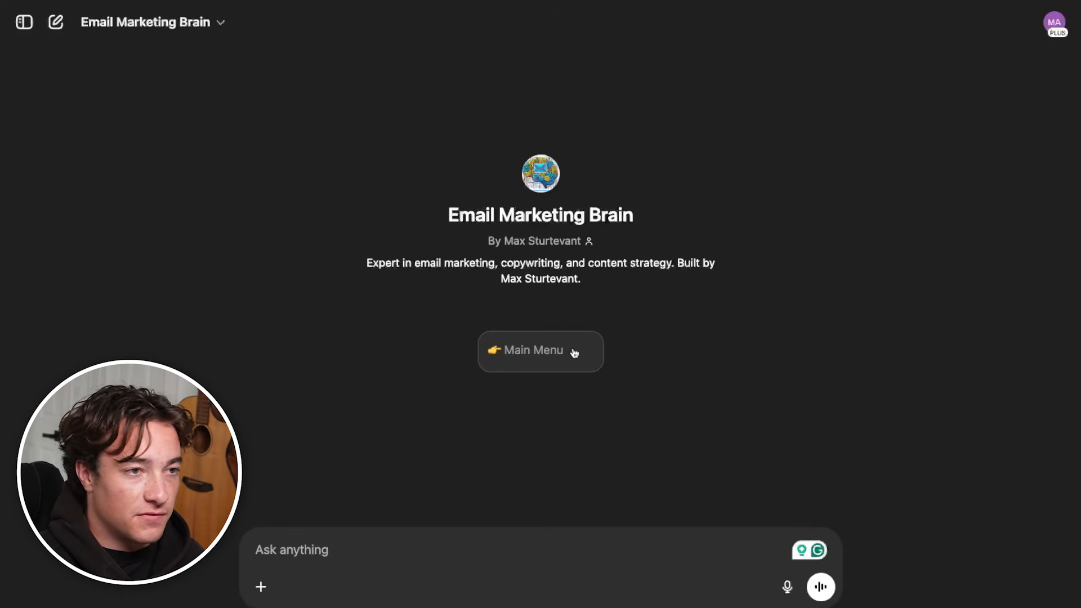
# In the Email Marketing Brain GPT in ChatGPT, bring up the Main Menu and read through its lettered options
pyautogui.click(572, 352)
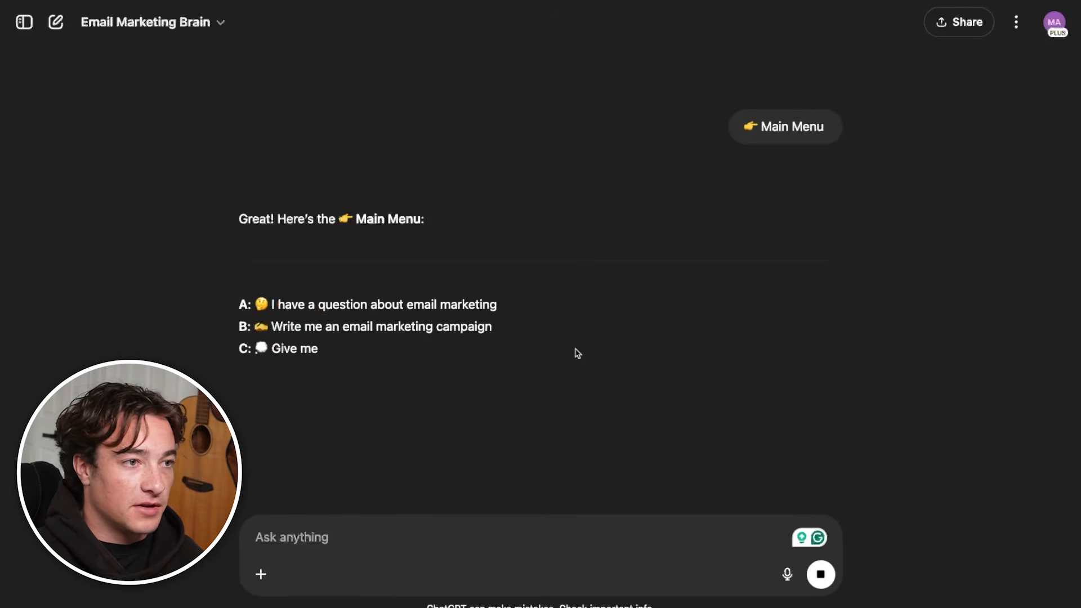
pyautogui.tripleClick(406, 193)
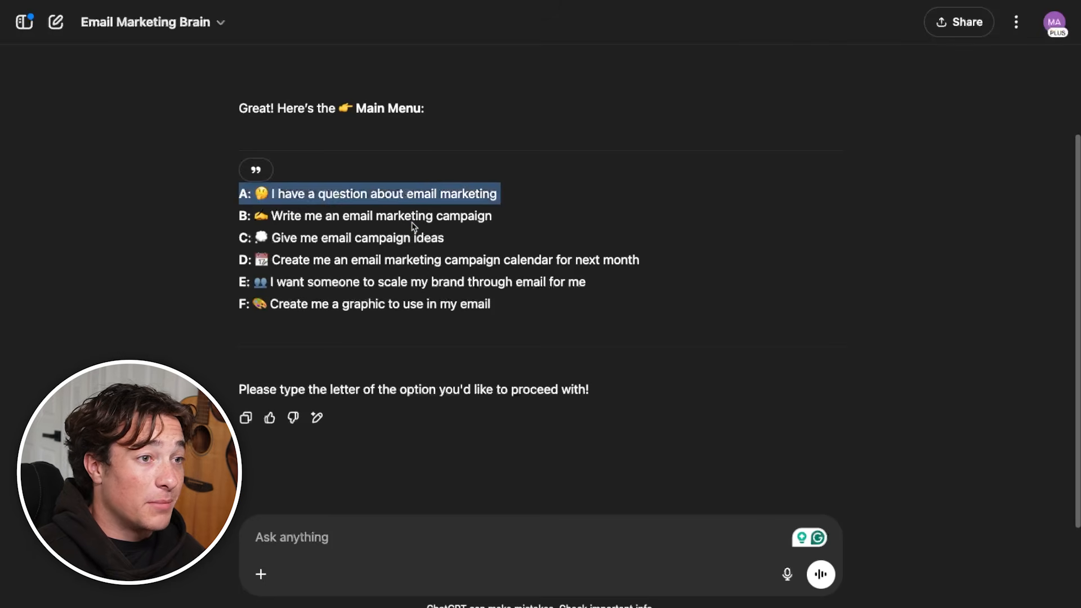
pyautogui.tripleClick(414, 220)
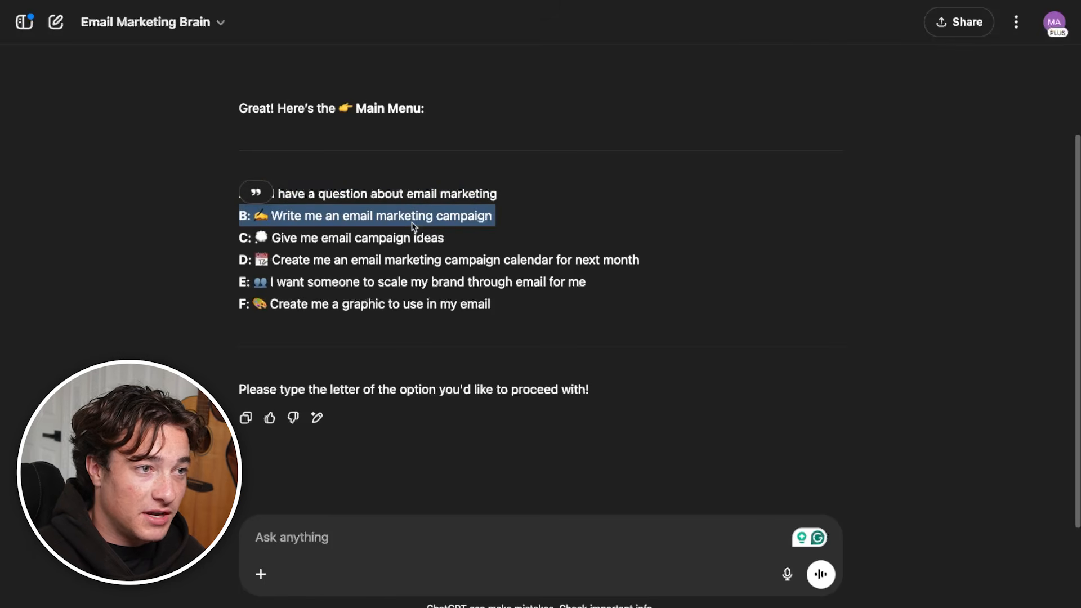
pyautogui.tripleClick(428, 237)
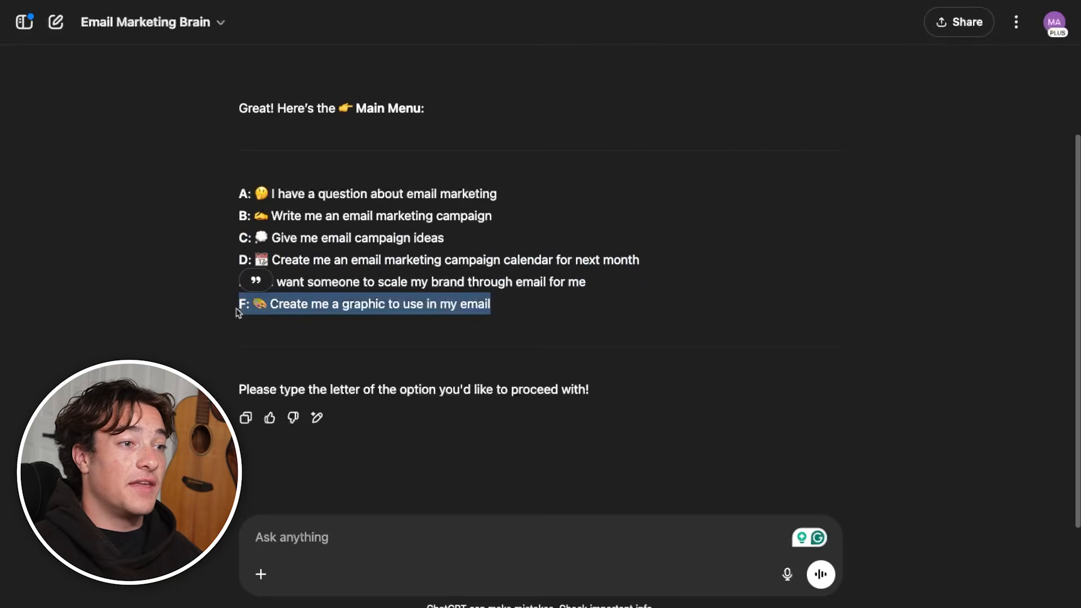
pyautogui.tripleClick(293, 301)
pyautogui.tripleClick(406, 216)
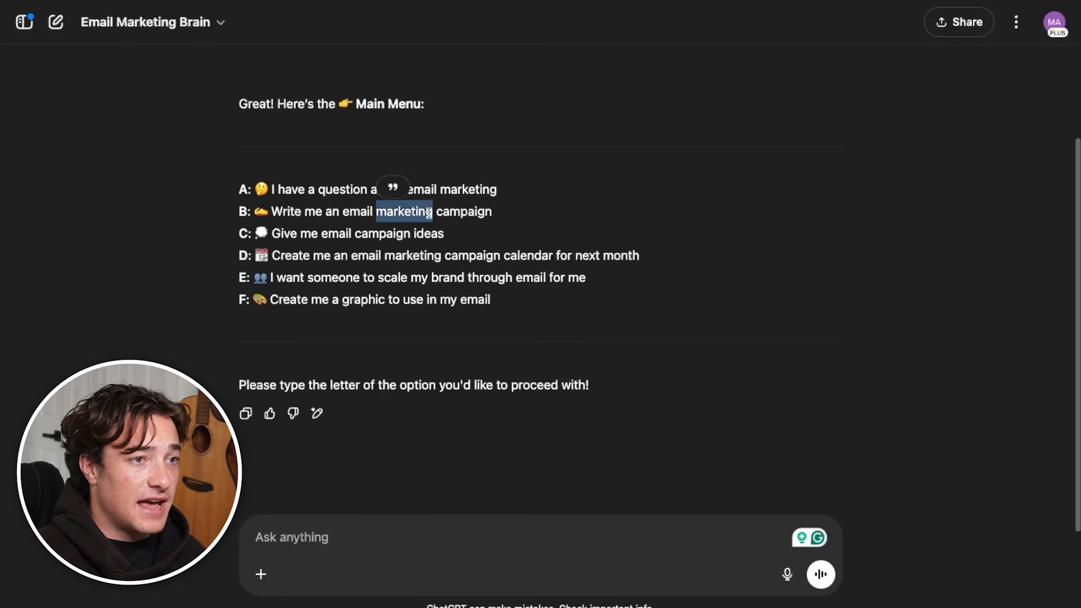
# Reply with option B to have an email marketing campaign written
pyautogui.click(458, 548)
pyautogui.write('B')
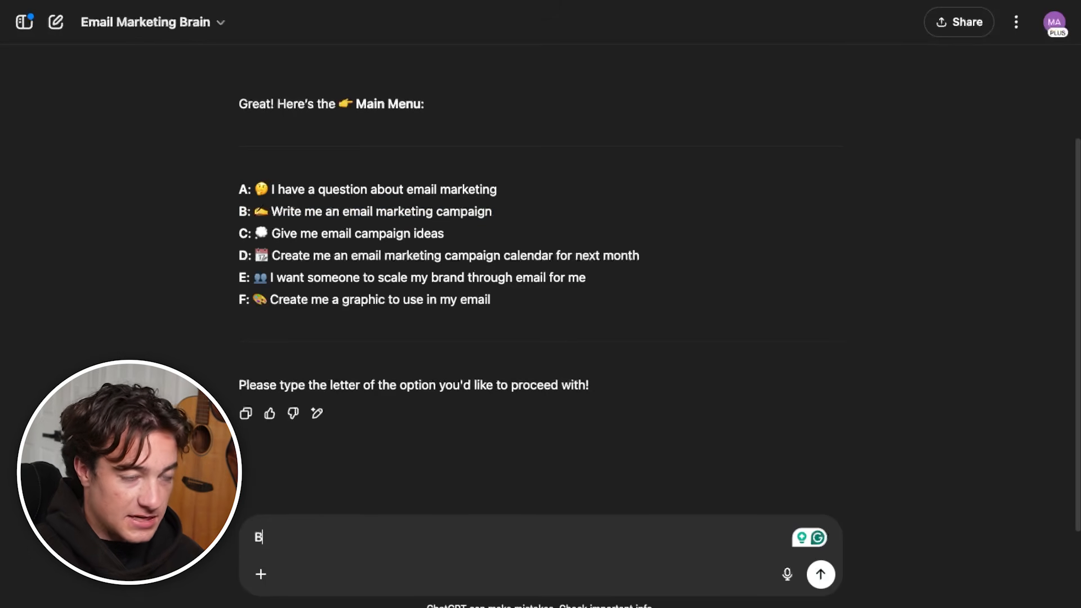
pyautogui.press('Return')
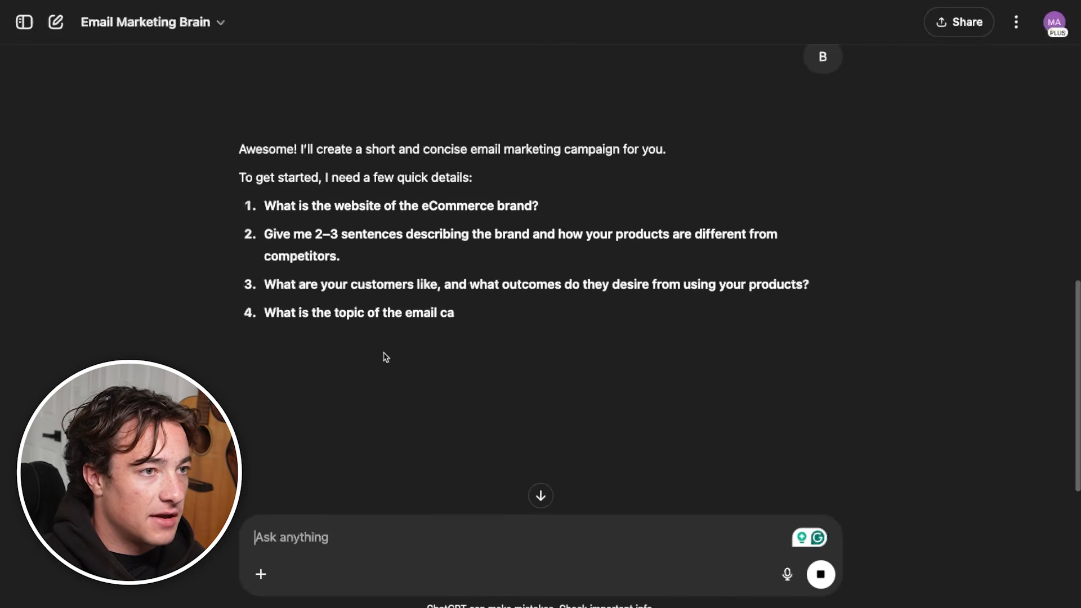
# Answer the four campaign questions with the prepared Calvin Klein brief on the Friends and Family sale, and submit it
pyautogui.tripleClick(267, 232)
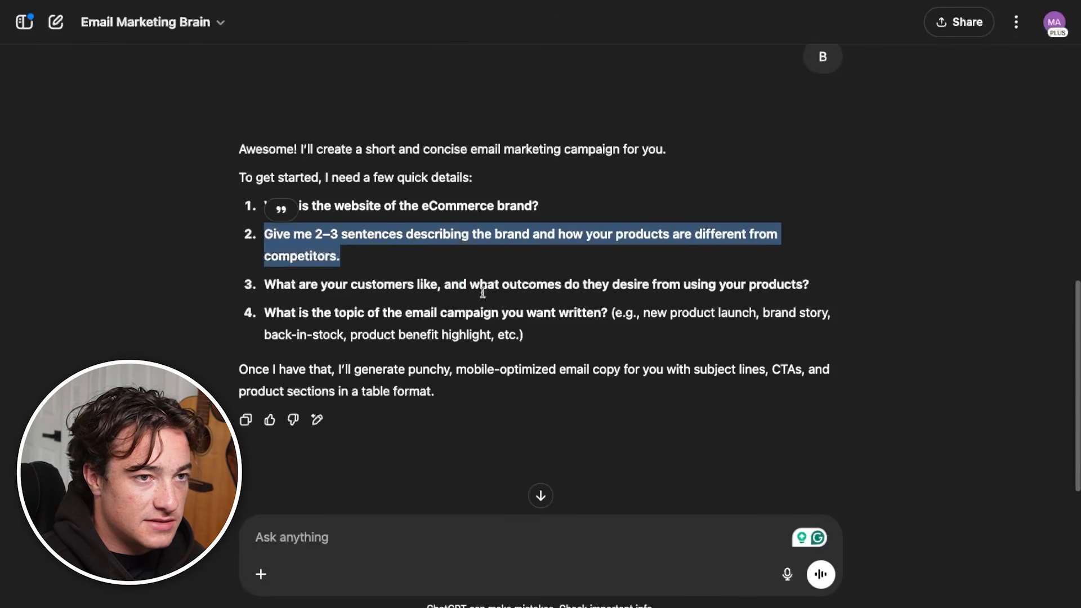
pyautogui.moveTo(532, 331); pyautogui.dragTo(262, 312)
pyautogui.hotkey('ctrl', 'v')
pyautogui.scroll(10, 454, 480)
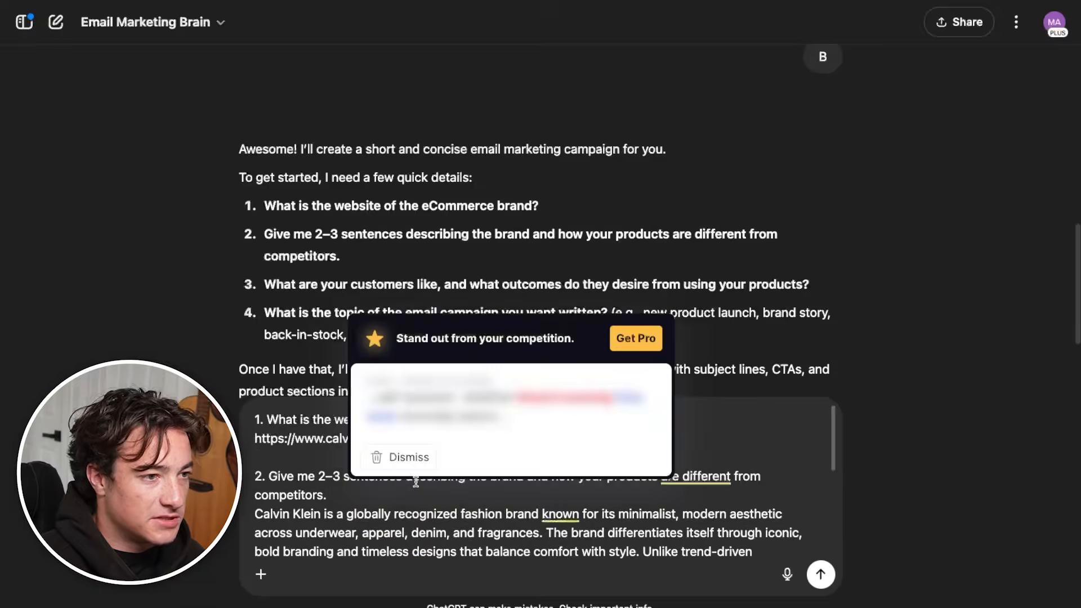
pyautogui.scroll(-5, 454, 479)
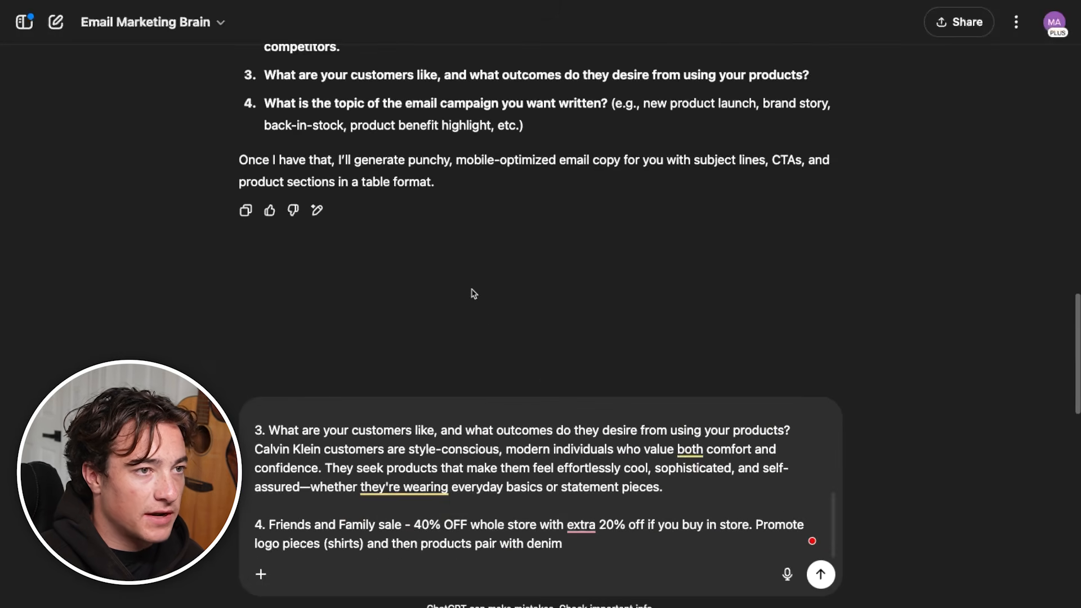
pyautogui.scroll(7, 484, 325)
pyautogui.scroll(-7, 484, 326)
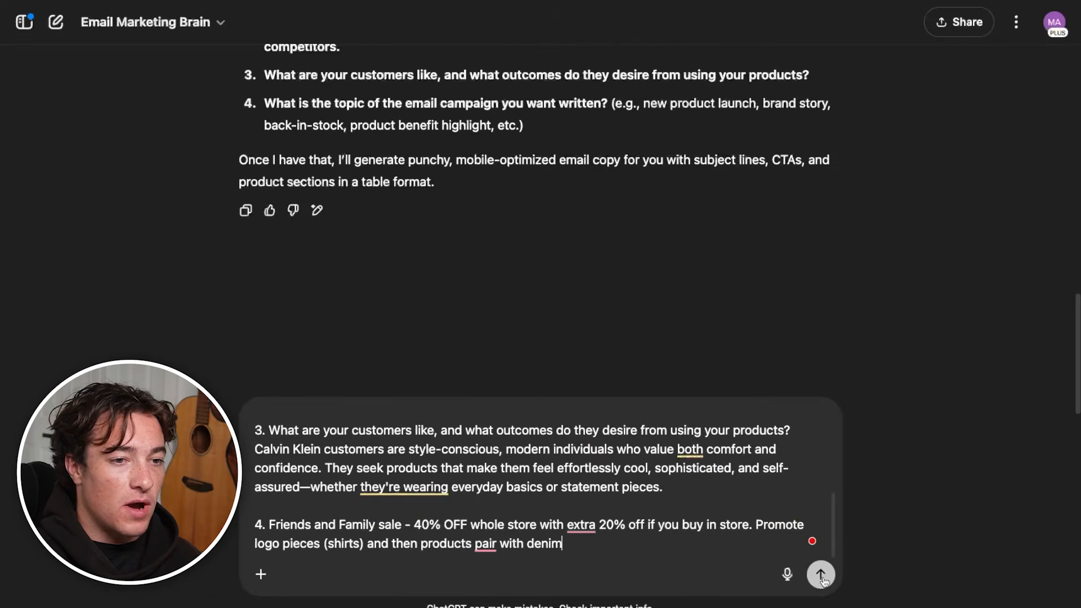
pyautogui.click(821, 576)
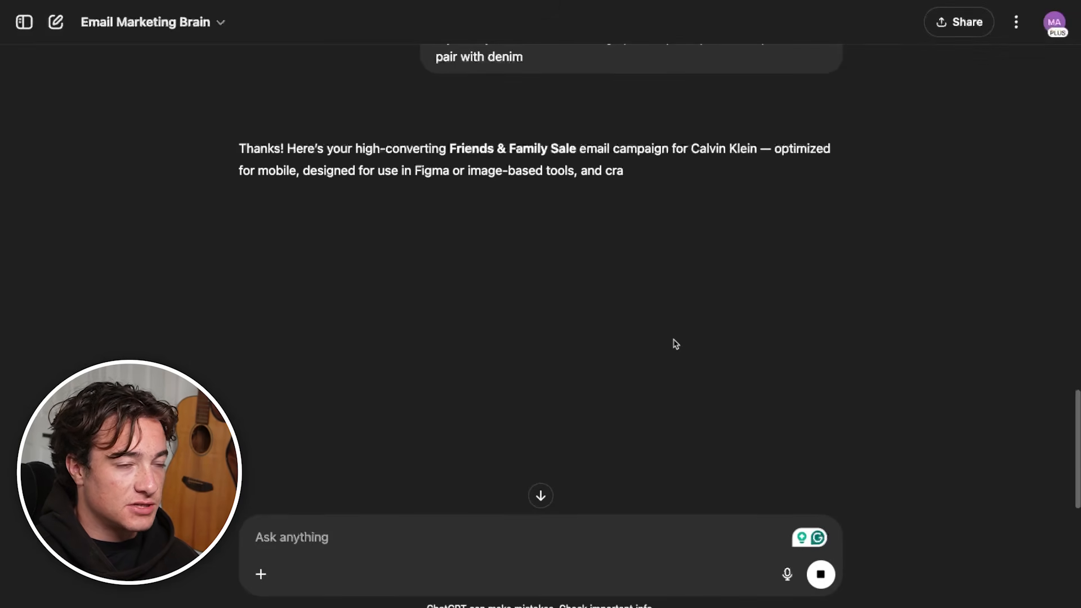
# Read through the generated Campaign Table, comparing the headline, subheadline, CTA, body copy and product rows across the three variations
pyautogui.scroll(-5, 670, 352)
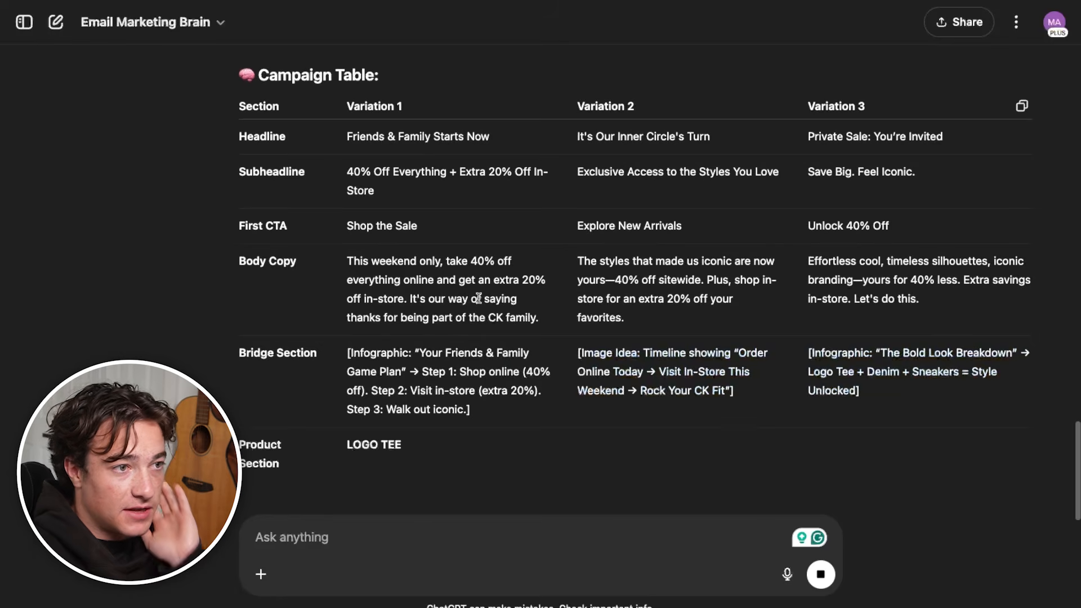
pyautogui.moveTo(319, 262); pyautogui.dragTo(239, 261)
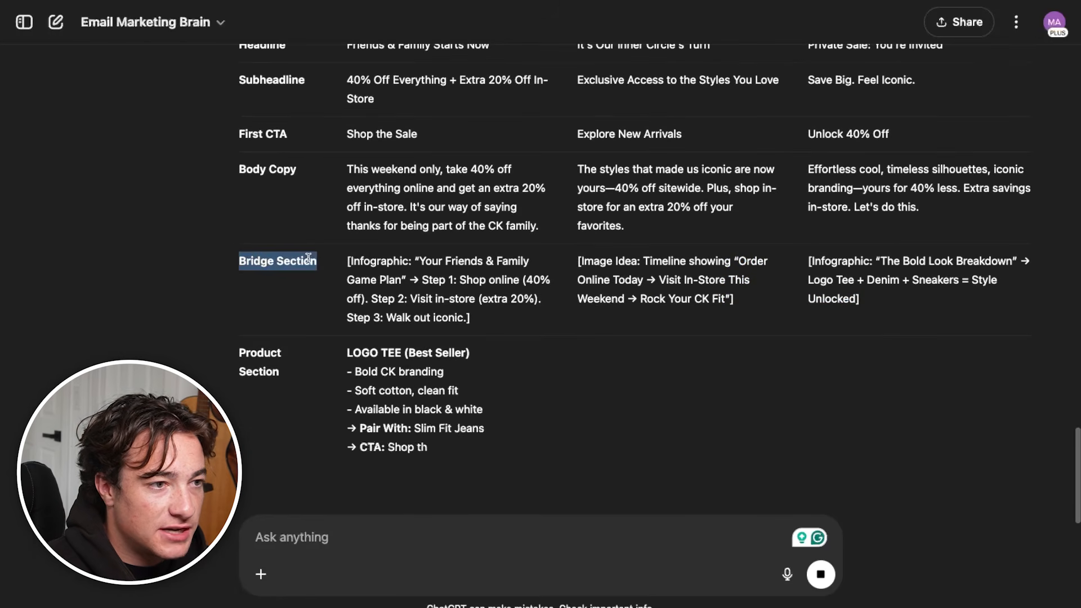
pyautogui.scroll(4, 432, 409)
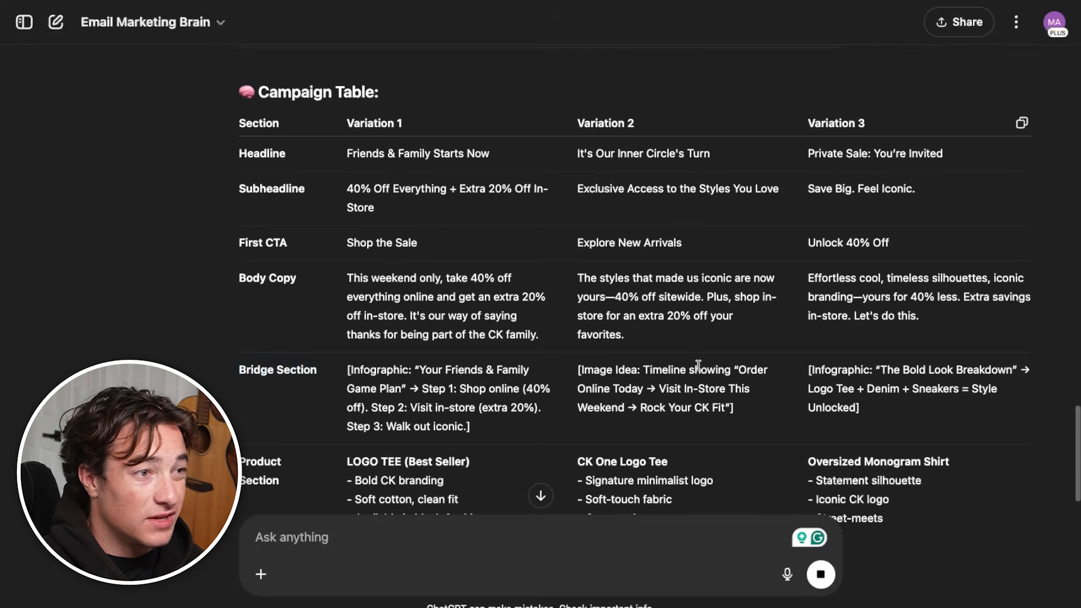
pyautogui.moveTo(225, 149); pyautogui.dragTo(1003, 336)
pyautogui.scroll(-4, 688, 366)
pyautogui.scroll(3, 688, 368)
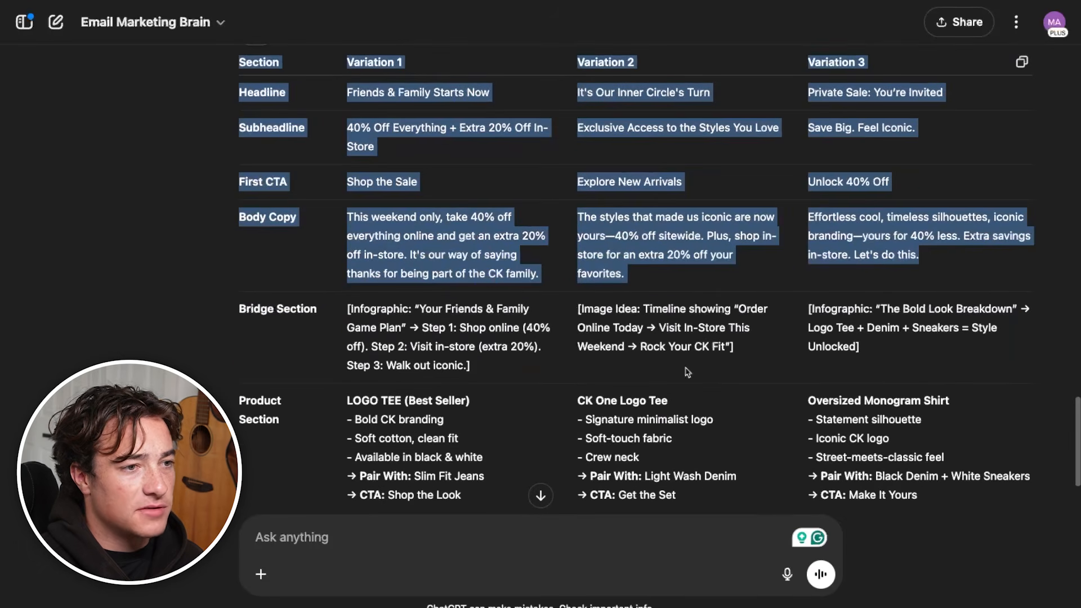
pyautogui.scroll(1, 307, 340)
# Examine the Bridge Section infographic ideas in the Campaign Table, including the "Game Plan" steps and "The Bold Look Breakdown"
pyautogui.tripleClick(307, 340)
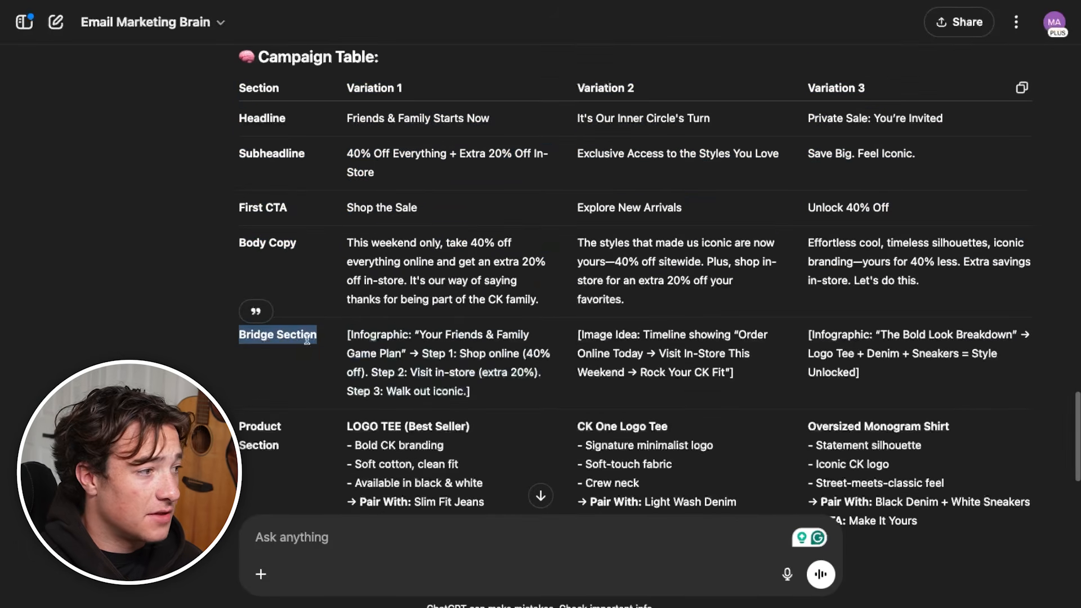
pyautogui.tripleClick(389, 348)
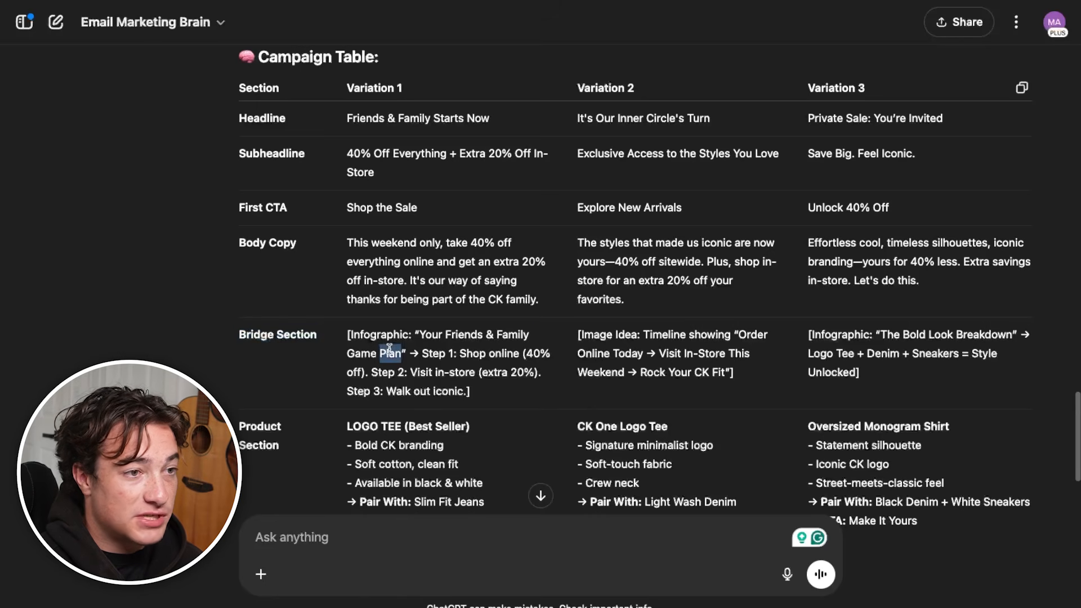
pyautogui.moveTo(472, 392); pyautogui.dragTo(427, 357)
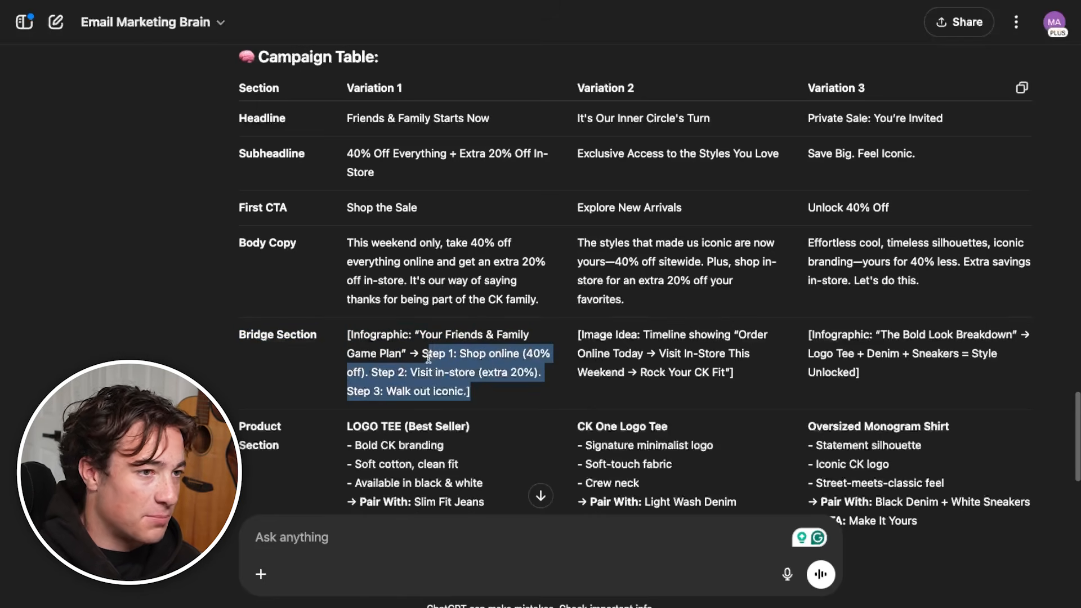
pyautogui.moveTo(861, 373); pyautogui.dragTo(793, 340)
pyautogui.tripleClick(820, 330)
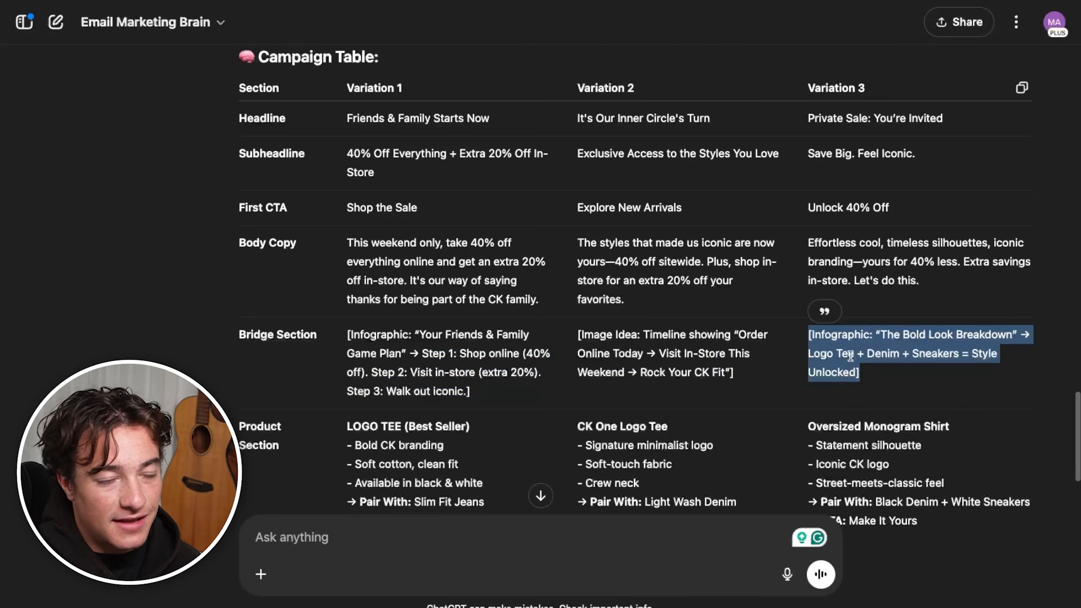
pyautogui.tripleClick(916, 340)
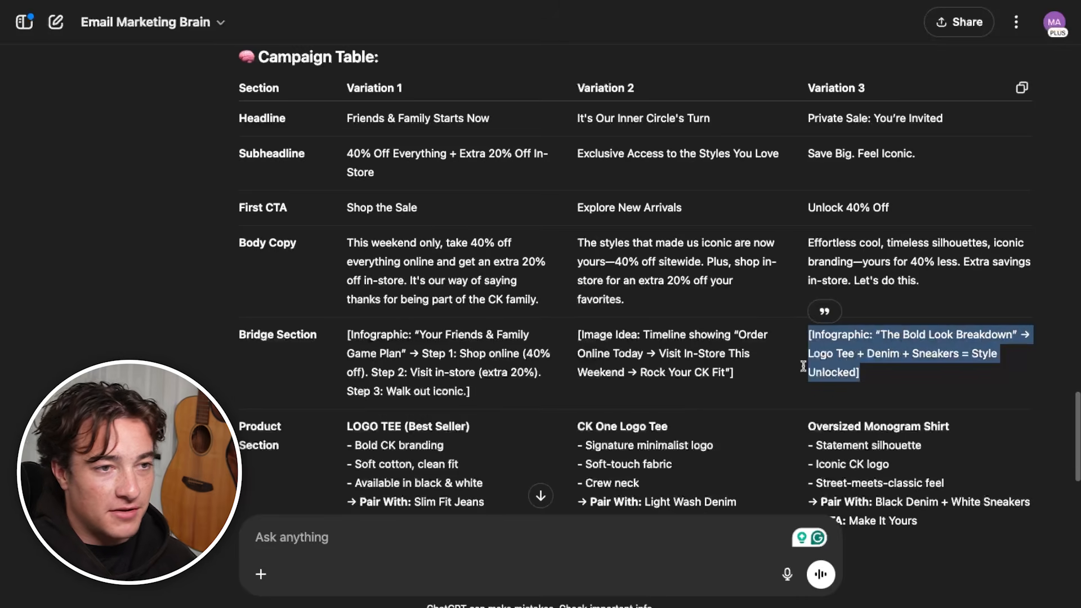
# Set the HERO headline in the Upgrading Emails document to Variation 1's subheadline, "40% Off Everything + Extra 20% Off In-Store", without a trailing blank line
pyautogui.scroll(2, 837, 360)
pyautogui.click(485, 244)
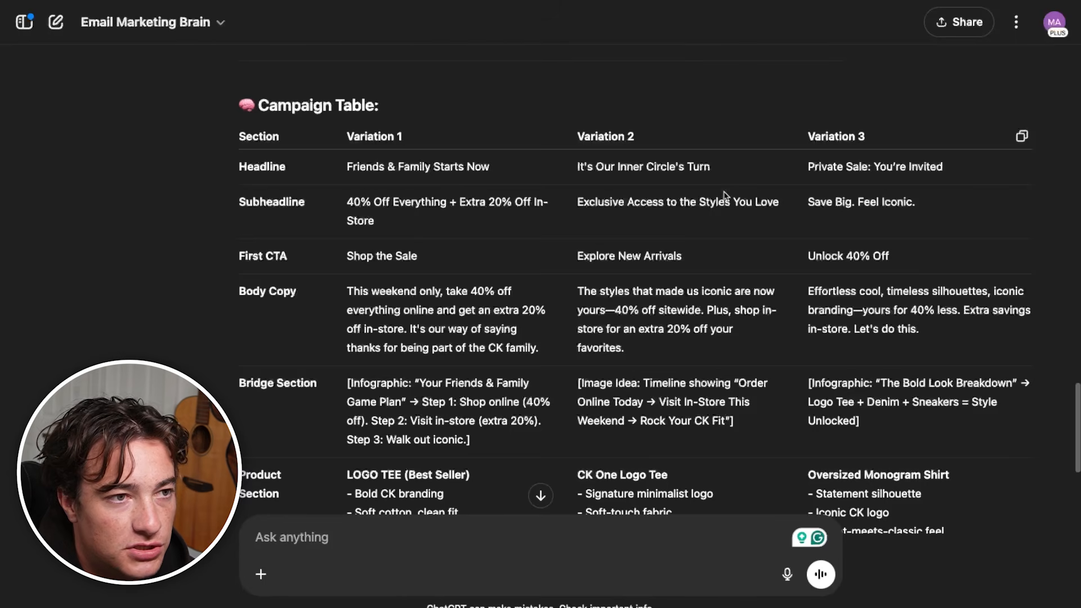
pyautogui.tripleClick(386, 200)
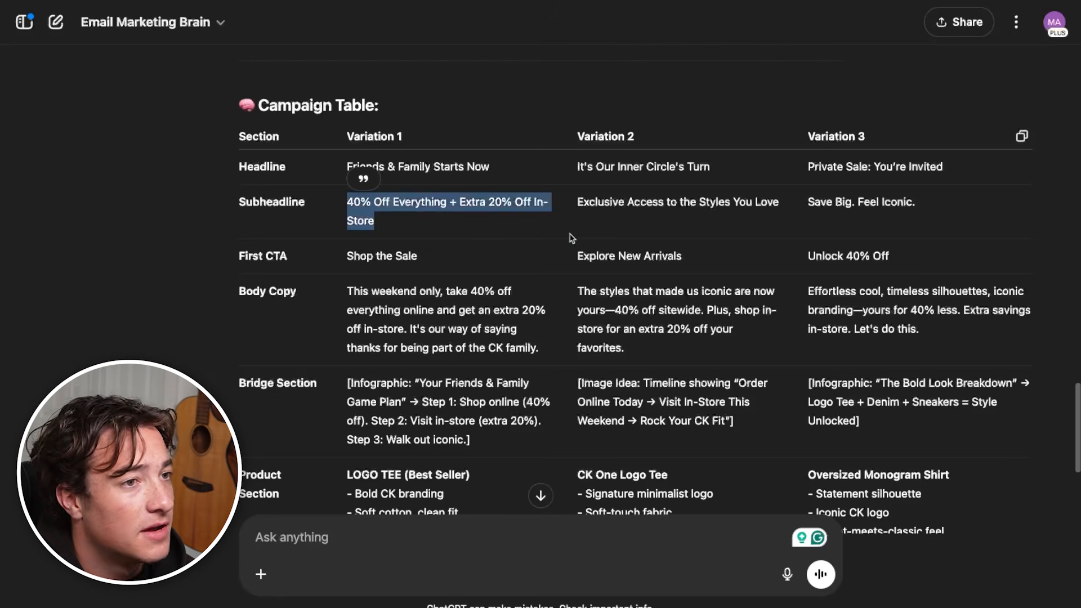
pyautogui.write('40% Off Everything + Extra 20% Off In-Store')
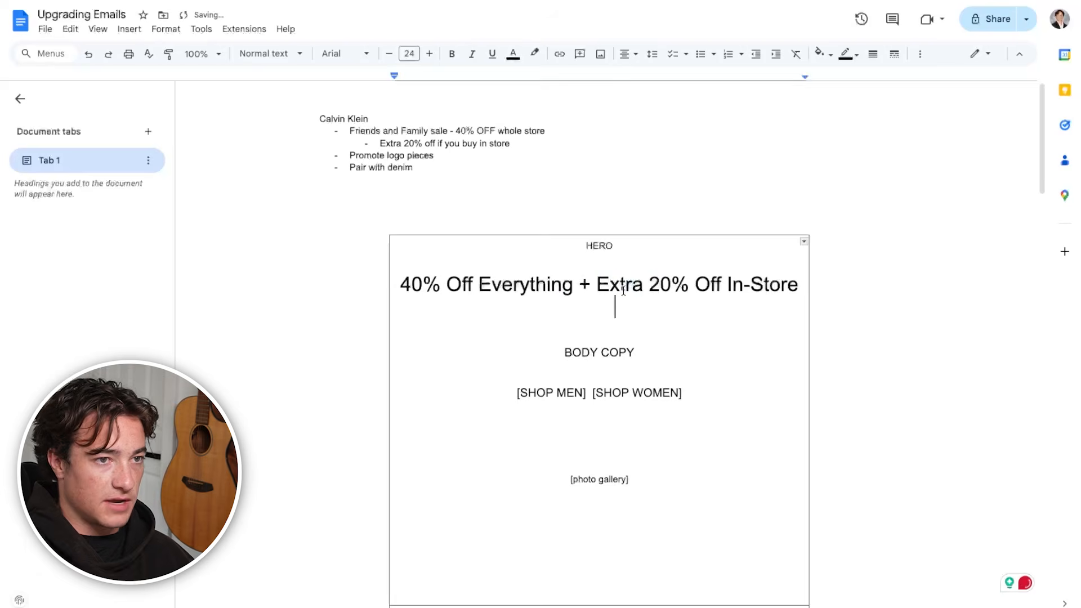
pyautogui.press('BackSpace')
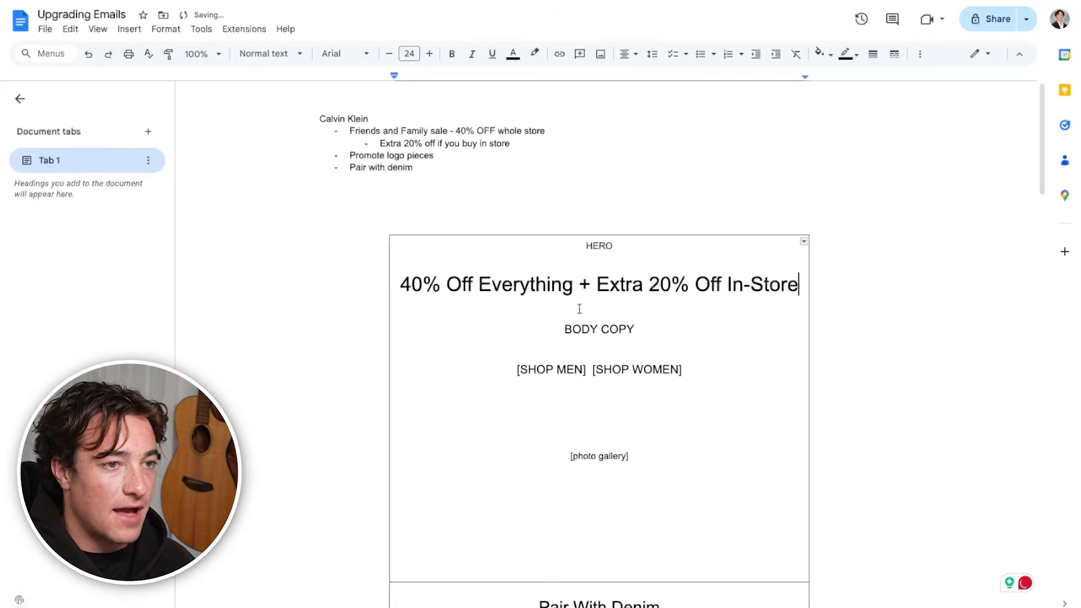
# Compare the table's body copy options and ask the Email Marketing Brain GPT for more, slightly longer body copy variations
pyautogui.moveTo(596, 326); pyautogui.dragTo(604, 361)
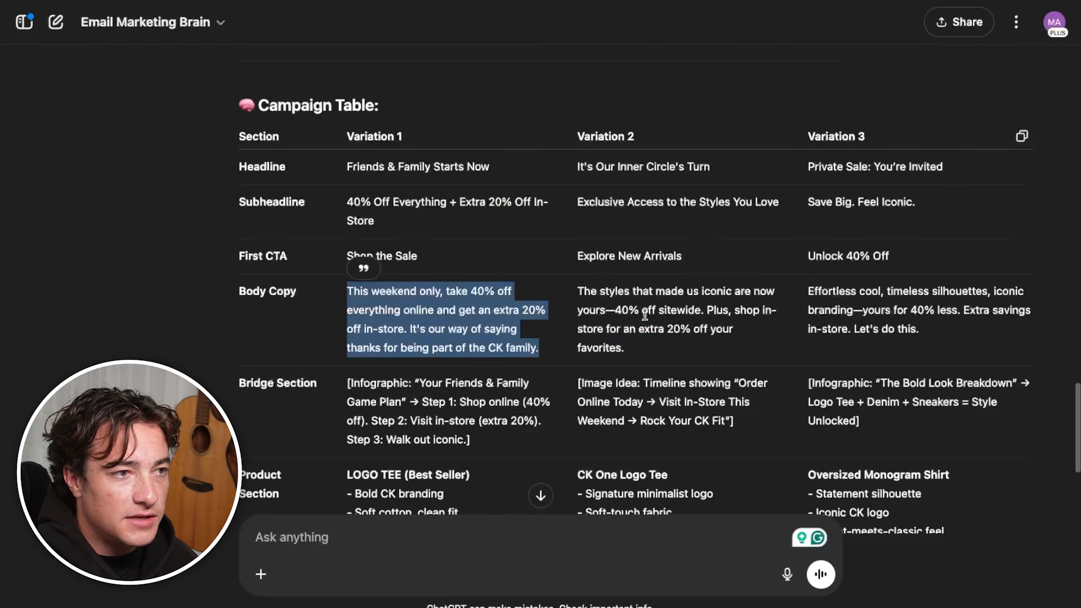
pyautogui.tripleClick(645, 315)
pyautogui.tripleClick(870, 290)
pyautogui.scroll(-5, 817, 366)
pyautogui.click(460, 536)
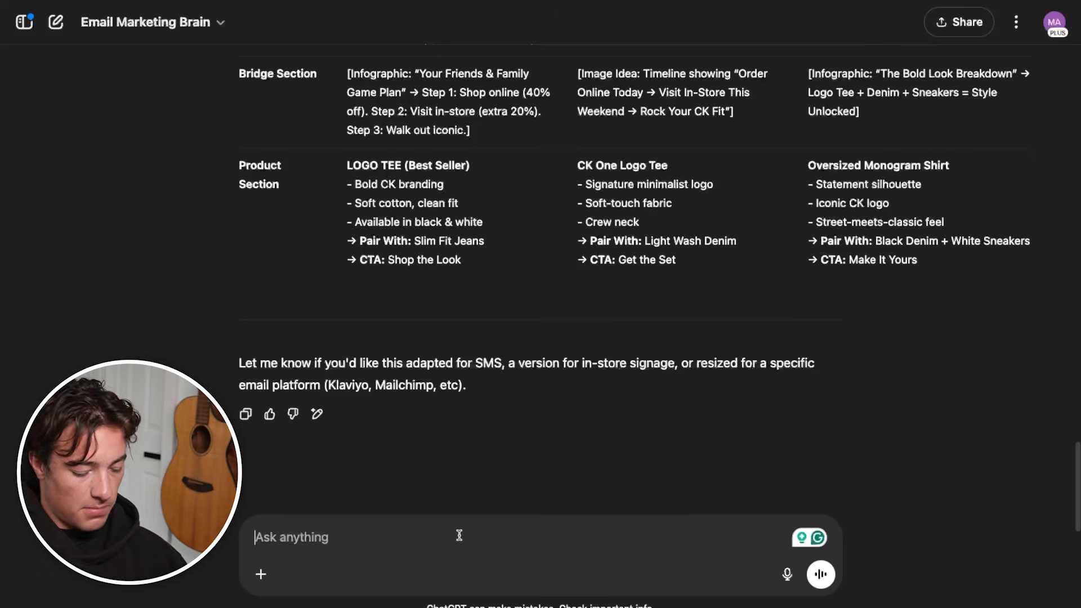
pyautogui.write('Give me')
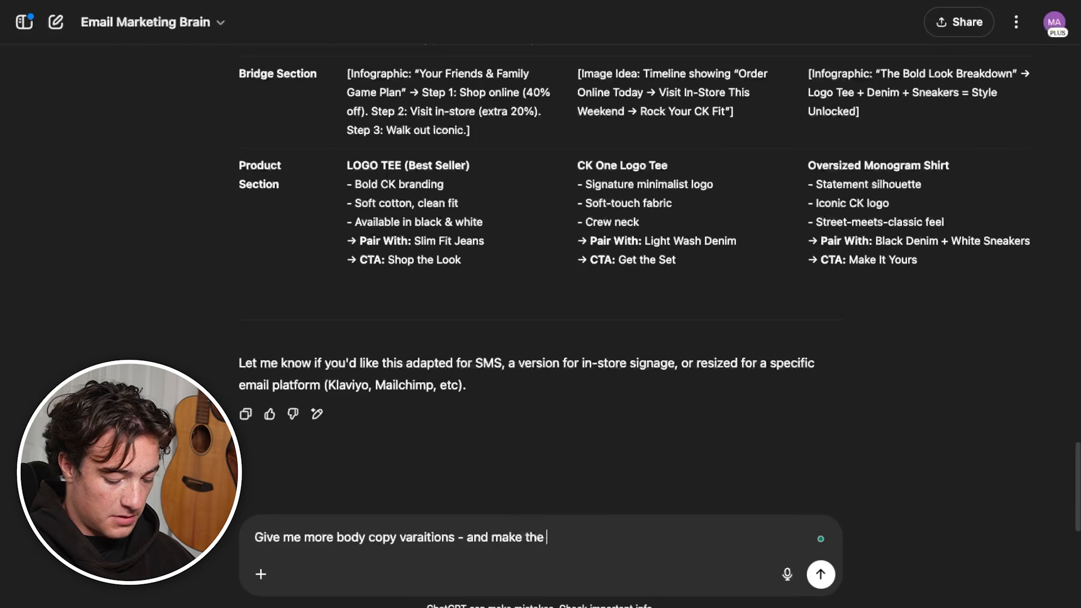
pyautogui.write('more body copy varaitions - and make the bofy copy slightly longer')
pyautogui.press('Return')
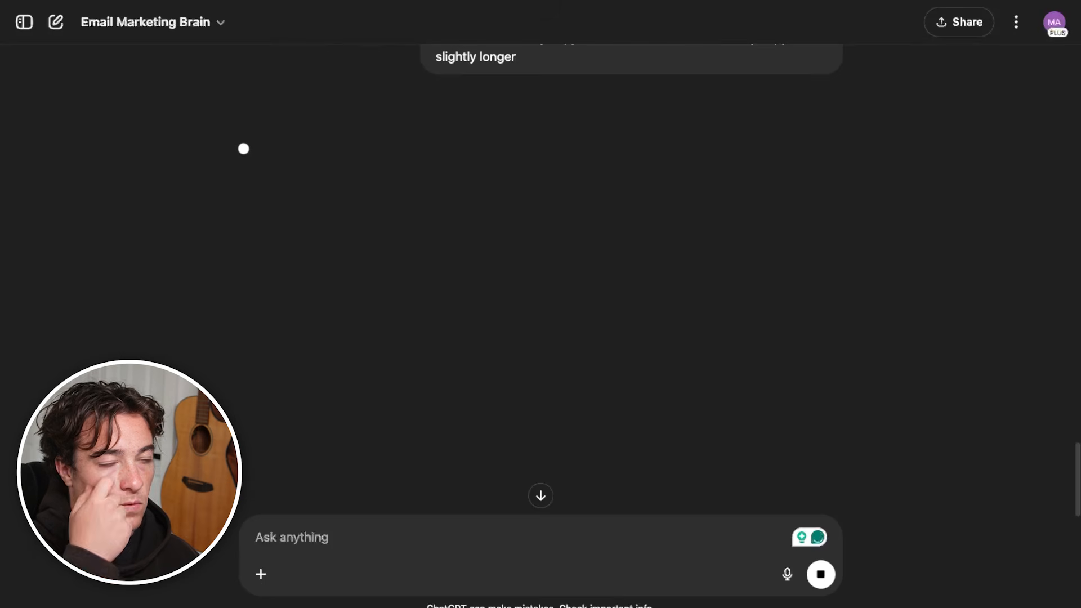
# Fill the hero's body copy with the "Iconic Style. Inside Pricing." variation, keeping only "Our most-loved logo tees" through "again and again."
pyautogui.scroll(-3, 678, 389)
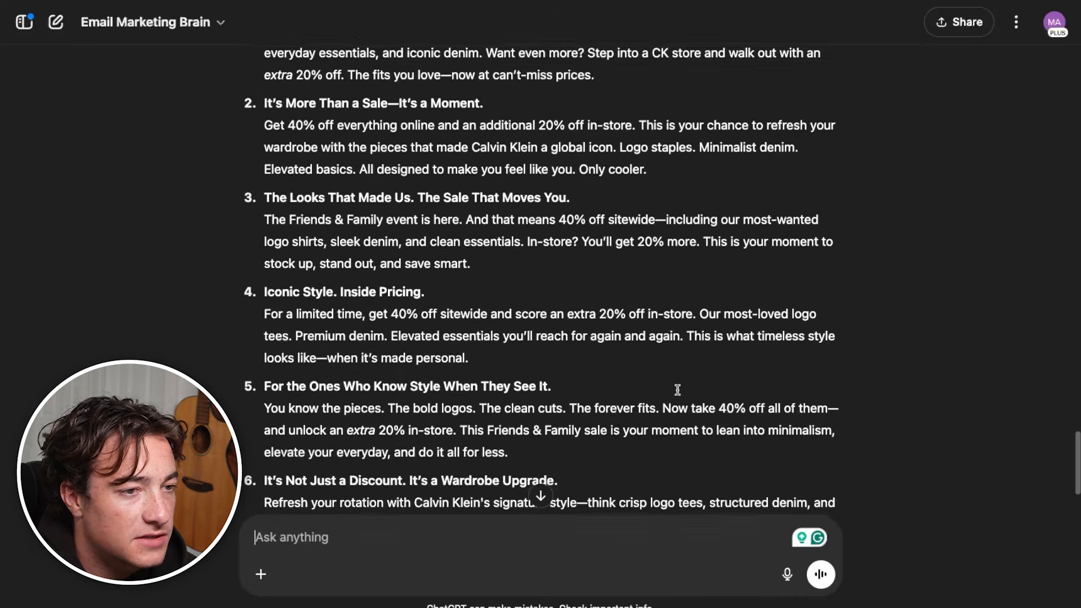
pyautogui.scroll(5, 646, 431)
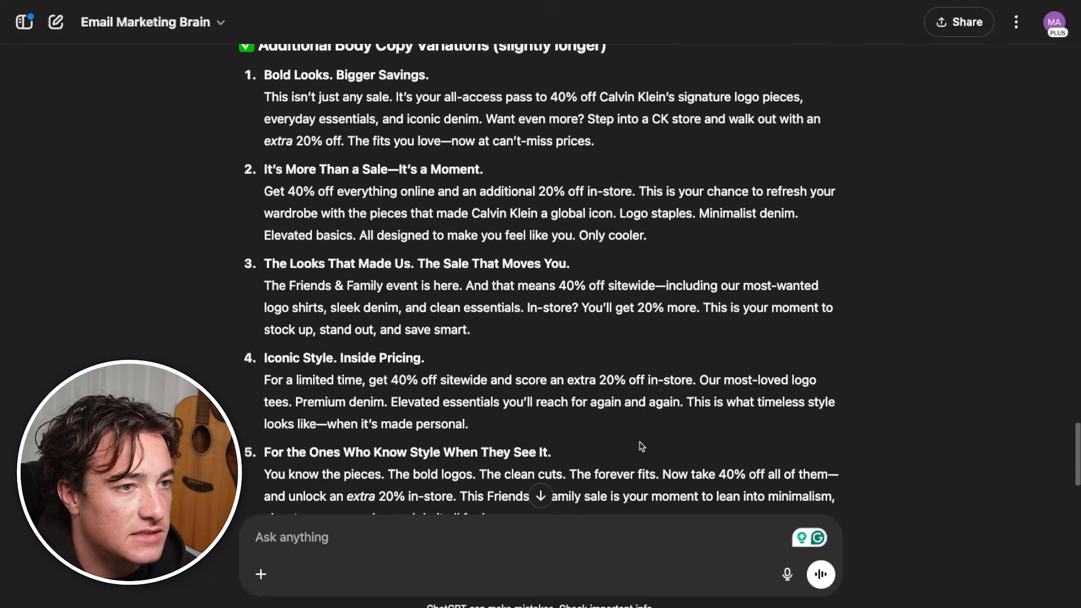
pyautogui.scroll(-2, 642, 445)
pyautogui.tripleClick(508, 430)
pyautogui.click(444, 426)
pyautogui.moveTo(264, 390); pyautogui.dragTo(683, 457)
pyautogui.click(345, 390)
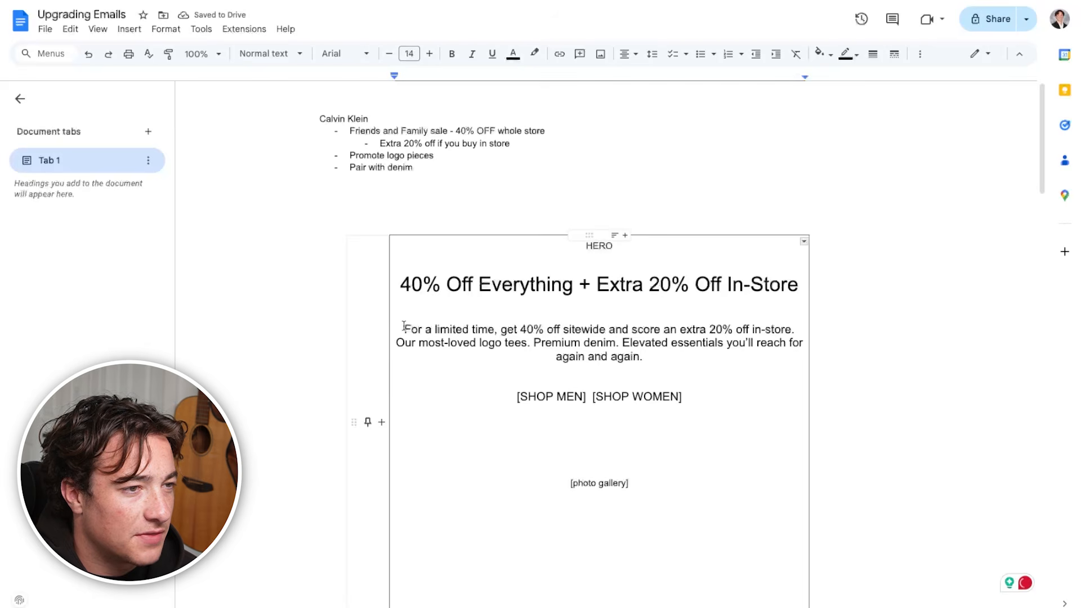
pyautogui.moveTo(403, 327); pyautogui.dragTo(788, 330)
pyautogui.press('BackSpace')
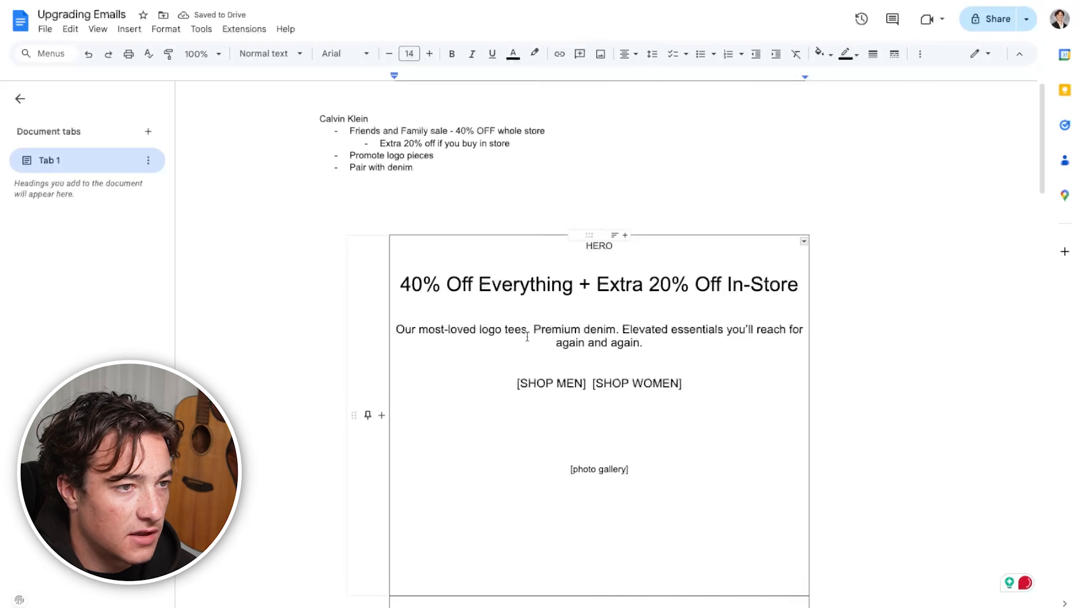
# Compare the Product Section Copy Variations and replace the hero's body copy with Option 1, "Start with a bold logo tee..."
pyautogui.scroll(-4, 547, 402)
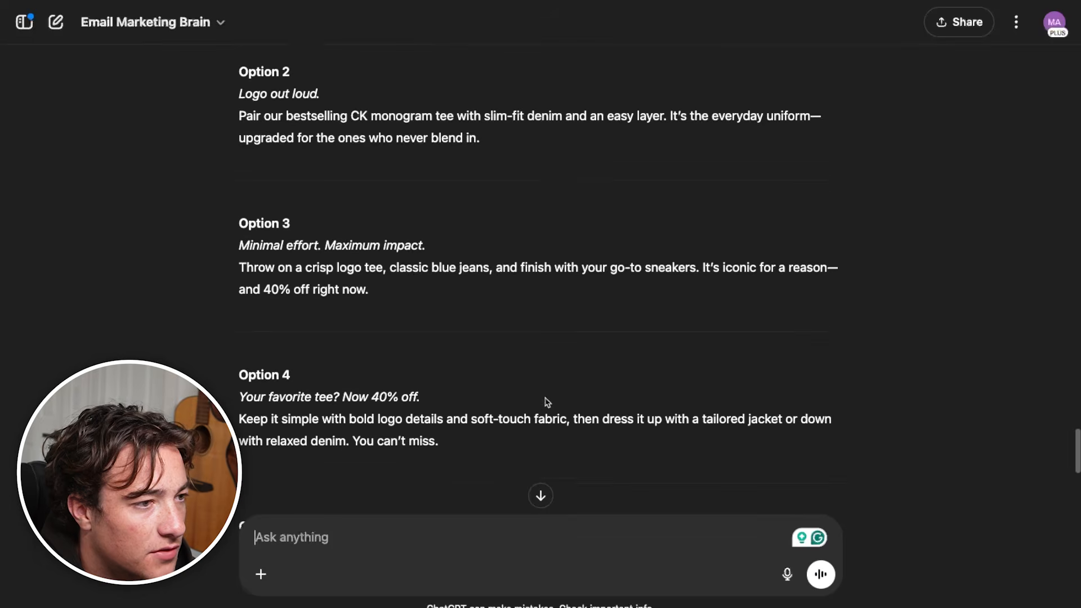
pyautogui.scroll(-3, 547, 402)
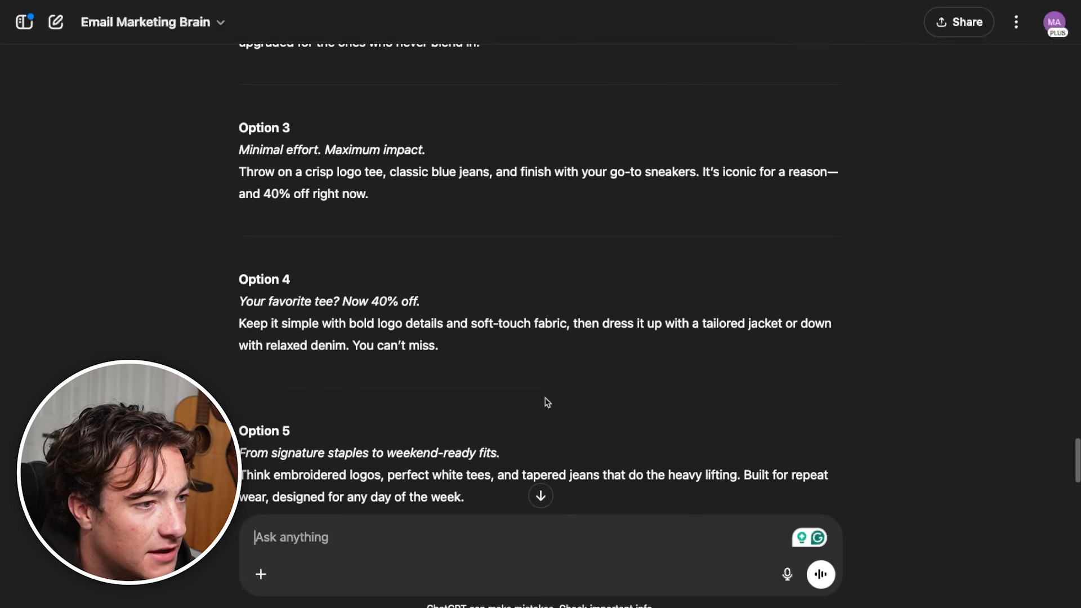
pyautogui.scroll(4, 547, 402)
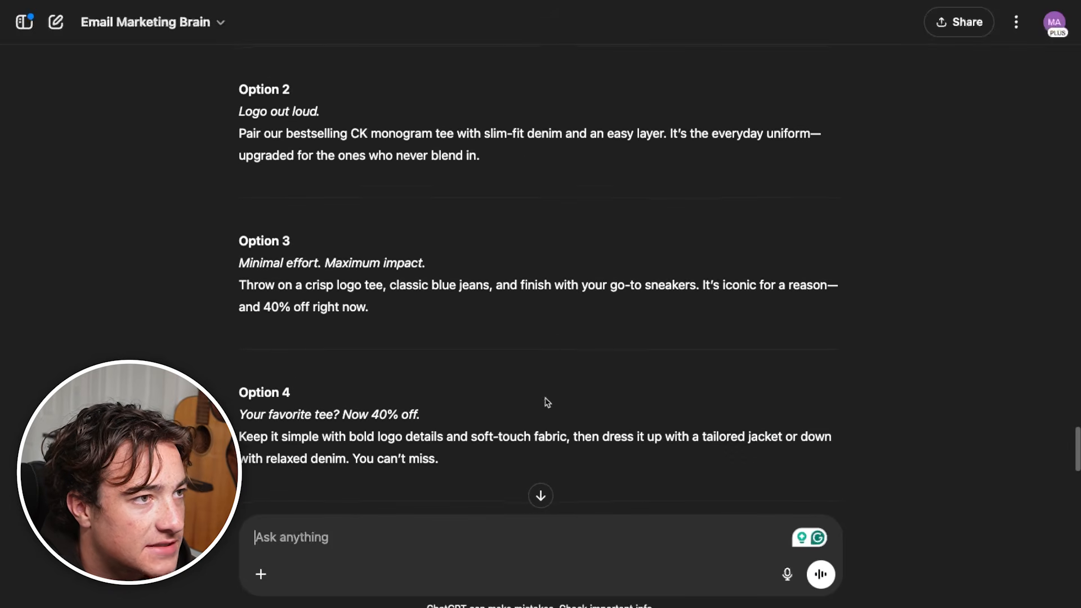
pyautogui.scroll(1, 547, 403)
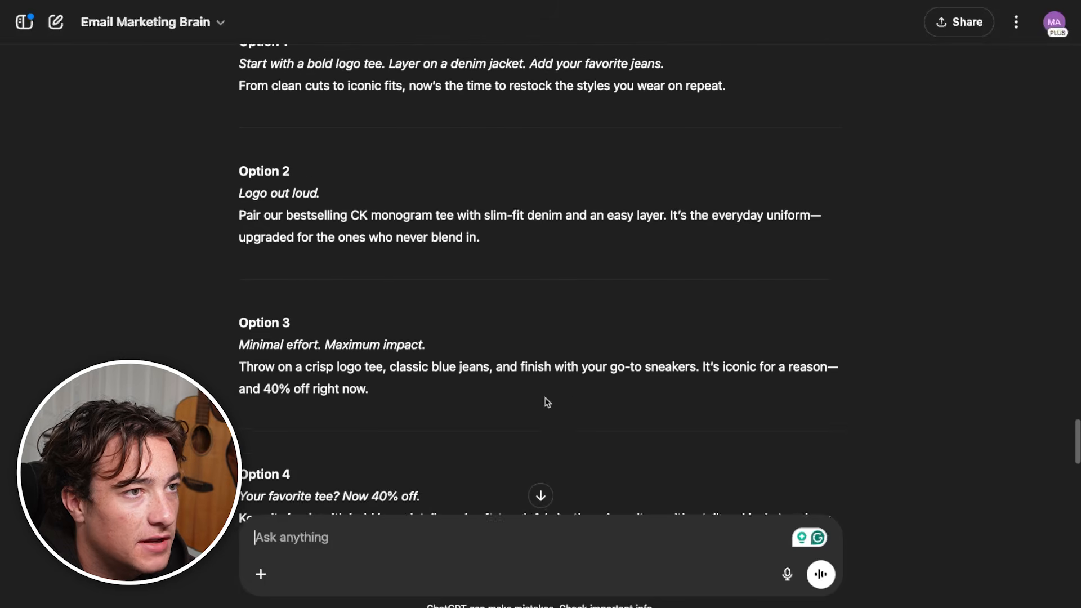
pyautogui.tripleClick(540, 88)
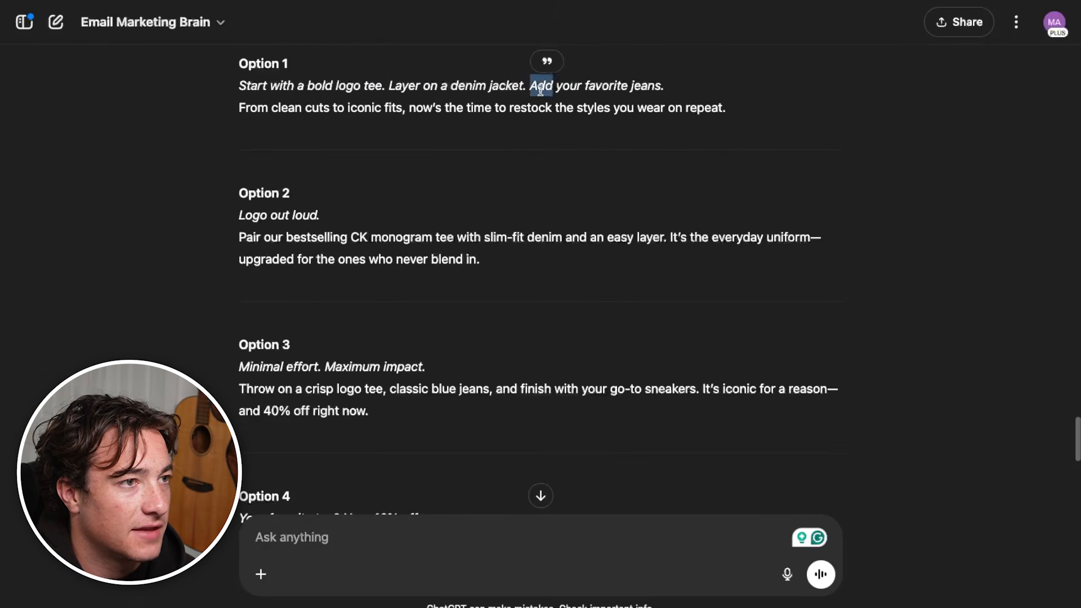
pyautogui.click(588, 107)
pyautogui.moveTo(762, 147); pyautogui.dragTo(224, 78)
pyautogui.hotkey('ctrl', 'c')
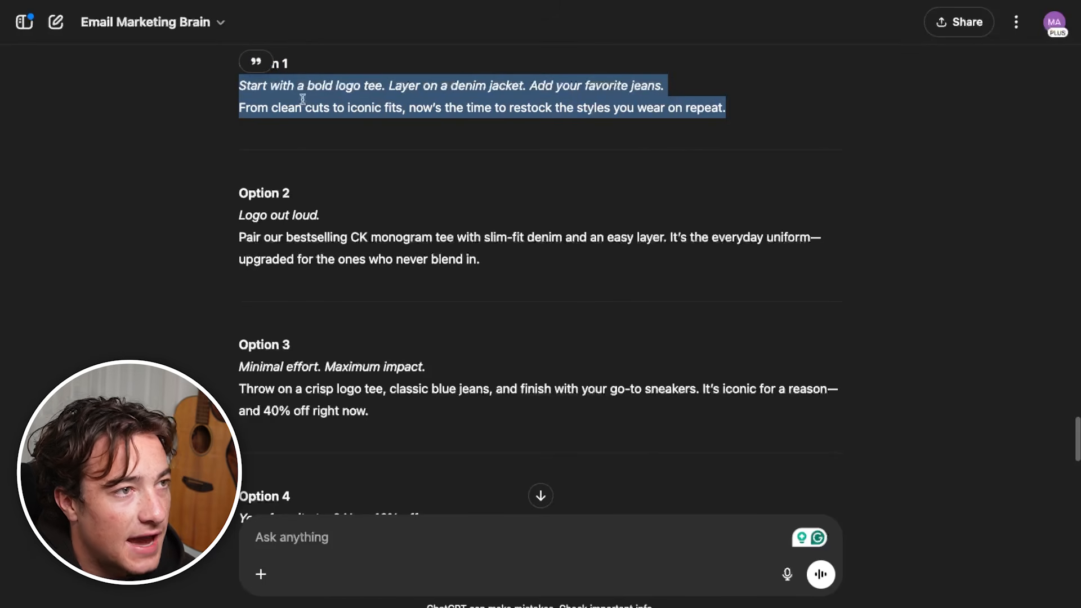
pyautogui.tripleClick(319, 107)
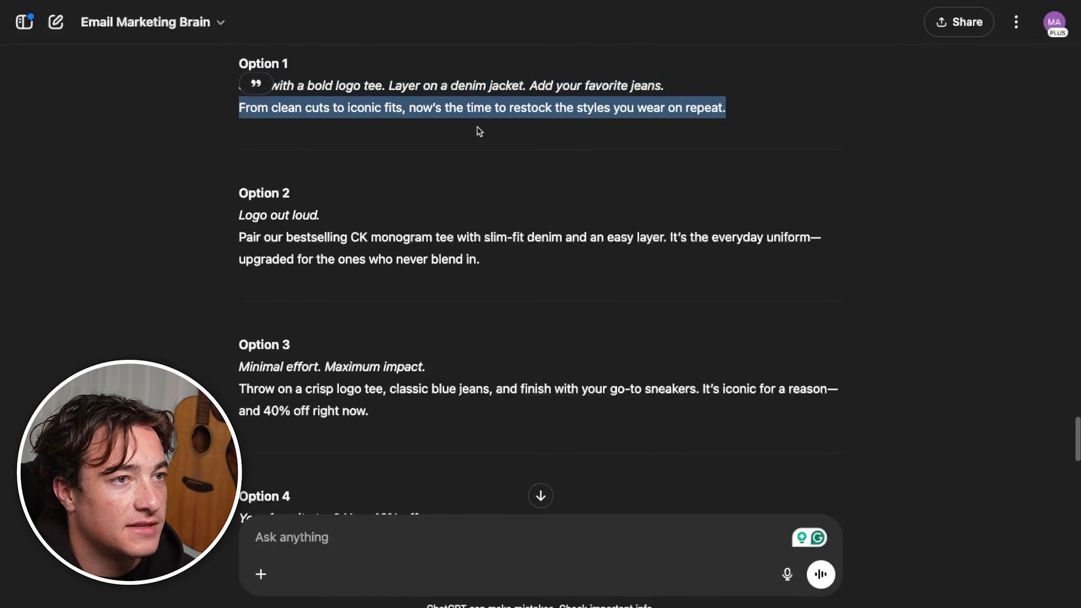
pyautogui.scroll(-9, 457, 379)
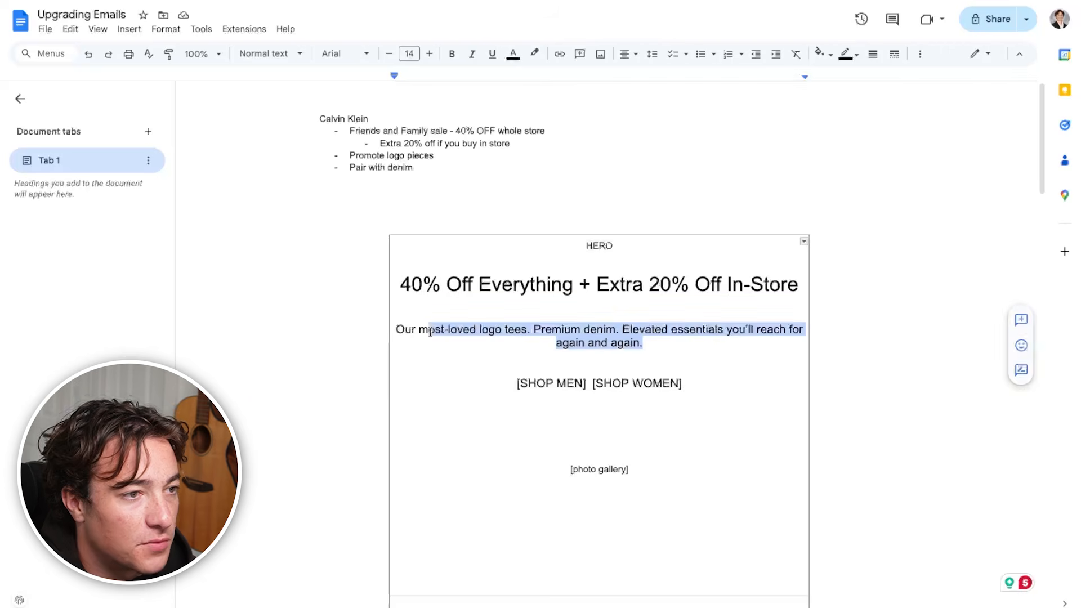
pyautogui.moveTo(430, 332); pyautogui.dragTo(388, 320)
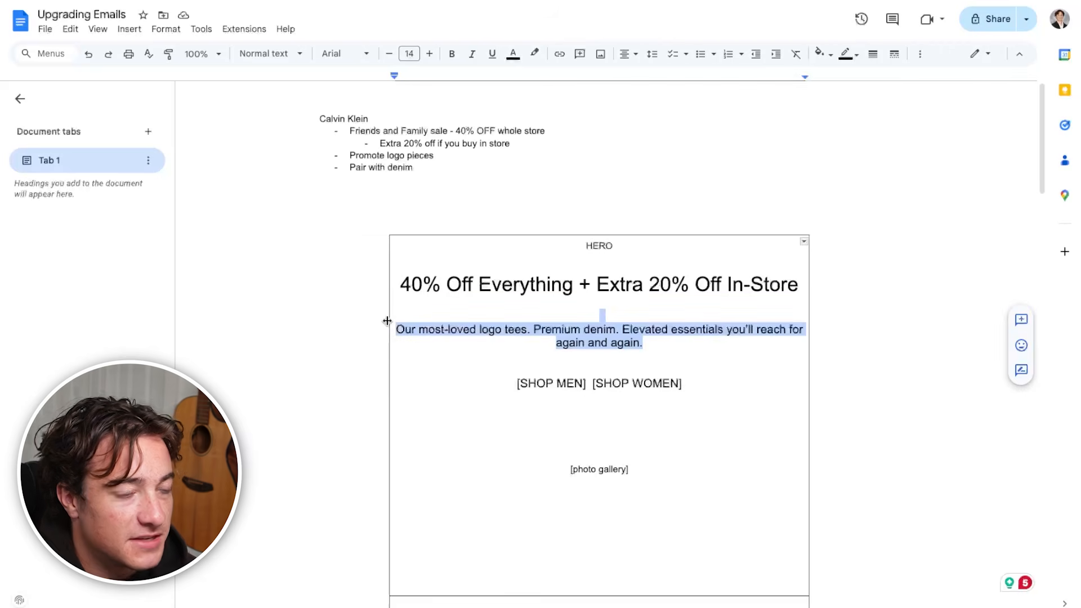
pyautogui.hotkey('ctrl', 'v')
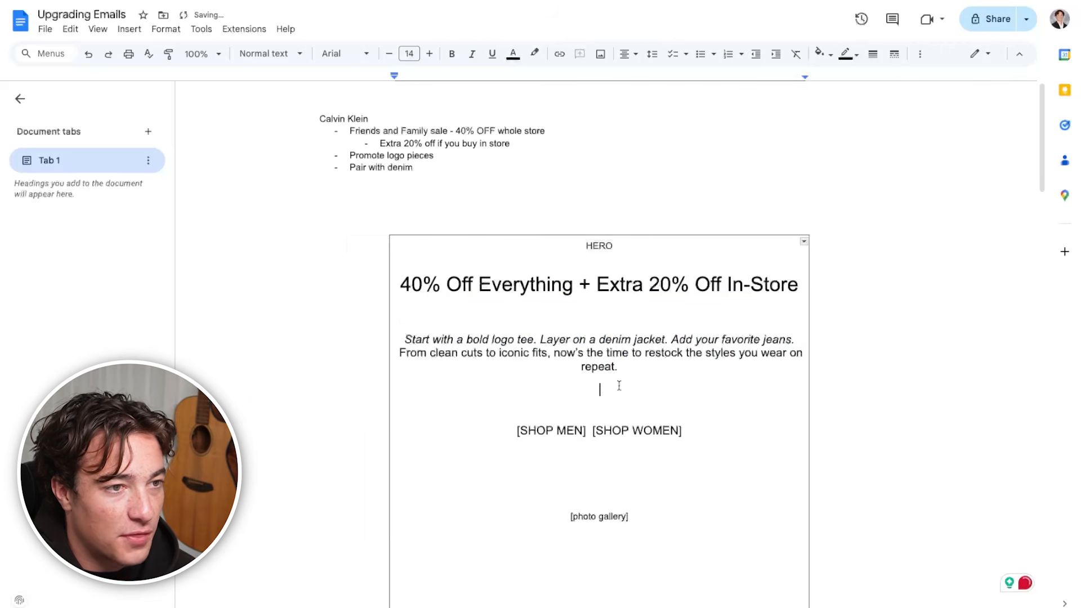
# Remove the italics from the hero body copy's opening line, "Start with a bold logo tee. Layer on a denim jacket. Add your favorite jeans."
pyautogui.moveTo(794, 339); pyautogui.dragTo(383, 335)
pyautogui.hotkey('ctrl', 'i')
pyautogui.moveTo(618, 368); pyautogui.dragTo(400, 333)
# Add "Shop online or head in-store to unlock an extra 20% OFF." directly below the hero body copy, removing the extra blank line
pyautogui.click(612, 368)
pyautogui.press('Return')
pyautogui.press('Return')
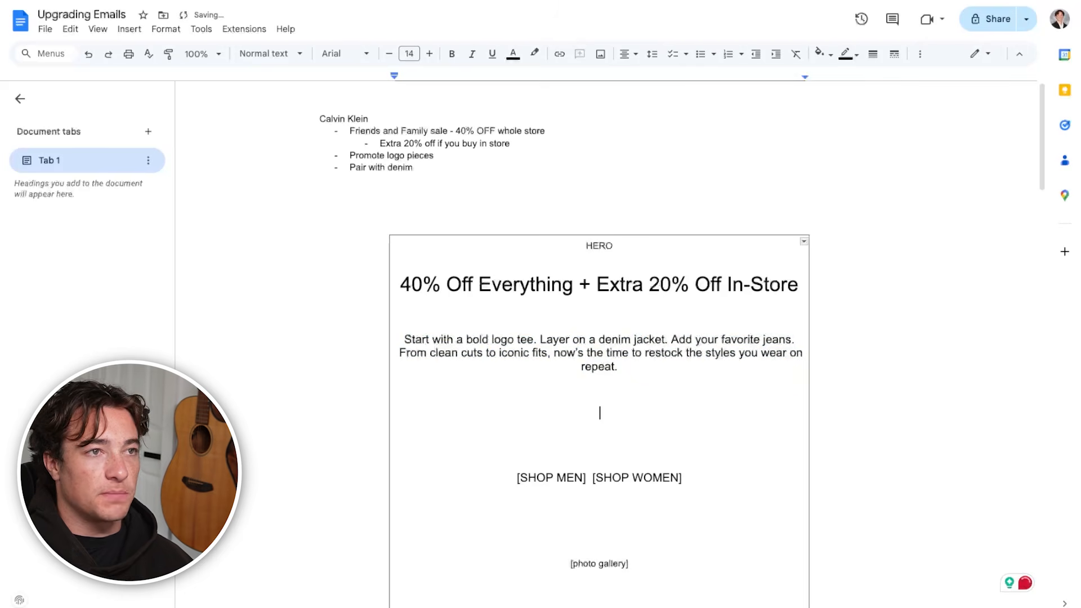
pyautogui.write('Shop online or head in-store to unlock an extra 20% OFF.')
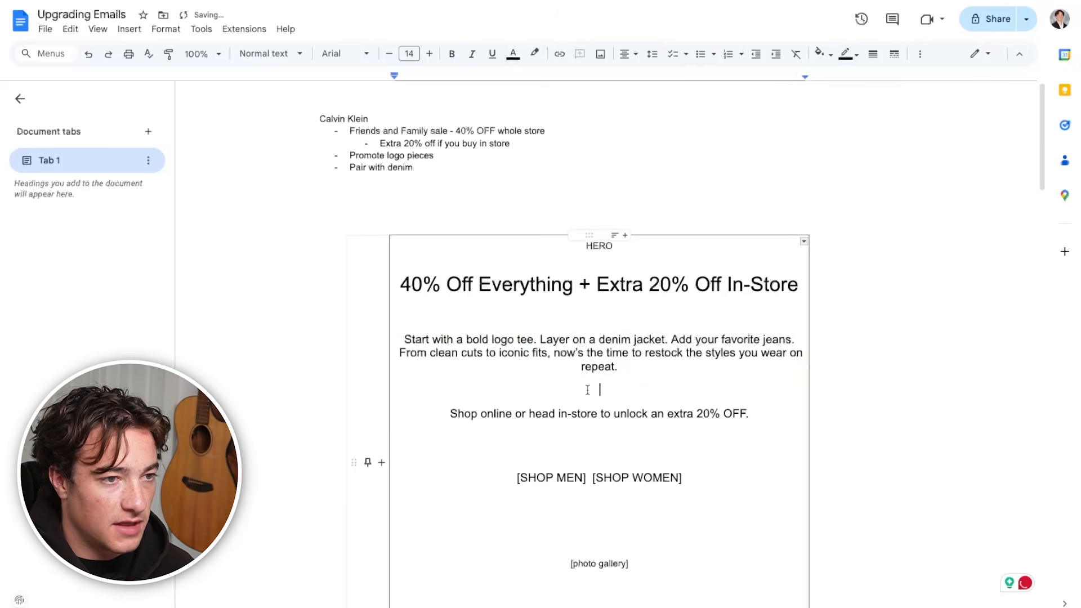
pyautogui.press('BackSpace')
pyautogui.click(639, 411)
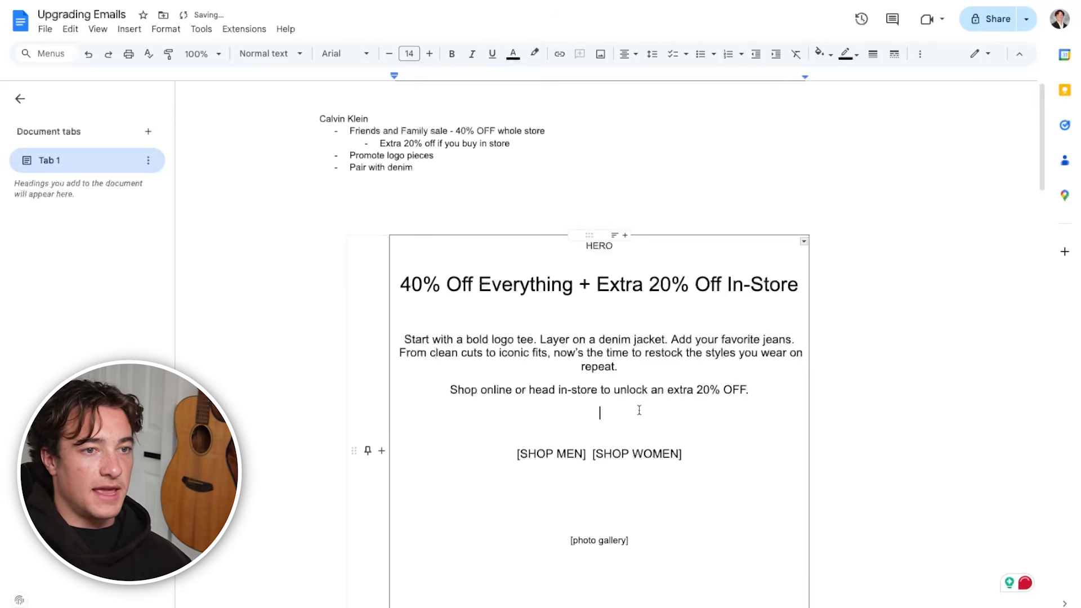
pyautogui.scroll(-15, 666, 506)
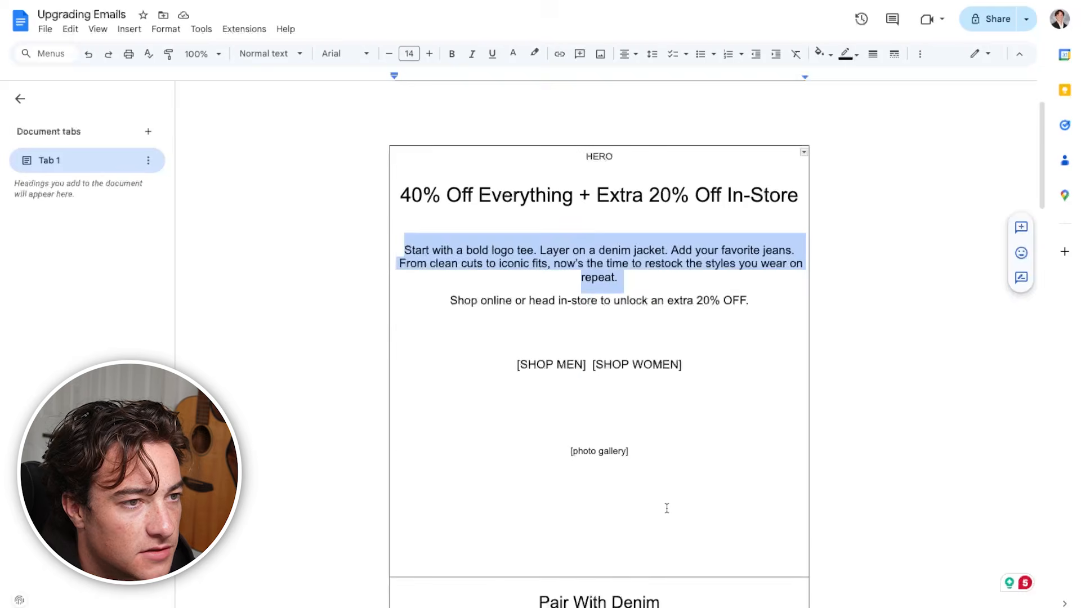
# Replace the "SECTION ON SPENDING IN STORE" placeholder with the "Bonus Savings In-Store" copy, including its [Find a Store] line
pyautogui.scroll(-2, 667, 507)
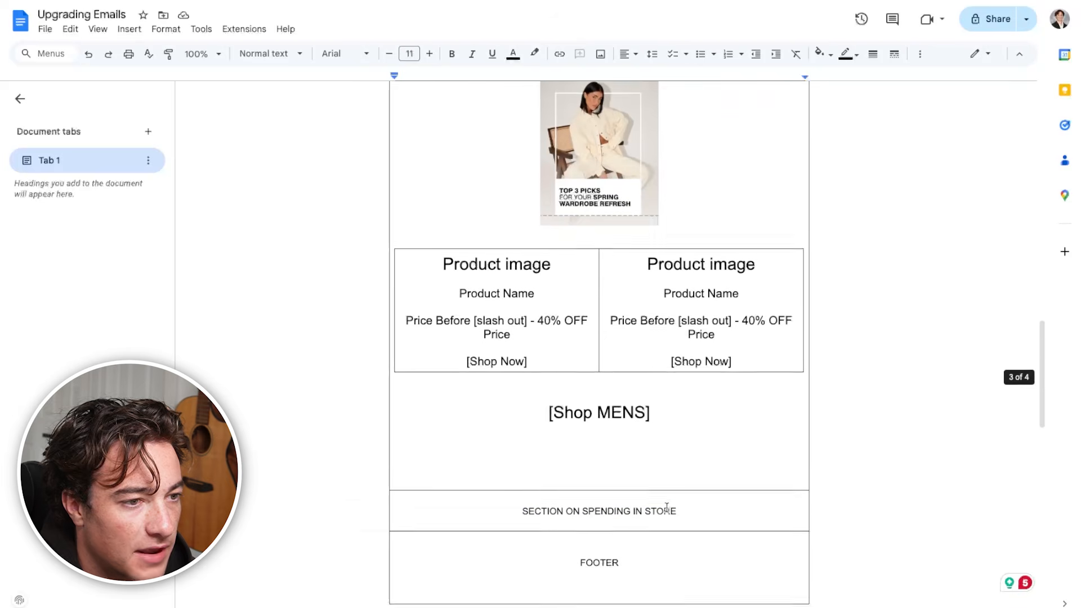
pyautogui.tripleClick(633, 498)
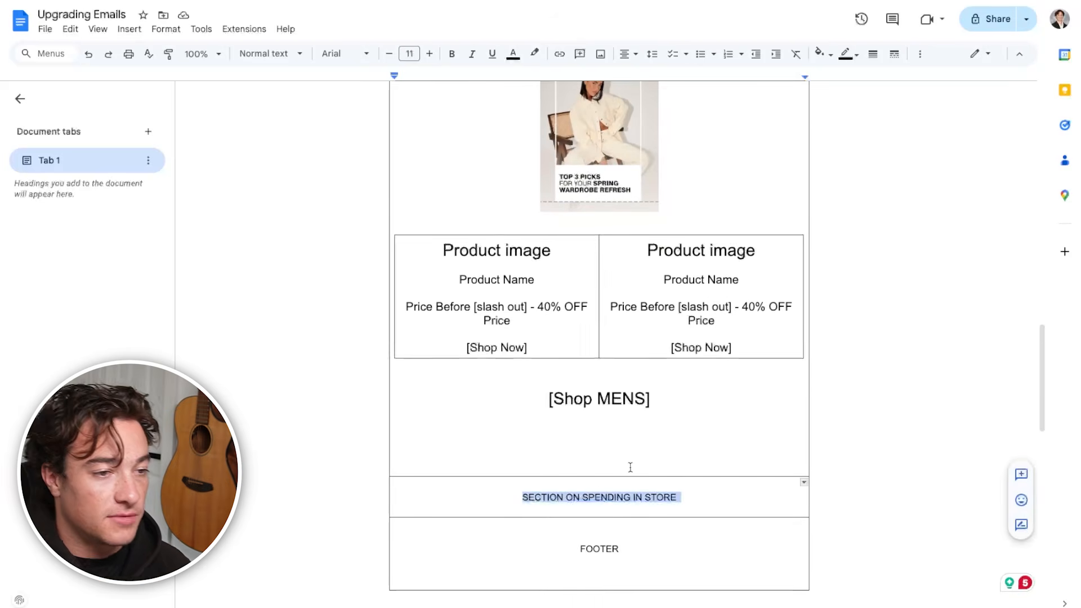
pyautogui.write('Bonus Savings In-Store  As a Friends & Family bonus, take an extra 20% off when you shop in person. Same styles. Even better deal. Just walk in and show up. [Find a Store]')
pyautogui.scroll(-5, 599, 579)
pyautogui.click(741, 360)
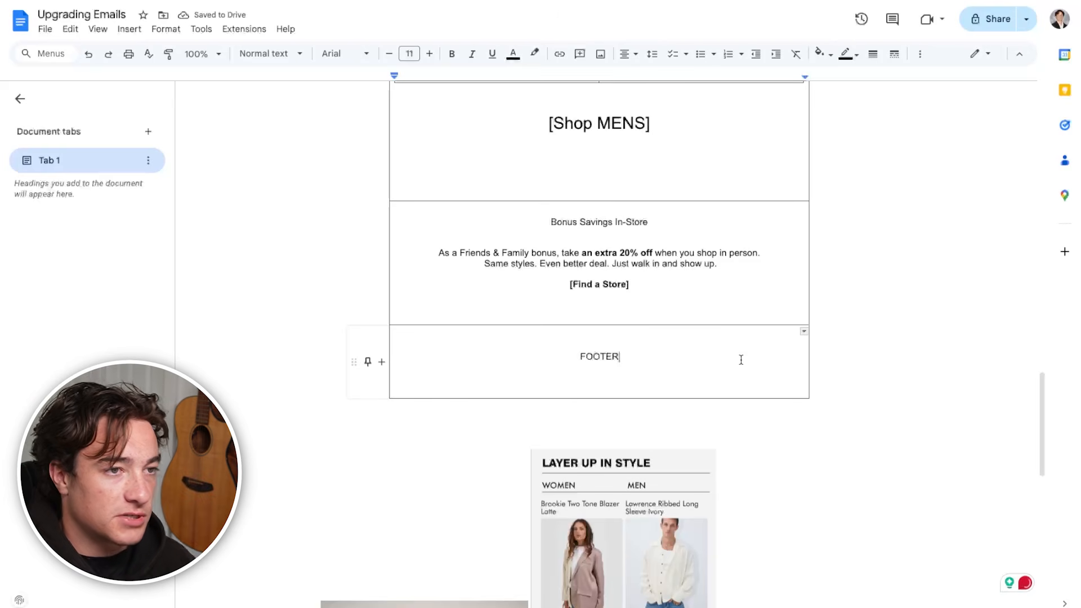
# Review the in-store section's copy against the other In-Store Boost Section Options in the ChatGPT chat, and look over the hero
pyautogui.tripleClick(649, 217)
pyautogui.tripleClick(532, 259)
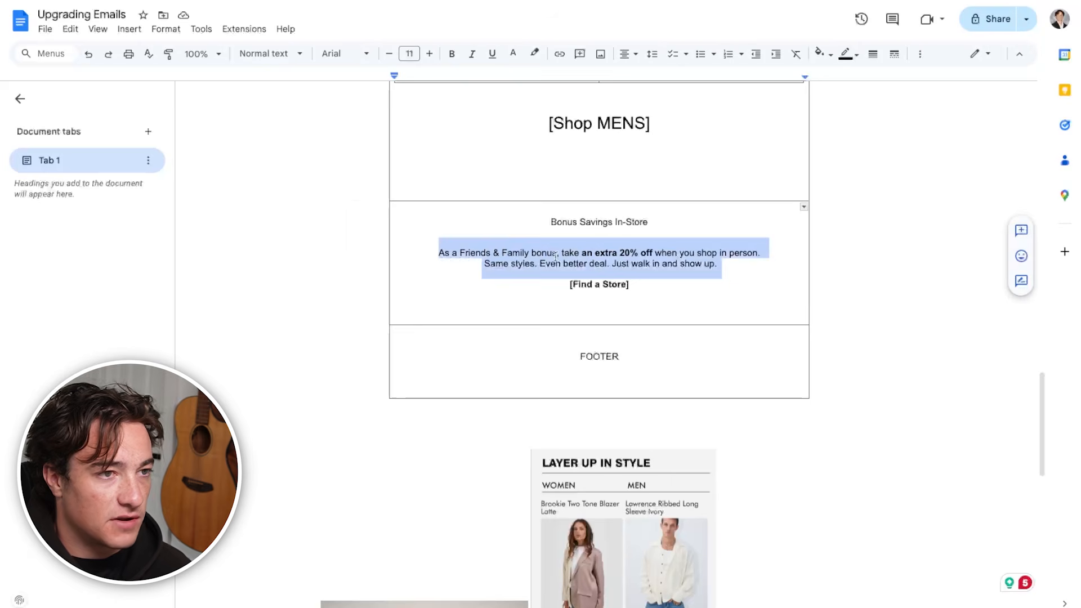
pyautogui.click(590, 253)
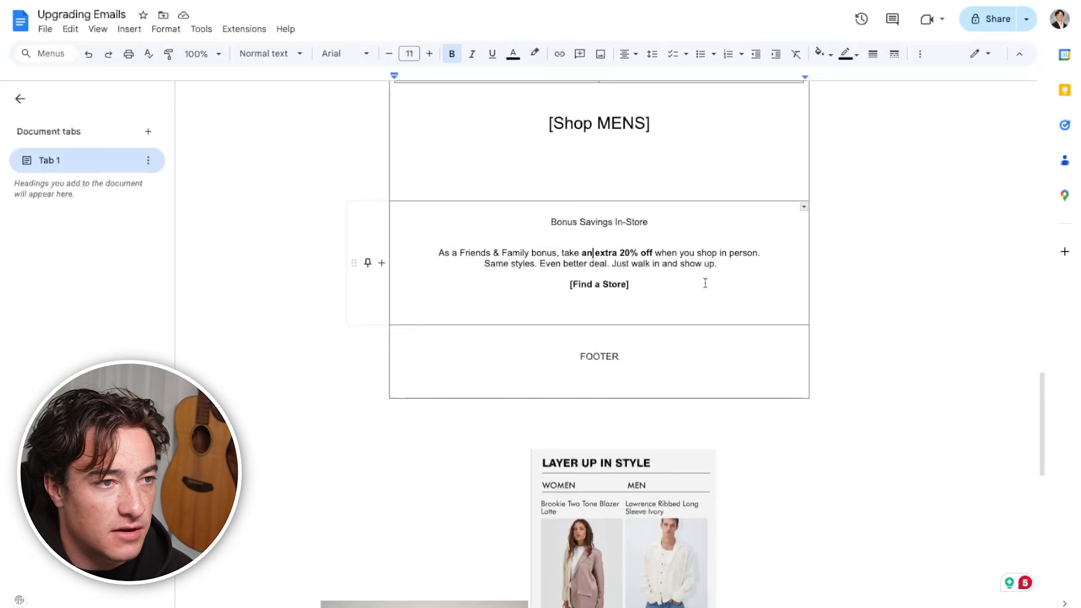
pyautogui.moveTo(482, 264); pyautogui.dragTo(732, 273)
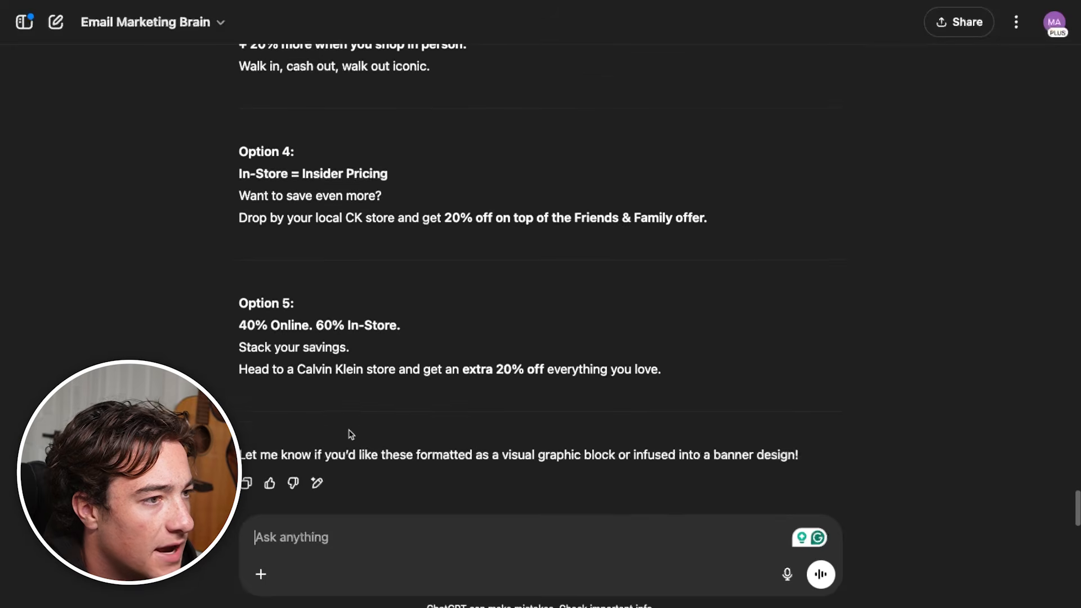
pyautogui.scroll(10, 349, 434)
pyautogui.scroll(2, 349, 430)
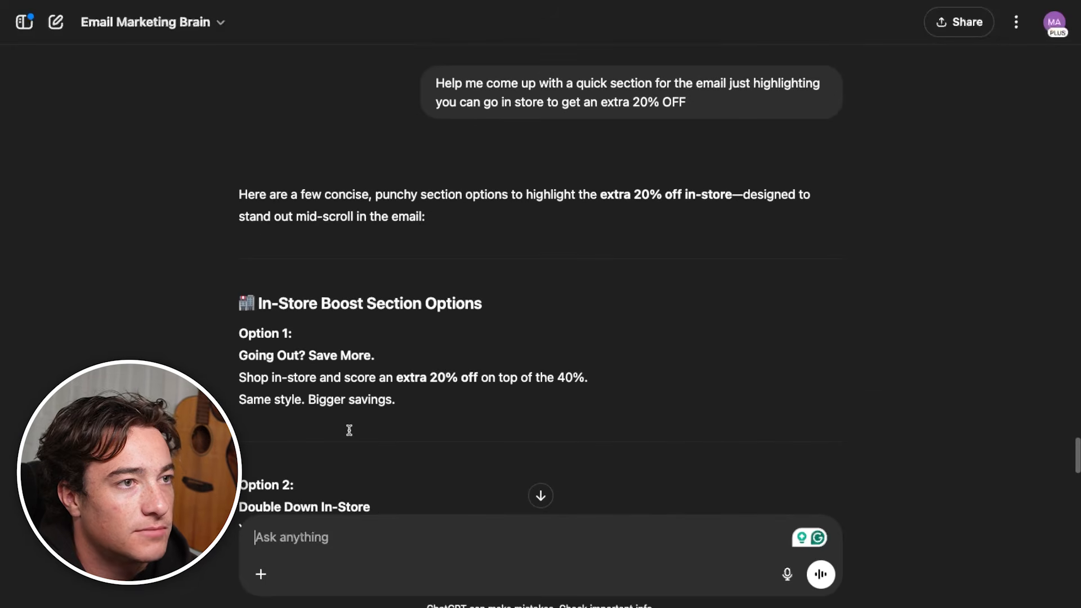
pyautogui.scroll(-5, 345, 306)
pyautogui.moveTo(418, 284); pyautogui.dragTo(293, 216)
pyautogui.scroll(-7, 333, 378)
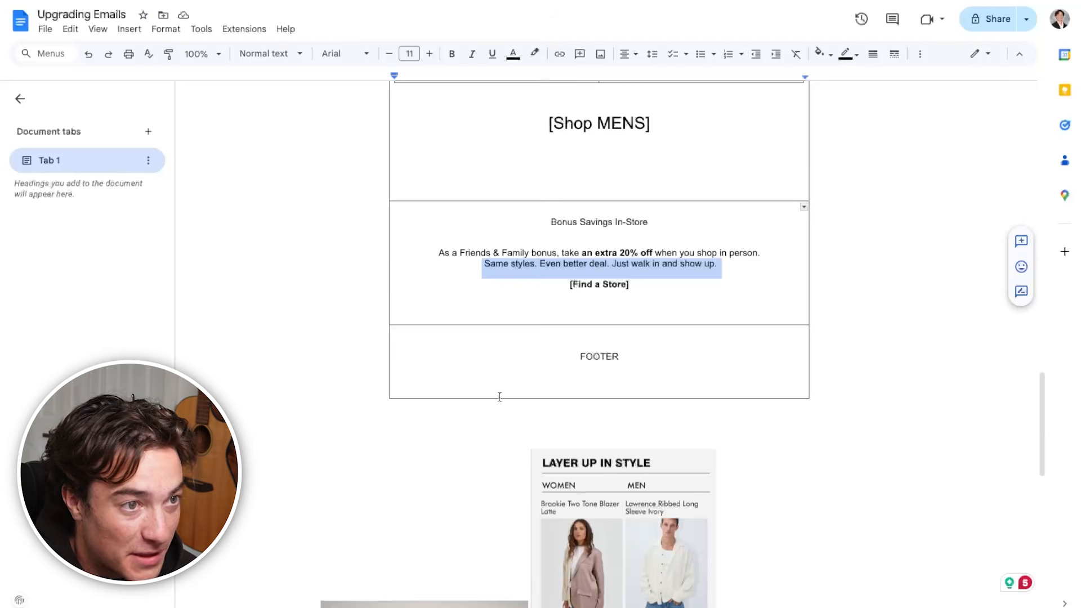
pyautogui.scroll(-1, 500, 390)
pyautogui.click(561, 258)
pyautogui.scroll(15, 690, 353)
pyautogui.scroll(4, 690, 353)
pyautogui.scroll(-3, 690, 353)
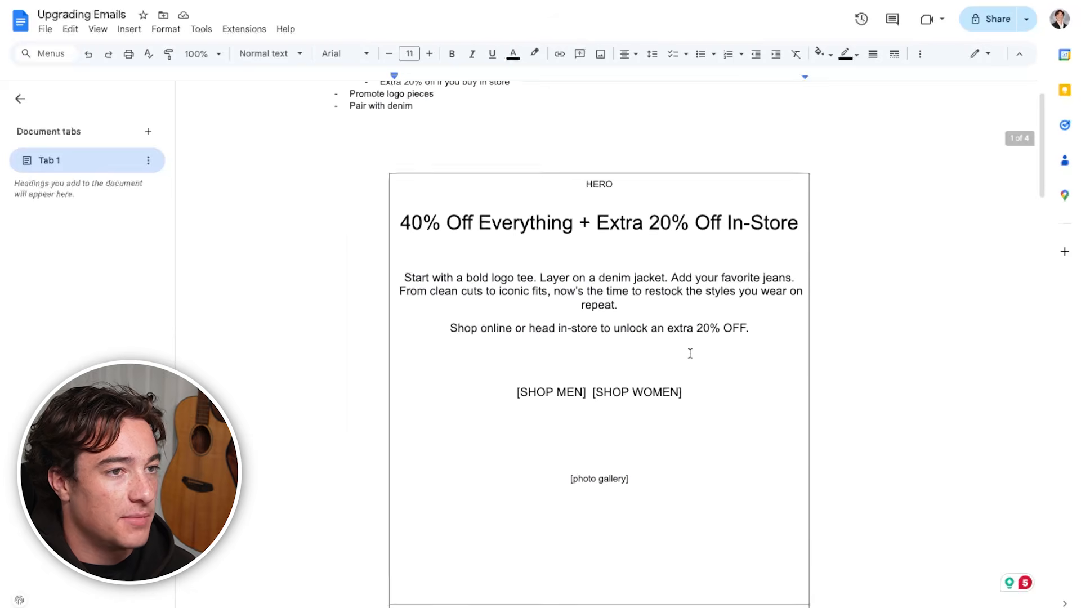
# Insert a one-column, four-row table below the Feastables notes, leaving blank lines between the notes and the table
pyautogui.scroll(-20, 689, 353)
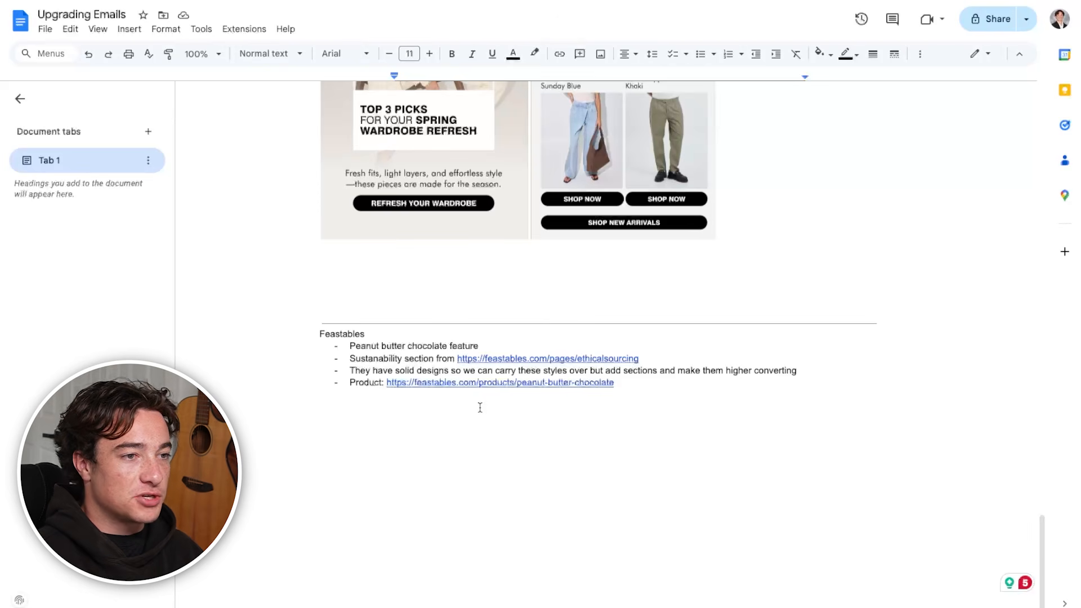
pyautogui.click(451, 428)
pyautogui.press('Home')
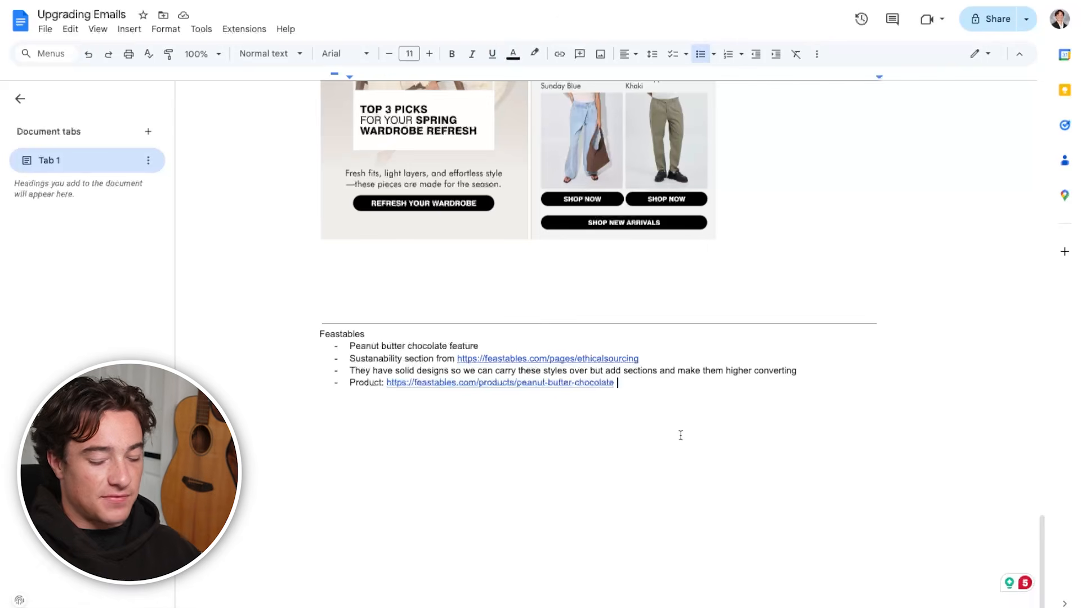
pyautogui.press('Return')
pyautogui.press('Return')
pyautogui.press('Return')
pyautogui.press('Return')
pyautogui.click(129, 28)
pyautogui.moveTo(149, 70)
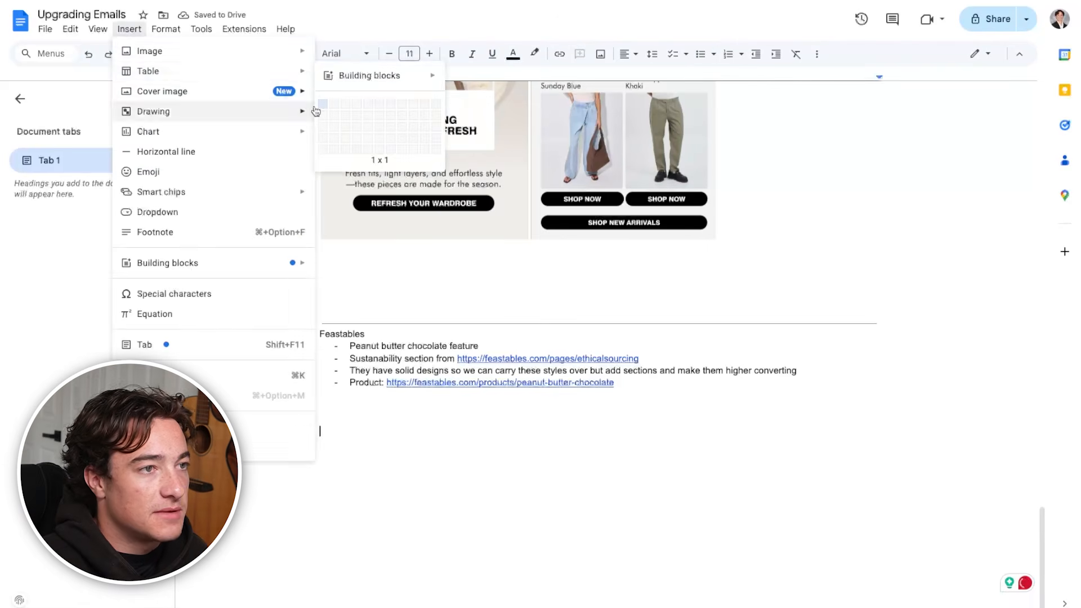
pyautogui.click(329, 138)
# Add blank lines inside the first row of the Feastables table to make it taller
pyautogui.press('Return')
pyautogui.press('Return')
pyautogui.press('Return')
pyautogui.press('Return')
pyautogui.press('Return')
pyautogui.press('Return')
pyautogui.press('Return')
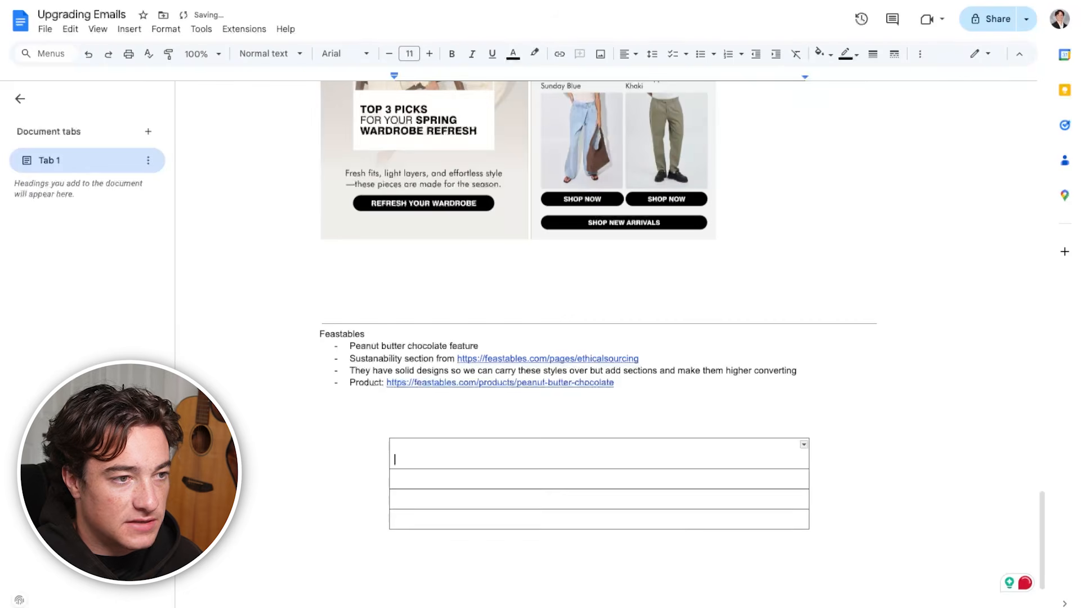
pyautogui.scroll(-3, 518, 366)
pyautogui.scroll(-2, 518, 366)
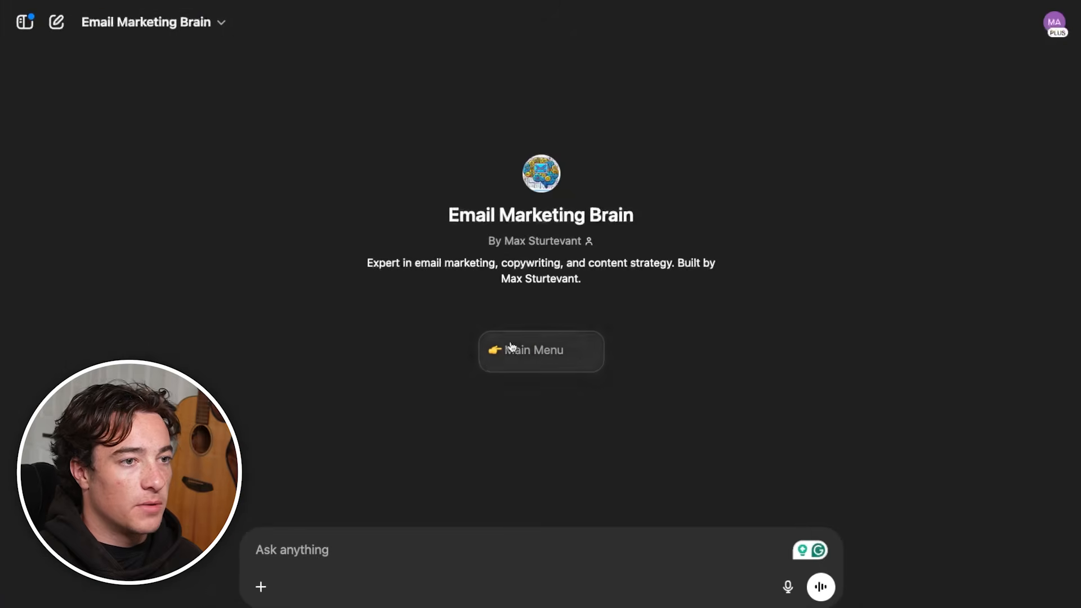
# In a new Email Marketing Brain chat, bring up the Main Menu and answer B to have an email marketing campaign written
pyautogui.click(522, 360)
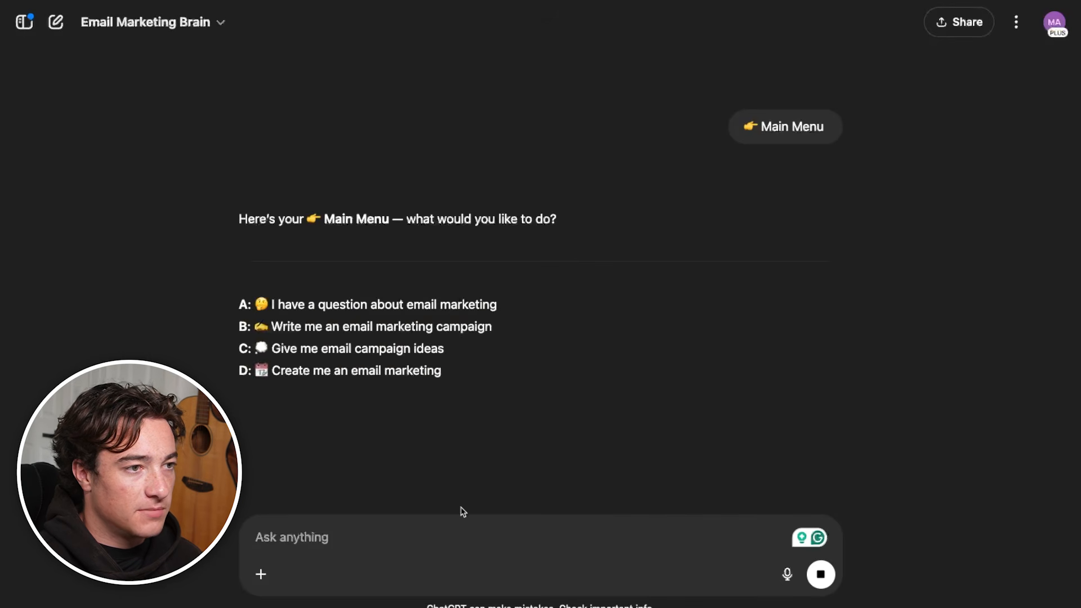
pyautogui.write('B')
pyautogui.press('Return')
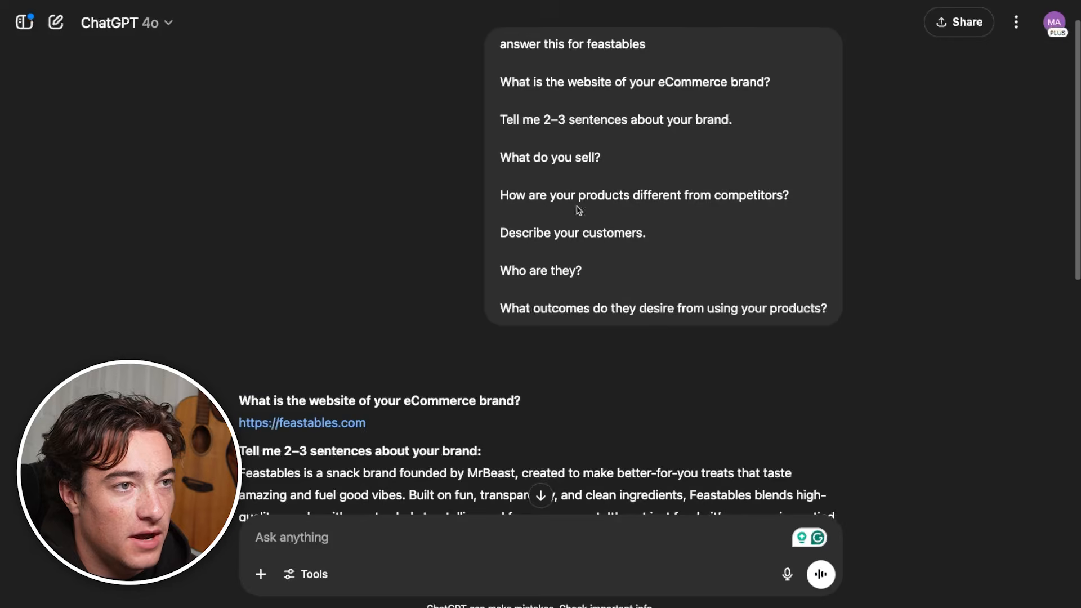
# Copy the Feastables brand answers from the other ChatGPT chat into the prompt, with the email notes under "What is the email about?"
pyautogui.scroll(-10, 645, 262)
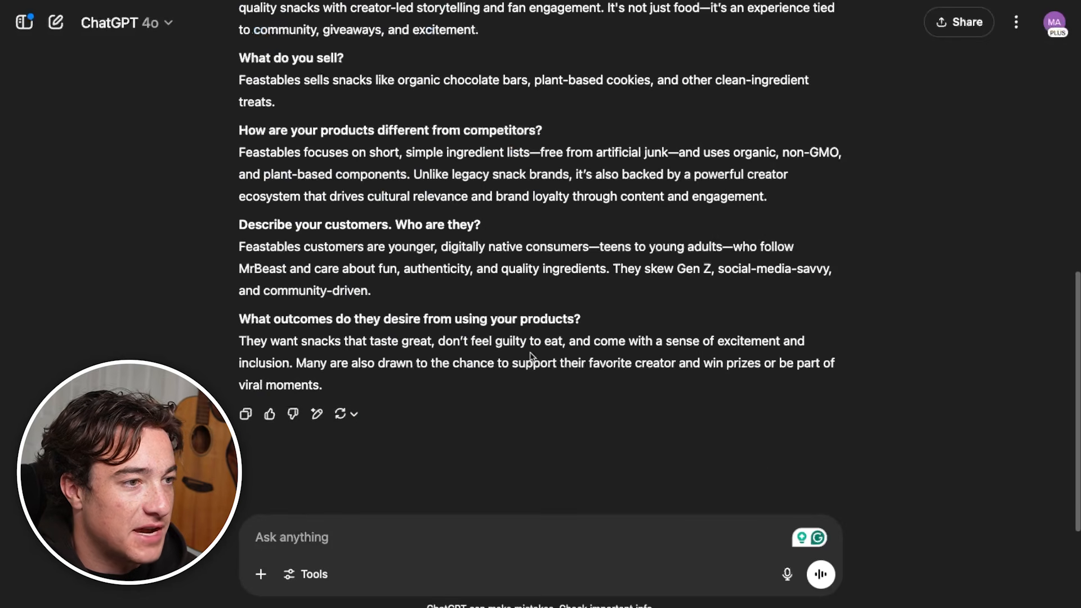
pyautogui.moveTo(368, 396); pyautogui.dragTo(213, 96)
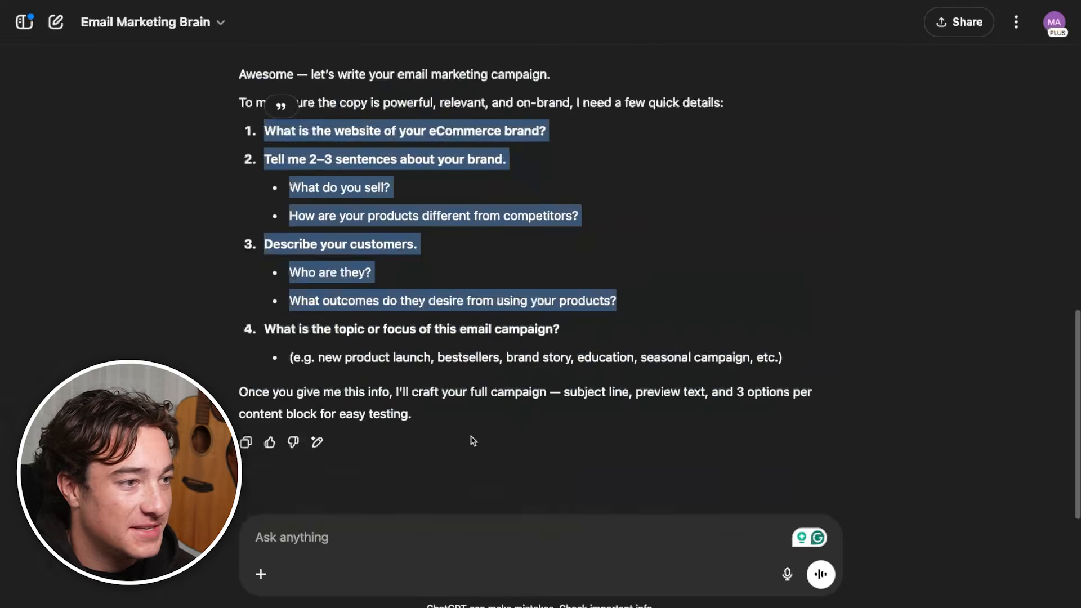
pyautogui.hotkey('ctrl', 'v')
pyautogui.click(287, 519)
pyautogui.press('BackSpace')
pyautogui.write('d')
pyautogui.press('BackSpace')
pyautogui.write('s')
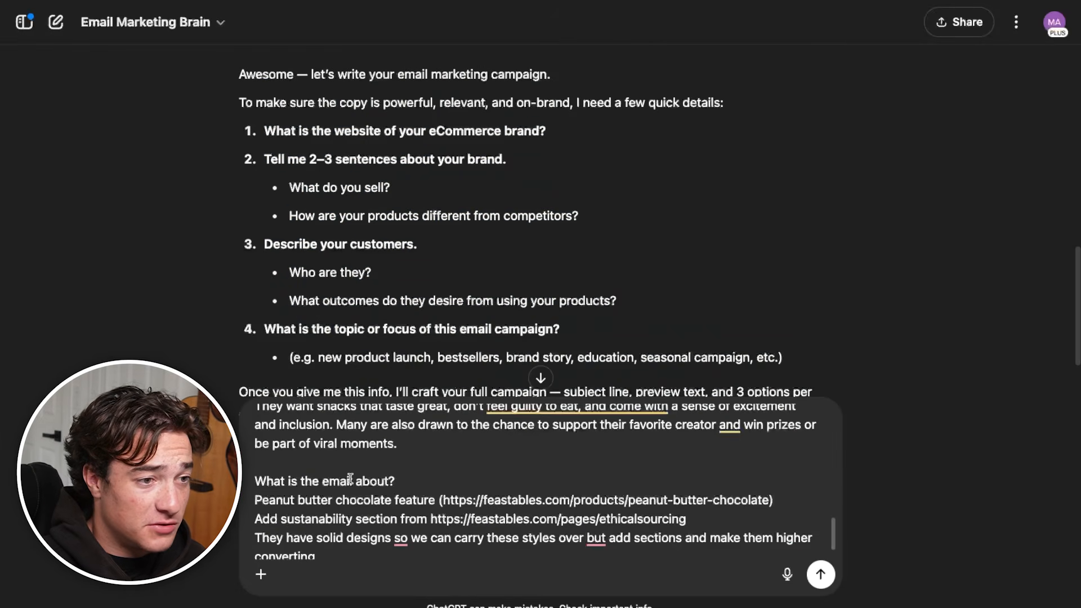
# Delete the "They have solid designs" and "Product:" lines from the end of the prompt
pyautogui.scroll(-1, 377, 512)
pyautogui.moveTo(659, 544); pyautogui.dragTo(264, 509)
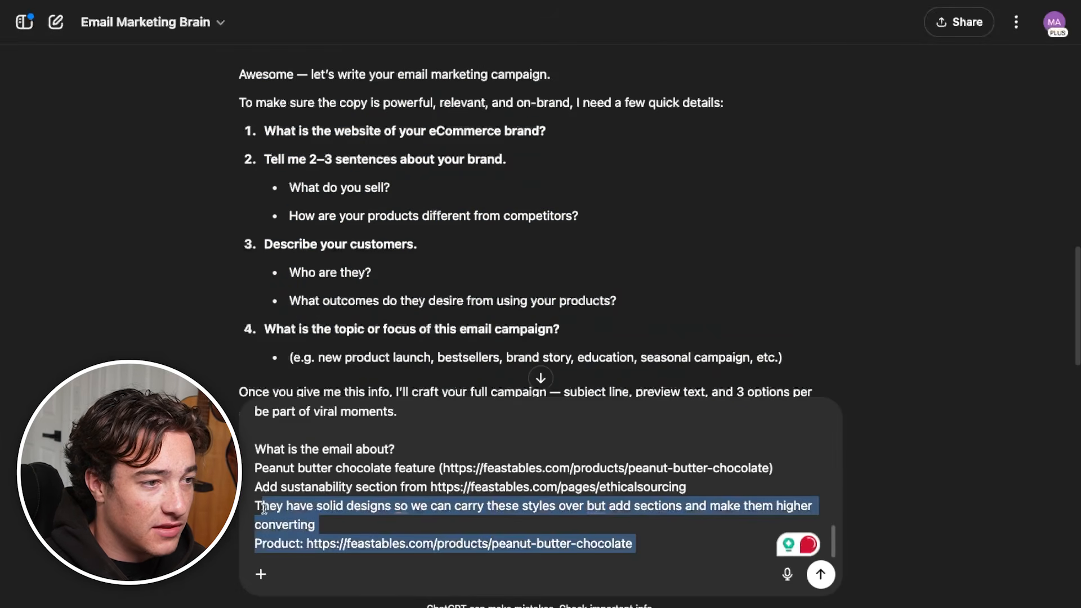
pyautogui.press('BackSpace')
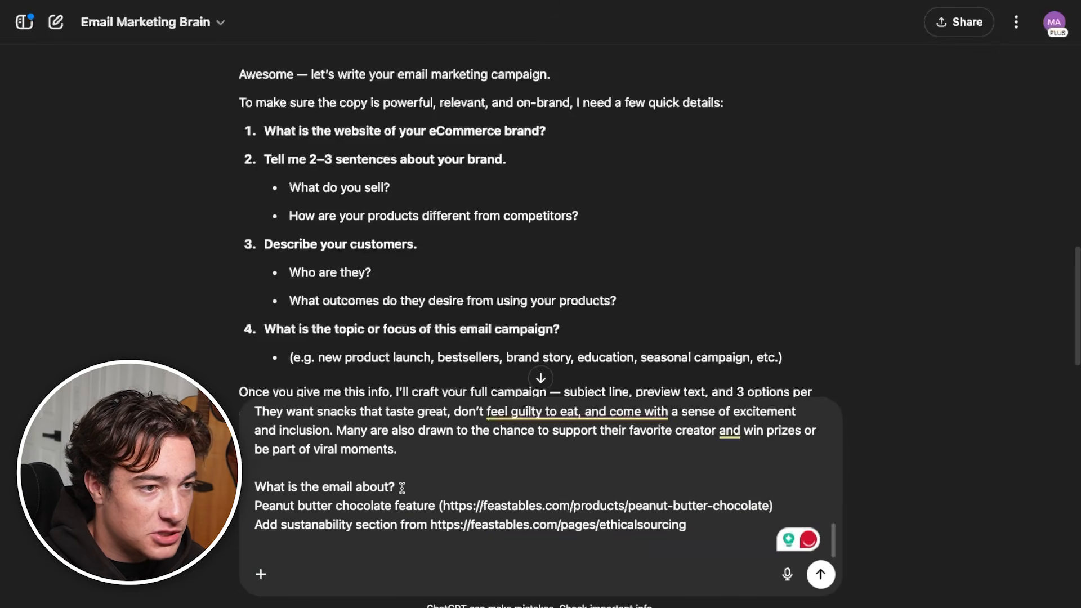
# Add "email" after "Peanut butter chocolate feature" and "for the bridge" after "section" in the sustainability line, and submit the prompt
pyautogui.write('email')
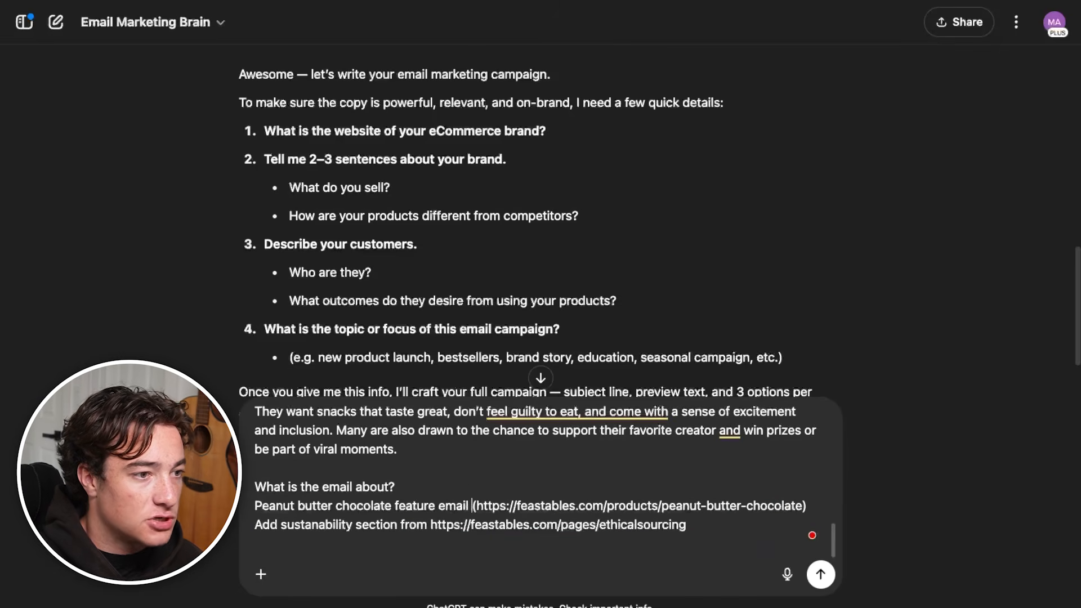
pyautogui.click(401, 524)
pyautogui.write('for the bridge')
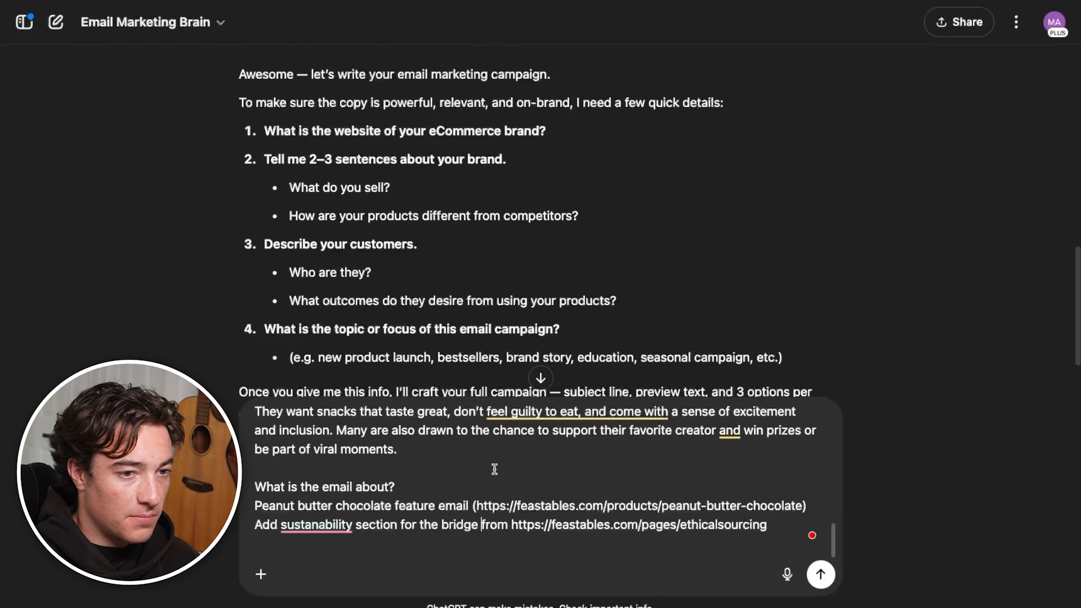
pyautogui.scroll(10, 535, 495)
pyautogui.click(821, 573)
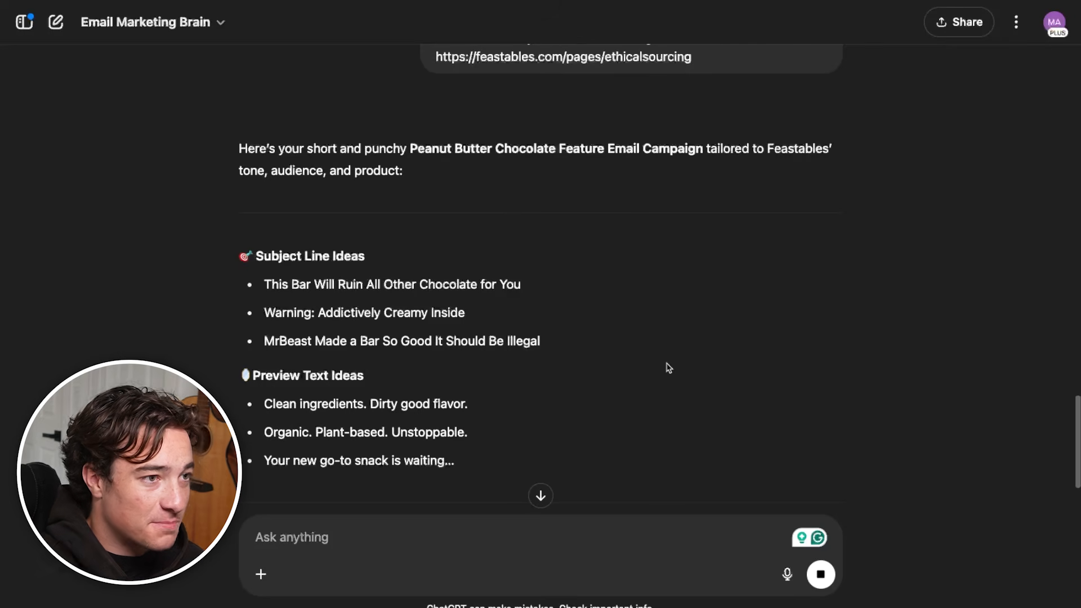
# Read through the suggested subject lines and preview texts for the Peanut Butter Chocolate campaign
pyautogui.tripleClick(386, 295)
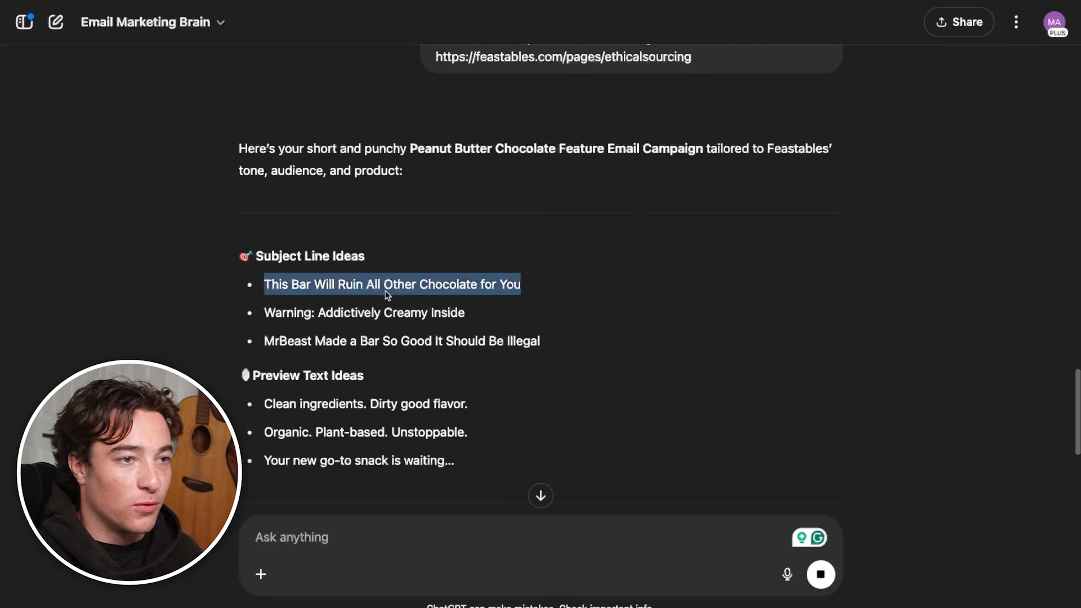
pyautogui.tripleClick(405, 318)
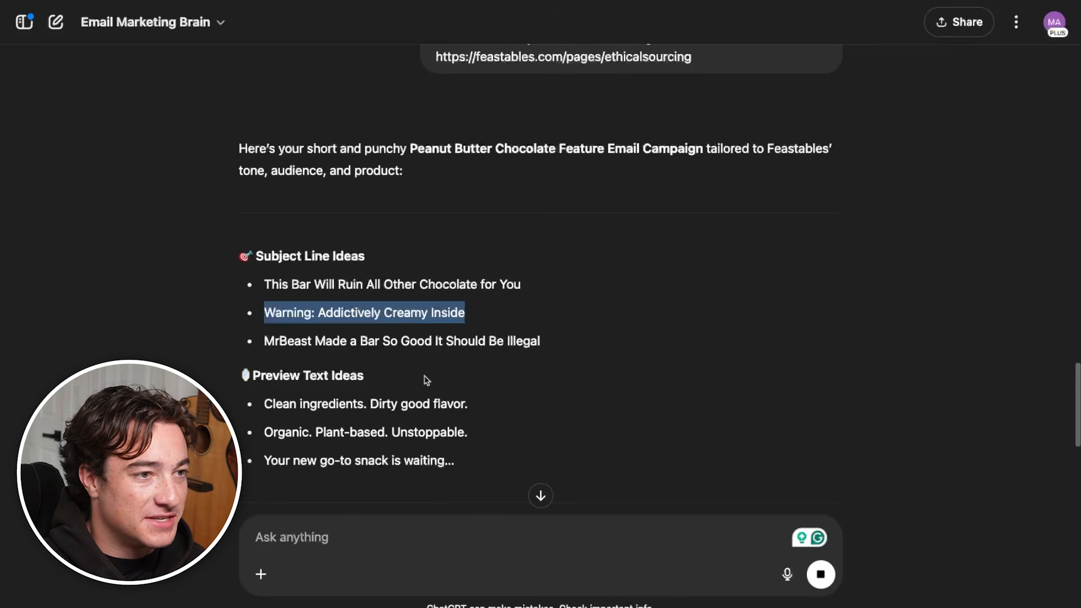
pyautogui.scroll(-2, 451, 464)
pyautogui.moveTo(463, 338); pyautogui.dragTo(439, 294)
pyautogui.click(453, 359)
pyautogui.scroll(-6, 457, 383)
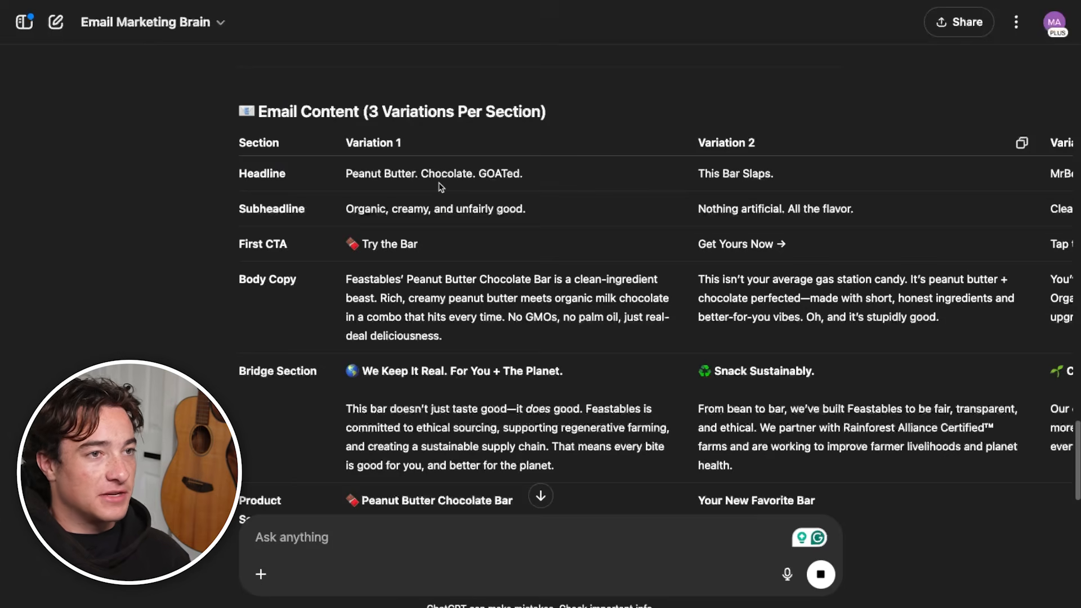
# Look through the Email Content table, from the headline to the product section, across all three variations
pyautogui.scroll(-1, 441, 187)
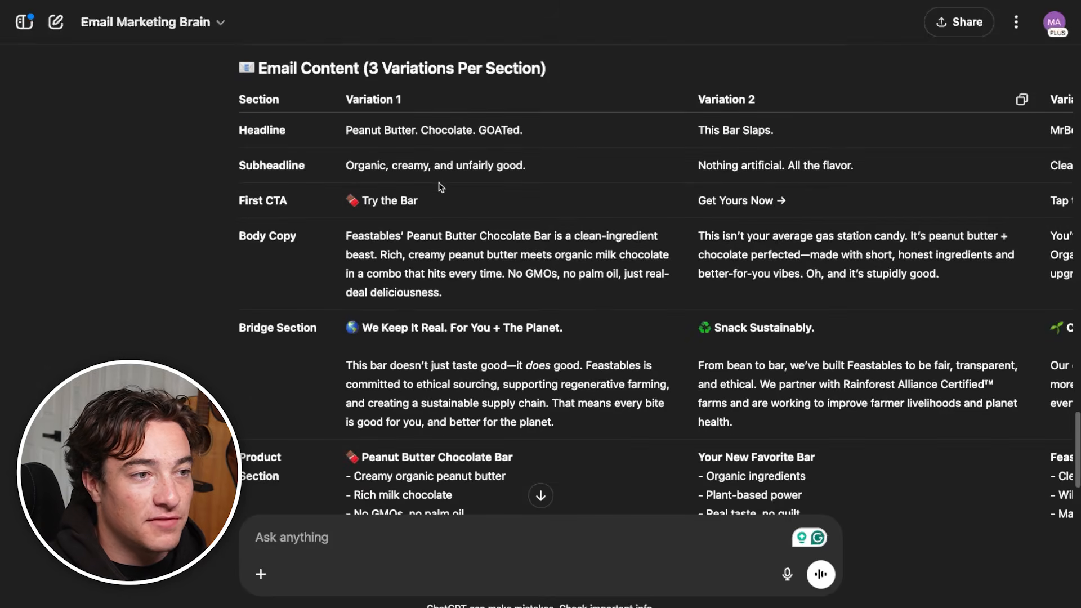
pyautogui.scroll(1, 615, 276)
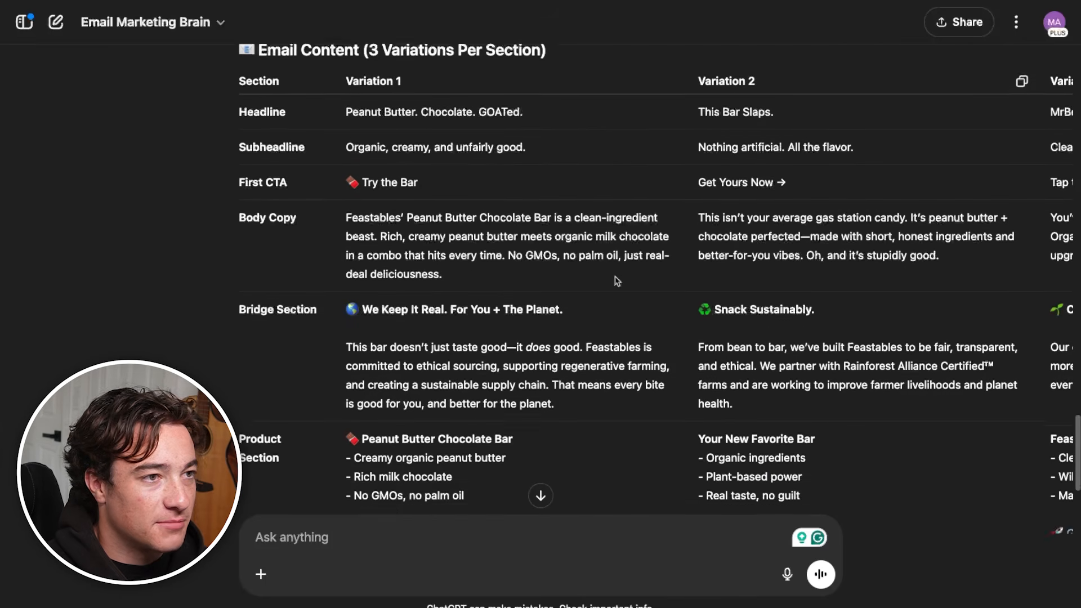
pyautogui.moveTo(347, 145); pyautogui.dragTo(523, 145)
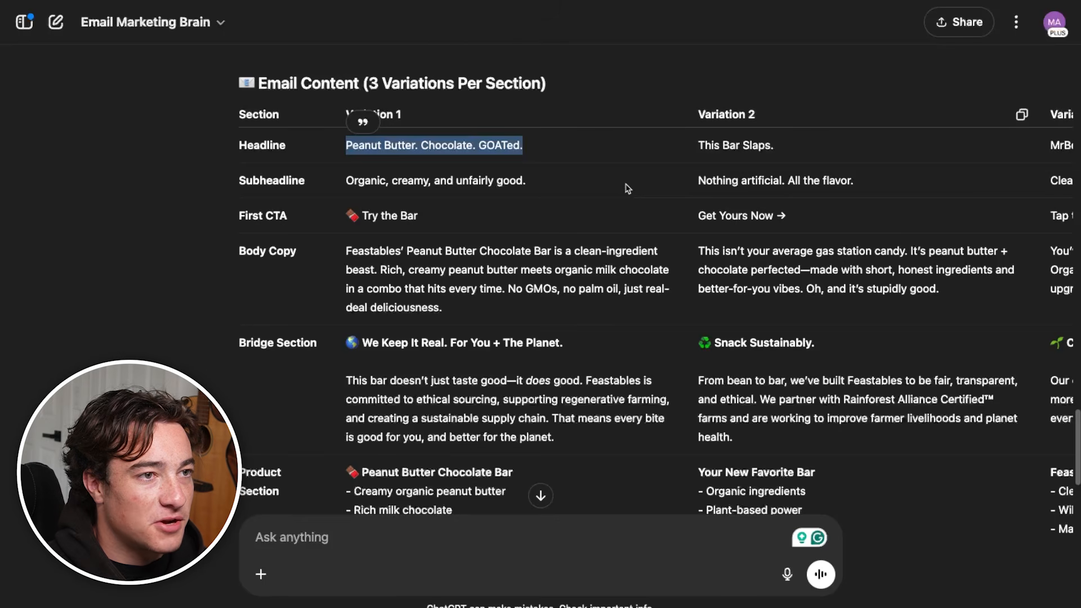
pyautogui.click(913, 187)
pyautogui.scroll(-5, 692, 463)
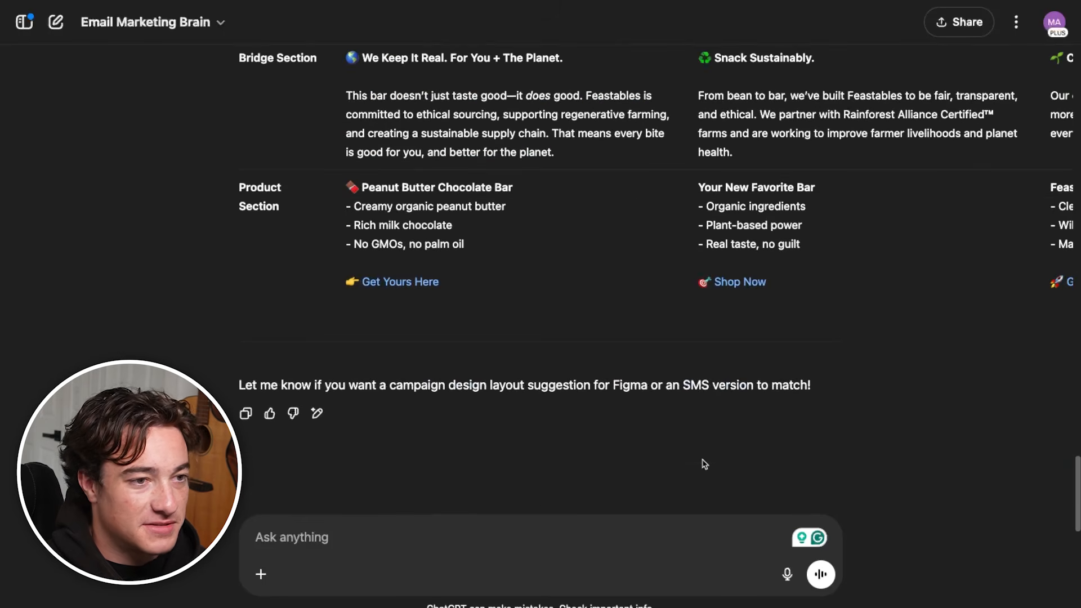
pyautogui.scroll(5, 665, 352)
pyautogui.scroll(-5, 670, 369)
pyautogui.scroll(5, 670, 369)
pyautogui.hscroll(5, 774, 179)
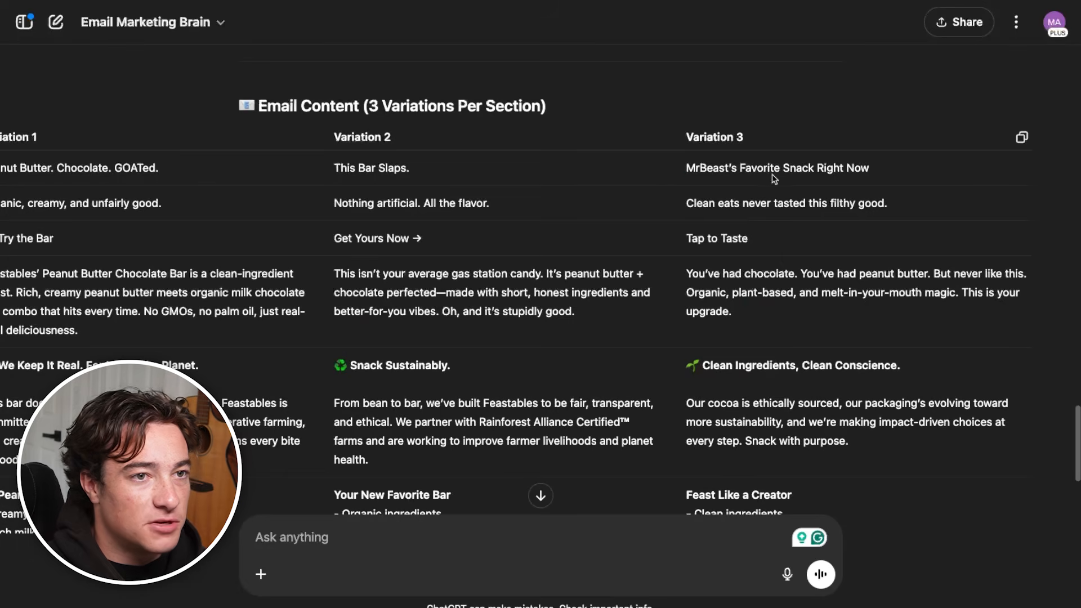
# Compare the headline, subheadline and body copy of Variation 3 with those of the other two variations
pyautogui.tripleClick(794, 169)
pyautogui.tripleClick(791, 202)
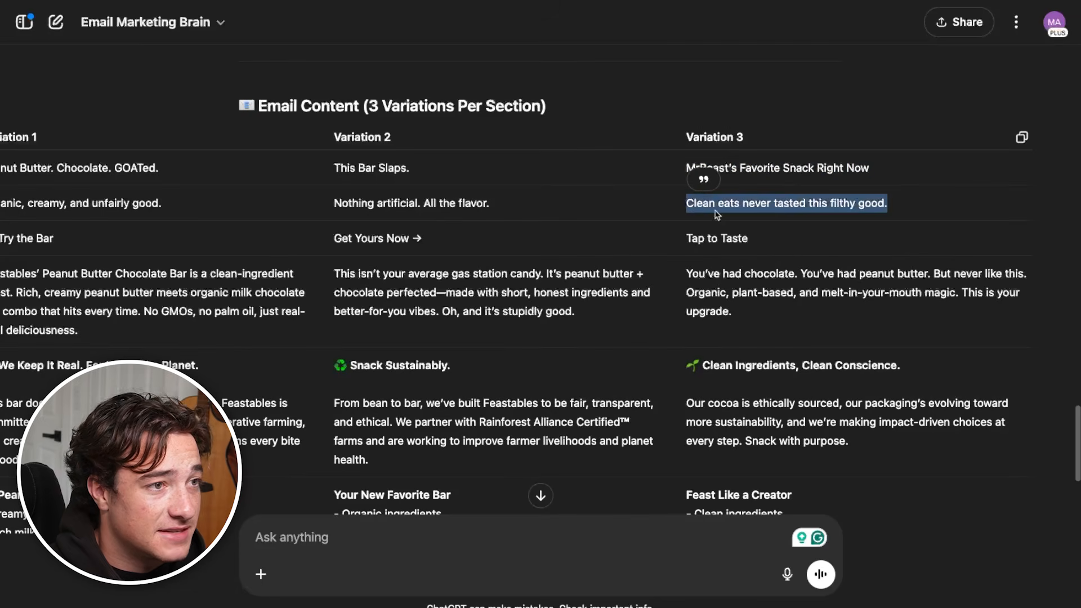
pyautogui.tripleClick(387, 204)
pyautogui.tripleClick(81, 202)
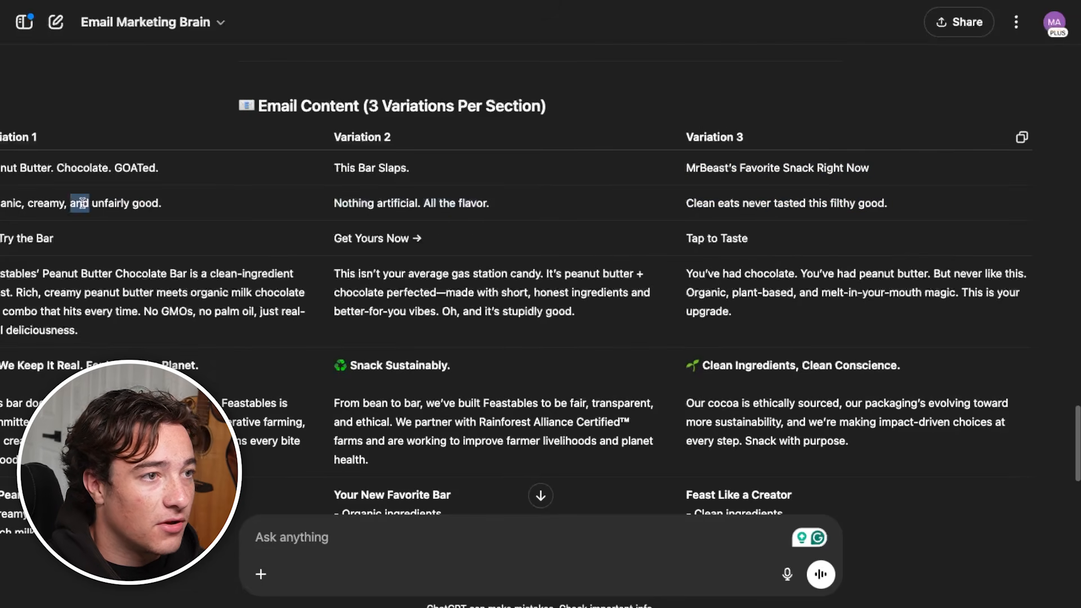
pyautogui.tripleClick(835, 291)
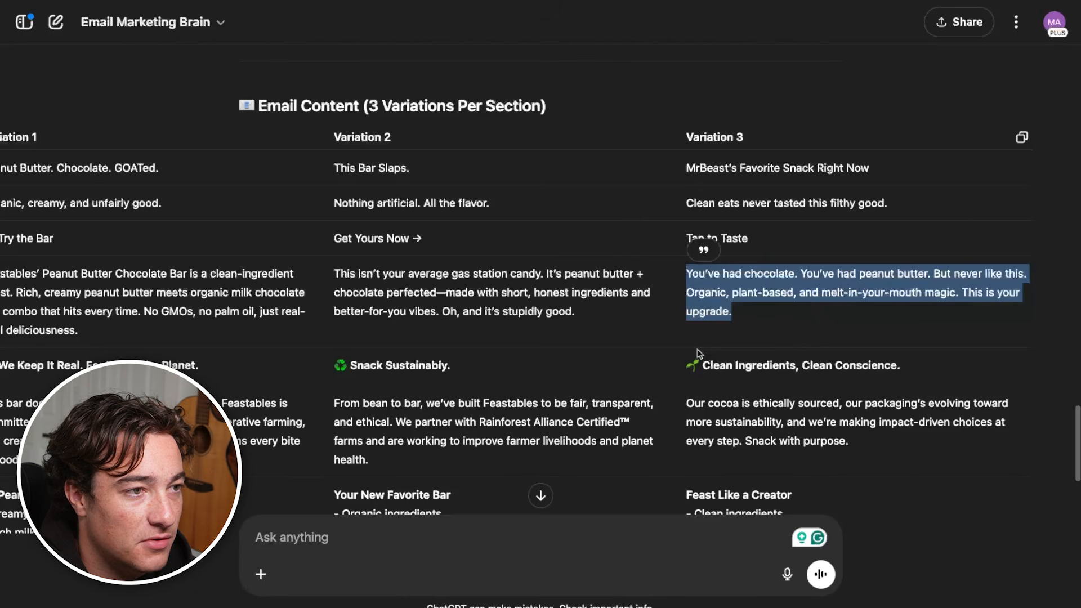
pyautogui.click(457, 291)
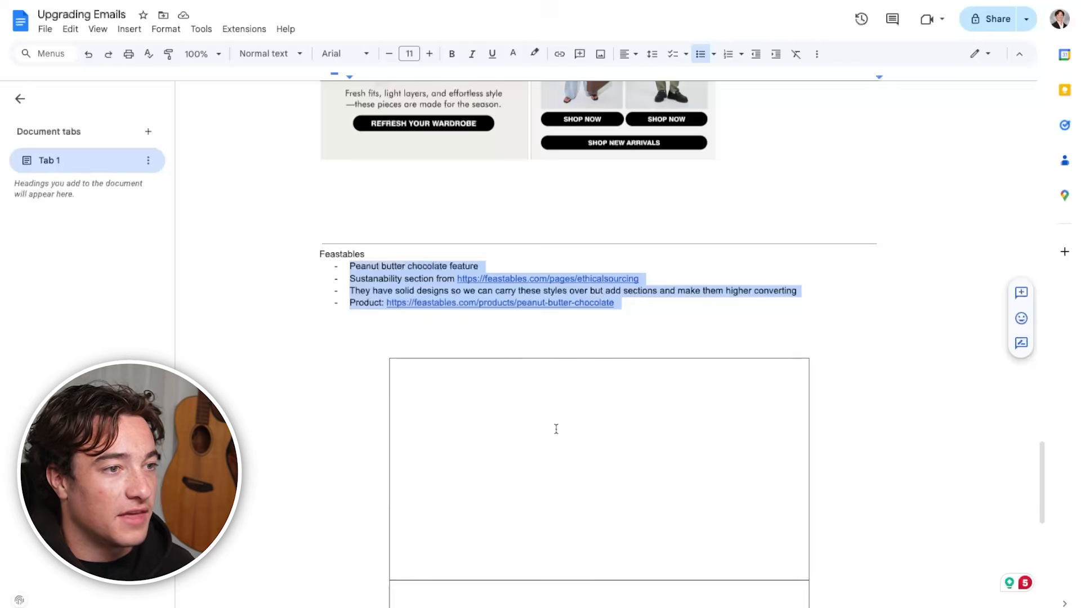
# In the Upgrading Emails document, add a centred 20 pt "Headline" placeholder to the first cell of the Feastables wireframe
pyautogui.click(556, 429)
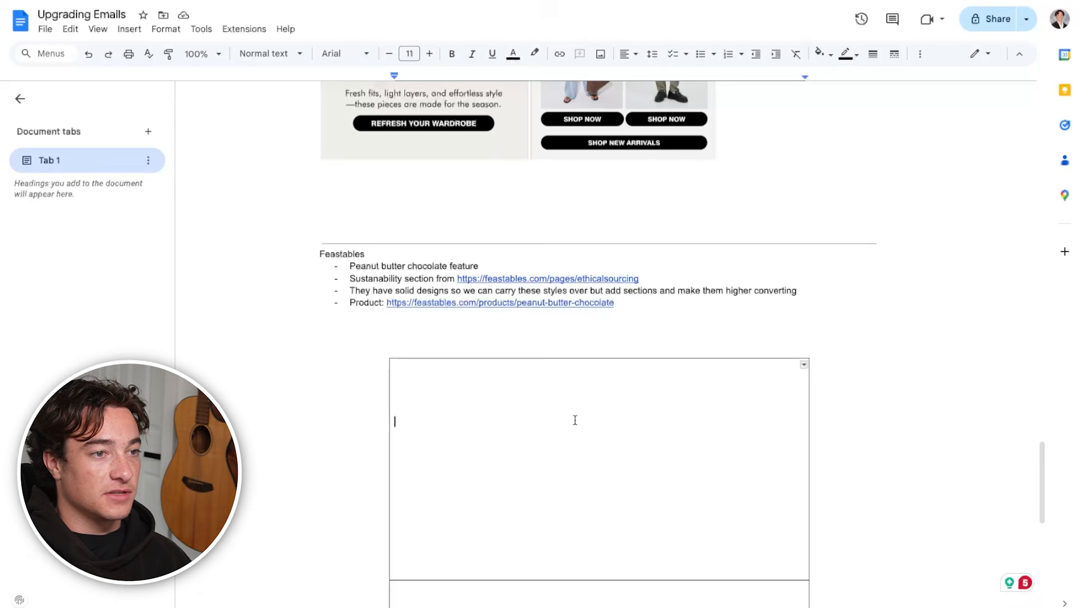
pyautogui.hotkey('ctrl', 'e')
pyautogui.click(426, 56)
pyautogui.click(426, 56)
pyautogui.click(426, 57)
pyautogui.click(426, 56)
pyautogui.click(426, 56)
pyautogui.click(426, 56)
pyautogui.click(426, 56)
pyautogui.click(426, 56)
pyautogui.click(427, 57)
pyautogui.write('Headline')
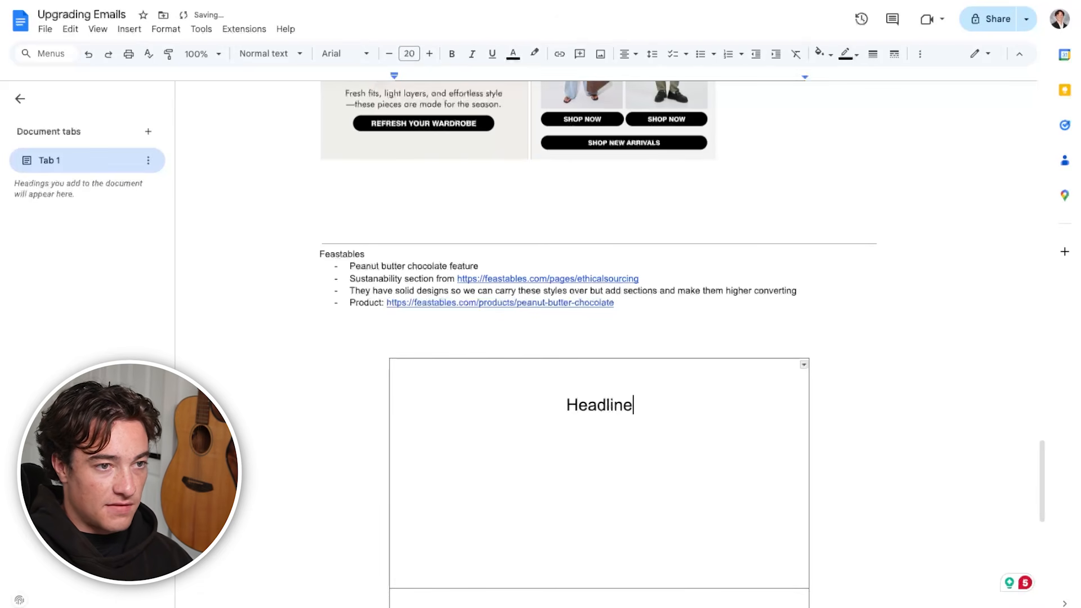
pyautogui.press('Return')
# Add a 14 pt "Body Copy" placeholder and a "[SHOP NOW]" call to action below the headline
pyautogui.press('Return')
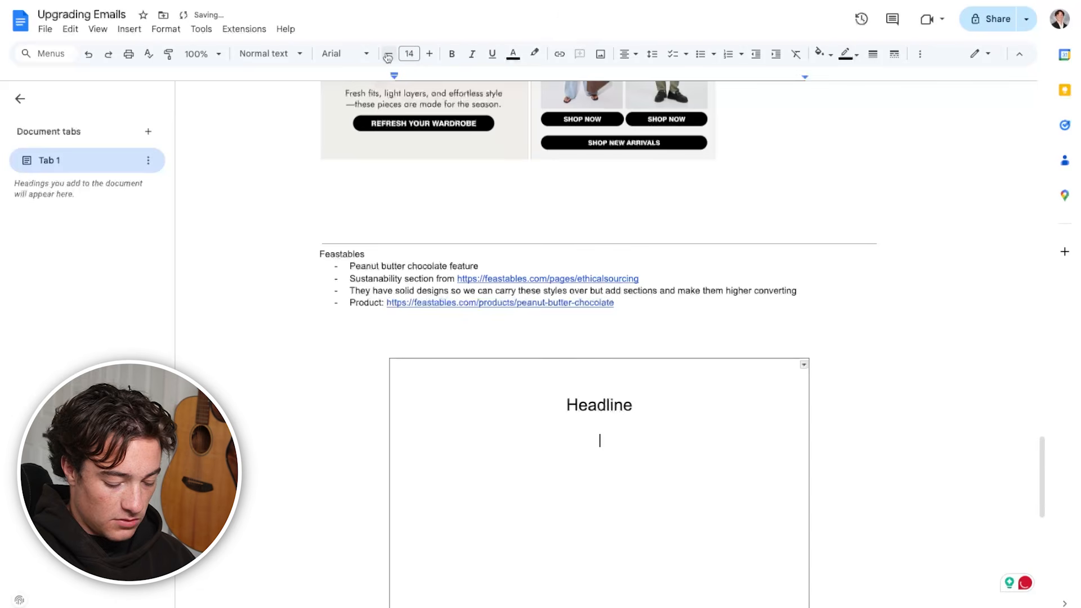
pyautogui.write('Body Copy')
pyautogui.press('Return')
pyautogui.press('Return')
pyautogui.write('[SHPP')
pyautogui.press('BackSpace')
pyautogui.press('BackSpace')
pyautogui.press('BackSpace')
pyautogui.write('OP NOW]')
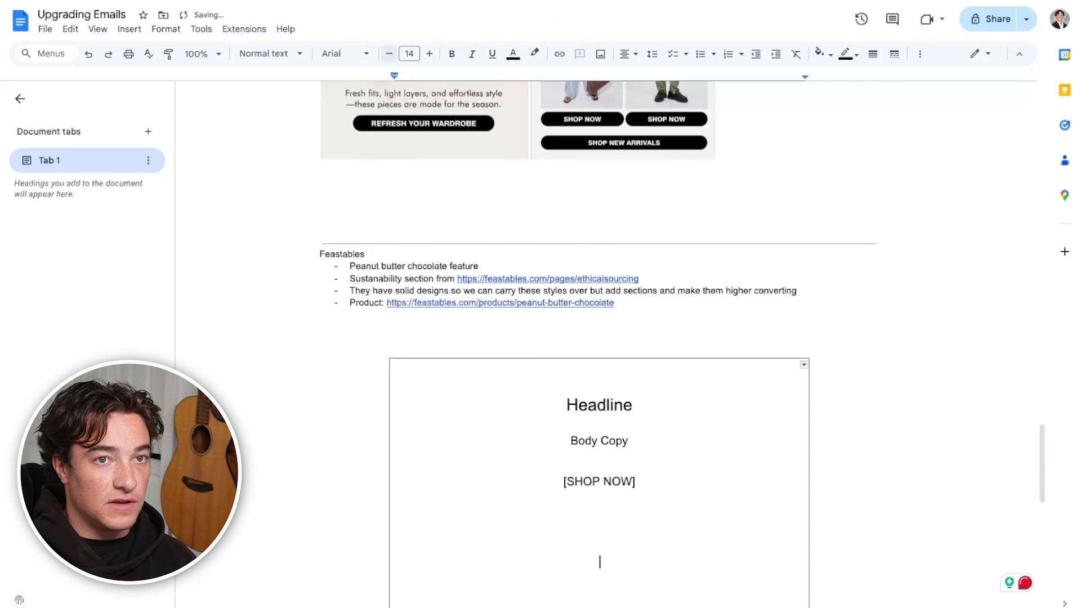
# Add the image placeholder "[Cool visual of chocolate bar]" below the call to action, leaving space between them
pyautogui.scroll(-4, 623, 456)
pyautogui.write('C')
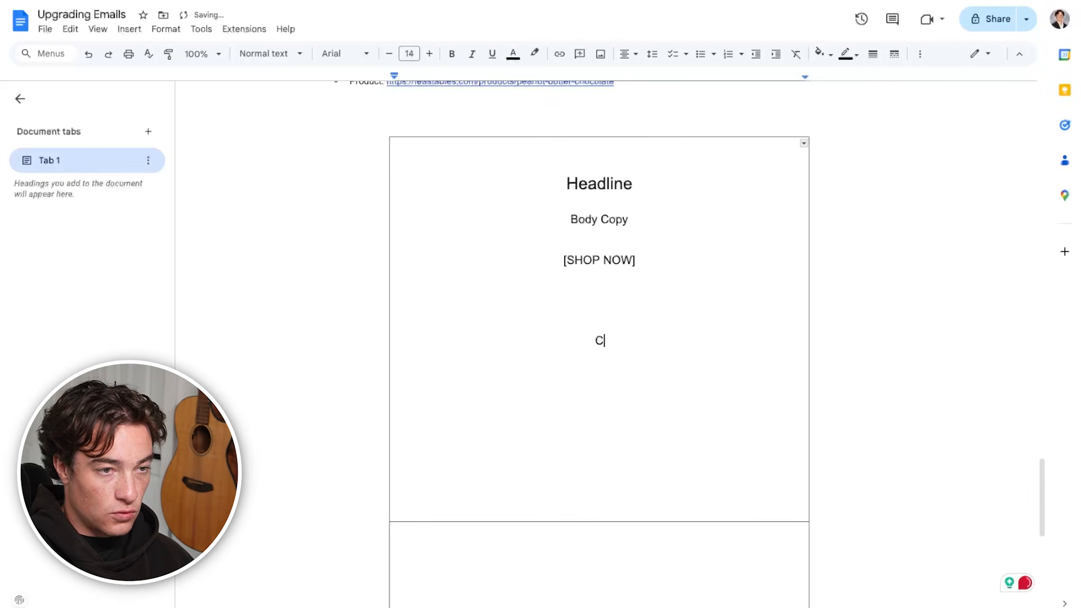
pyautogui.write('oll ci')
pyautogui.press('BackSpace')
pyautogui.press('BackSpace')
pyautogui.write('visual of chocolate bar')
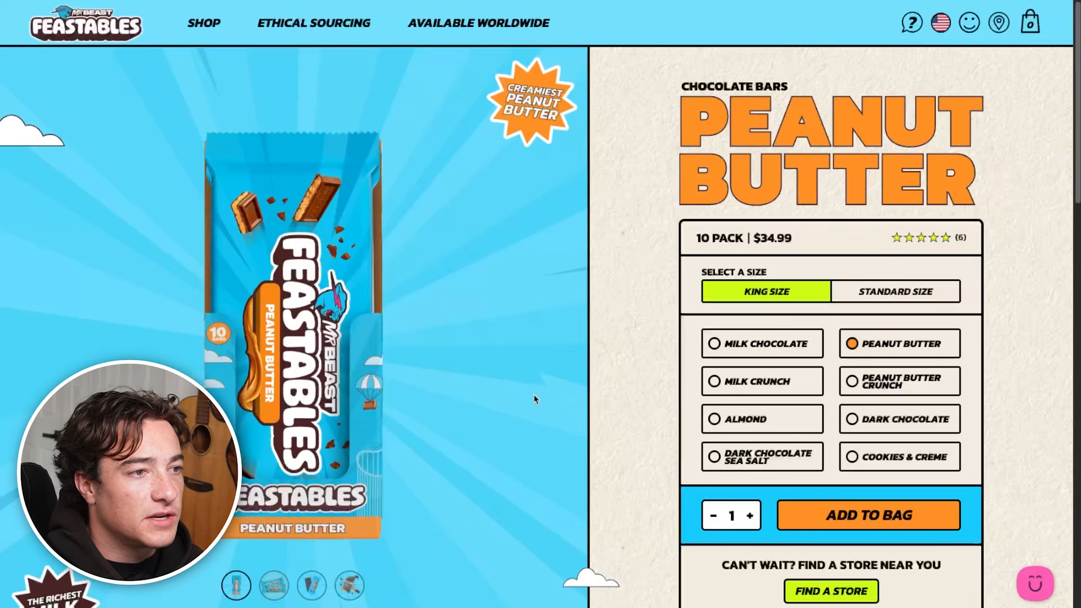
# On the Feastables peanut butter product page, view the gallery image of the broken bar with flowing peanut butter
pyautogui.scroll(-4, 296, 379)
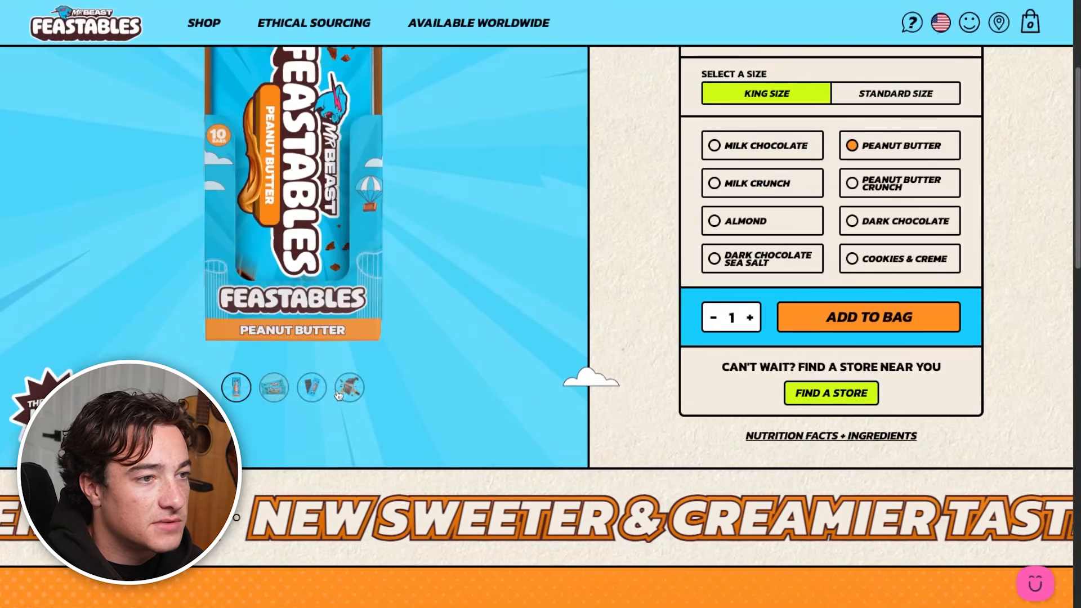
pyautogui.click(349, 388)
pyautogui.scroll(4, 284, 293)
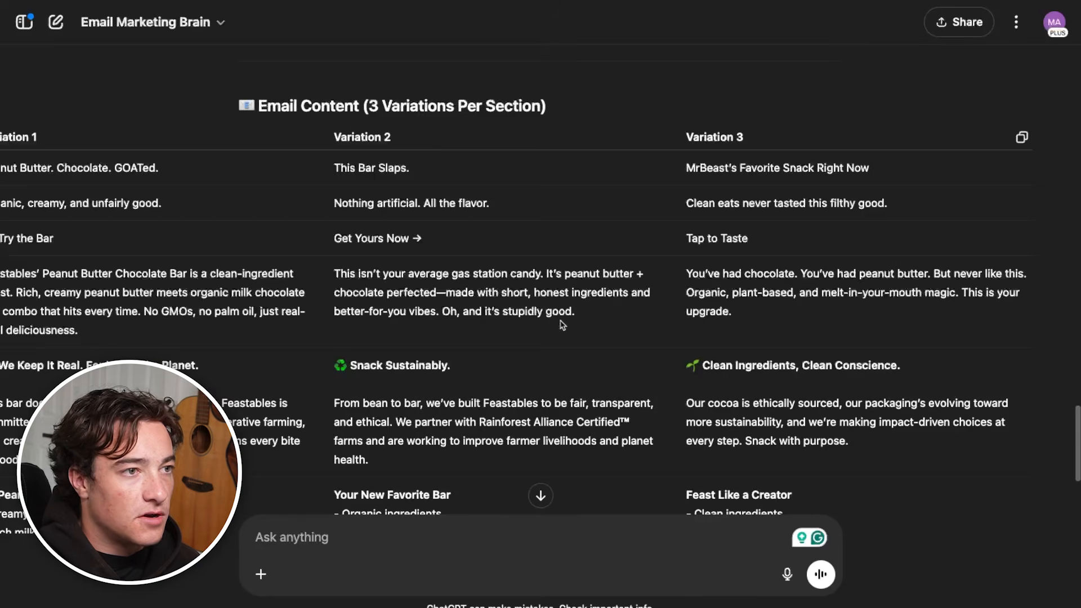
pyautogui.scroll(3, 676, 491)
# Return to the Email Marketing Brain chat and review the Email Content table, especially the Variation 1 headline
pyautogui.scroll(-5, 676, 491)
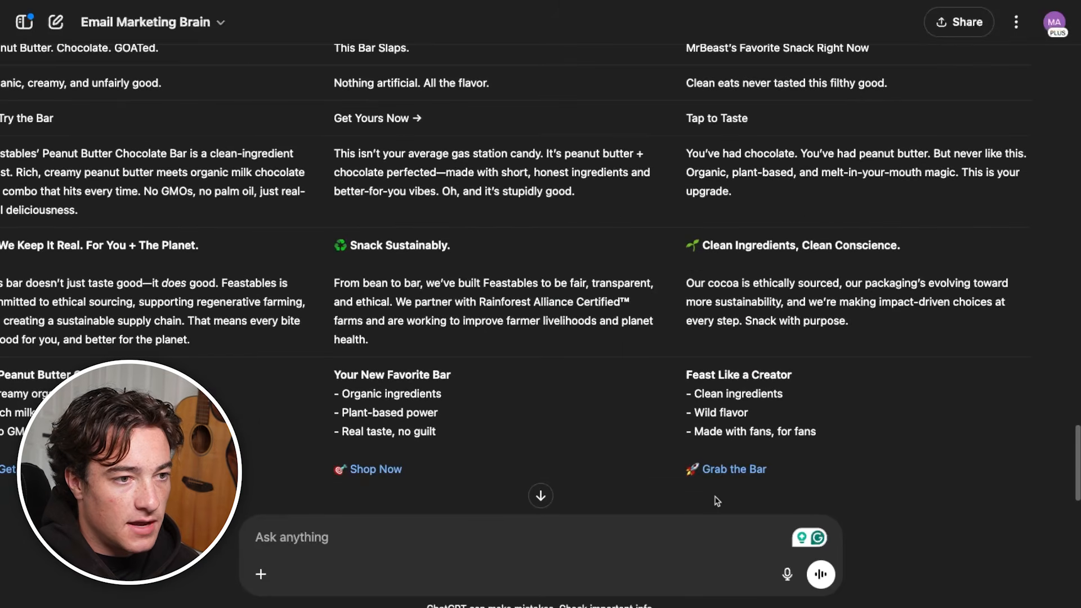
pyautogui.scroll(5, 647, 492)
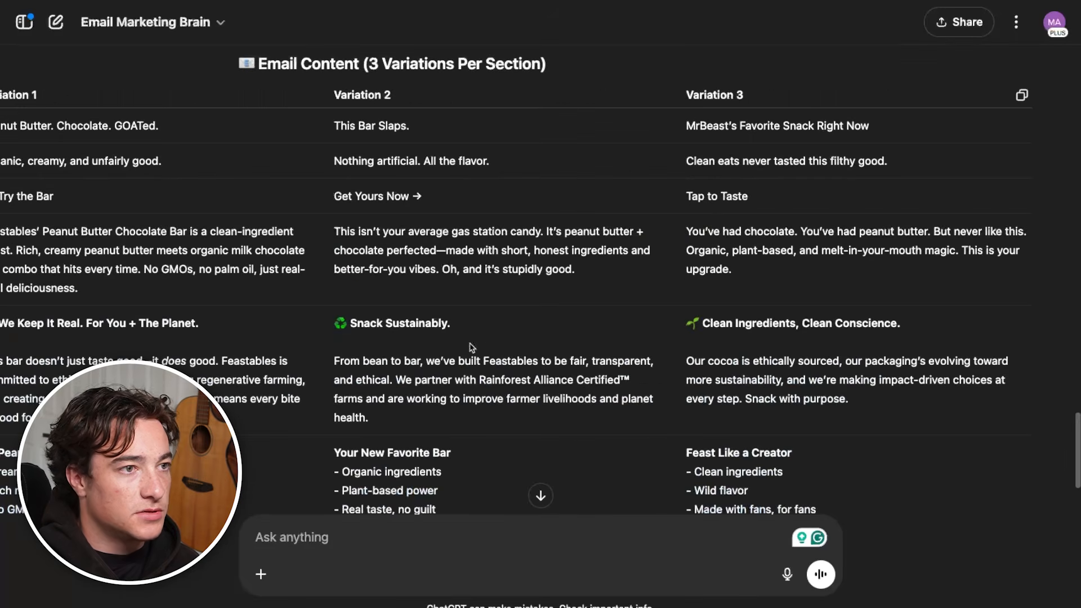
pyautogui.moveTo(555, 418); pyautogui.dragTo(241, 90)
pyautogui.moveTo(802, 448); pyautogui.dragTo(580, 188)
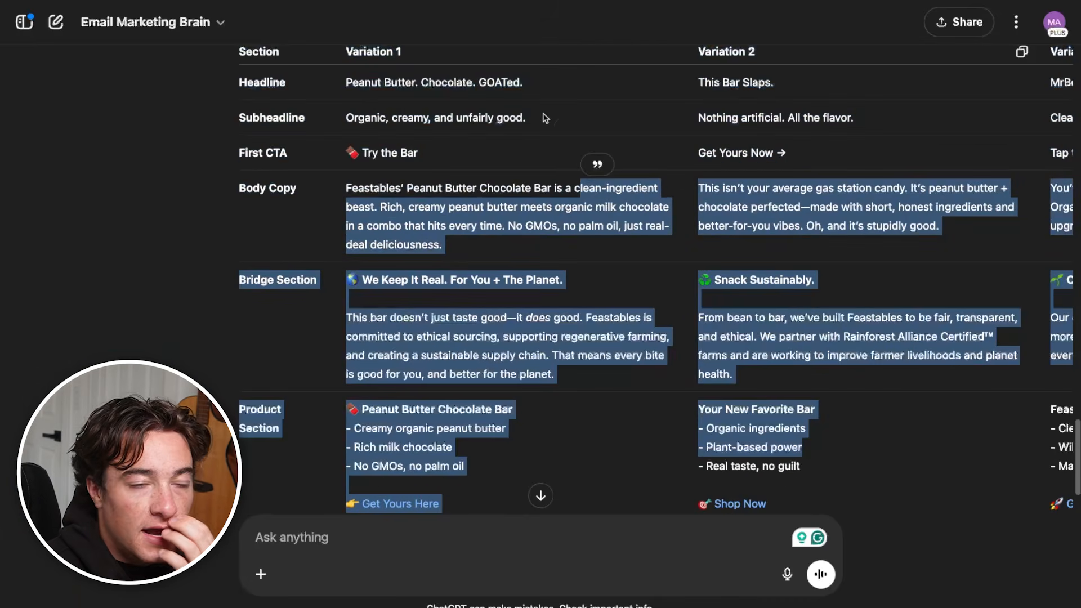
pyautogui.click(545, 118)
pyautogui.moveTo(466, 83); pyautogui.dragTo(335, 92)
pyautogui.moveTo(139, 82); pyautogui.dragTo(268, 79)
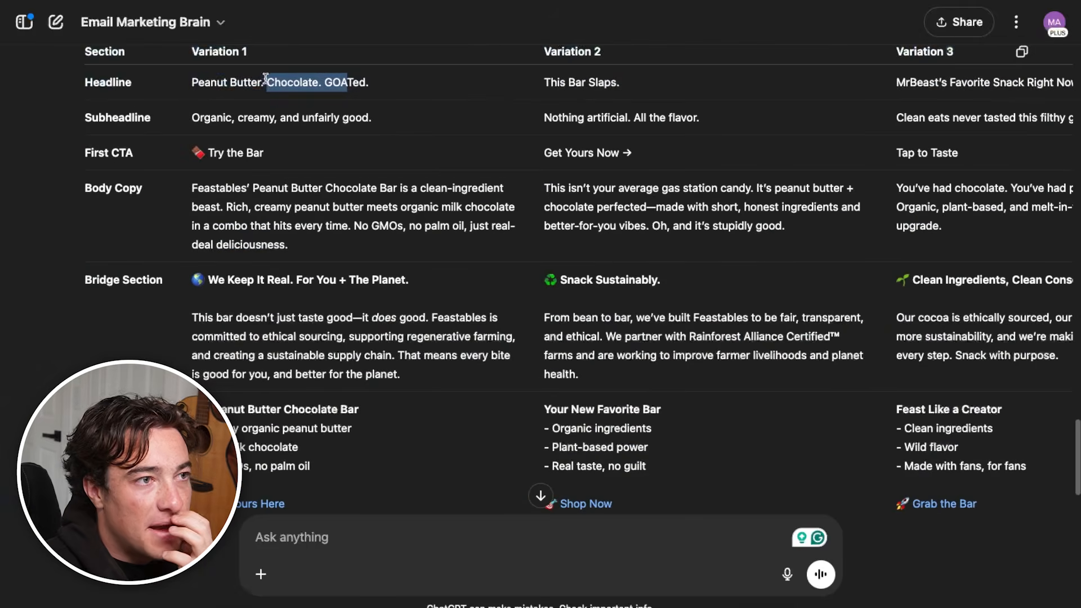
pyautogui.tripleClick(268, 79)
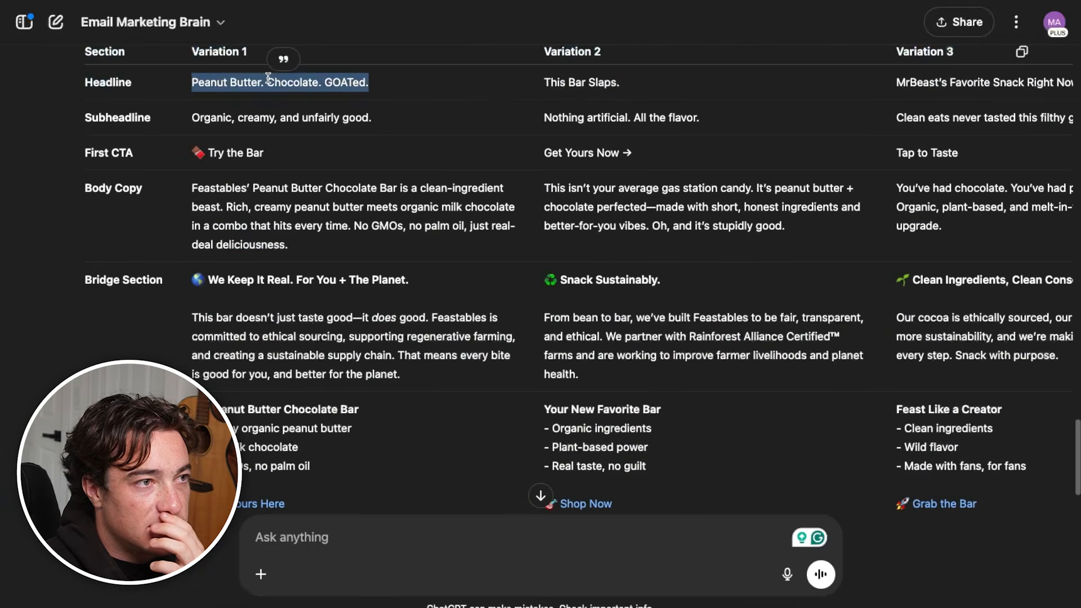
# Ask the chat for more headline options that have peanut butter in them
pyautogui.write('Give')
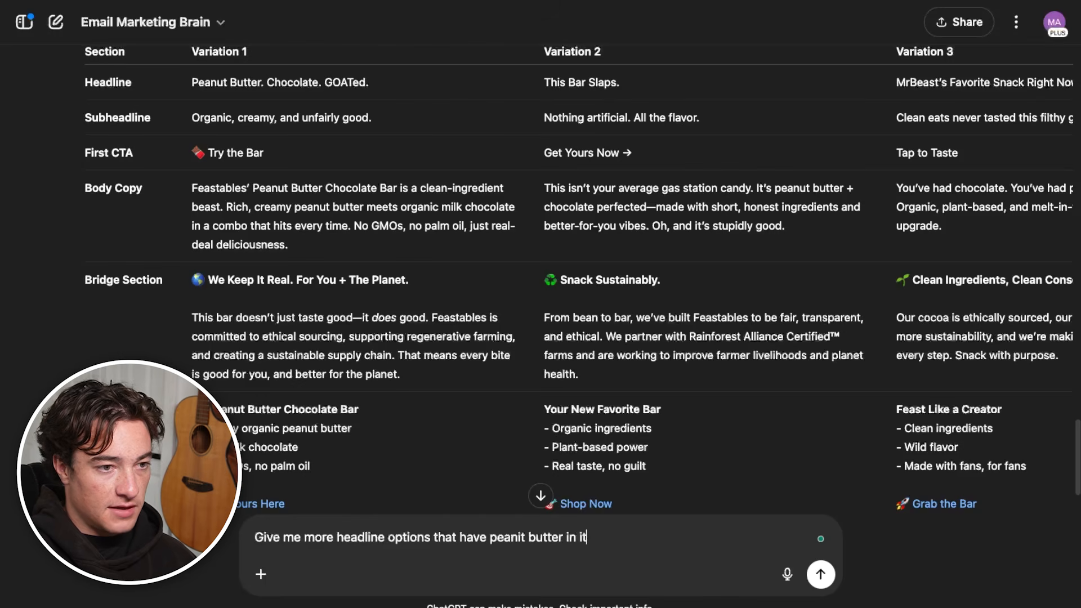
pyautogui.write('me more headline options that have peanit butter in it')
pyautogui.press('Return')
# Pick "Peanut Butter That Slaps" from the new headline ideas and replace the wireframe's Headline placeholder with it
pyautogui.scroll(10, 458, 248)
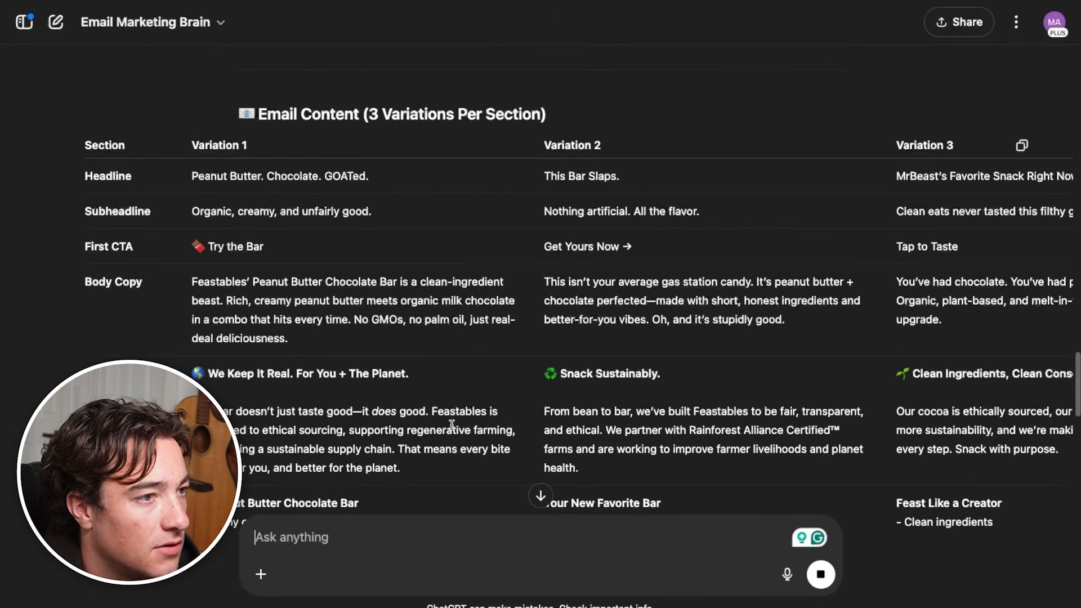
pyautogui.scroll(-10, 450, 427)
pyautogui.scroll(-10, 413, 403)
pyautogui.scroll(7, 408, 445)
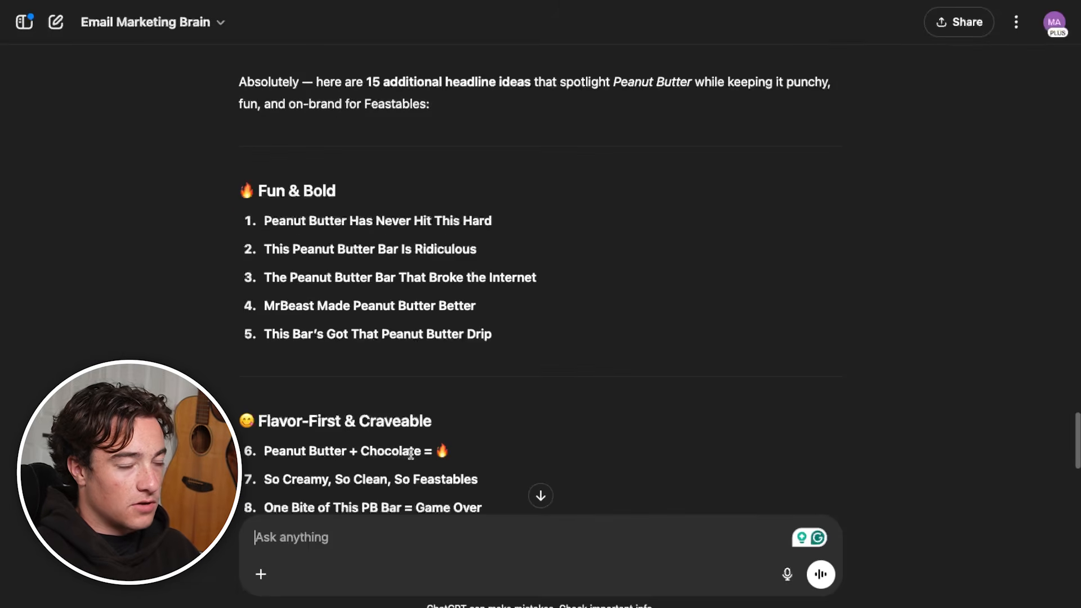
pyautogui.scroll(-9, 408, 453)
pyautogui.scroll(1, 398, 400)
pyautogui.moveTo(413, 270); pyautogui.dragTo(262, 270)
pyautogui.press('super+c')
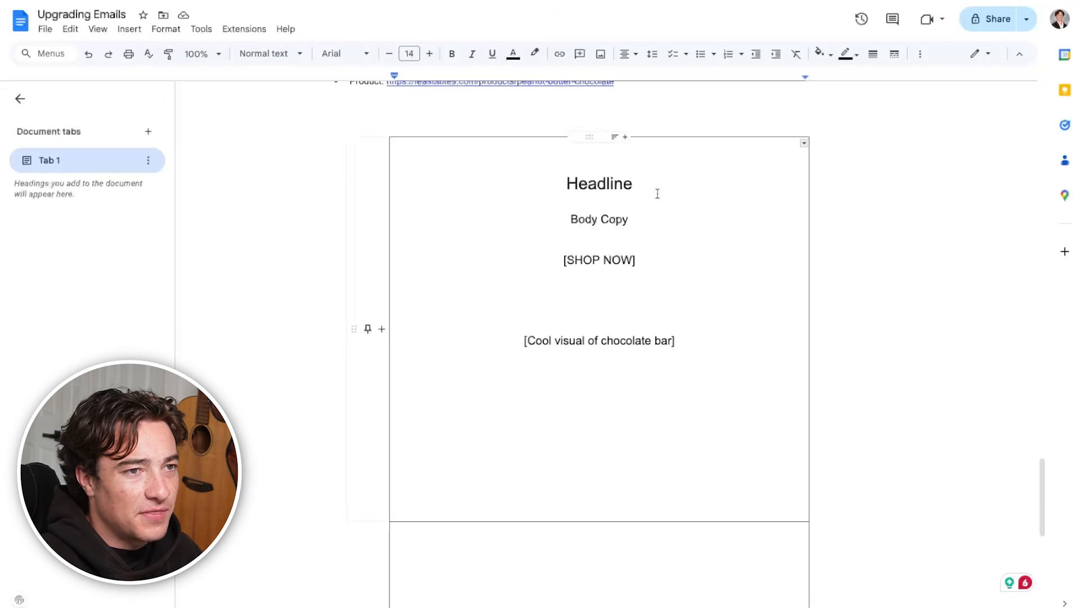
pyautogui.doubleClick(602, 184)
pyautogui.press('super+v')
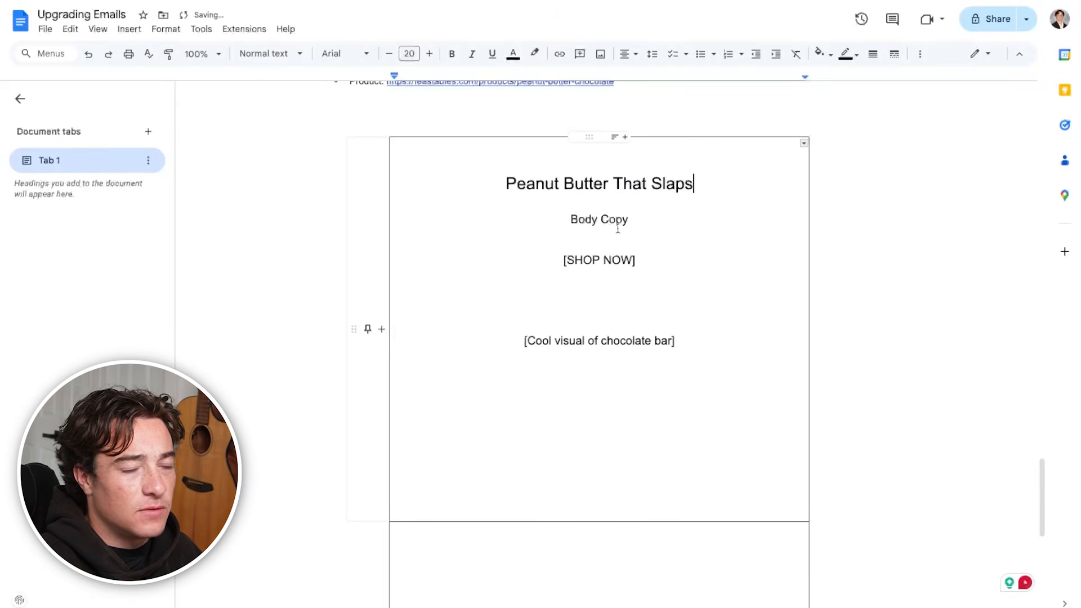
# Split the headline into two lines, "Peanut Butter" and "That Slaps"
pyautogui.click(615, 184)
pyautogui.press('Return')
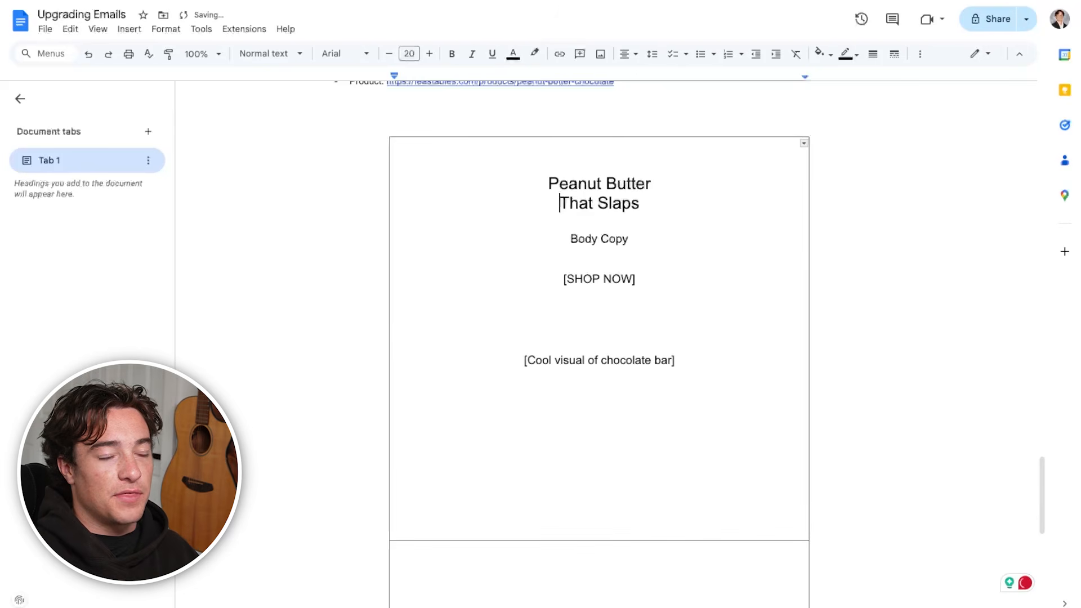
pyautogui.moveTo(641, 204); pyautogui.dragTo(543, 182)
pyautogui.click(587, 183)
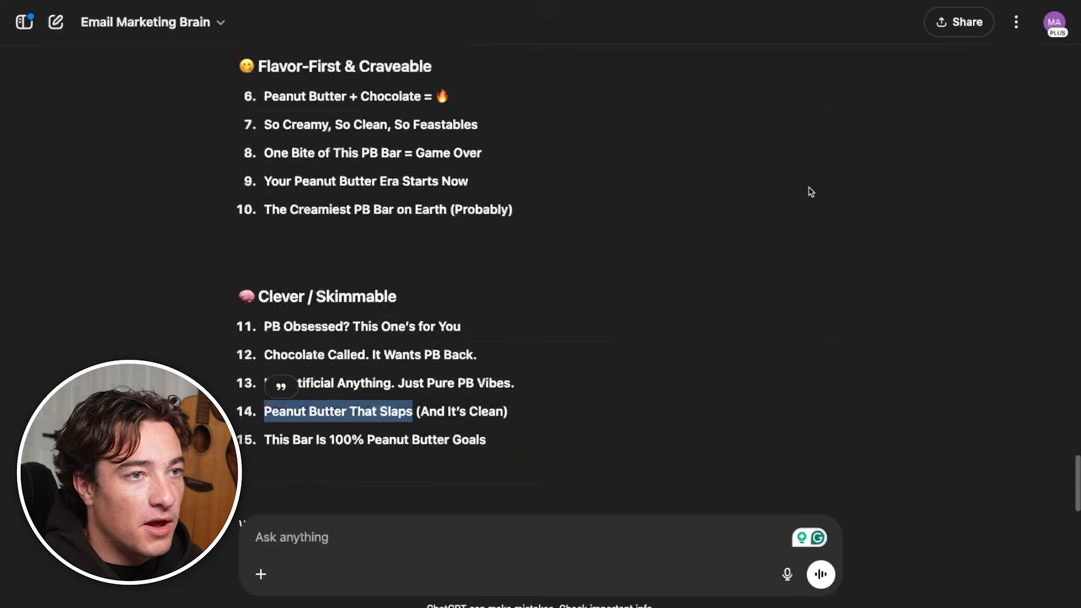
# Replace the Body Copy placeholder with Variation 3's "You've had chocolate. You've had peanut butter. But never like this."
pyautogui.scroll(-10, 541, 281)
pyautogui.scroll(2, 541, 282)
pyautogui.moveTo(524, 326); pyautogui.dragTo(850, 494)
pyautogui.moveTo(685, 327); pyautogui.dragTo(1026, 325)
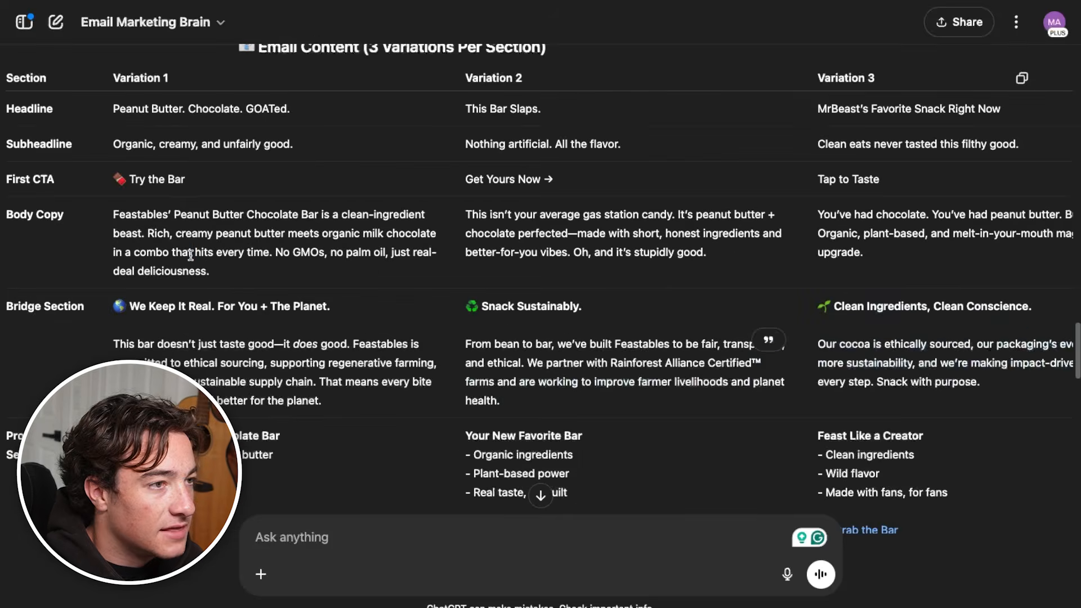
# Add Variation 2's sentence "This isn't your average gas station candy." as a separate paragraph of the body copy
pyautogui.tripleClick(189, 253)
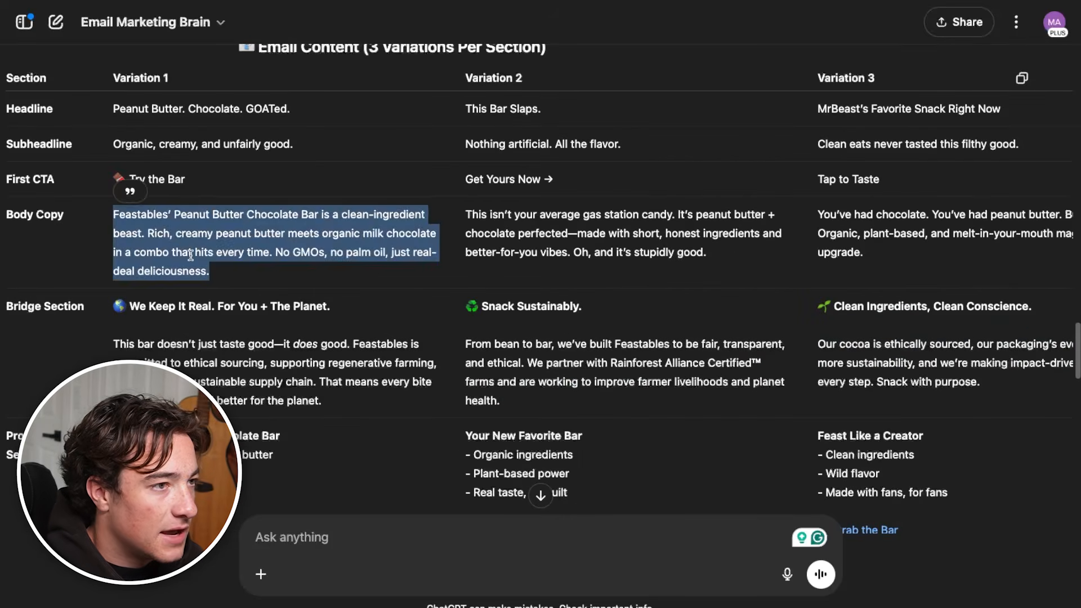
pyautogui.click(154, 233)
pyautogui.moveTo(153, 233); pyautogui.dragTo(209, 271)
pyautogui.moveTo(675, 214); pyautogui.dragTo(450, 215)
pyautogui.tripleClick(491, 213)
pyautogui.click(688, 209)
pyautogui.moveTo(678, 214); pyautogui.dragTo(465, 214)
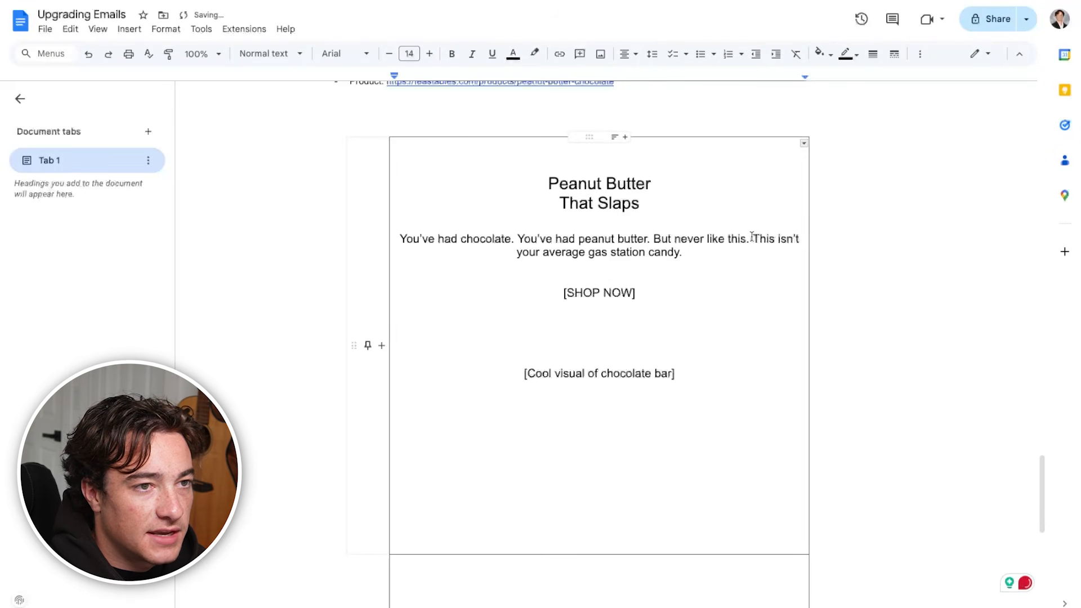
pyautogui.click(751, 237)
pyautogui.press('Return')
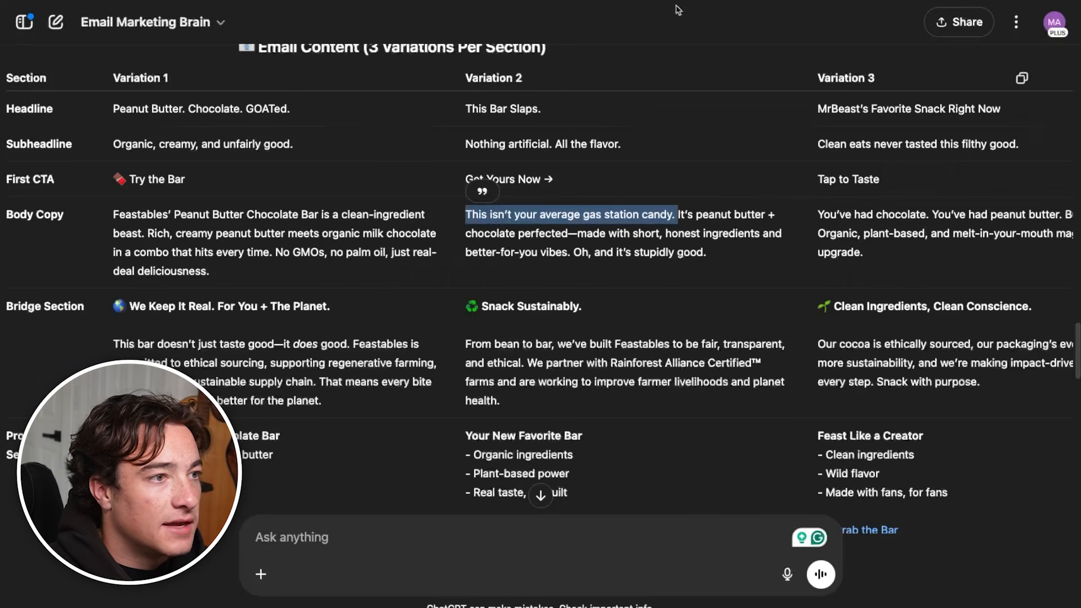
# Append Variation 1's text from "Rich, creamy peanut butter" through "just real-deal deliciousness." to the second body paragraph
pyautogui.click(247, 246)
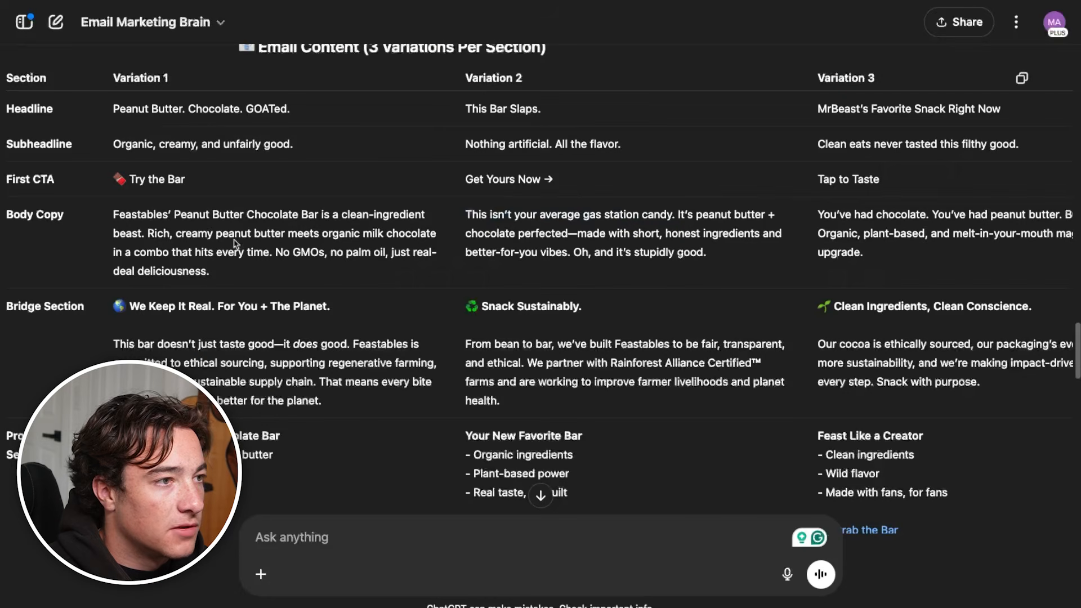
pyautogui.moveTo(148, 231); pyautogui.dragTo(208, 271)
pyautogui.hotkey('ctrl', 'c')
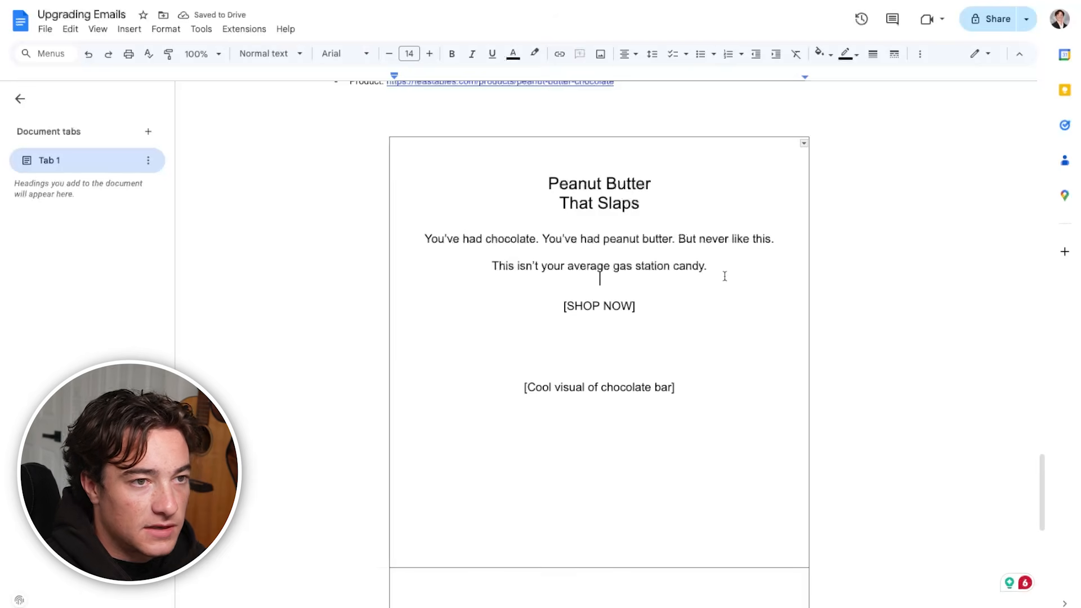
pyautogui.click(728, 265)
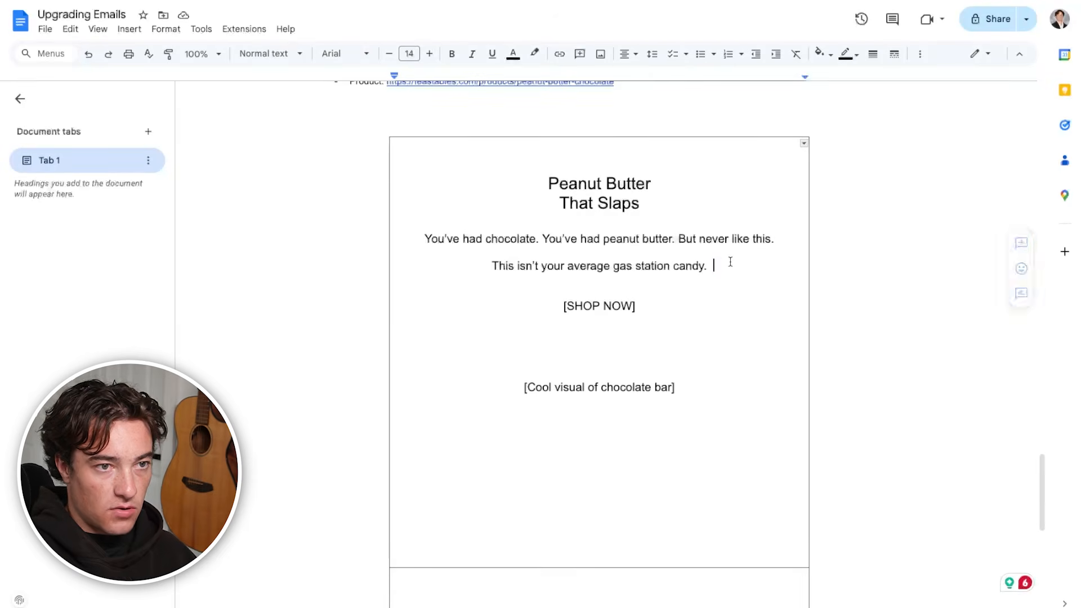
pyautogui.hotkey('ctrl', 'v')
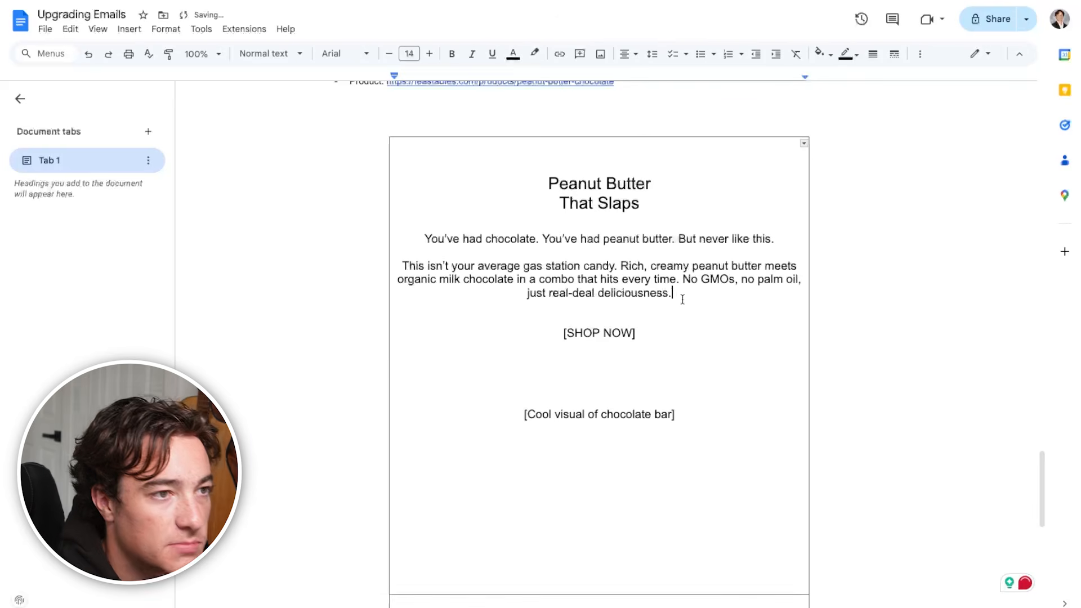
# Proofread the two body paragraphs under the headline, including the sentence about no GMOs and no palm oil
pyautogui.moveTo(411, 242); pyautogui.dragTo(788, 241)
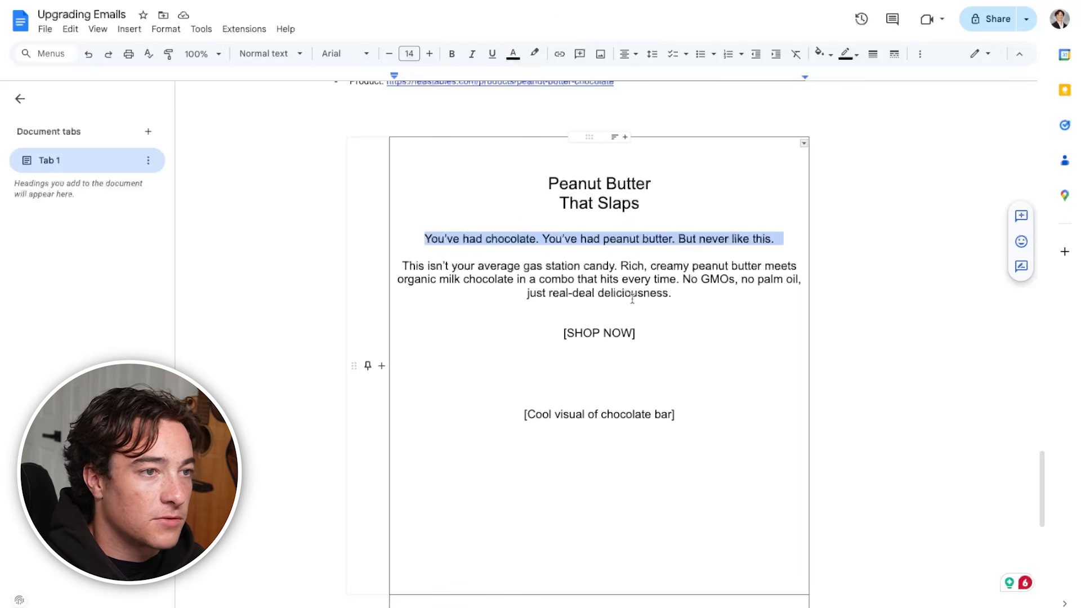
pyautogui.click(692, 293)
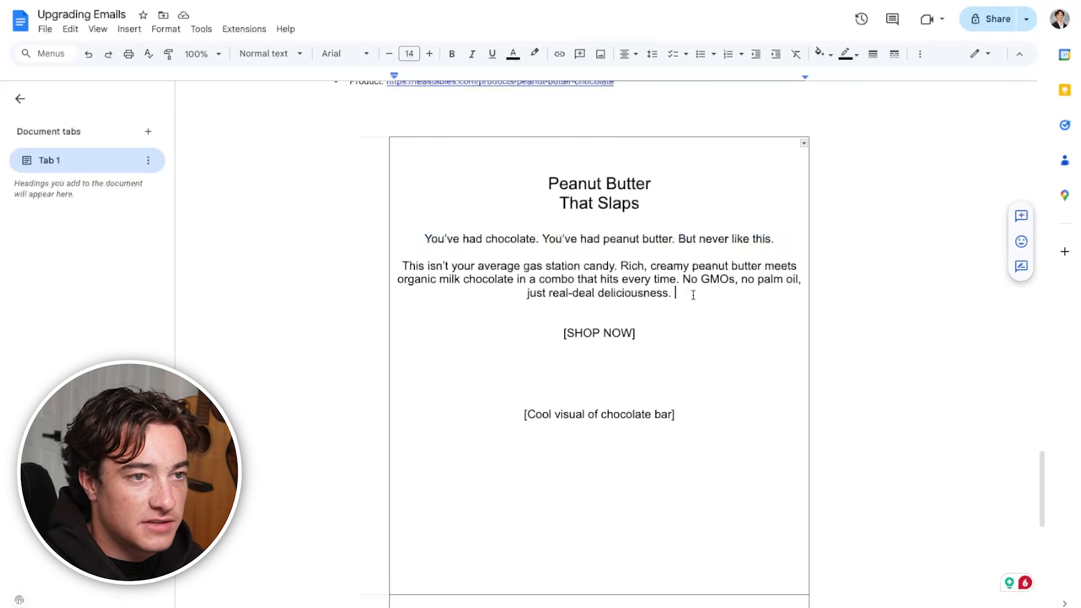
pyautogui.moveTo(683, 280); pyautogui.dragTo(752, 297)
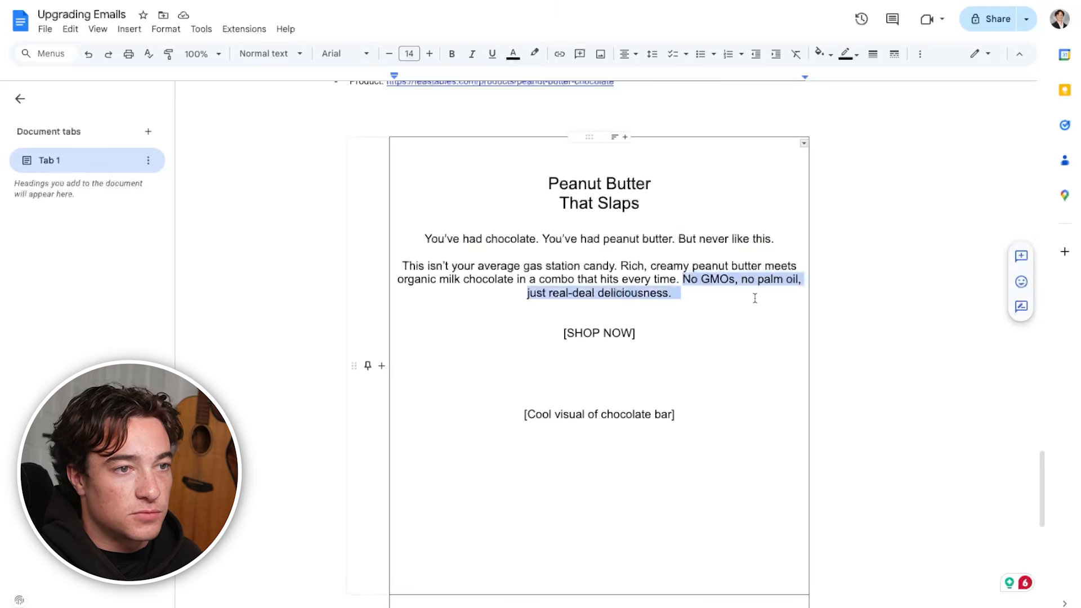
pyautogui.scroll(2, 755, 298)
pyautogui.scroll(-8, 577, 415)
pyautogui.click(642, 272)
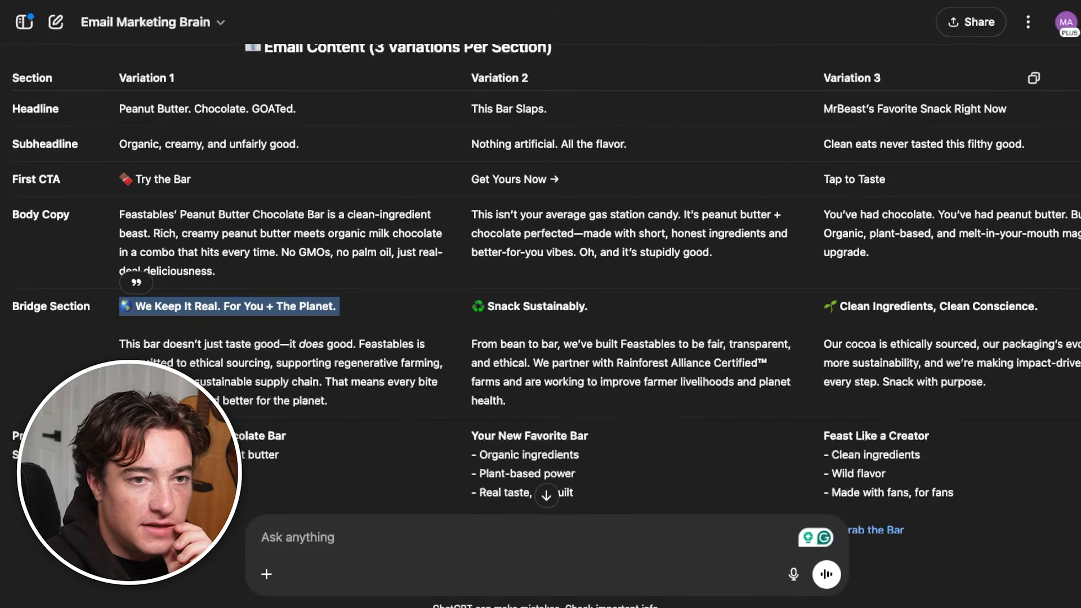
# Check the Variation 1 bridge section in the chat, and request more bridge section options as infographics
pyautogui.tripleClick(256, 376)
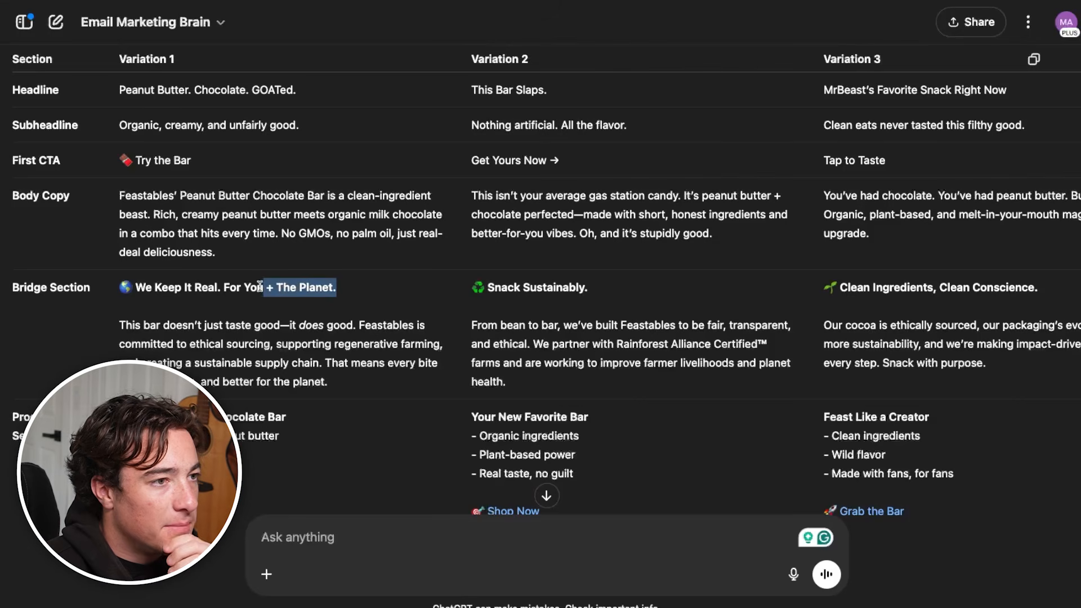
pyautogui.moveTo(275, 288); pyautogui.dragTo(224, 282)
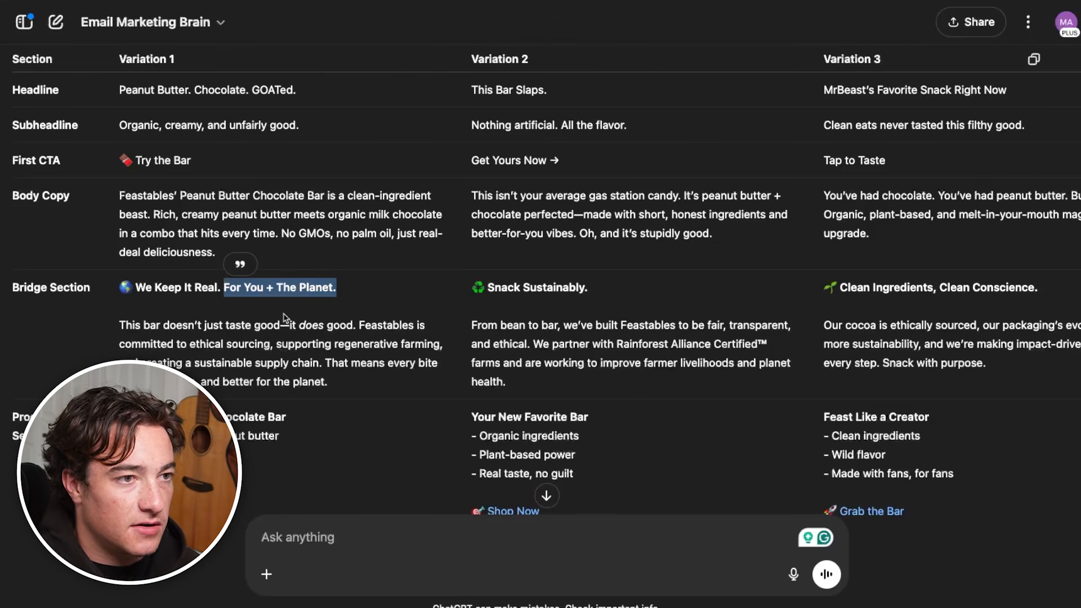
pyautogui.write('Give me more options for bridge section as infograoi')
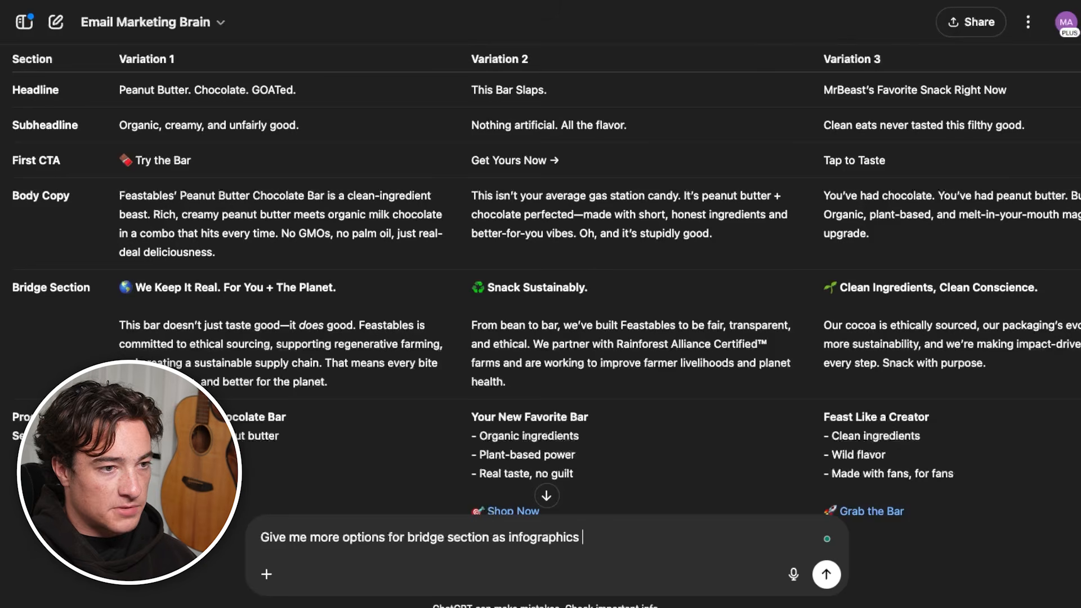
pyautogui.press('Return')
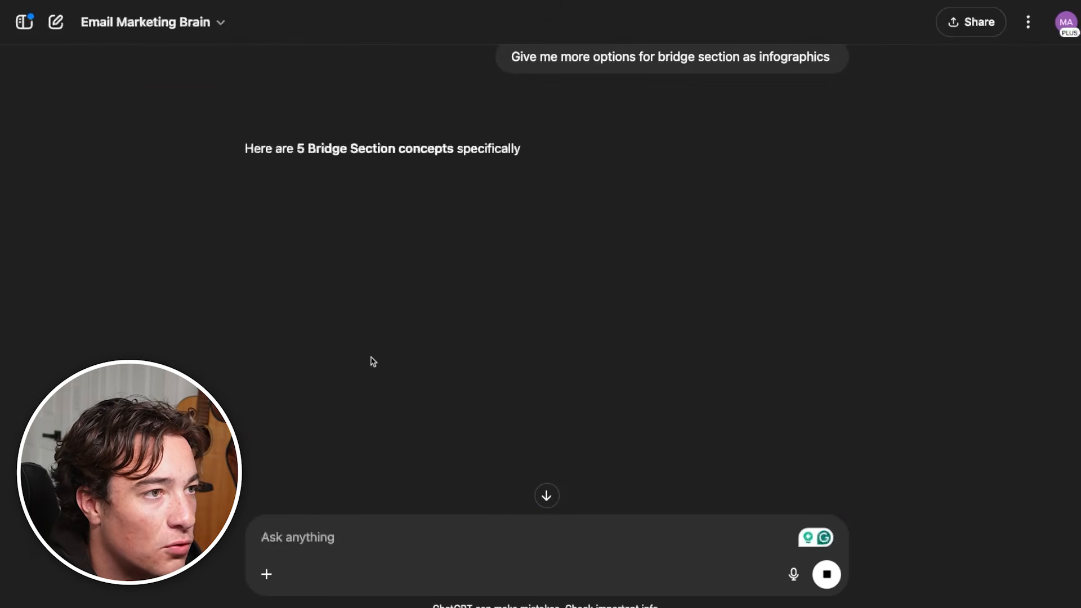
# Review the five infographic bridge section concepts in the chat, including their callouts, timeline steps, badges and captions
pyautogui.scroll(-3, 258, 381)
pyautogui.scroll(-3, 332, 423)
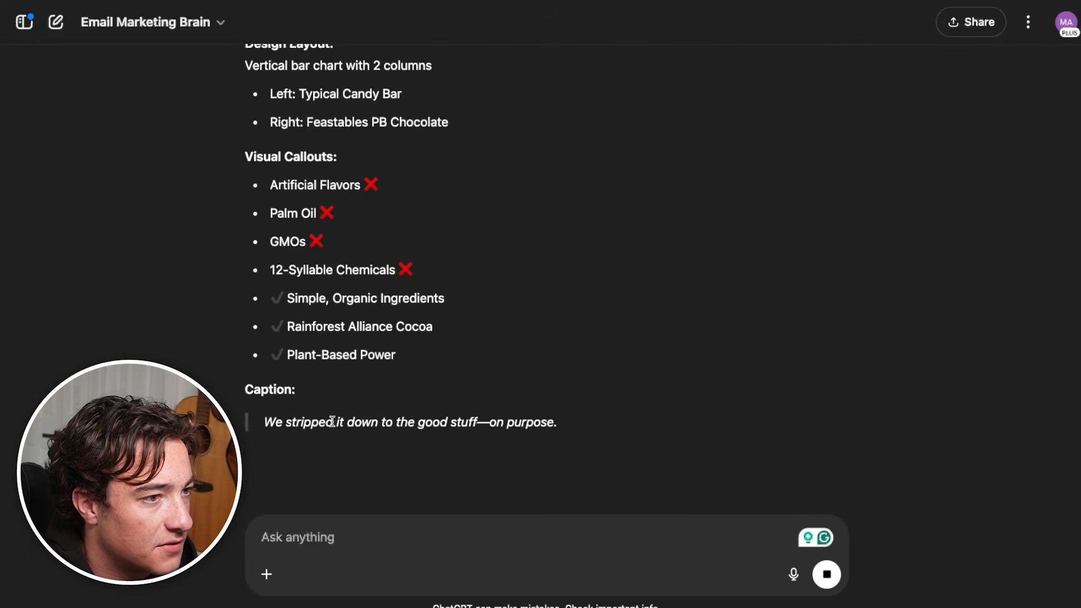
pyautogui.scroll(2, 312, 219)
pyautogui.moveTo(291, 193); pyautogui.dragTo(379, 374)
pyautogui.scroll(-7, 378, 369)
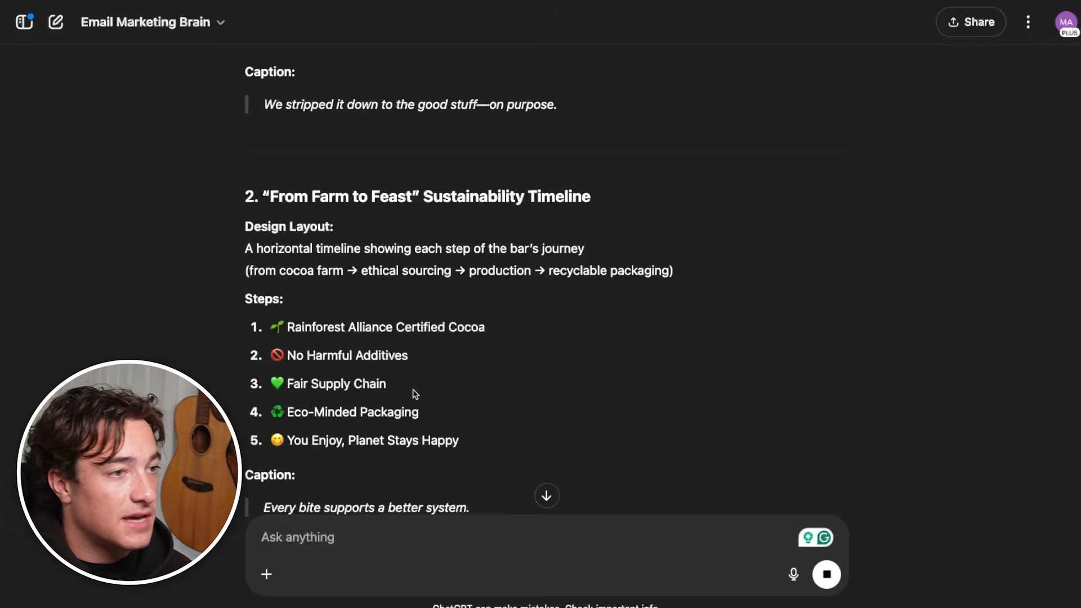
pyautogui.scroll(-7, 414, 393)
pyautogui.scroll(-9, 451, 314)
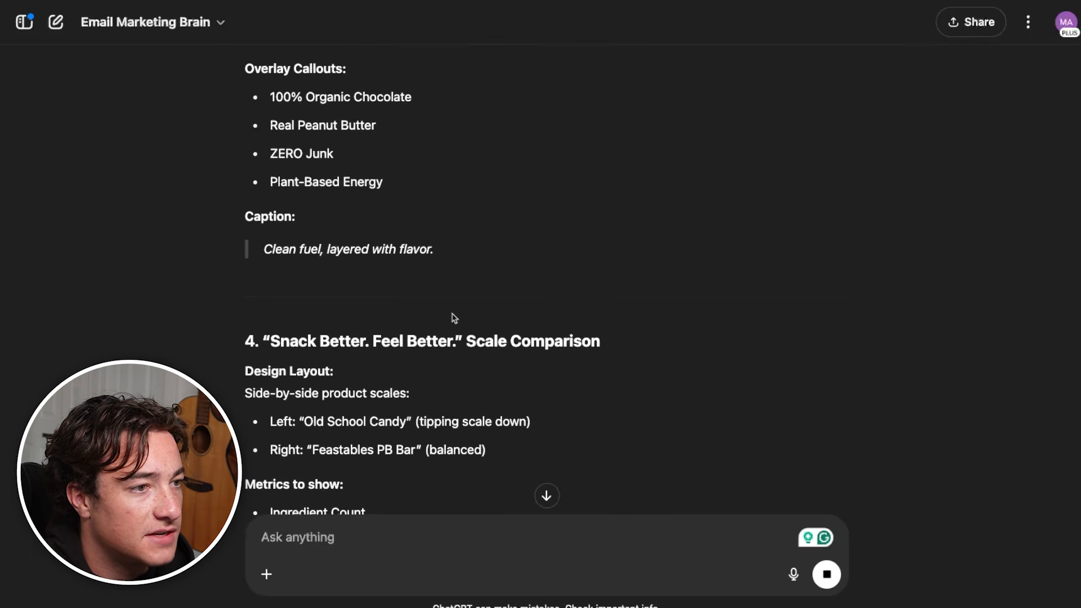
pyautogui.moveTo(420, 380); pyautogui.dragTo(338, 232)
pyautogui.scroll(-7, 319, 361)
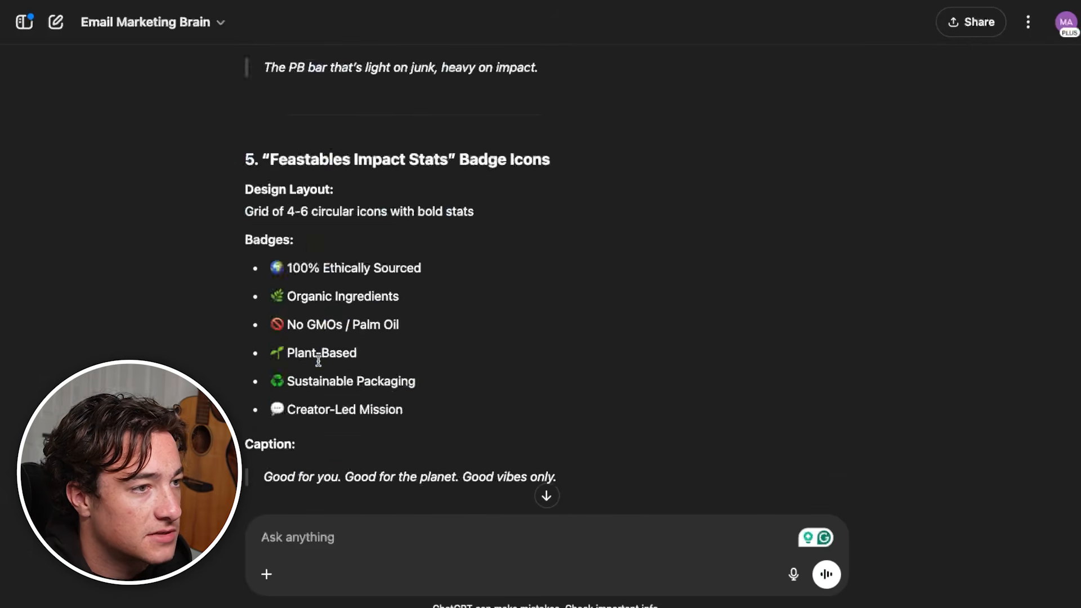
pyautogui.moveTo(465, 419); pyautogui.dragTo(247, 188)
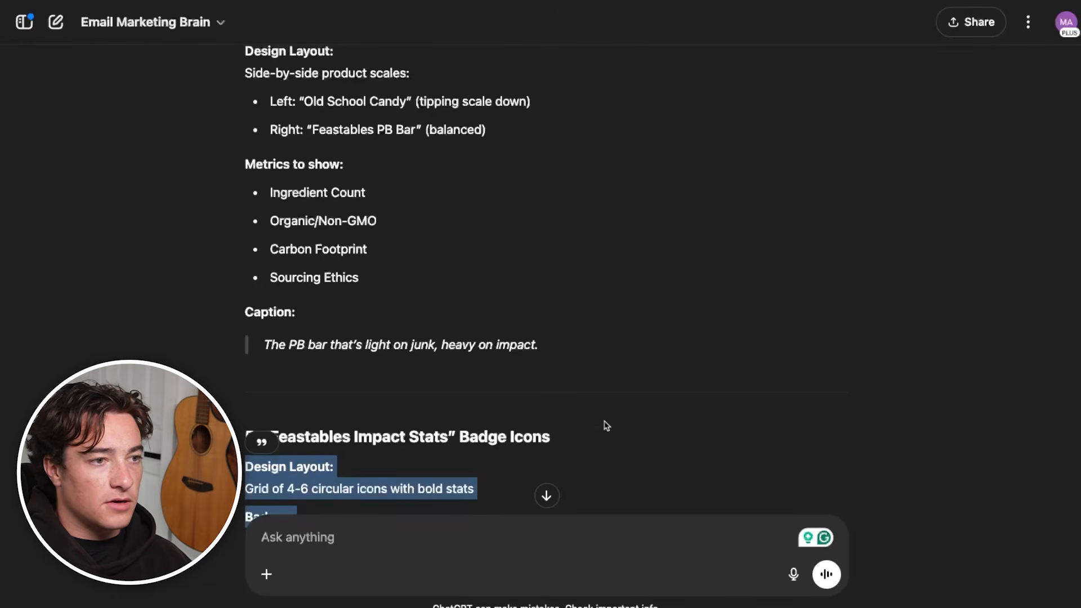
pyautogui.scroll(20, 600, 429)
pyautogui.scroll(-2, 393, 362)
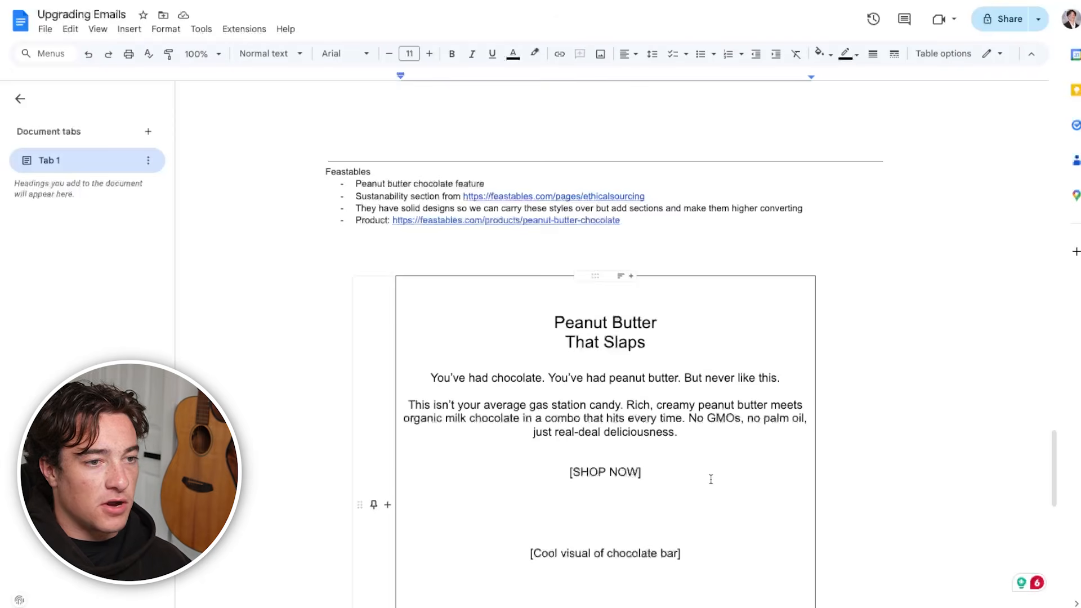
pyautogui.scroll(-8, 711, 479)
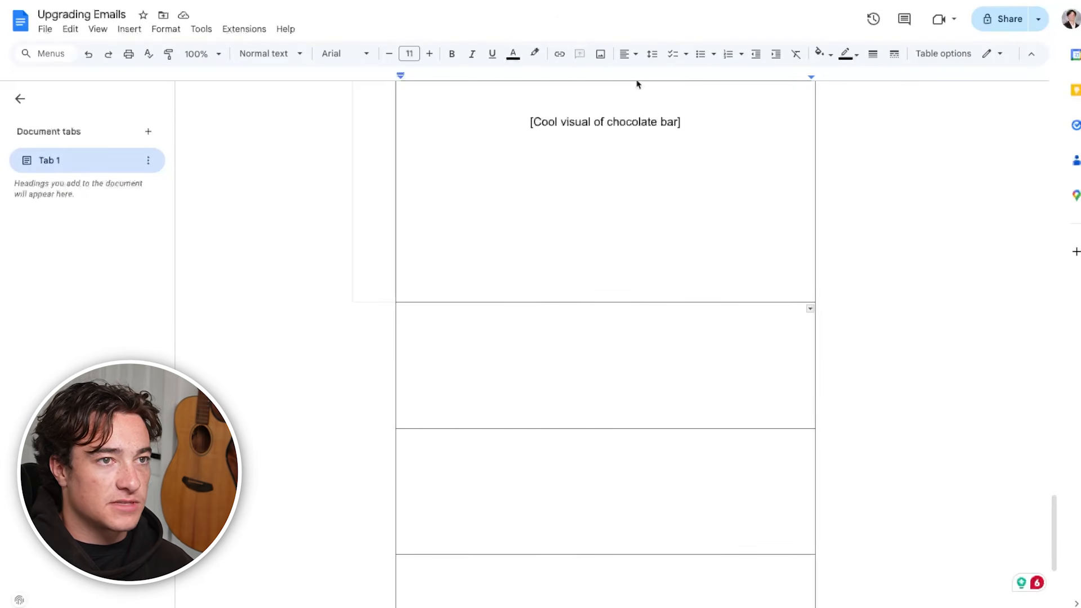
# Add the centered 18-point headline "Taking Down Big Chocolate With Ethical Sourcing" to the row below the hero, followed by blank lines
pyautogui.click(634, 54)
pyautogui.click(647, 77)
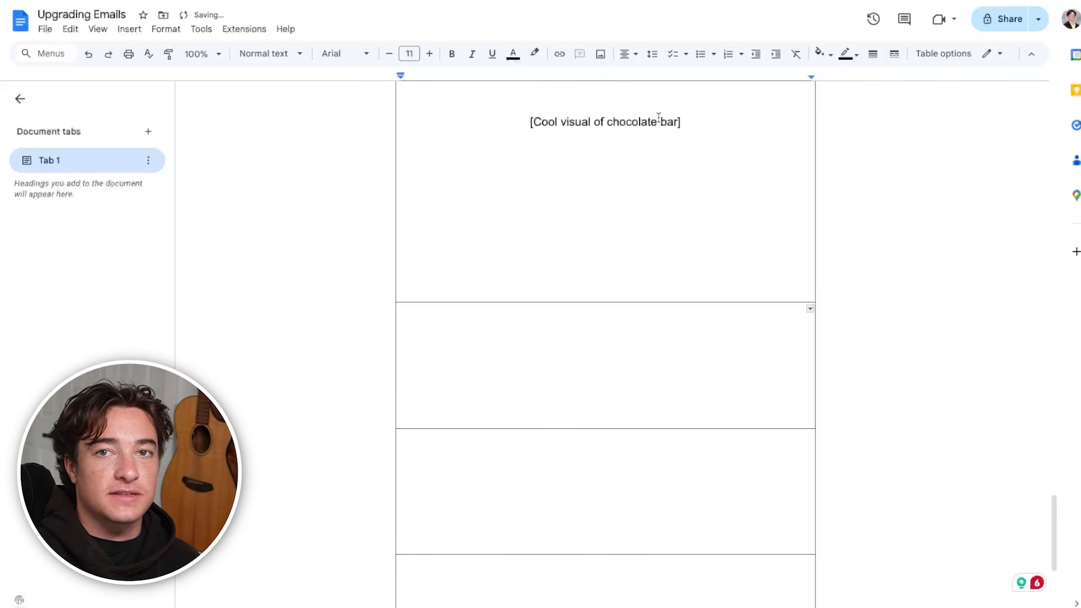
pyautogui.click(430, 53)
pyautogui.click(430, 54)
pyautogui.click(430, 54)
pyautogui.click(430, 54)
pyautogui.click(430, 53)
pyautogui.click(430, 53)
pyautogui.click(430, 54)
pyautogui.write('Taking Down Big Chol')
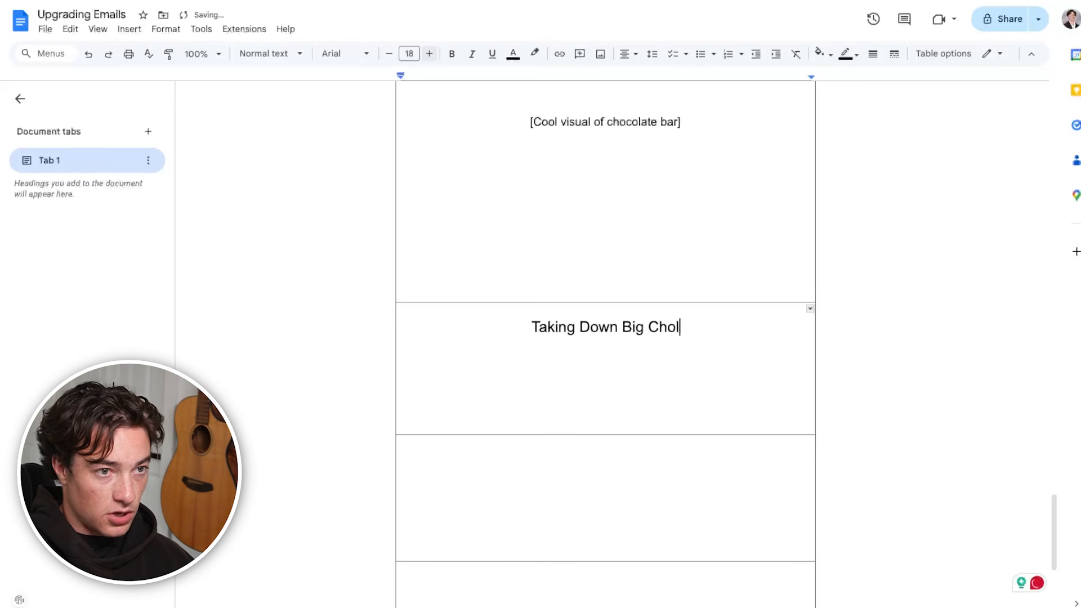
pyautogui.press('BackSpace')
pyautogui.write('ocolate Wi')
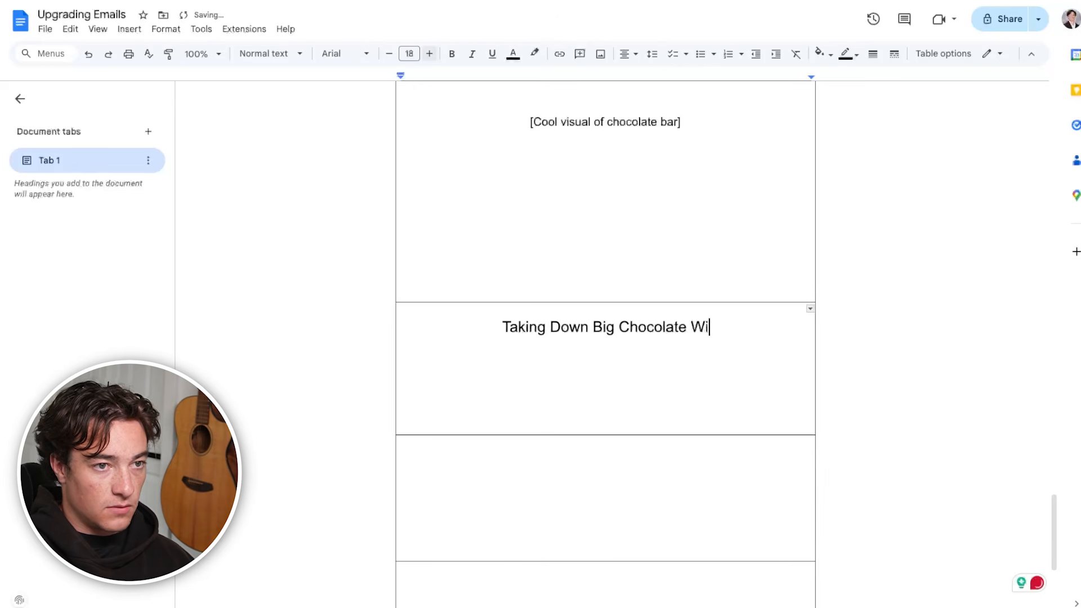
pyautogui.write('th Ethical Sourcing')
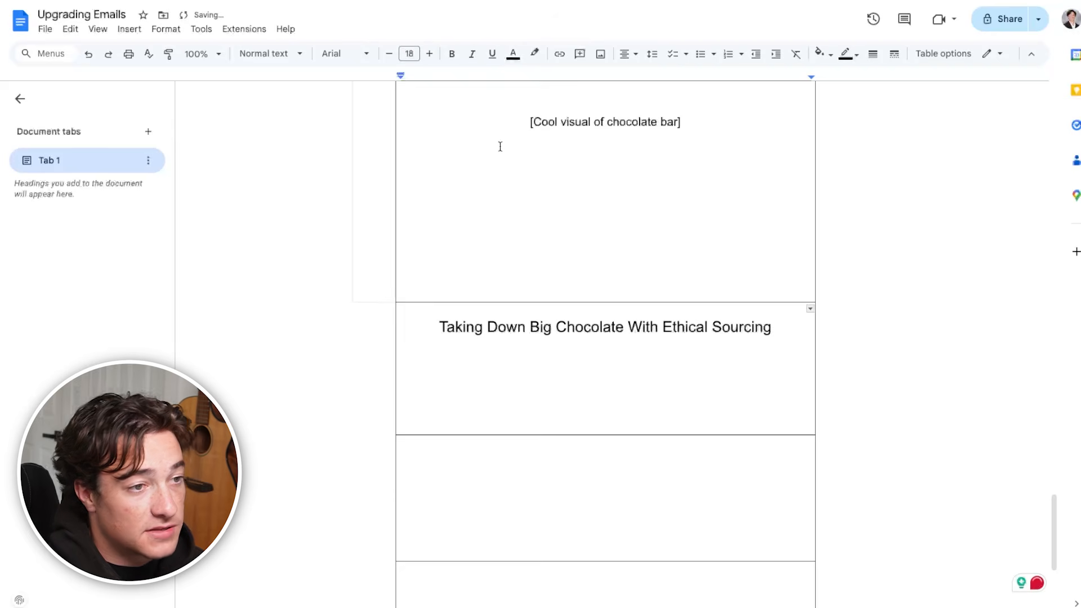
pyautogui.scroll(1, 577, 415)
pyautogui.press('Return')
pyautogui.press('Return')
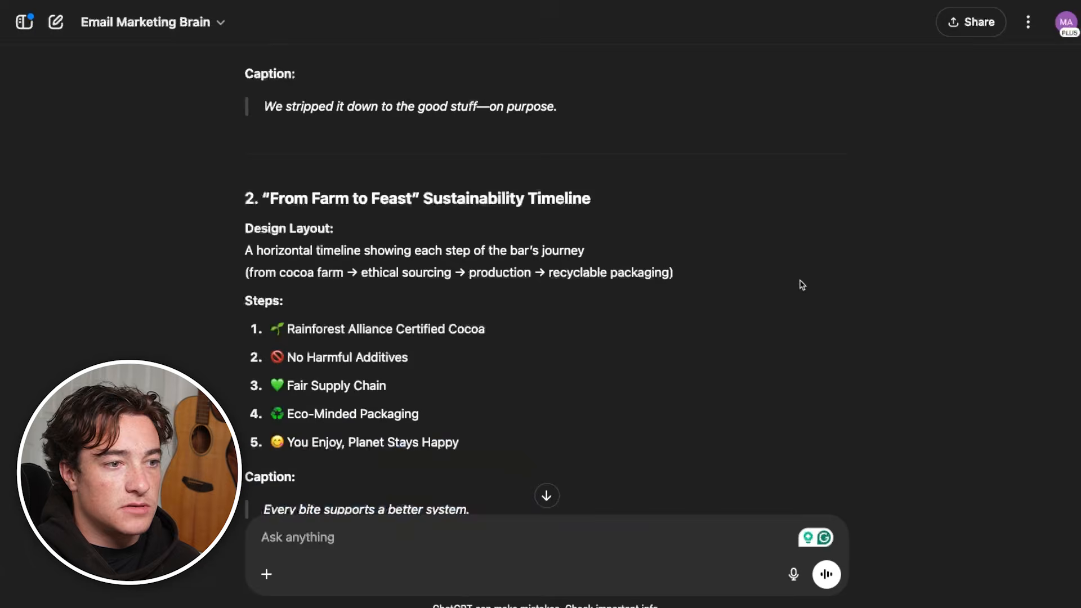
# Ask ChatGPT to summarize ethical sourcing for Feastables in bullets
pyautogui.scroll(-10, 801, 282)
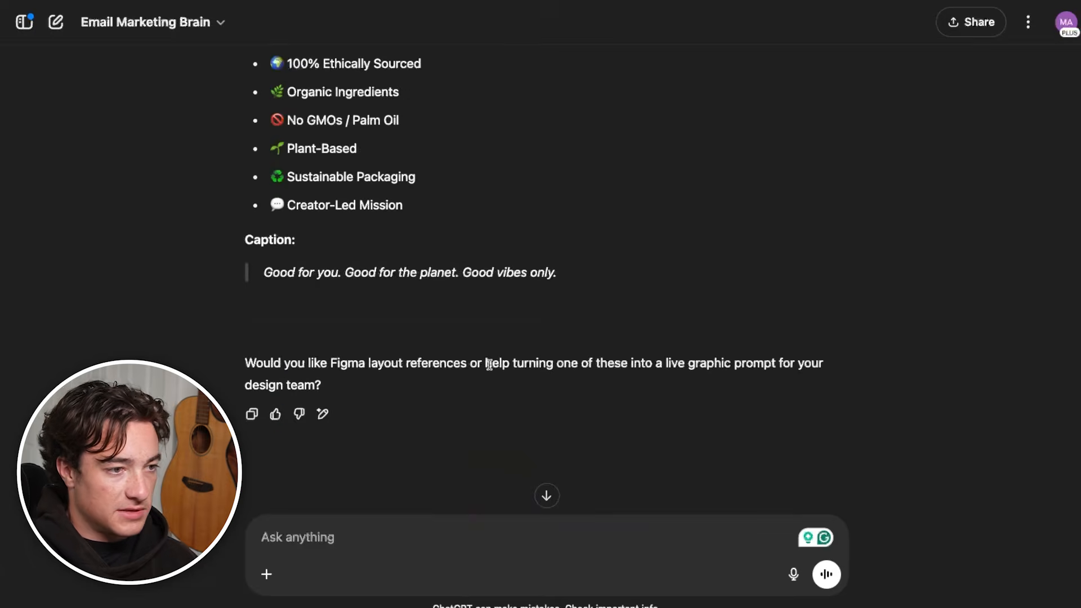
pyautogui.write('summarize ethical sourcing for')
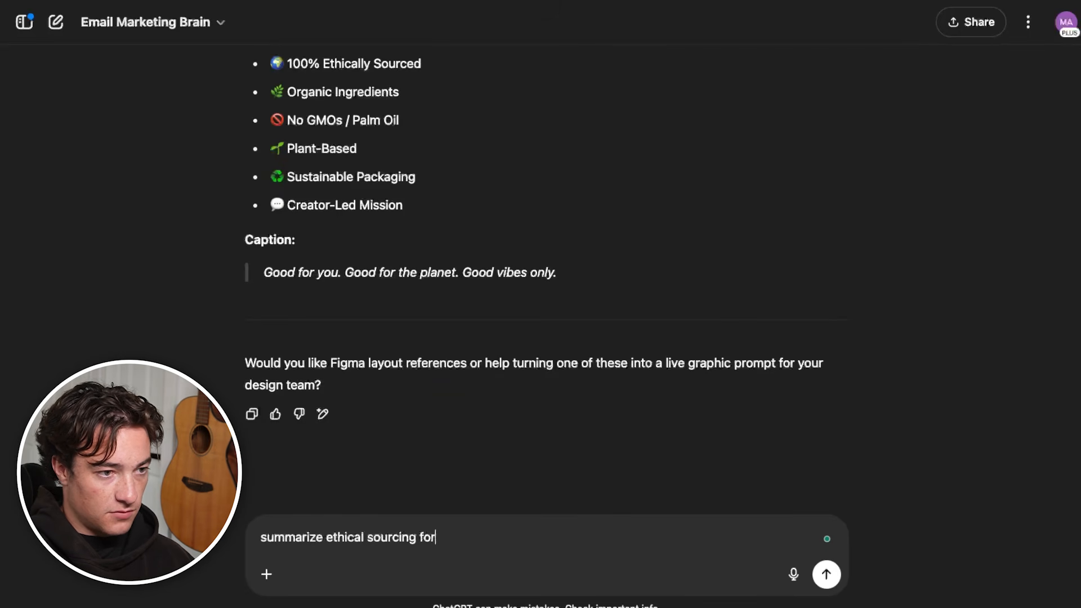
pyautogui.write(' fesatables in bullet points')
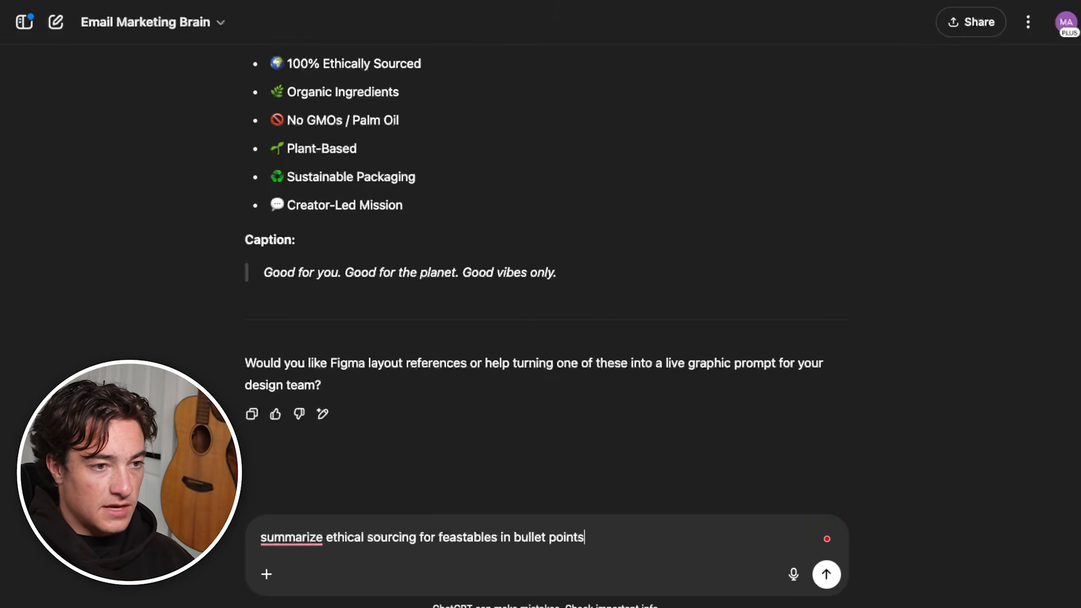
pyautogui.press('Return')
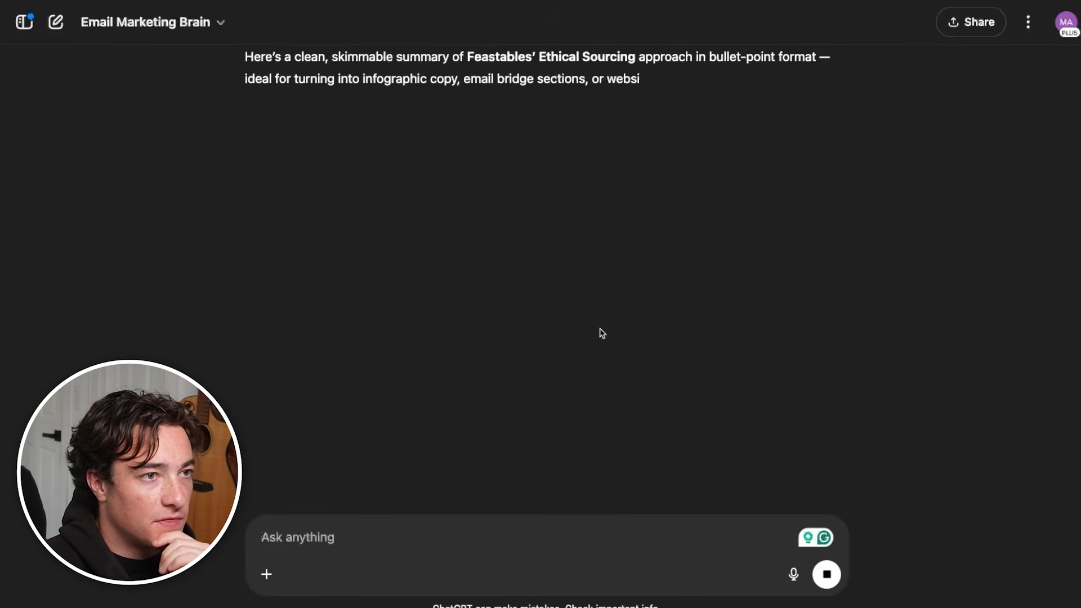
# Examine the ethical sourcing key points in the chat, from Rainforest Alliance cocoa to sustainability-driven packaging
pyautogui.tripleClick(429, 195)
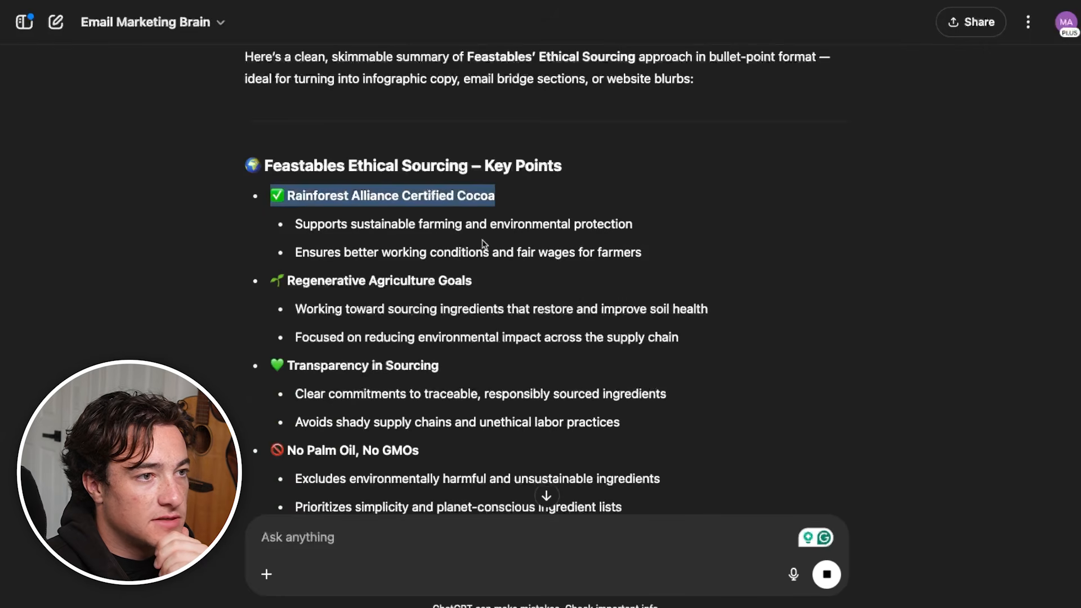
pyautogui.tripleClick(407, 367)
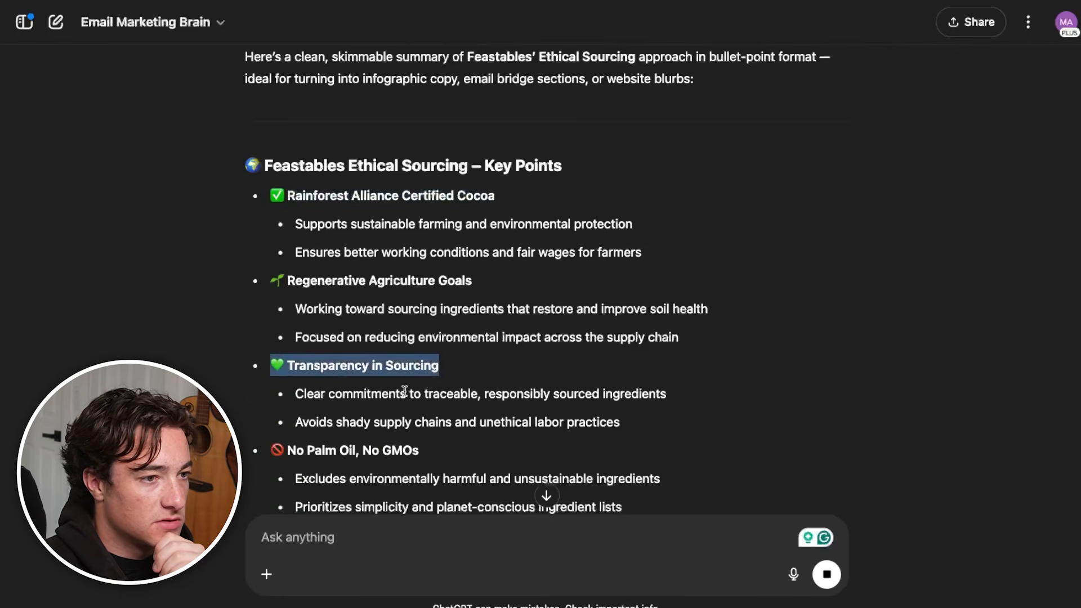
pyautogui.scroll(-1, 404, 390)
pyautogui.doubleClick(384, 421)
pyautogui.tripleClick(377, 256)
pyautogui.scroll(-5, 410, 338)
pyautogui.tripleClick(460, 248)
pyautogui.scroll(6, 461, 248)
pyautogui.scroll(-5, 461, 248)
# Request shorter bullets from ChatGPT with the prompt "give more quick ones" and read the reply
pyautogui.write('give more quick ')
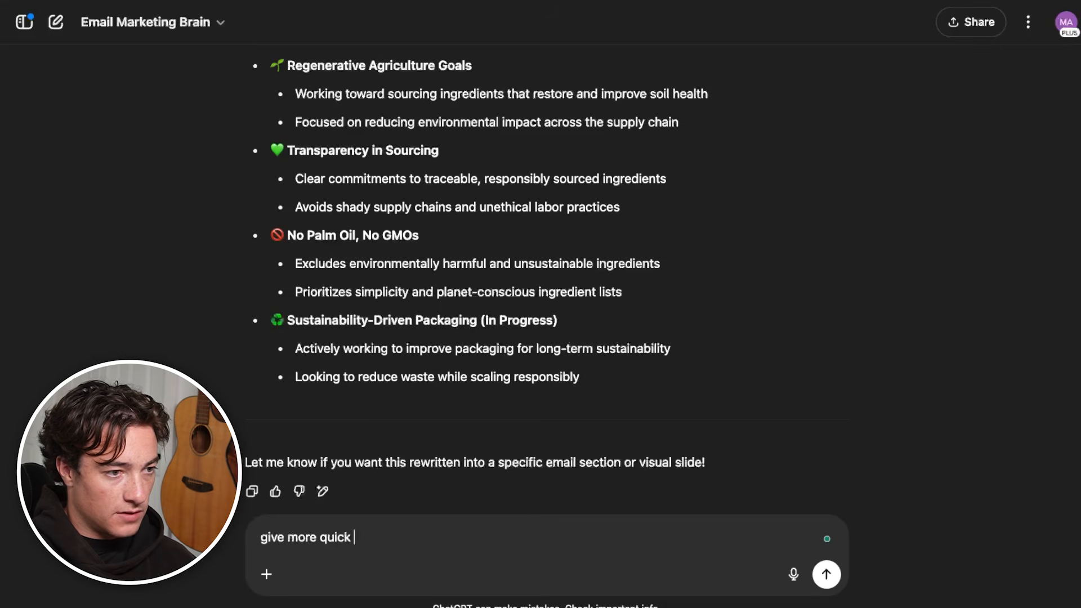
pyautogui.write('ones')
pyautogui.press('Return')
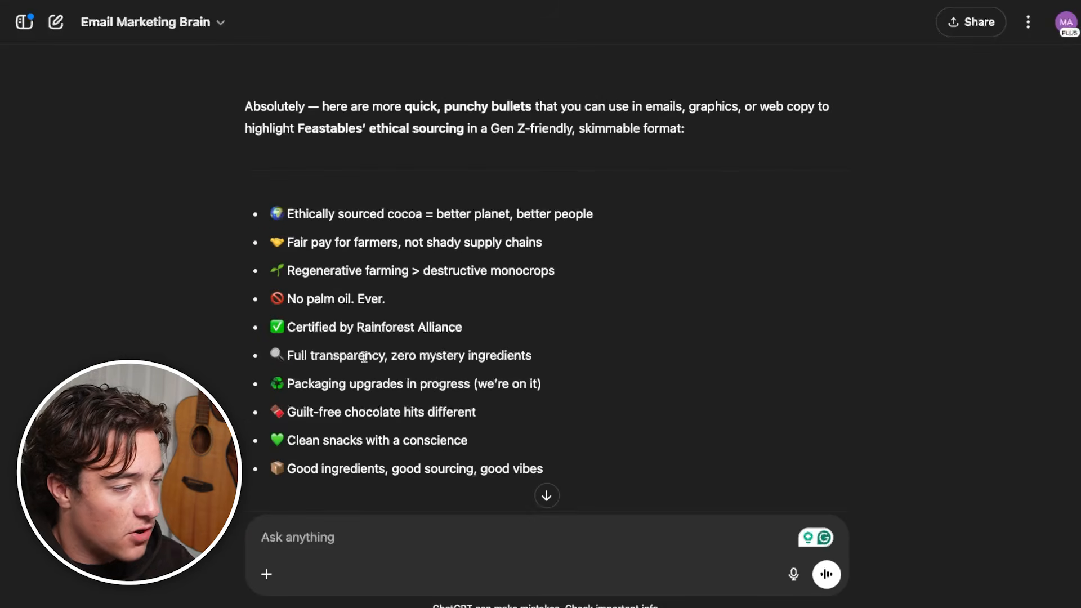
pyautogui.scroll(-1, 496, 422)
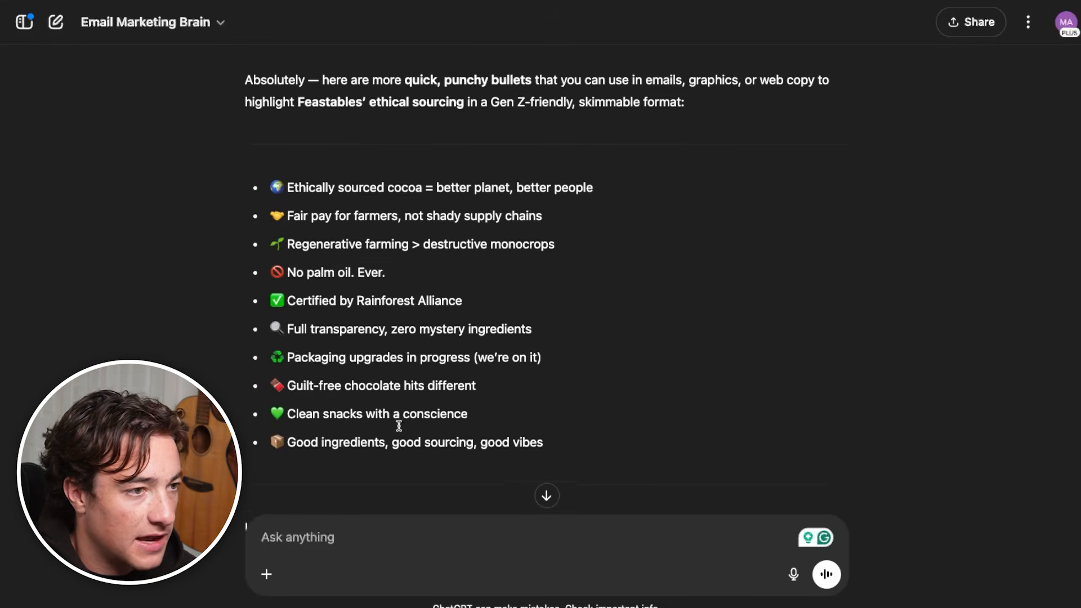
# Insert the "What Ethical Sourcing Means at Feastables" subheading and its five bullets under the bridge headline, removing extra blank lines
pyautogui.scroll(3, 498, 428)
pyautogui.scroll(-3, 499, 433)
pyautogui.scroll(1, 499, 433)
pyautogui.scroll(5, 500, 434)
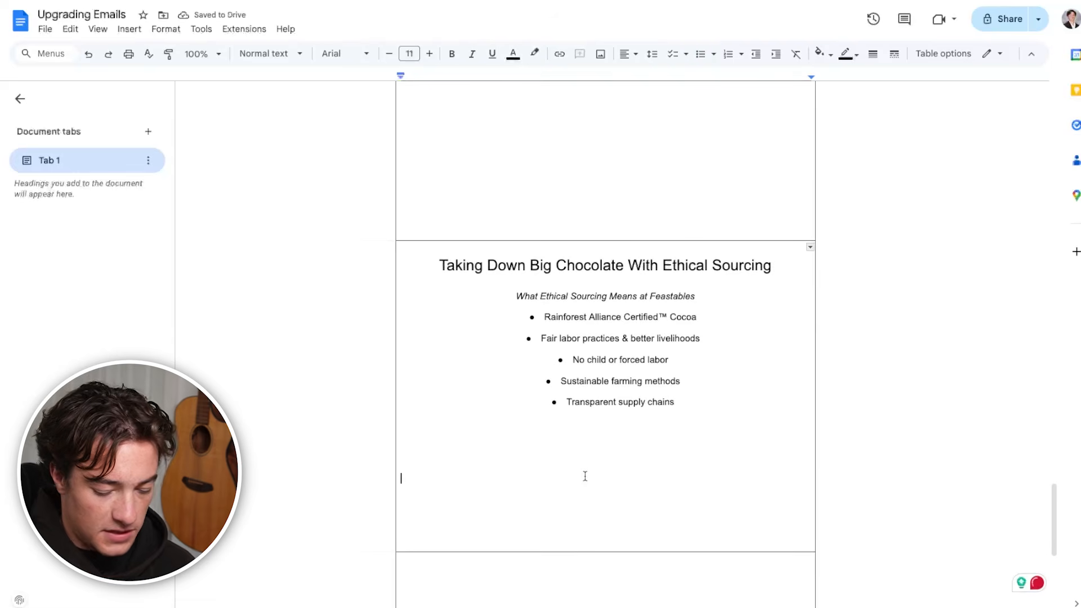
pyautogui.press('BackSpace')
pyautogui.press('BackSpace')
pyautogui.press('BackSpace')
pyautogui.press('BackSpace')
pyautogui.press('BackSpace')
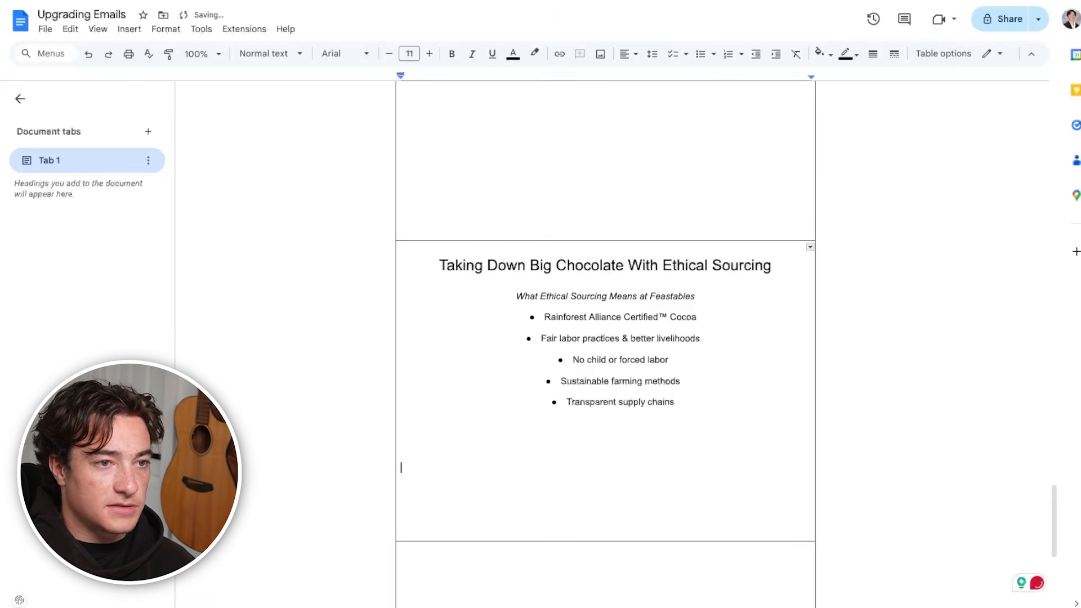
pyautogui.scroll(-1, 613, 422)
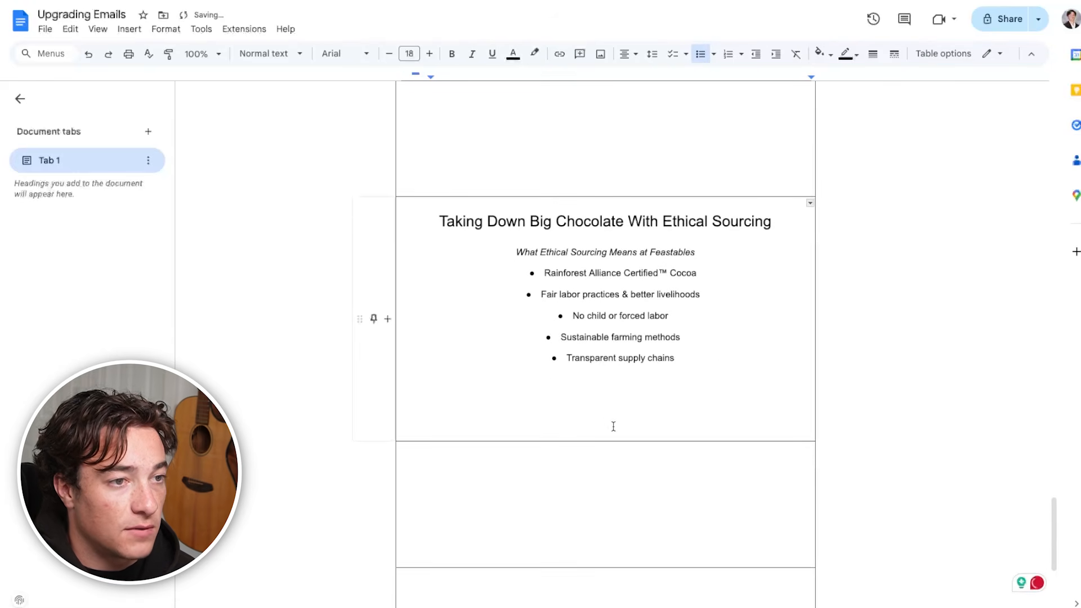
pyautogui.scroll(-2, 717, 369)
pyautogui.click(562, 293)
pyautogui.press('BackSpace')
# Add the centered line "Shop Below To Get Yours (your taste buds will thank you)" to the row below the bridge section
pyautogui.click(615, 319)
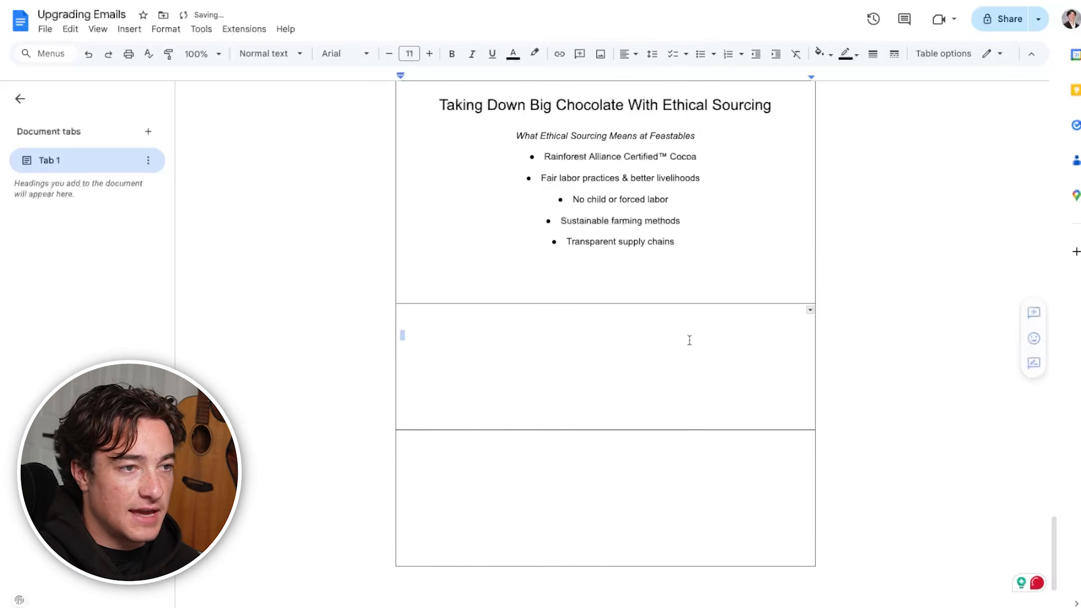
pyautogui.click(628, 53)
pyautogui.click(648, 79)
pyautogui.scroll(5, 383, 424)
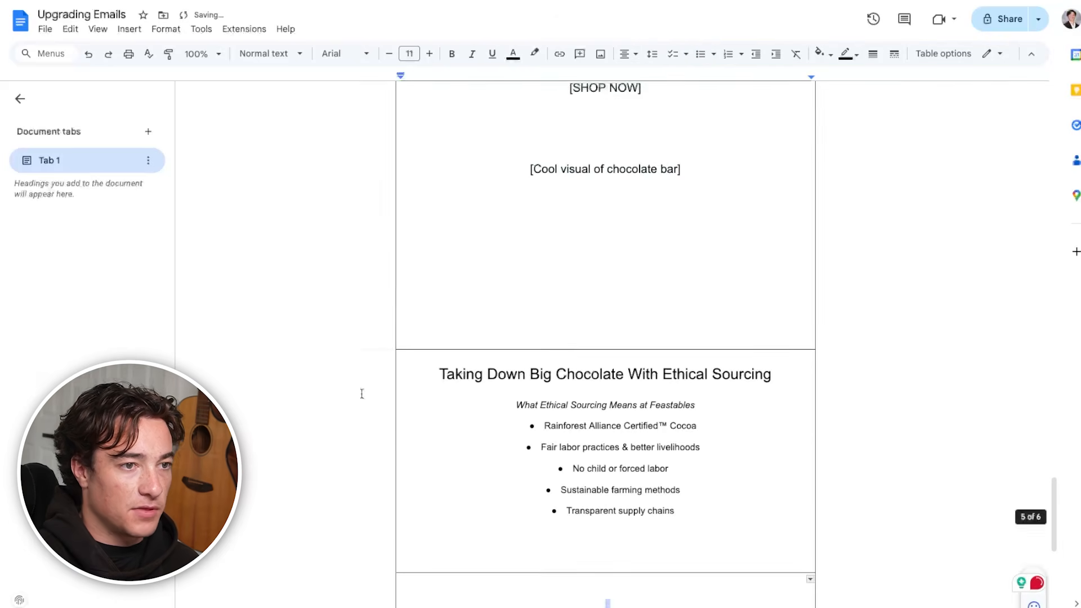
pyautogui.scroll(3, 699, 488)
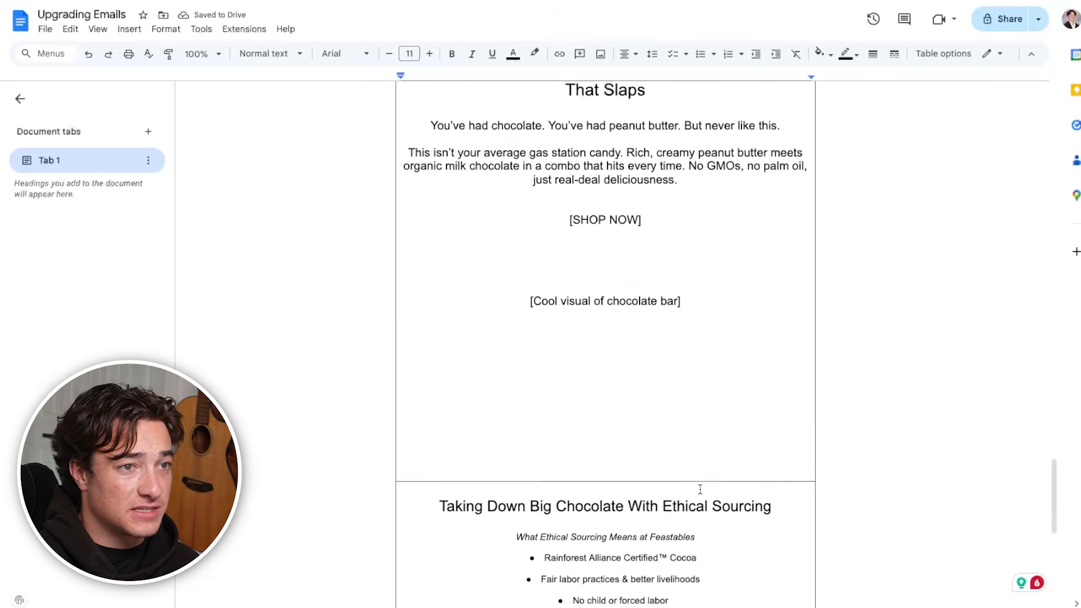
pyautogui.scroll(-8, 527, 318)
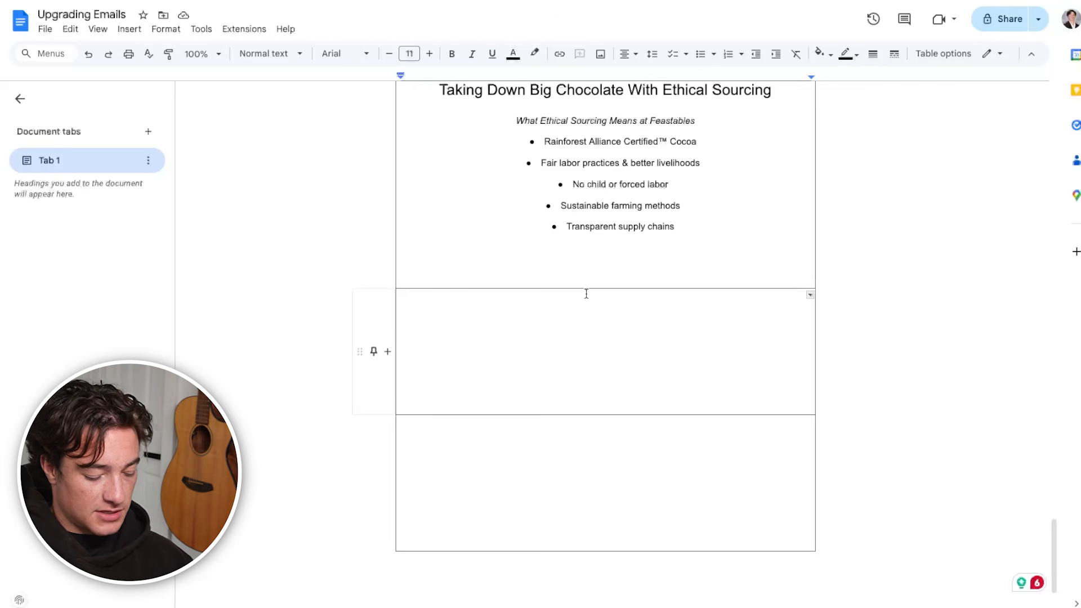
pyautogui.write('Shyop Below To Get Yours')
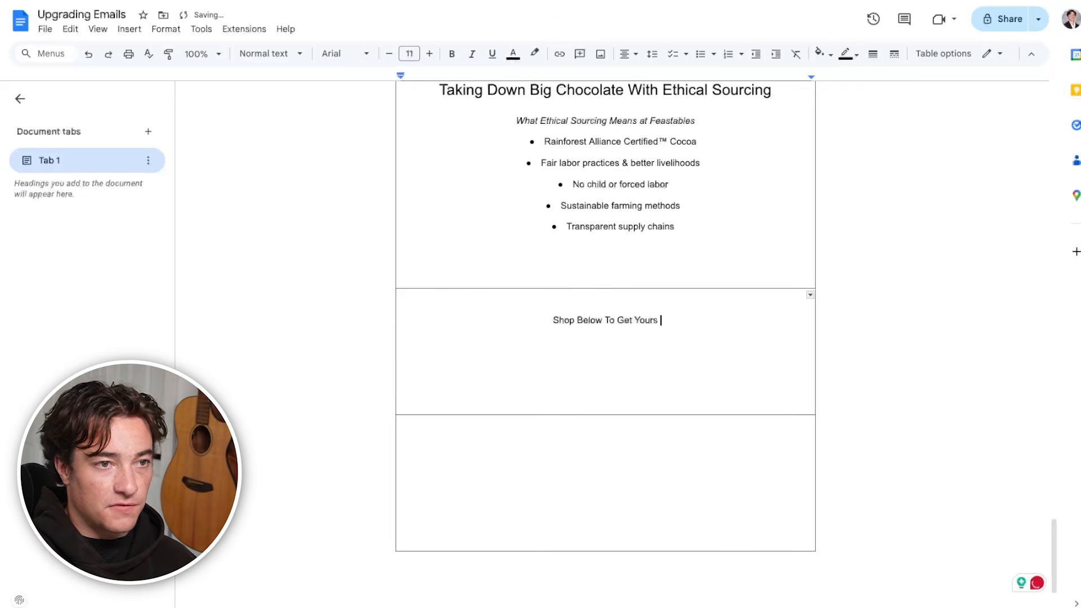
pyautogui.write('(your taste buds wit')
pyautogui.press('BackSpace')
pyautogui.write('ll thank you)')
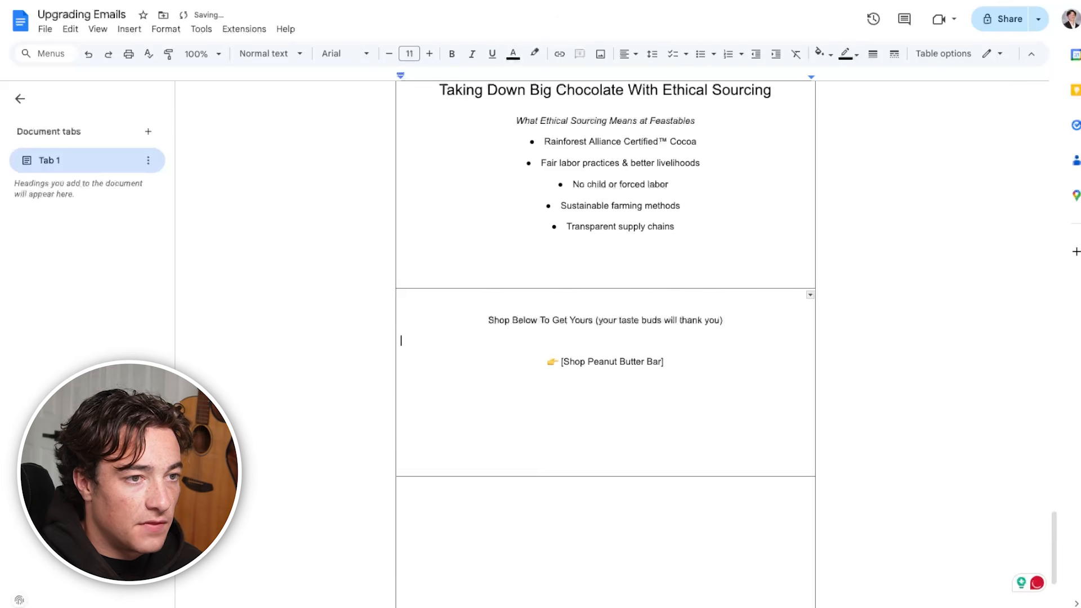
# Insert the call to action "👉 [Shop Peanut Butter Bar]" directly below the shop line and remove the surplus blank lines
pyautogui.press('BackSpace')
pyautogui.press('BackSpace')
pyautogui.press('BackSpace')
pyautogui.press('BackSpace')
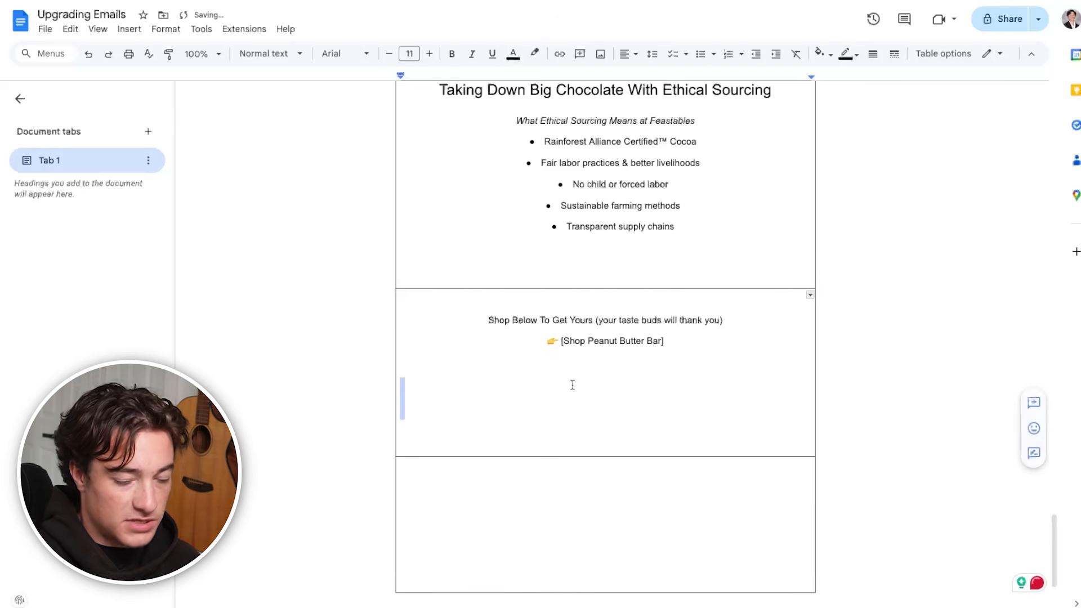
# Label the last row of the wireframe "Footer"
pyautogui.doubleClick(657, 440)
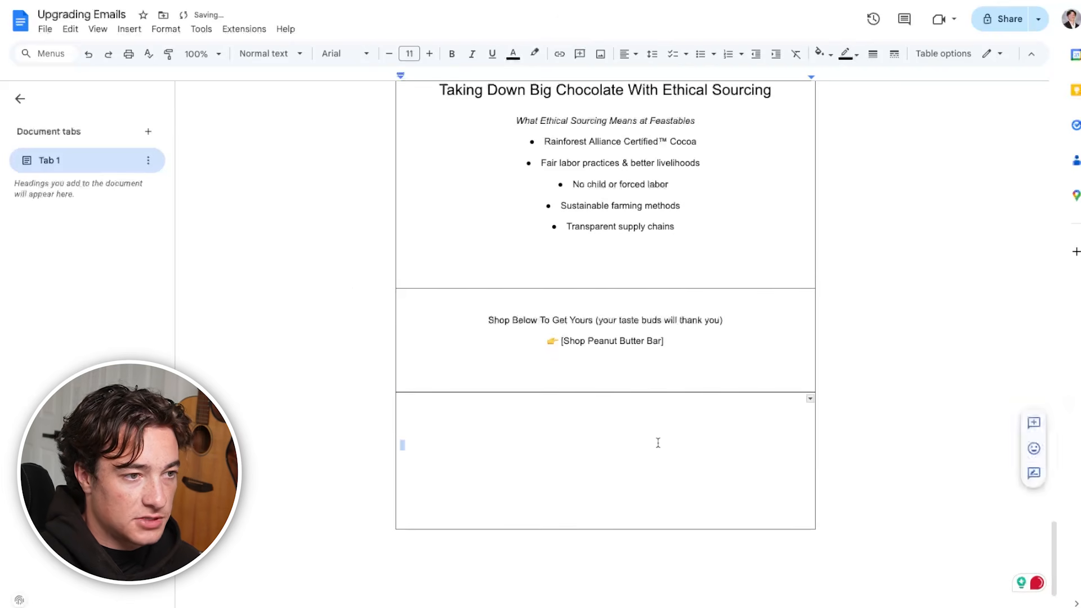
pyautogui.write('Footer')
# Proofread the Feastables hero copy and delete an extra blank line below the ethical sourcing bullets
pyautogui.scroll(2, 657, 443)
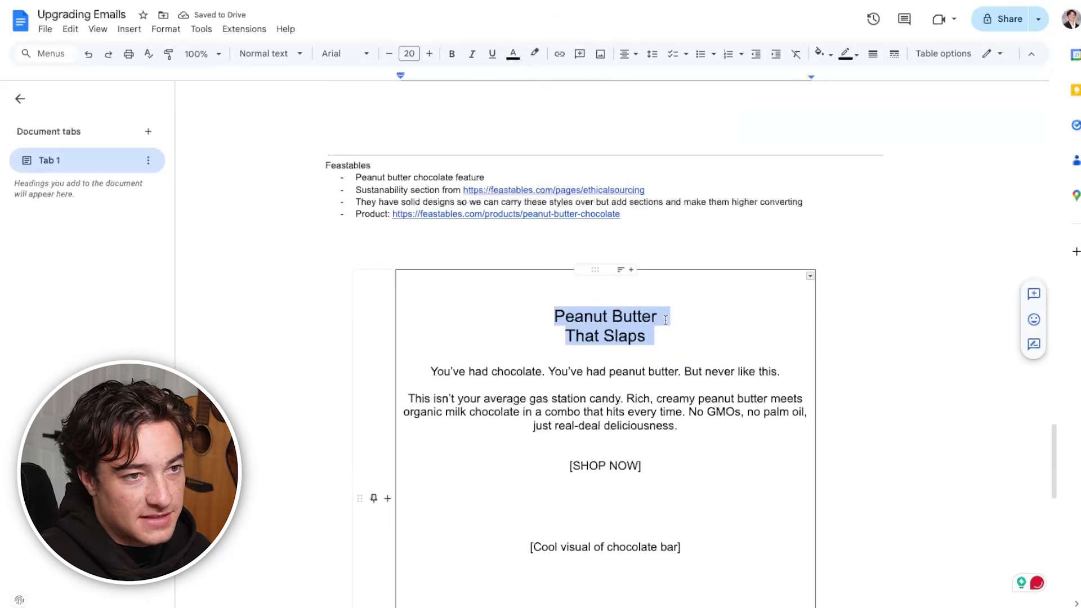
pyautogui.click(657, 316)
pyautogui.moveTo(431, 371); pyautogui.dragTo(731, 373)
pyautogui.scroll(-2, 711, 463)
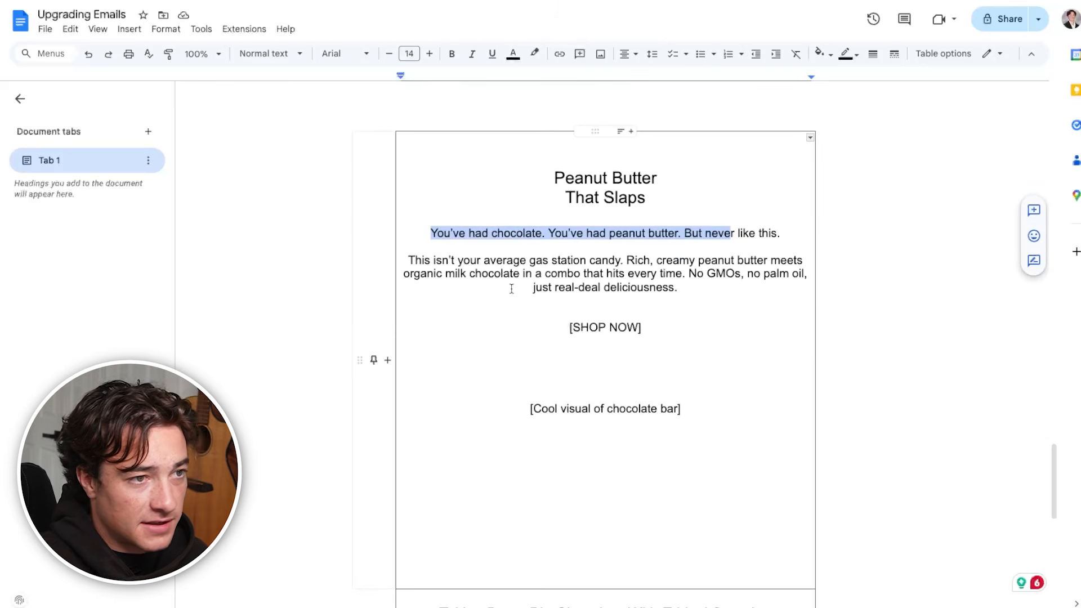
pyautogui.tripleClick(484, 274)
pyautogui.scroll(-3, 612, 457)
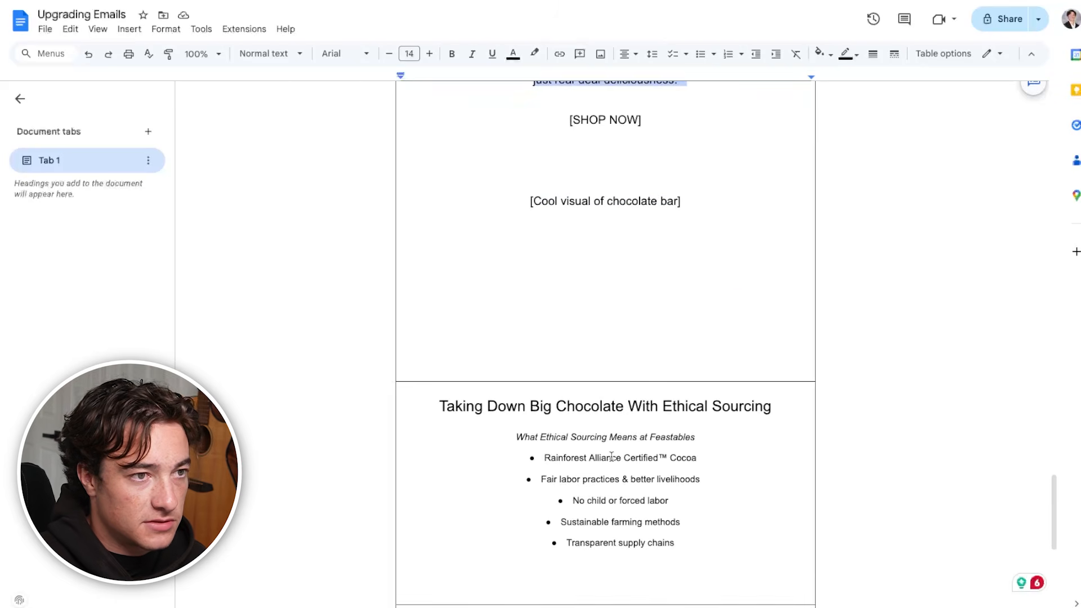
pyautogui.scroll(-4, 611, 458)
pyautogui.click(645, 329)
pyautogui.press('Delete')
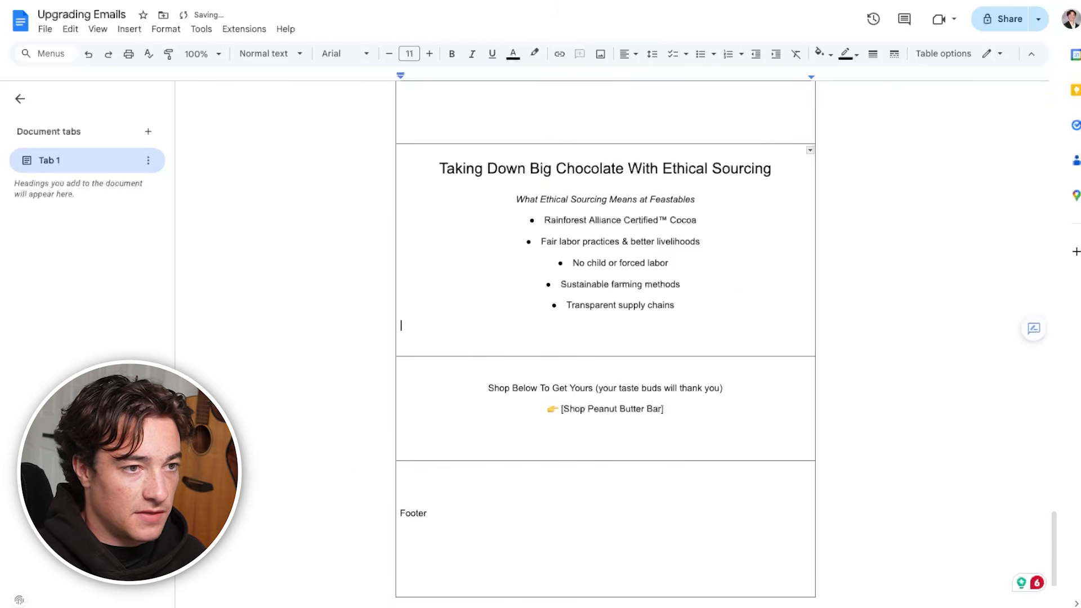
# Look back over the drafted email wireframes, from the Feastables sections up to the Calvin Klein hero
pyautogui.scroll(3, 662, 455)
pyautogui.scroll(-6, 654, 473)
pyautogui.scroll(20, 655, 473)
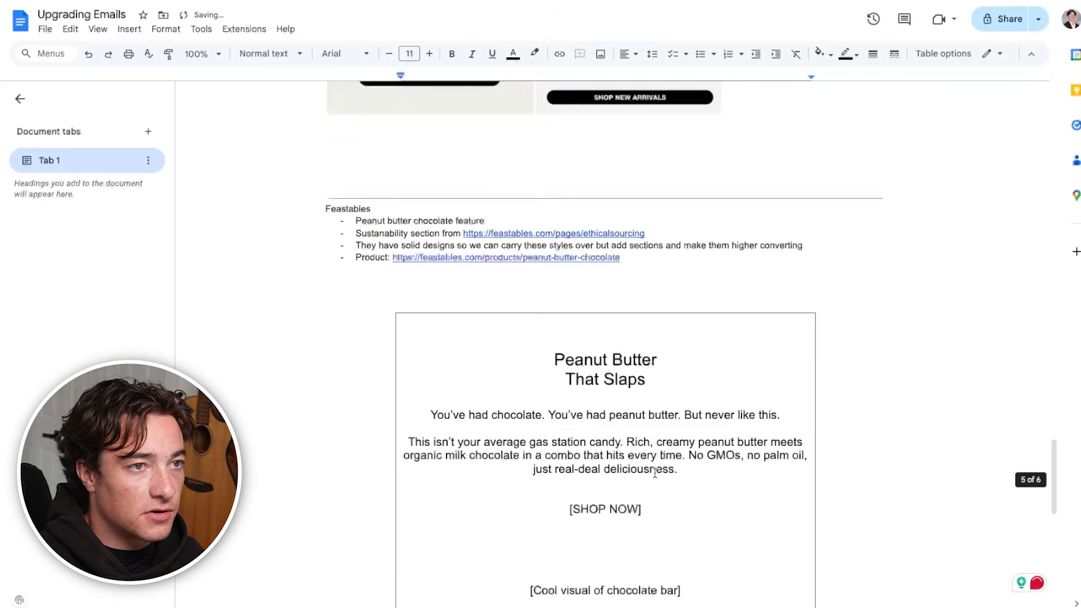
pyautogui.scroll(15, 655, 473)
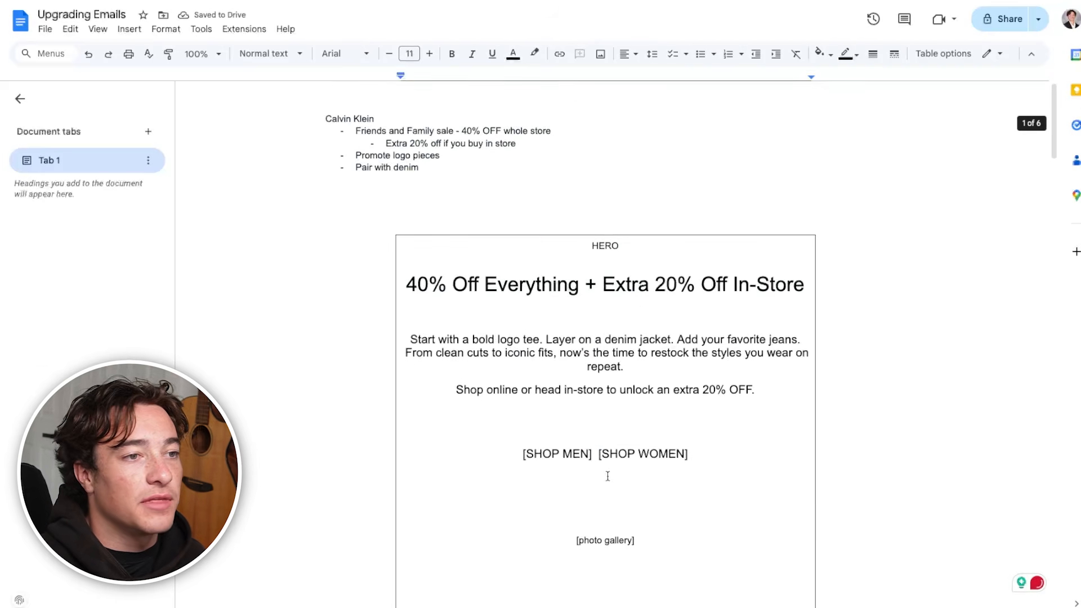
pyautogui.scroll(-6, 606, 475)
pyautogui.scroll(-7, 608, 477)
pyautogui.scroll(11, 607, 475)
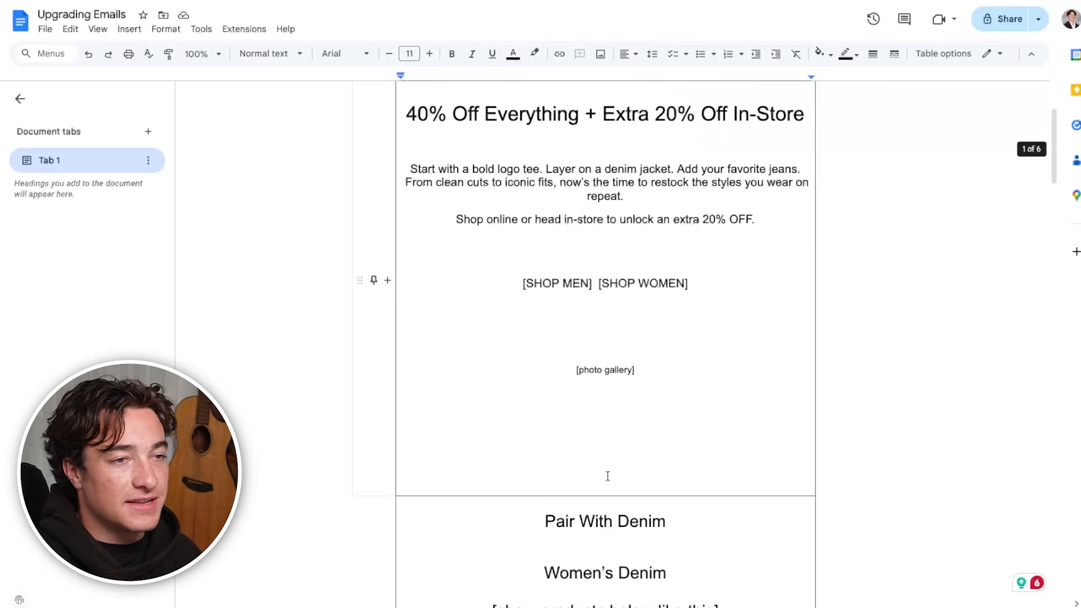
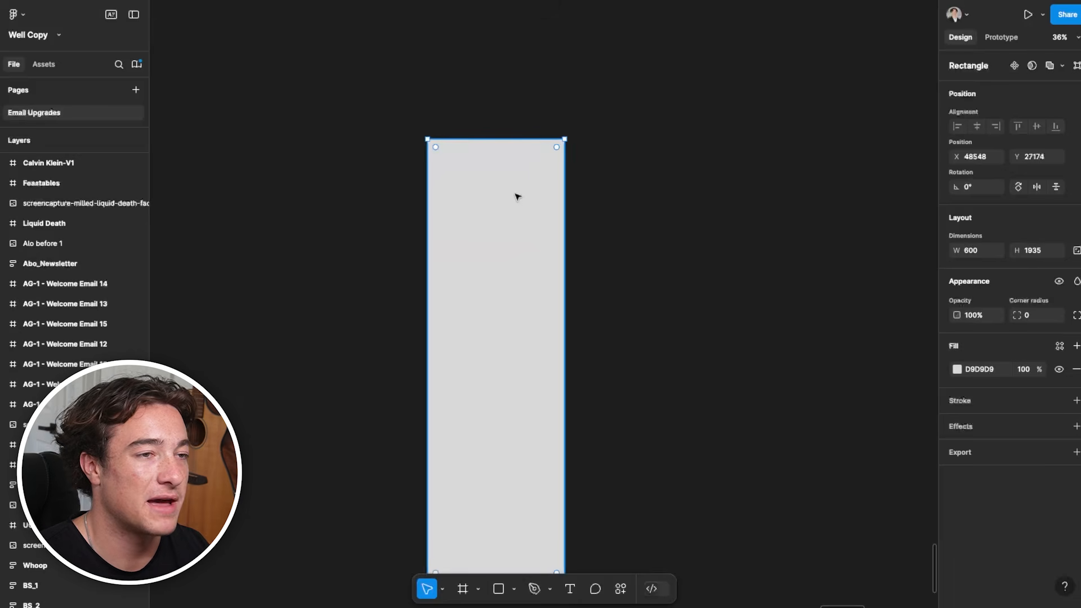
# Paste the screenshot of the peanut butter email wireframe onto the canvas, to the right of the grey rectangle
pyautogui.press('super+v')
pyautogui.moveTo(648, 288); pyautogui.dragTo(702, 247)
pyautogui.scroll(4, 691, 213)
pyautogui.scroll(2, 726, 219)
pyautogui.moveTo(466, 265); pyautogui.dragTo(583, 240)
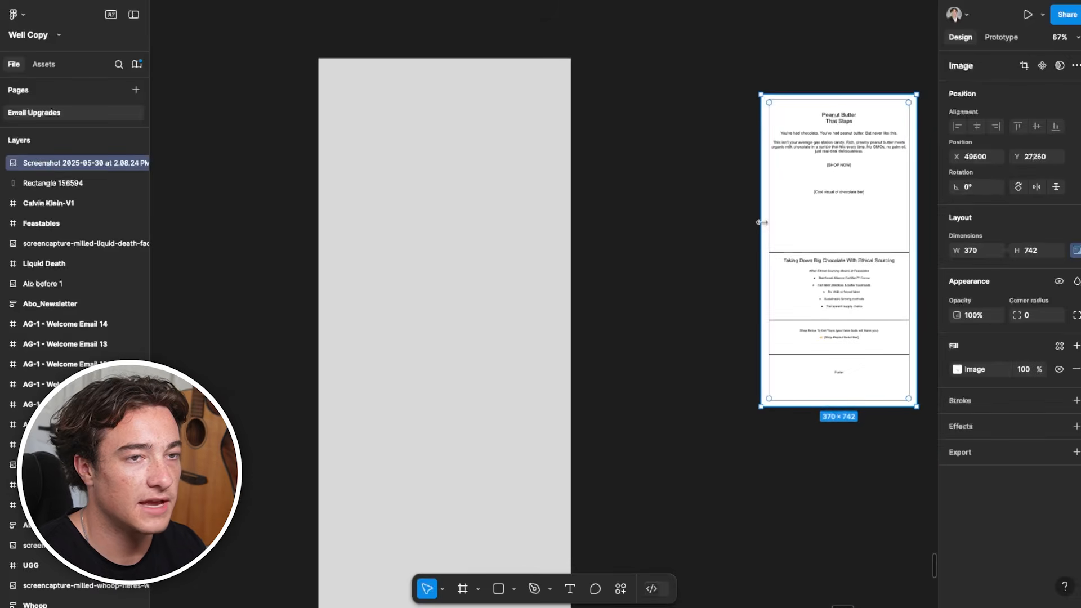
pyautogui.moveTo(732, 220); pyautogui.dragTo(700, 225)
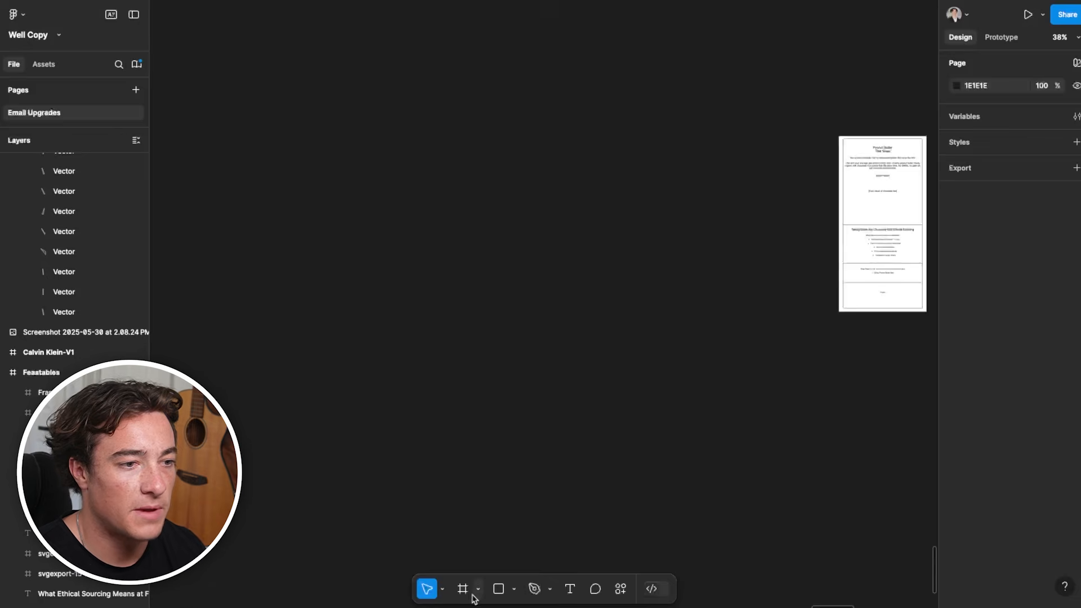
# Replace the grey rectangle with a white frame of about 601 × 1438 named "Feastables Email" beside the wireframe
pyautogui.click(462, 588)
pyautogui.moveTo(555, 115); pyautogui.dragTo(698, 456)
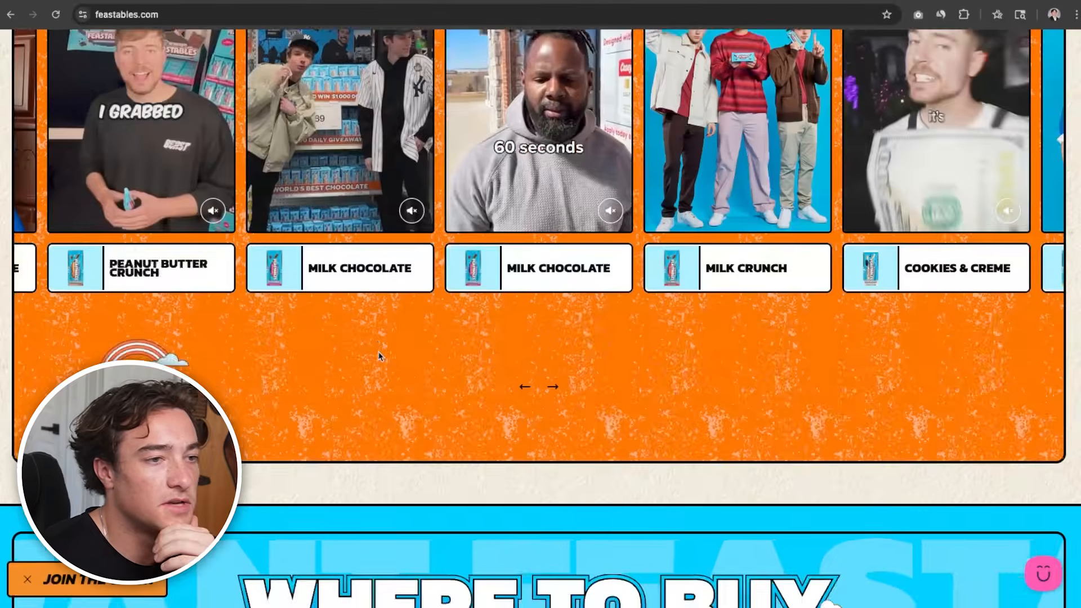
# Switch to feastables.com and examine the footer, homepage hero, chocolate range and sunburst background for the brand's visual style
pyautogui.scroll(-20, 499, 385)
pyautogui.scroll(-2, 498, 385)
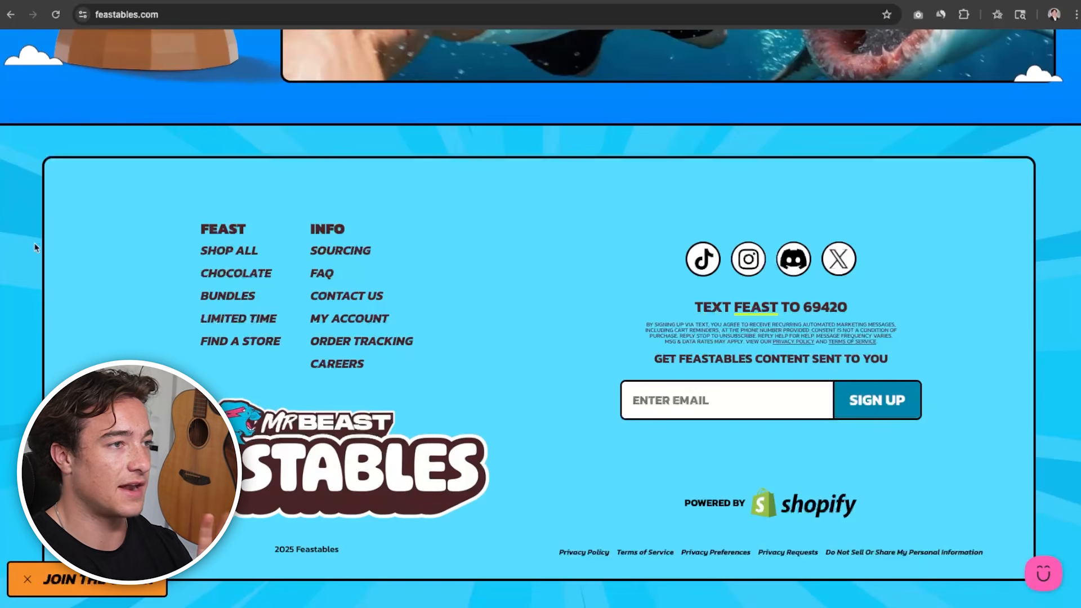
pyautogui.scroll(20, 39, 308)
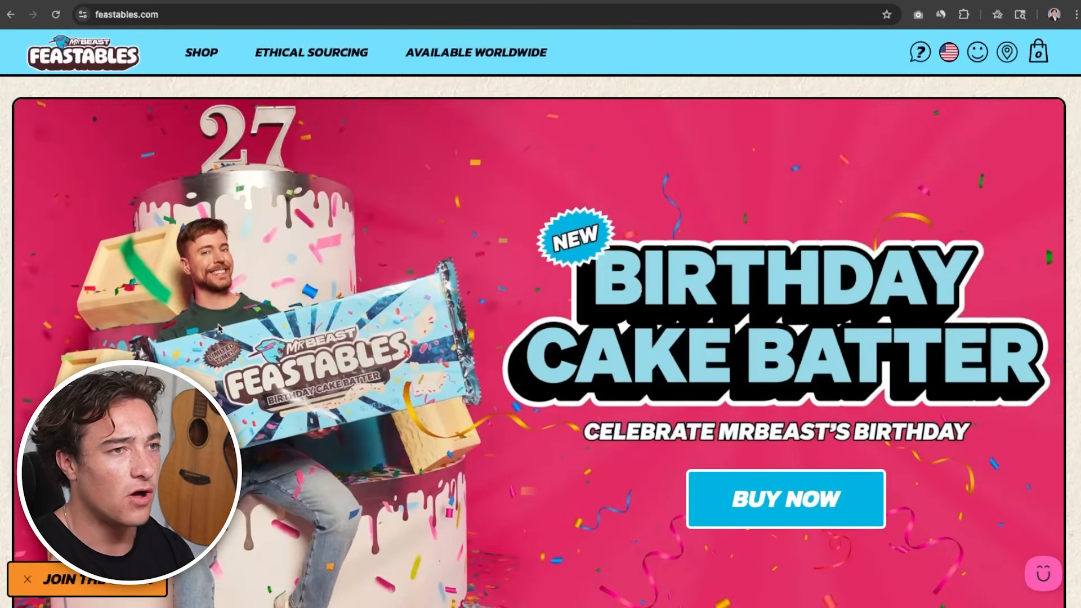
pyautogui.moveTo(213, 53)
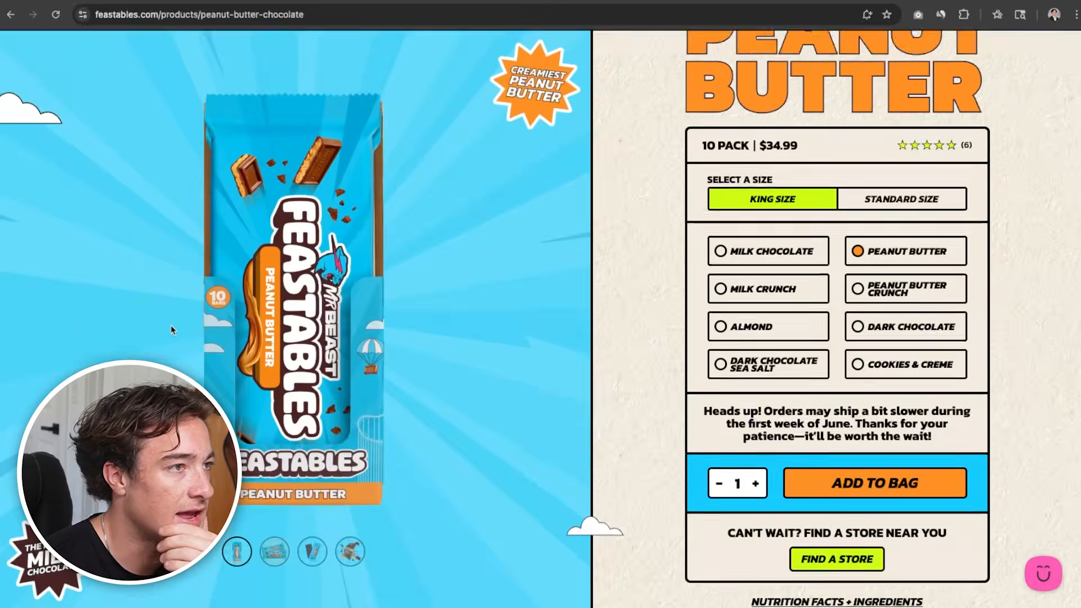
pyautogui.scroll(2, 140, 234)
pyautogui.rightClick(139, 234)
pyautogui.click(491, 291)
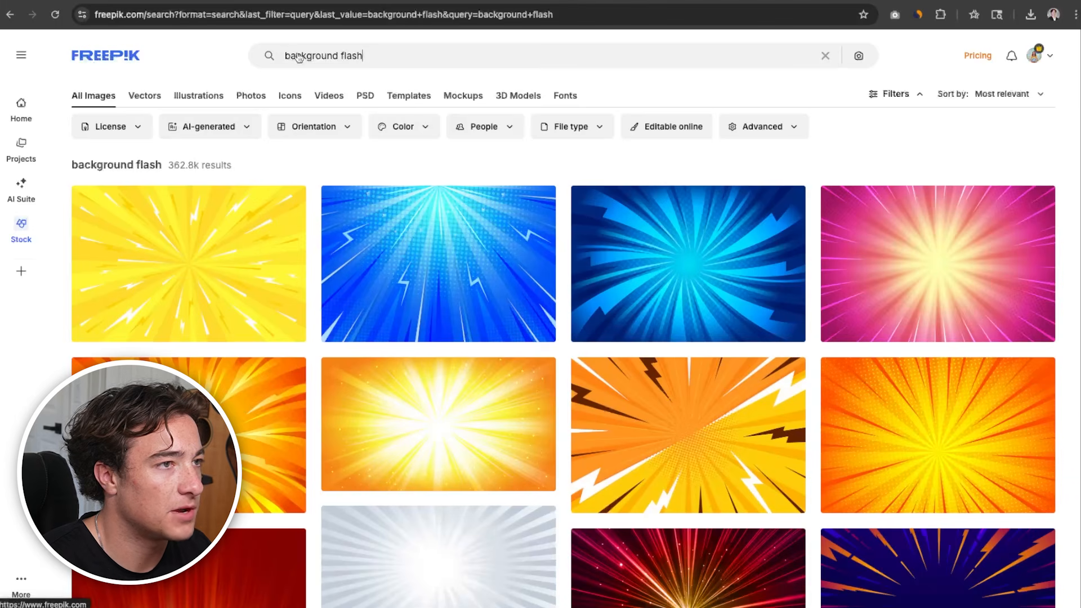
# Browse Freepik's "background flash" results for a sunburst background that suits the Feastables email
pyautogui.scroll(-8, 443, 191)
pyautogui.scroll(8, 443, 191)
pyautogui.scroll(-4, 443, 192)
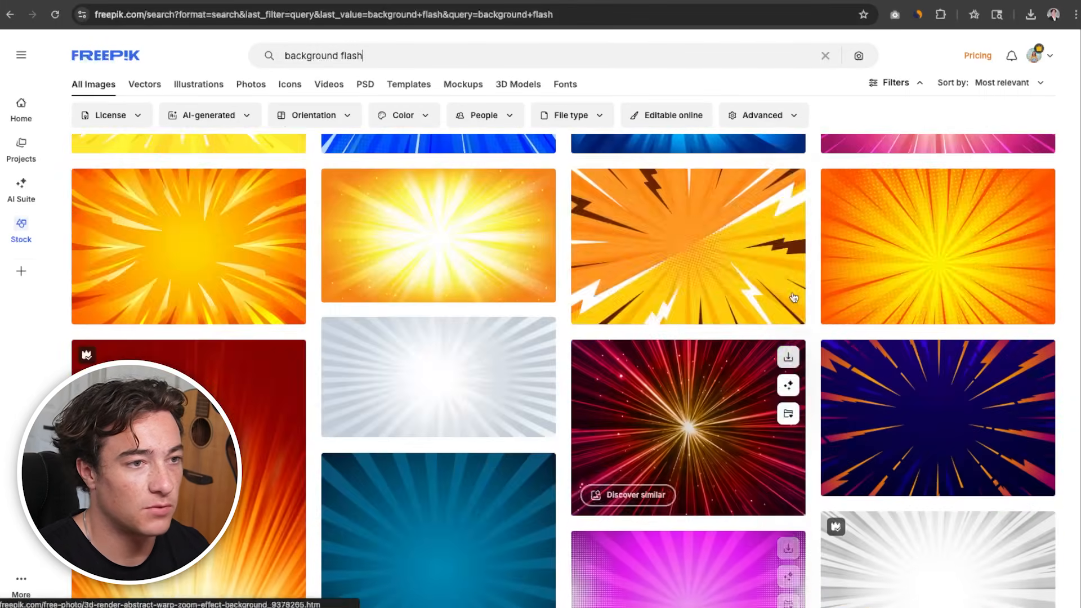
pyautogui.scroll(-1, 788, 299)
pyautogui.scroll(4, 455, 314)
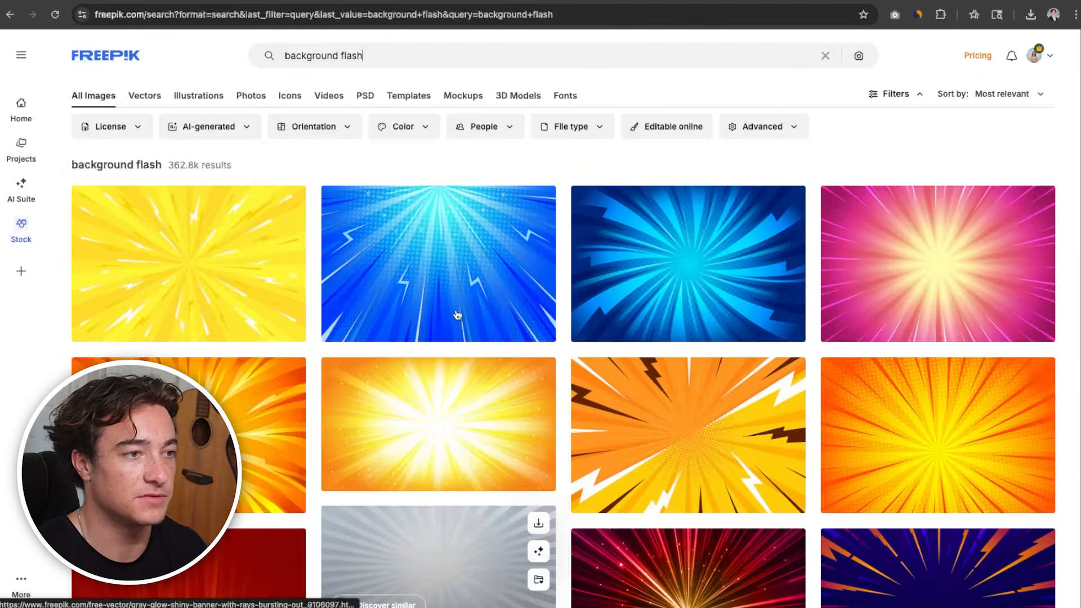
pyautogui.scroll(-15, 487, 402)
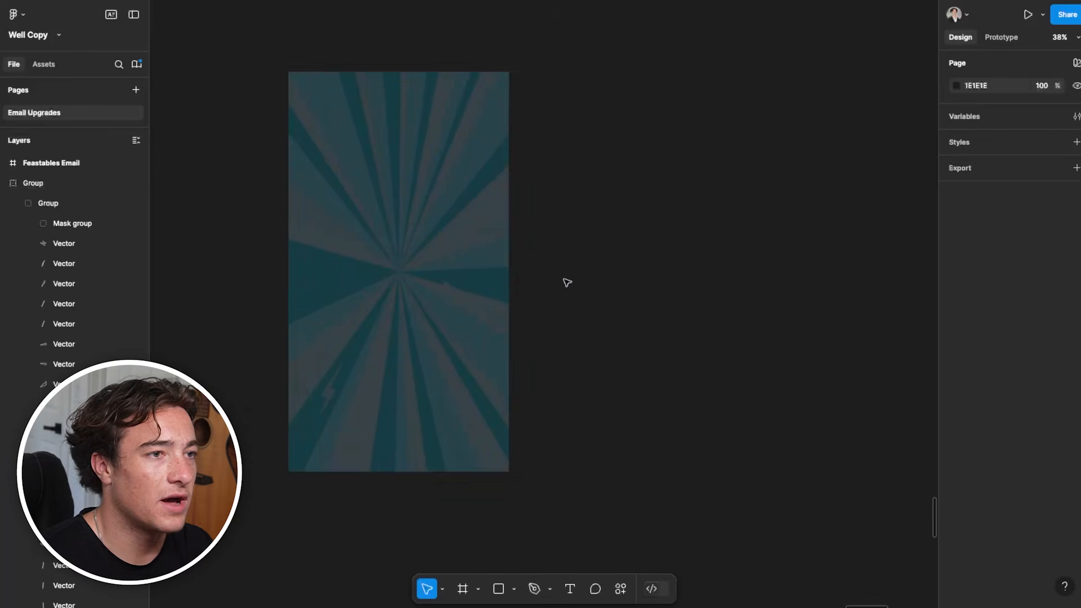
pyautogui.scroll(-5, 615, 437)
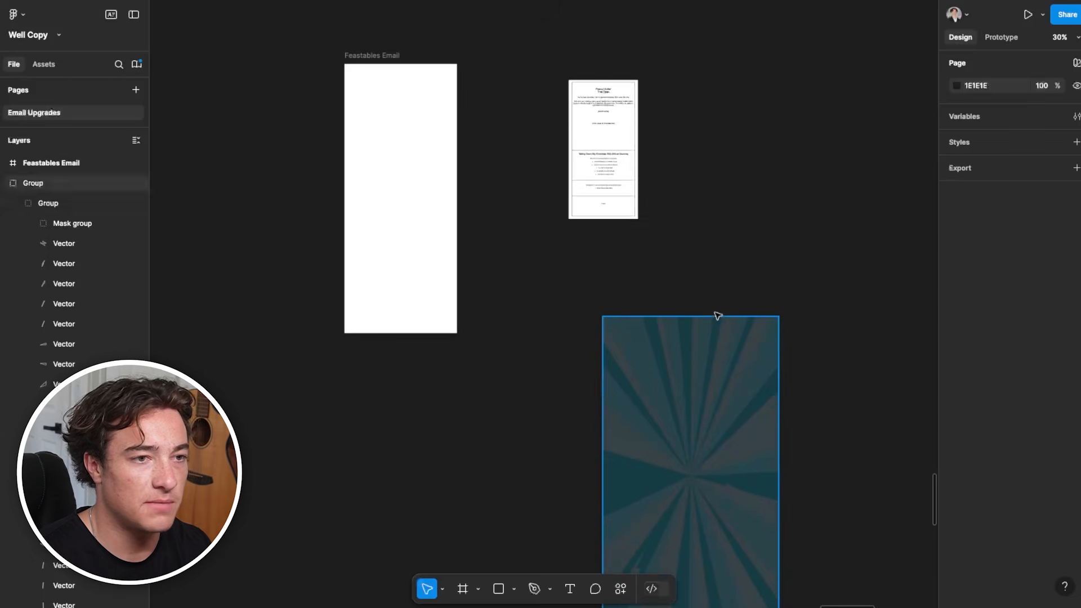
# Place the blue sunburst group inside the Feastables Email frame so its rays fill the whole frame
pyautogui.moveTo(695, 421); pyautogui.dragTo(406, 121)
pyautogui.scroll(5, 414, 121)
pyautogui.scroll(-3, 450, 153)
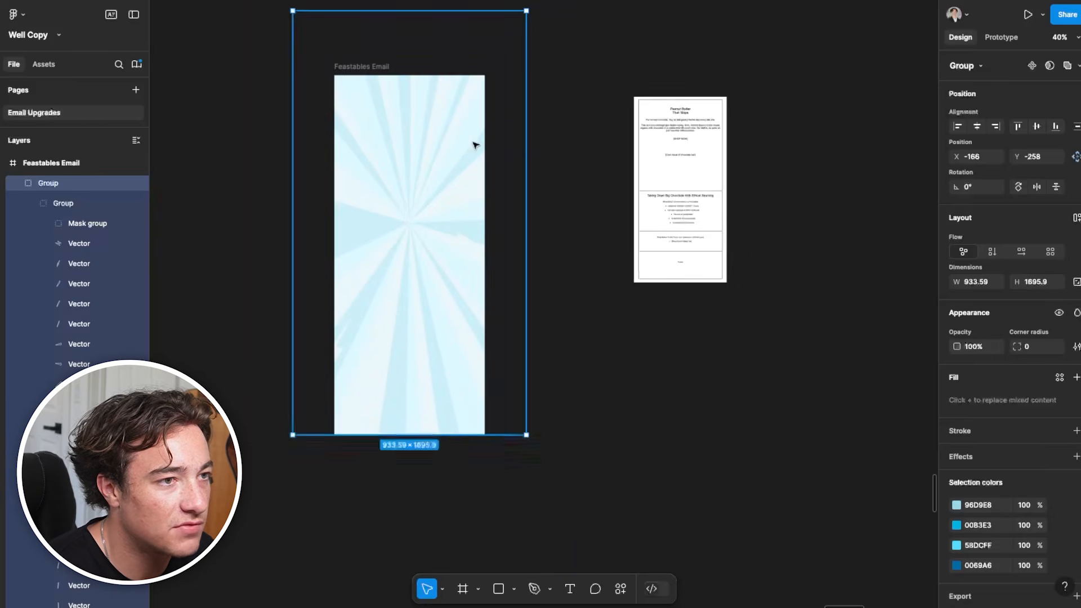
pyautogui.scroll(-2, 561, 199)
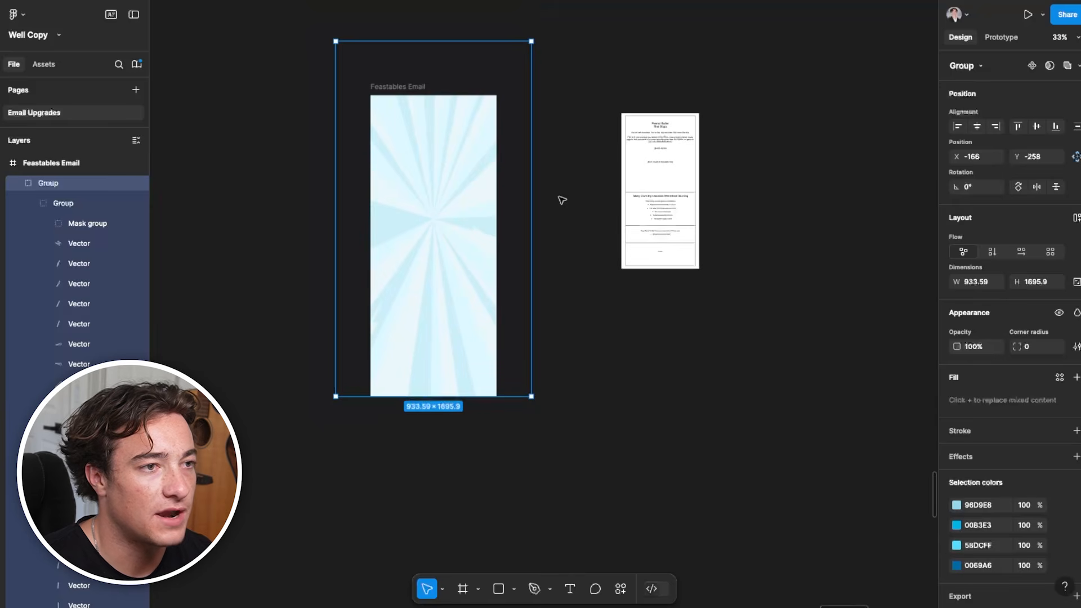
pyautogui.click(600, 195)
pyautogui.scroll(2, 456, 198)
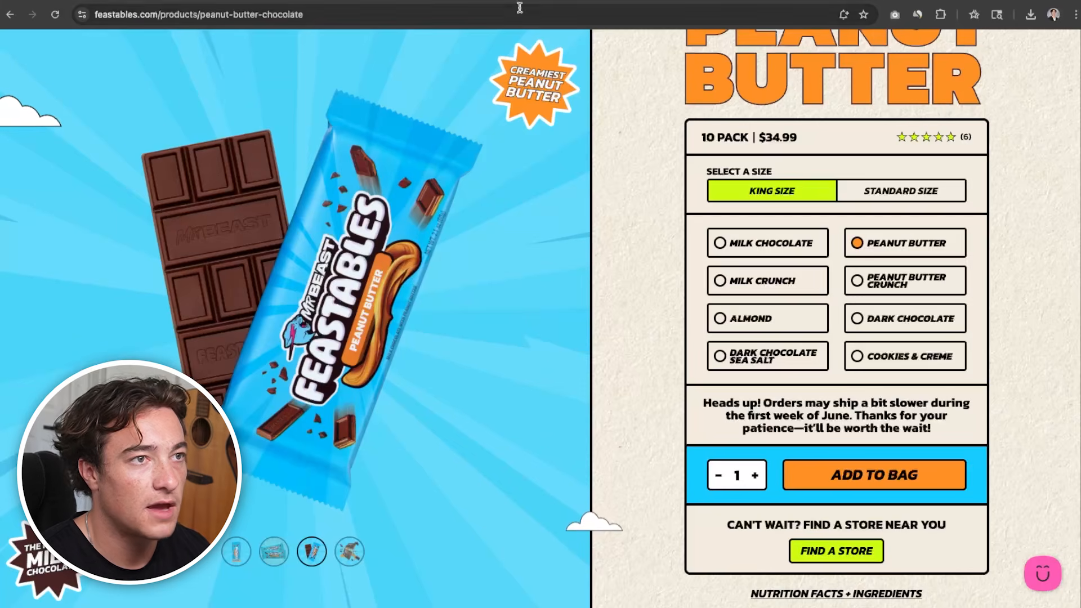
# Open imagecolorpicker.com in a new browser tab and pick the light blue from the Feastables product background
pyautogui.hotkey('ctrl', 't')
pyautogui.write('color f')
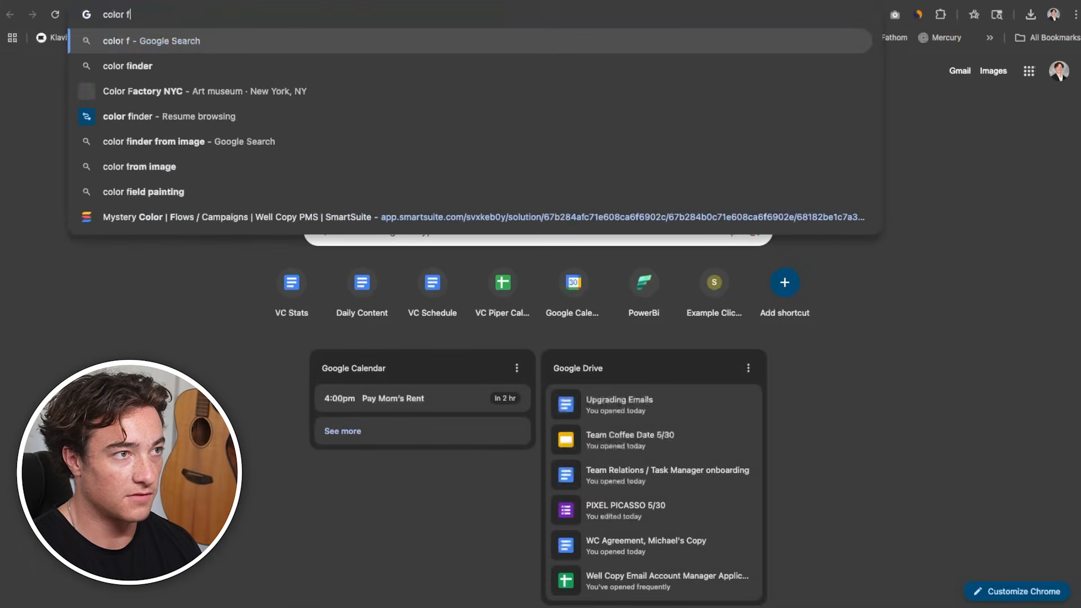
pyautogui.press('Return')
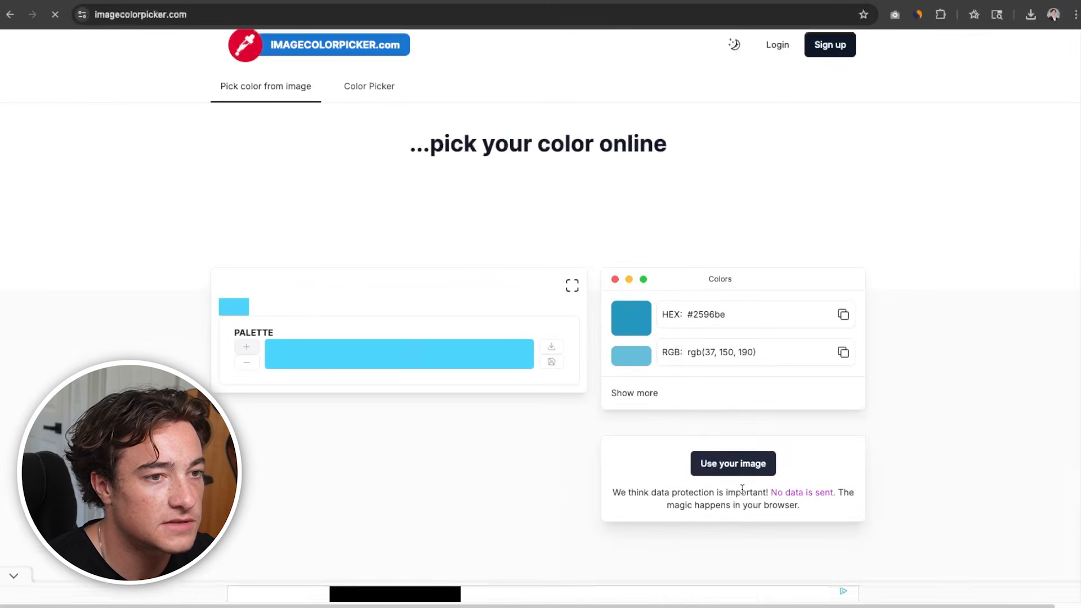
pyautogui.click(282, 356)
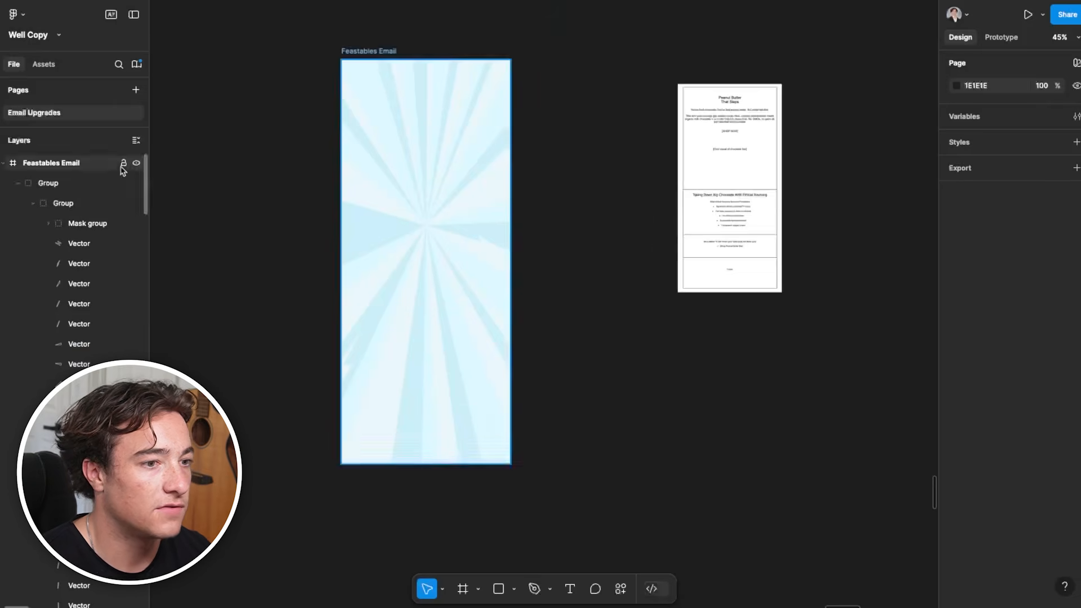
# Draw a rectangle with fill 4CD4F9 and fit it over the Feastables Email frame at about 599 × 1438
pyautogui.press('r')
pyautogui.moveTo(199, 84); pyautogui.dragTo(311, 387)
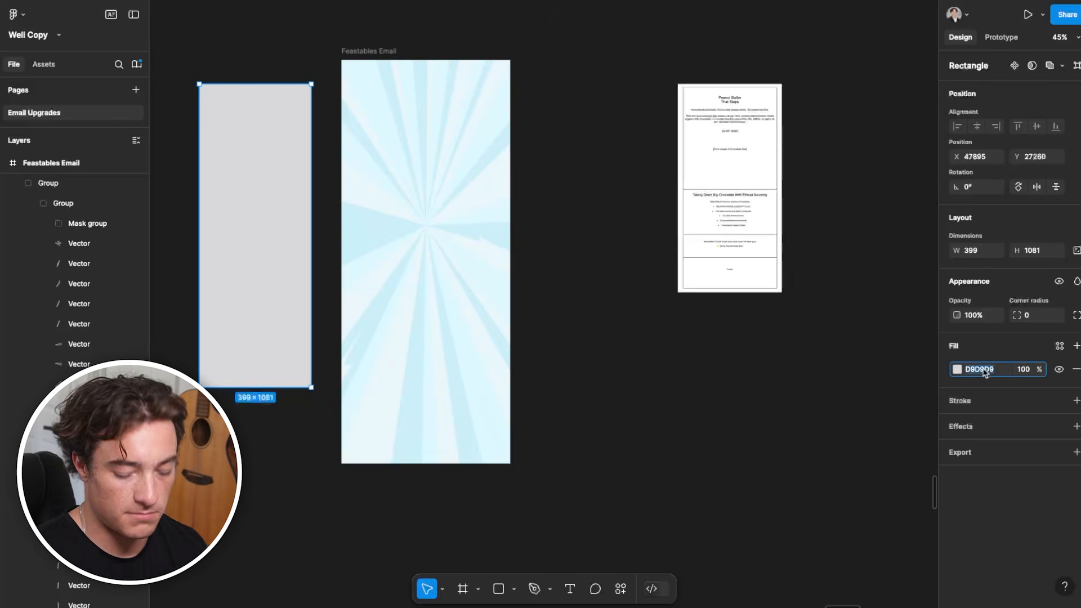
pyautogui.press('Return')
pyautogui.moveTo(240, 233); pyautogui.dragTo(381, 208)
pyautogui.moveTo(456, 363); pyautogui.dragTo(511, 464)
# Try sending the blue rectangle to the back of the Feastables Email frame
pyautogui.rightClick(462, 214)
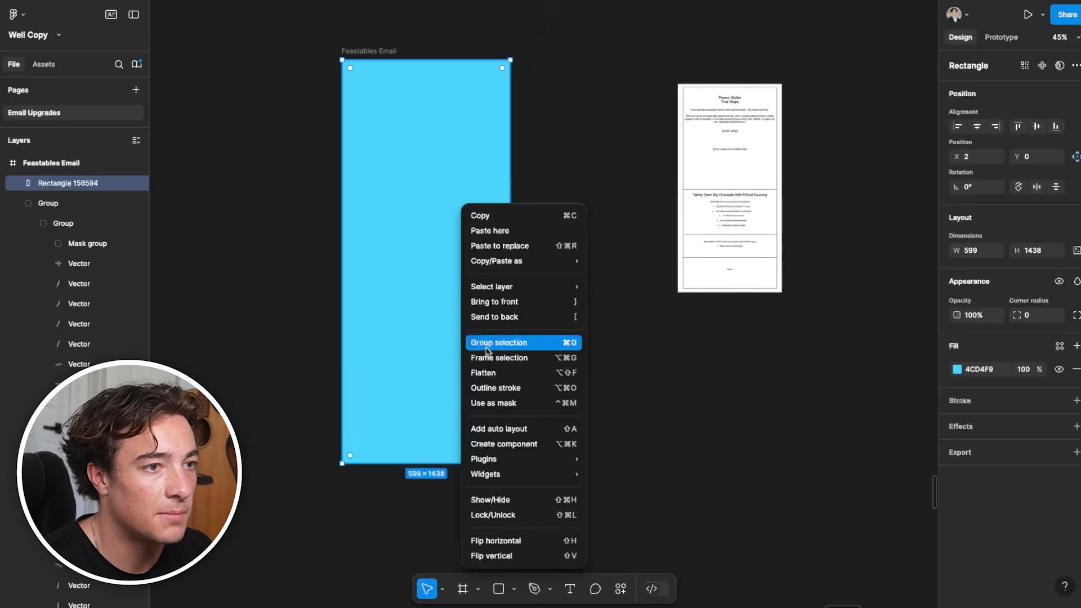
pyautogui.click(485, 317)
pyautogui.press('super+z')
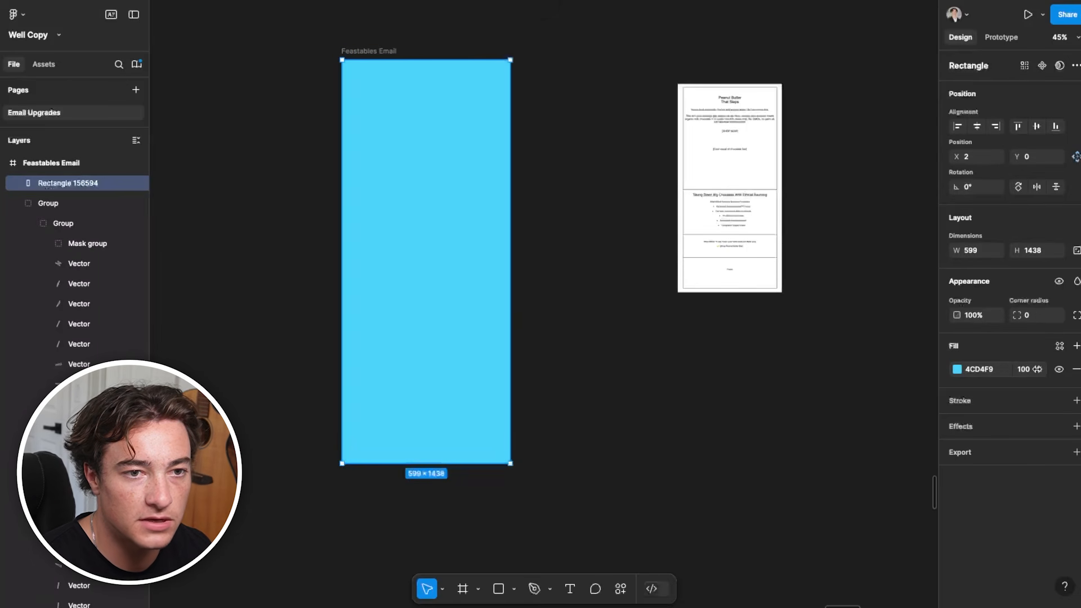
# Reduce the blue rectangle's fill opacity to 61% so the sunburst rays show through
pyautogui.click(957, 370)
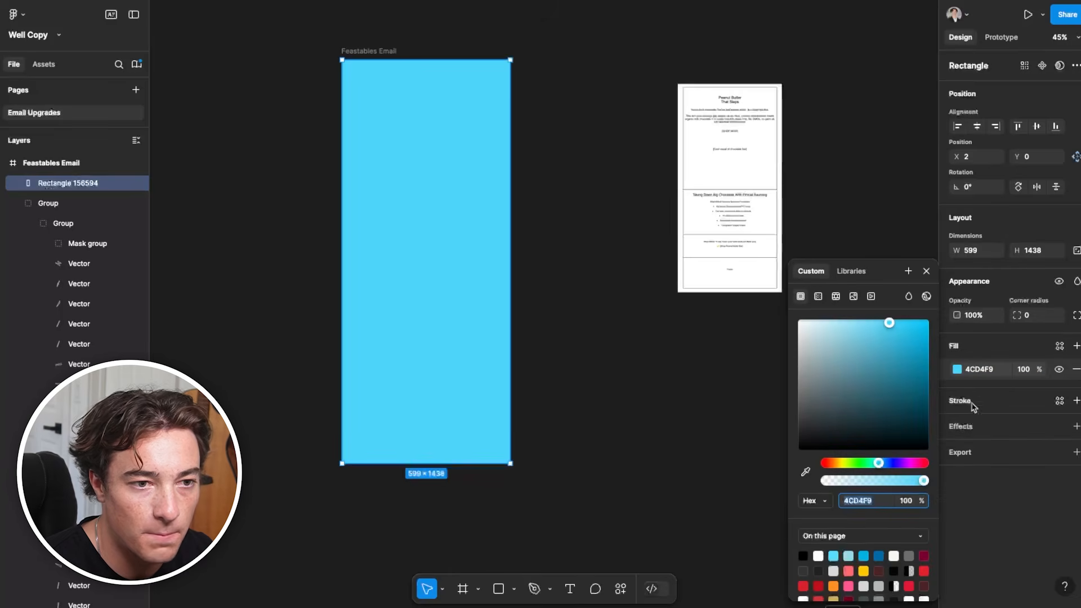
pyautogui.moveTo(923, 481); pyautogui.dragTo(879, 482)
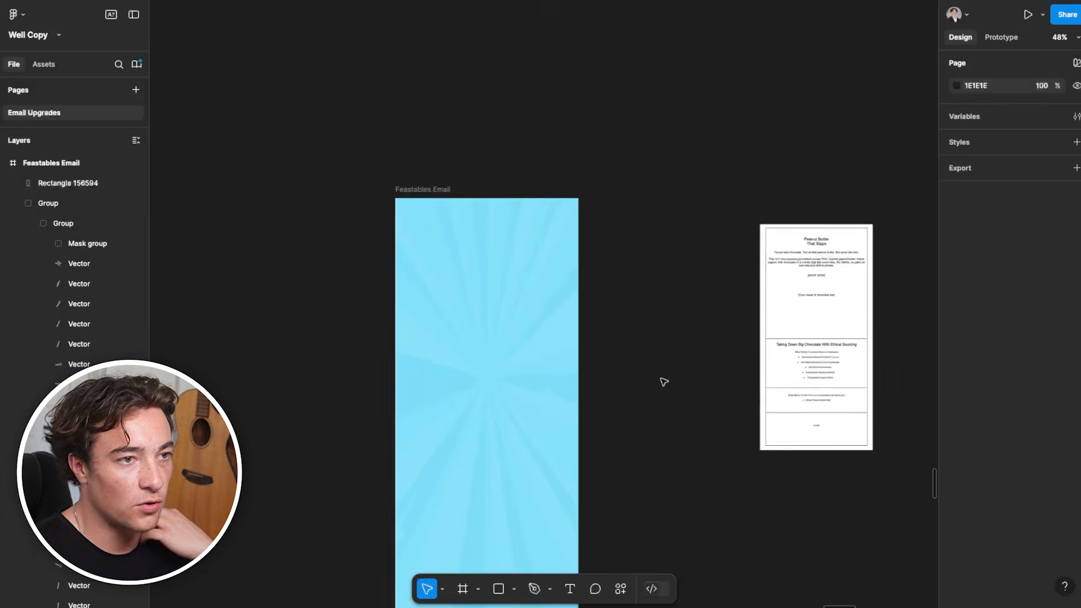
# Copy the Feastables logo from the earlier Feastables design and centre it at the top of the new email frame
pyautogui.scroll(-2, 656, 349)
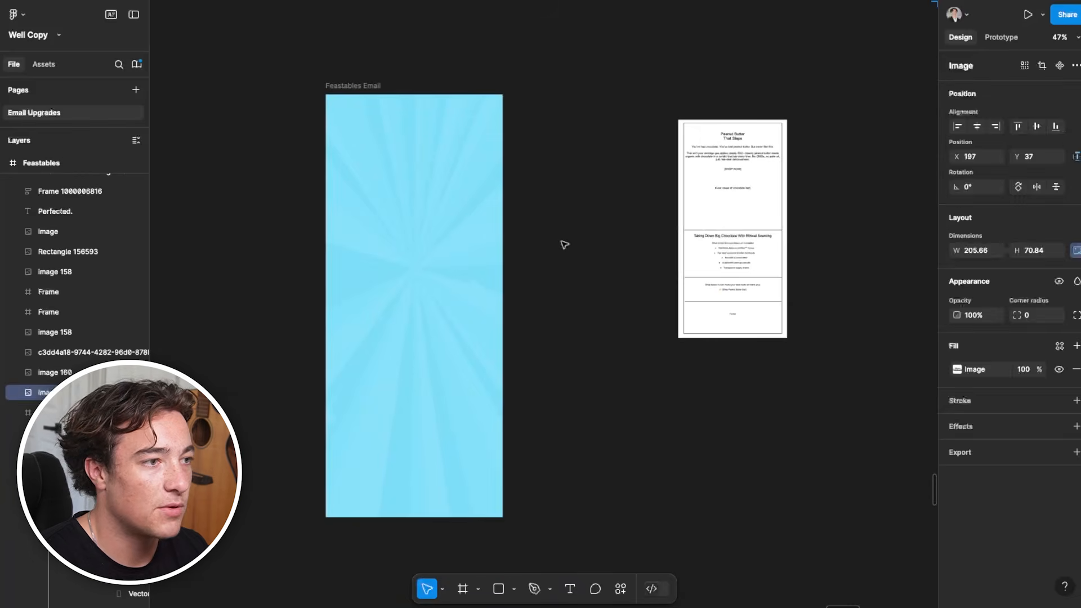
pyautogui.click(273, 248)
pyautogui.hotkey('ctrl', 'v')
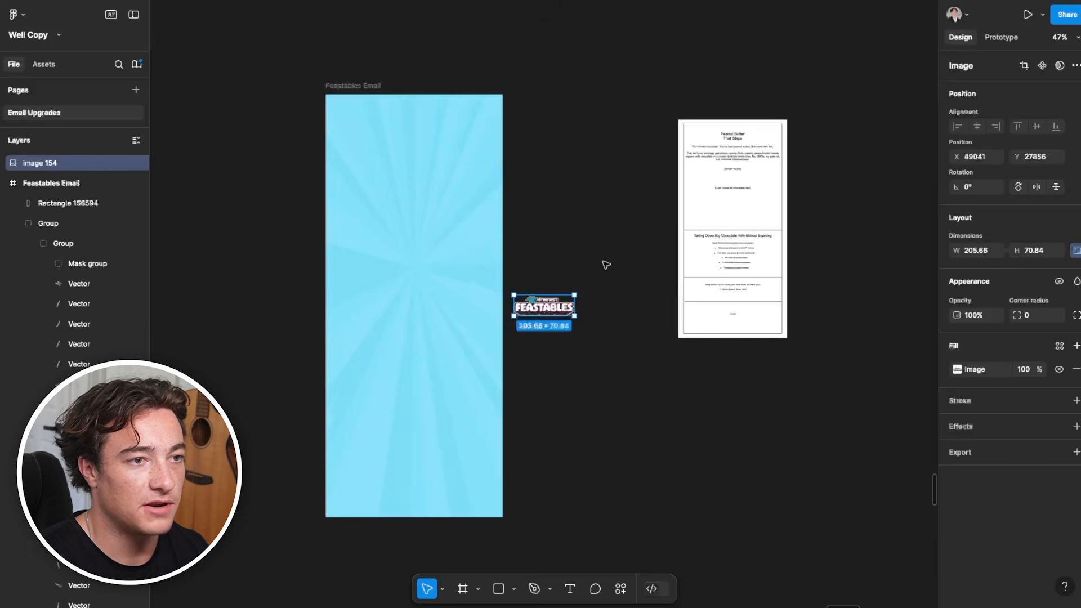
pyautogui.moveTo(561, 314); pyautogui.dragTo(431, 120)
pyautogui.scroll(5, 431, 119)
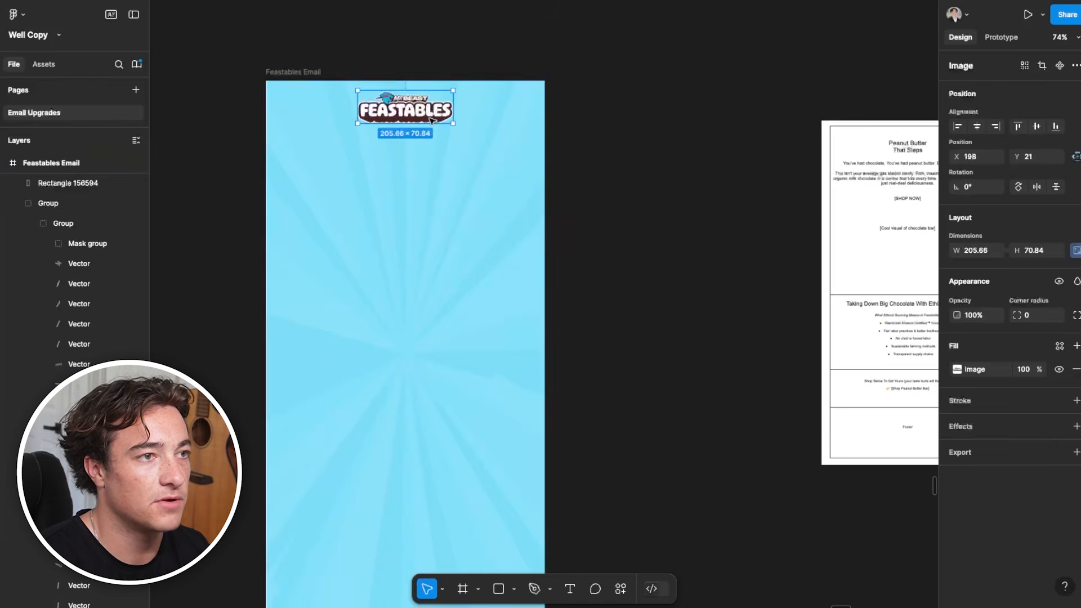
# Widen the blue overlay rectangle to 601 so it covers the frame's full width from X 0
pyautogui.scroll(2, 283, 132)
pyautogui.click(283, 132)
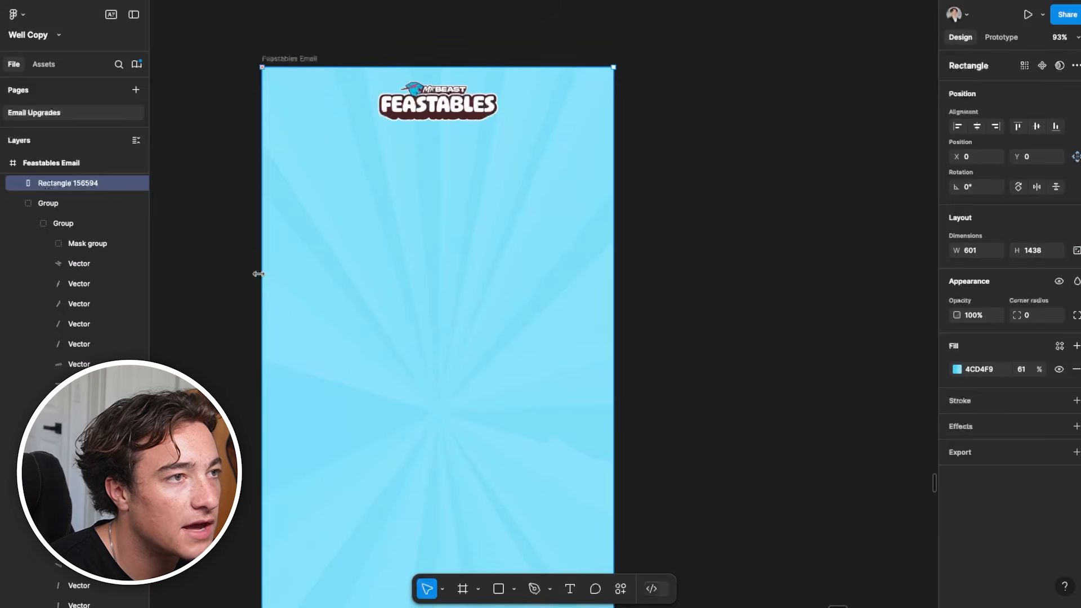
pyautogui.click(205, 232)
# Add the wireframe's headline "Peanut Butter That Slaps" on two lines below the logo, with its text center-aligned and the box centred
pyautogui.scroll(-10, 419, 189)
pyautogui.scroll(9, 511, 178)
pyautogui.moveTo(916, 190); pyautogui.dragTo(745, 163)
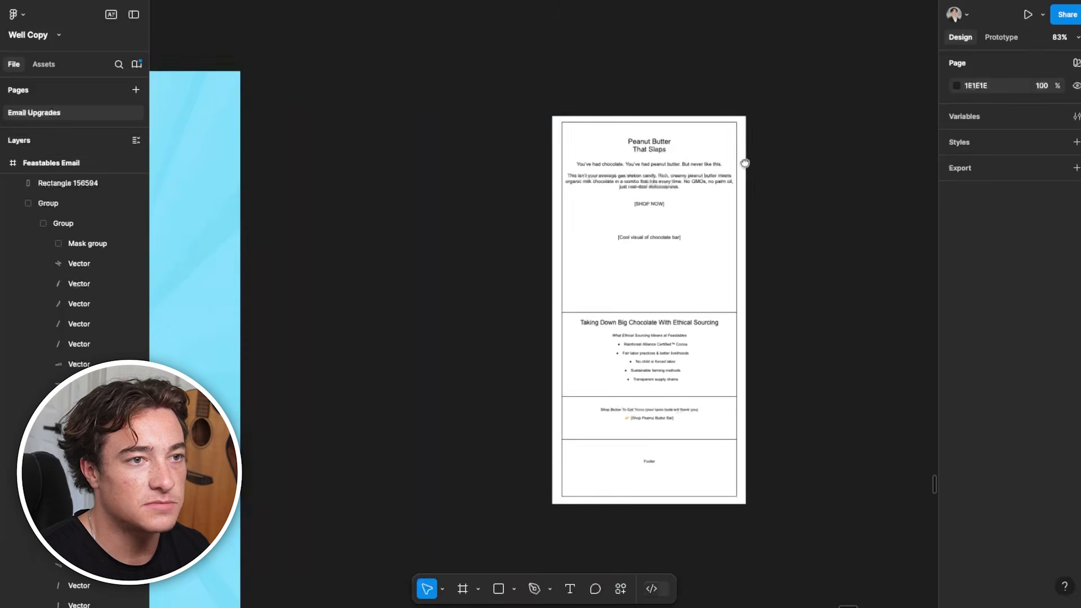
pyautogui.moveTo(656, 181); pyautogui.dragTo(734, 169)
pyautogui.moveTo(261, 173); pyautogui.dragTo(504, 147)
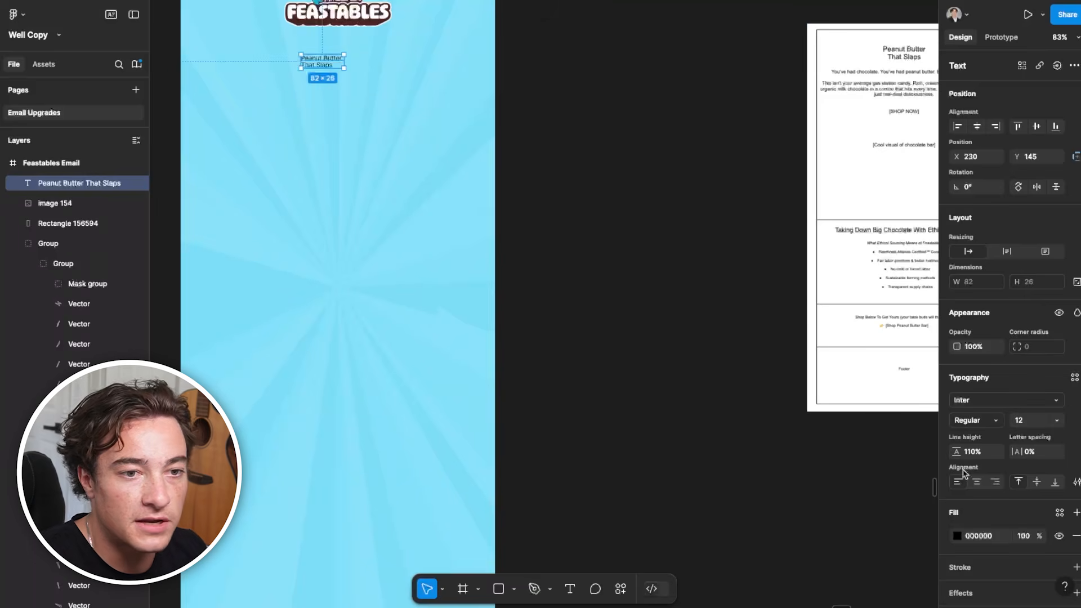
pyautogui.click(975, 482)
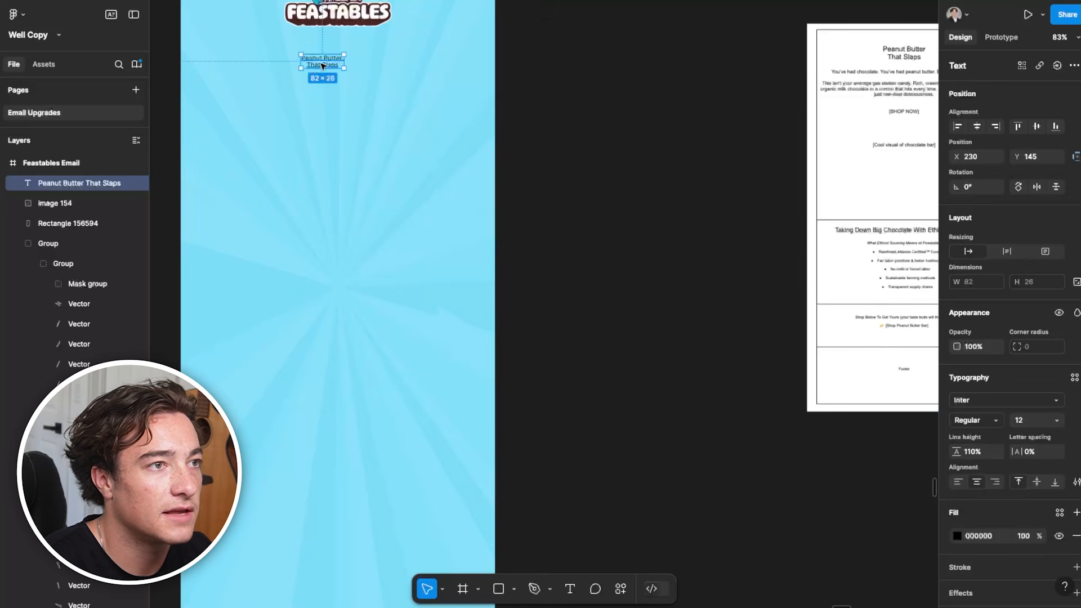
pyautogui.moveTo(322, 66); pyautogui.dragTo(335, 65)
# Change the headline's font to Kanit
pyautogui.scroll(-3, 335, 62)
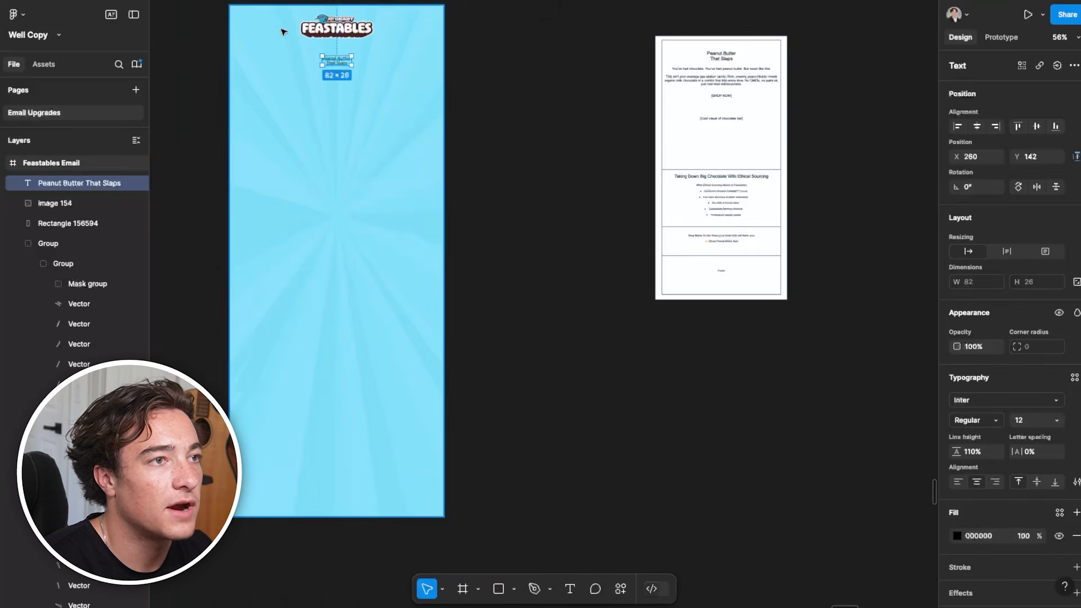
pyautogui.click(1005, 400)
pyautogui.write('kanit')
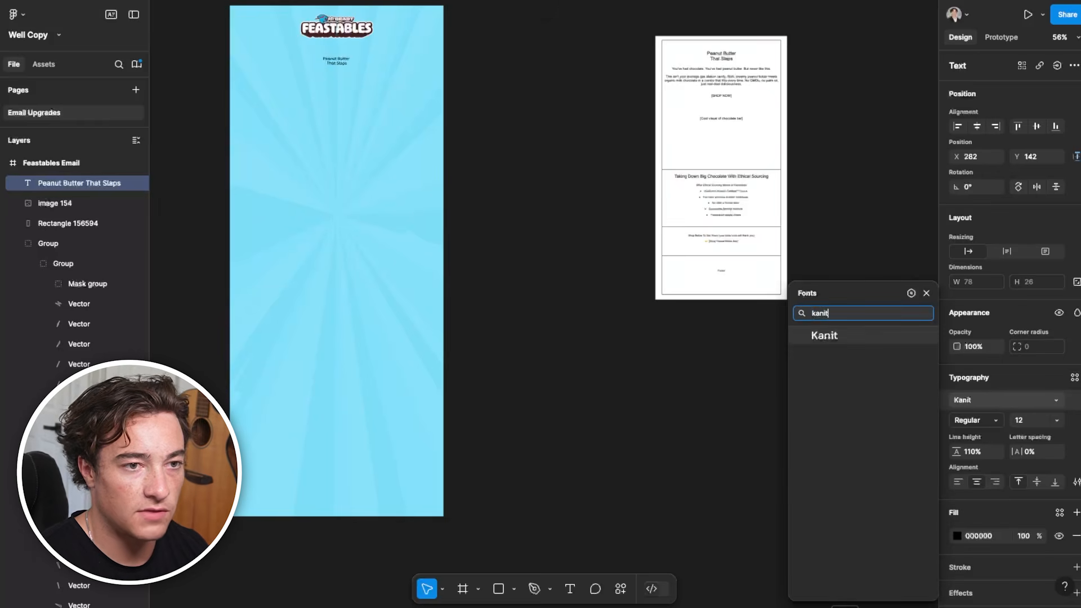
pyautogui.click(875, 338)
# Set the whole "Peanut Butter That Slaps" headline's font size to 50
pyautogui.scroll(5, 336, 62)
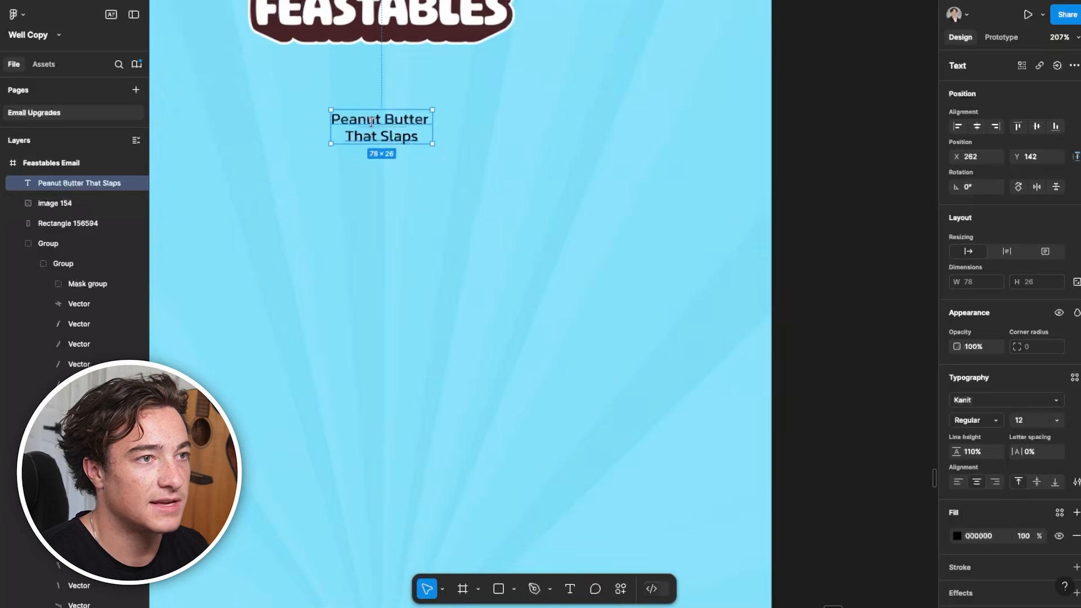
pyautogui.doubleClick(402, 123)
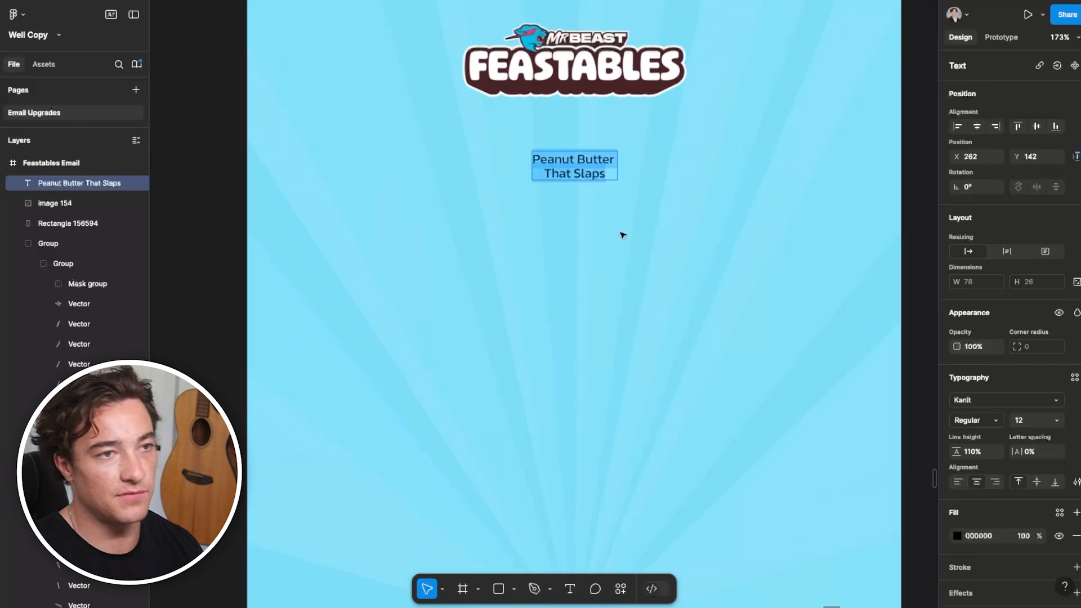
pyautogui.doubleClick(580, 176)
pyautogui.tripleClick(577, 161)
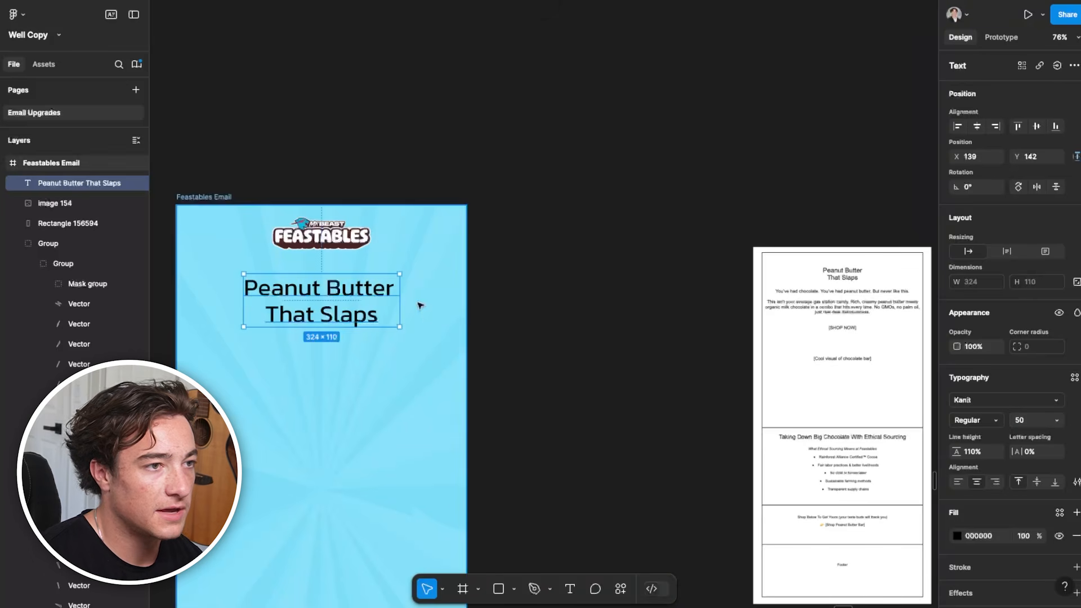
pyautogui.doubleClick(288, 289)
pyautogui.tripleClick(288, 289)
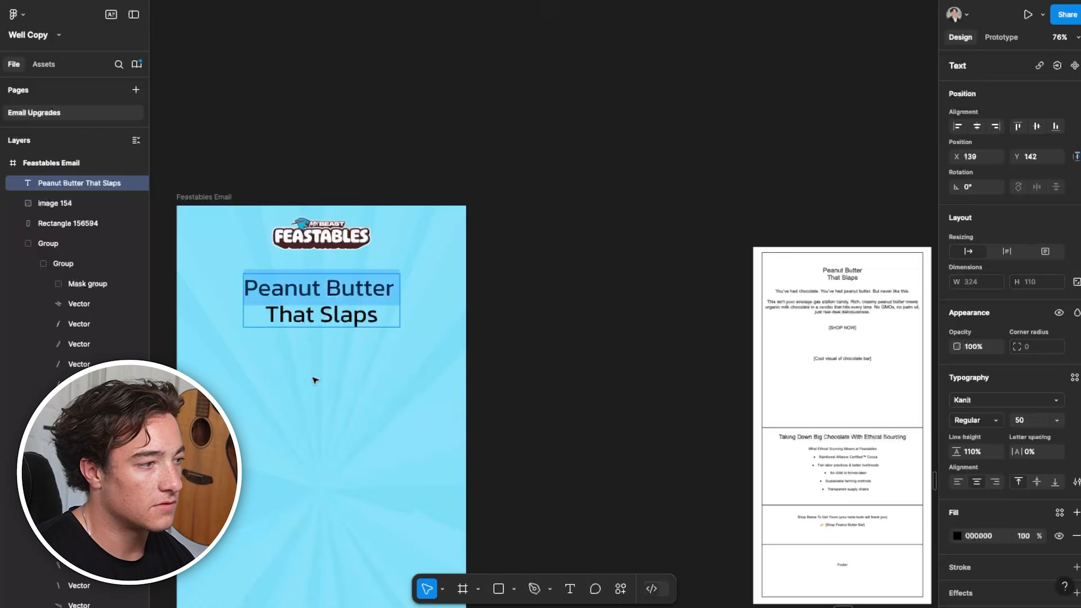
# Set the headline's "Peanut Butter" line to uppercase and its font weight to Black
pyautogui.moveTo(314, 379); pyautogui.dragTo(421, 275)
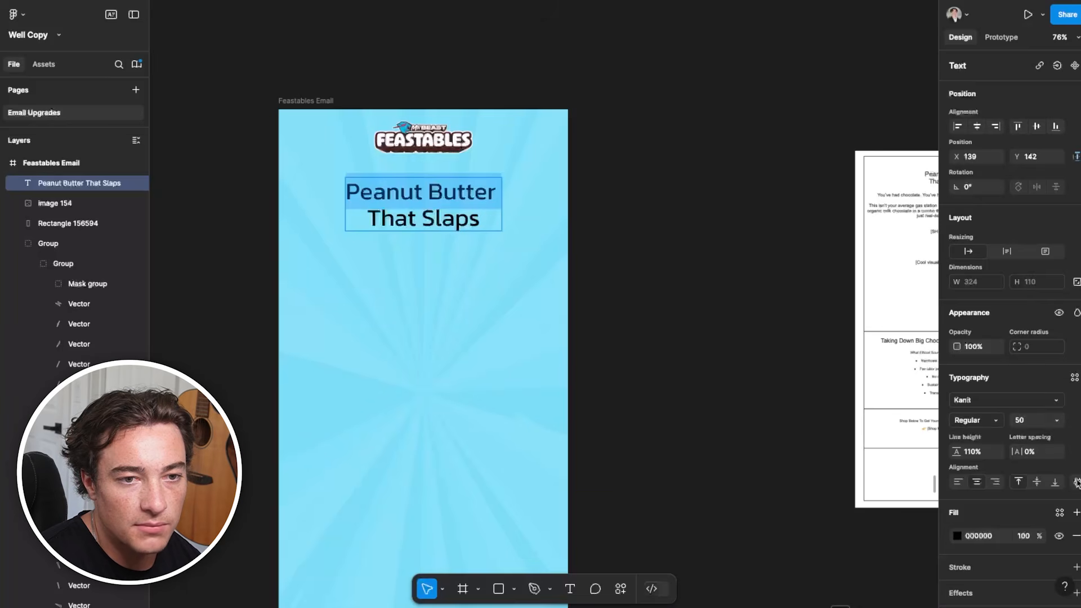
pyautogui.click(1076, 482)
pyautogui.click(876, 449)
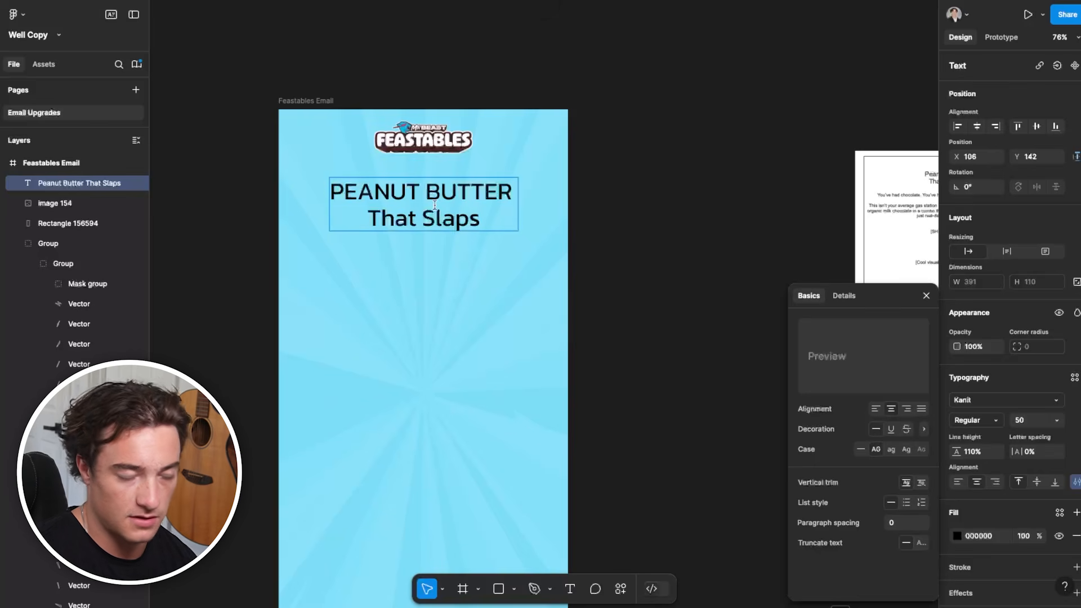
pyautogui.click(974, 419)
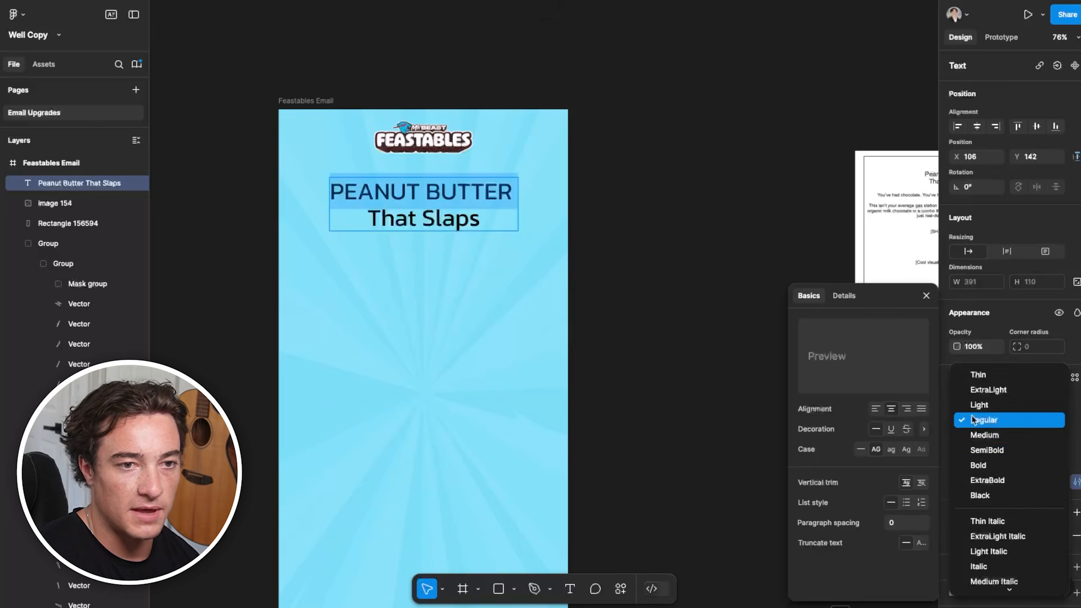
pyautogui.click(998, 494)
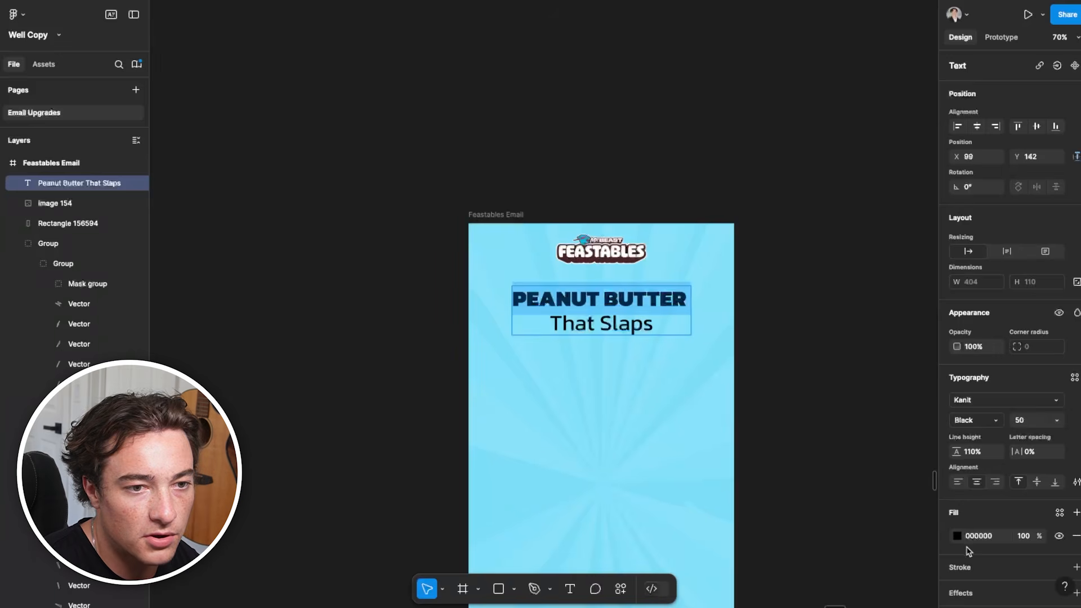
# Fill the headline's "Peanut Butter" words with orange FF9025
pyautogui.click(957, 536)
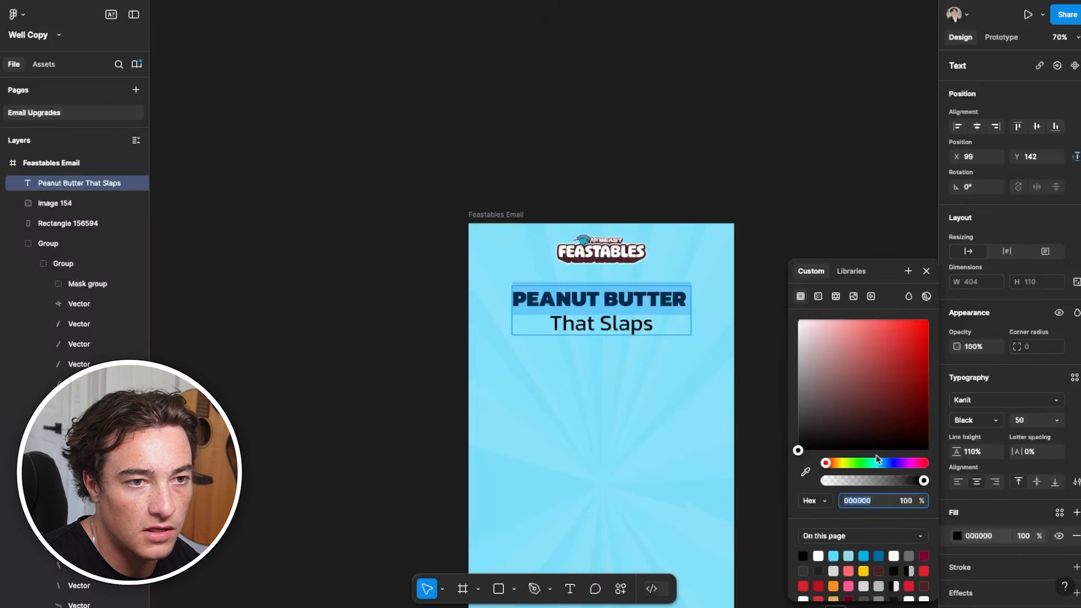
pyautogui.scroll(-1, 850, 565)
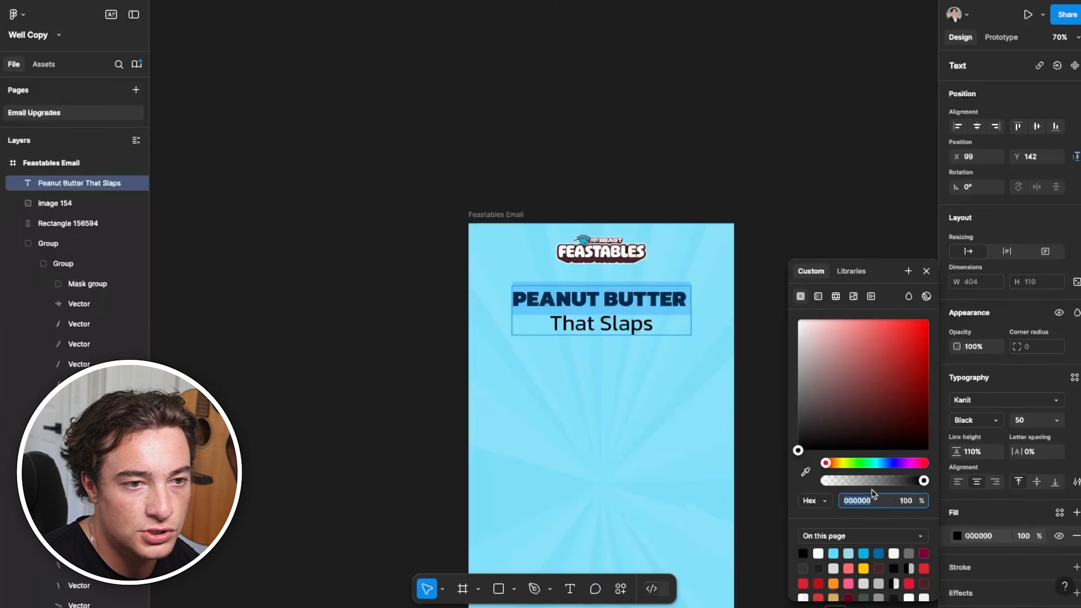
pyautogui.click(843, 464)
pyautogui.moveTo(837, 462); pyautogui.dragTo(835, 463)
pyautogui.moveTo(867, 410); pyautogui.dragTo(917, 350)
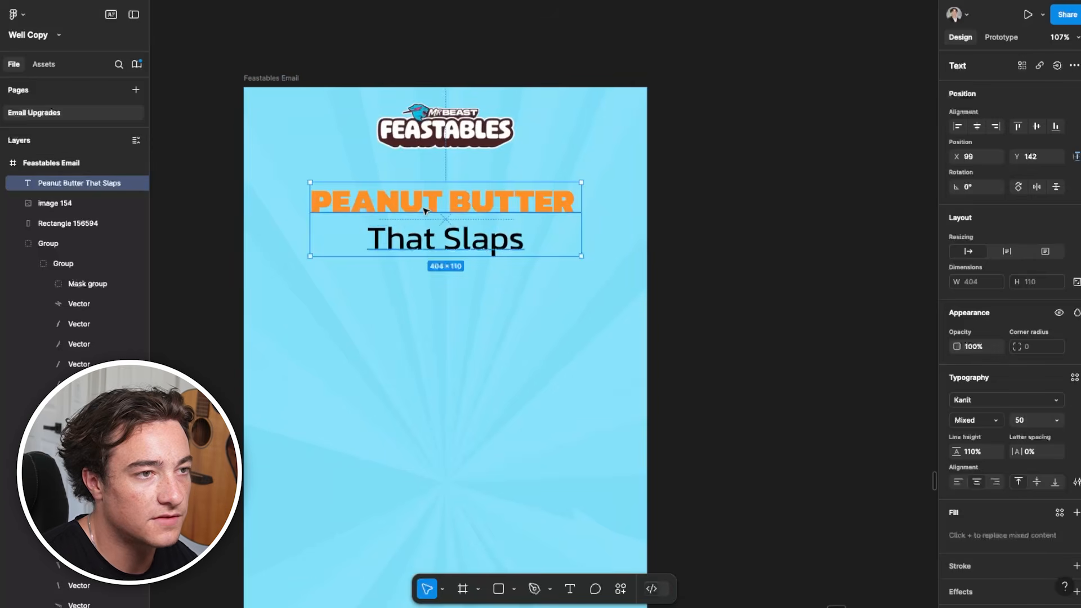
pyautogui.press('Return')
pyautogui.press('Escape')
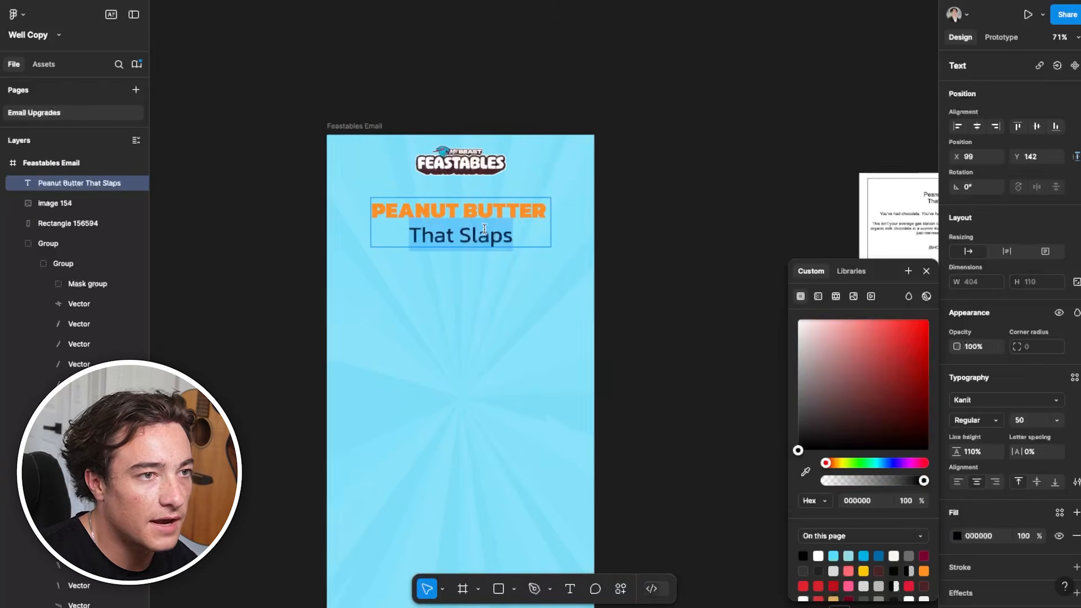
# Break "Peanut Butter" onto two lines and set those words to font size 75
pyautogui.click(464, 214)
pyautogui.press('Return')
pyautogui.tripleClick(436, 210)
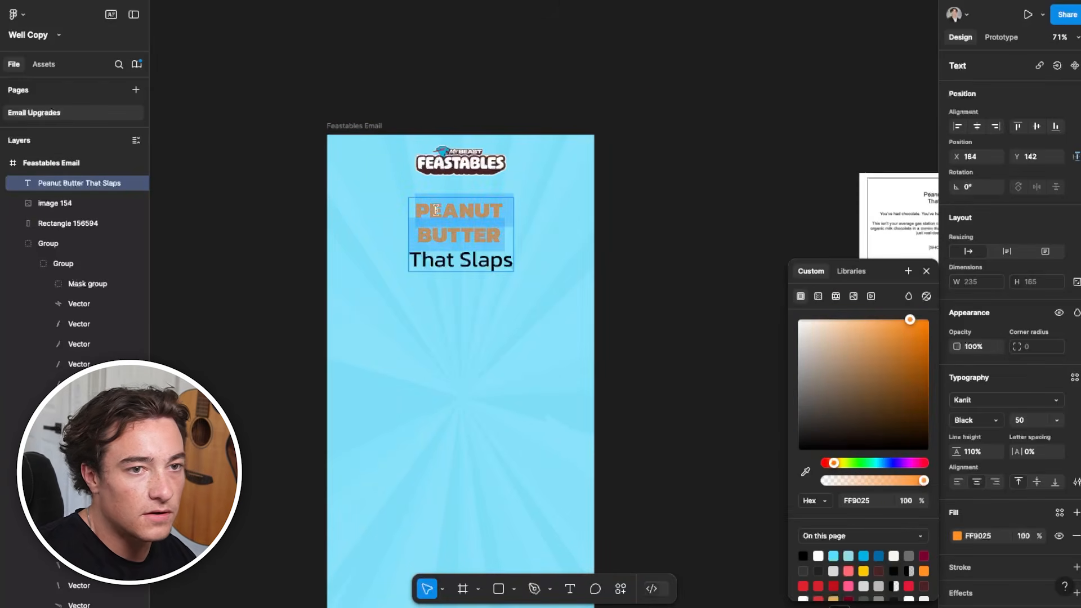
pyautogui.click(1030, 421)
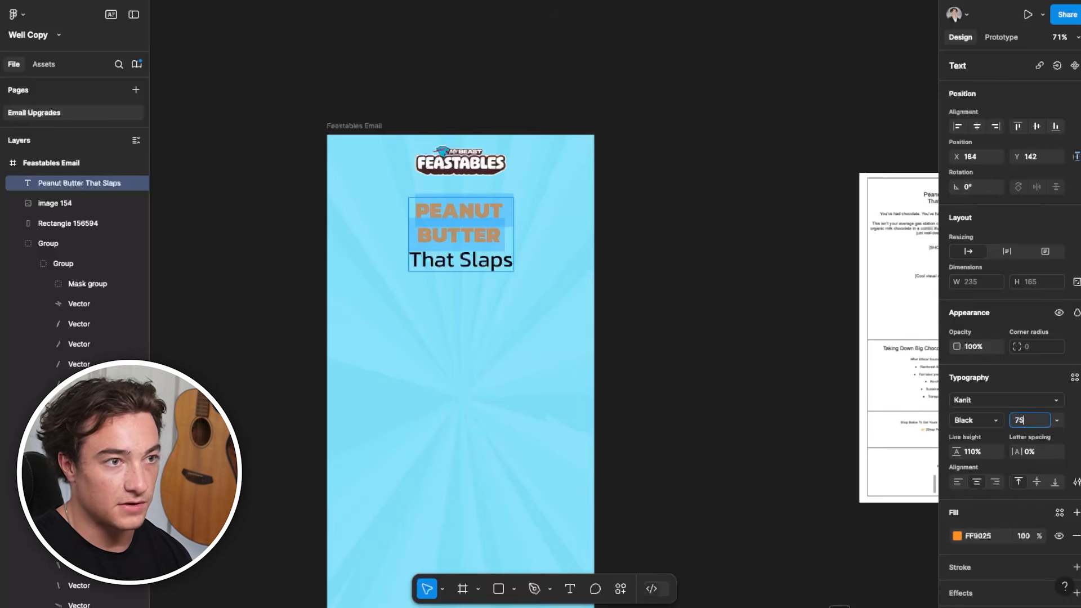
pyautogui.write('75')
pyautogui.press('Return')
# Split "That Slaps" out of the headline into its own text box directly below "Peanut Butter"
pyautogui.click(708, 284)
pyautogui.tripleClick(477, 283)
pyautogui.hotkey('ctrl', 'c')
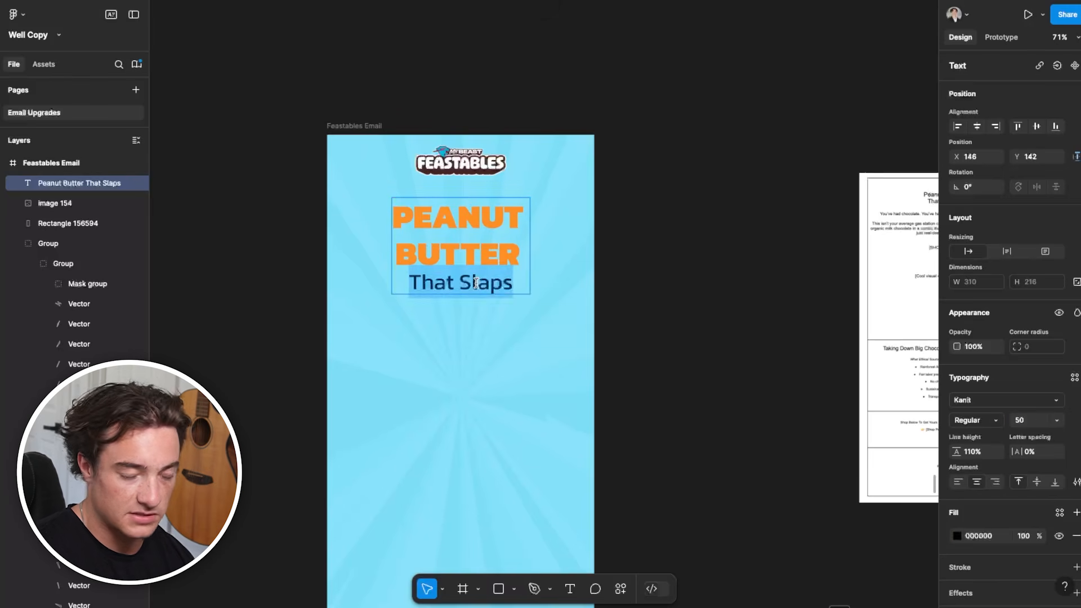
pyautogui.press('BackSpace')
pyautogui.press('BackSpace')
pyautogui.click(731, 397)
pyautogui.hotkey('ctrl', 'v')
pyautogui.moveTo(448, 216); pyautogui.dragTo(450, 288)
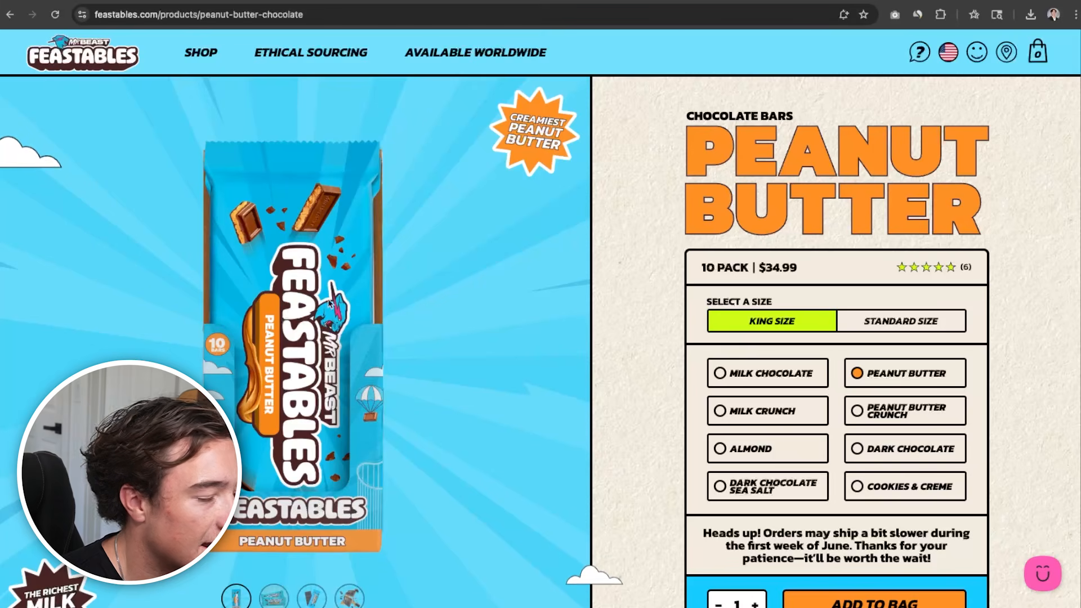
# Save the orange "Peanut Butter" title image from the Feastables product page in the browser and open the downloaded file
pyautogui.rightClick(798, 184)
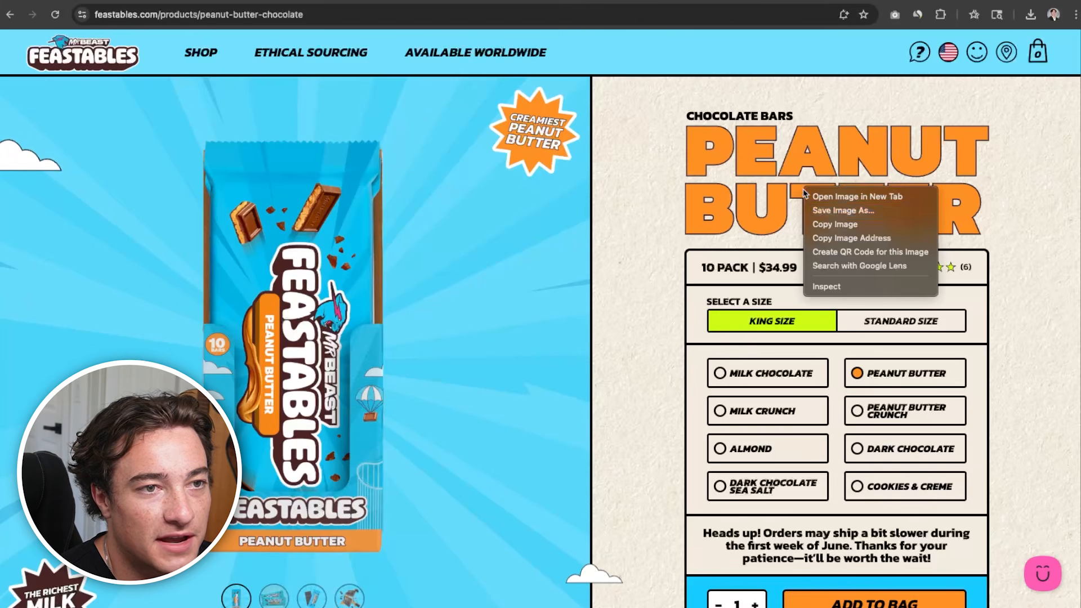
pyautogui.click(828, 210)
pyautogui.press('Return')
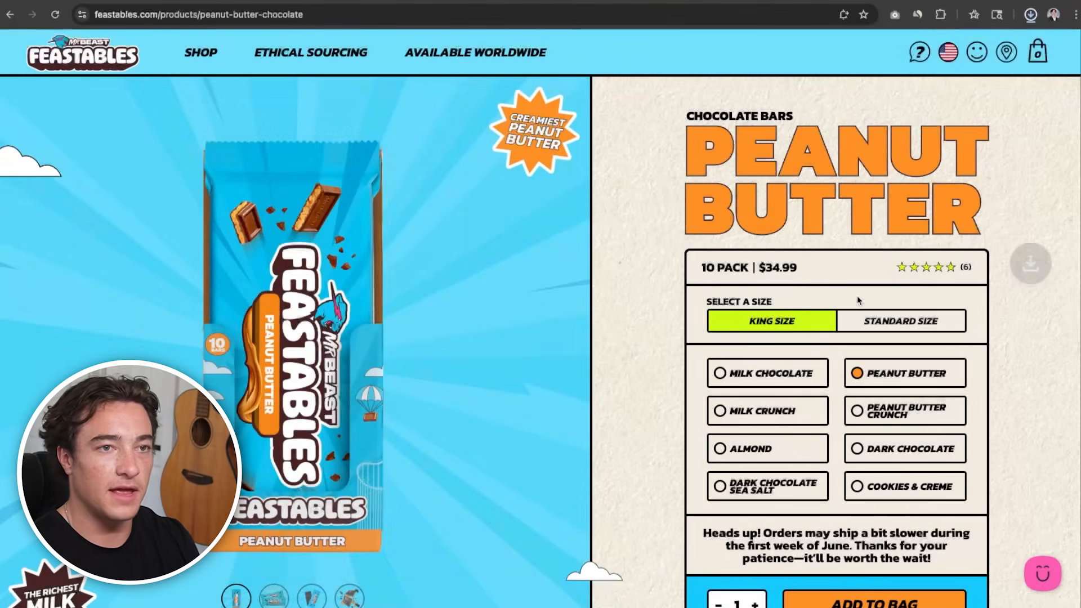
pyautogui.click(907, 54)
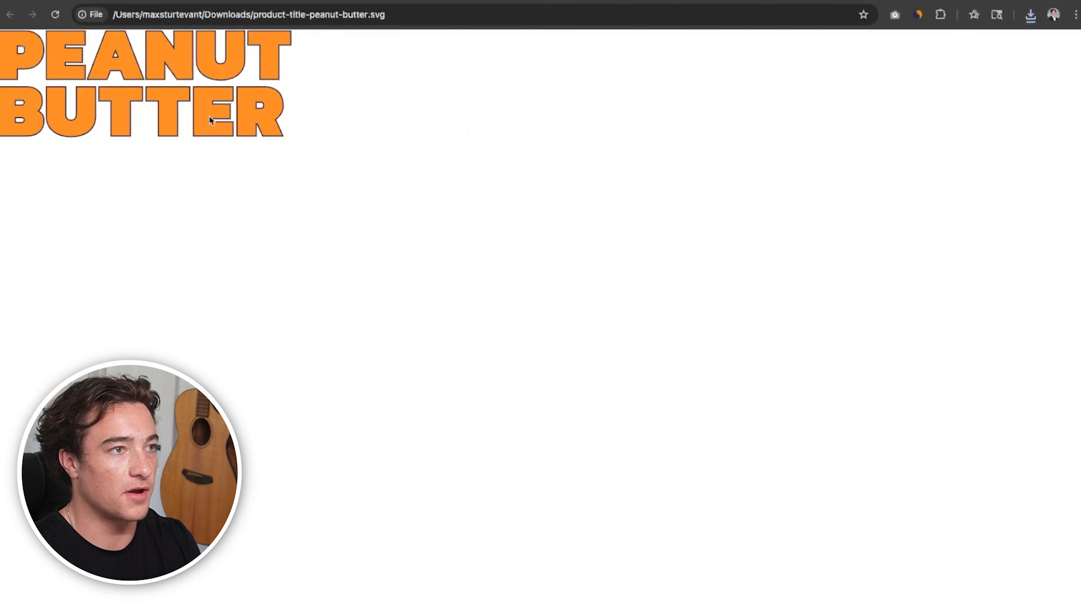
# Bring the downloaded product-title-peanut-butter graphic into the Figma canvas beside the Feastables Email frame
pyautogui.press('super+Tab')
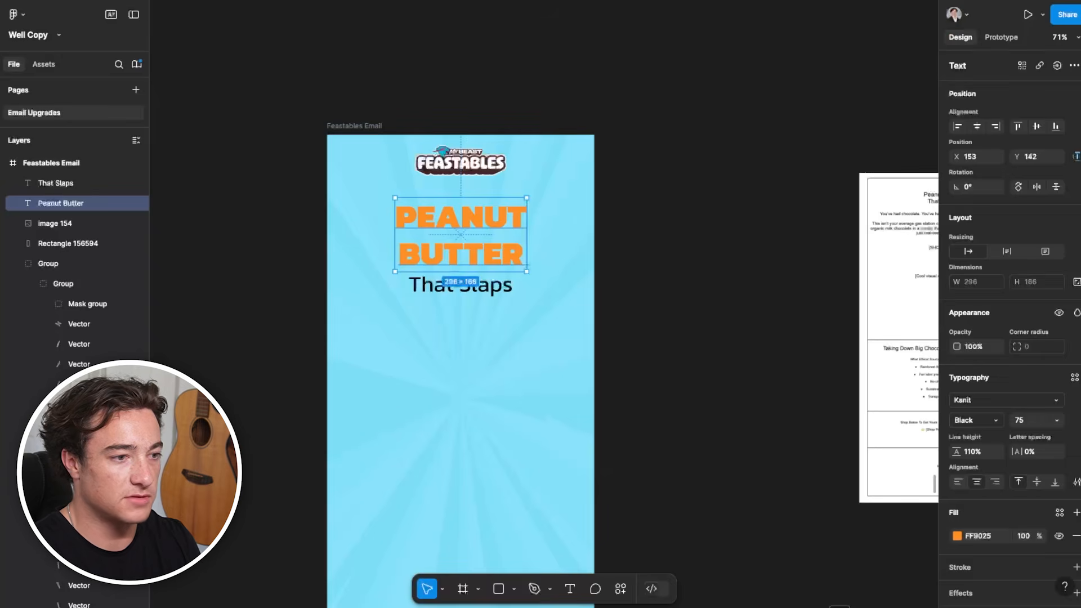
pyautogui.press('super+Tab')
pyautogui.moveTo(27, 6); pyautogui.dragTo(254, 286)
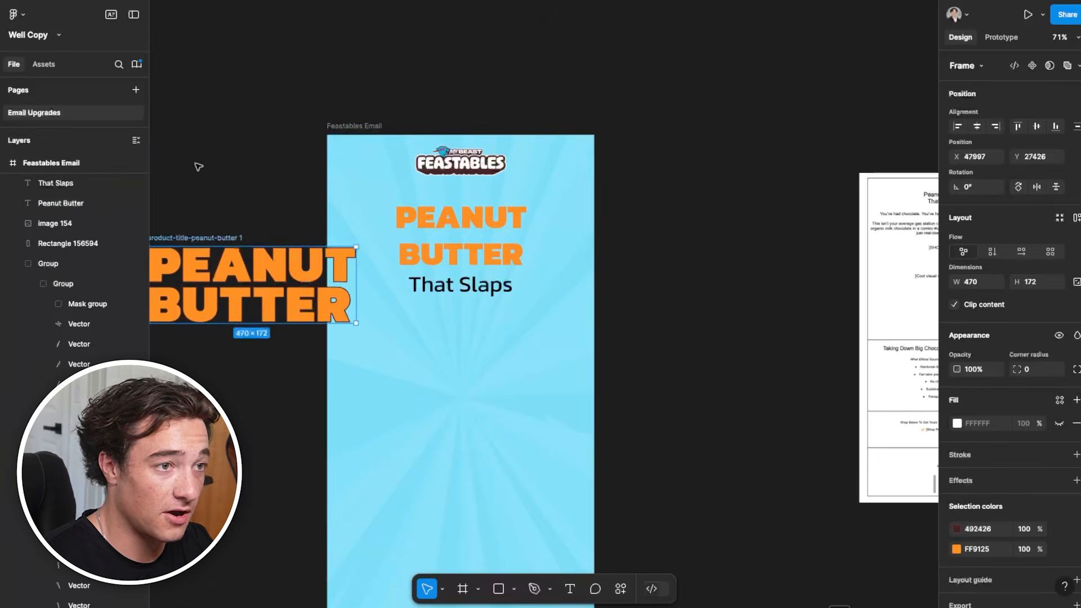
# Delete the orange "Peanut Butter" text and put the imported title graphic in its place below the logo
pyautogui.scroll(-1, 232, 167)
pyautogui.hscroll(-1, 232, 168)
pyautogui.click(507, 213)
pyautogui.press('Delete')
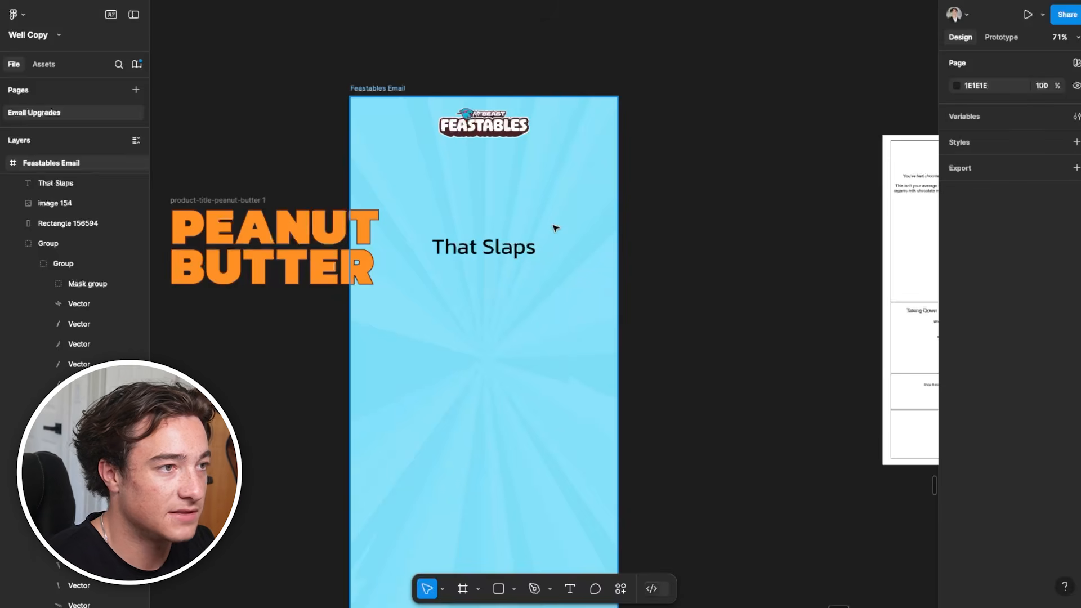
pyautogui.moveTo(249, 203); pyautogui.dragTo(466, 150)
# Scale the title graphic down, centre it in the frame, and move "That Slaps" up close beneath it
pyautogui.scroll(1, 680, 286)
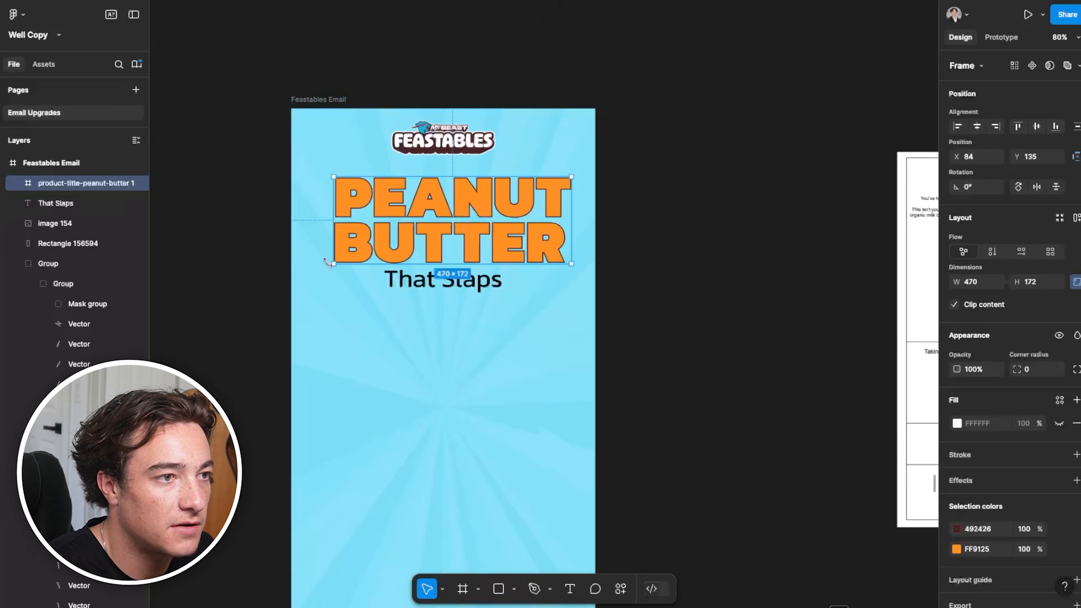
pyautogui.moveTo(333, 263); pyautogui.dragTo(381, 247)
pyautogui.moveTo(496, 222); pyautogui.dragTo(463, 223)
pyautogui.moveTo(463, 280); pyautogui.dragTo(459, 269)
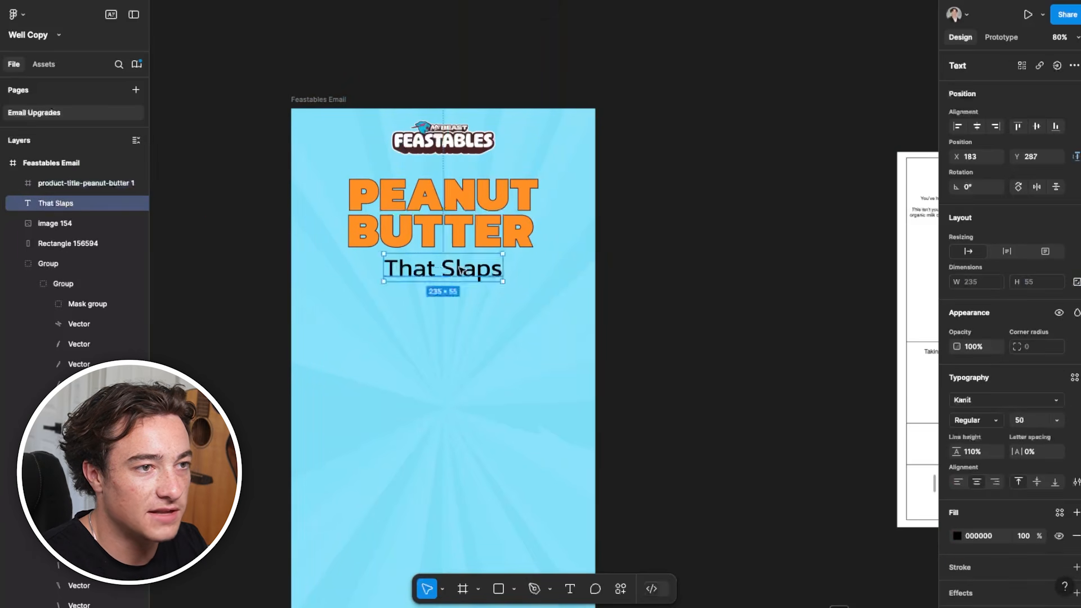
# Set the "That Slaps" text to uppercase with font size 40
pyautogui.click(1075, 482)
pyautogui.click(875, 449)
pyautogui.click(1055, 437)
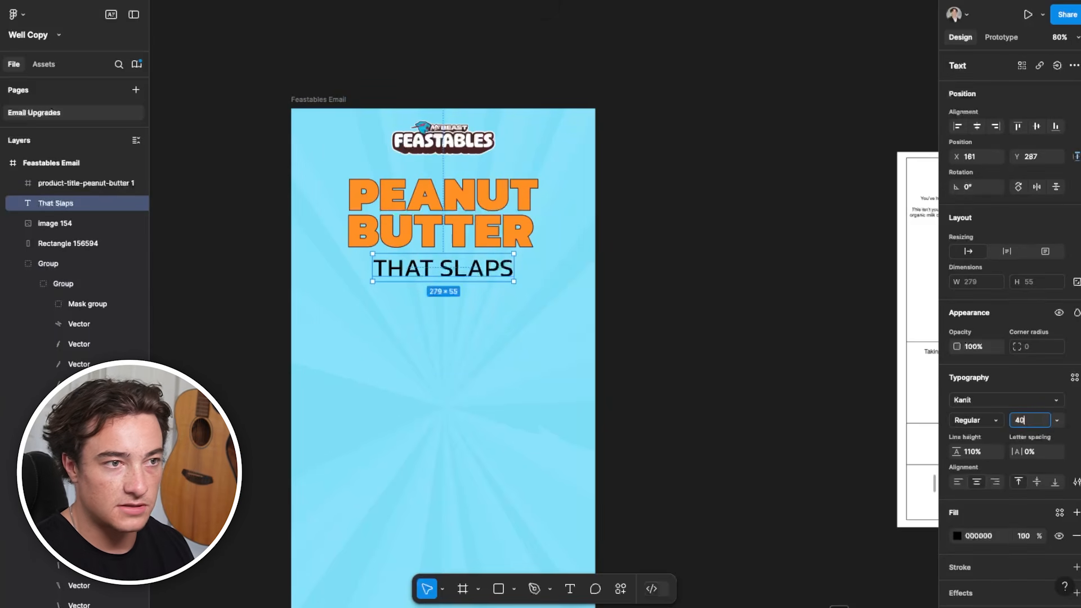
pyautogui.press('Return')
pyautogui.click(643, 344)
# Set the "That Slaps" text's font weight to Bold
pyautogui.doubleClick(456, 263)
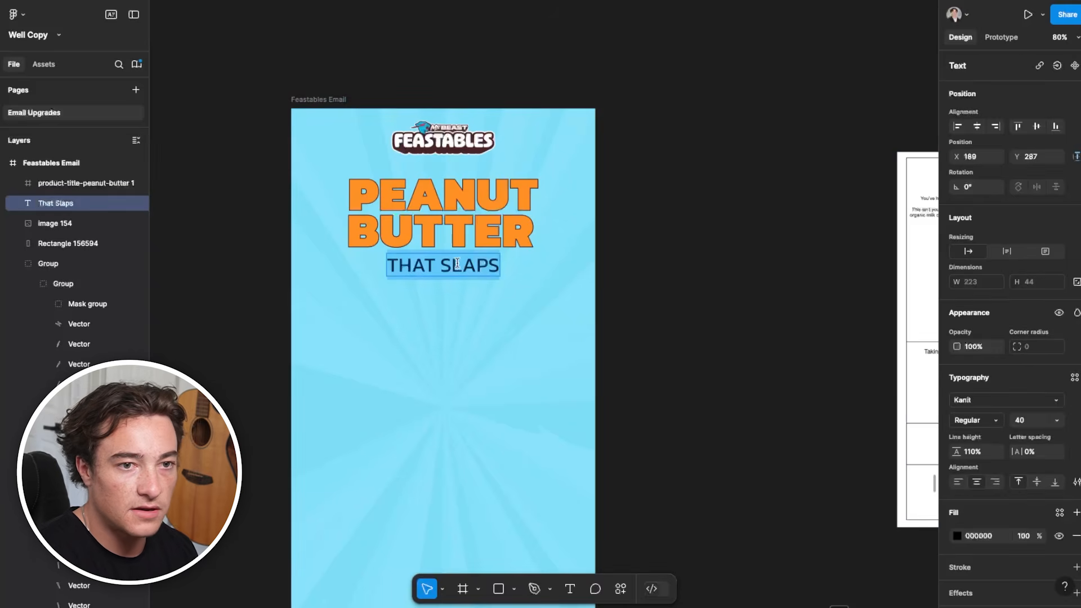
pyautogui.click(974, 420)
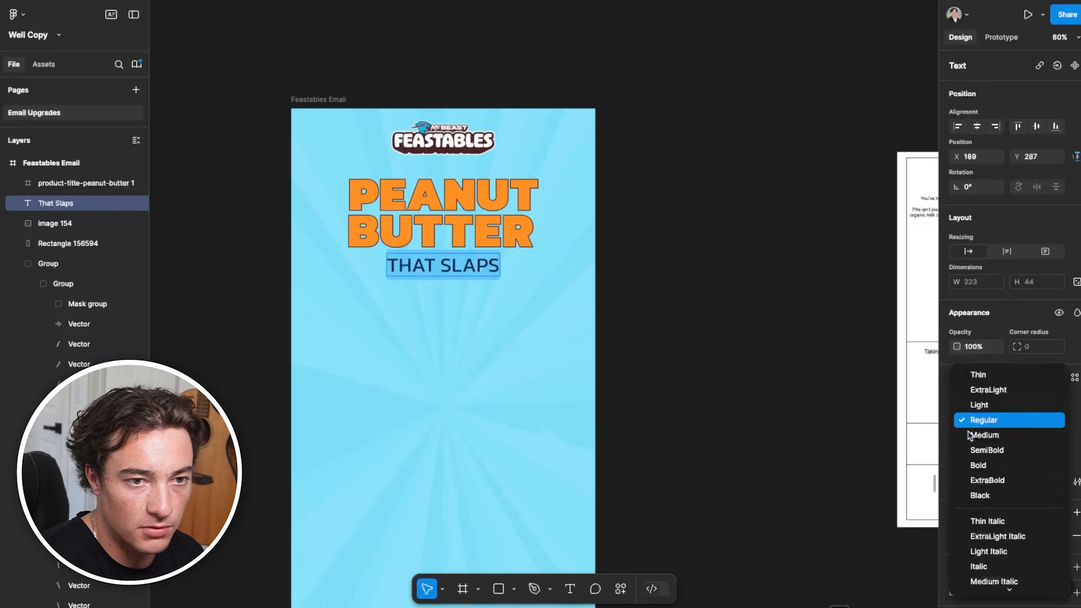
pyautogui.click(989, 465)
pyautogui.press('Escape')
pyautogui.scroll(-2, 690, 471)
pyautogui.scroll(2, 535, 217)
pyautogui.click(709, 218)
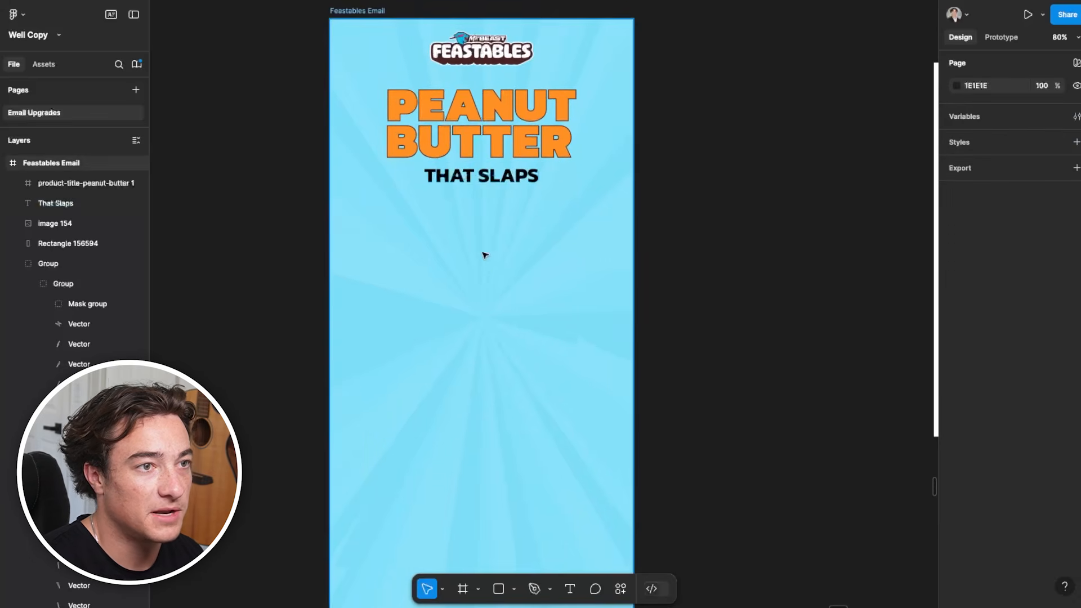
# Duplicate the "That Slaps" text a short distance below the original, at X 187 and Y 363
pyautogui.click(498, 181)
pyautogui.keyDown('alt'); pyautogui.moveTo(499, 180); pyautogui.dragTo(498, 218); pyautogui.keyUp('alt')
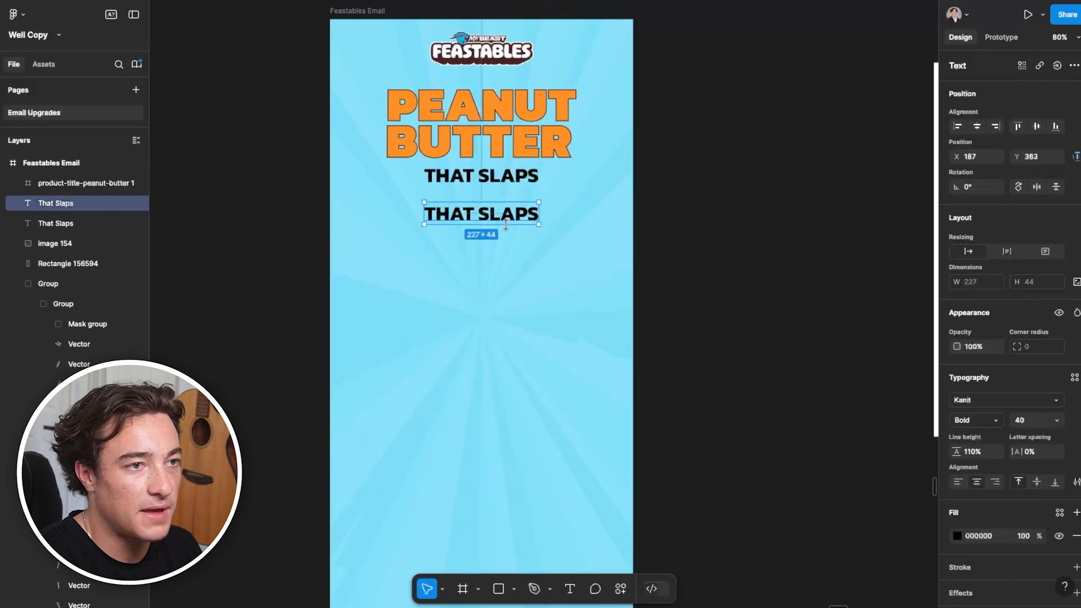
pyautogui.hscroll(5, 700, 237)
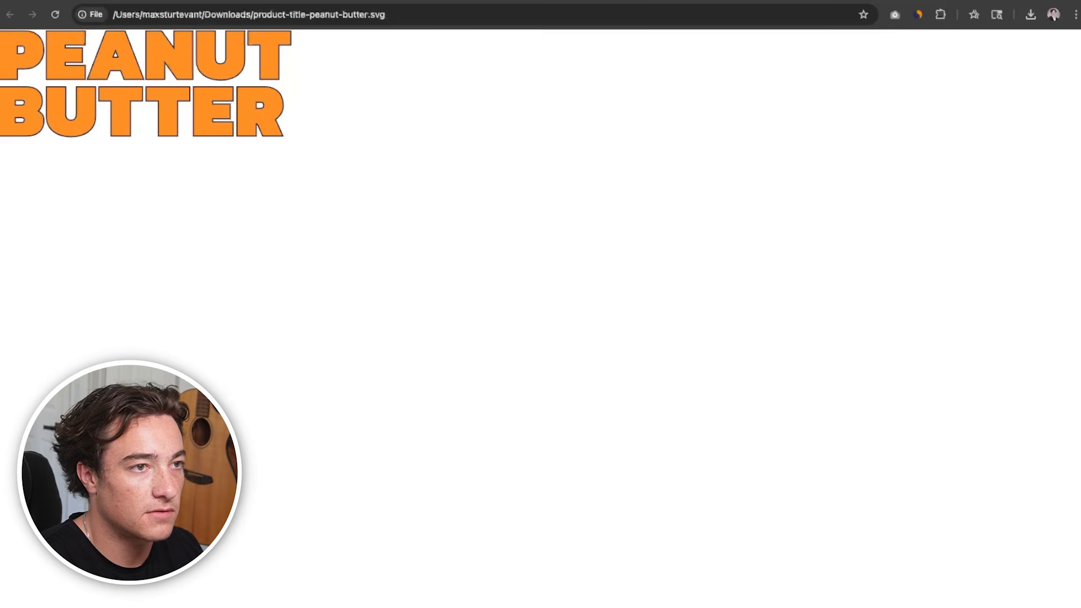
# Copy both hero paragraphs, starting "You've had chocolate", from the Upgrading Emails Google Doc and replace the duplicated text with them in Figma
pyautogui.click(160, 1)
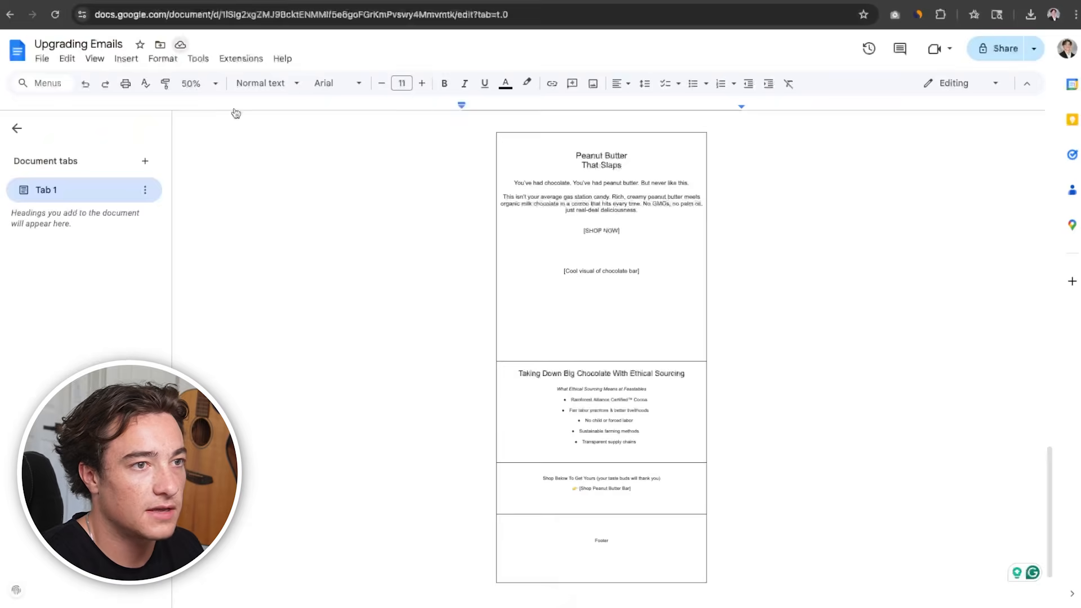
pyautogui.moveTo(650, 214); pyautogui.dragTo(524, 173)
pyautogui.press('super+c')
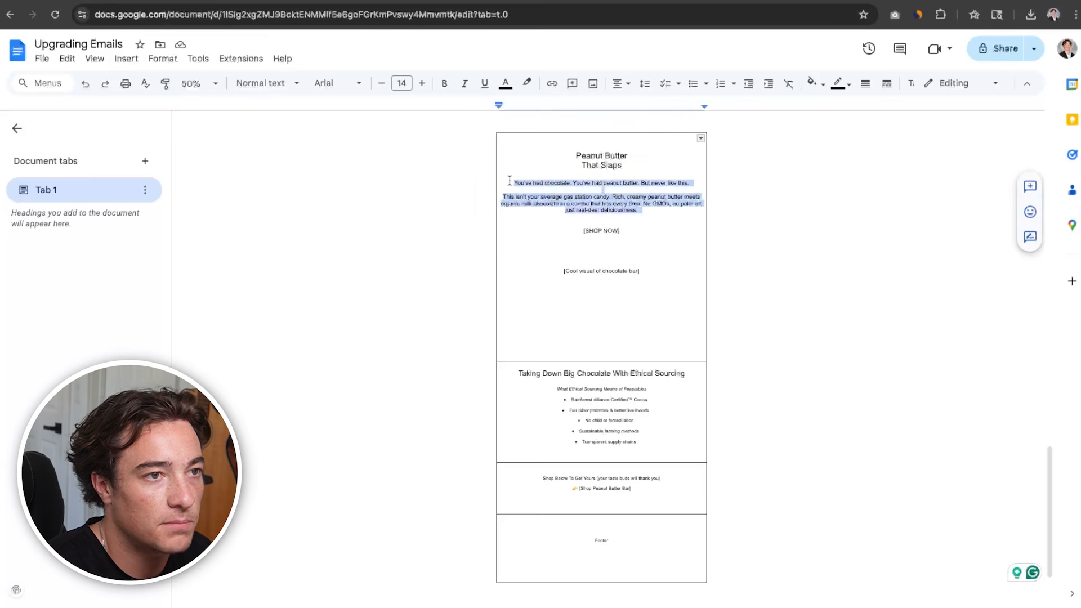
pyautogui.doubleClick(458, 240)
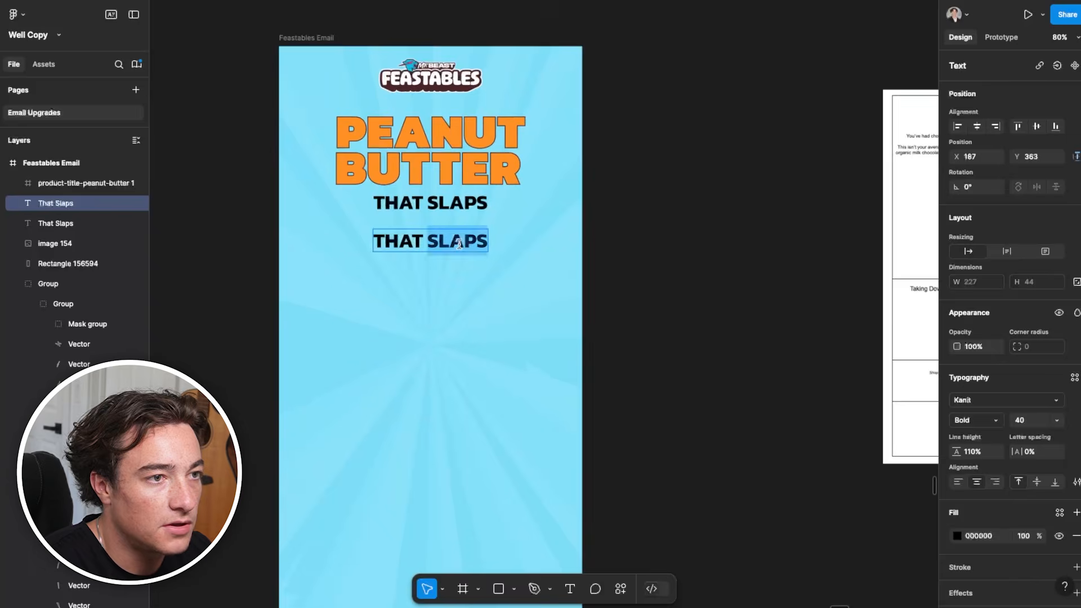
pyautogui.press('super+a')
pyautogui.press('super+v')
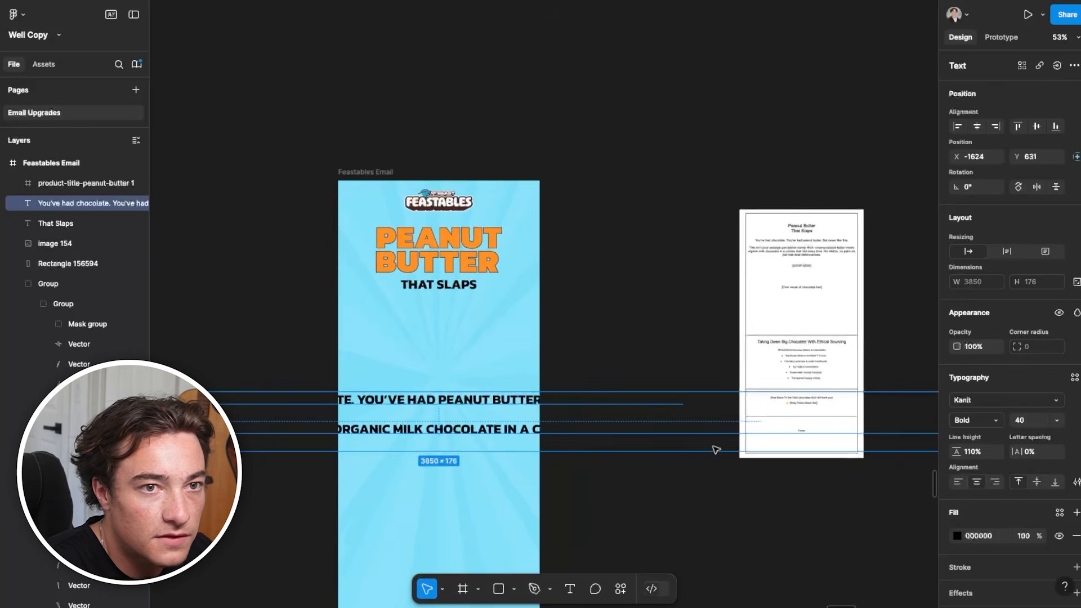
# Narrow the body copy's text box to 446, set its font size to 22, and place it below "That Slaps" at X 92, Y 382
pyautogui.scroll(-5, 717, 454)
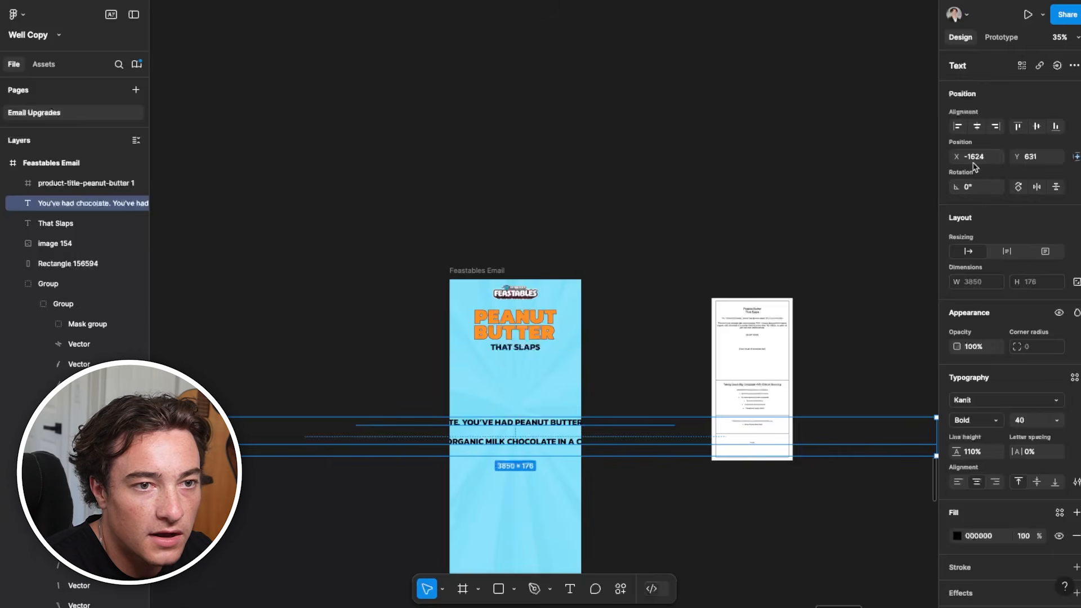
pyautogui.hscroll(-3, 340, 391)
pyautogui.moveTo(219, 383); pyautogui.dragTo(827, 383)
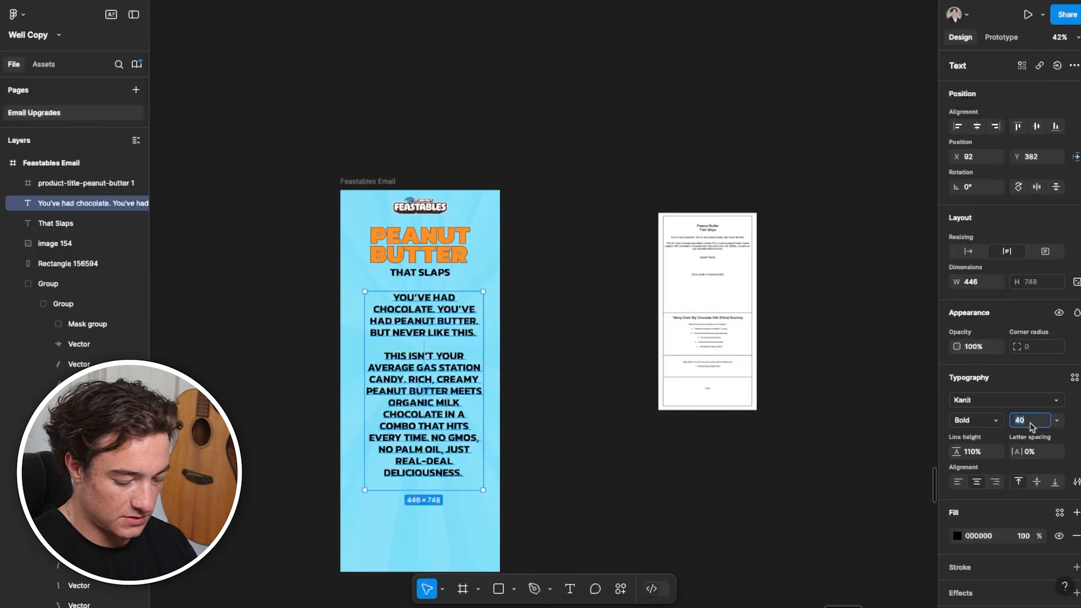
pyautogui.write('22')
pyautogui.press('Return')
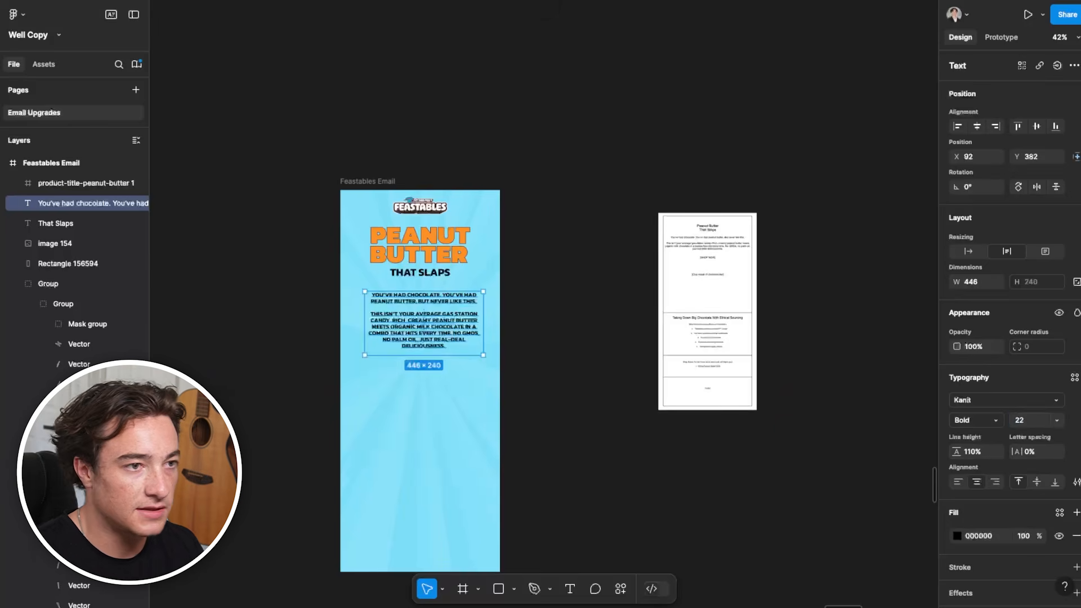
# Restyle the body copy in original case with Regular weight and size 18, break the line before "But never like this…", and place it at X 84, Y 360
pyautogui.scroll(2, 445, 398)
pyautogui.click(1076, 482)
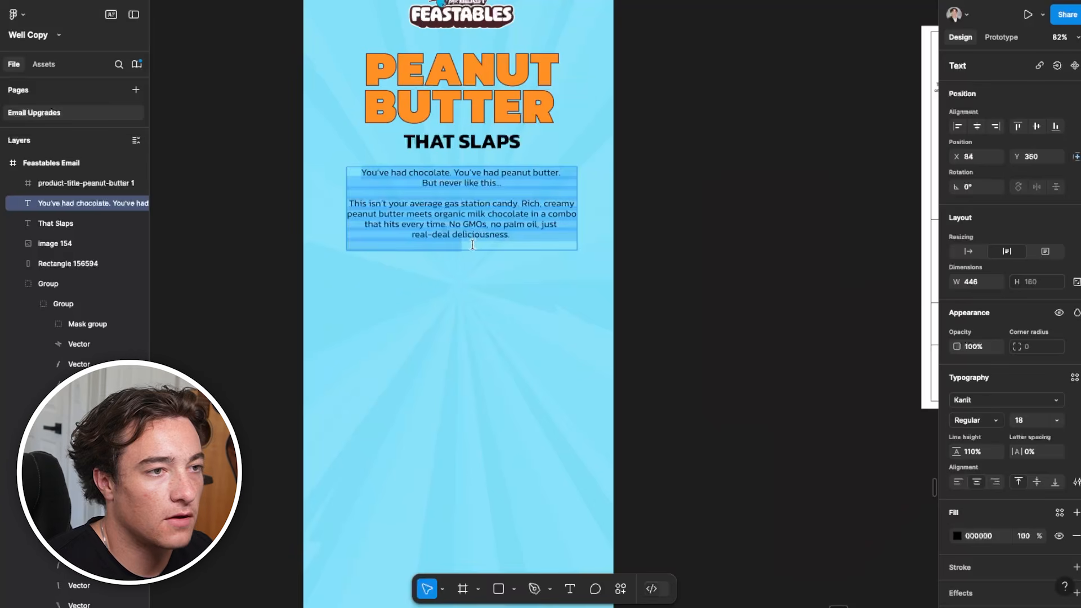
pyautogui.click(473, 244)
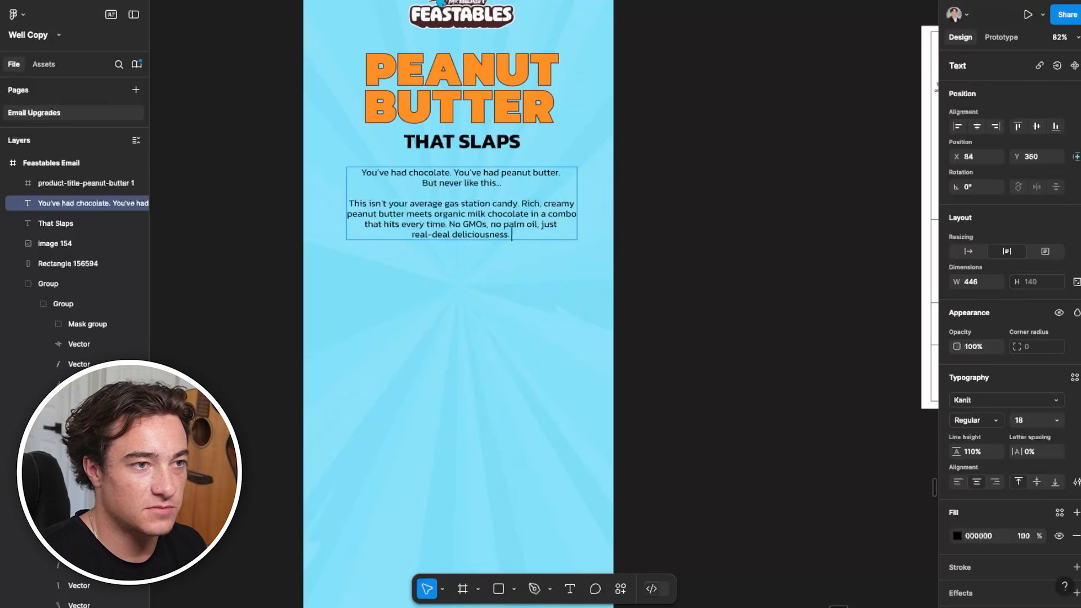
pyautogui.click(630, 316)
pyautogui.scroll(2, 698, 379)
pyautogui.click(700, 387)
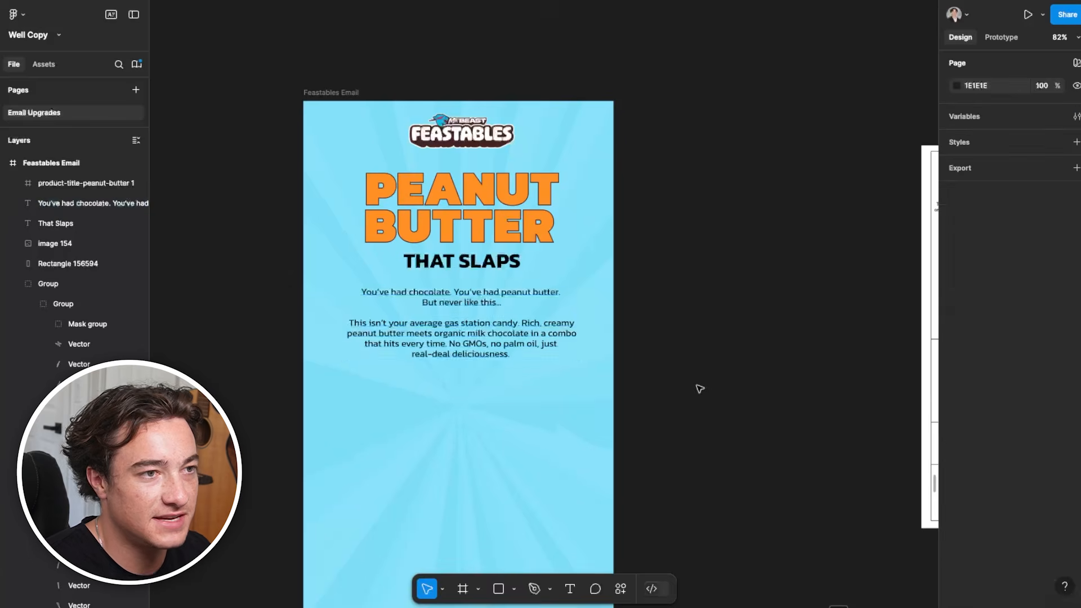
# Draw a button rectangle about 228 × 55 beneath the body copy in the Feastables Email frame
pyautogui.scroll(-2, 699, 388)
pyautogui.scroll(3, 699, 388)
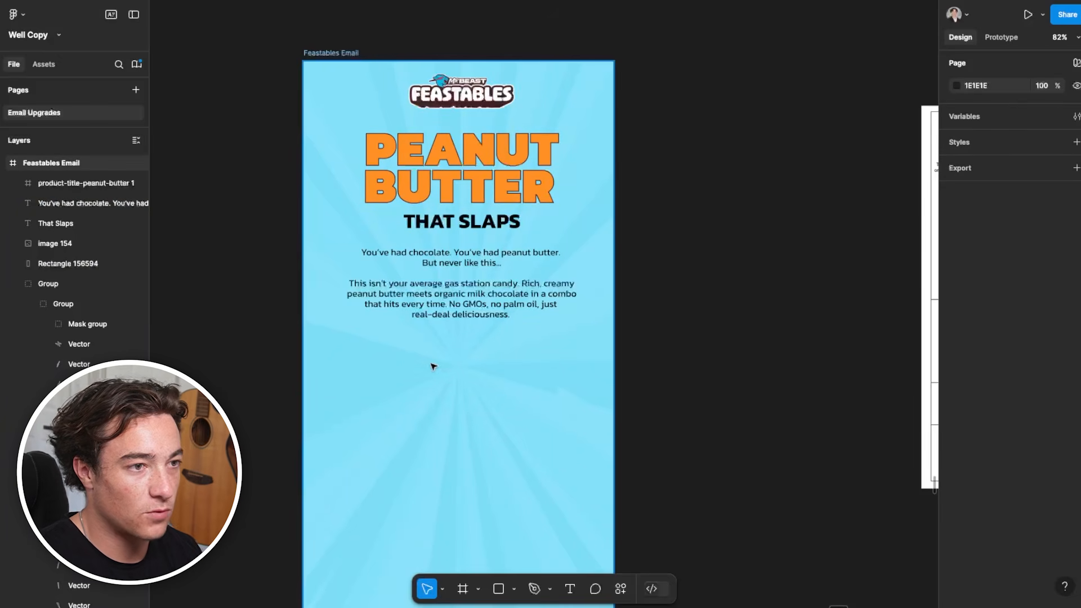
pyautogui.hscroll(5, 756, 356)
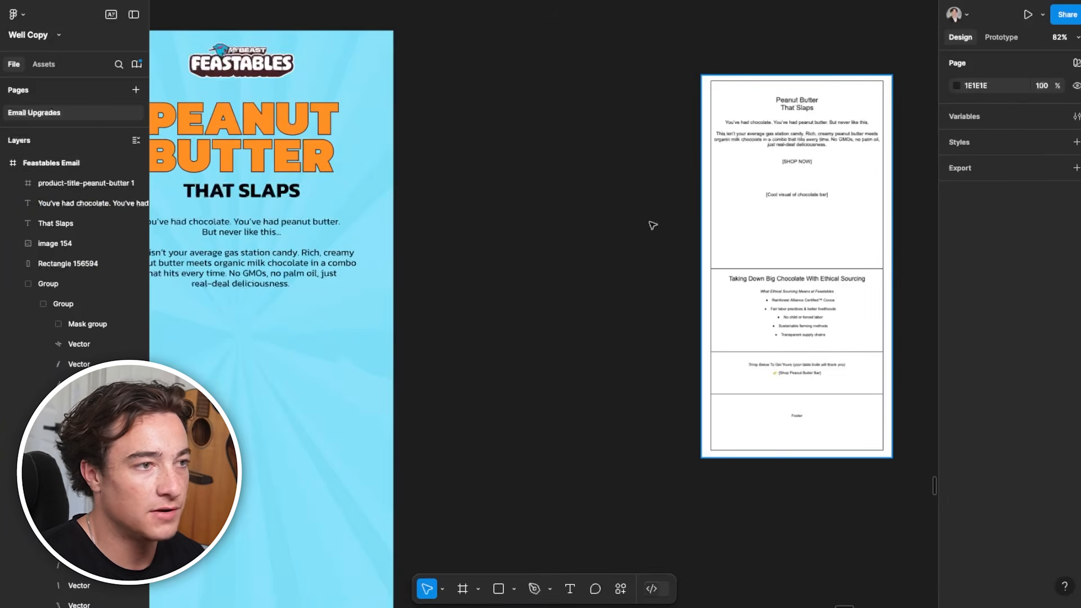
pyautogui.hscroll(-4, 393, 315)
pyautogui.scroll(-2, 392, 315)
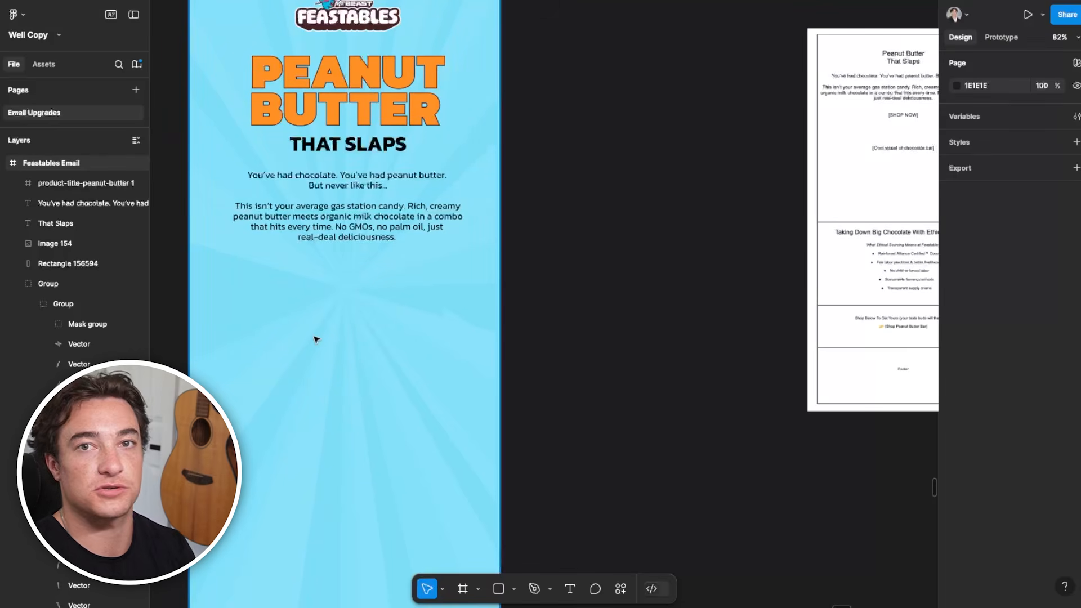
pyautogui.scroll(-2, 318, 330)
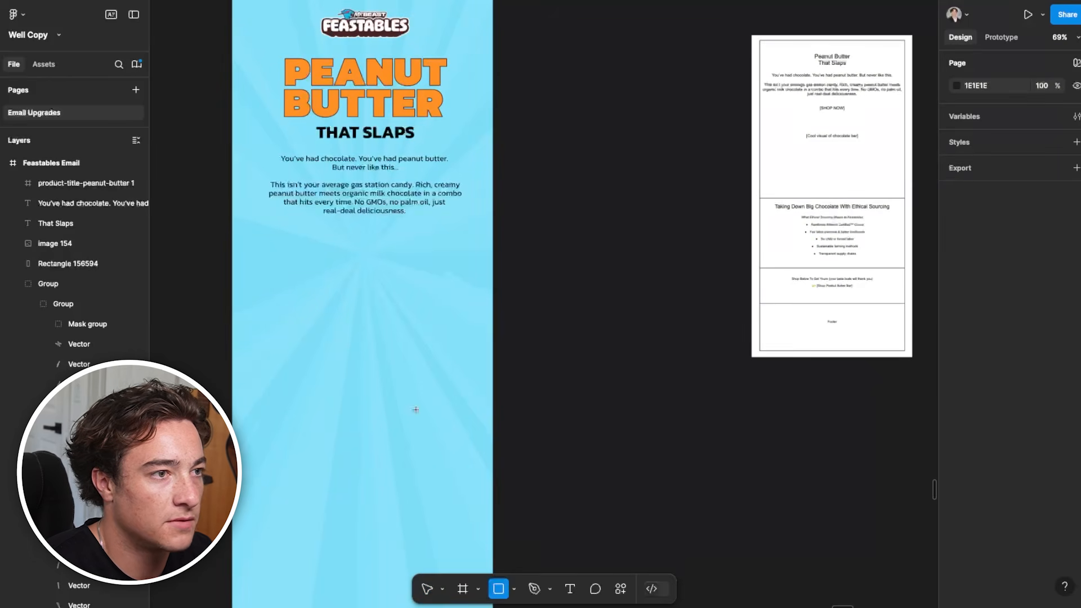
pyautogui.moveTo(304, 230); pyautogui.dragTo(403, 254)
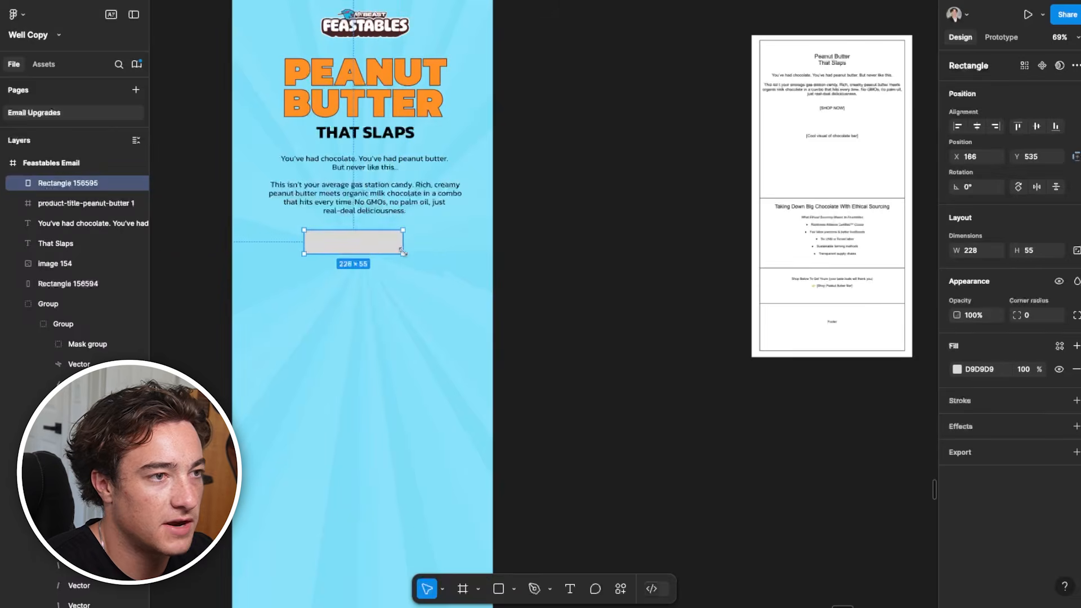
# Fill the rectangle with orange FF9125 sampled from the "Peanut Butter" title
pyautogui.click(957, 368)
pyautogui.click(805, 474)
pyautogui.click(403, 105)
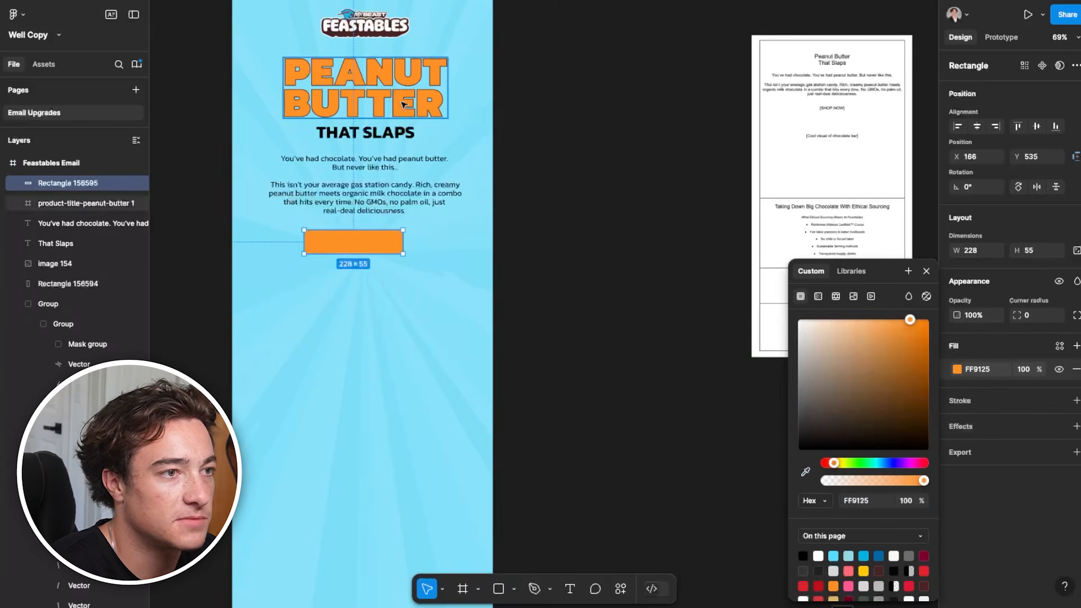
# Resize the orange rectangle to 260 × 62 and center it horizontally in the email frame
pyautogui.scroll(2, 370, 275)
pyautogui.moveTo(409, 250)
pyautogui.mouseDown()
pyautogui.moveTo(428, 254)
pyautogui.moveTo(389, 251)
pyautogui.mouseUp()
pyautogui.scroll(-3, 421, 255)
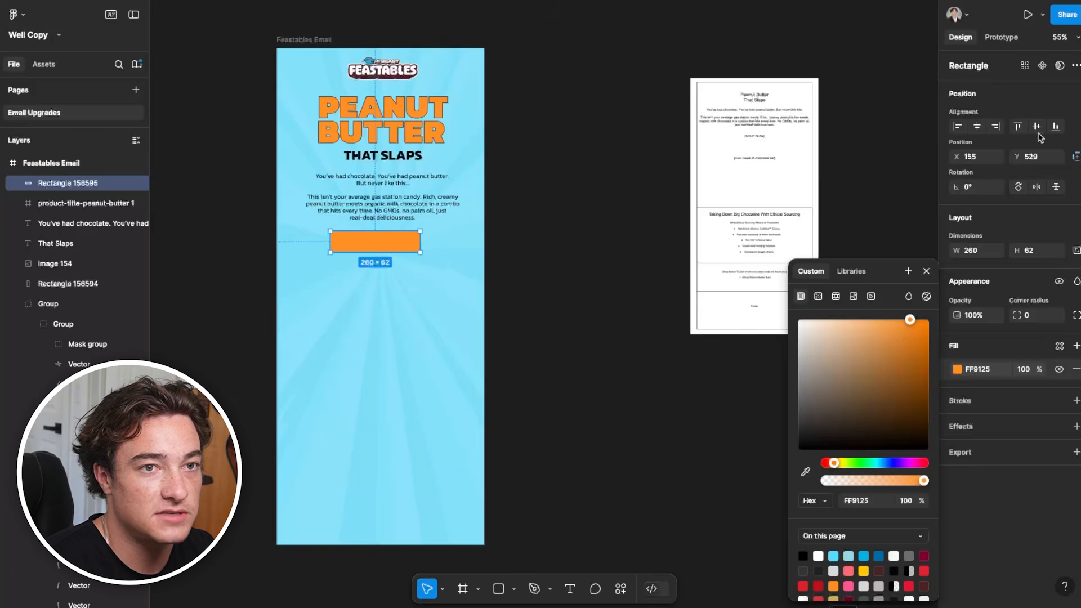
pyautogui.click(978, 128)
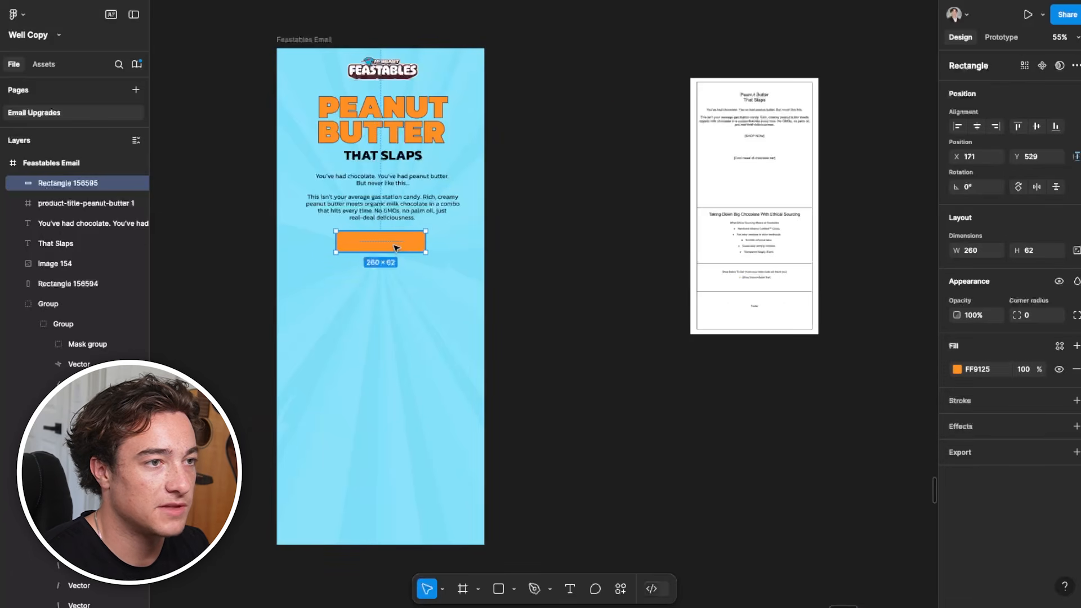
# Duplicate the body copy, replace its text with "SHOP NOW", and layer it over the orange rectangle
pyautogui.scroll(5, 396, 248)
pyautogui.moveTo(361, 138); pyautogui.dragTo(364, 202)
pyautogui.write('SH')
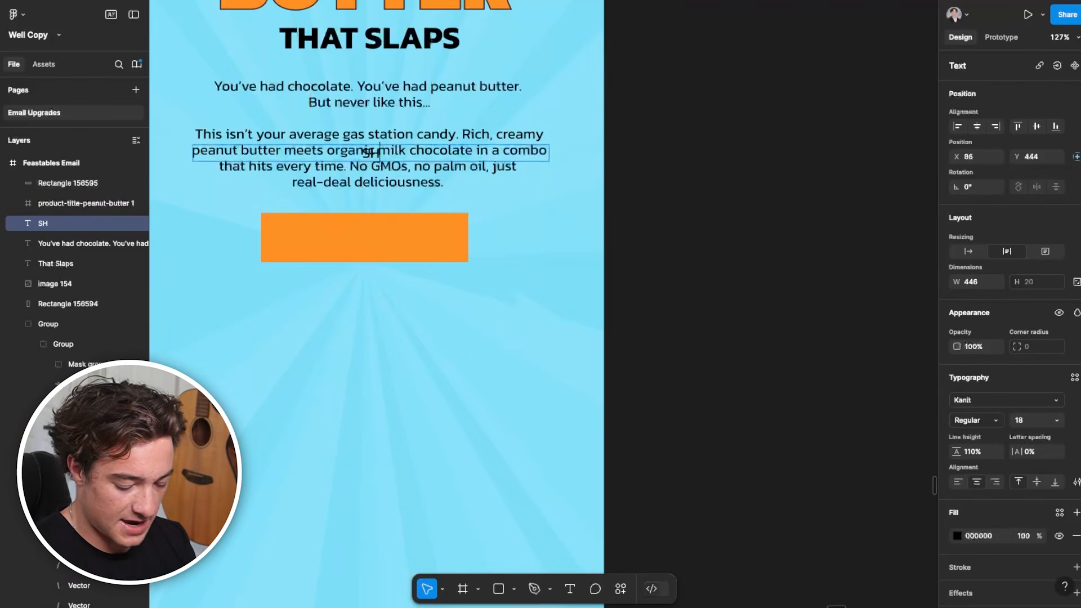
pyautogui.moveTo(375, 167); pyautogui.dragTo(360, 243)
pyautogui.rightClick(366, 204)
pyautogui.click(410, 304)
# Group the "SHOP NOW" text with the orange rectangle
pyautogui.keyDown('shift'); pyautogui.click(361, 244); pyautogui.keyUp('shift')
pyautogui.rightClick(360, 245)
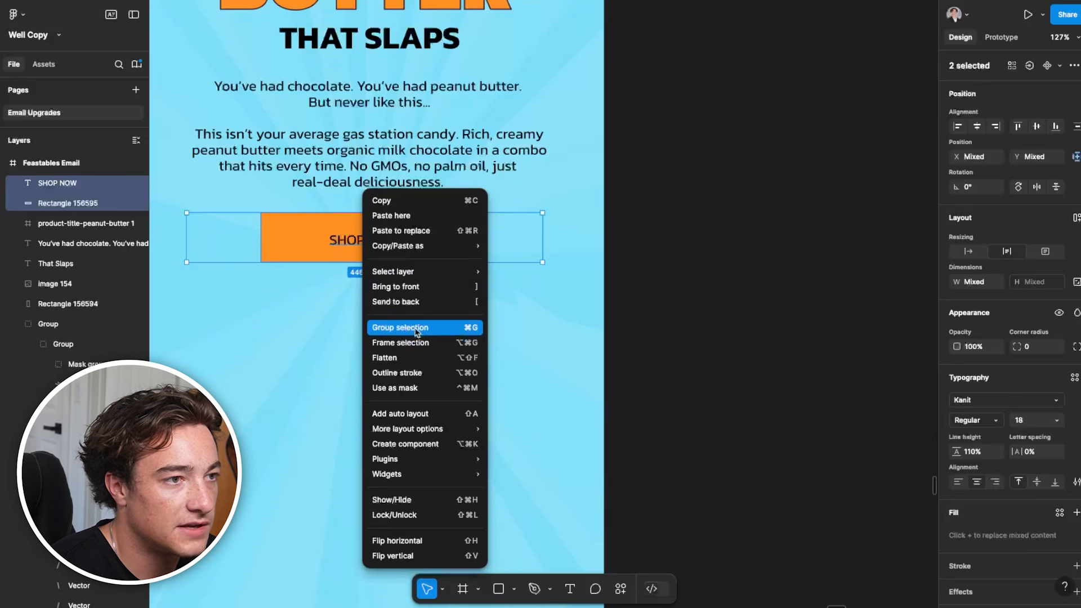
pyautogui.click(396, 327)
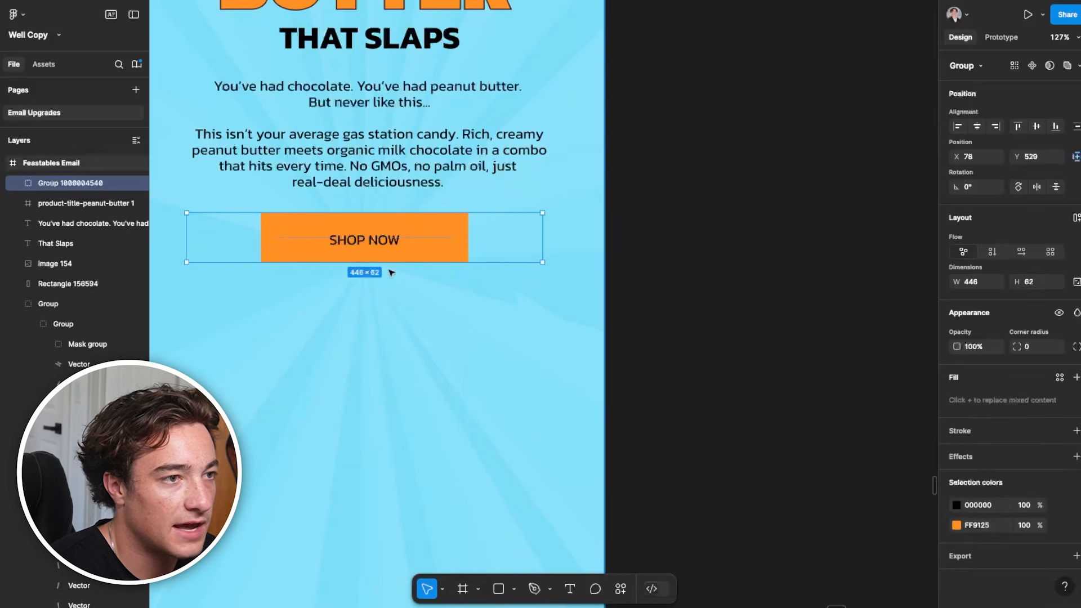
# Center "SHOP NOW" within the orange rectangle and apply auto layout to the two objects
pyautogui.click(1076, 219)
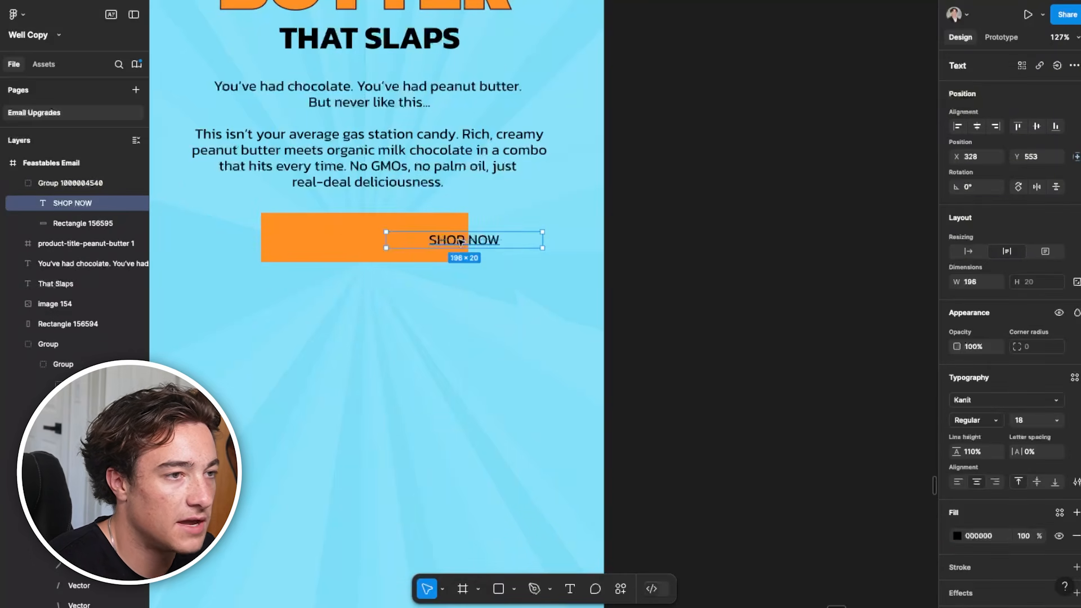
pyautogui.moveTo(460, 241); pyautogui.dragTo(360, 239)
pyautogui.keyDown('shift'); pyautogui.click(462, 256); pyautogui.keyUp('shift')
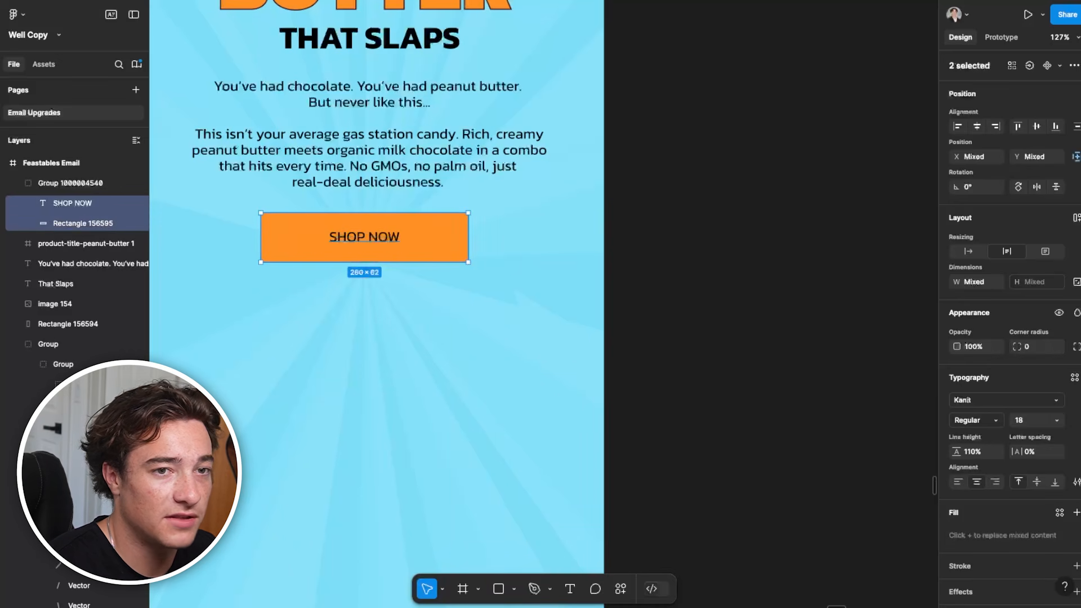
pyautogui.click(1076, 220)
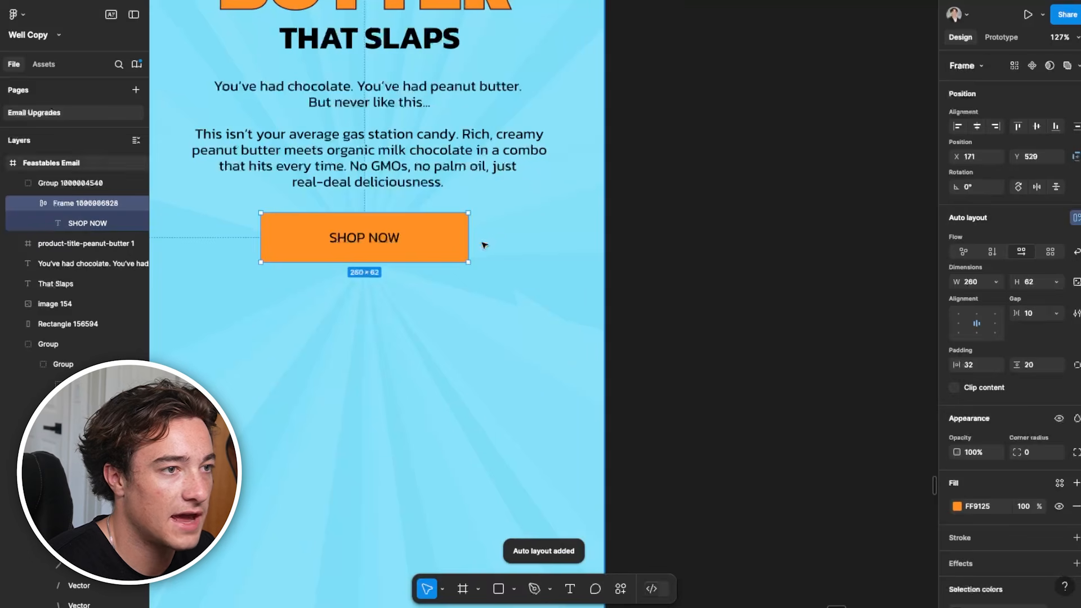
pyautogui.click(373, 246)
pyautogui.click(425, 247)
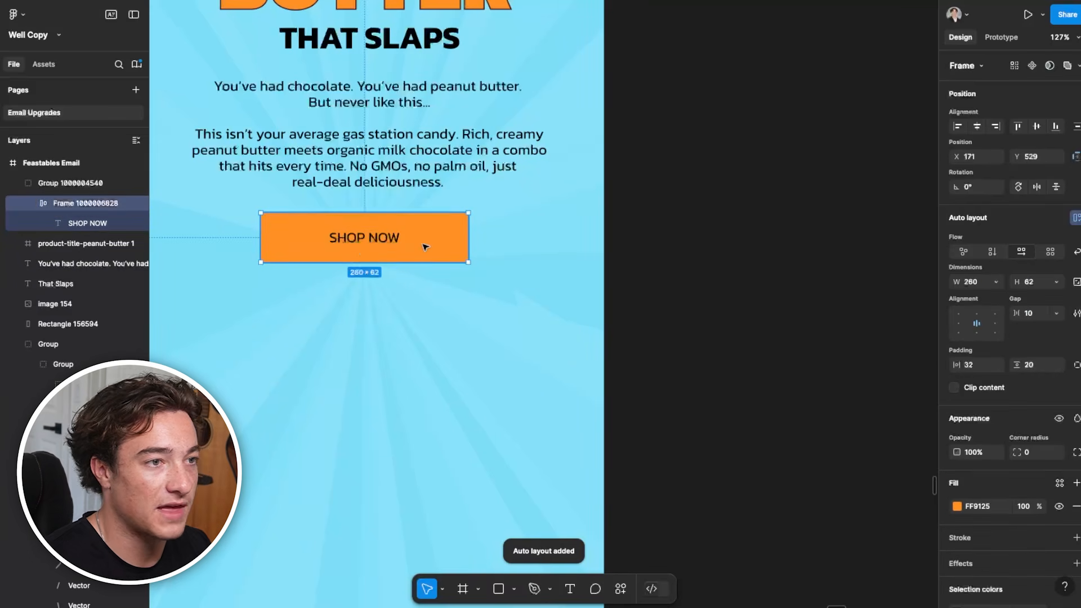
# Check the "Add to Bag" button's styling on the Feastables product page and give the SHOP NOW button a corner radius of 5 in Figma
pyautogui.click(389, 237)
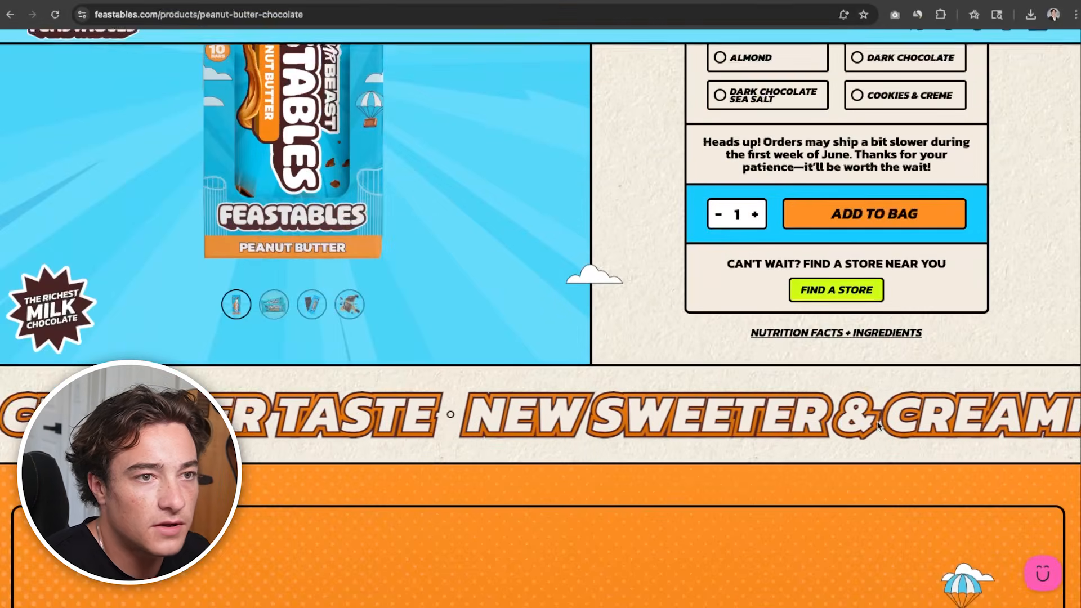
pyautogui.scroll(1, 822, 222)
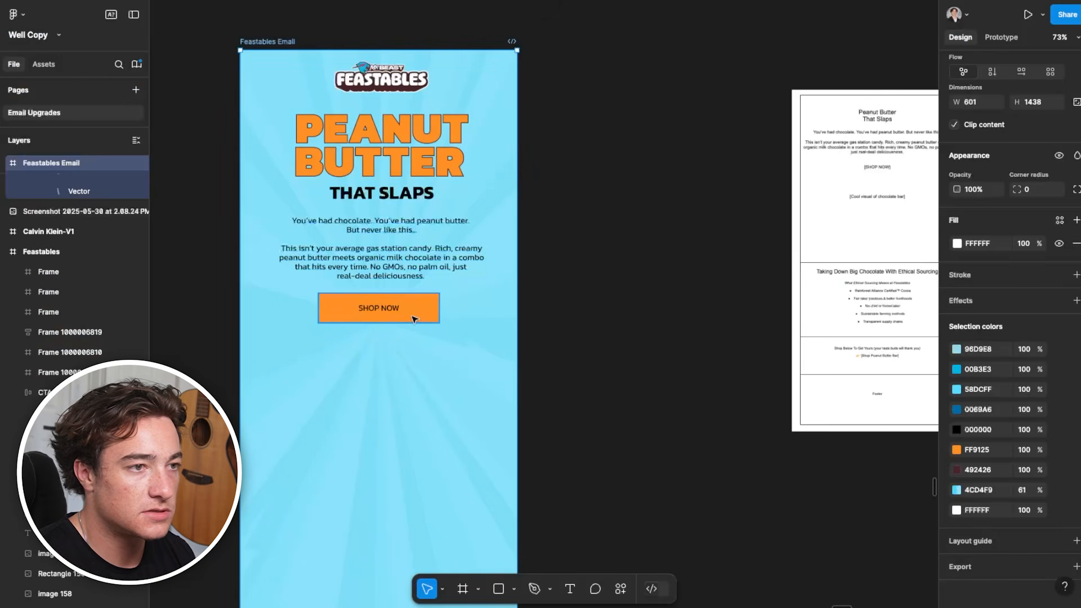
pyautogui.click(414, 320)
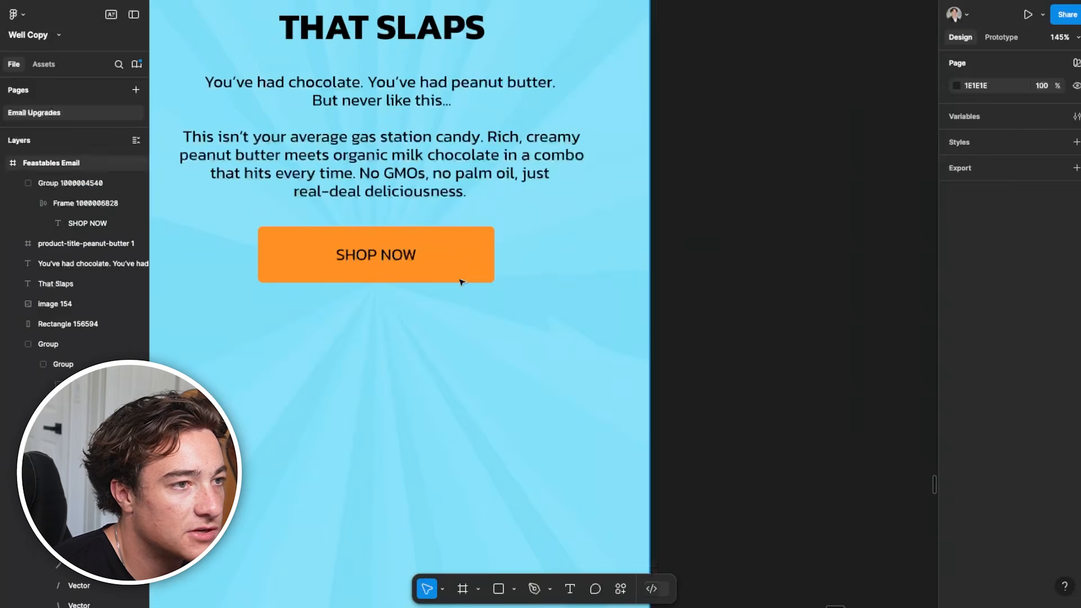
# Add a black 000000 inside stroke with a weight of 3 to the SHOP NOW button
pyautogui.scroll(-2, 458, 278)
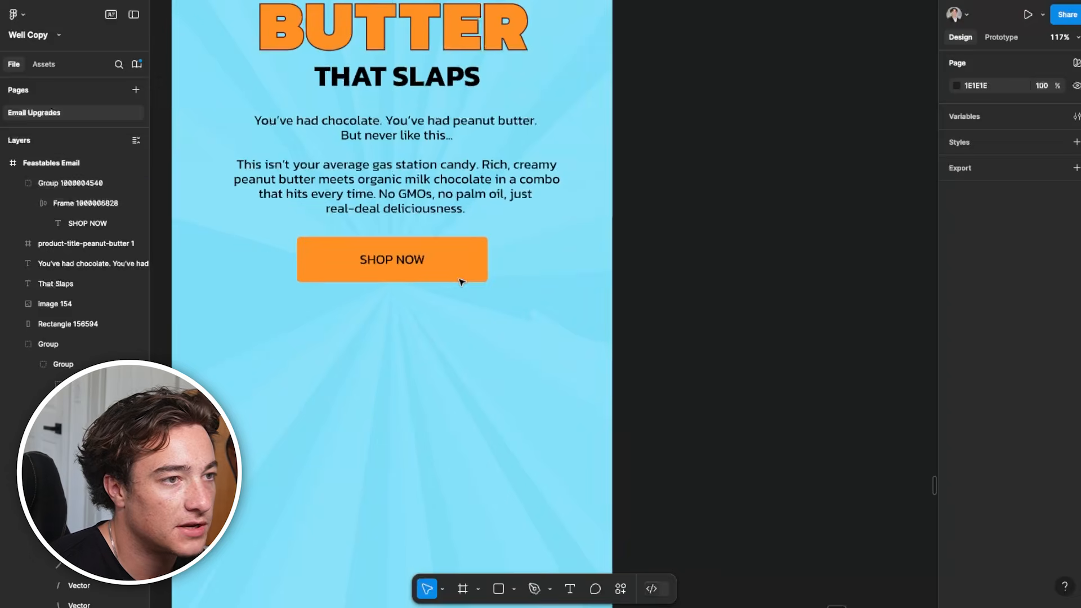
pyautogui.click(458, 278)
pyautogui.click(1006, 438)
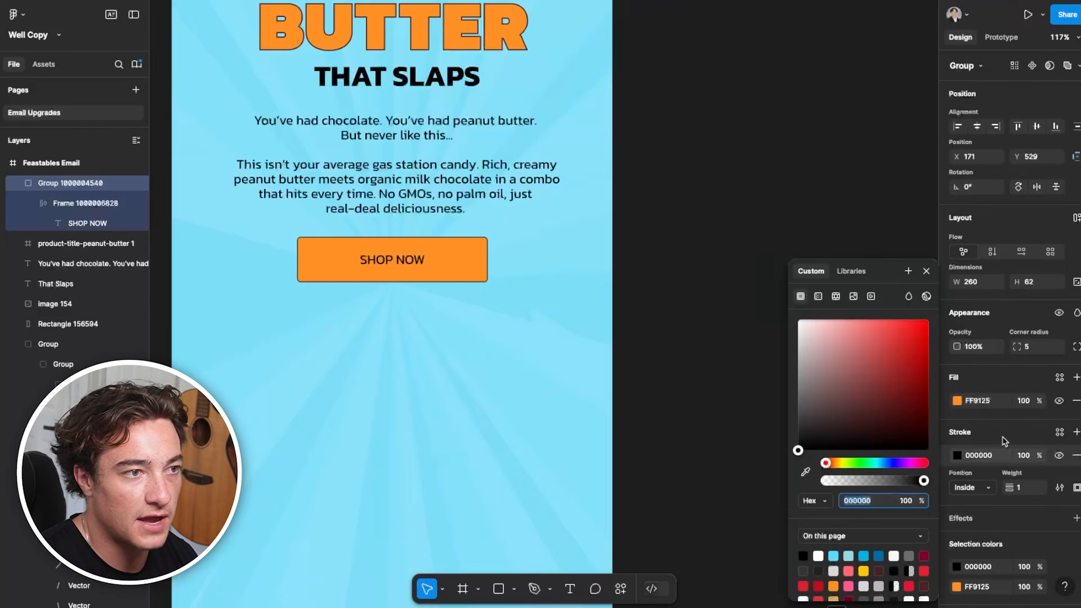
pyautogui.click(613, 290)
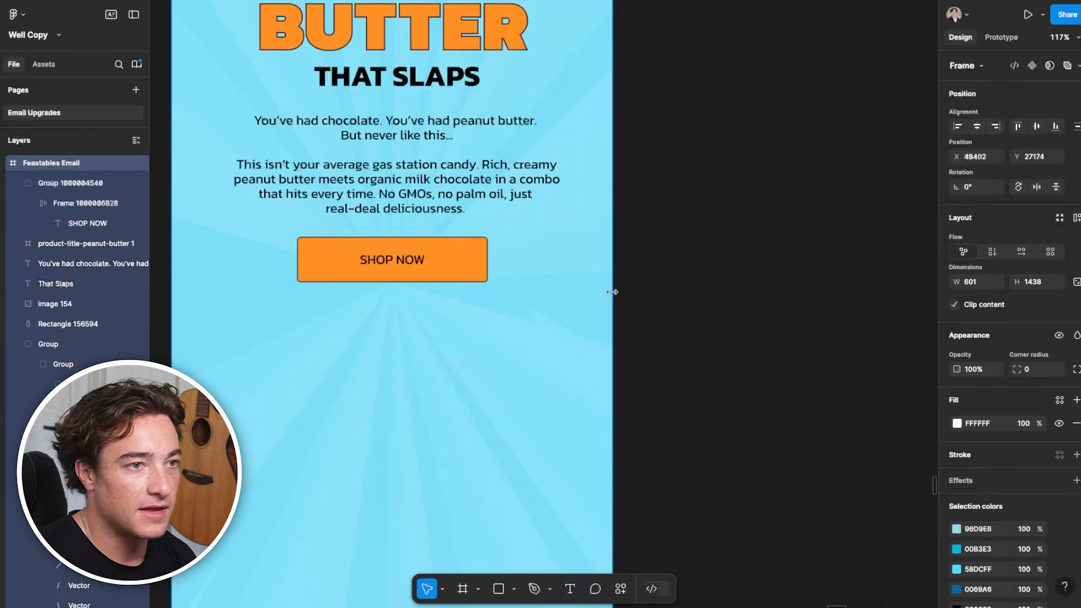
pyautogui.click(467, 269)
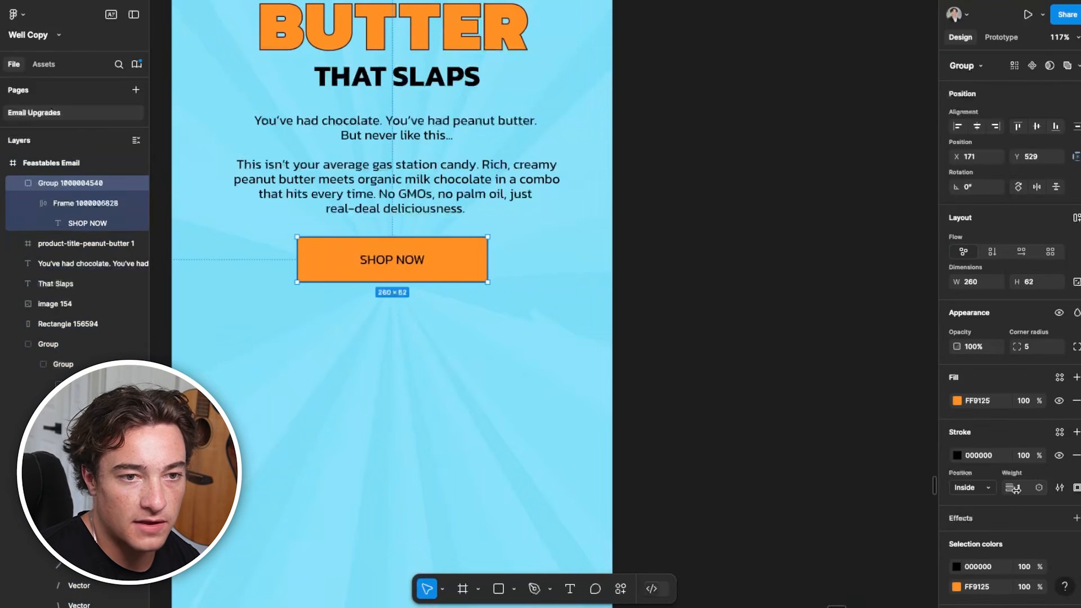
pyautogui.click(730, 420)
# Compare with the button lettering on the Feastables product page and set the "SHOP NOW" text to Bold Italic in Figma
pyautogui.scroll(-3, 563, 346)
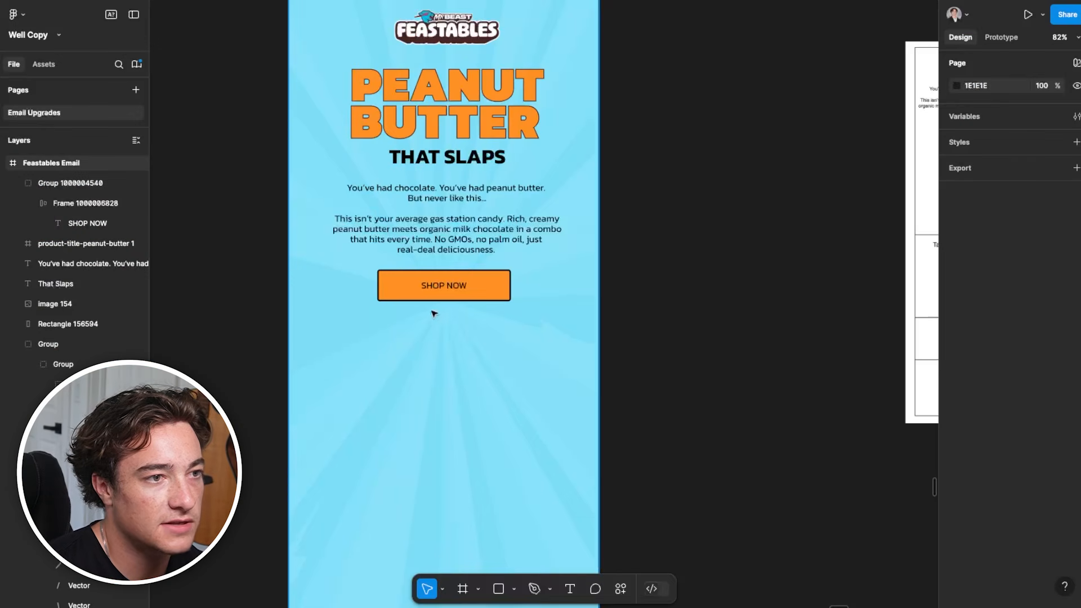
pyautogui.click(463, 270)
pyautogui.doubleClick(444, 285)
pyautogui.click(975, 419)
pyautogui.click(979, 591)
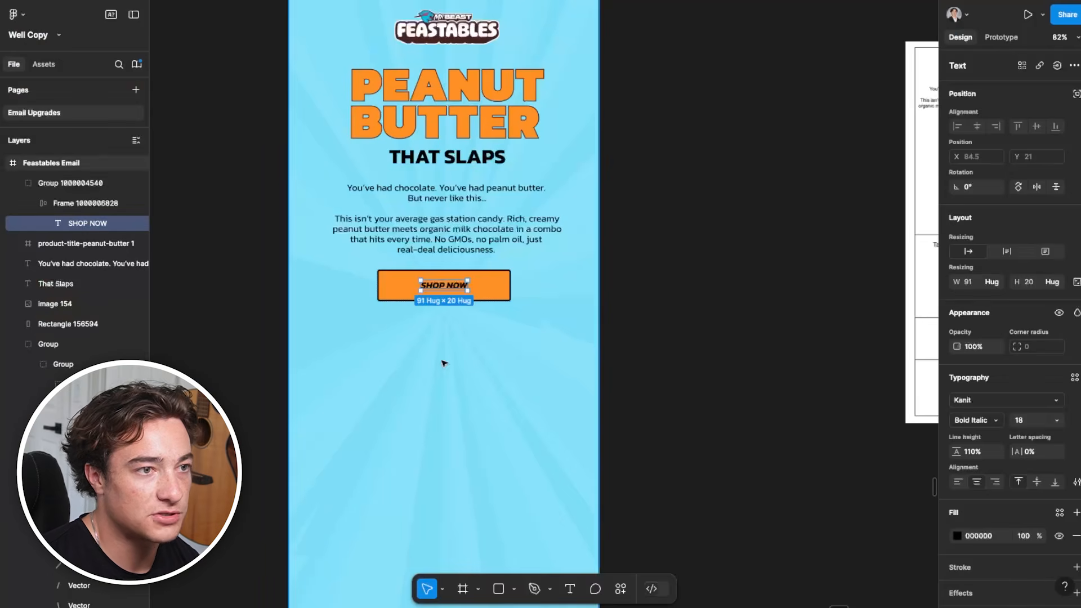
pyautogui.press('Escape')
# Show the exploding peanut butter bar image in the Feastables product page gallery and save it to the computer
pyautogui.hotkey('shift', '1')
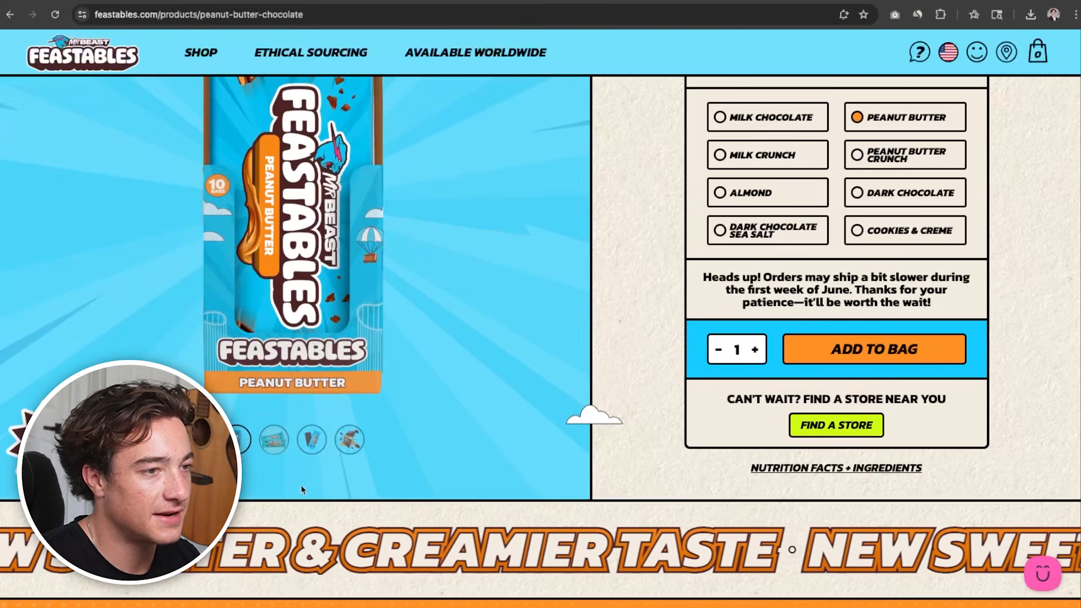
pyautogui.click(349, 439)
pyautogui.scroll(2, 349, 394)
pyautogui.rightClick(273, 237)
pyautogui.click(311, 257)
pyautogui.press('Return')
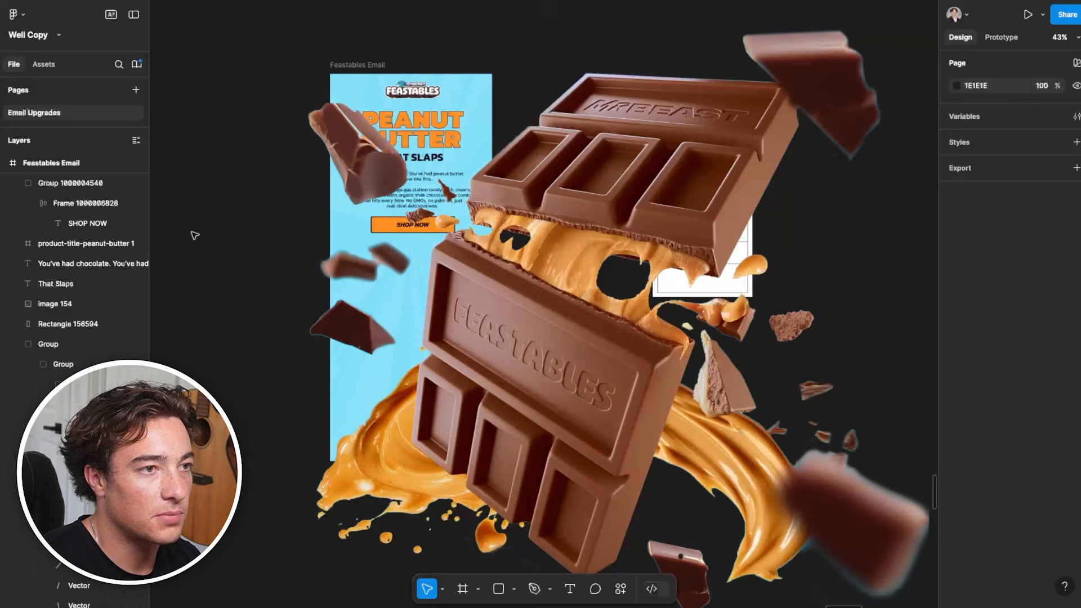
# Bring the exploding chocolate image into Figma, scale it to 634 × 580, and place it below the SHOP NOW button at X -16, Y 625
pyautogui.scroll(-5, 394, 276)
pyautogui.click(569, 332)
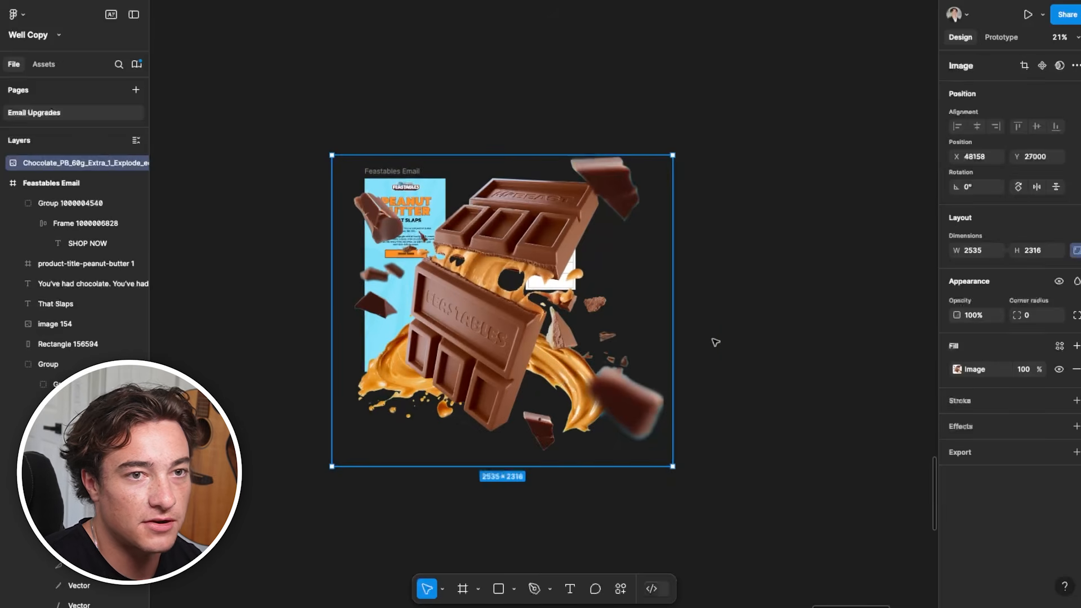
pyautogui.moveTo(673, 466); pyautogui.dragTo(394, 153)
pyautogui.scroll(4, 367, 108)
pyautogui.moveTo(363, 115); pyautogui.dragTo(431, 388)
pyautogui.moveTo(444, 269); pyautogui.dragTo(425, 275)
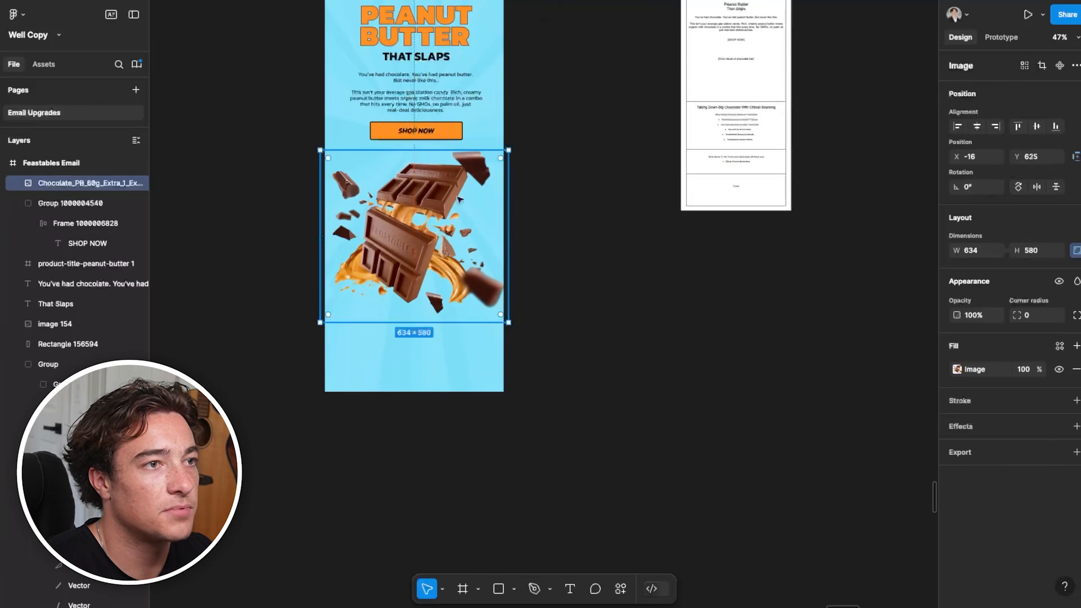
# Widen the body copy's text box on both sides so the second paragraph fits on three lines, and recenter it under "That Slaps"
pyautogui.scroll(4, 511, 237)
pyautogui.click(560, 212)
pyautogui.click(397, 202)
pyautogui.scroll(4, 396, 202)
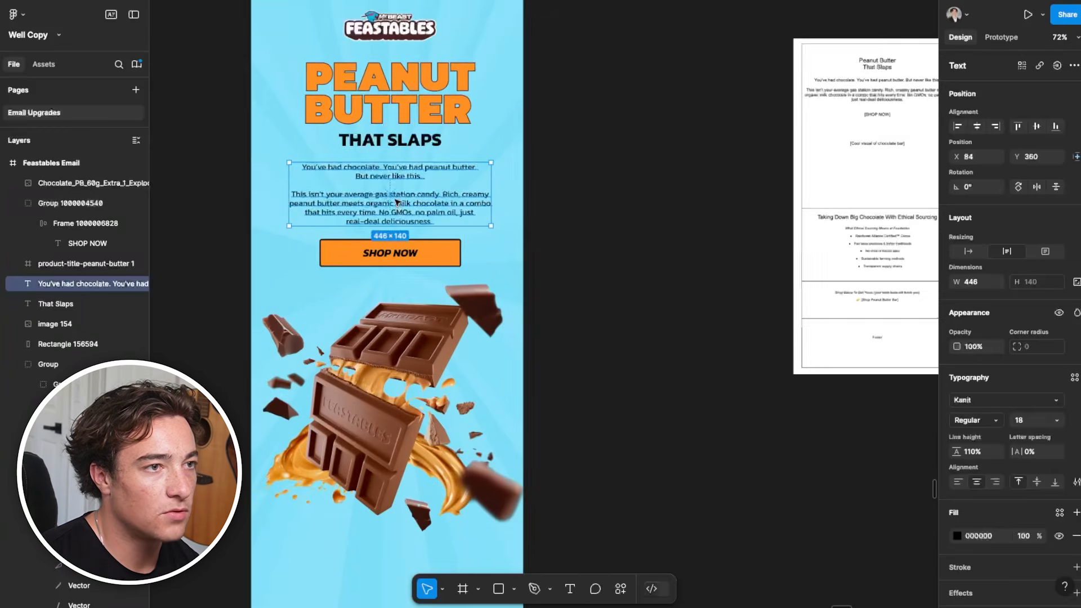
pyautogui.scroll(-4, 398, 226)
pyautogui.scroll(-2, 334, 343)
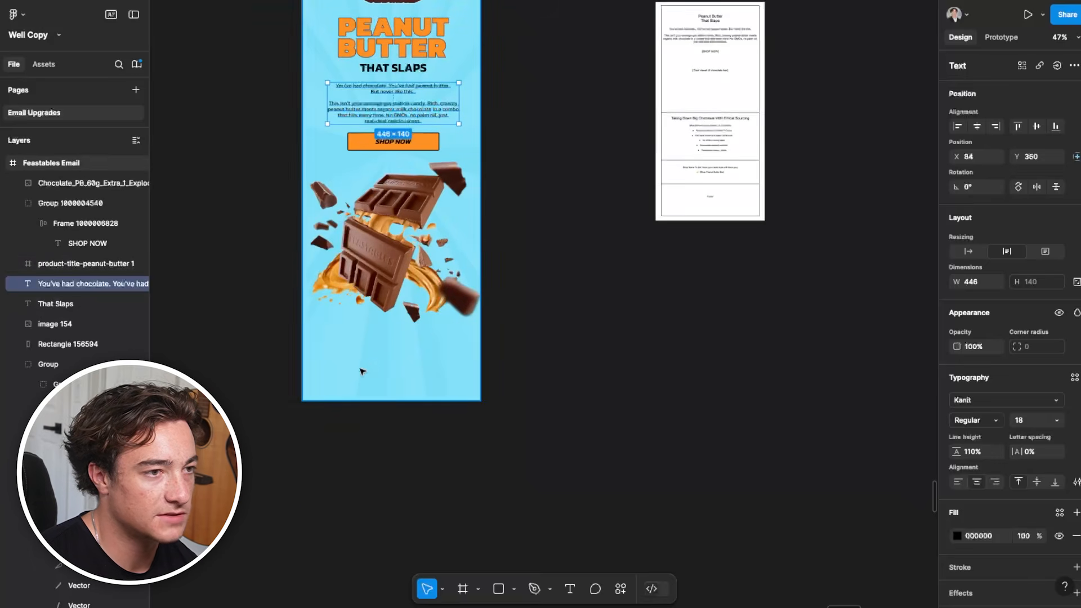
pyautogui.scroll(5, 362, 369)
pyautogui.moveTo(251, 263); pyautogui.dragTo(230, 264)
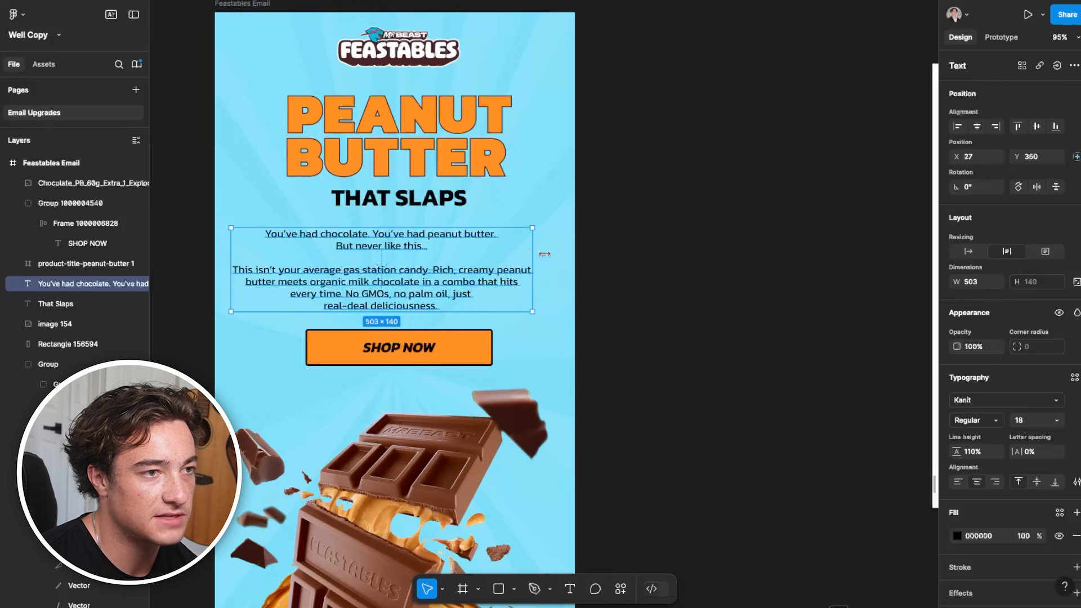
pyautogui.moveTo(544, 254); pyautogui.dragTo(559, 253)
pyautogui.moveTo(462, 287); pyautogui.dragTo(471, 285)
# Move the SHOP NOW button slightly up toward the body copy and select the chocolate image below it
pyautogui.click(402, 393)
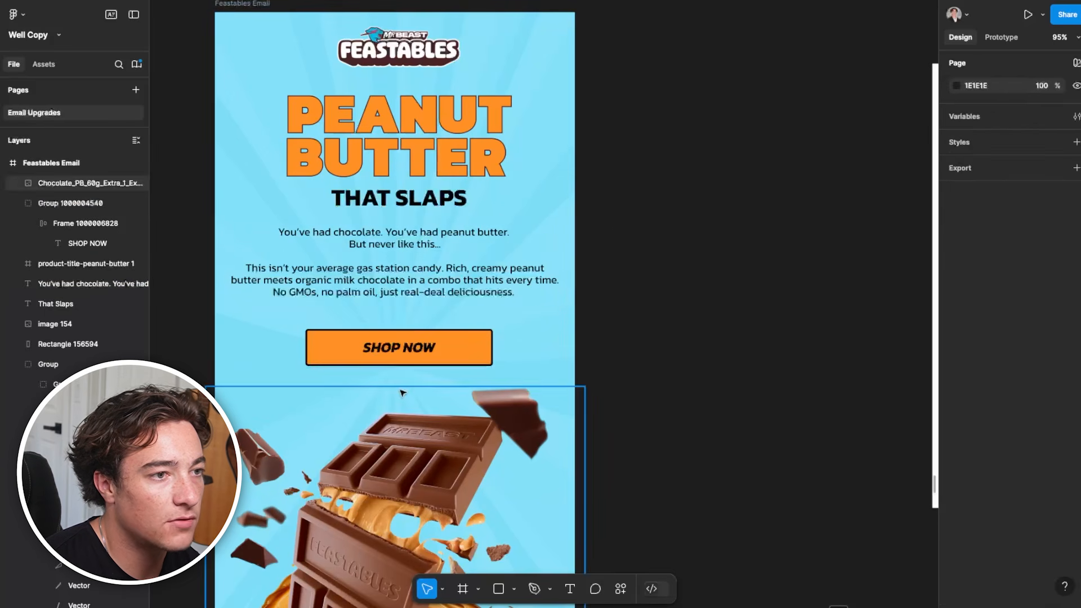
pyautogui.moveTo(400, 348); pyautogui.dragTo(399, 338)
pyautogui.click(549, 390)
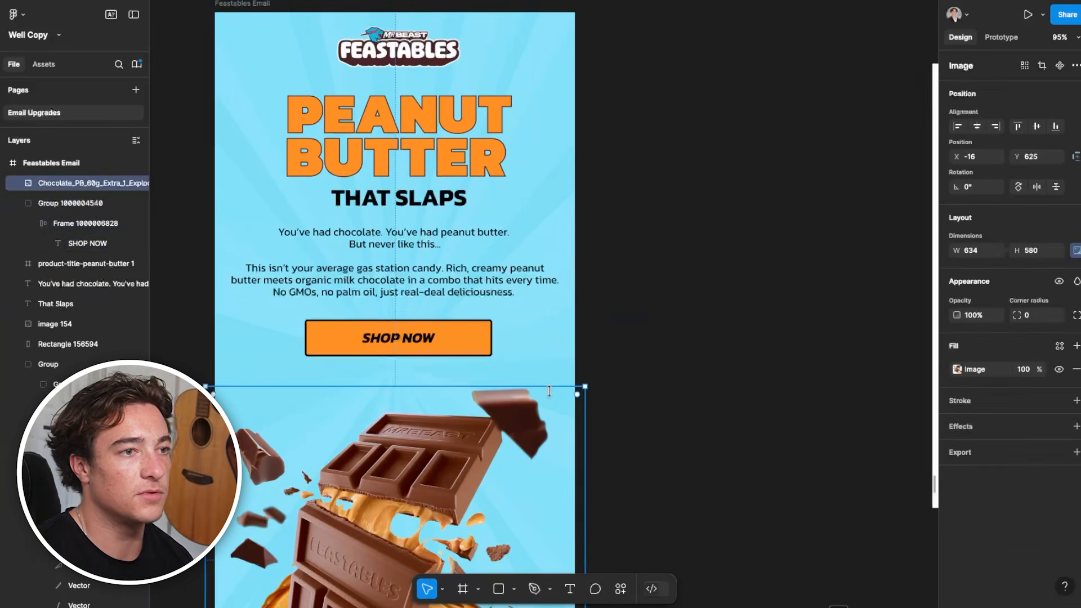
# Move the exploding chocolate image slightly up toward the SHOP NOW button
pyautogui.scroll(-3, 583, 418)
pyautogui.click(717, 422)
pyautogui.scroll(-5, 608, 330)
pyautogui.scroll(2, 608, 331)
pyautogui.scroll(-2, 613, 414)
pyautogui.moveTo(516, 383); pyautogui.dragTo(515, 376)
pyautogui.click(610, 376)
pyautogui.scroll(1, 624, 400)
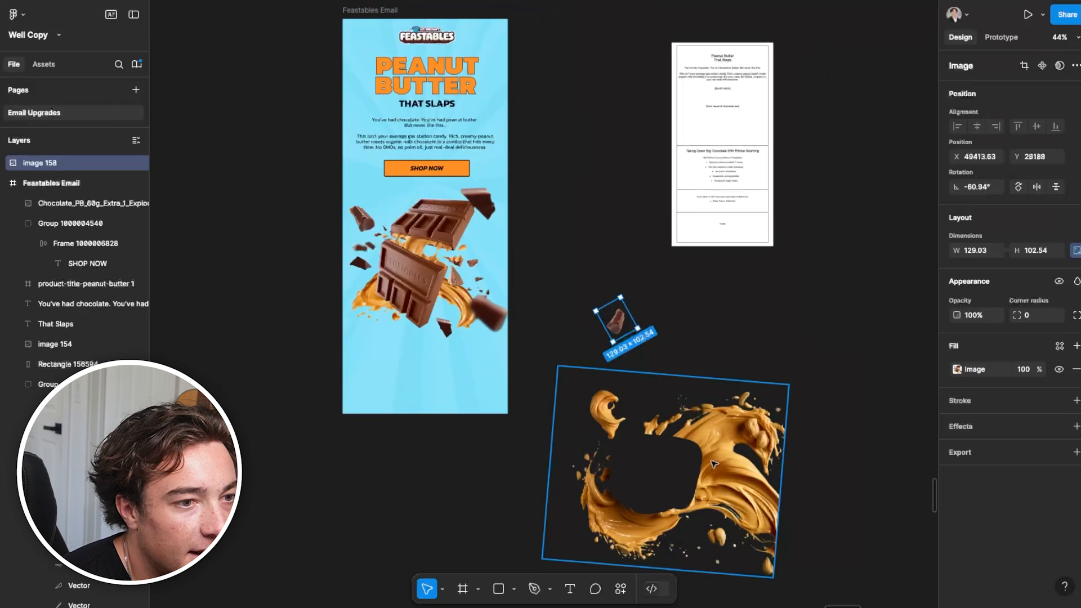
# Move the peanut butter splash image into the email and place it behind the chocolate bar along the left edge
pyautogui.moveTo(713, 468); pyautogui.dragTo(666, 440)
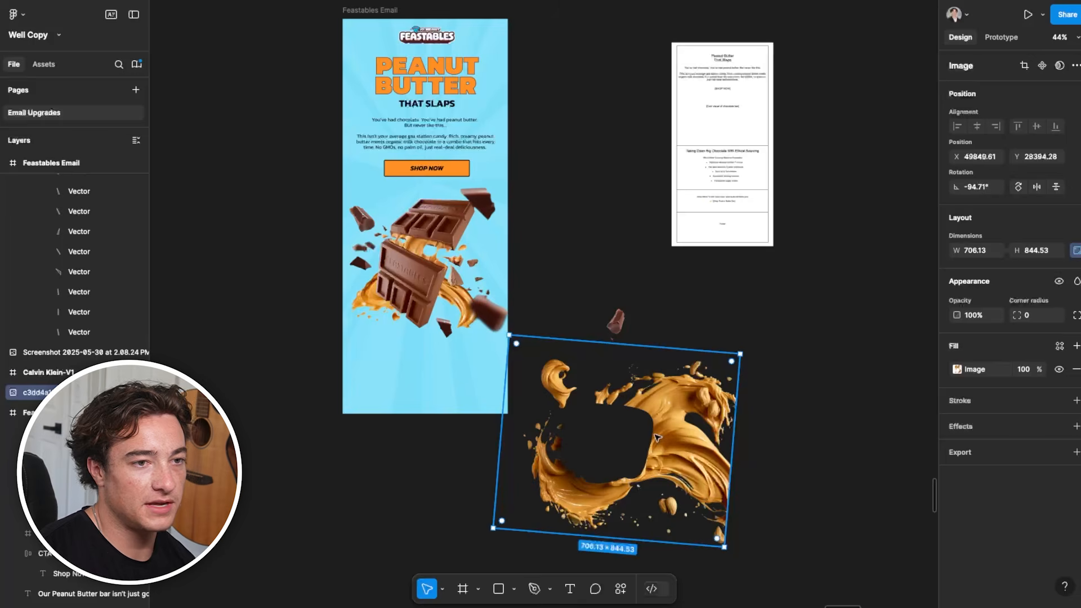
pyautogui.scroll(5, 653, 507)
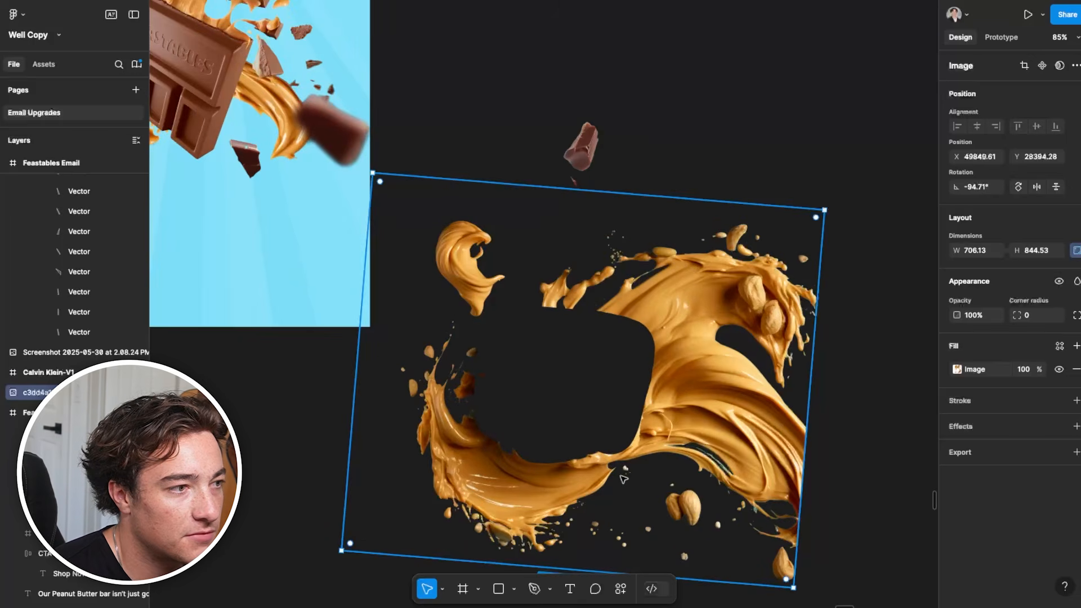
pyautogui.scroll(-5, 624, 478)
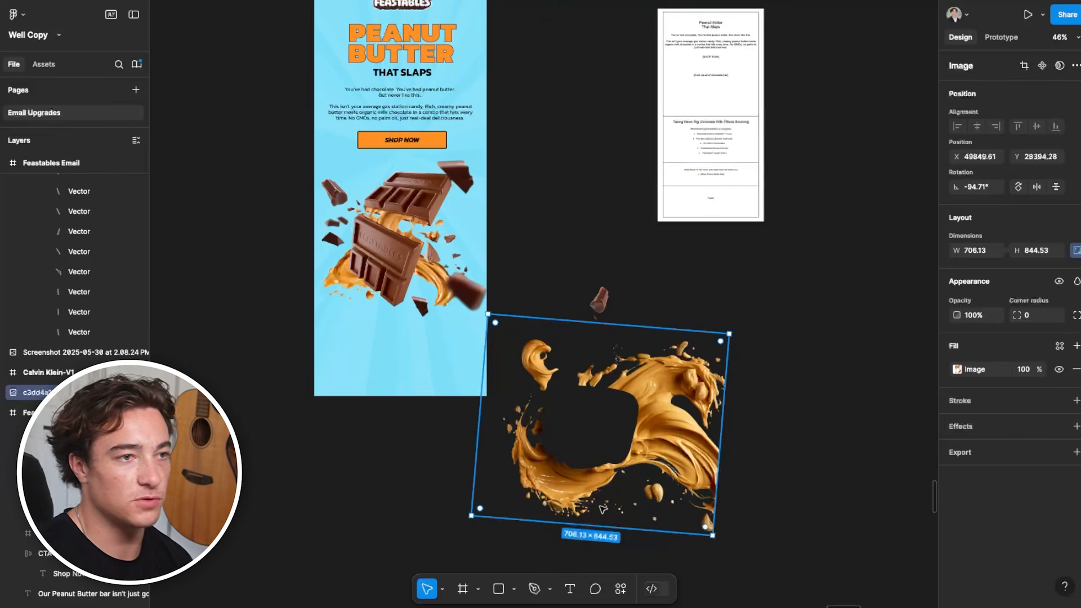
pyautogui.moveTo(635, 446); pyautogui.dragTo(408, 273)
pyautogui.rightClick(409, 272)
pyautogui.click(457, 314)
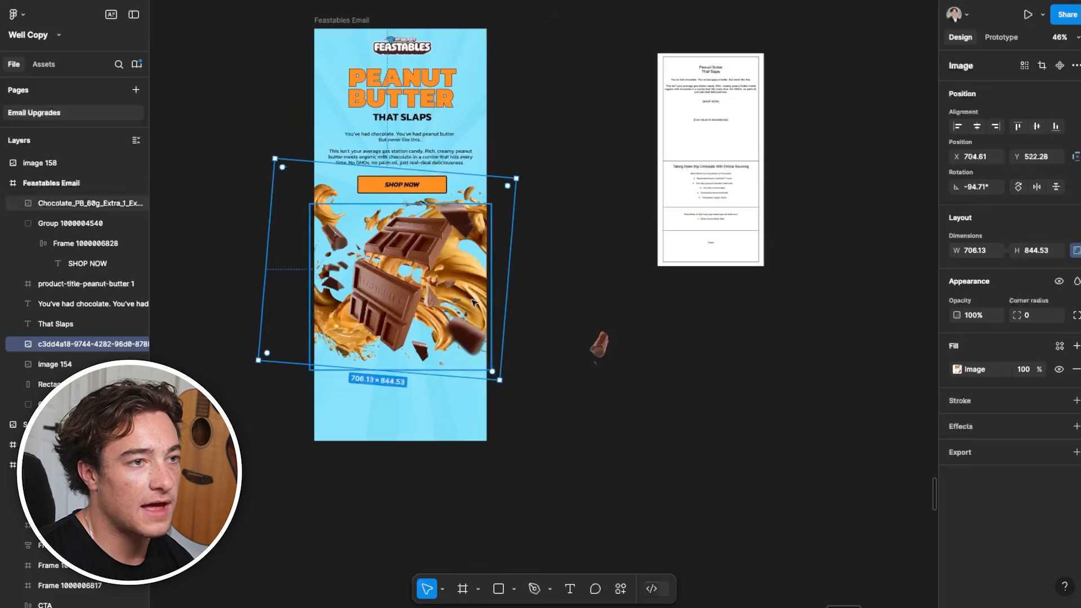
pyautogui.moveTo(474, 301); pyautogui.dragTo(350, 305)
pyautogui.click(554, 277)
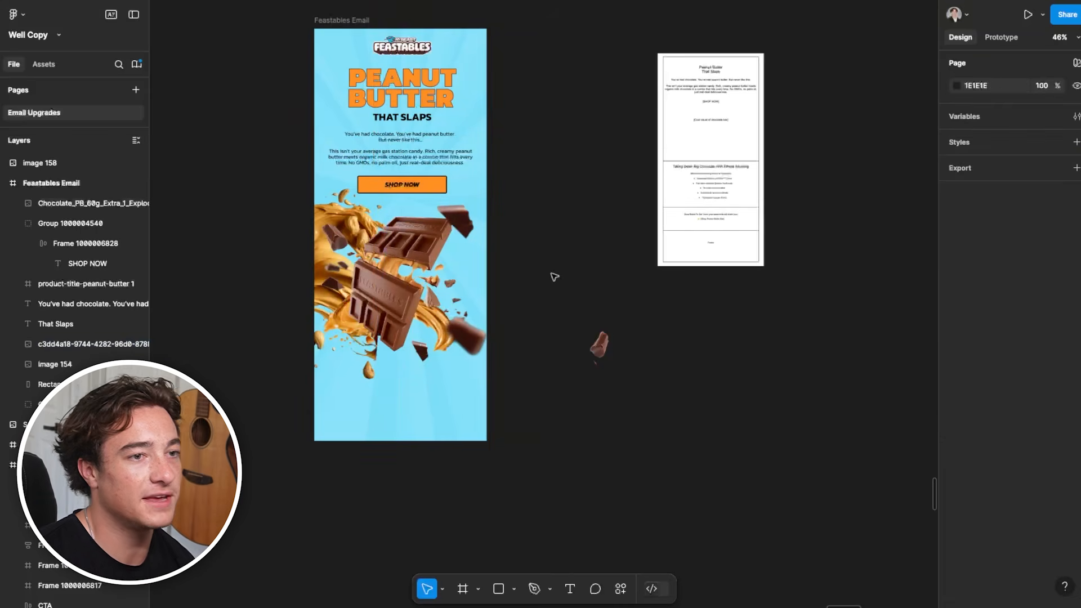
# Move the loose chocolate chunk beside the PEANUT BUTTER headline at X 543.63, Y 158
pyautogui.doubleClick(601, 358)
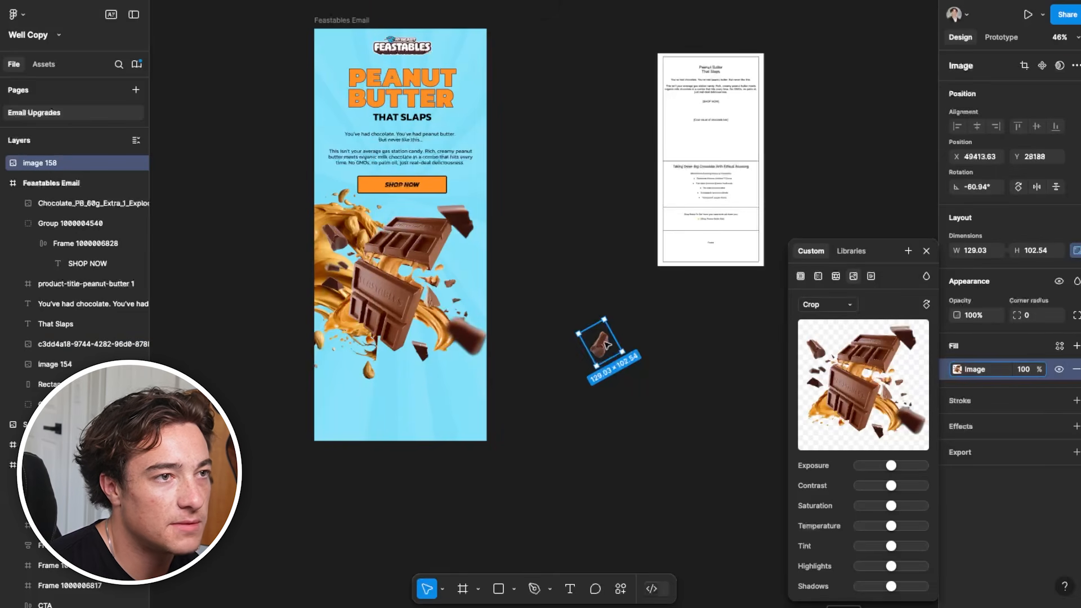
pyautogui.moveTo(503, 170); pyautogui.dragTo(472, 100)
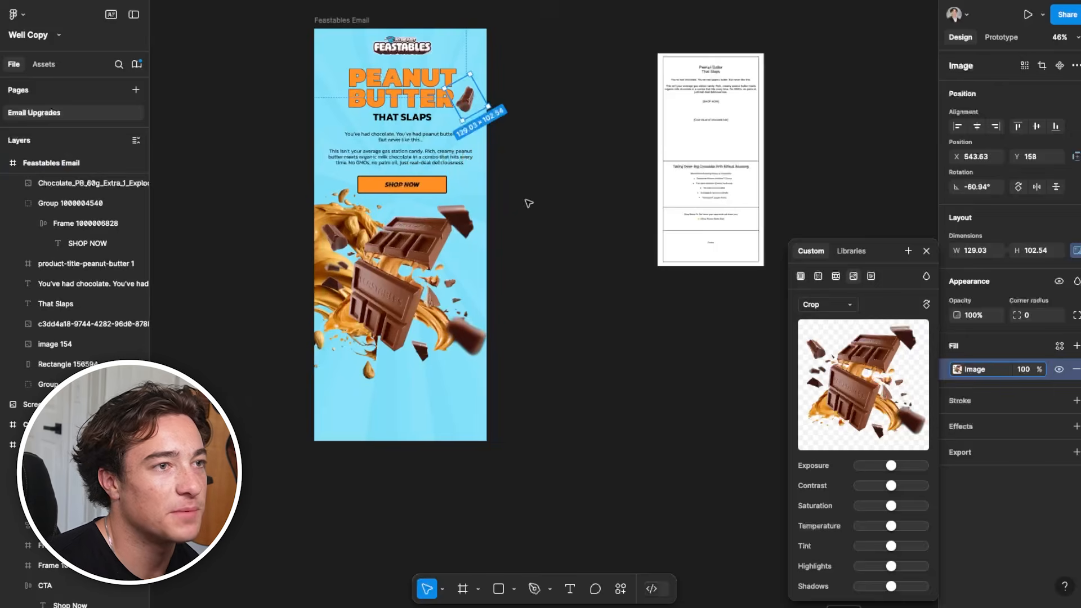
pyautogui.click(518, 205)
# Reorder the peanut butter splash layer so it sits between the That Slaps text and image 154
pyautogui.scroll(-2, 516, 206)
pyautogui.click(84, 202)
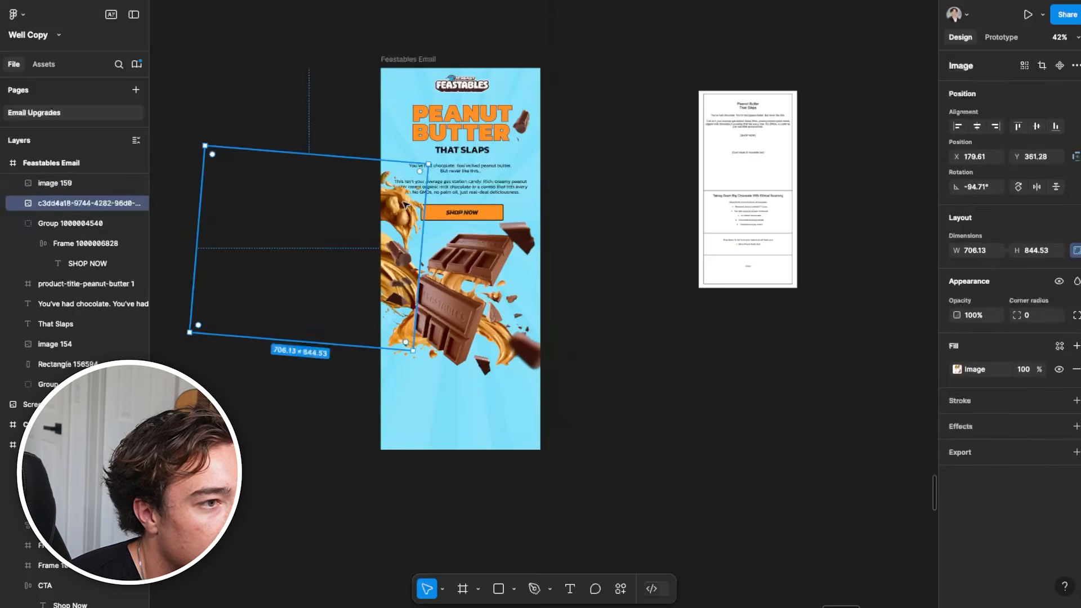
pyautogui.rightClick(406, 201)
pyautogui.click(76, 204)
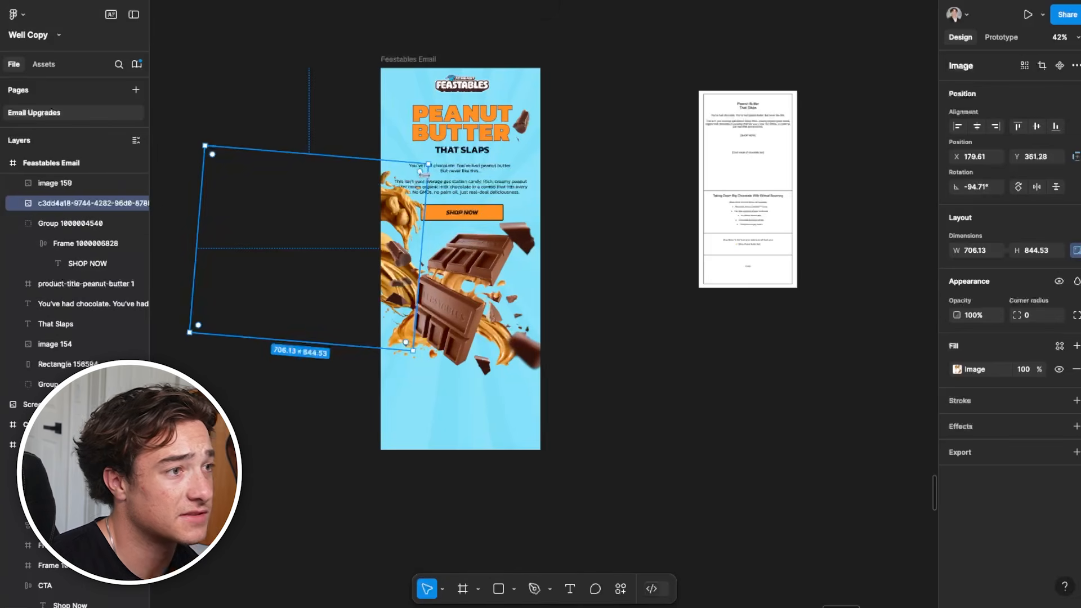
pyautogui.moveTo(79, 203); pyautogui.dragTo(77, 292)
pyautogui.moveTo(81, 328); pyautogui.dragTo(82, 331)
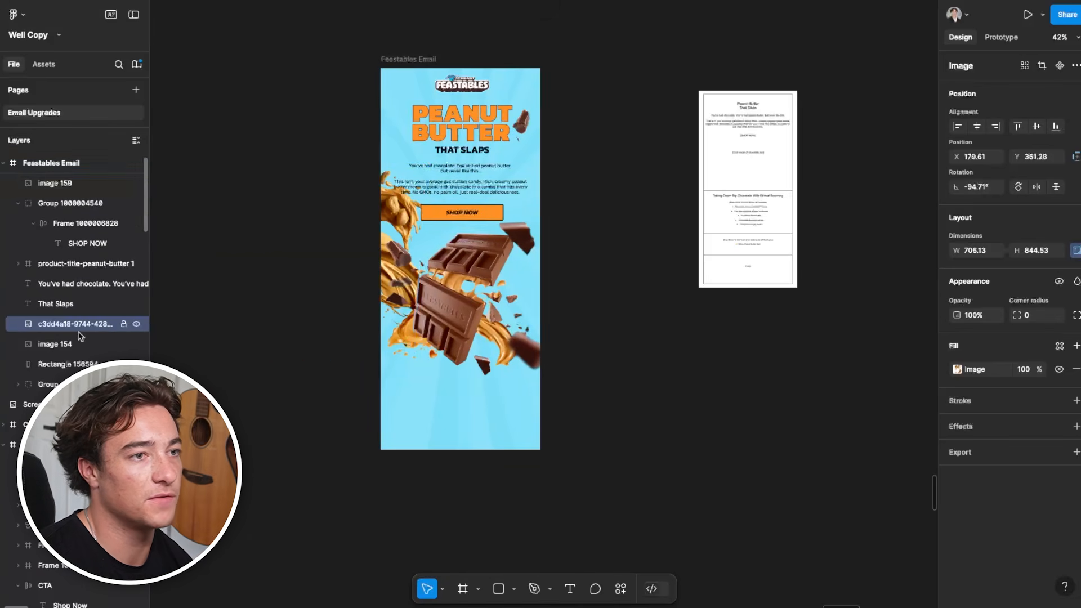
# Lower the peanut butter splash to Y 378.28 and raise the body copy to Y 345
pyautogui.scroll(5, 394, 239)
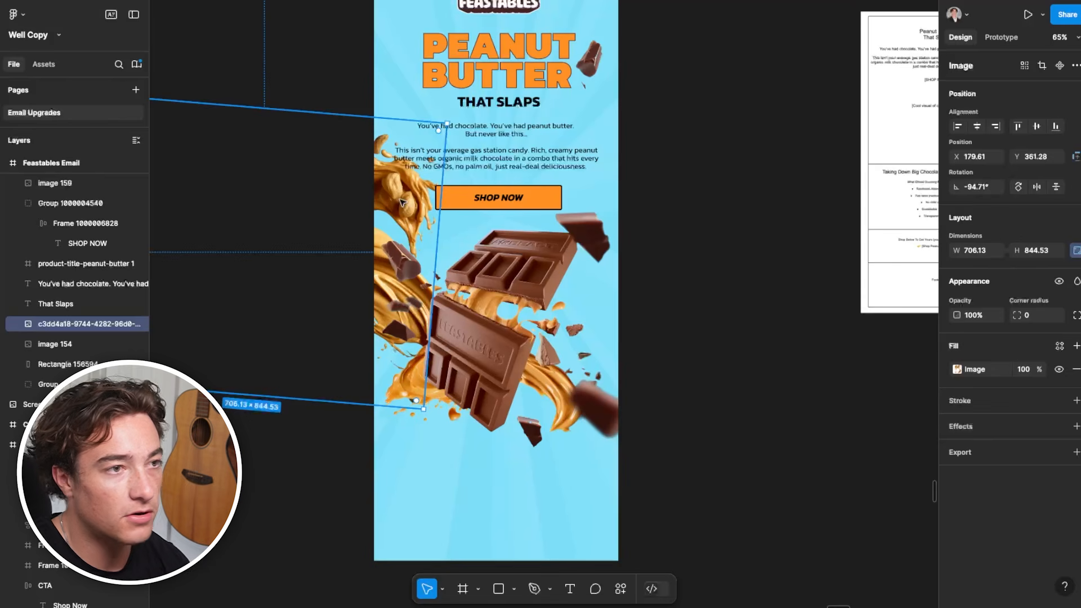
pyautogui.press('Down')
pyautogui.press('Down')
pyautogui.press('Down')
pyautogui.press('Down')
pyautogui.press('Down')
pyautogui.press('Down')
pyautogui.press('Down')
pyautogui.press('Down')
pyautogui.press('Down')
pyautogui.press('Down')
pyautogui.press('Down')
pyautogui.press('Down')
pyautogui.press('Down')
pyautogui.press('Down')
pyautogui.press('Down')
pyautogui.press('Down')
pyautogui.press('Down')
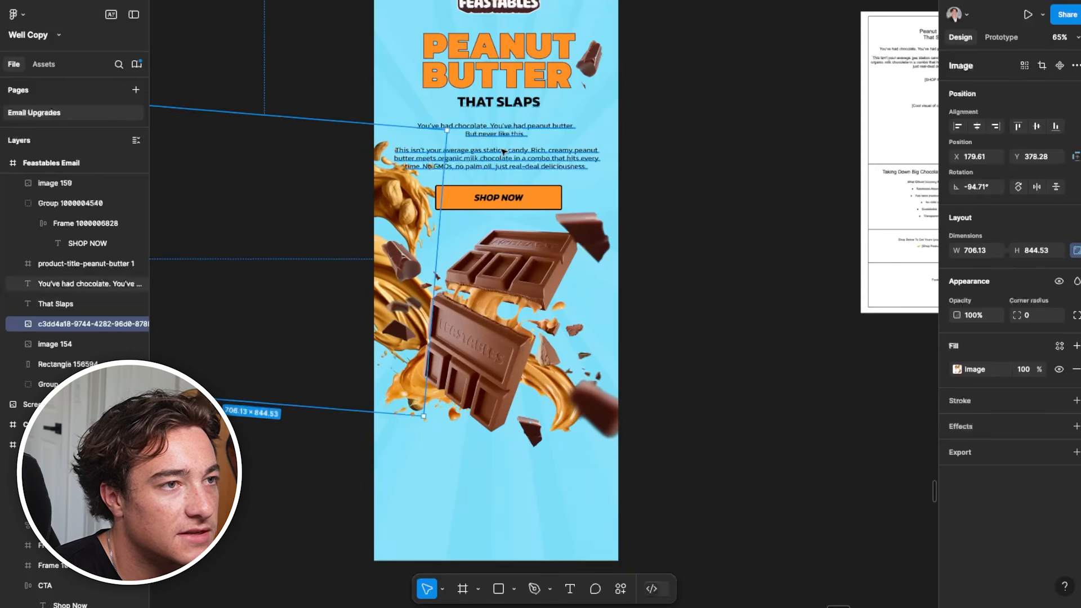
pyautogui.click(491, 138)
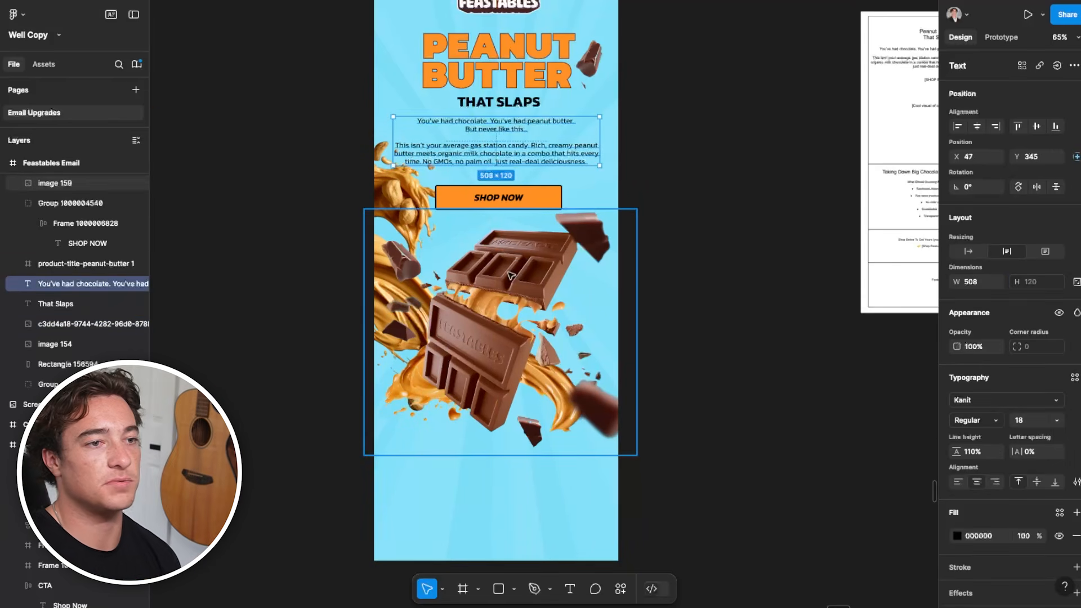
pyautogui.scroll(-3, 673, 304)
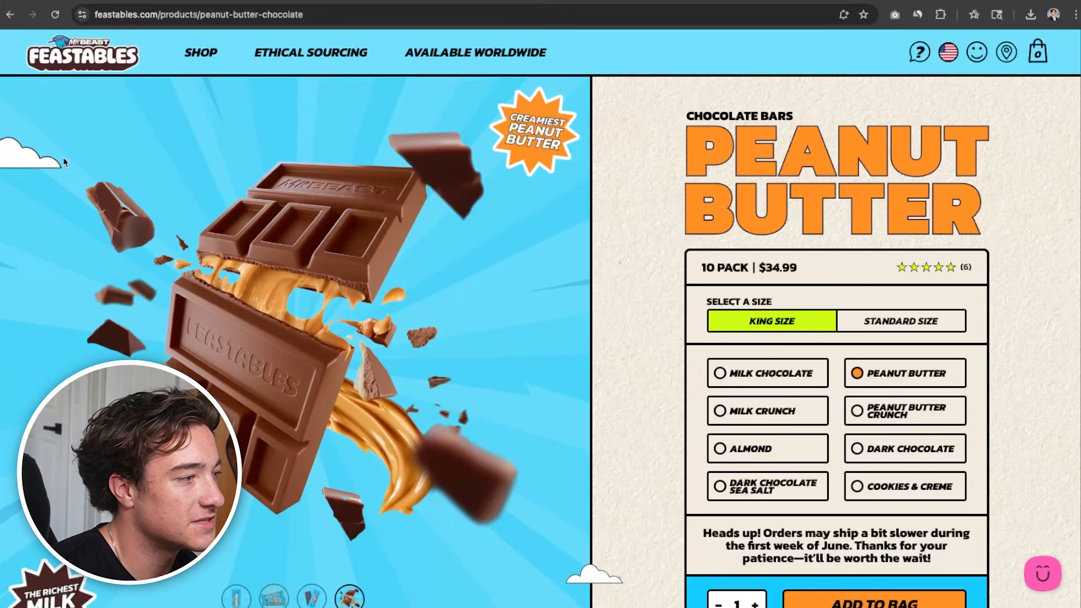
# Switch to the Feastables product page in the browser and look through it down to the footer for decorative graphics
pyautogui.scroll(-20, 397, 568)
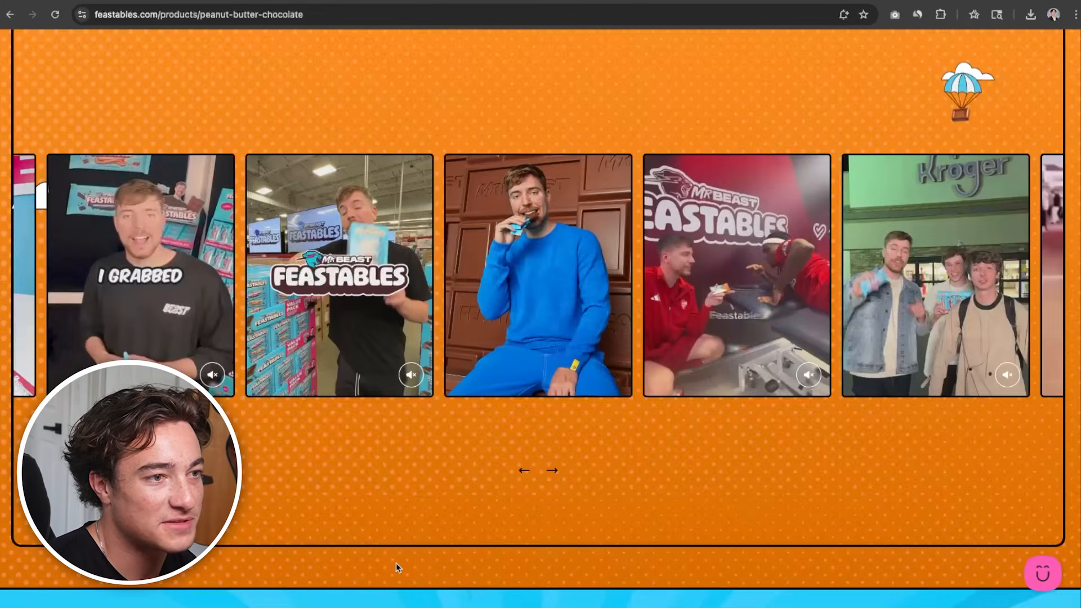
pyautogui.scroll(10, 397, 567)
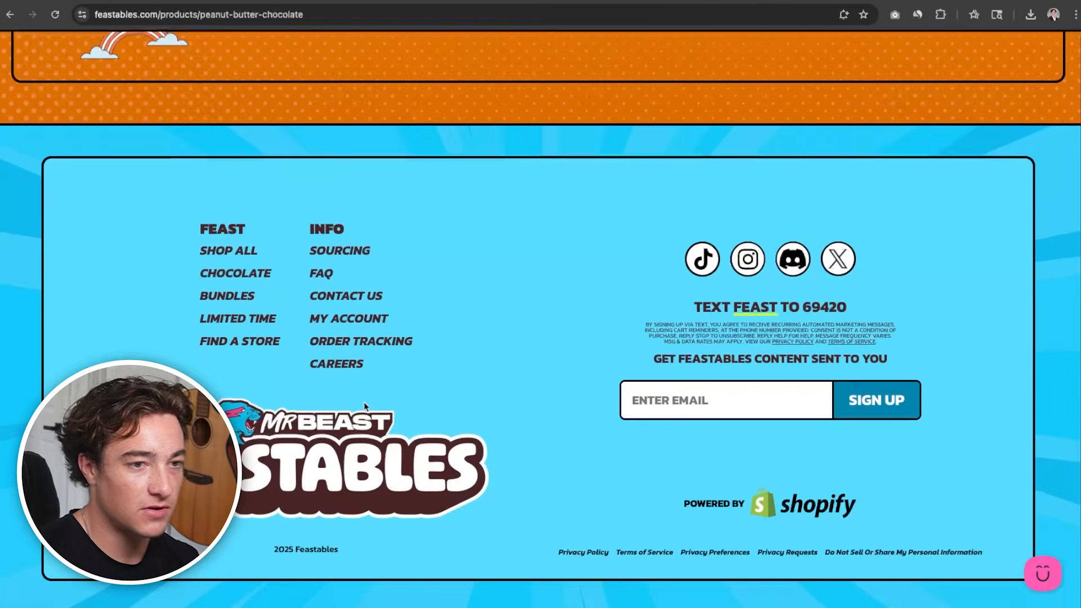
pyautogui.scroll(7, 409, 441)
pyautogui.scroll(-5, 409, 441)
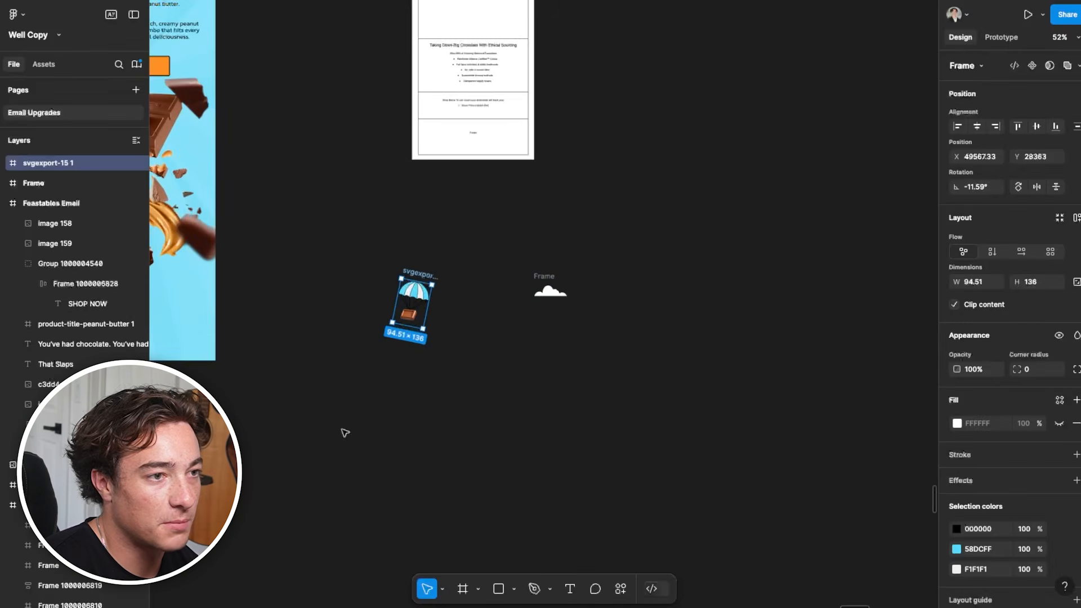
# Place the parachute graphic below the splash at X 17.33, Y 1063, and scatter cloud graphics around the headline and chocolate
pyautogui.moveTo(345, 433); pyautogui.dragTo(651, 517)
pyautogui.moveTo(721, 400); pyautogui.dragTo(390, 354)
pyautogui.moveTo(847, 379); pyautogui.dragTo(789, 434)
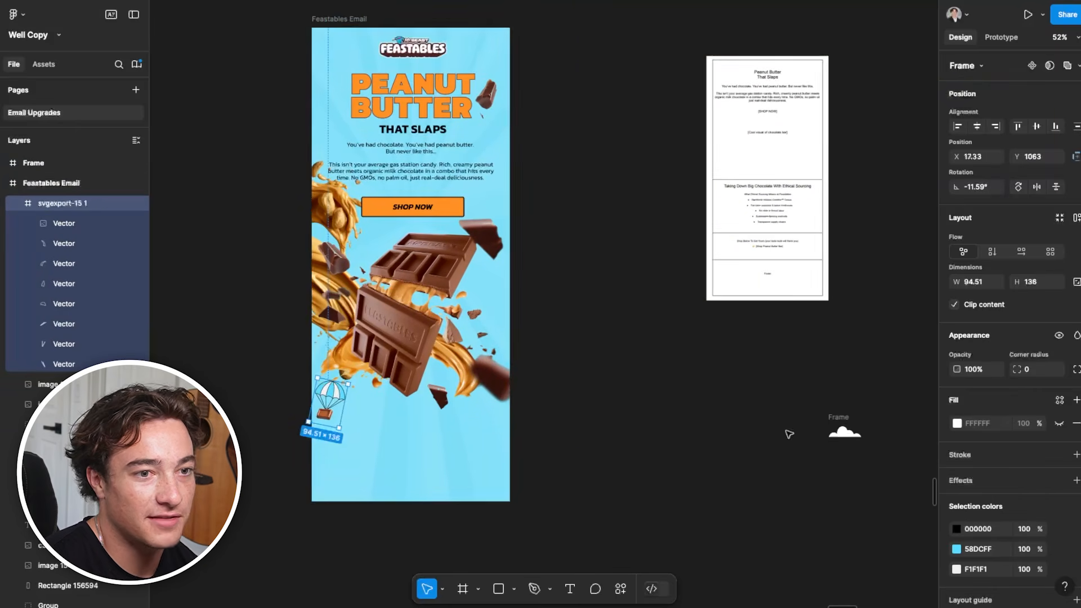
pyautogui.moveTo(855, 432); pyautogui.dragTo(506, 133)
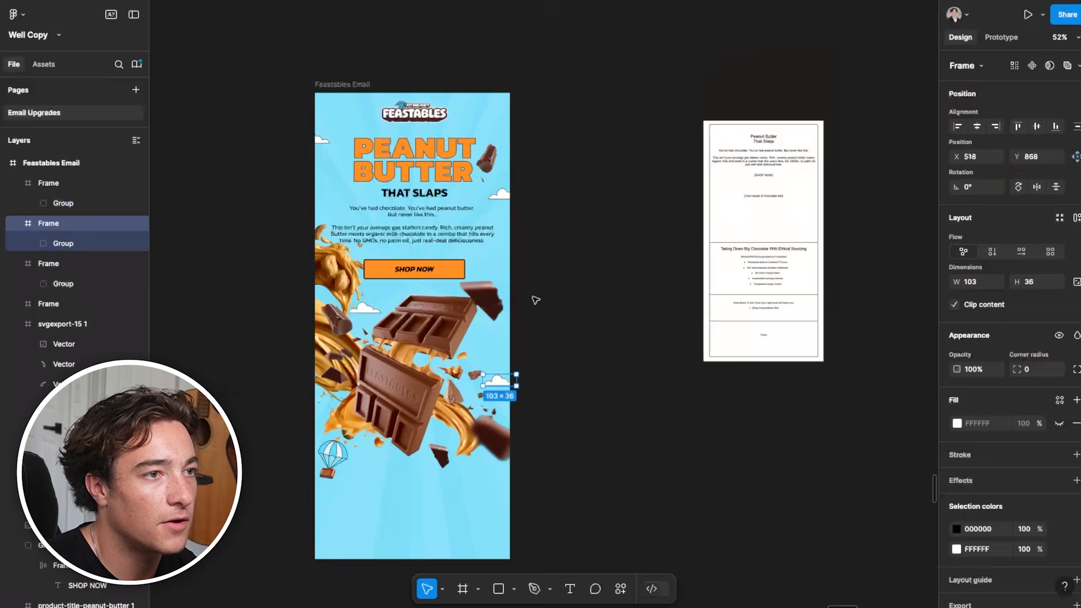
pyautogui.scroll(2, 452, 265)
pyautogui.scroll(-1, 422, 411)
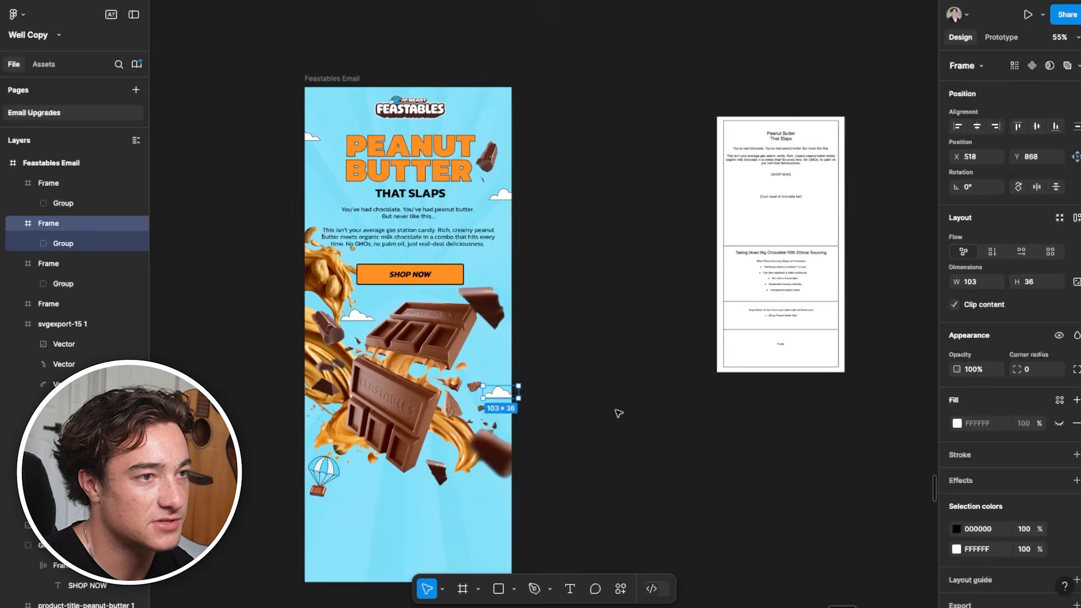
# Extend the Feastables Email frame downward to make room for a second section below the hero
pyautogui.click(442, 487)
pyautogui.scroll(-1, 442, 488)
pyautogui.scroll(-3, 449, 471)
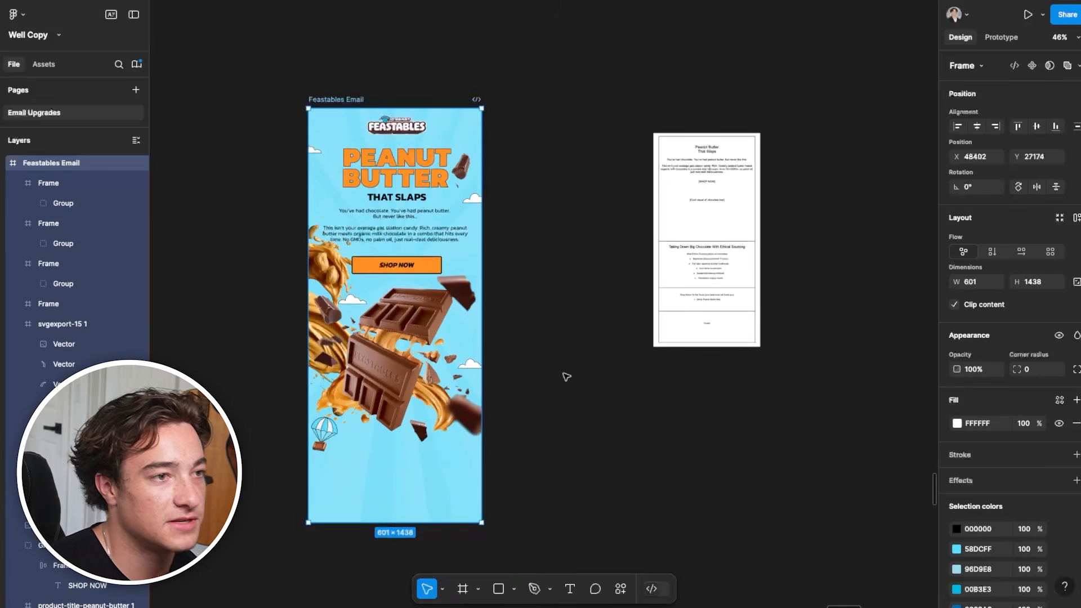
pyautogui.scroll(1, 566, 376)
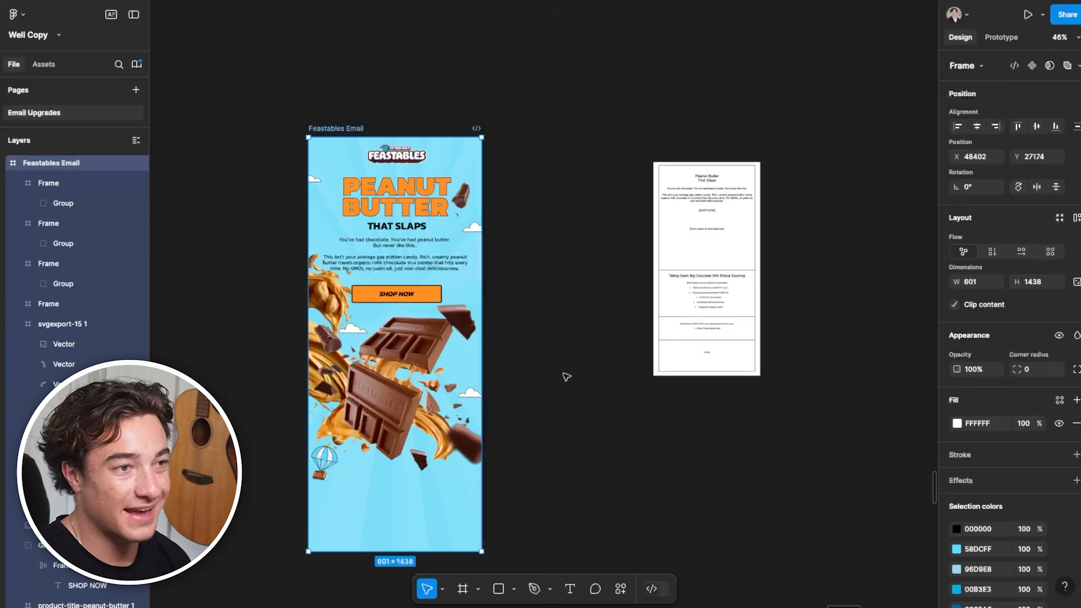
pyautogui.moveTo(402, 321); pyautogui.dragTo(402, 539)
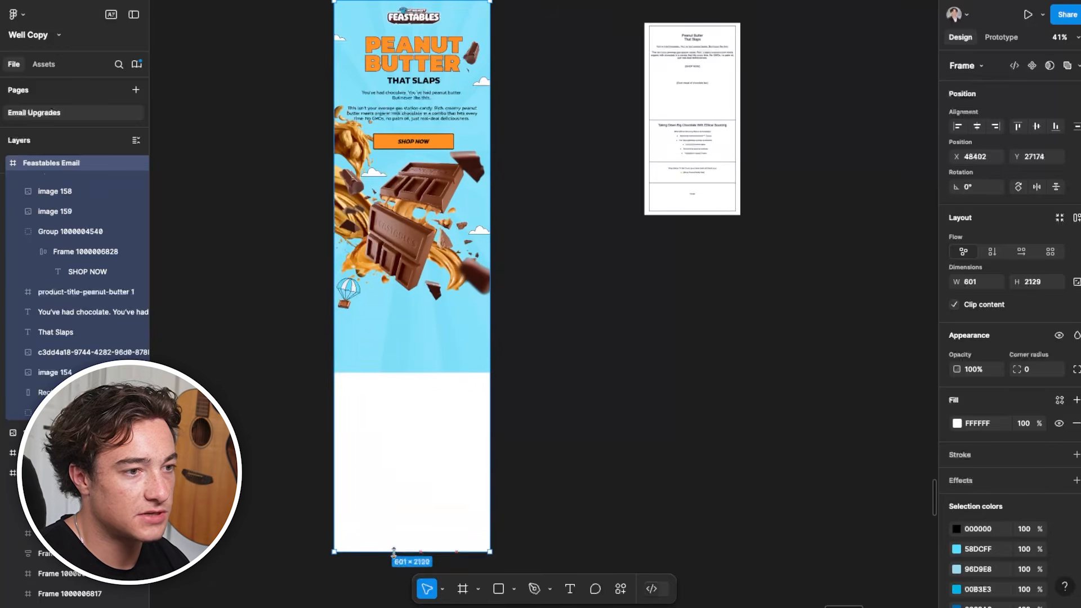
# Shorten the blue background rectangle to 601 × 1183 and trim the sunburst rays to end at the same edge
pyautogui.click(437, 219)
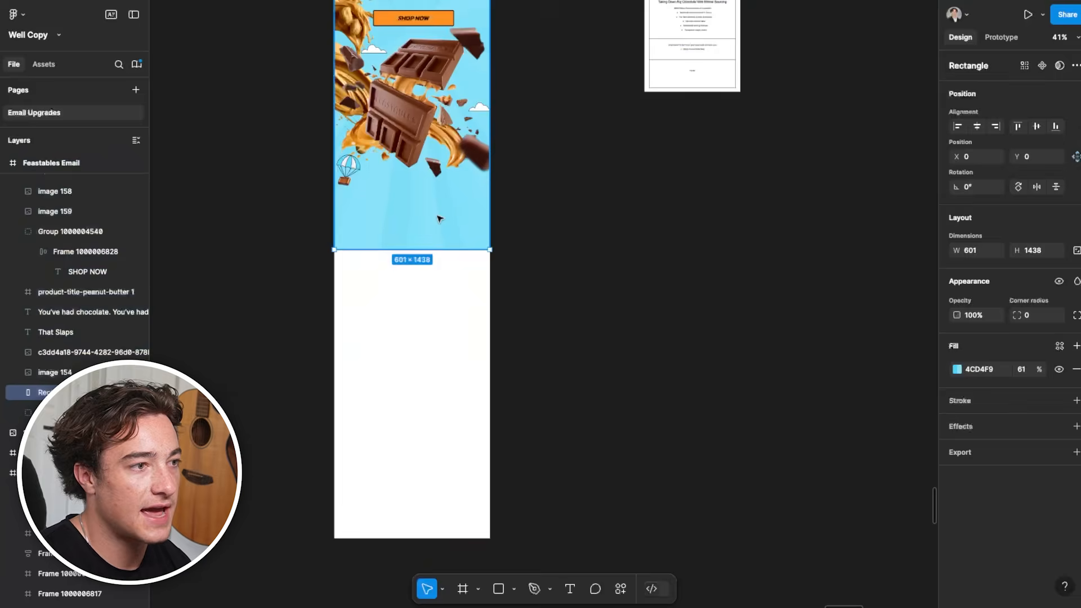
pyautogui.scroll(2, 437, 220)
pyautogui.moveTo(397, 355); pyautogui.dragTo(398, 307)
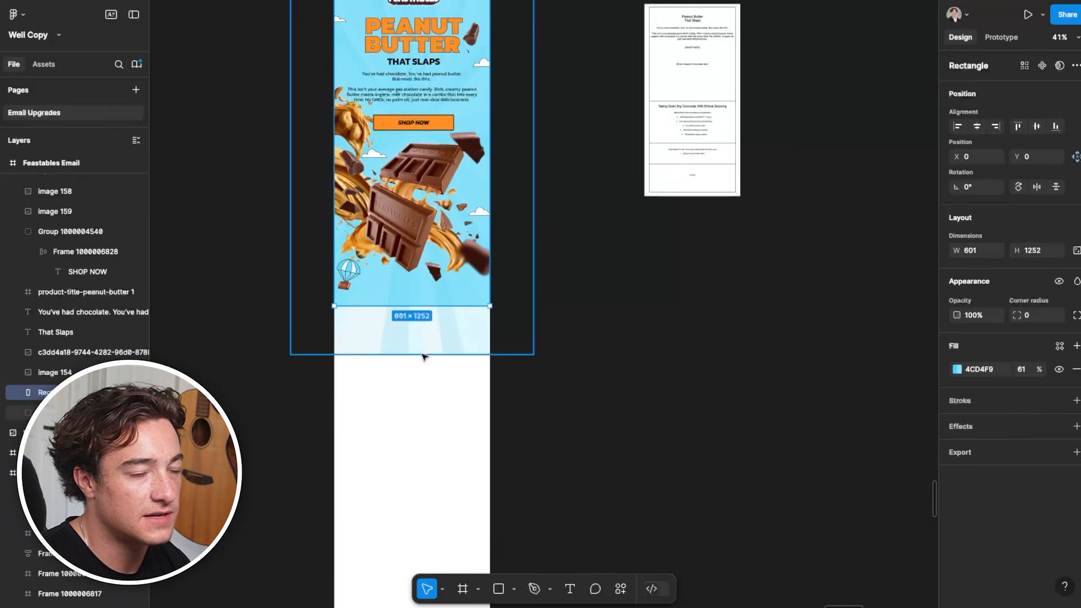
pyautogui.click(425, 346)
pyautogui.moveTo(424, 316); pyautogui.dragTo(423, 291)
pyautogui.click(423, 301)
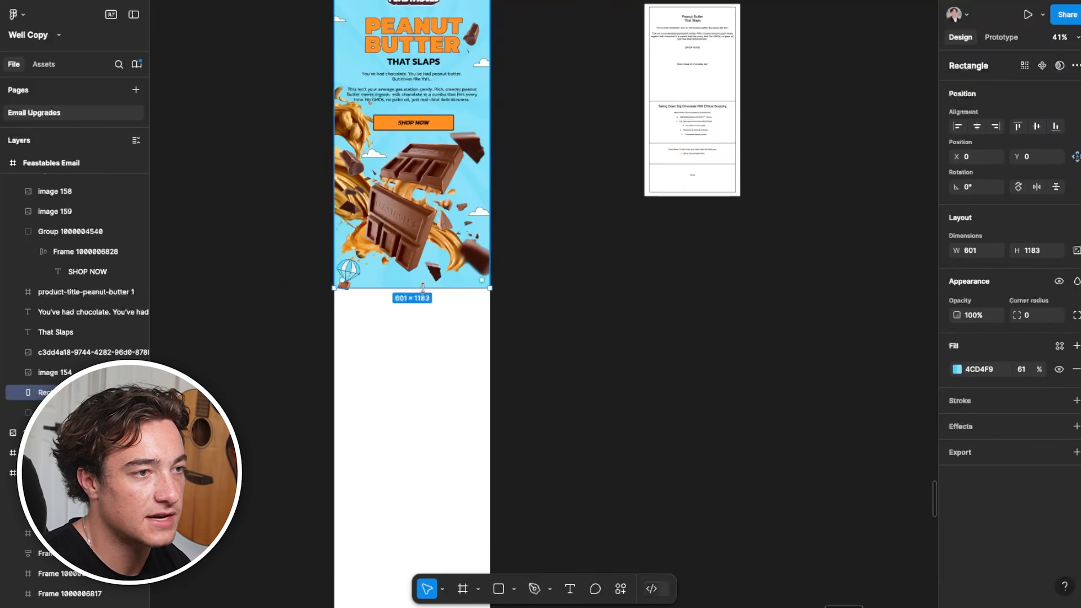
# Move the parachute graphic to X 23.33, Y 1103 so it overlaps the hero's bottom edge
pyautogui.click(348, 272)
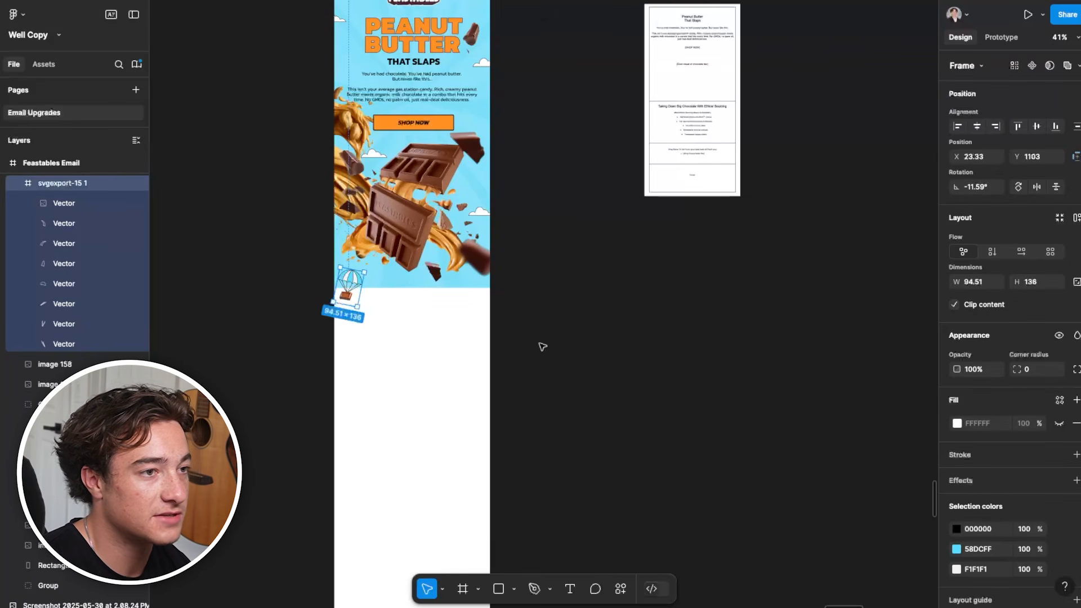
pyautogui.press('Escape')
pyautogui.scroll(3, 460, 330)
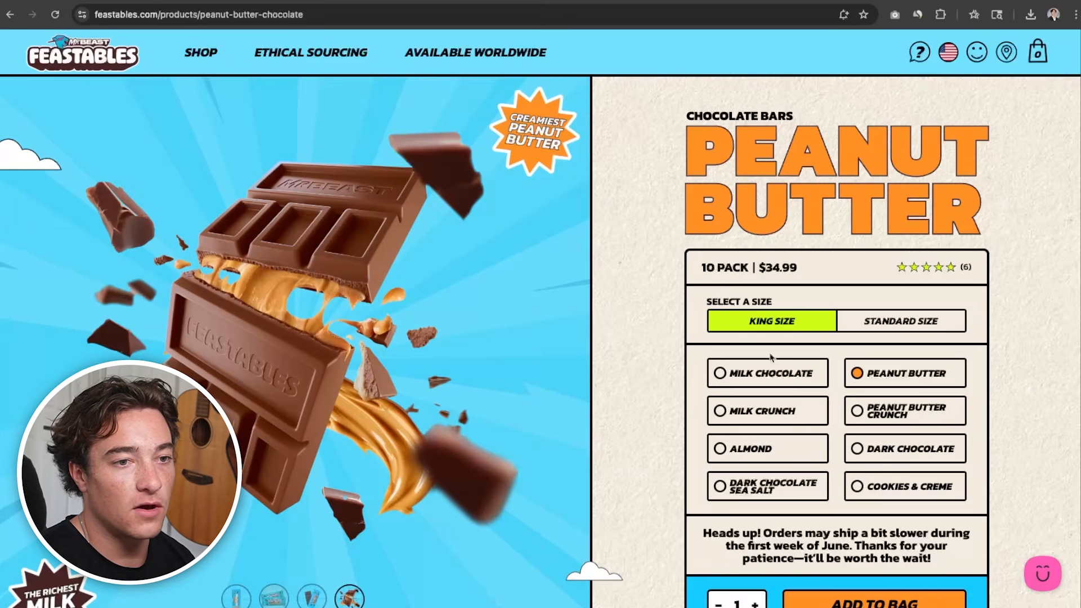
# Examine the section backgrounds on the Feastables product page as reference for the email's second section
pyautogui.scroll(-5, 675, 475)
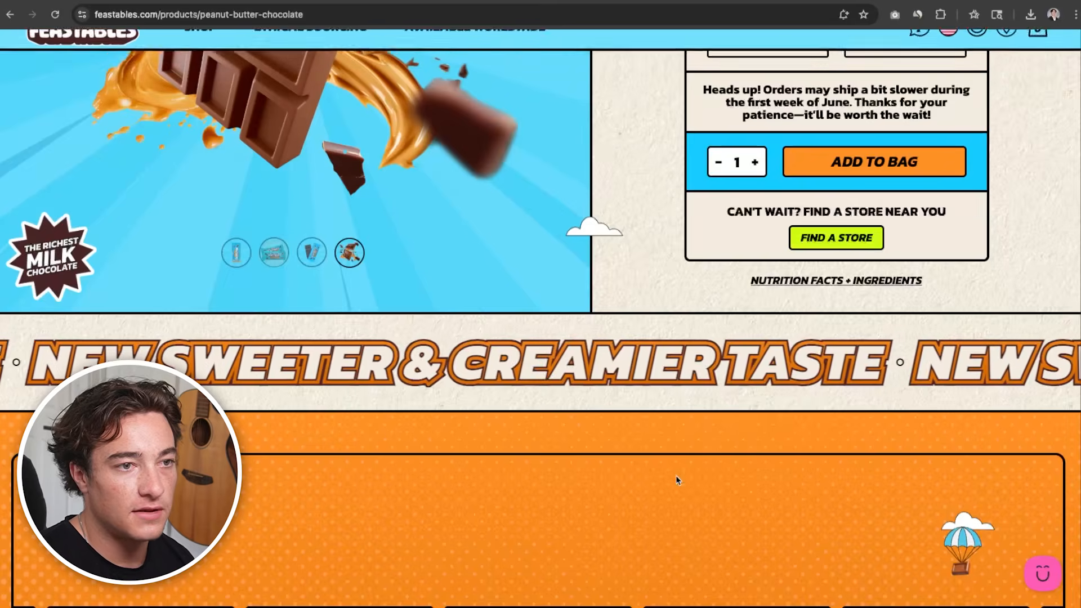
pyautogui.scroll(5, 656, 425)
pyautogui.moveTo(692, 84); pyautogui.dragTo(608, 287)
pyautogui.scroll(-2, 627, 401)
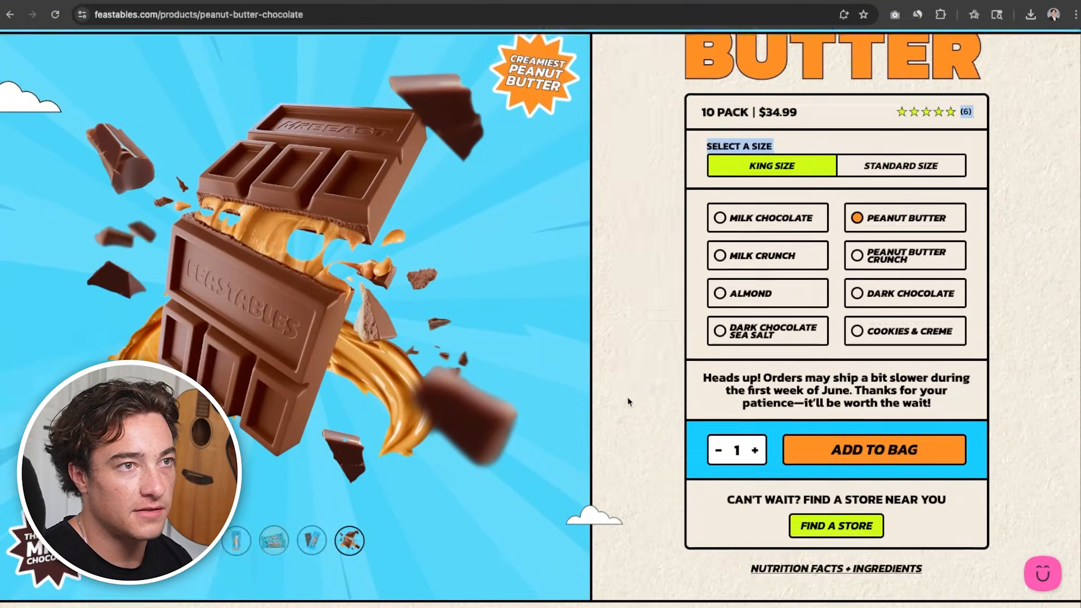
pyautogui.scroll(3, 627, 401)
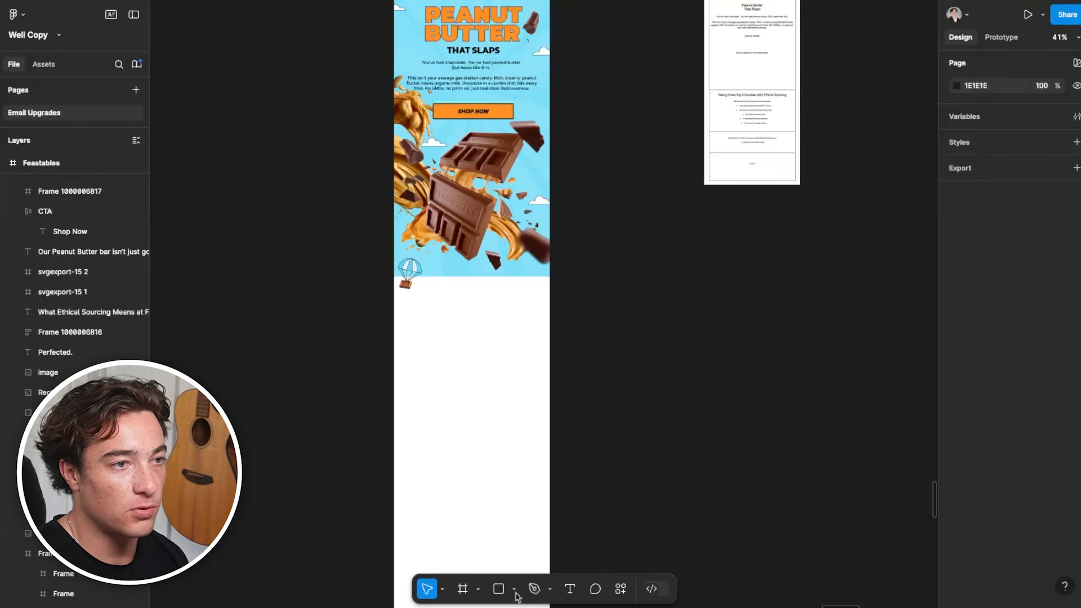
# Paste the 600 × 1021 beige paper texture, place it below the hero at X 1, Y 1179, and send it to the back
pyautogui.scroll(-3, 581, 425)
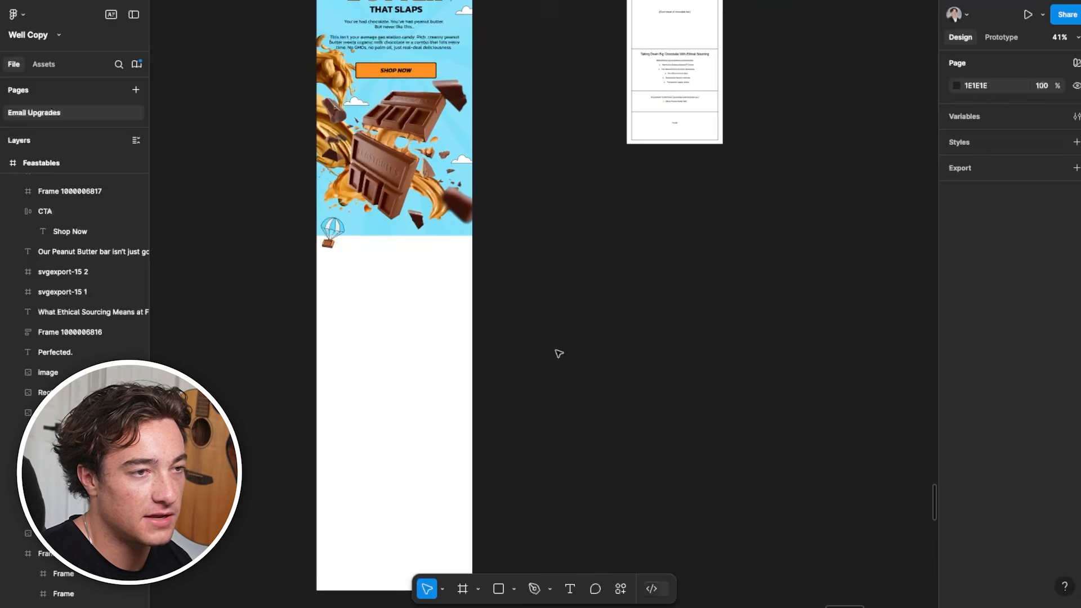
pyautogui.hotkey('ctrl', 'v')
pyautogui.moveTo(905, 249); pyautogui.dragTo(670, 321)
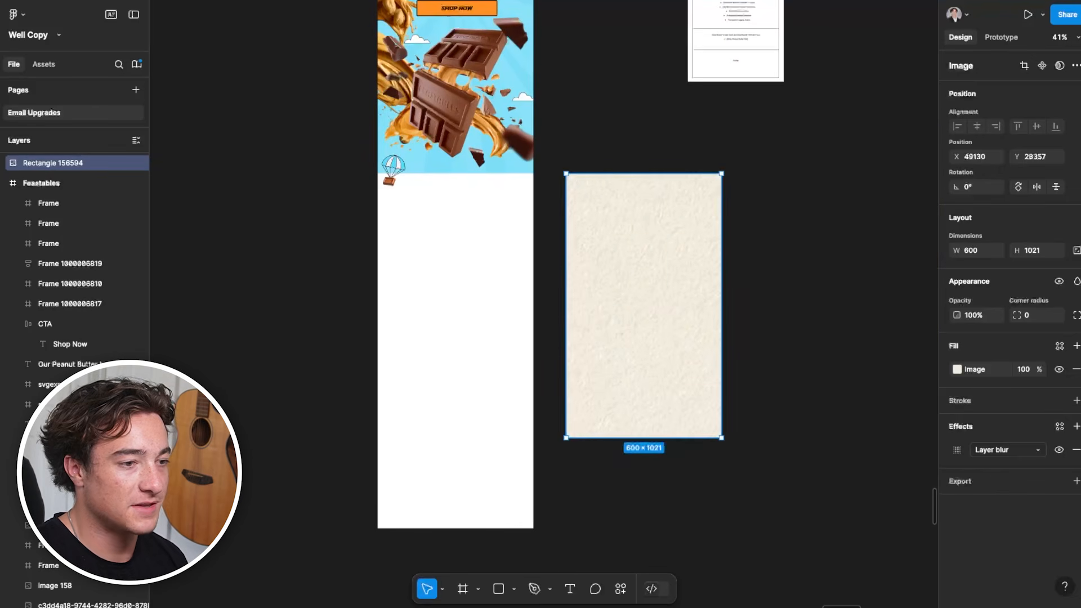
pyautogui.moveTo(598, 346); pyautogui.dragTo(405, 343)
pyautogui.rightClick(405, 301)
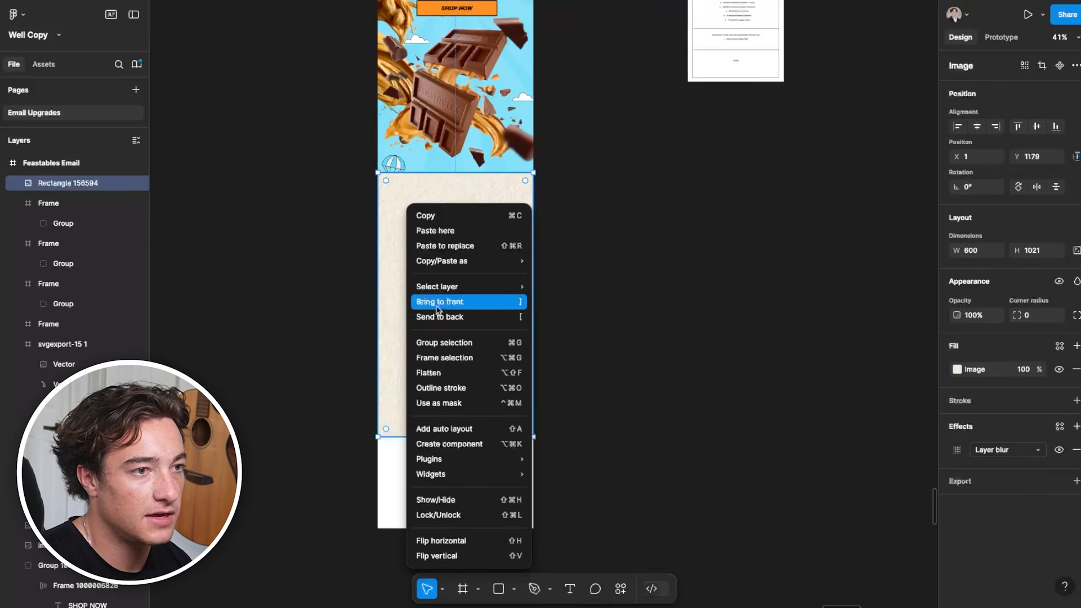
pyautogui.click(445, 317)
pyautogui.click(700, 290)
pyautogui.scroll(4, 544, 291)
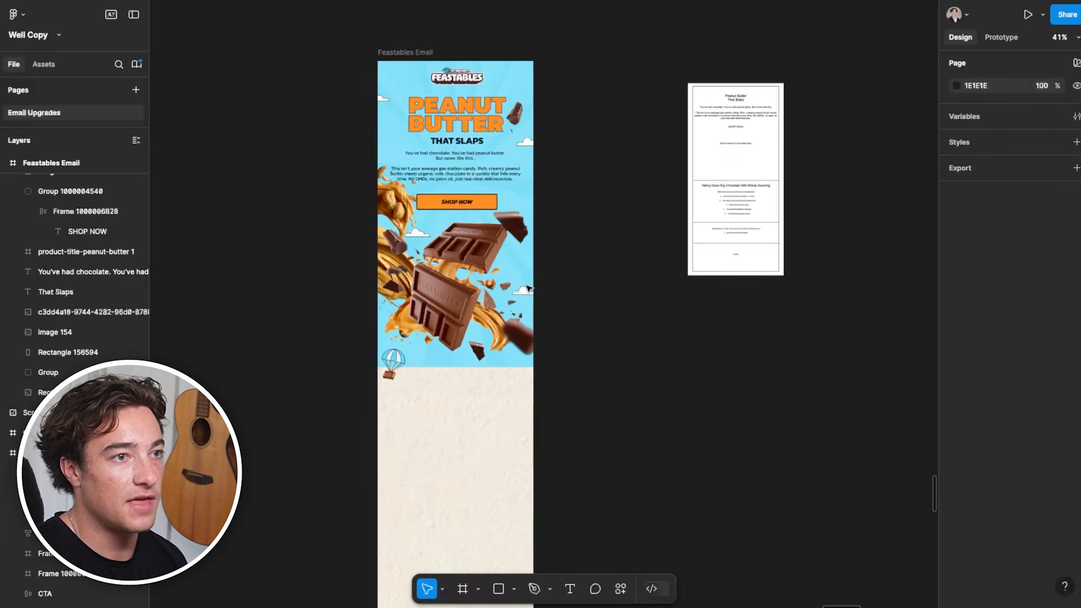
# Examine the wireframe's ethical sourcing section and compare it with the empty beige section below the hero
pyautogui.scroll(-2, 492, 351)
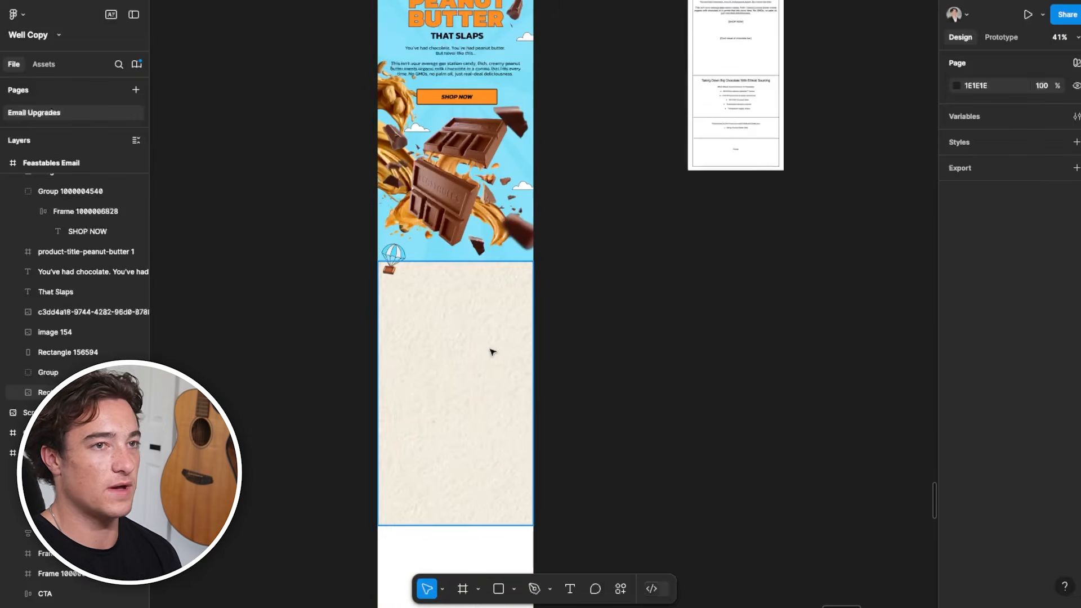
pyautogui.scroll(9, 734, 296)
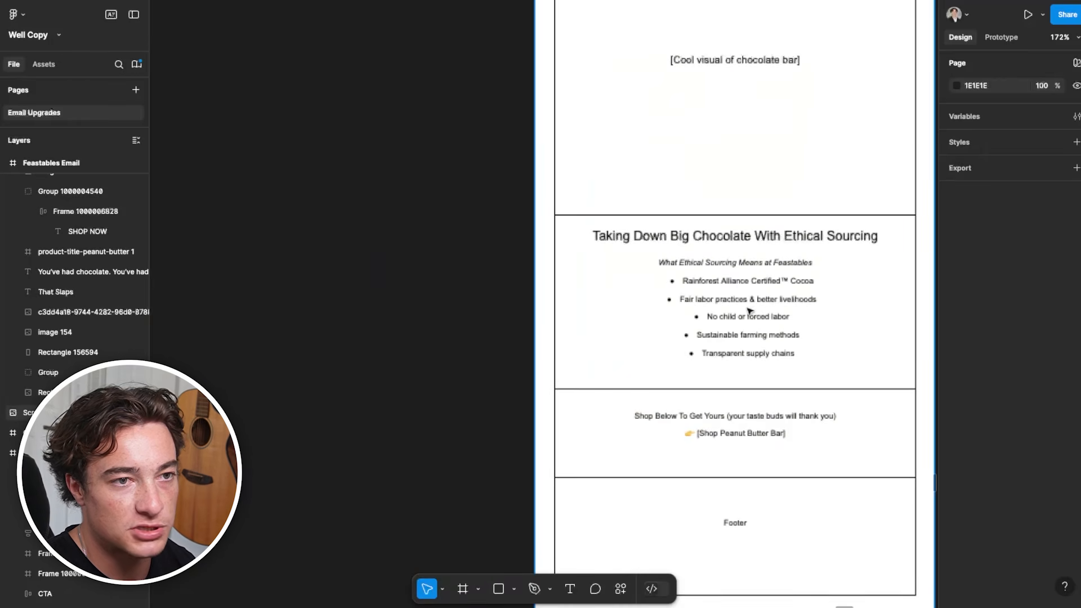
pyautogui.scroll(-2, 756, 330)
pyautogui.moveTo(387, 471); pyautogui.dragTo(762, 162)
pyautogui.scroll(-3, 535, 326)
pyautogui.moveTo(524, 382); pyautogui.dragTo(572, 238)
pyautogui.scroll(-5, 510, 390)
pyautogui.scroll(2, 501, 473)
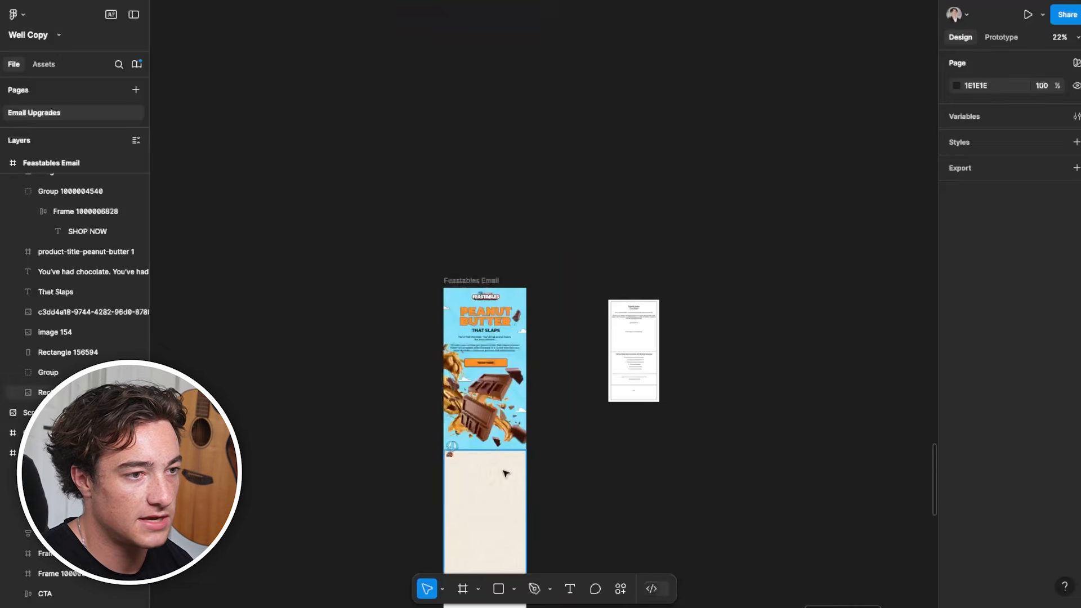
pyautogui.scroll(4, 493, 405)
pyautogui.scroll(-2, 491, 390)
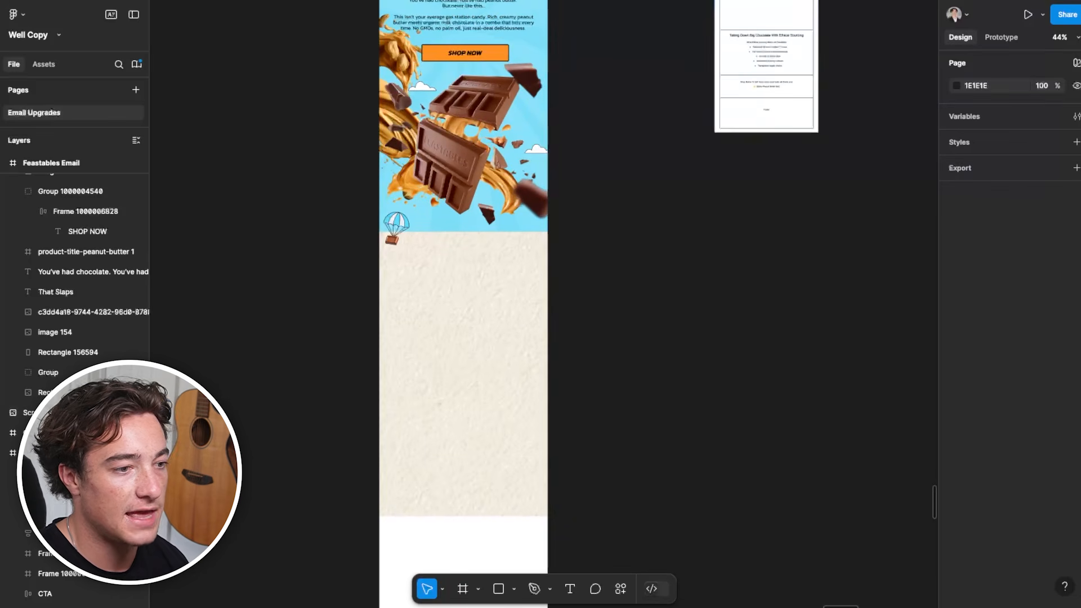
pyautogui.scroll(1, 513, 506)
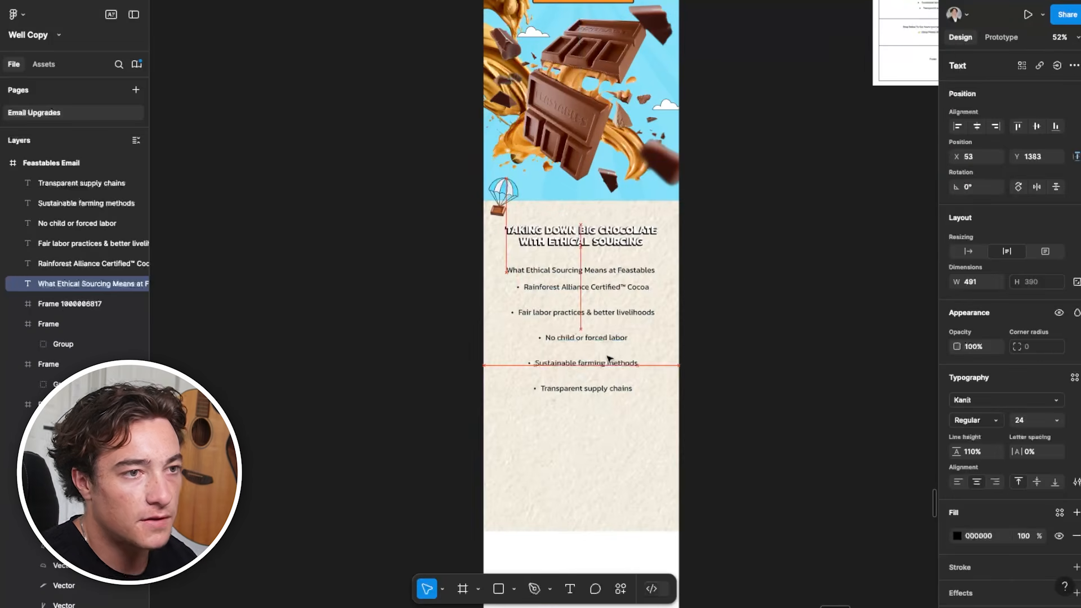
# Place the heading "Taking Down Big Chocolate With Ethical Sourcing" and its bulleted copy on the beige section, checking them against the wireframe
pyautogui.hotkey('shift', 'Left')
pyautogui.hotkey('shift', 'Right')
pyautogui.click(597, 237)
pyautogui.press('Return')
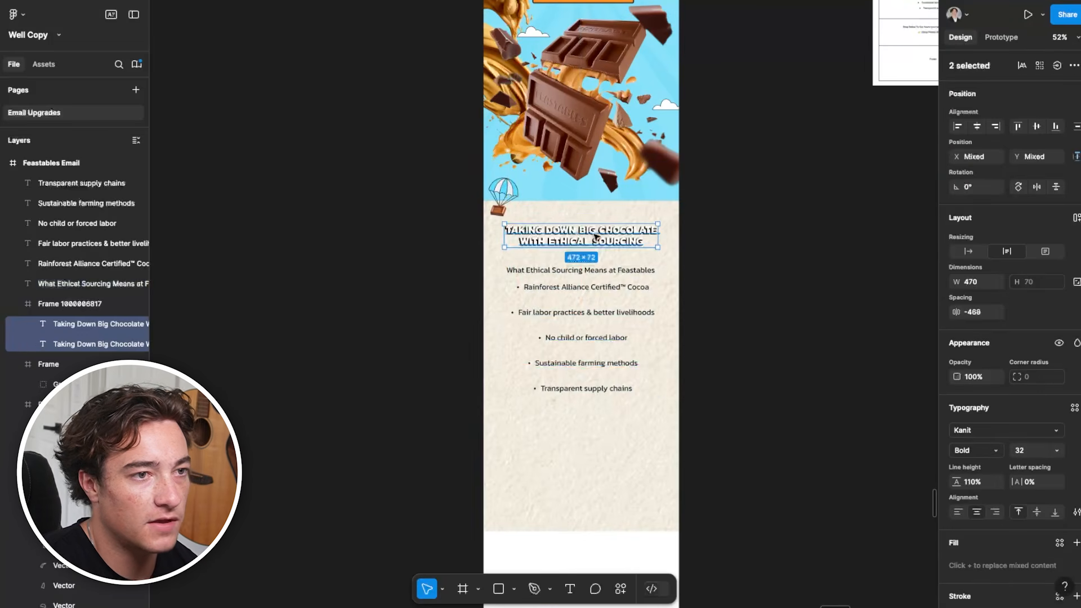
pyautogui.scroll(3, 596, 236)
pyautogui.hotkey('shift', 'Return')
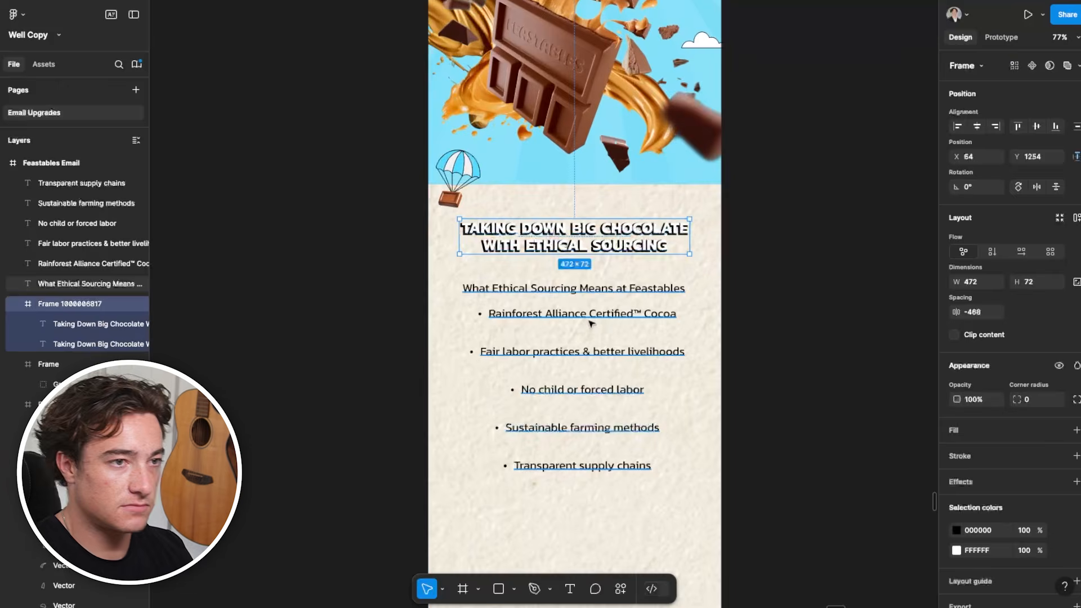
pyautogui.scroll(-8, 751, 235)
pyautogui.scroll(10, 611, 276)
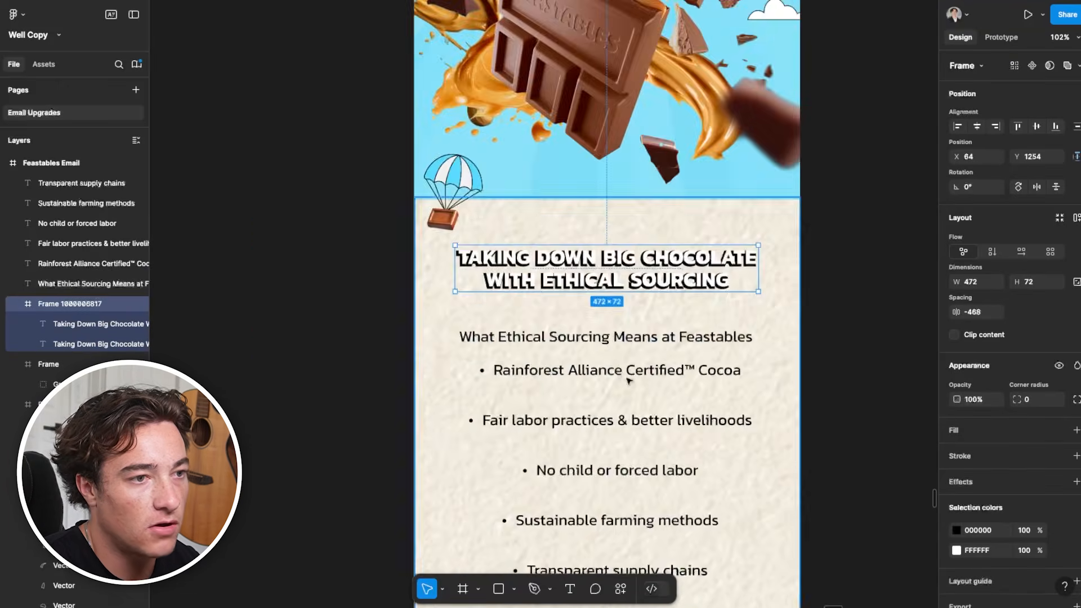
pyautogui.scroll(-3, 454, 323)
# Move the white heading text off its black copy to inspect the layered shadow, and undo the move
pyautogui.click(586, 115)
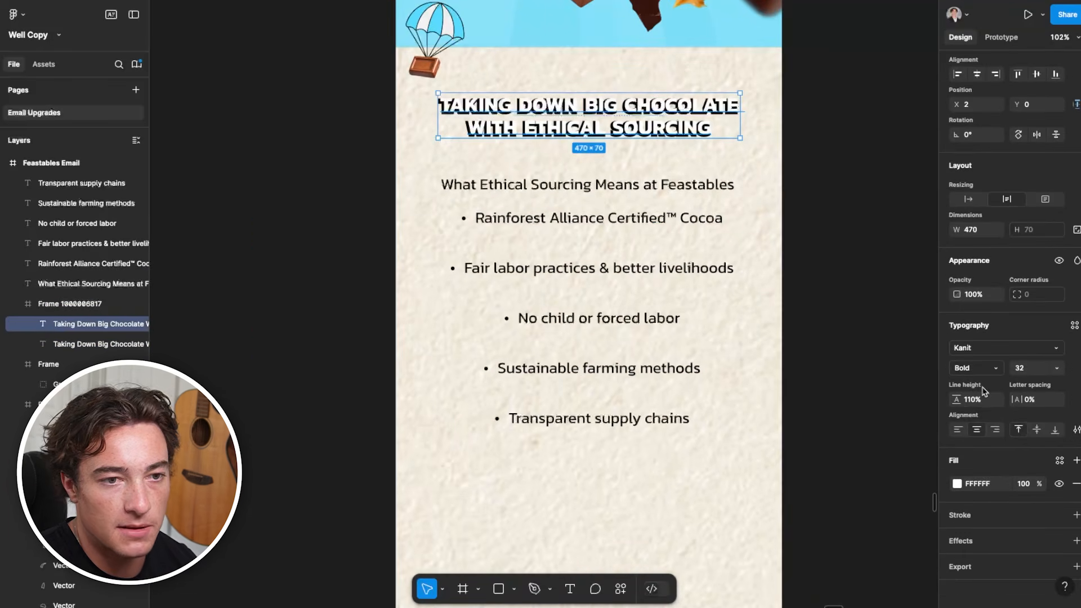
pyautogui.doubleClick(673, 123)
pyautogui.press('Escape')
pyautogui.press('Escape')
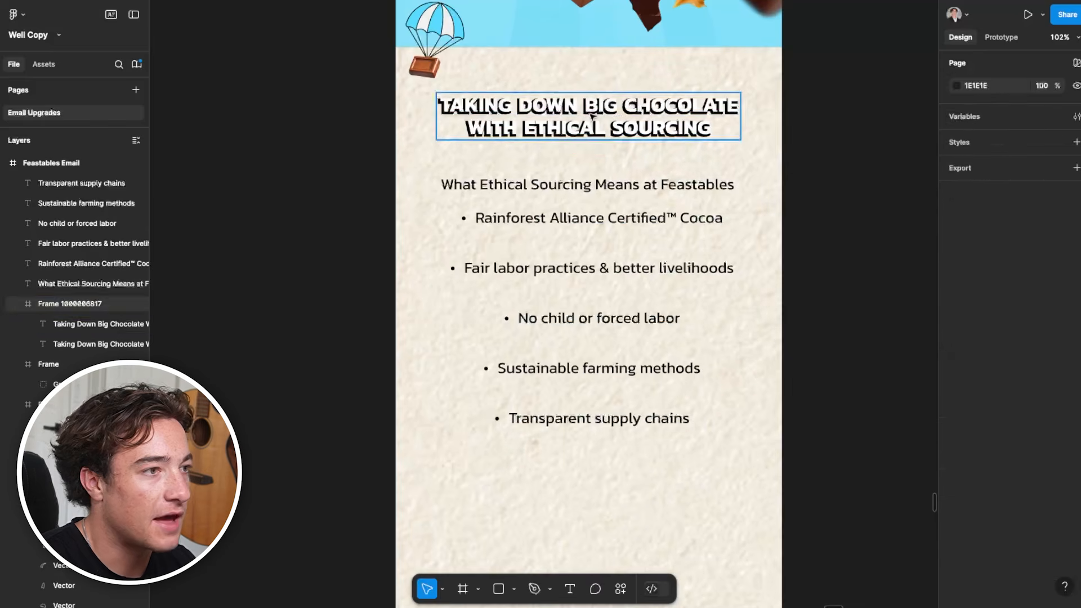
pyautogui.click(596, 125)
pyautogui.click(95, 328)
pyautogui.moveTo(642, 121); pyautogui.dragTo(646, 96)
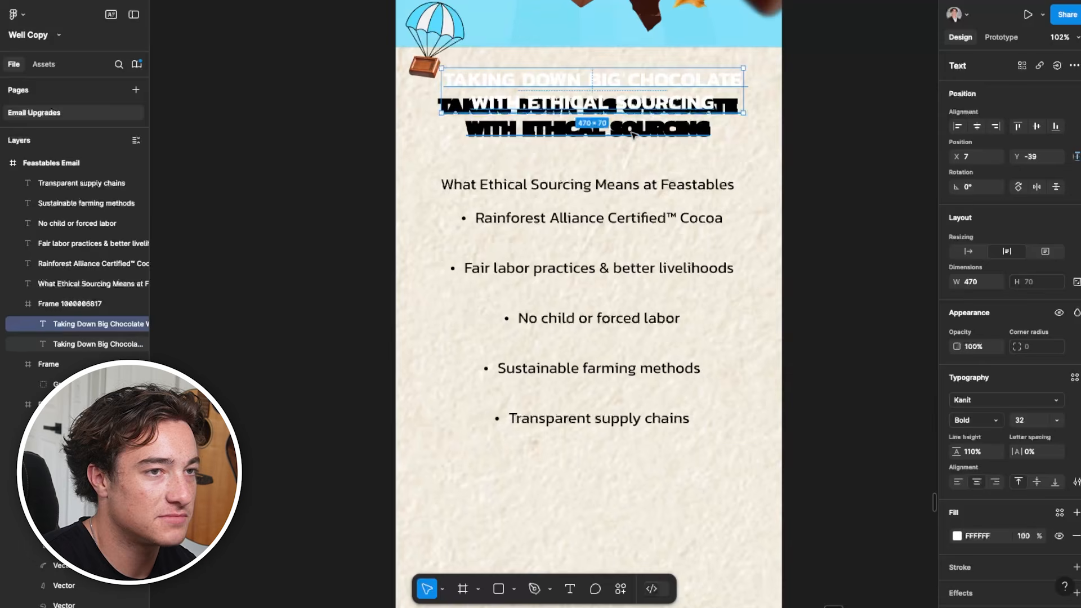
pyautogui.hotkey('ctrl', 'z')
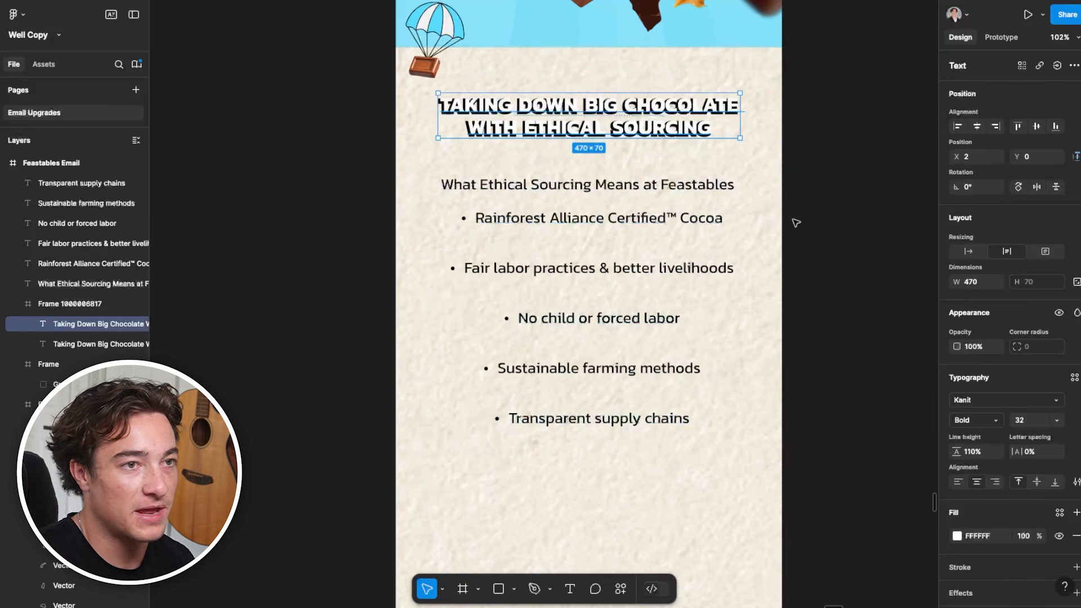
pyautogui.click(796, 223)
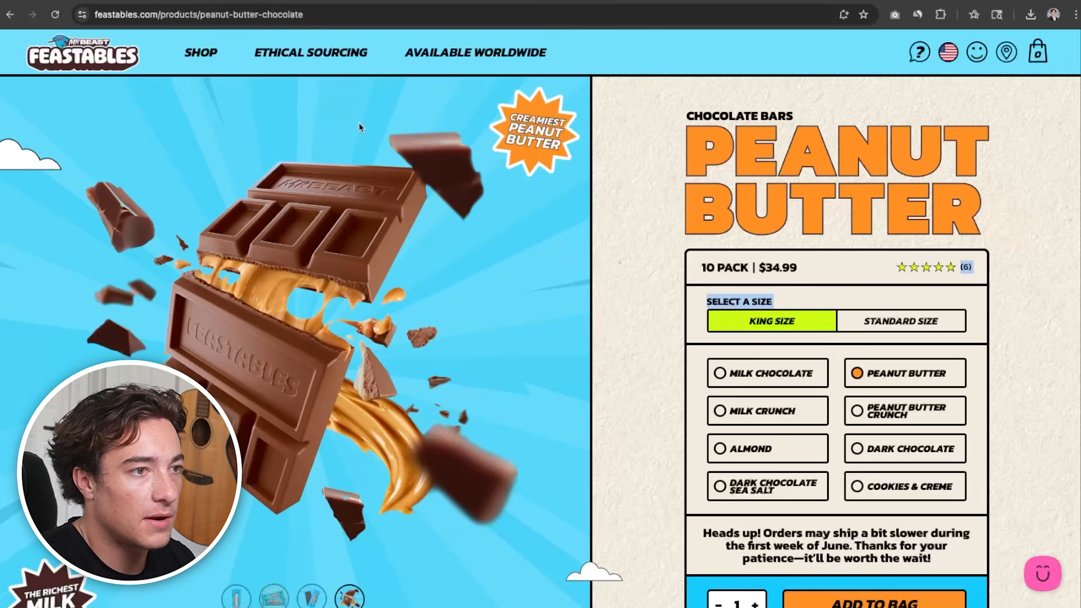
# Switch to the Feastables website, open its Ethical Sourcing page and examine the banner photo and heading style
pyautogui.scroll(-1, 444, 272)
pyautogui.scroll(1, 445, 271)
pyautogui.click(307, 52)
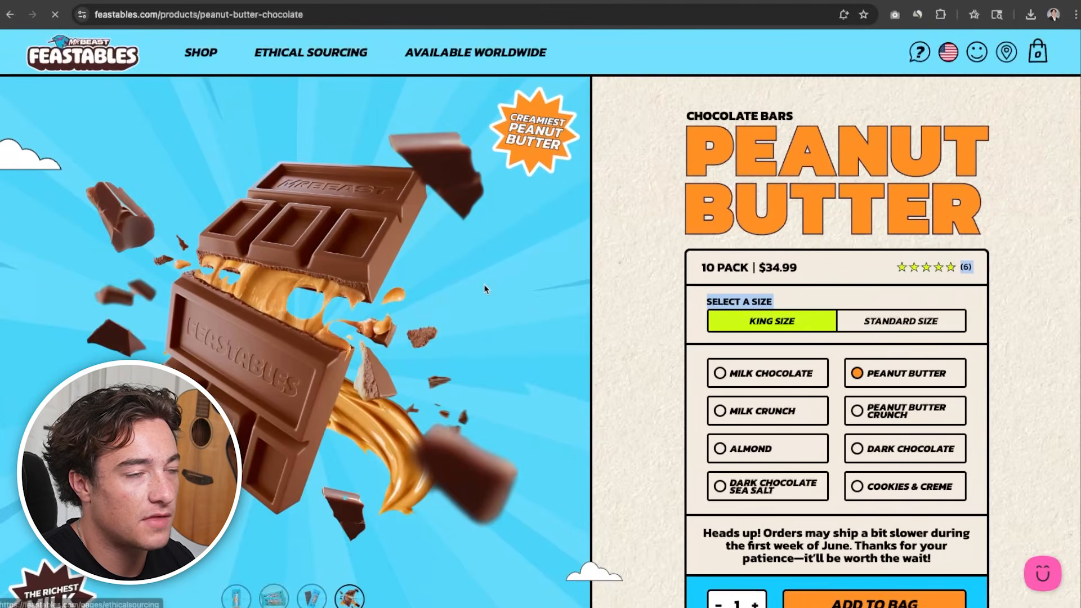
pyautogui.scroll(-3, 505, 418)
pyautogui.scroll(3, 504, 414)
pyautogui.scroll(-2, 499, 418)
pyautogui.scroll(-5, 499, 418)
pyautogui.scroll(8, 420, 363)
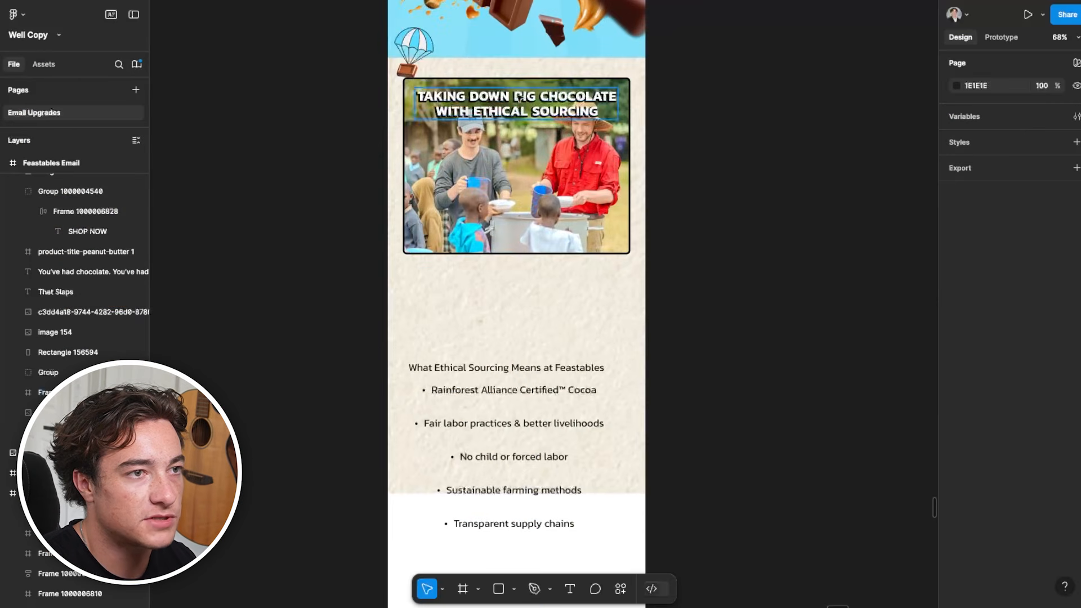
# Place the ethical sourcing photo behind the heading at X 39, Y 1233, sized 523 × 405, with corner radius 5 and a 4 px black outside stroke
pyautogui.click(584, 130)
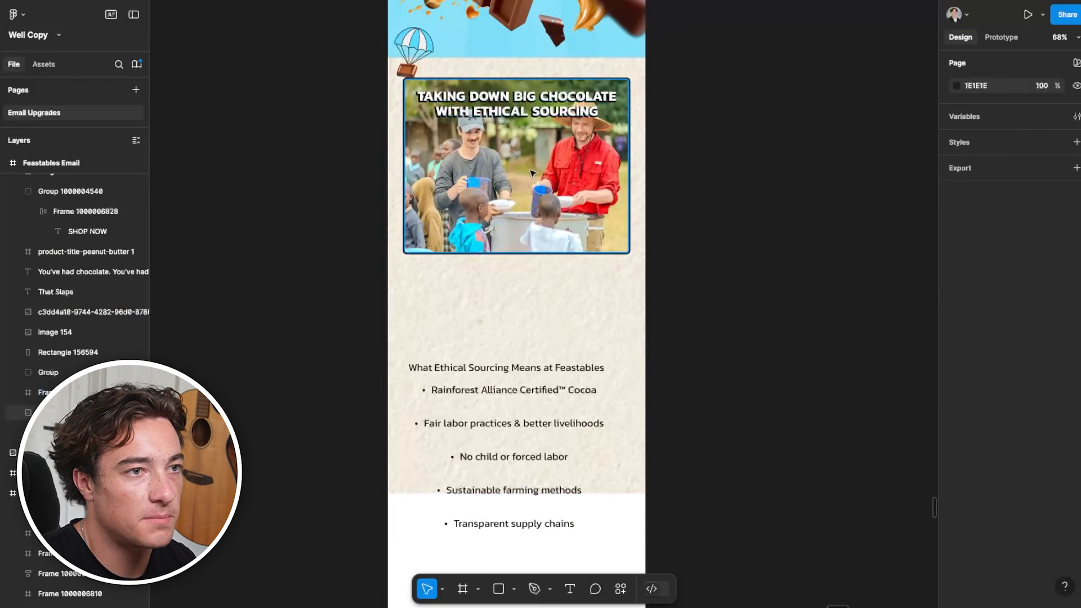
pyautogui.scroll(3, 584, 129)
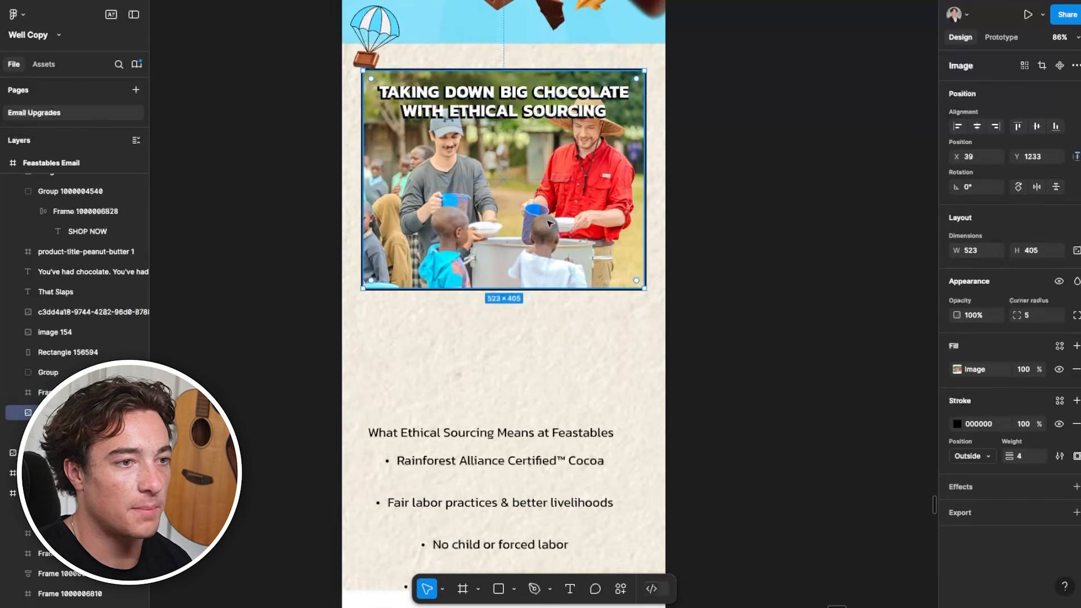
pyautogui.scroll(-7, 551, 232)
# Move the subheading and bullet list block up beneath the photo to X 55, Y 1677
pyautogui.moveTo(534, 369); pyautogui.dragTo(545, 293)
pyautogui.click(719, 297)
pyautogui.scroll(-3, 463, 227)
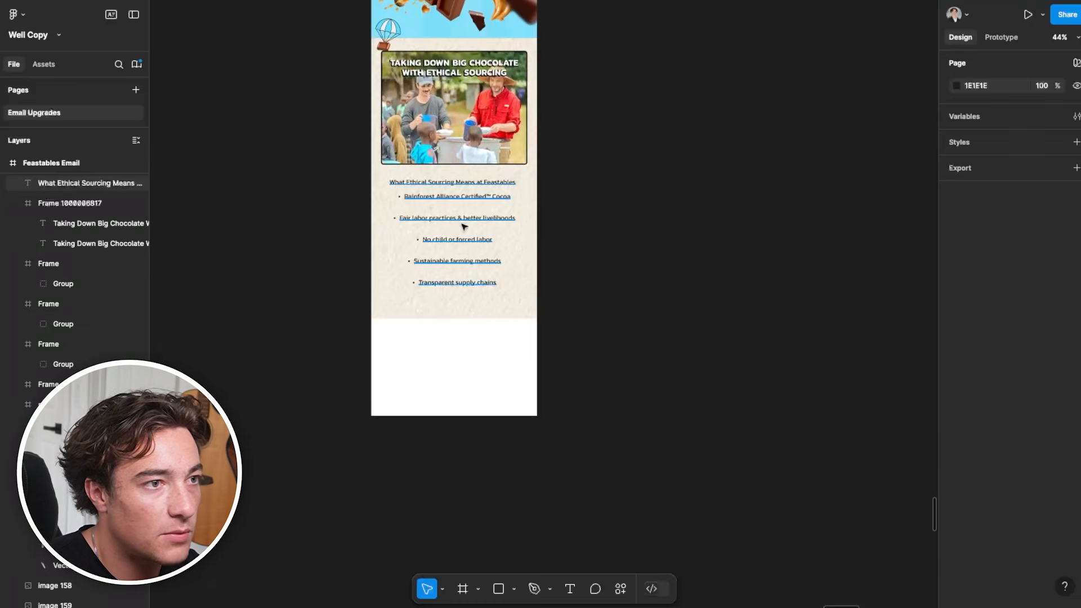
pyautogui.scroll(5, 463, 226)
pyautogui.click(463, 187)
pyautogui.moveTo(463, 187); pyautogui.dragTo(465, 184)
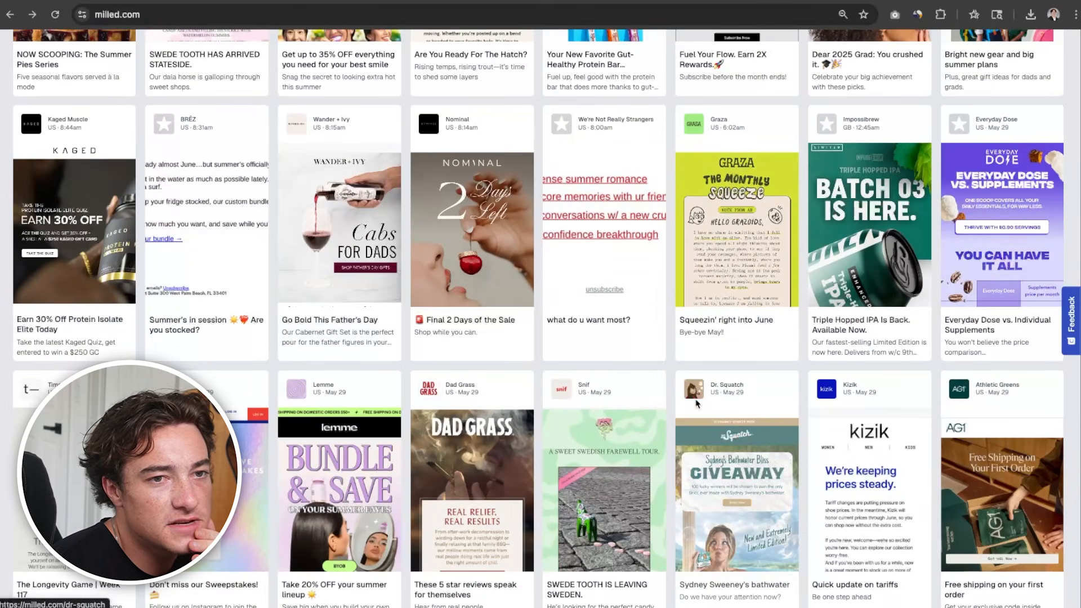
# Browse brand emails on Milled, including Munk Pack's Exclusive Holiday Deals email, for ideas on laying out the list
pyautogui.scroll(-6, 696, 404)
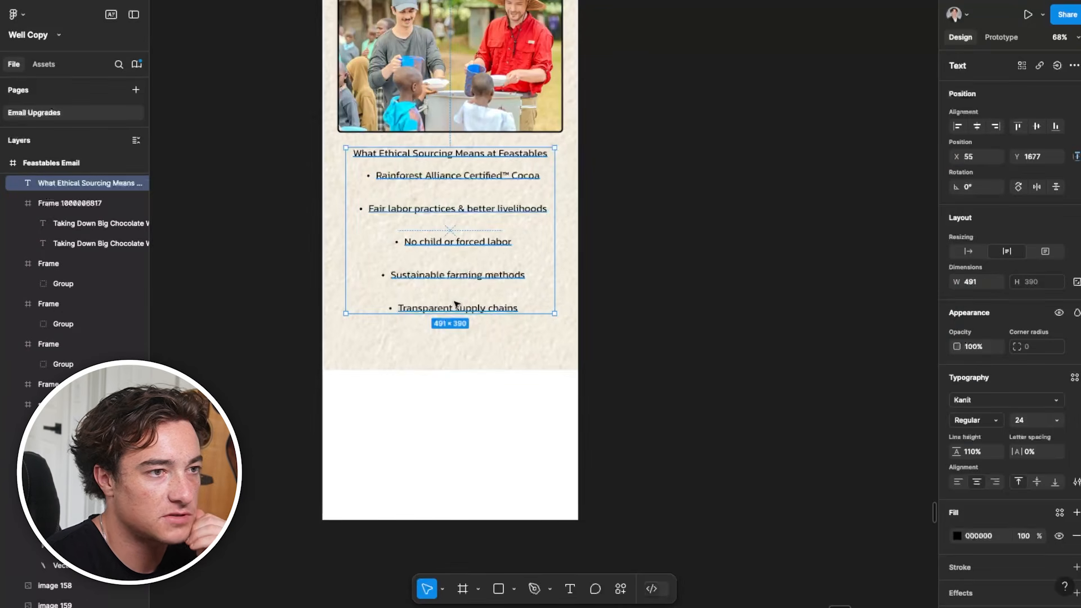
pyautogui.scroll(3, 398, 321)
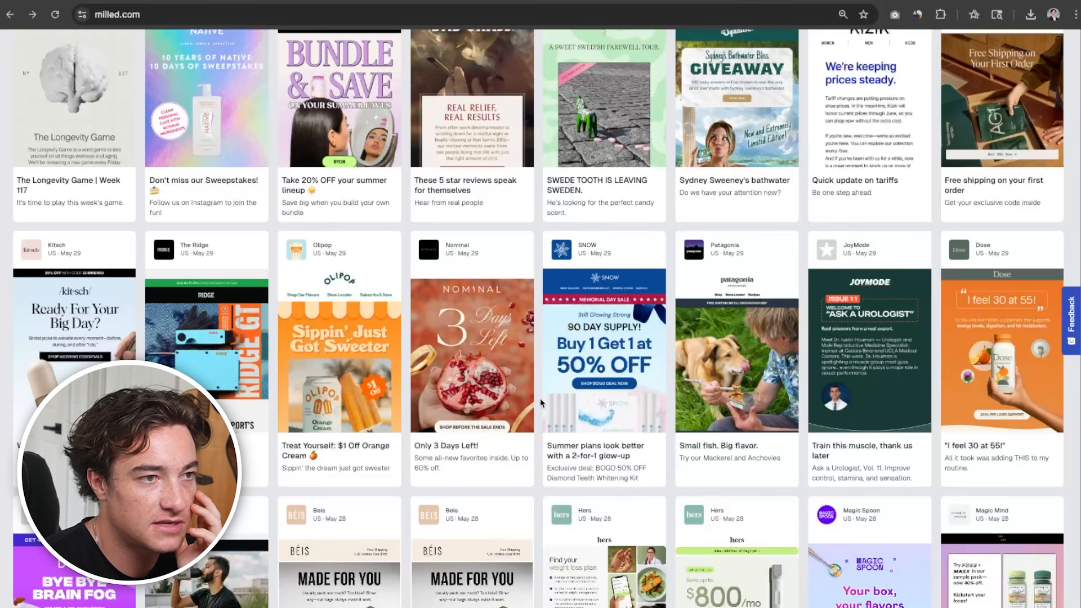
pyautogui.scroll(10, 540, 403)
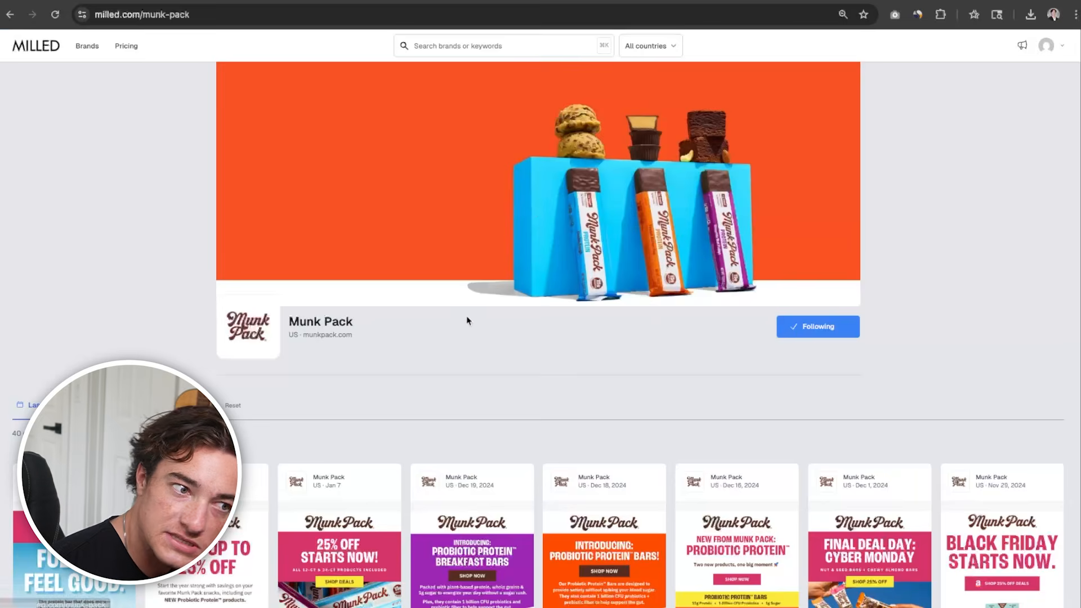
pyautogui.scroll(-15, 466, 317)
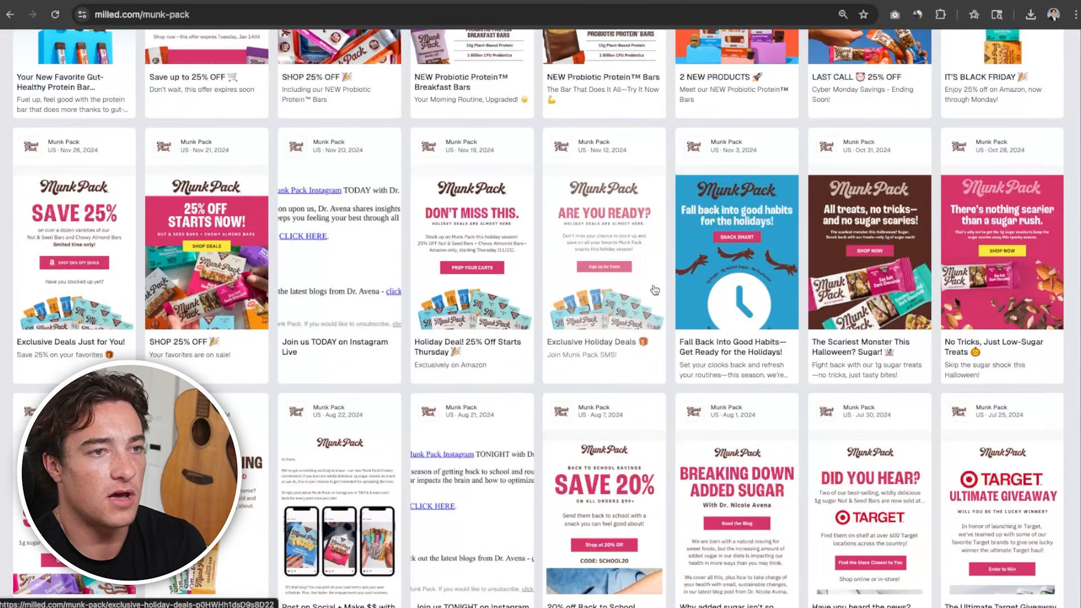
pyautogui.click(655, 290)
pyautogui.scroll(-10, 655, 289)
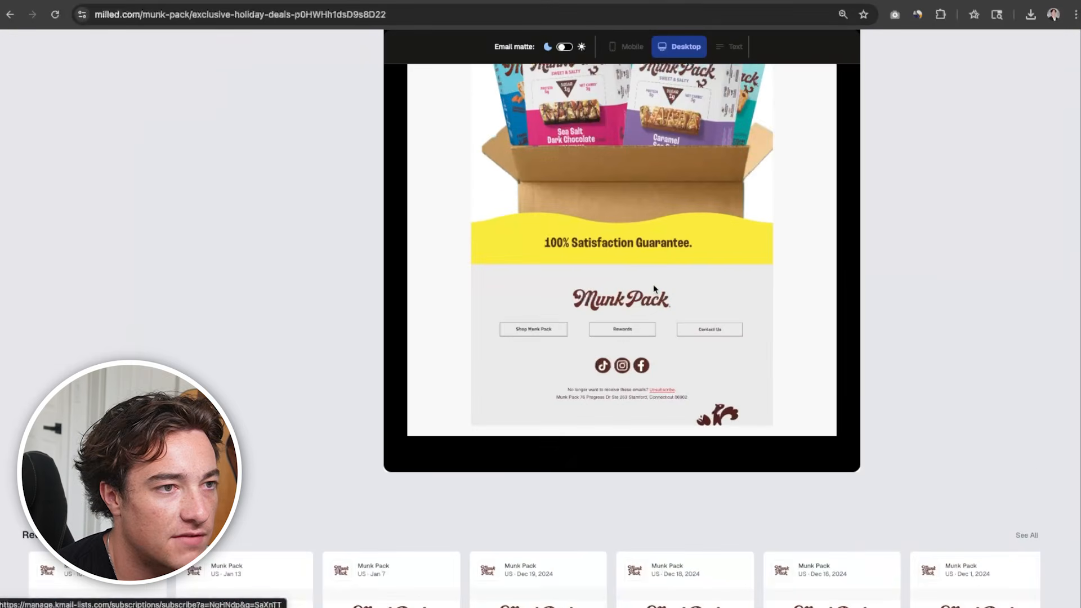
pyautogui.click(10, 14)
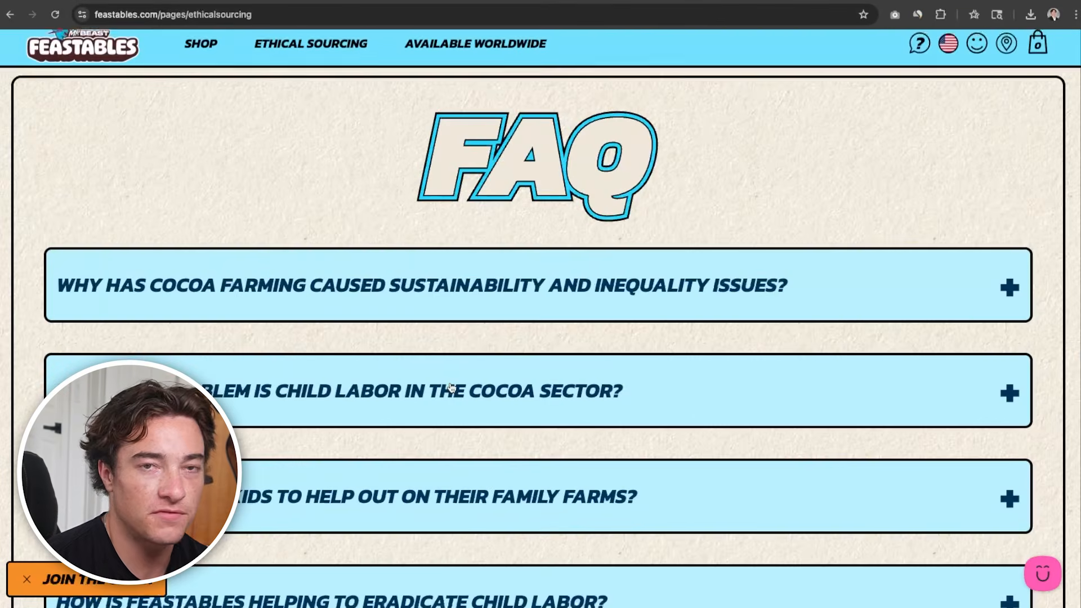
# Examine the FAQ boxes on Feastables' Ethical Sourcing page as a style reference for the bullet points
pyautogui.scroll(-1, 507, 302)
pyautogui.click(507, 303)
pyautogui.click(813, 304)
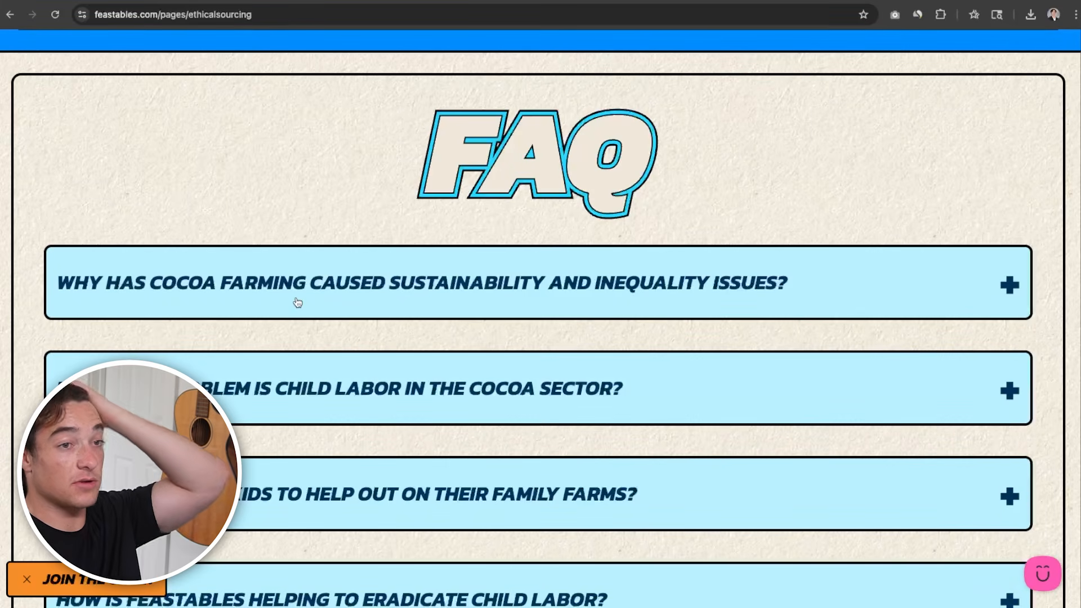
pyautogui.scroll(-2, 384, 299)
pyautogui.scroll(1, 372, 394)
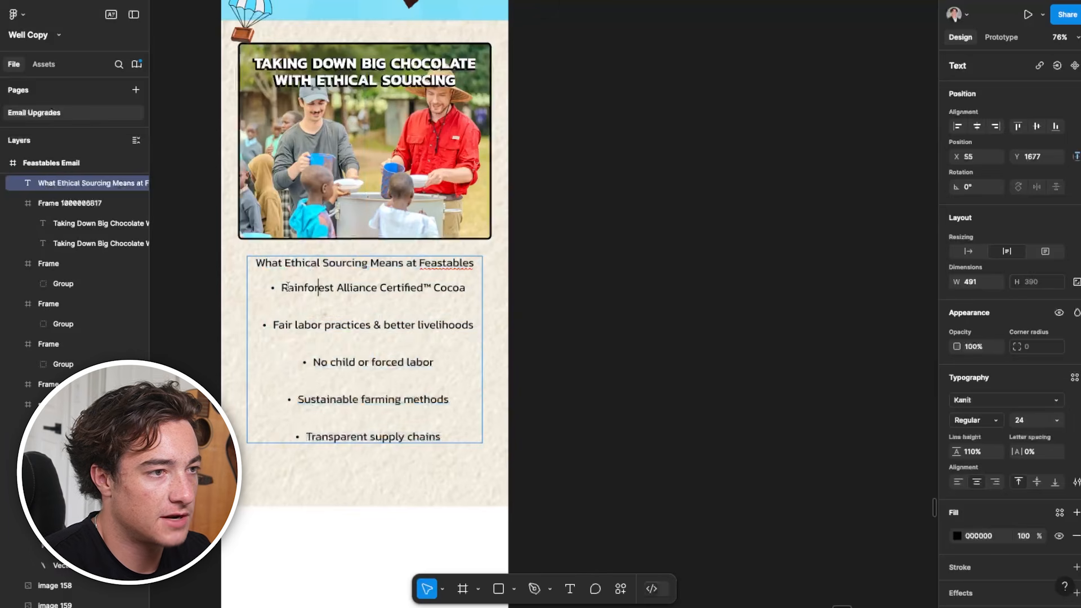
# Separate the five bullet points from the "What Ethical Sourcing Means at Feastables" line and park them beside the email
pyautogui.moveTo(282, 287); pyautogui.dragTo(455, 458)
pyautogui.hotkey('ctrl', 'c')
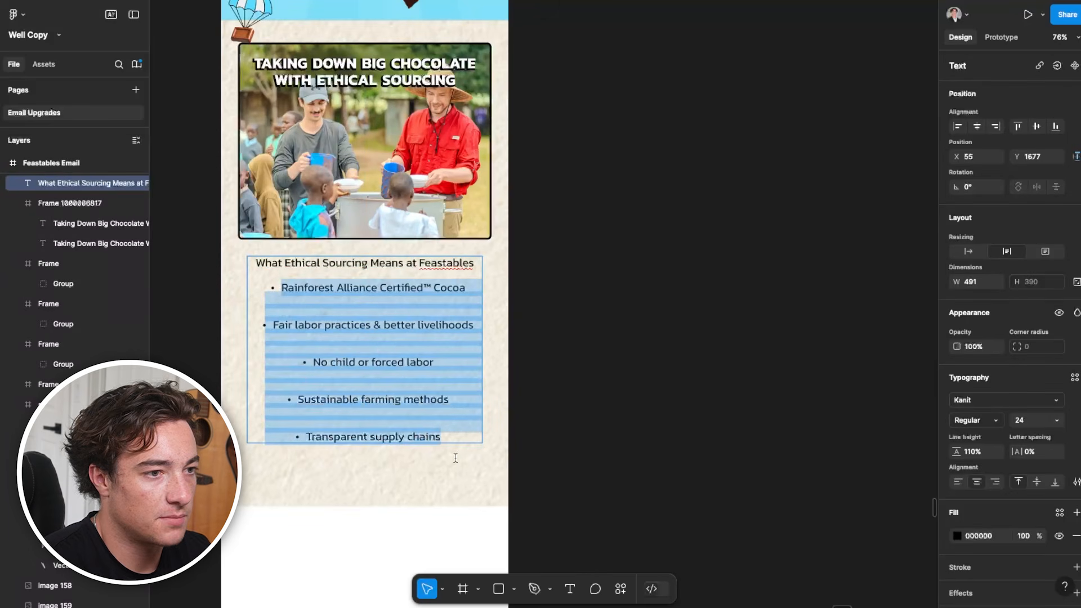
pyautogui.press('BackSpace')
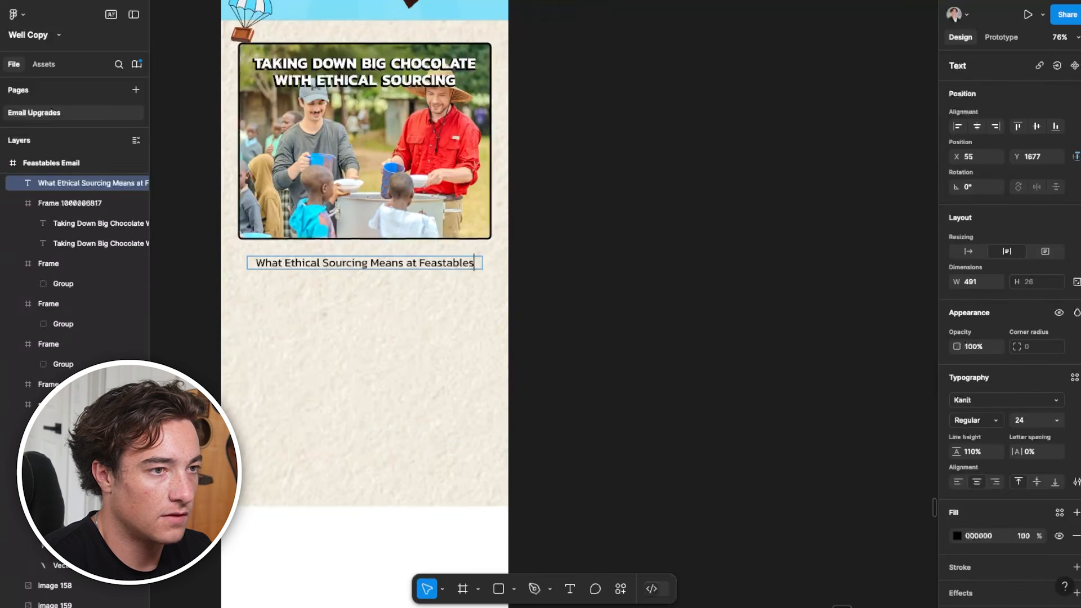
pyautogui.hotkey('ctrl', 'v')
pyautogui.moveTo(386, 323); pyautogui.dragTo(704, 342)
# Draw a rectangle about 428 × 58 beneath the subheading and fill it with light blue 58DCFF
pyautogui.click(386, 403)
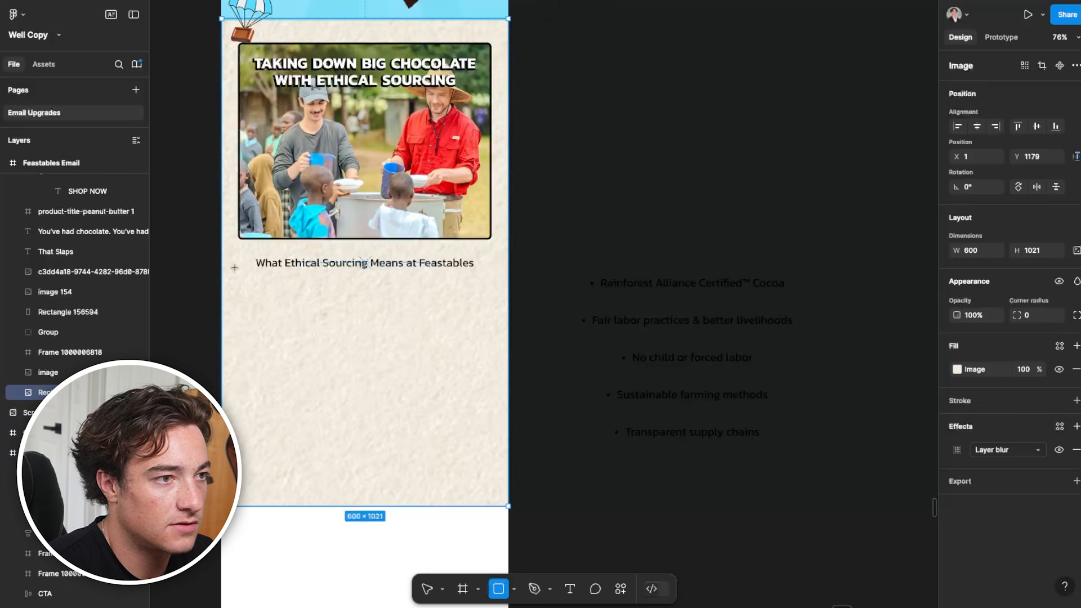
pyautogui.moveTo(262, 293); pyautogui.dragTo(467, 321)
pyautogui.scroll(2, 366, 394)
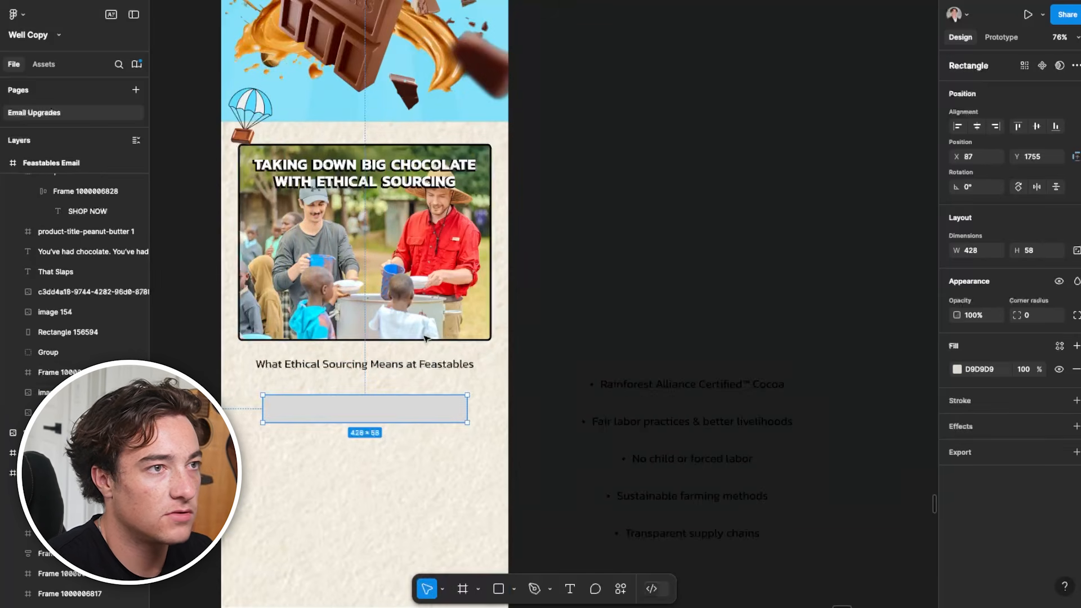
pyautogui.click(956, 369)
pyautogui.click(833, 556)
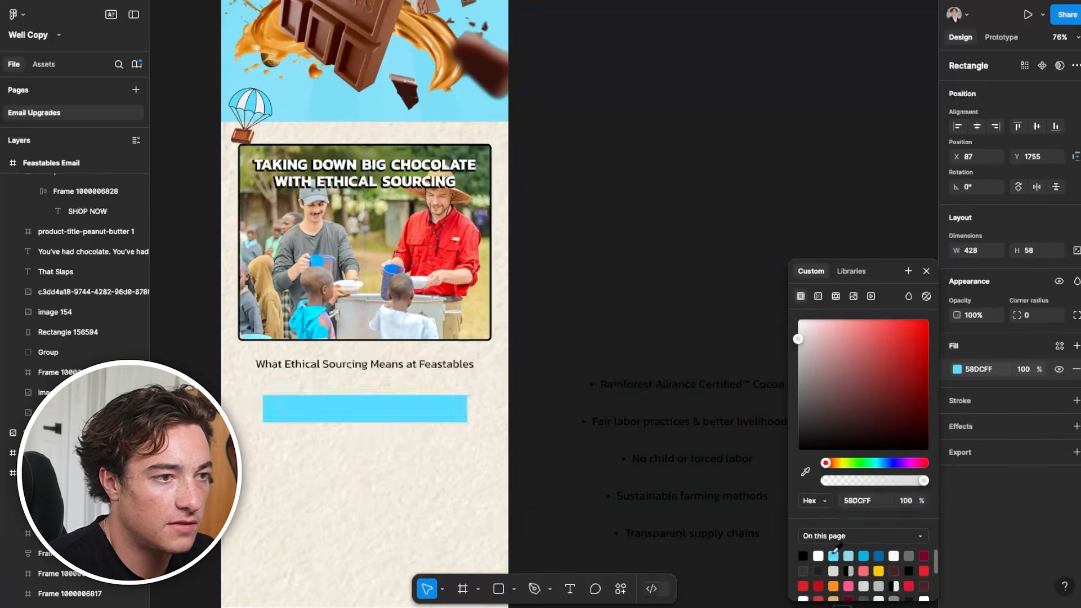
# Widen the blue bar beneath the subheading to about 498 and give it a corner radius of 5
pyautogui.moveTo(429, 414); pyautogui.dragTo(419, 418)
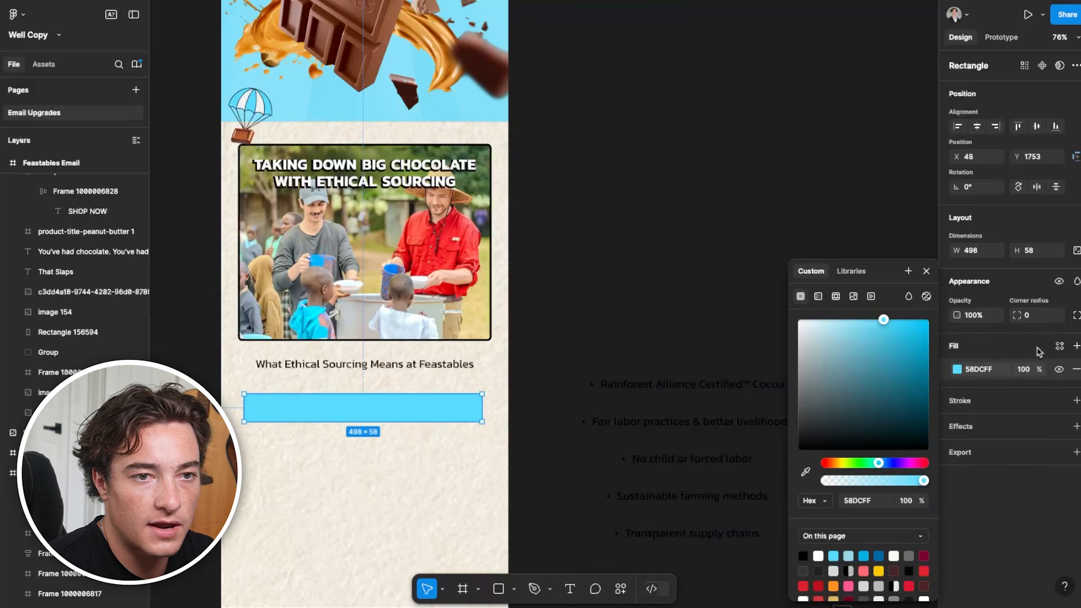
pyautogui.click(1036, 316)
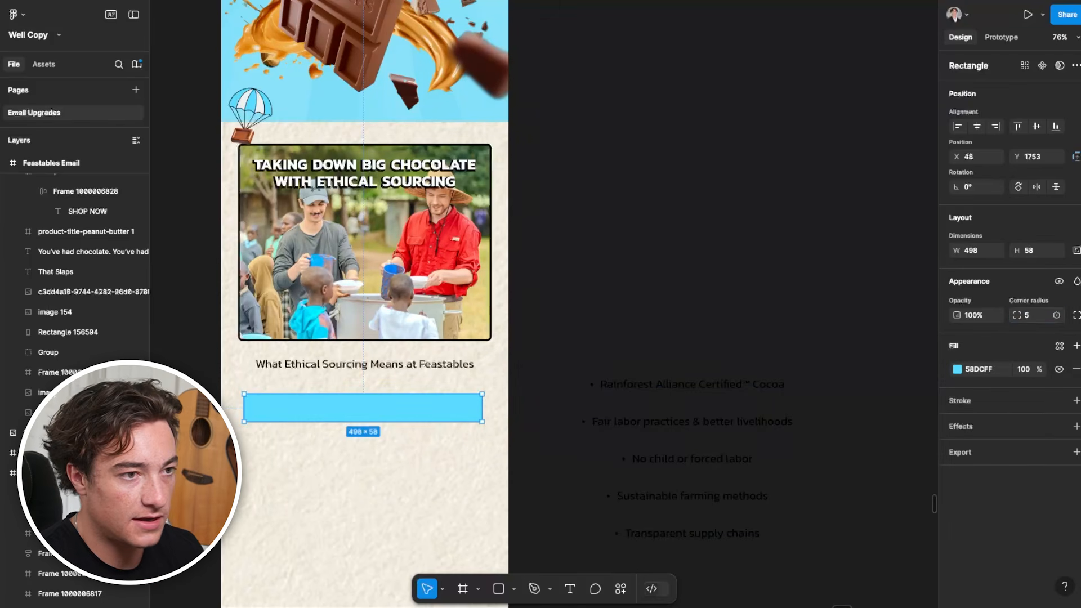
pyautogui.click(674, 333)
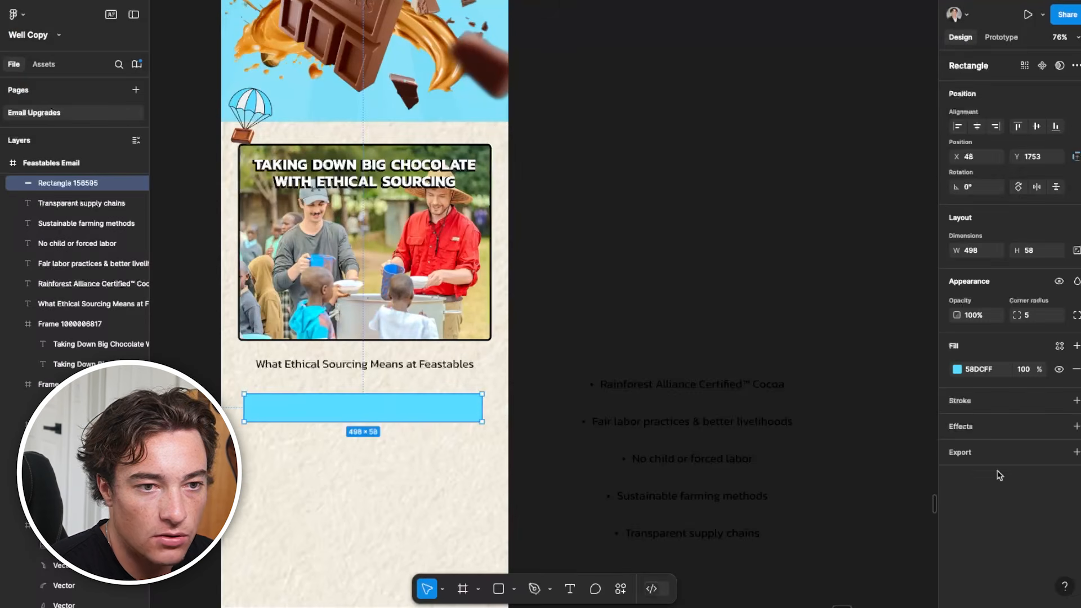
# Outline the blue bar with a black inside stroke of weight 4 and increase its height to about 73
pyautogui.click(1076, 401)
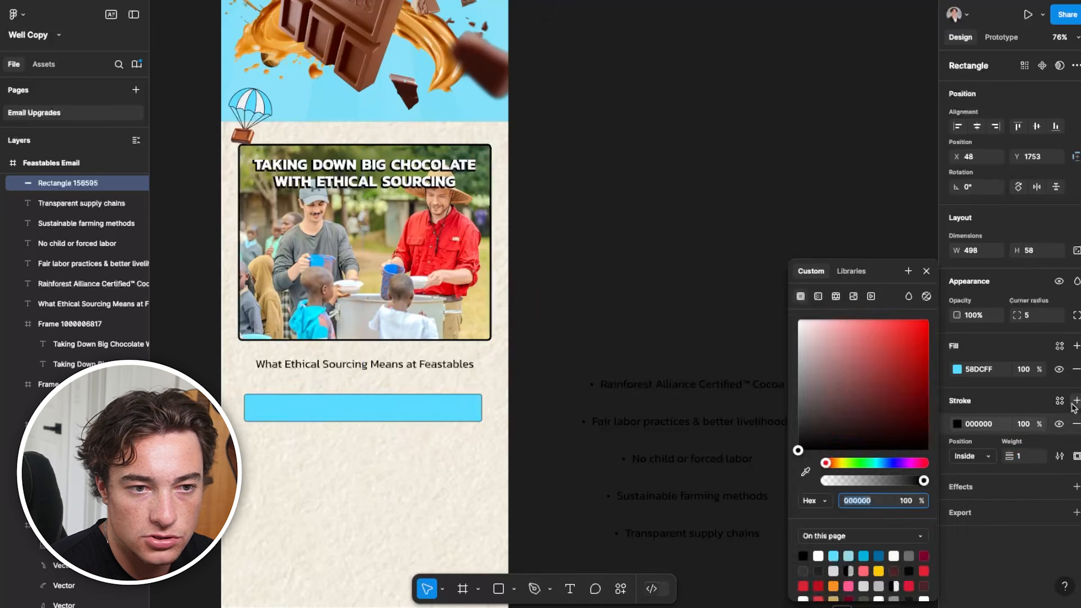
pyautogui.click(1009, 455)
pyautogui.write('4')
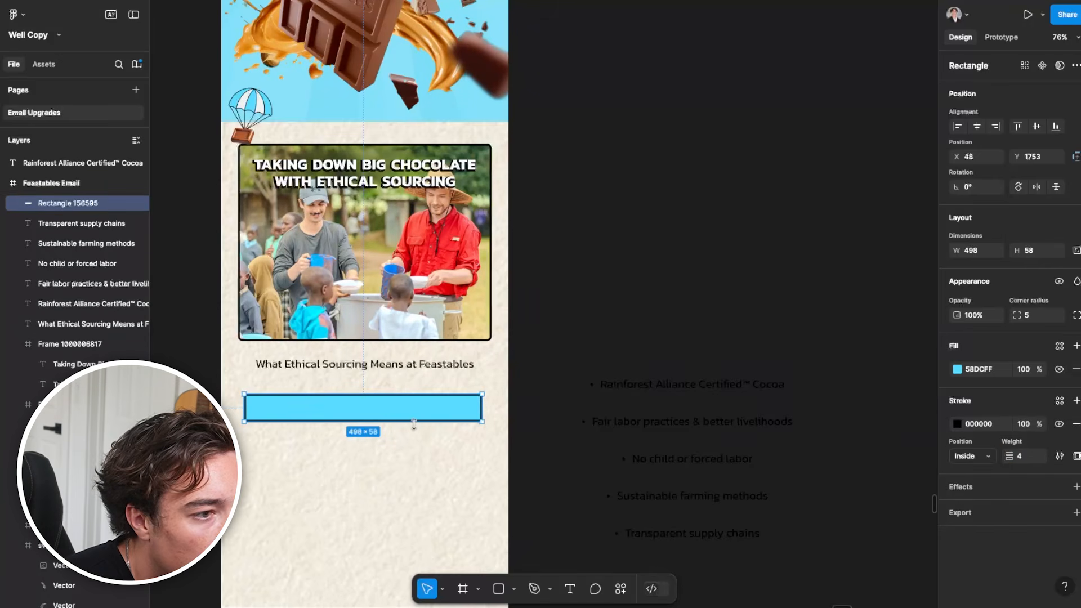
pyautogui.moveTo(414, 422); pyautogui.dragTo(414, 429)
# Paste the black plus icon and place it inside the blue bar near its left end
pyautogui.click(545, 389)
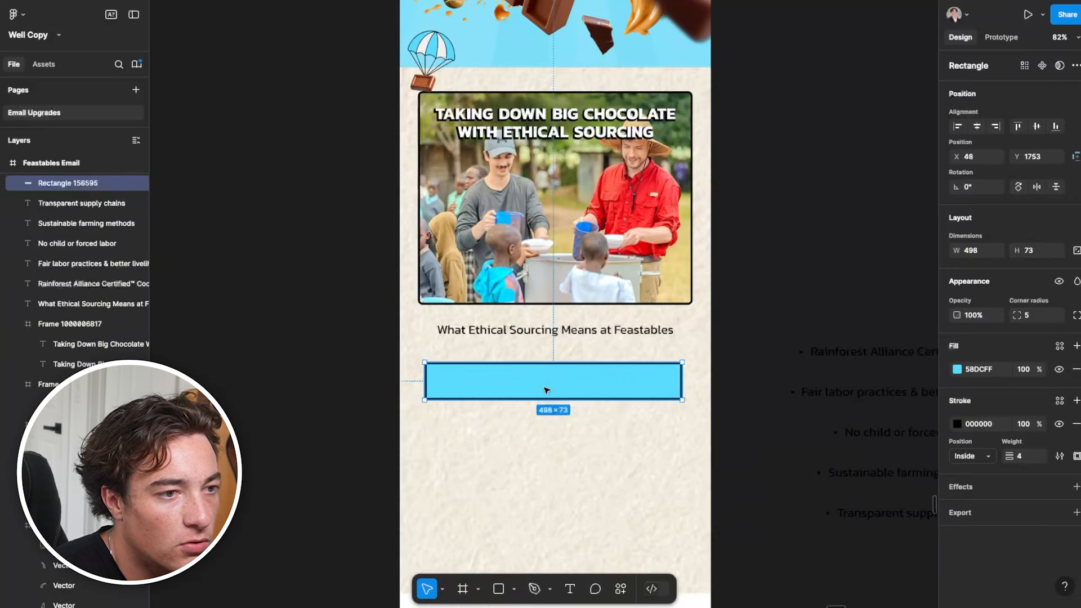
pyautogui.hotkey('ctrl', 'v')
pyautogui.moveTo(543, 304); pyautogui.dragTo(443, 380)
pyautogui.scroll(5, 443, 380)
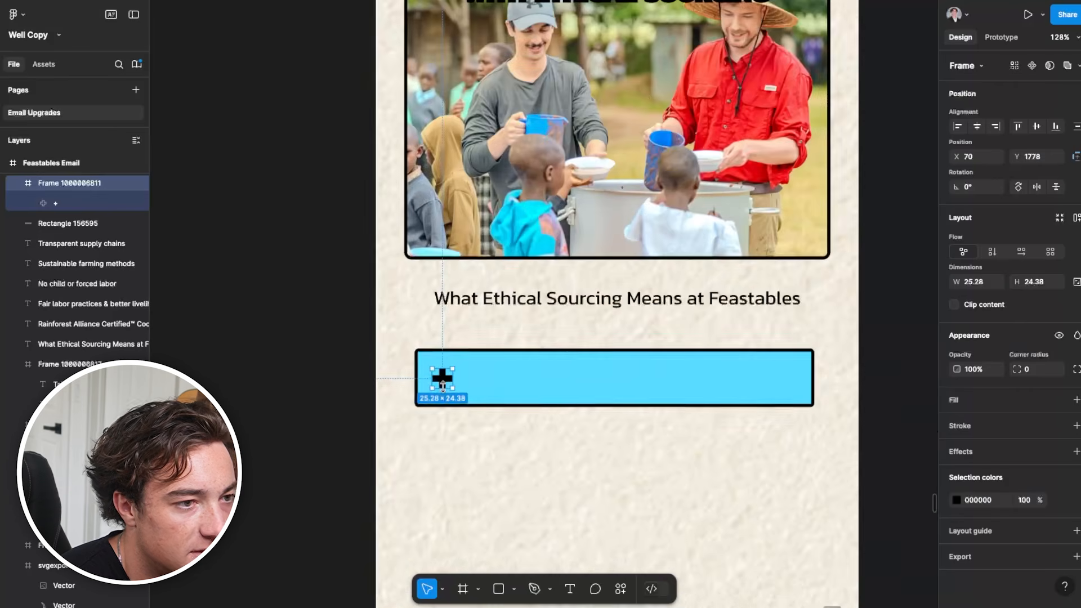
# Add the text "Rainforest Alliance Certified™ Cocoa" from the parked bullet list to the blue bar, beside the plus icon
pyautogui.tripleClick(607, 330)
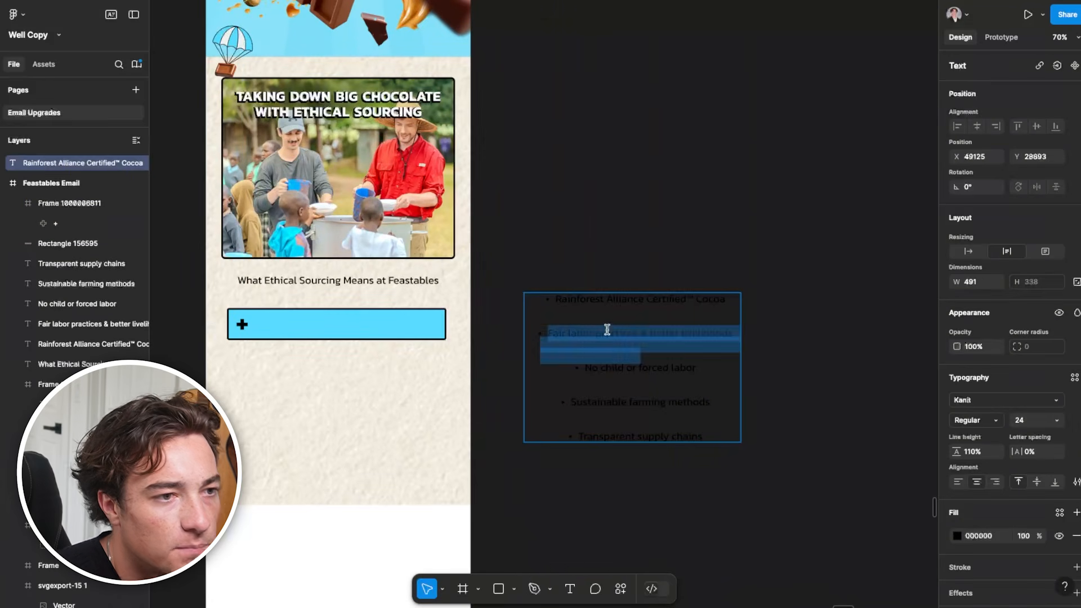
pyautogui.click(615, 308)
pyautogui.tripleClick(620, 301)
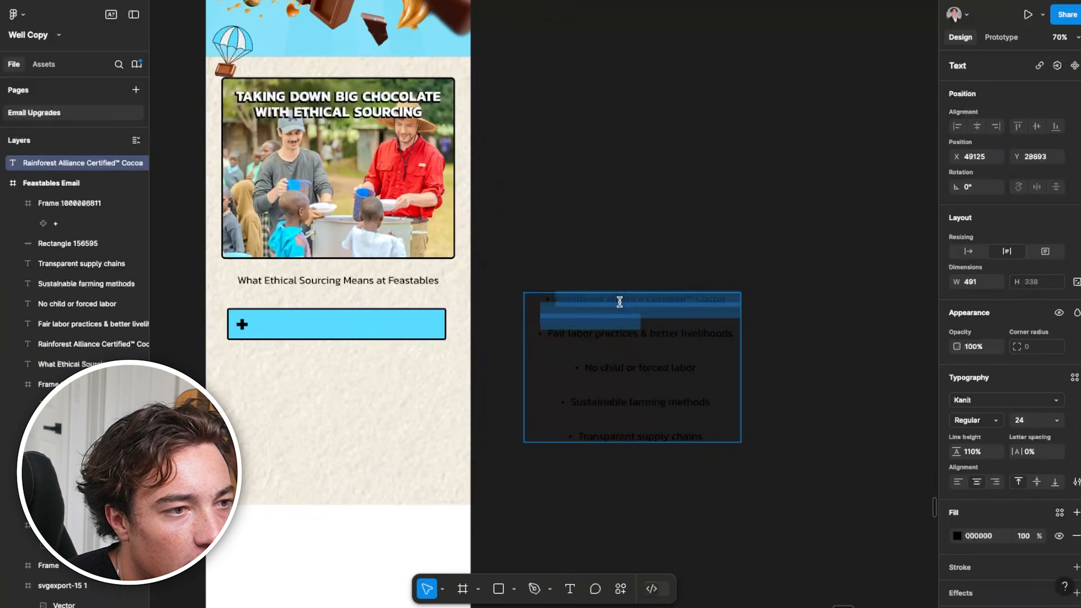
pyautogui.moveTo(552, 299); pyautogui.dragTo(704, 293)
pyautogui.click(341, 328)
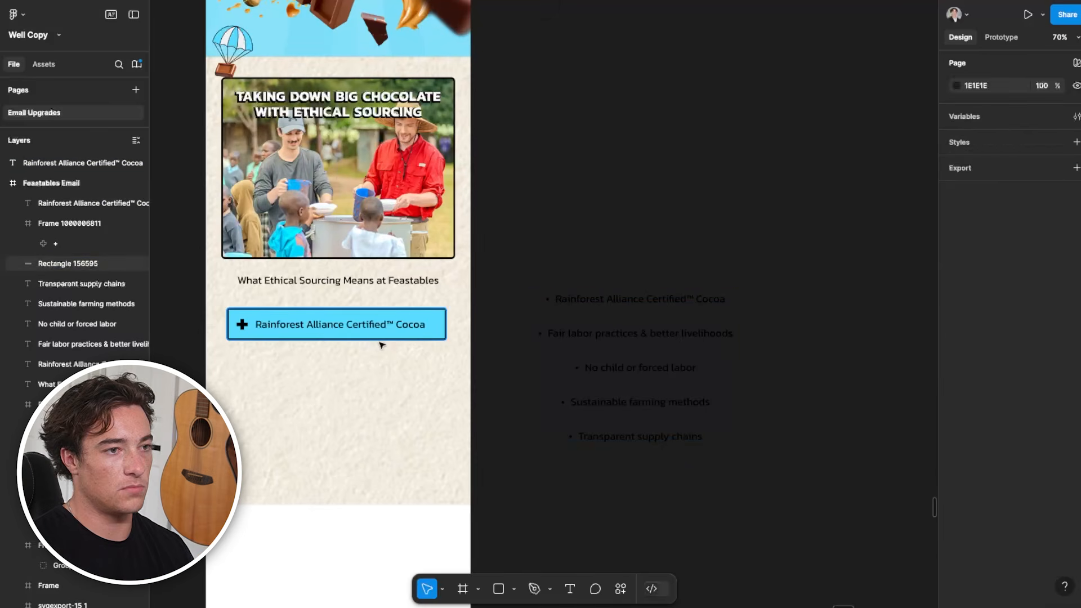
pyautogui.click(379, 335)
pyautogui.keyDown('shift'); pyautogui.click(360, 325); pyautogui.keyUp('shift')
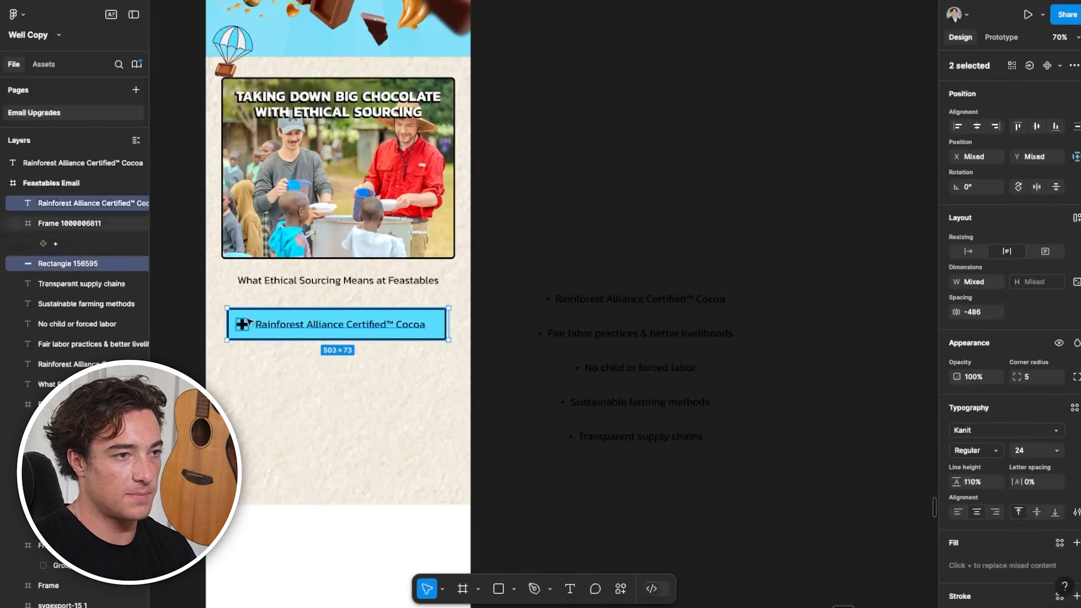
pyautogui.click(336, 369)
pyautogui.scroll(-4, 336, 369)
pyautogui.scroll(4, 325, 335)
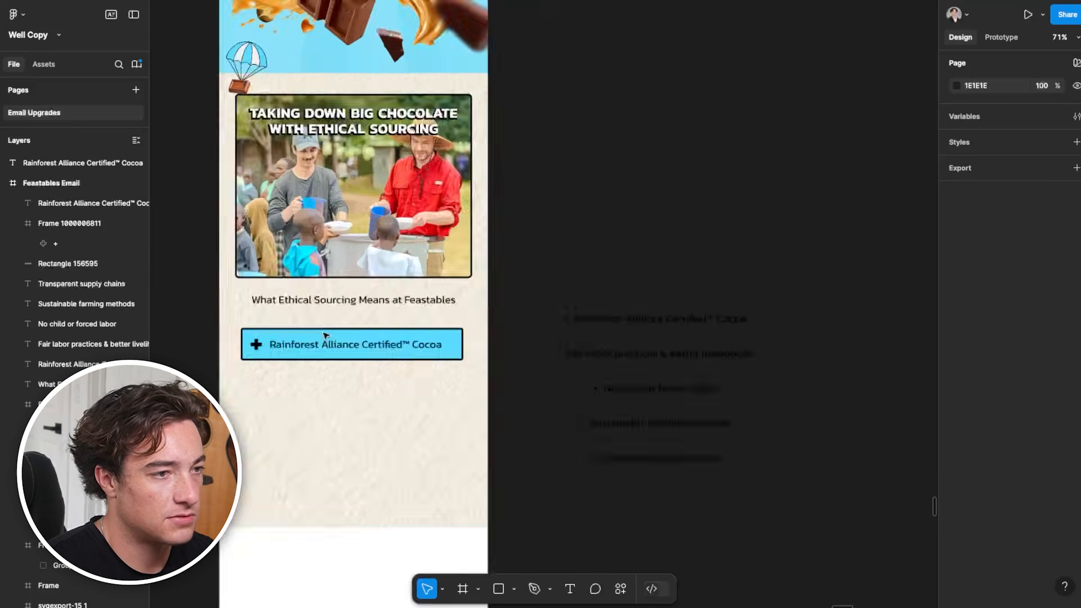
pyautogui.scroll(-3, 562, 439)
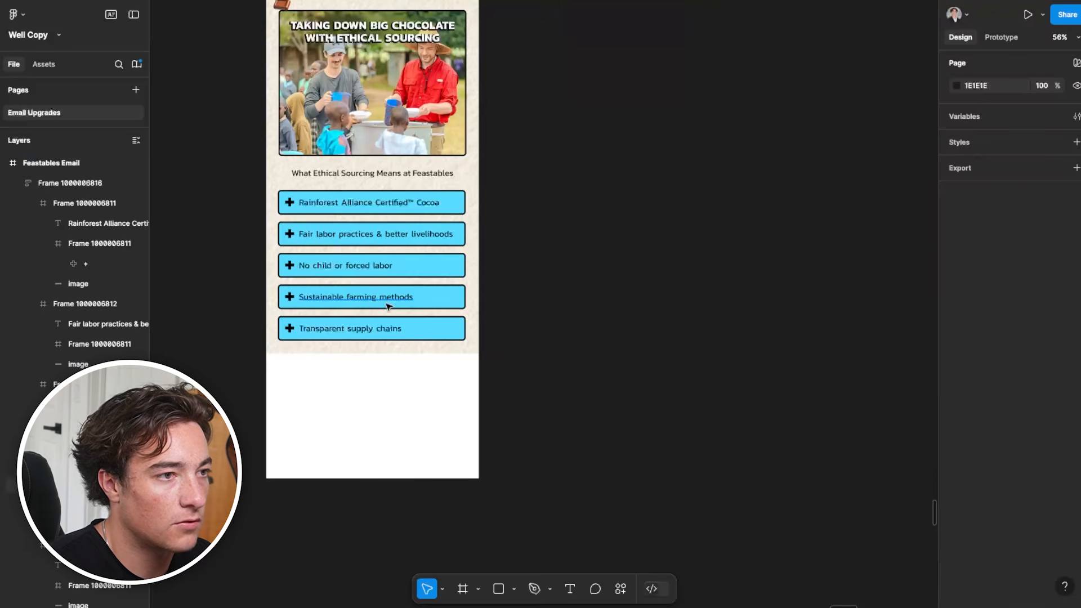
# Examine the stack of five blue bullet boxes and compare it with the surrounding email and the copy wireframe
pyautogui.click(404, 288)
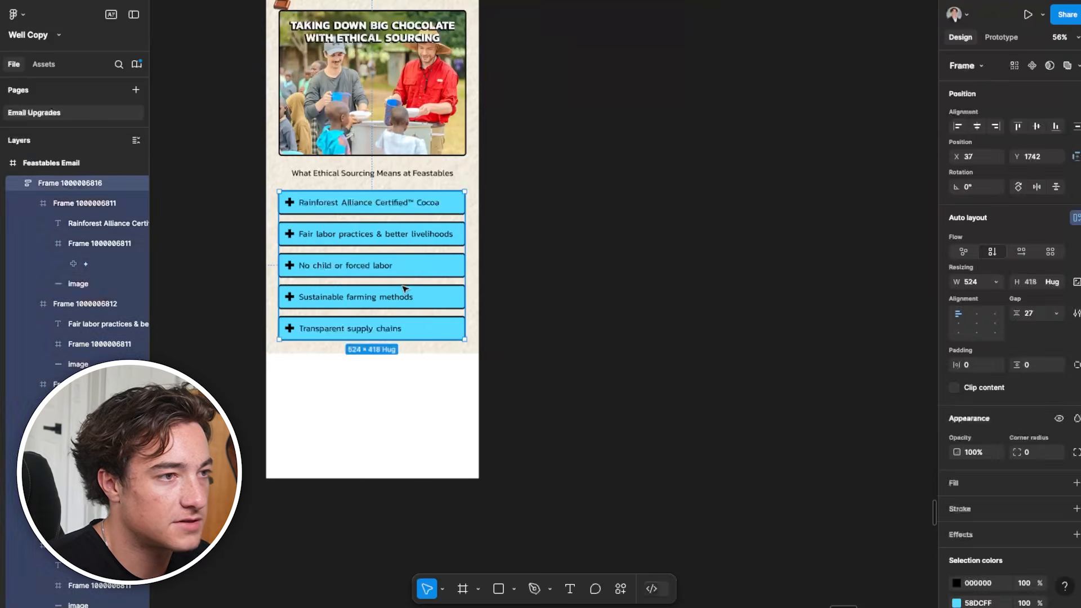
pyautogui.click(663, 272)
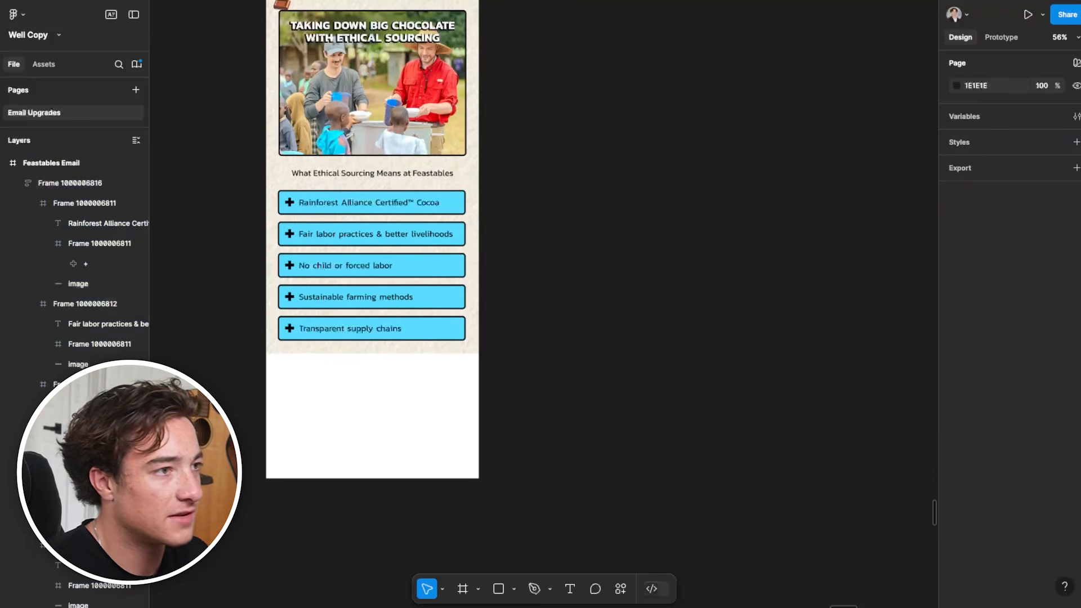
pyautogui.doubleClick(293, 211)
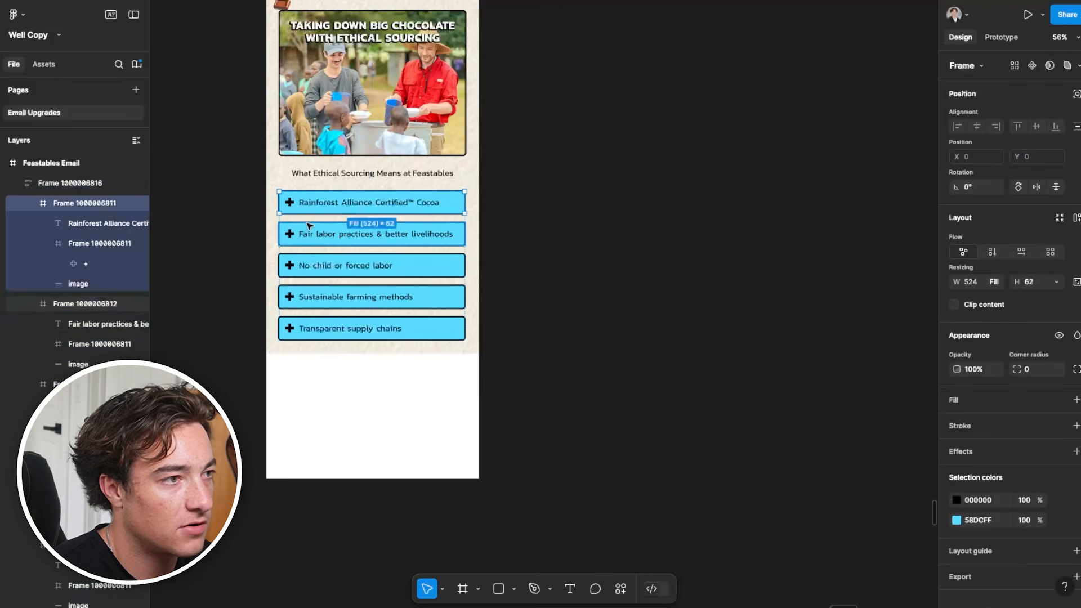
pyautogui.scroll(5, 309, 225)
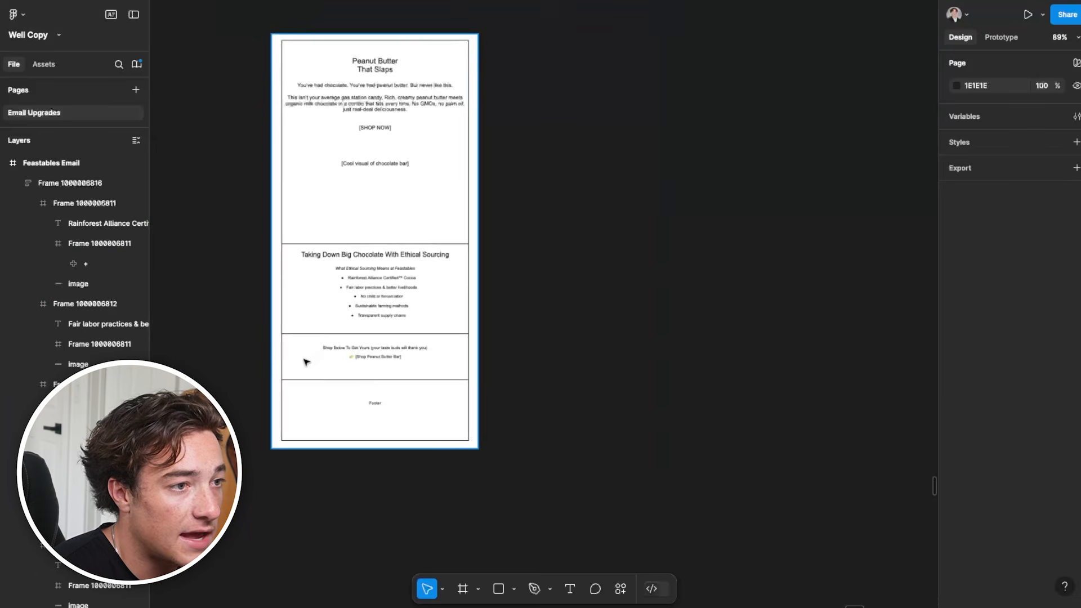
pyautogui.moveTo(304, 362); pyautogui.dragTo(439, 287)
pyautogui.moveTo(345, 362); pyautogui.dragTo(653, 123)
pyautogui.scroll(-2, 448, 354)
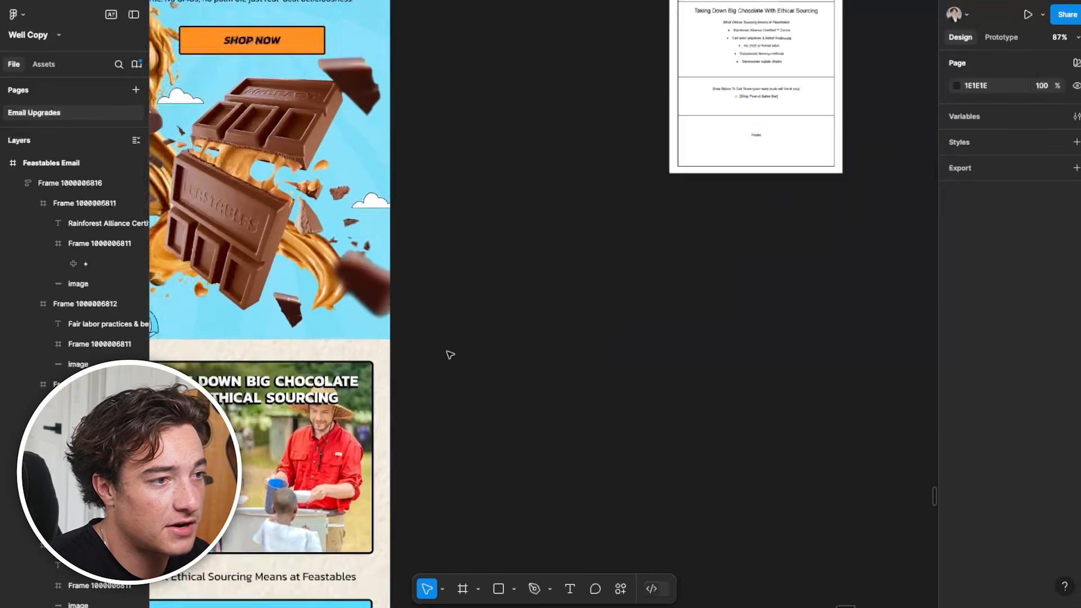
pyautogui.scroll(-3, 451, 355)
pyautogui.scroll(3, 386, 369)
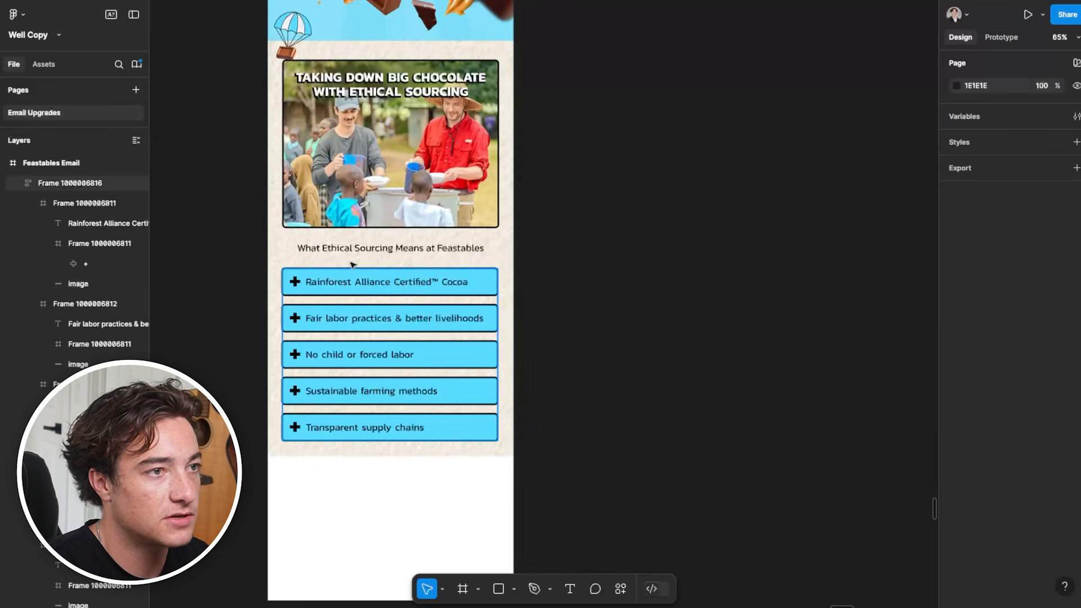
# Inspect the auto layout frame that holds the bullet boxes and the individual frames nested inside it
pyautogui.click(389, 372)
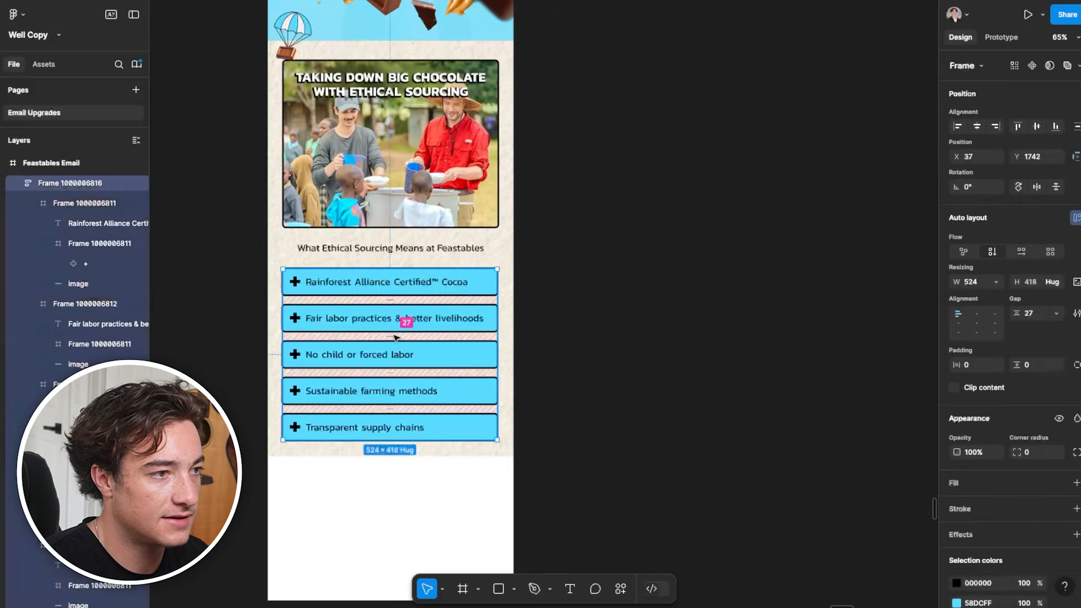
pyautogui.doubleClick(395, 345)
pyautogui.click(664, 267)
pyautogui.click(405, 384)
pyautogui.click(103, 204)
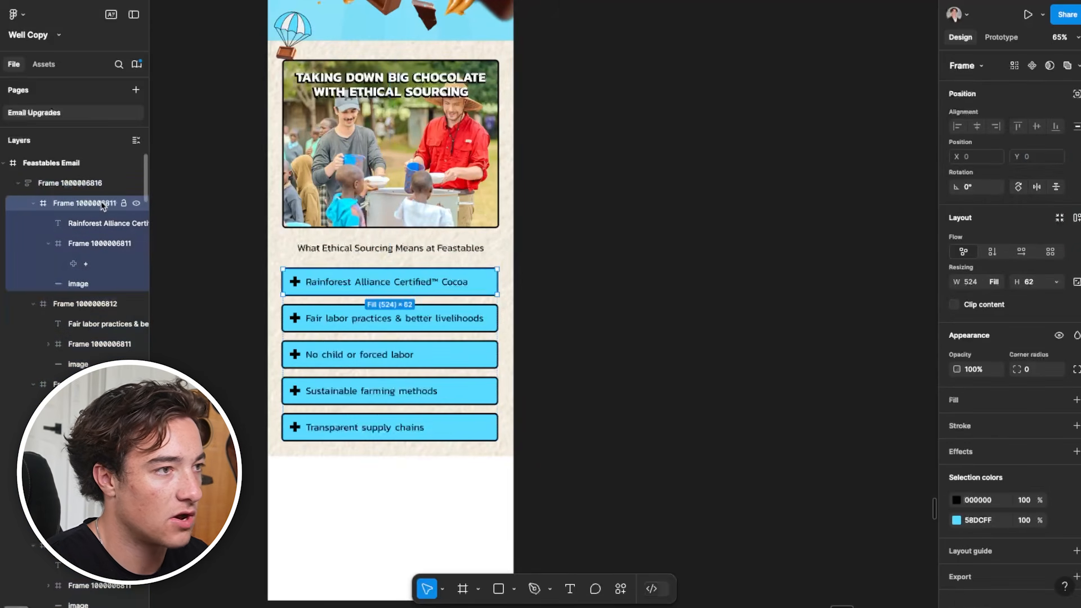
pyautogui.click(622, 293)
pyautogui.doubleClick(410, 319)
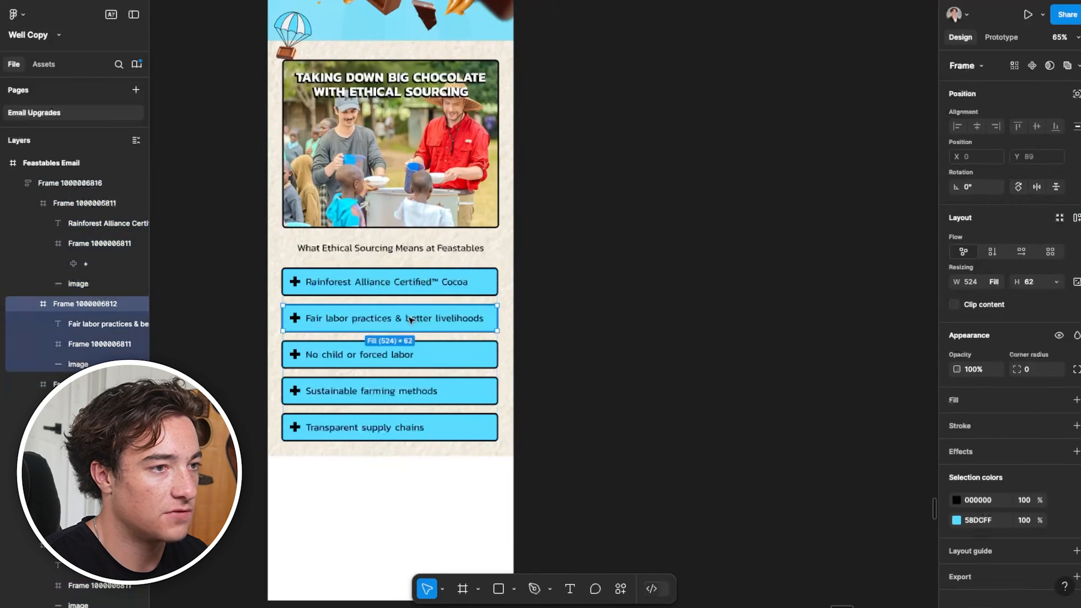
pyautogui.rightClick(410, 319)
pyautogui.click(65, 314)
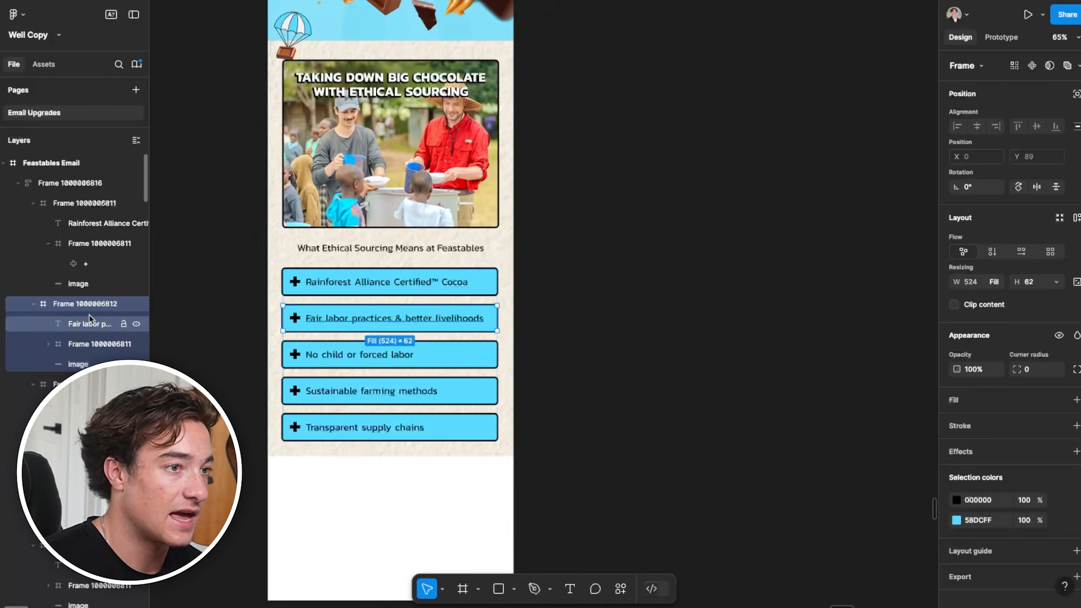
pyautogui.click(102, 184)
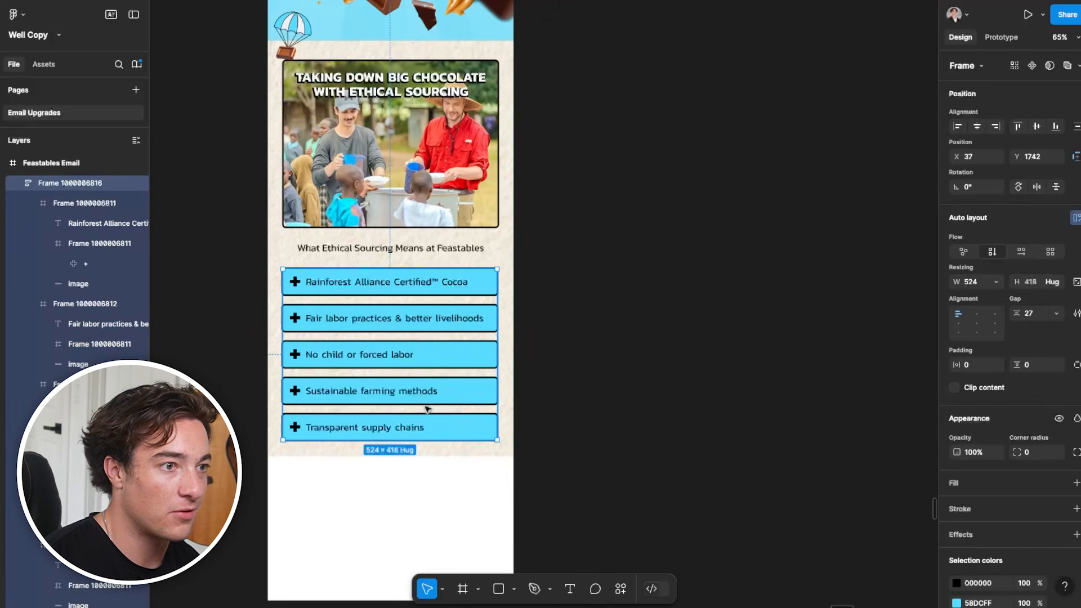
pyautogui.click(581, 343)
pyautogui.click(400, 379)
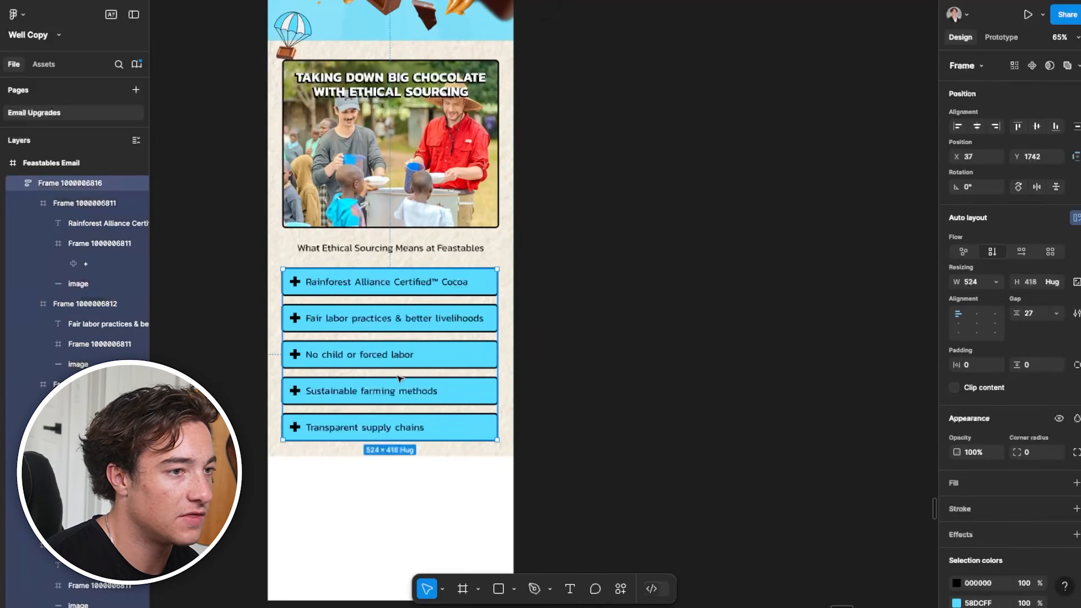
pyautogui.click(413, 379)
pyautogui.doubleClick(394, 370)
pyautogui.click(600, 336)
# Try a gap of 50 between the five stacked bullet boxes
pyautogui.click(449, 348)
pyautogui.click(391, 338)
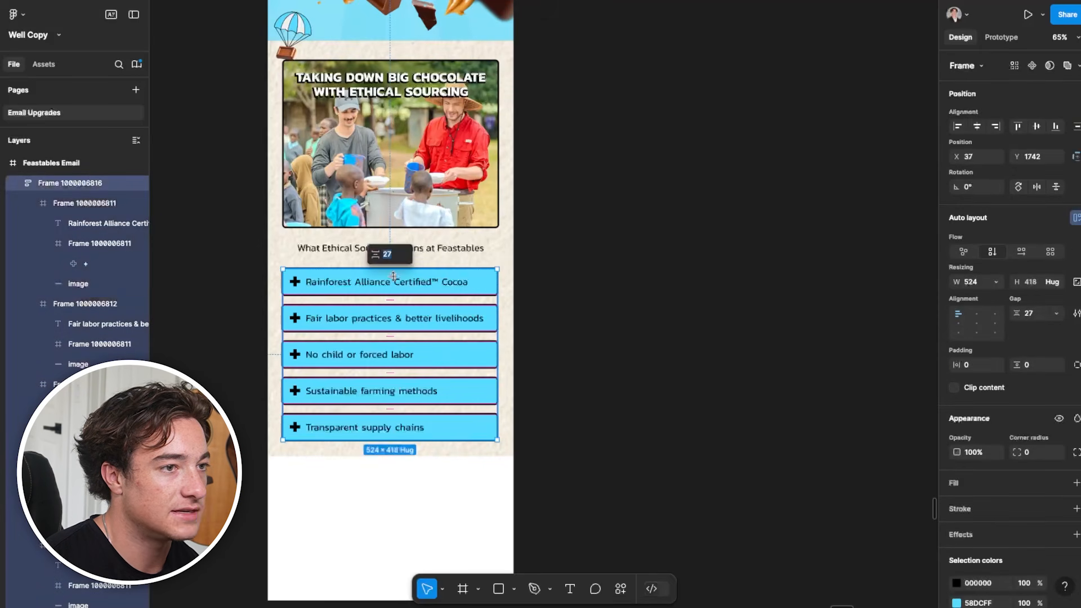
pyautogui.press('Return')
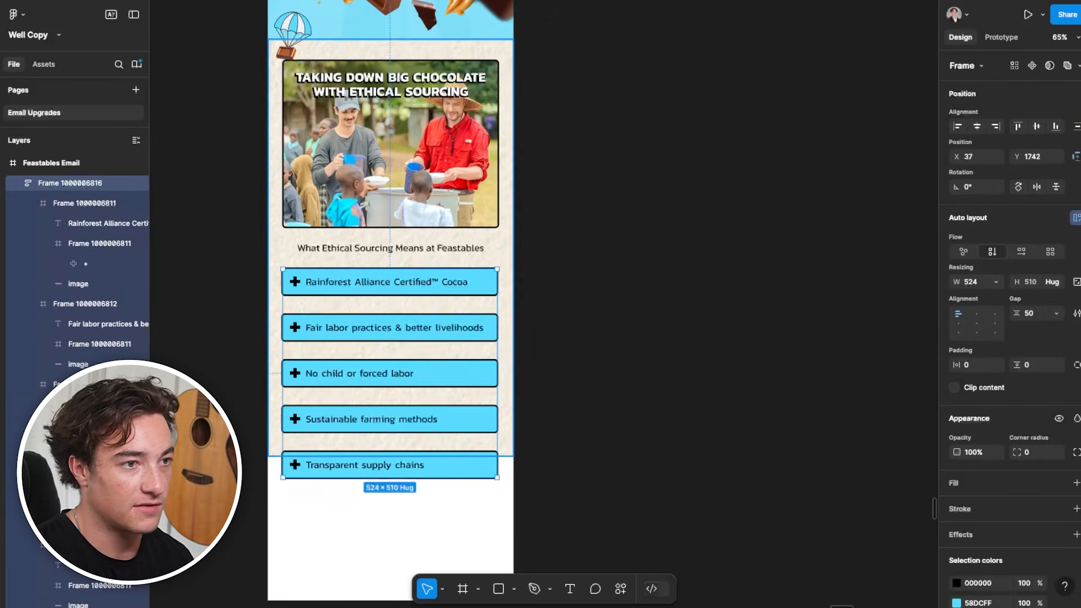
pyautogui.hotkey('ctrl', 'z')
# Extend the textured cream background beneath the bullet boxes to a height of about 1045
pyautogui.click(551, 457)
pyautogui.scroll(-2, 456, 433)
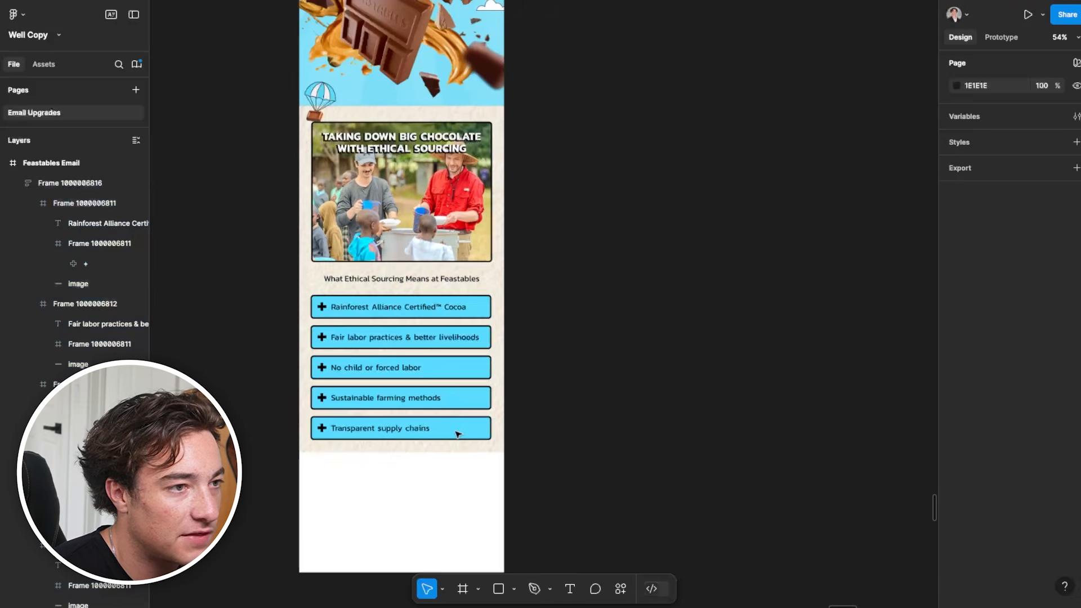
pyautogui.click(311, 219)
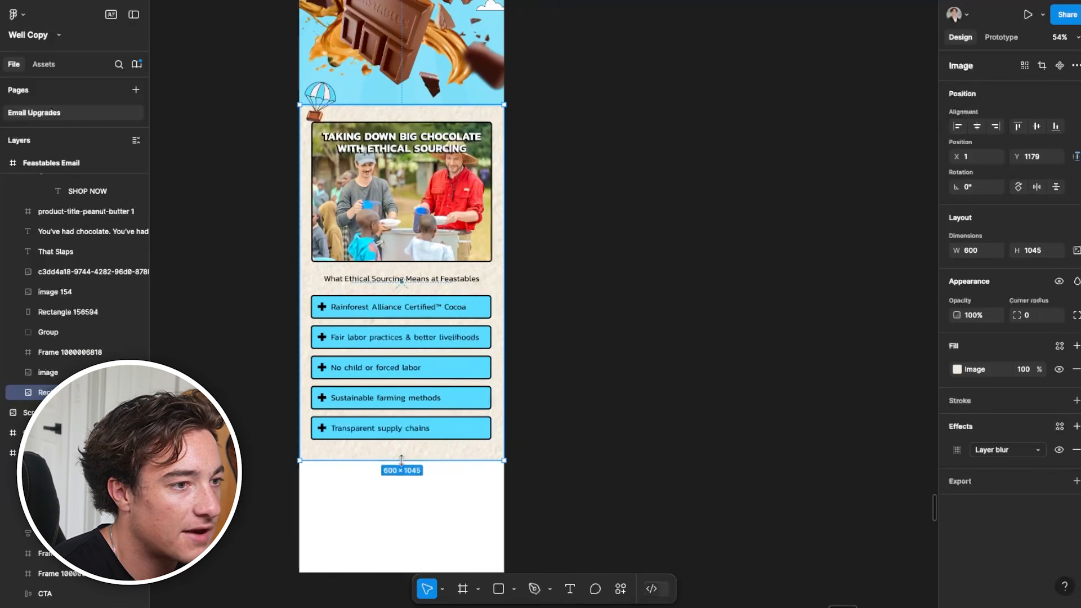
# Place a copy of the blue sunburst group in the email's empty closing section and send it to the back
pyautogui.scroll(-2, 411, 447)
pyautogui.moveTo(831, 126); pyautogui.dragTo(591, 316)
pyautogui.scroll(6, 501, 243)
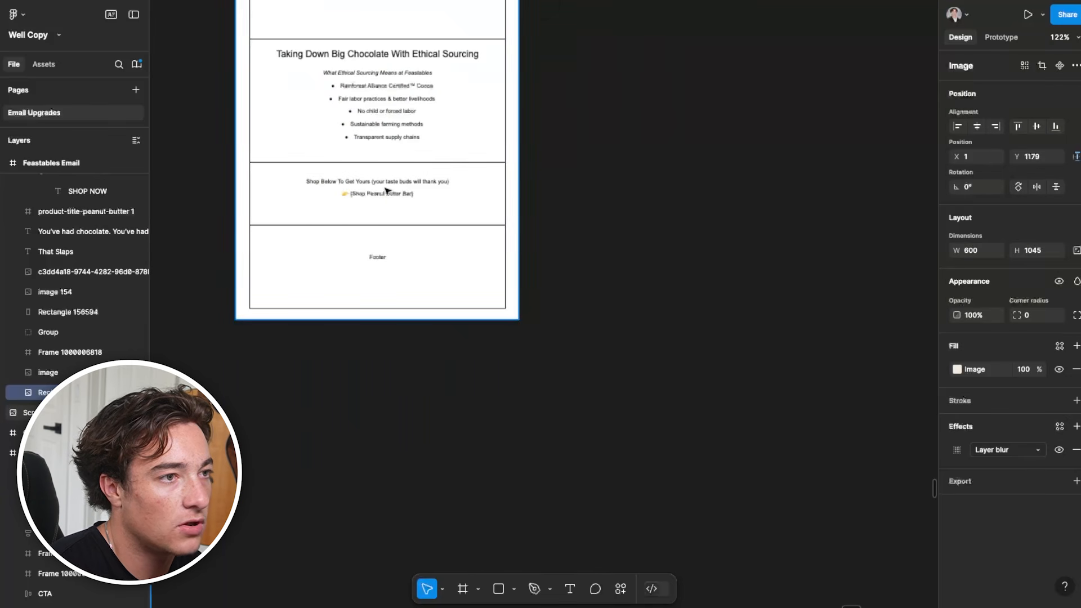
pyautogui.scroll(-5, 448, 254)
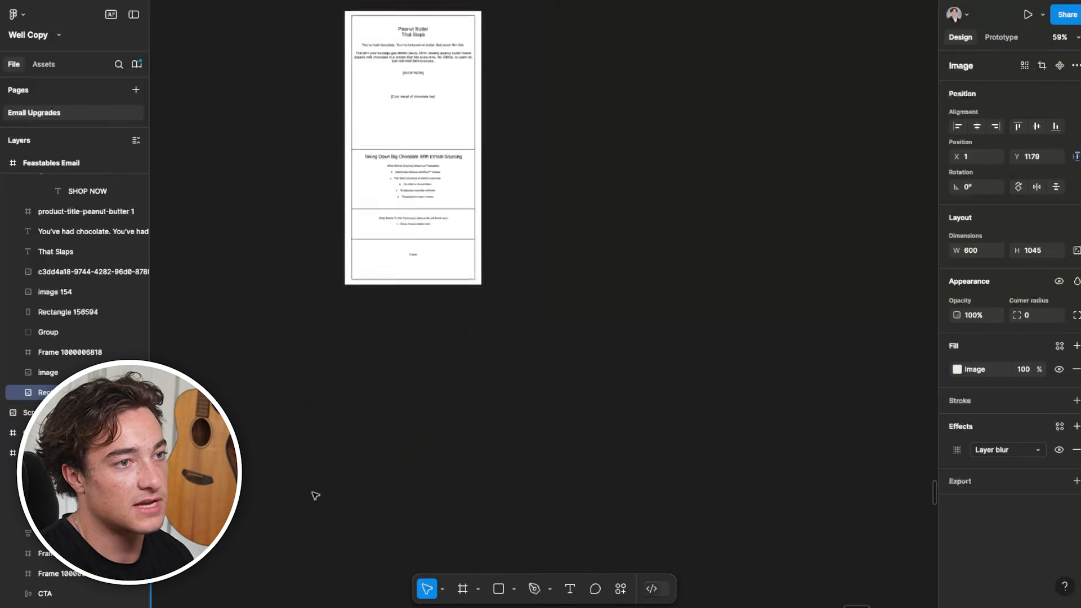
pyautogui.moveTo(314, 495); pyautogui.dragTo(656, 336)
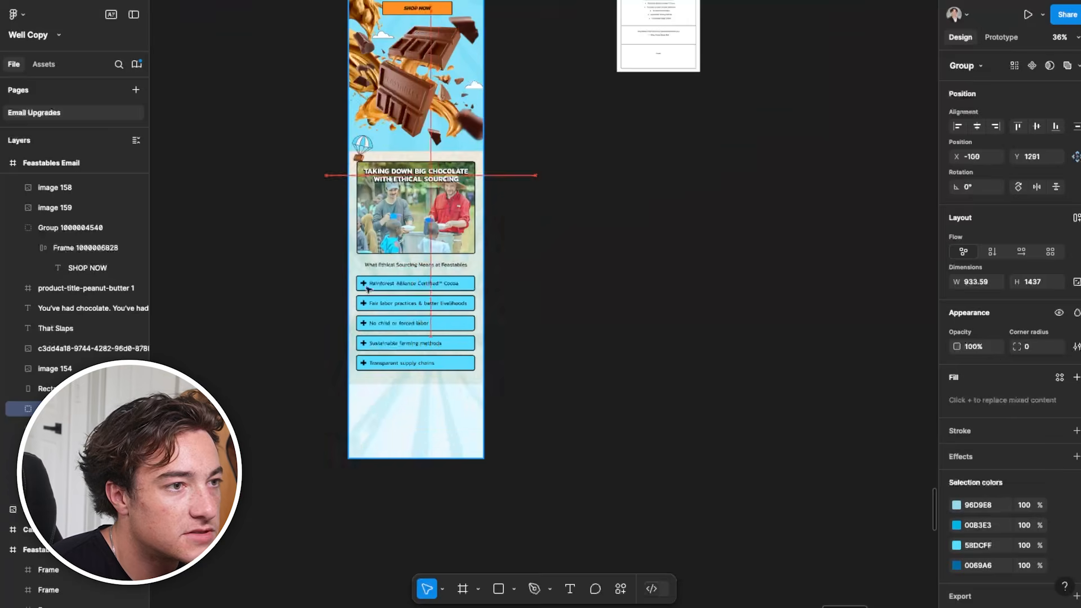
pyautogui.moveTo(367, 289); pyautogui.dragTo(358, 385)
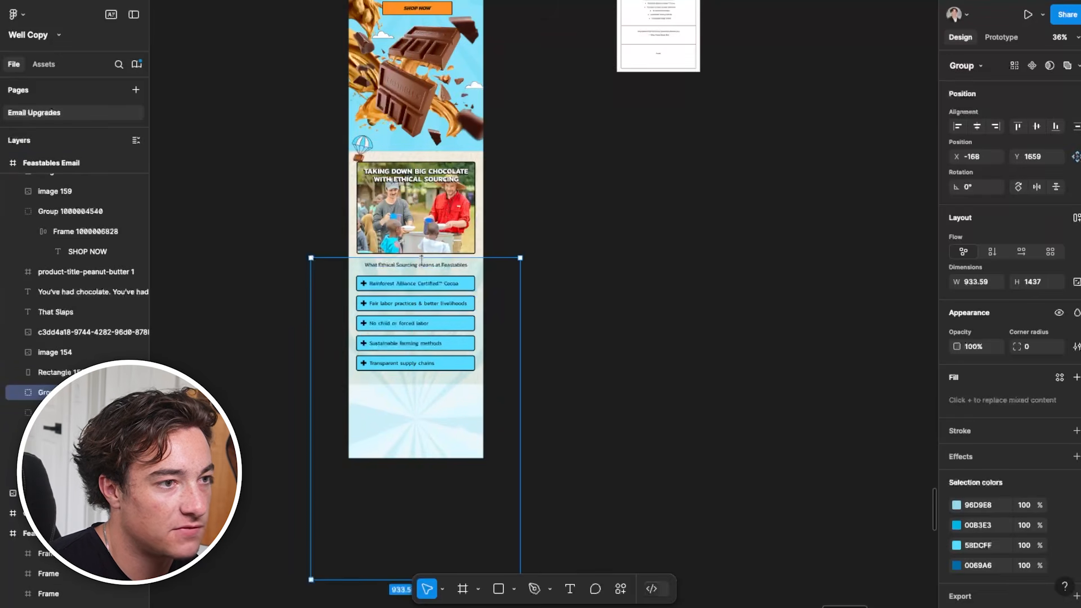
pyautogui.rightClick(449, 340)
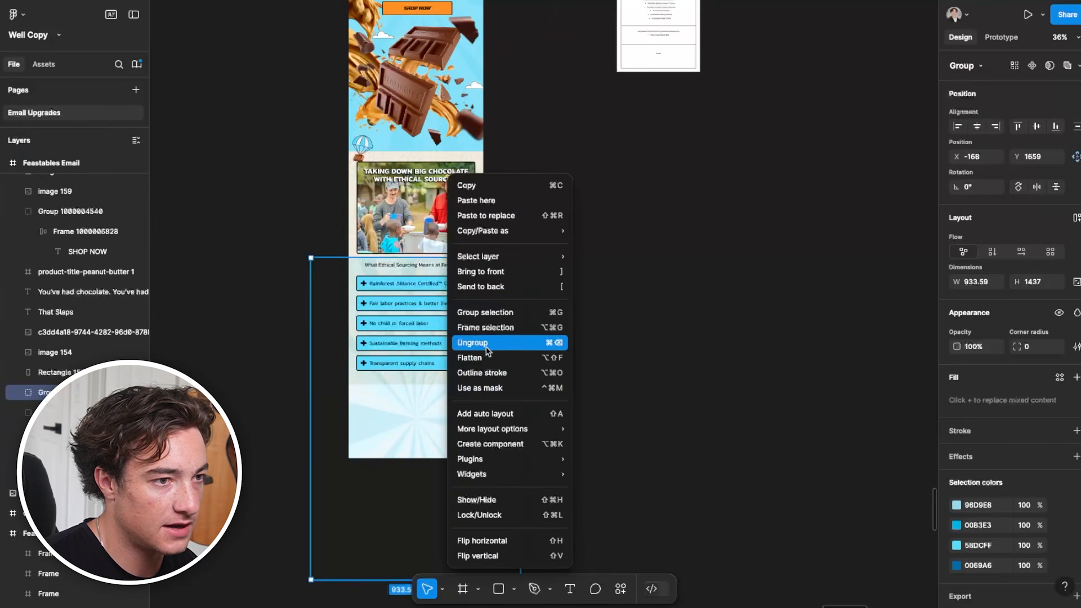
pyautogui.click(494, 287)
pyautogui.moveTo(426, 424); pyautogui.dragTo(427, 424)
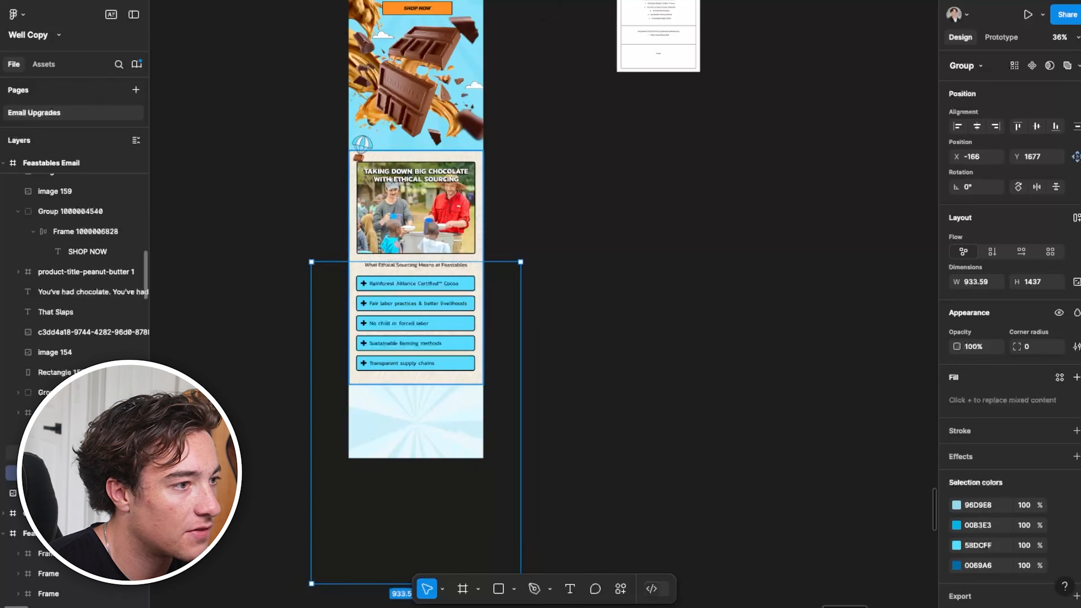
# Duplicate the hero's 4CD4F9 rectangle at 61% fill opacity and position it over the sunburst in the closing section
pyautogui.click(53, 373)
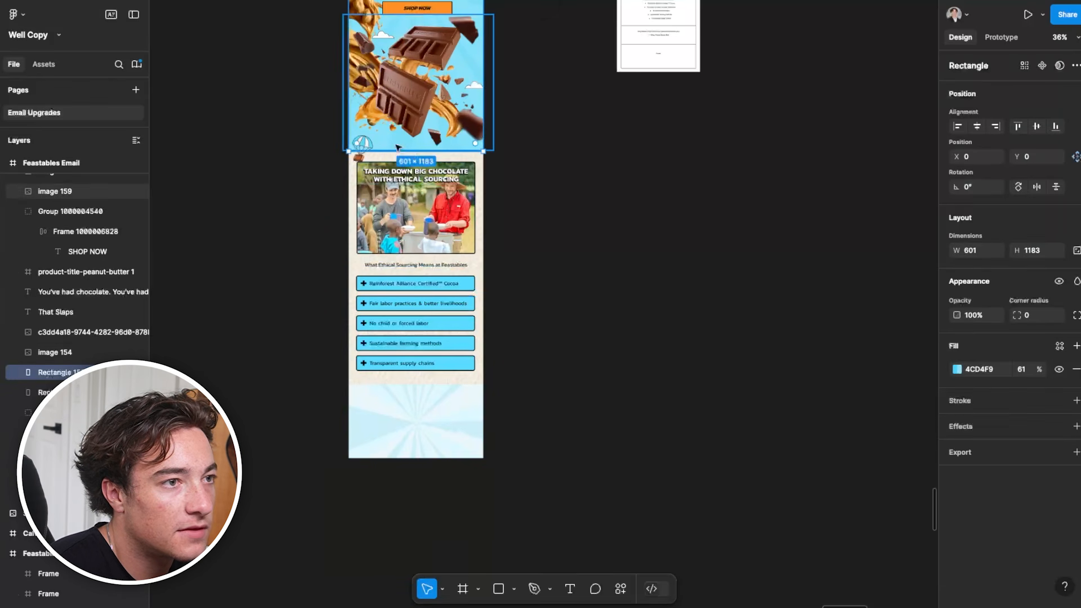
pyautogui.moveTo(402, 143); pyautogui.dragTo(475, 482)
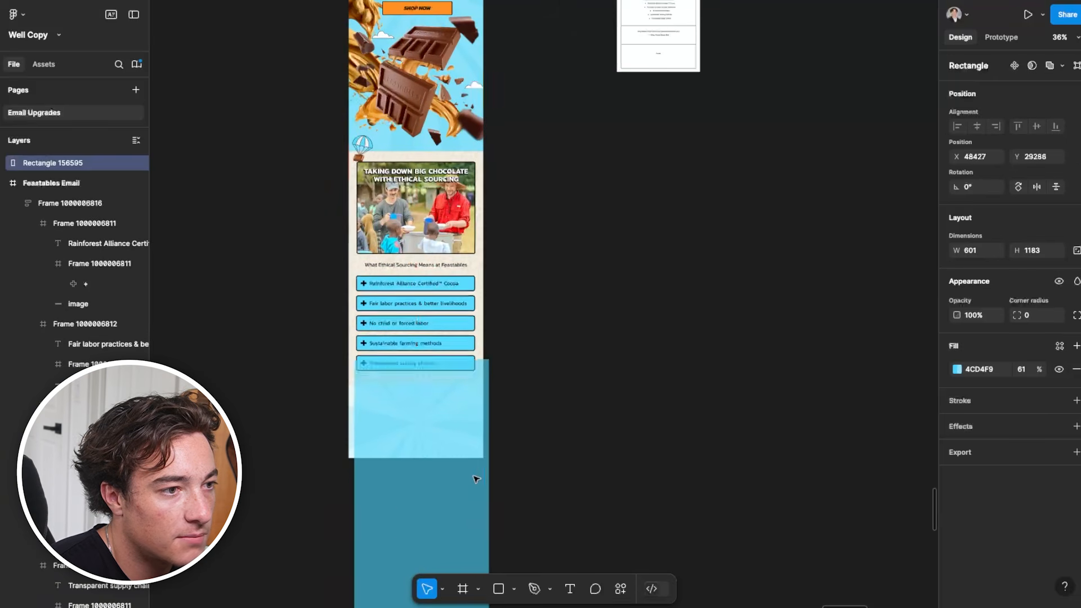
pyautogui.scroll(3, 520, 430)
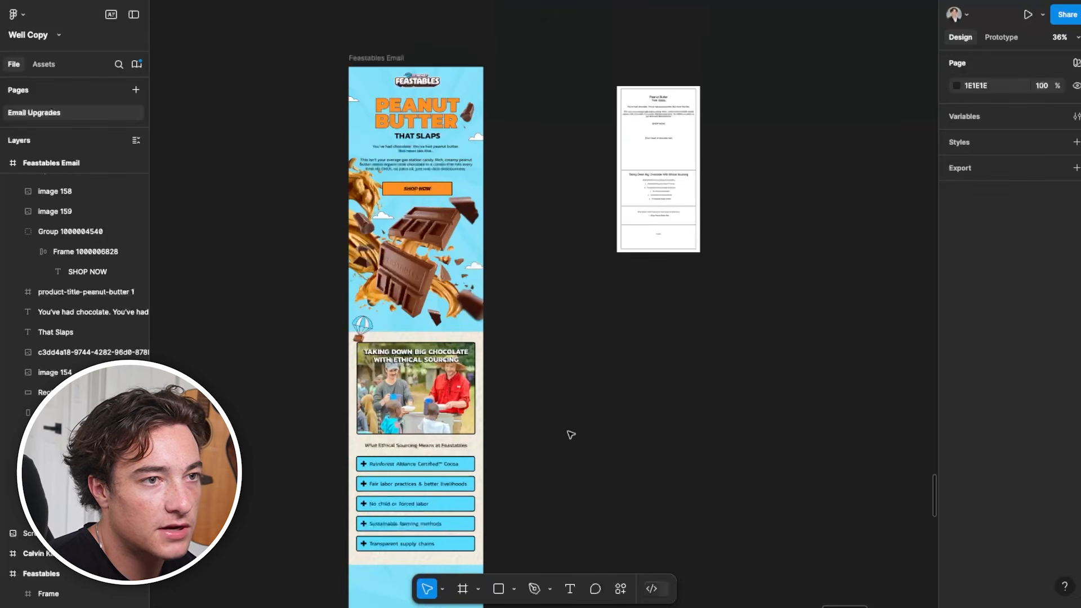
pyautogui.scroll(7, 661, 229)
pyautogui.scroll(-4, 661, 202)
pyautogui.moveTo(620, 402); pyautogui.dragTo(845, 17)
# Copy the subheading into the blue closing section and reword it as "Shop Below To Get Yours (your taste buds will thank you)"
pyautogui.scroll(-3, 502, 450)
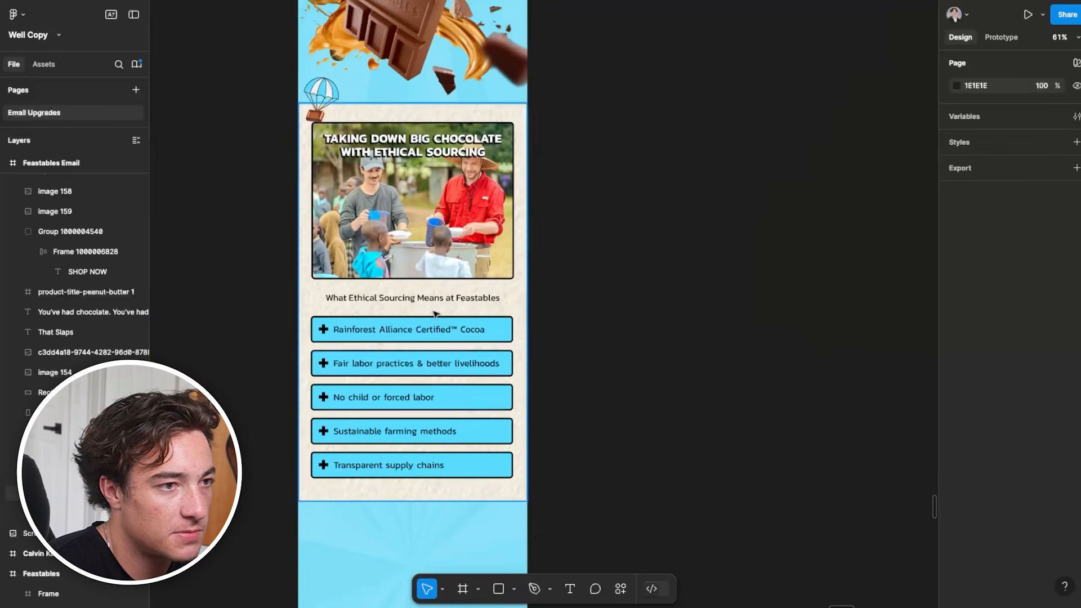
pyautogui.moveTo(438, 299); pyautogui.dragTo(431, 527)
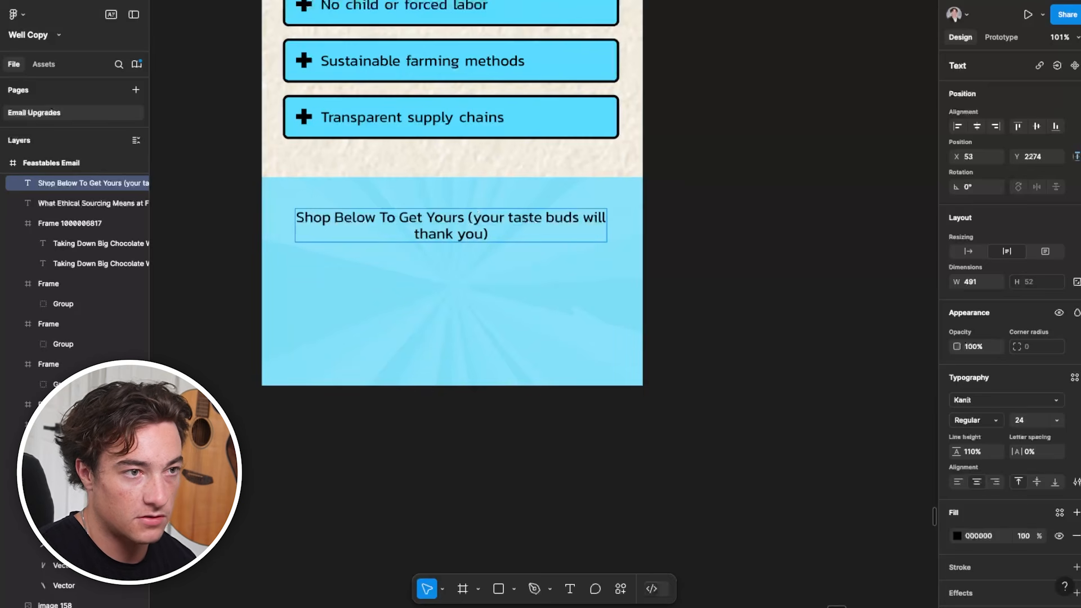
# Split the closing subheading into two lines without parentheses, and set it to title case and SemiBold weight
pyautogui.press('BackSpace')
pyautogui.press('Return')
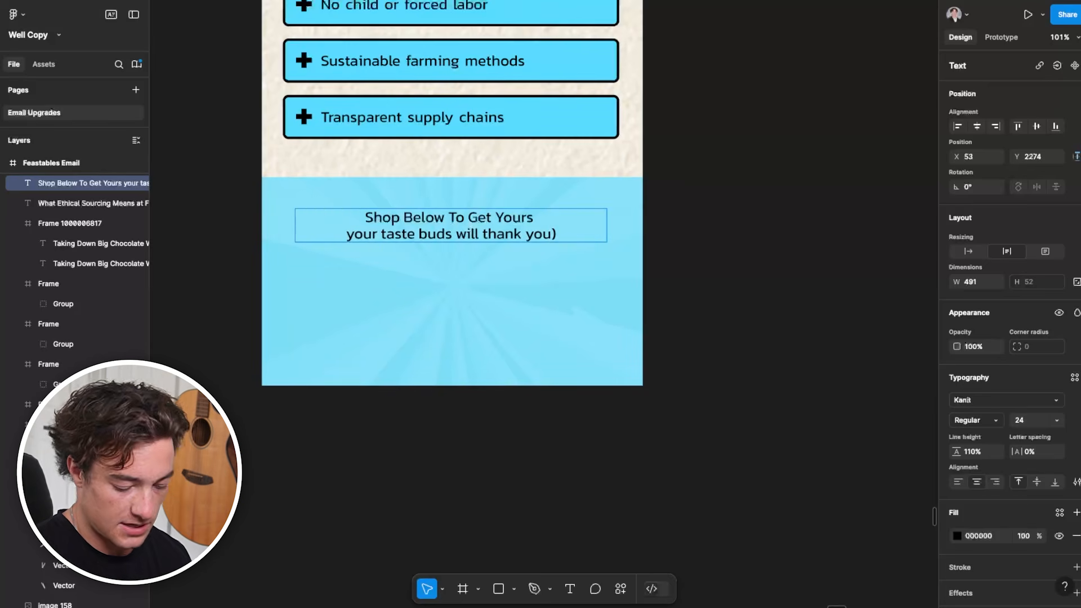
pyautogui.moveTo(350, 235); pyautogui.dragTo(554, 234)
pyautogui.click(1077, 482)
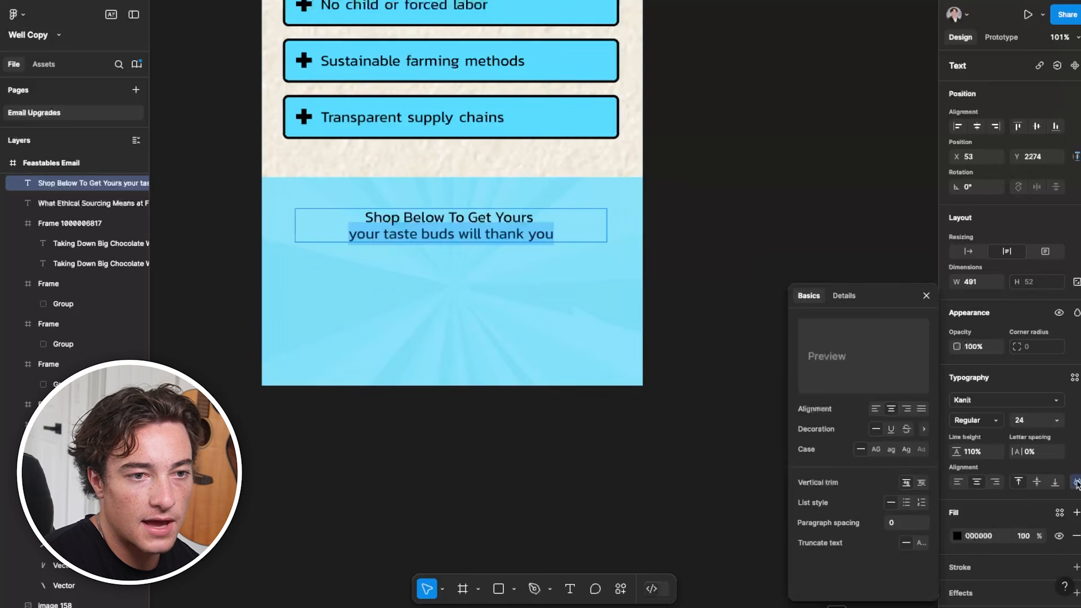
pyautogui.click(906, 451)
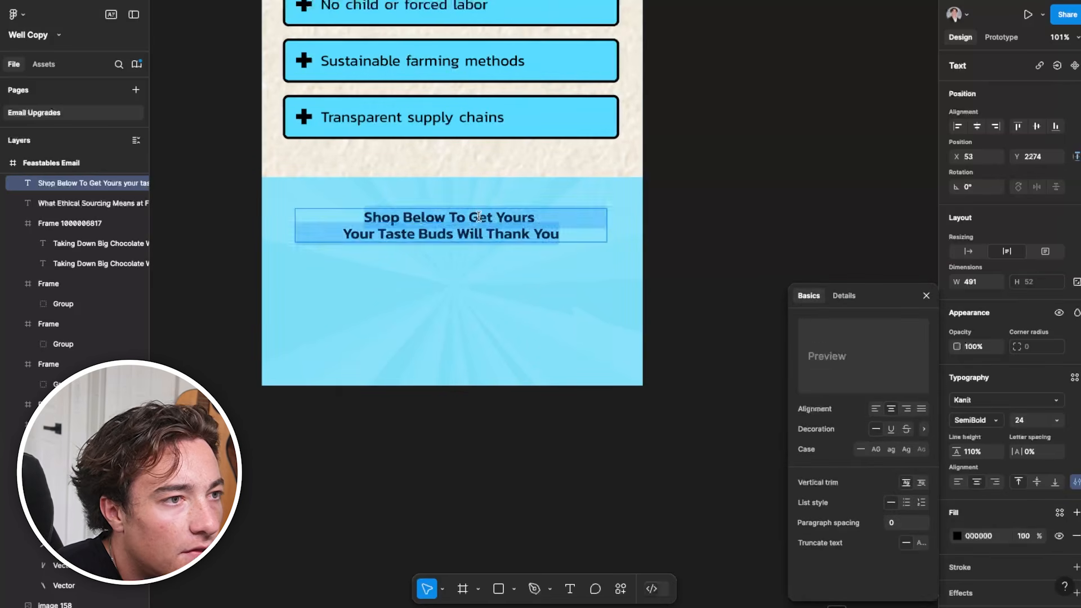
pyautogui.doubleClick(479, 217)
# Copy the hero's orange SHOP NOW button into the closing section and centre it beneath the subheading
pyautogui.scroll(-5, 453, 227)
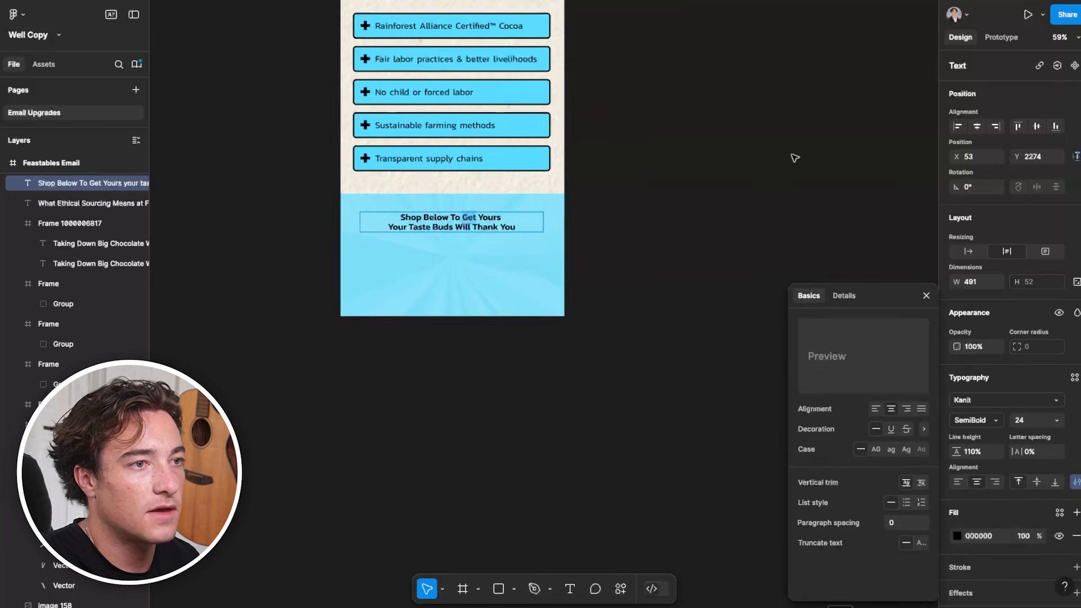
pyautogui.scroll(8, 651, 309)
pyautogui.scroll(2, 596, 390)
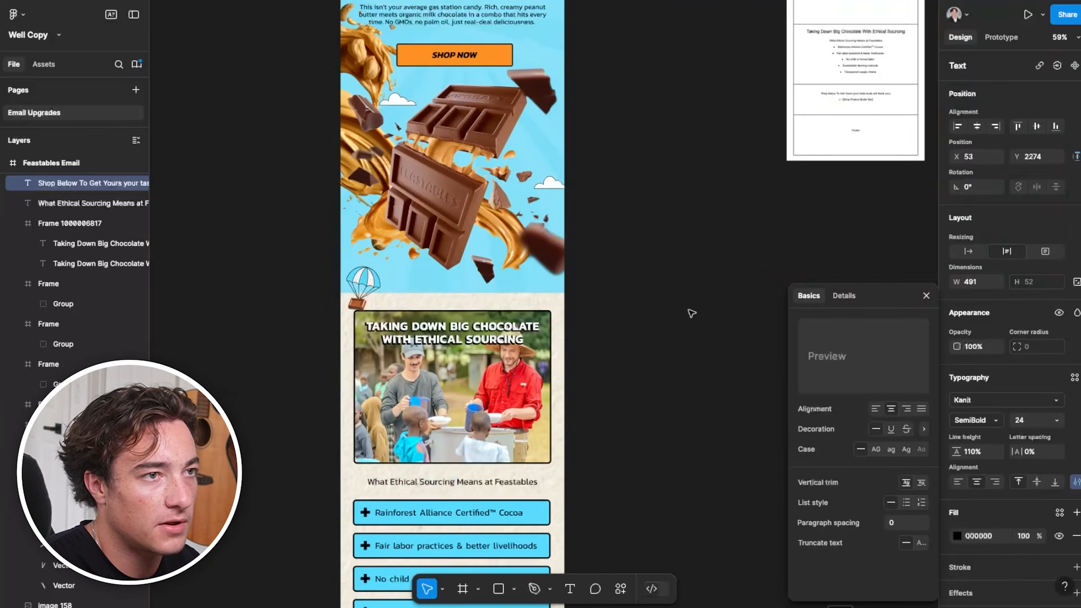
pyautogui.click(461, 53)
pyautogui.scroll(-15, 524, 324)
pyautogui.scroll(5, 524, 324)
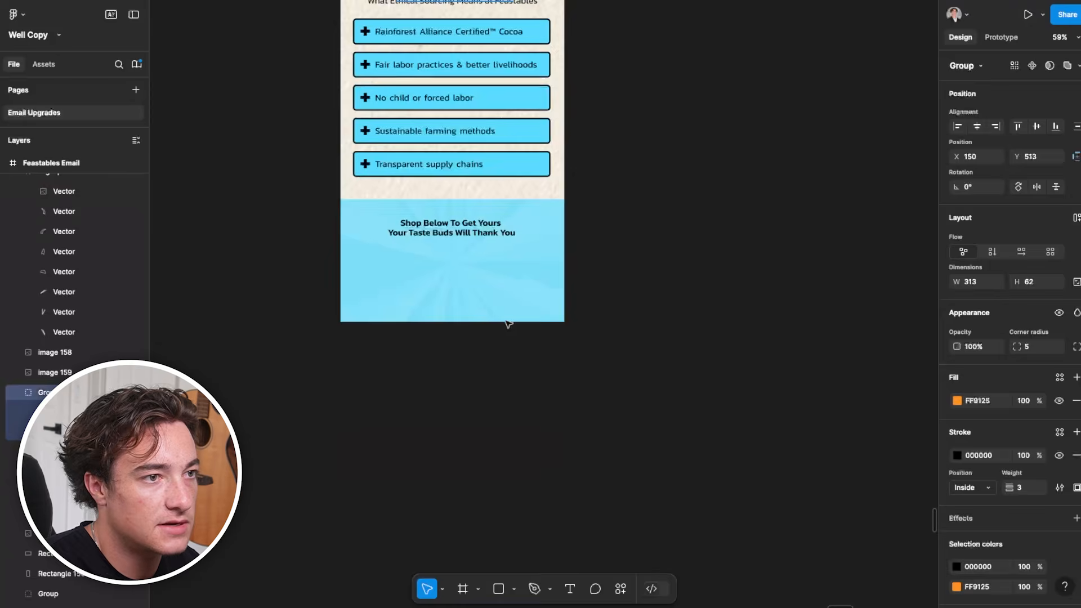
pyautogui.click(484, 304)
pyautogui.hotkey('ctrl', 'v')
pyautogui.moveTo(532, 304); pyautogui.dragTo(440, 263)
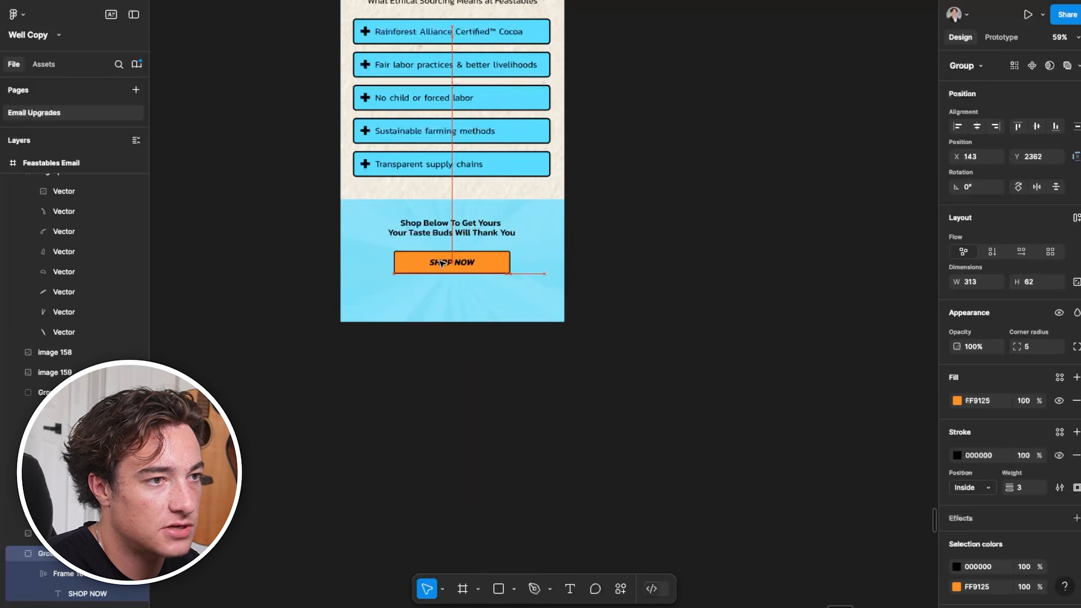
# Set the font size of the line "Shop Below To Get Yours" to 32
pyautogui.click(451, 227)
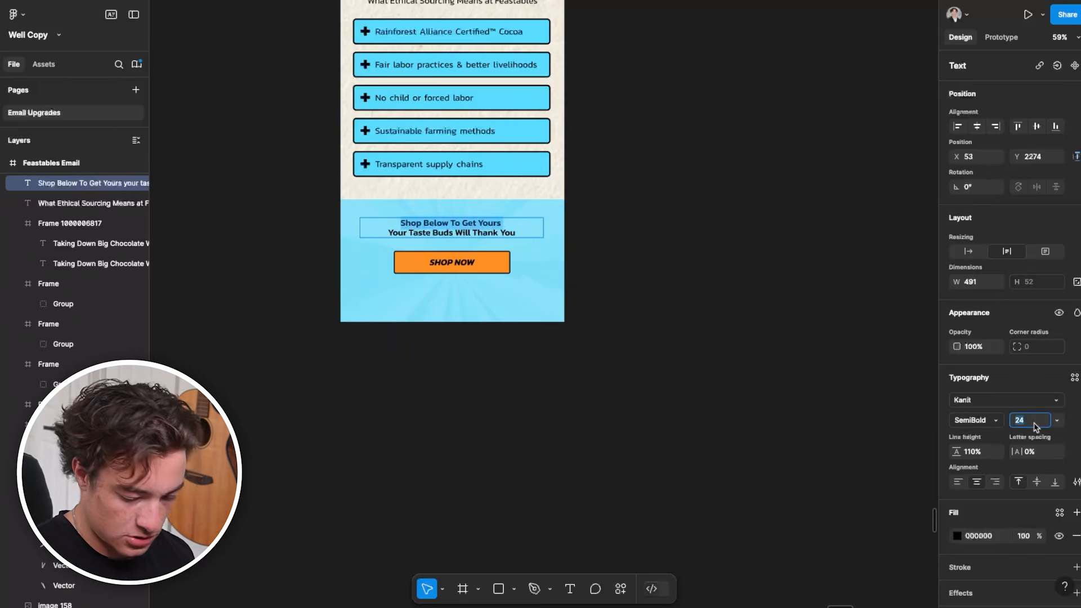
pyautogui.write('32')
pyautogui.press('Return')
pyautogui.click(1051, 399)
pyautogui.click(734, 217)
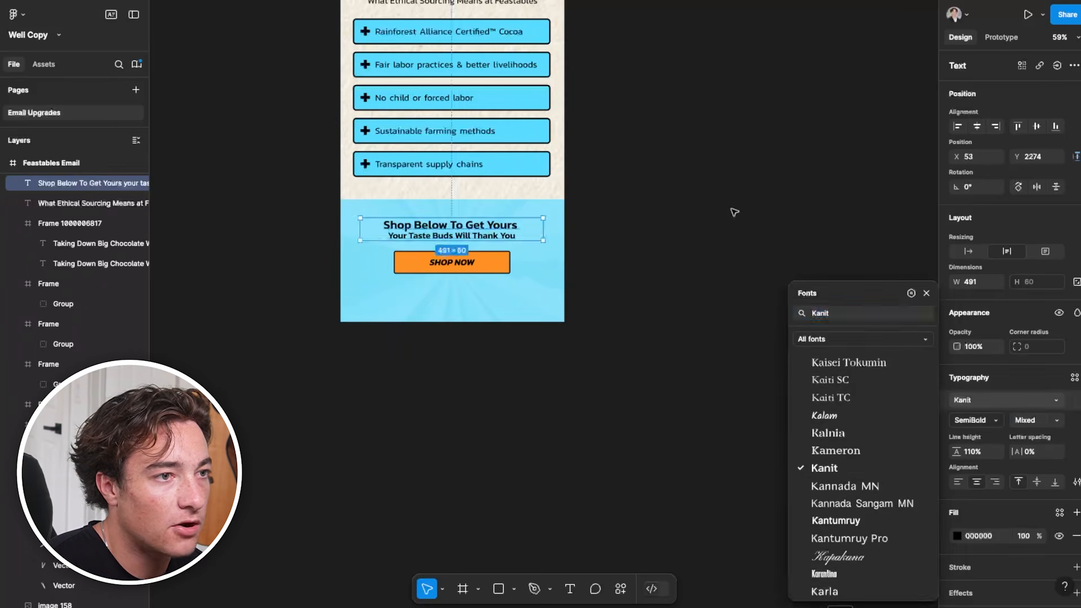
pyautogui.click(734, 212)
# Set both closing text lines to 150% line height and move the text slightly up above the button
pyautogui.tripleClick(474, 237)
pyautogui.moveTo(524, 233); pyautogui.dragTo(385, 222)
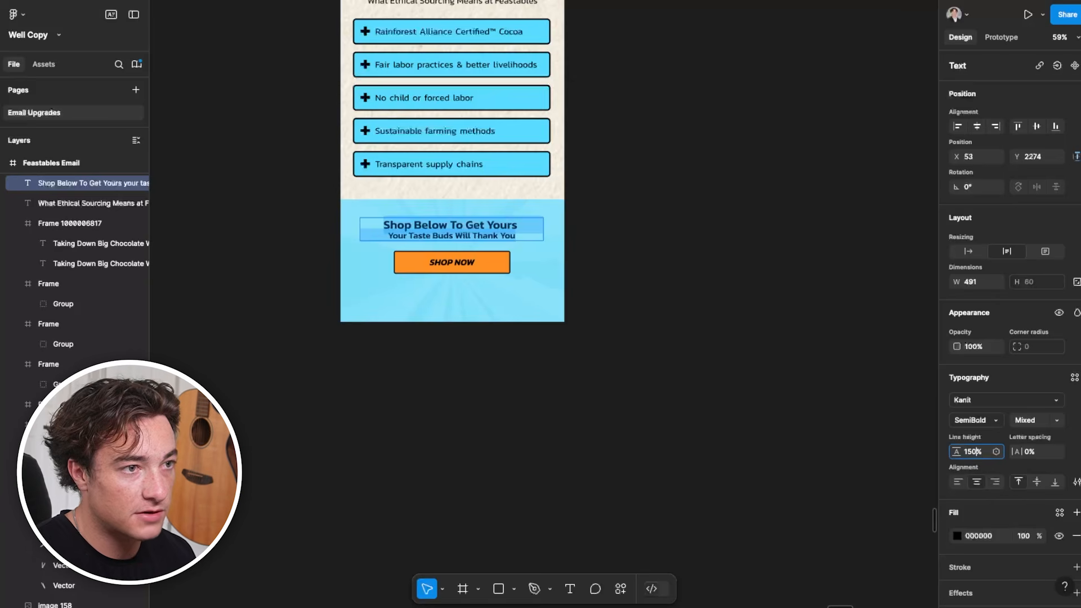
pyautogui.press('Return')
pyautogui.moveTo(500, 229); pyautogui.dragTo(500, 223)
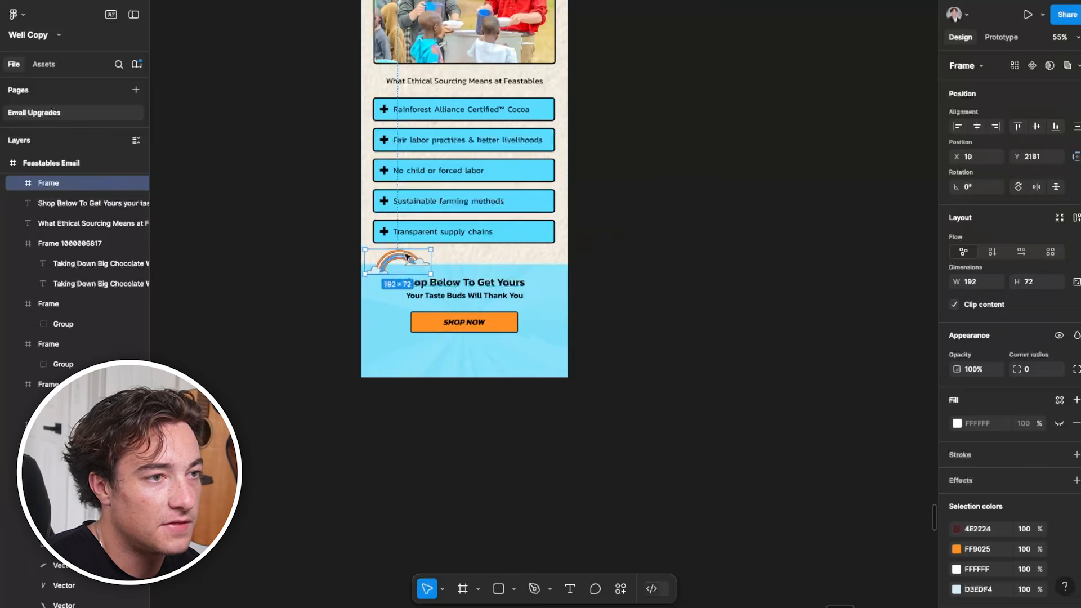
# Place the orange rainbow with clouds over the left end of the cream and blue section boundary
pyautogui.scroll(5, 446, 321)
pyautogui.scroll(-4, 342, 302)
pyautogui.click(833, 250)
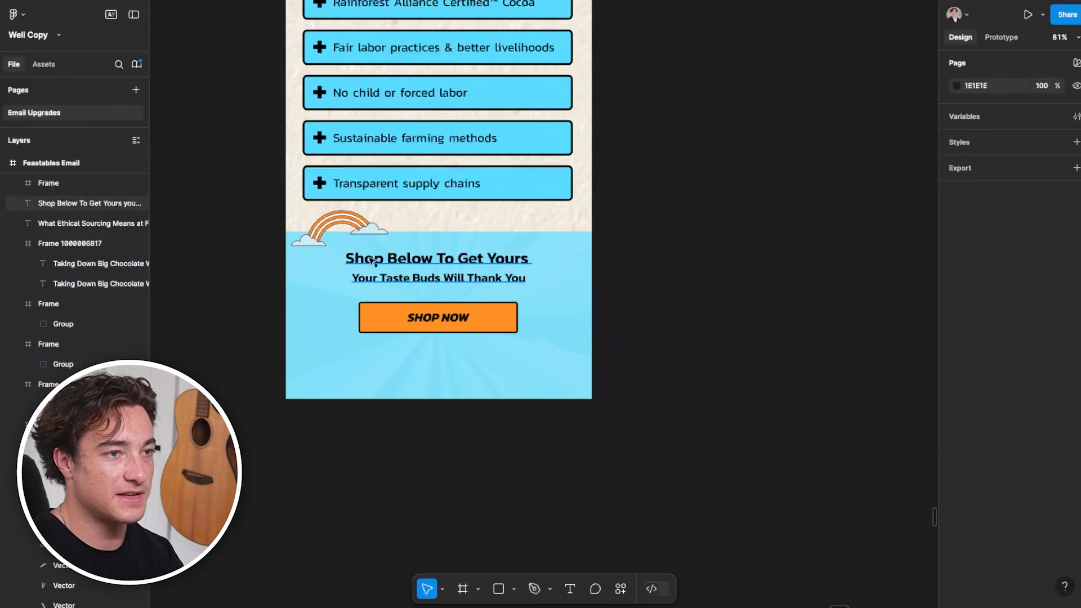
# Try moving the rainbow graphic to the right end of the section boundary, and undo the move
pyautogui.scroll(3, 406, 352)
pyautogui.scroll(-5, 374, 529)
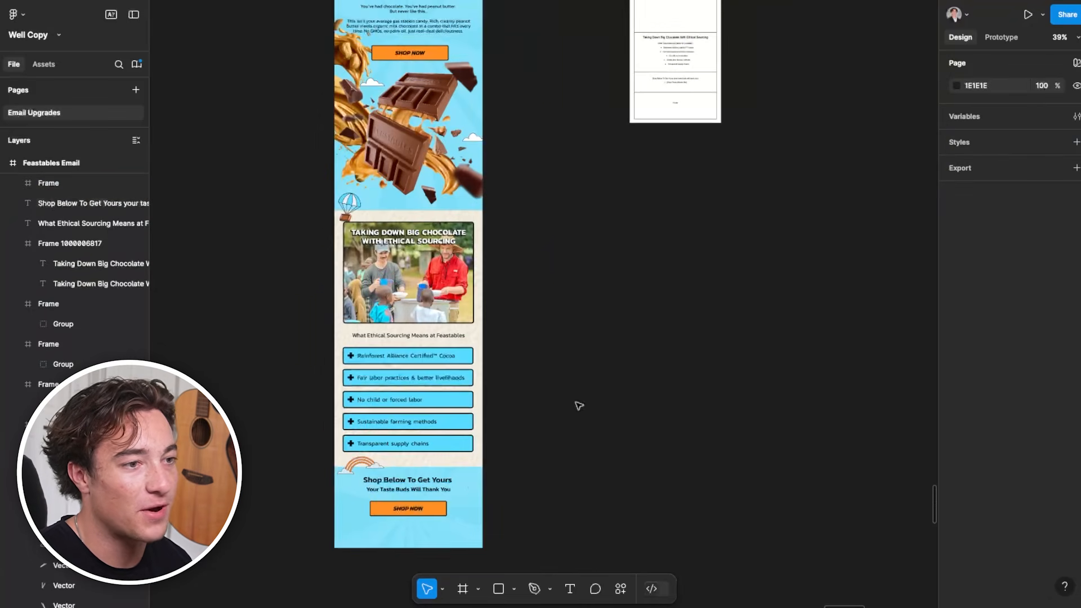
pyautogui.scroll(1, 472, 486)
pyautogui.scroll(-2, 411, 506)
pyautogui.click(455, 419)
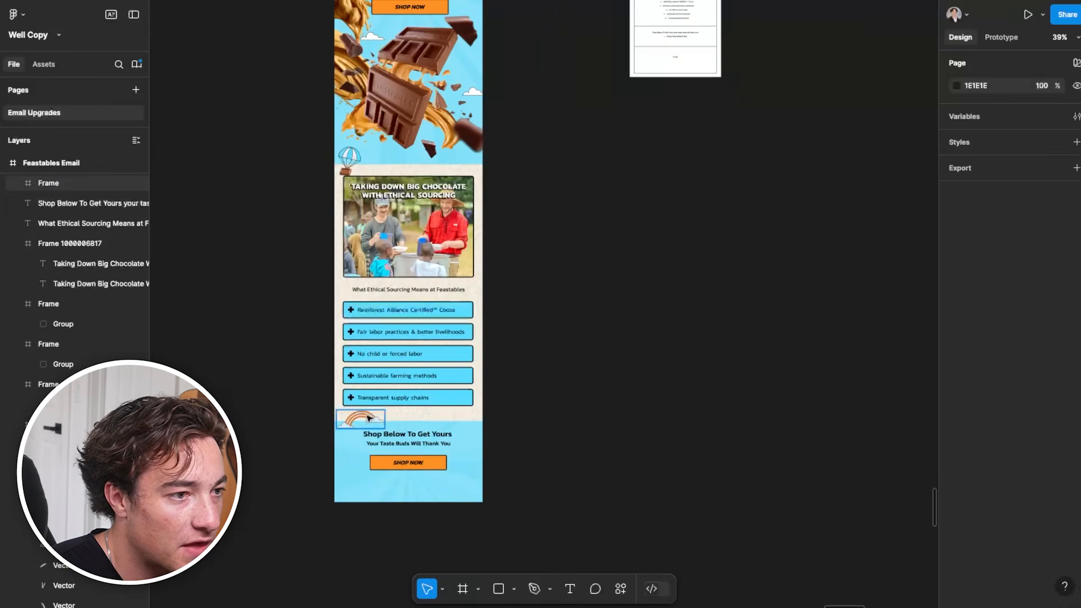
pyautogui.moveTo(457, 419); pyautogui.dragTo(460, 420)
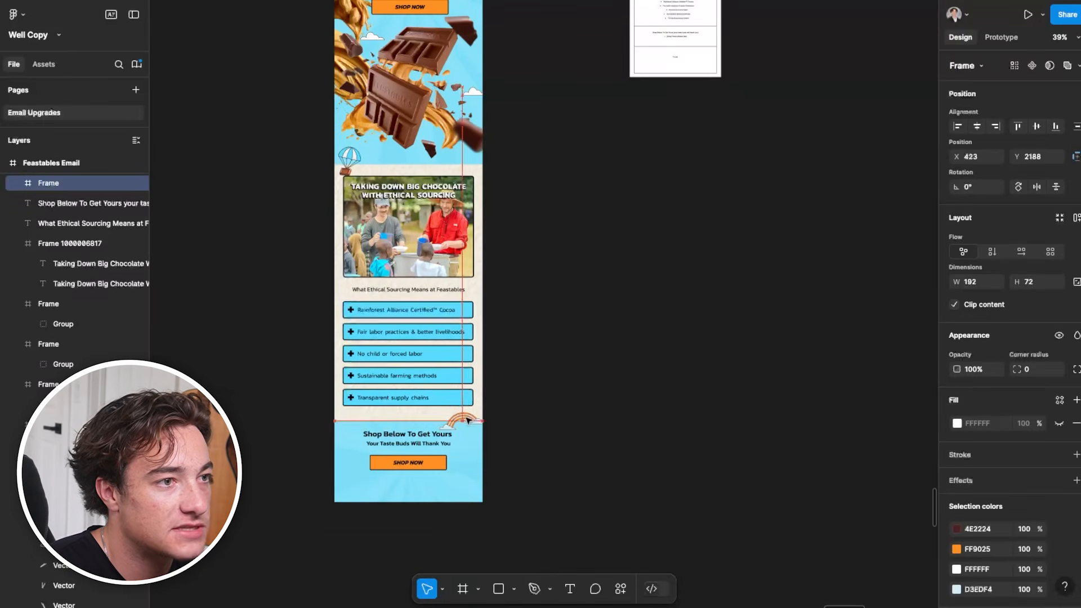
pyautogui.hotkey('ctrl', 'z')
# Add the bordered Feastables footer with logo, link buttons and social icons below the shop button, extending the blue background behind it
pyautogui.scroll(-1, 509, 452)
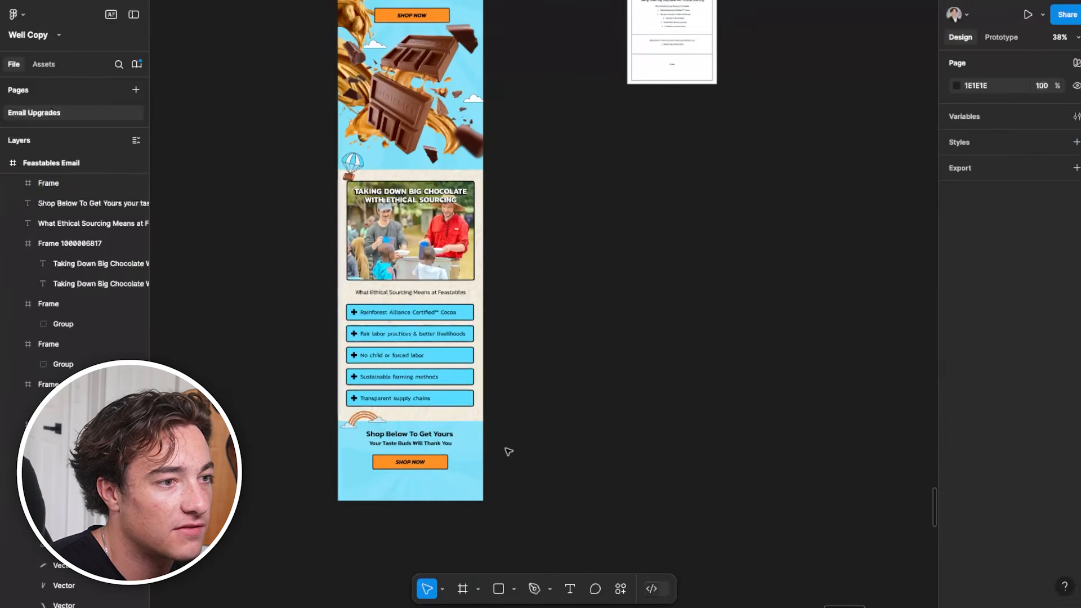
pyautogui.scroll(-3, 432, 482)
pyautogui.click(431, 486)
pyautogui.scroll(2, 426, 487)
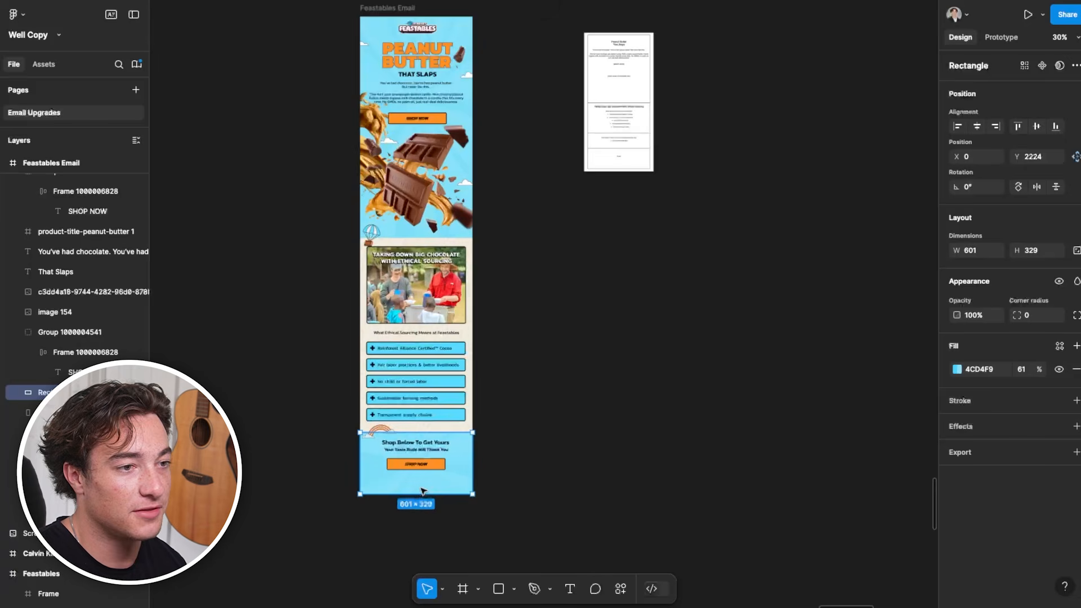
pyautogui.scroll(5, 425, 484)
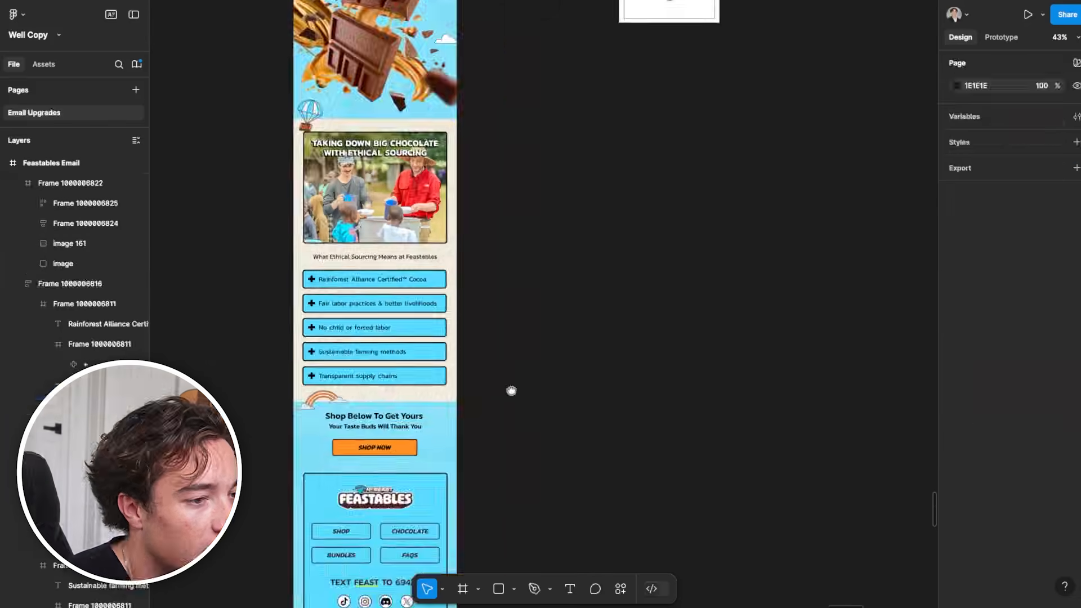
pyautogui.scroll(-3, 399, 373)
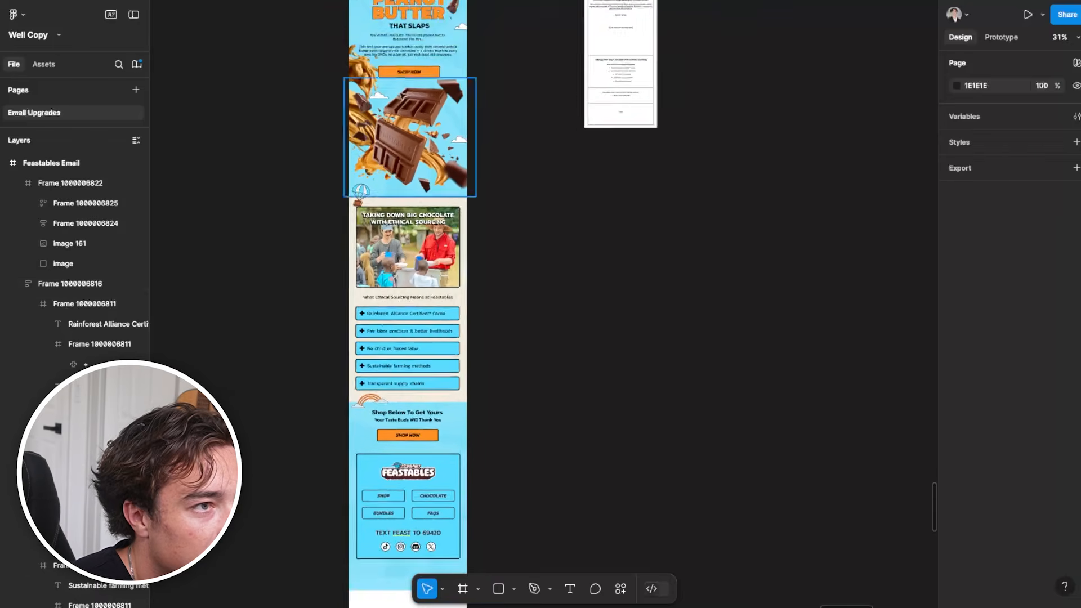
# Shorten the Feastables Email frame to a height of about 3076 so it ends just below the footer
pyautogui.scroll(-2, 353, 249)
pyautogui.click(366, 4)
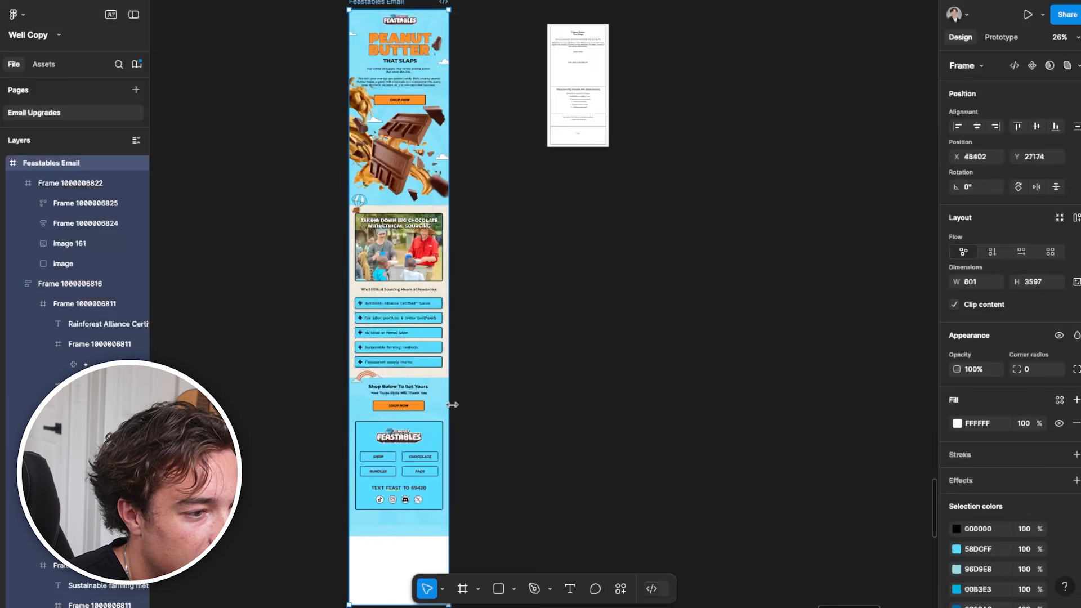
pyautogui.scroll(-1, 404, 556)
pyautogui.moveTo(399, 532); pyautogui.dragTo(400, 475)
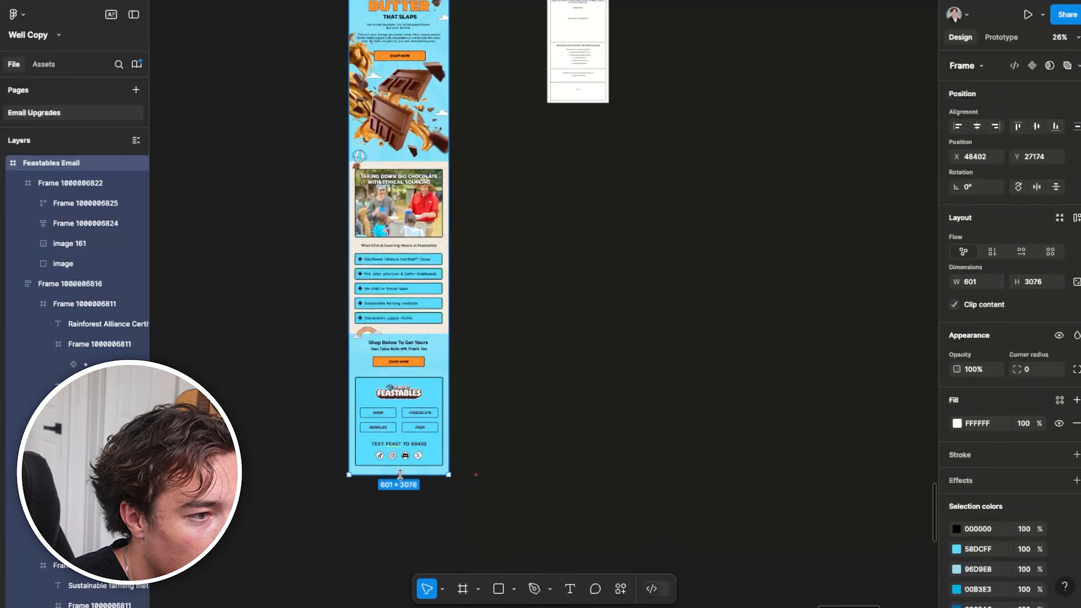
pyautogui.scroll(10, 394, 445)
pyautogui.press('Escape')
# Examine the closing shop section and the footer against the rest of the email
pyautogui.scroll(2, 528, 384)
pyautogui.click(562, 267)
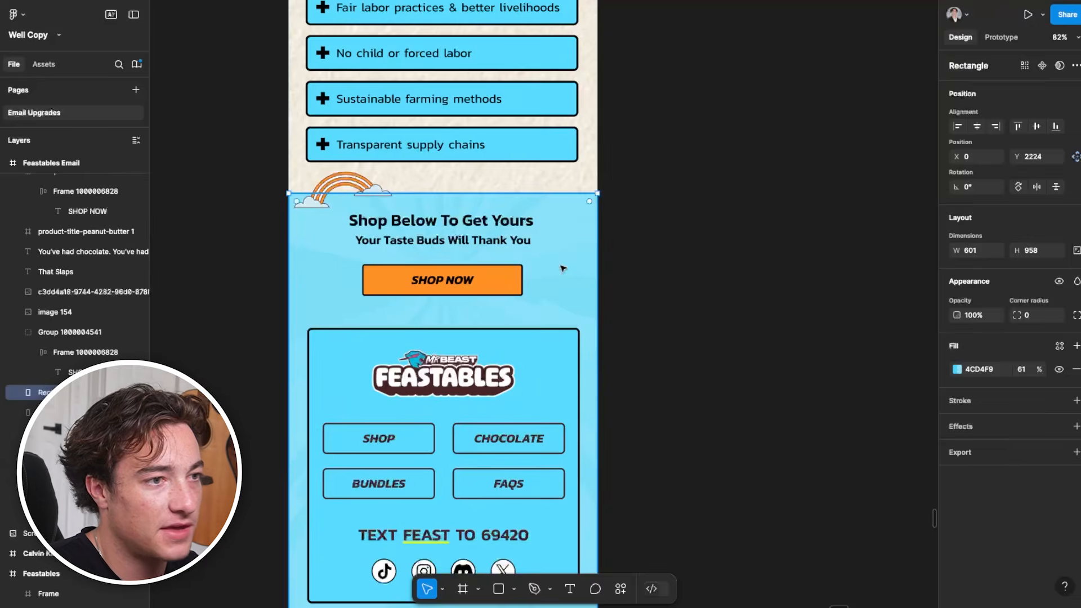
pyautogui.press('Escape')
pyautogui.scroll(-3, 388, 442)
pyautogui.scroll(-1, 425, 473)
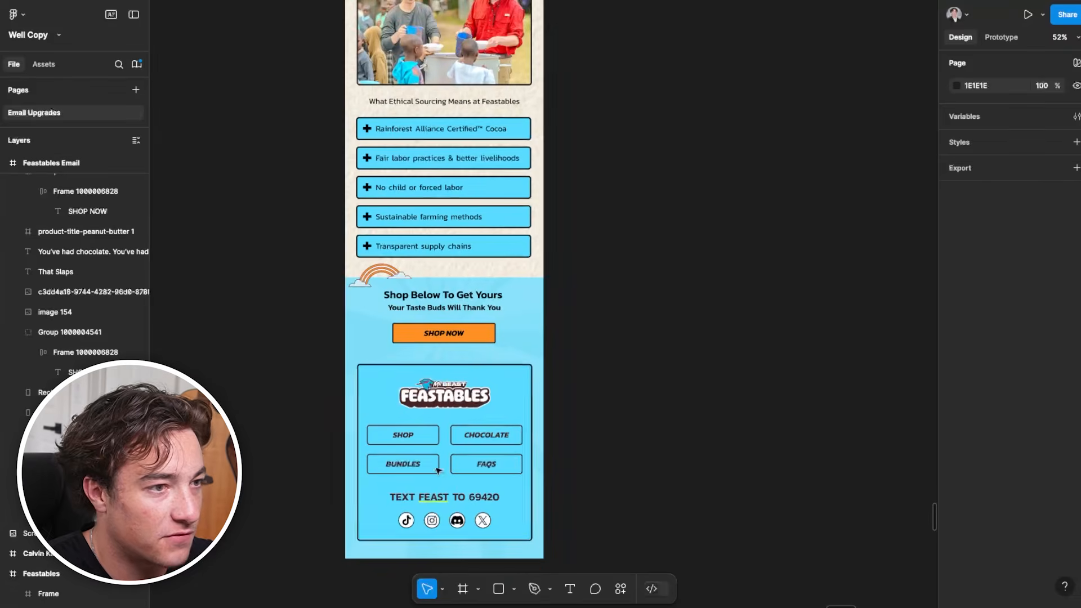
pyautogui.scroll(2, 436, 545)
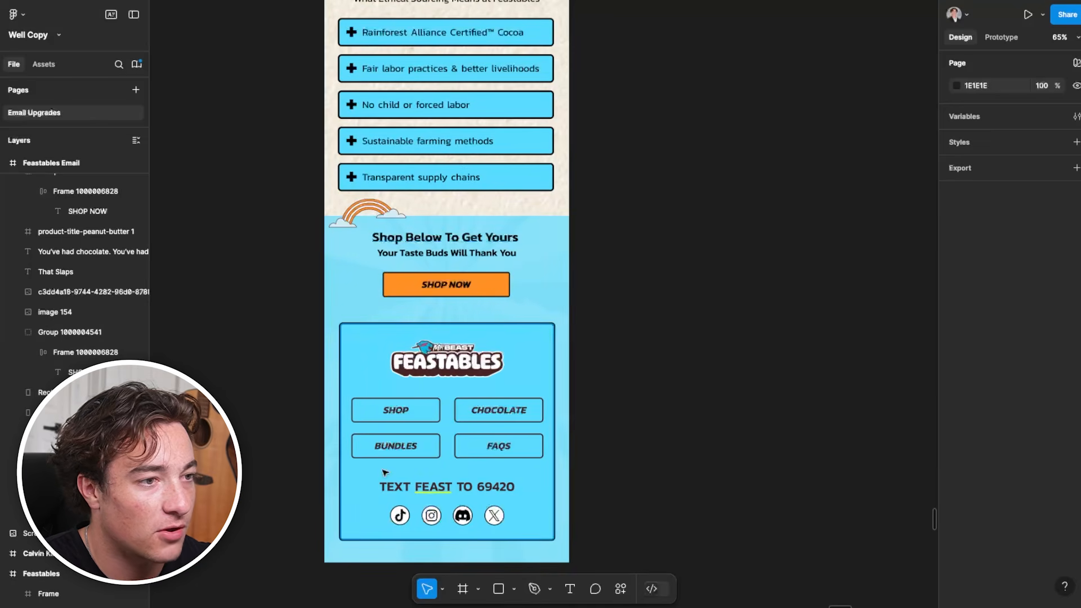
pyautogui.scroll(-1, 384, 471)
pyautogui.scroll(-1, 456, 458)
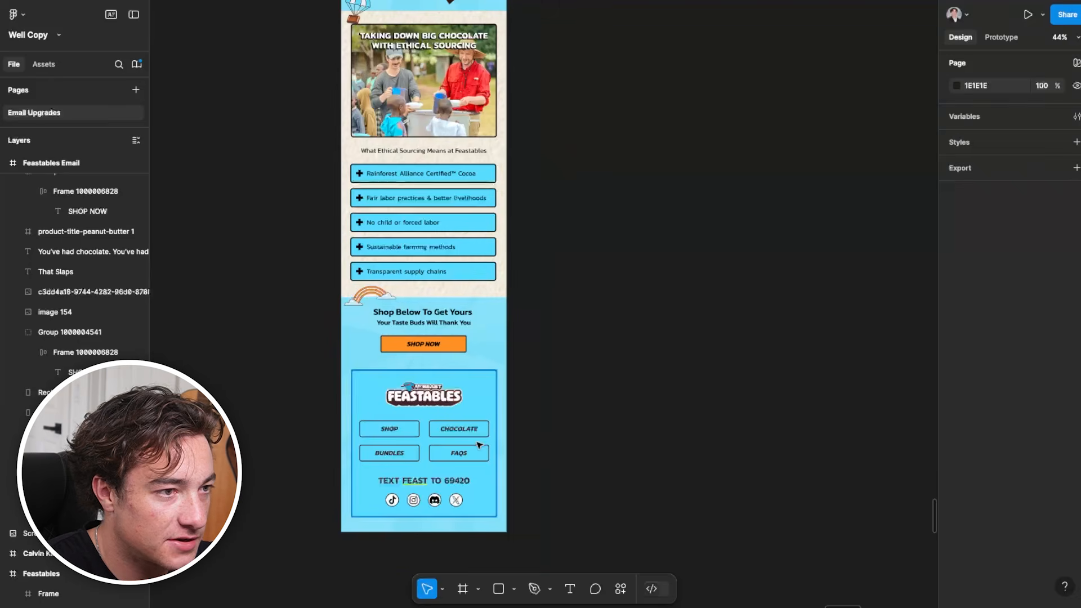
pyautogui.scroll(-2, 478, 441)
# Copy the hero's cloud into the closing section, placing one at the right edge beside the text and one at the left above the footer
pyautogui.scroll(3, 507, 322)
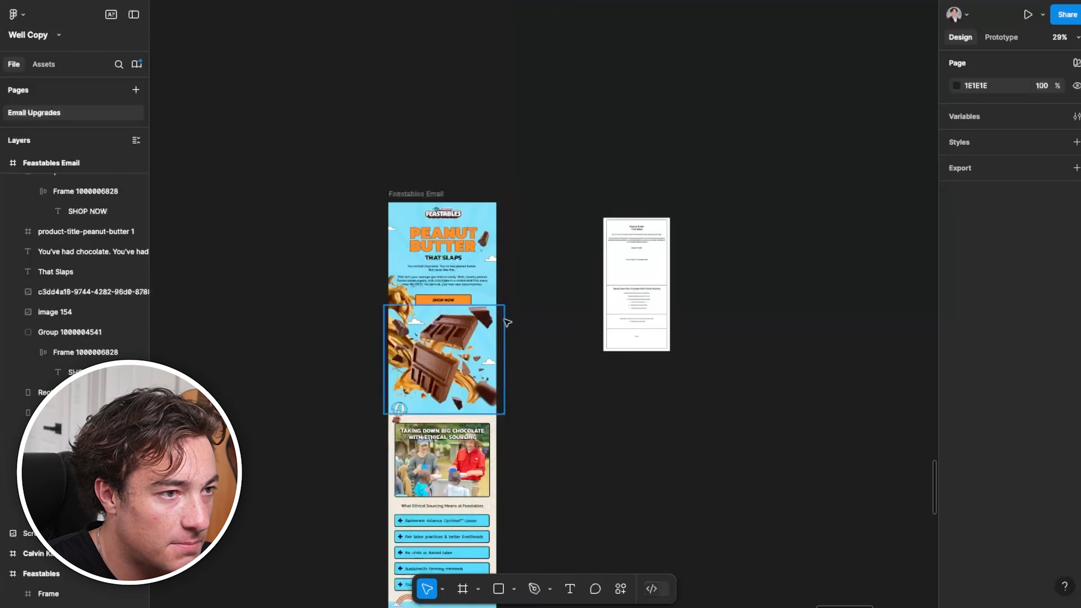
pyautogui.click(491, 260)
pyautogui.scroll(2, 526, 478)
pyautogui.scroll(-5, 473, 470)
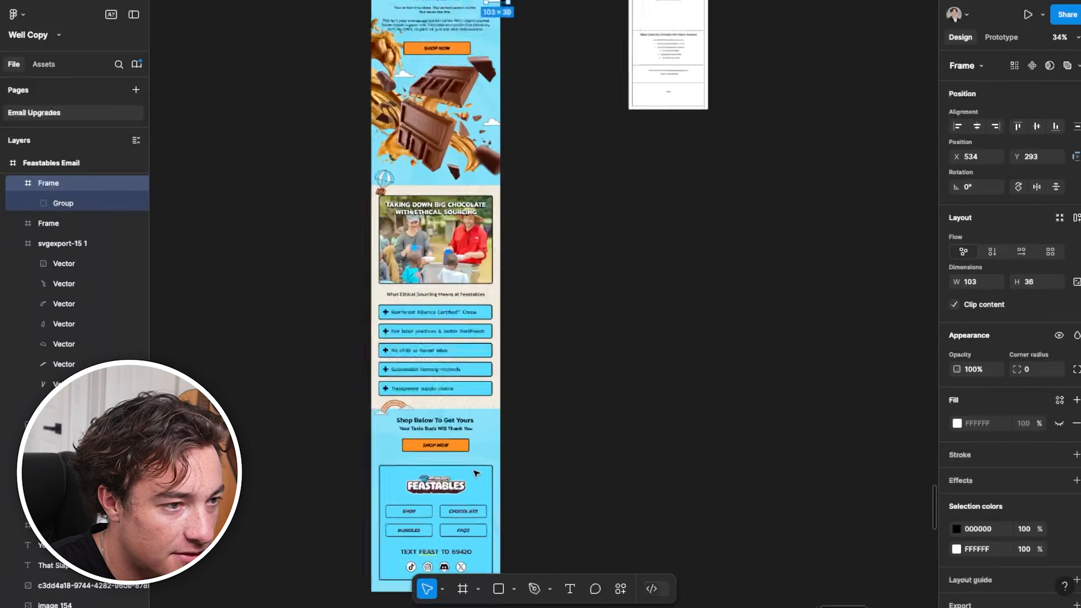
pyautogui.click(477, 480)
pyautogui.hotkey('ctrl', 'v')
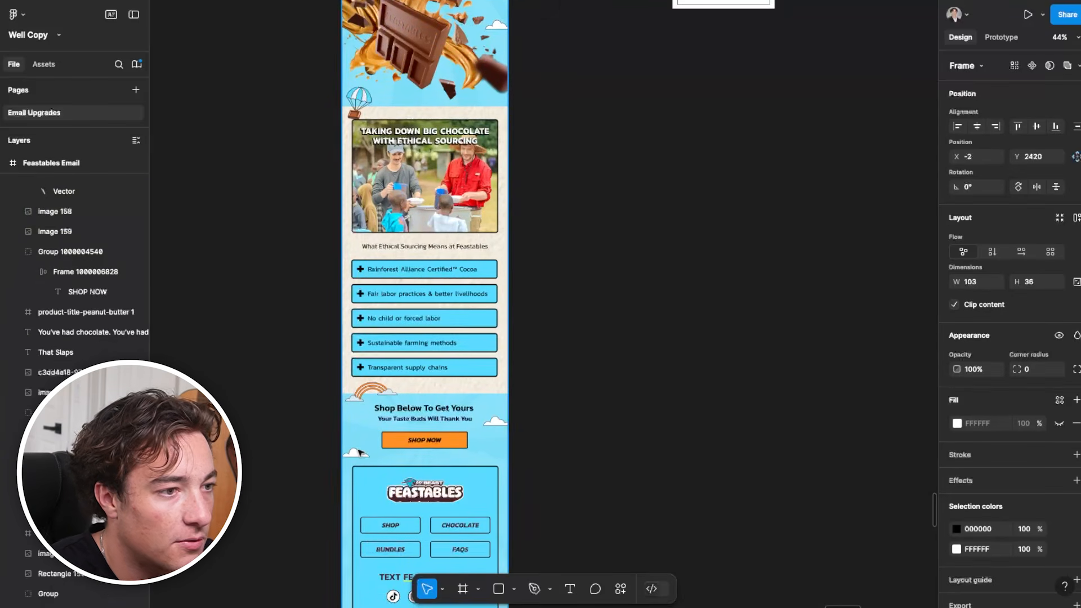
pyautogui.moveTo(360, 453); pyautogui.dragTo(359, 449)
pyautogui.moveTo(612, 558); pyautogui.dragTo(597, 436)
pyautogui.scroll(-2, 332, 298)
pyautogui.click(452, 489)
# Review the whole email from the hero down to the footer with the clouds in place
pyautogui.scroll(-2, 451, 489)
pyautogui.scroll(6, 451, 489)
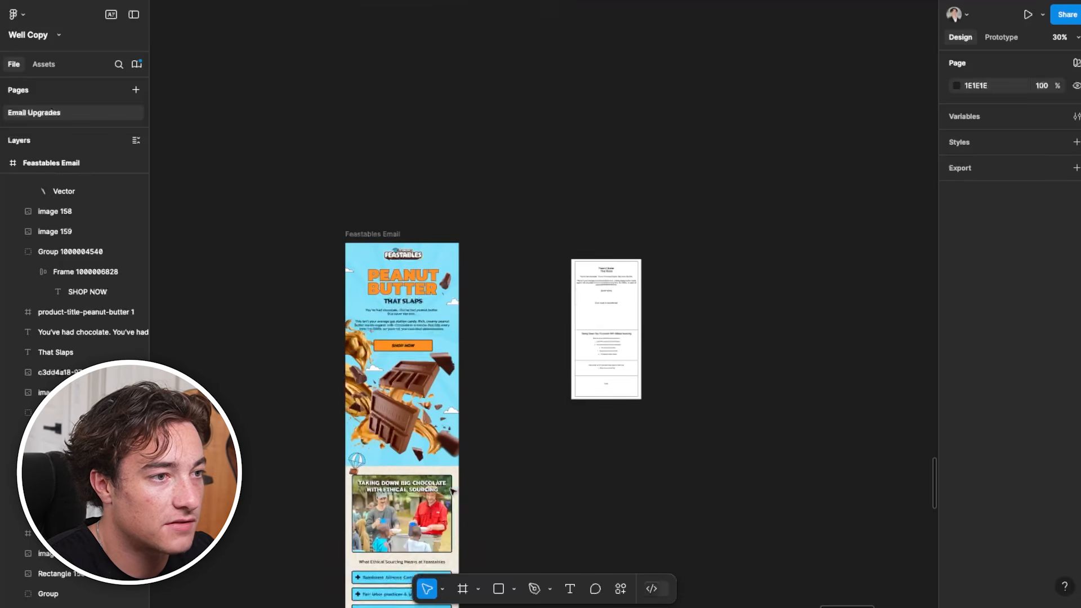
pyautogui.scroll(4, 404, 334)
pyautogui.scroll(-1, 429, 412)
pyautogui.scroll(-10, 430, 412)
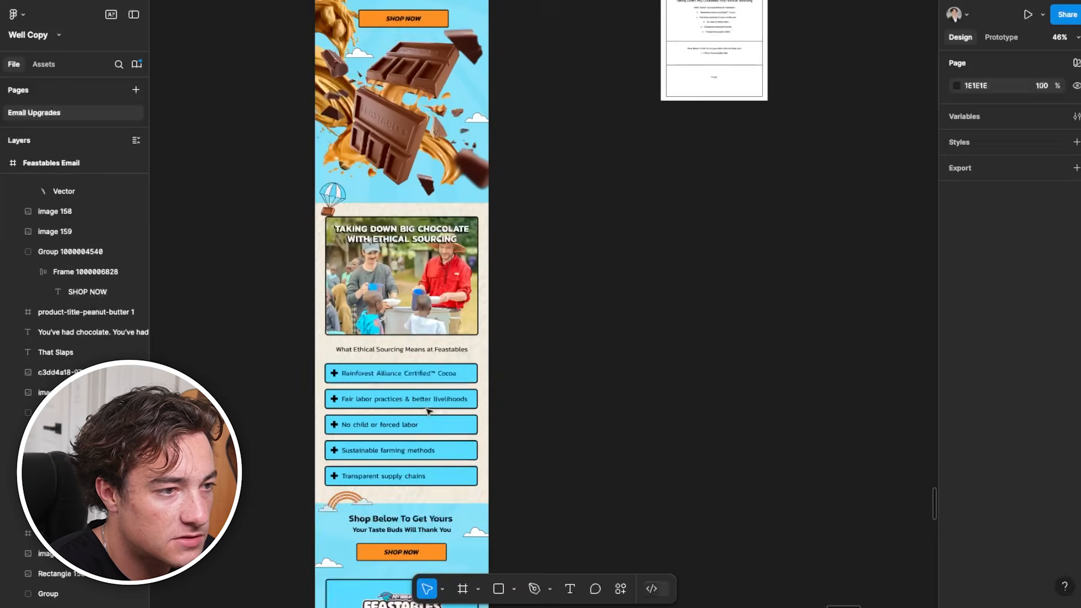
pyautogui.scroll(-1, 428, 410)
pyautogui.scroll(-3, 428, 411)
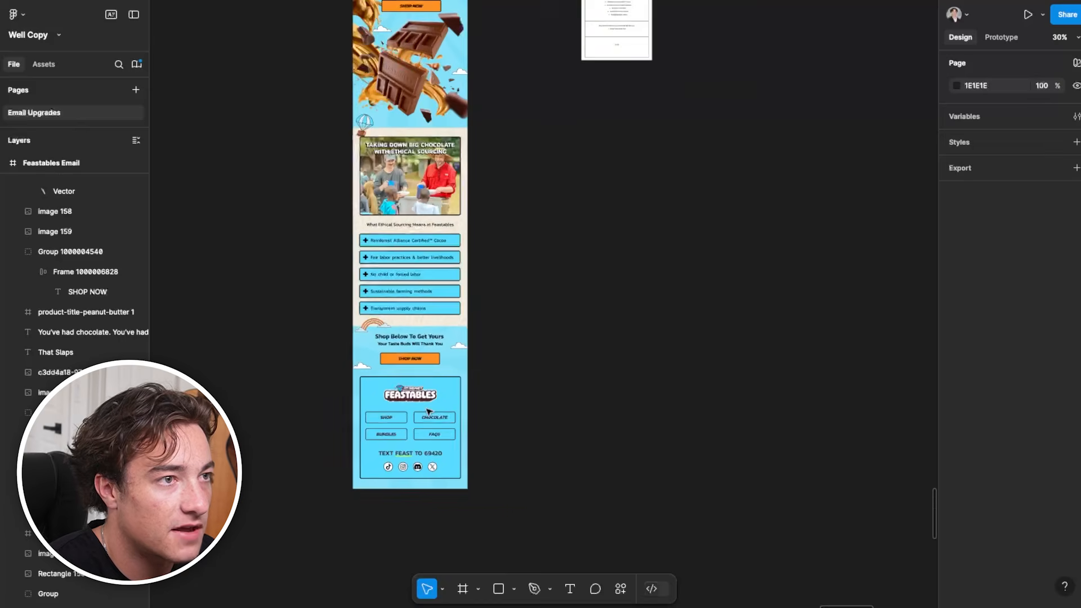
# Add a thin black divider line across the boundary between the blue hero and the cream ethical sourcing section
pyautogui.scroll(5, 428, 412)
pyautogui.scroll(2, 695, 272)
pyautogui.scroll(2, 660, 295)
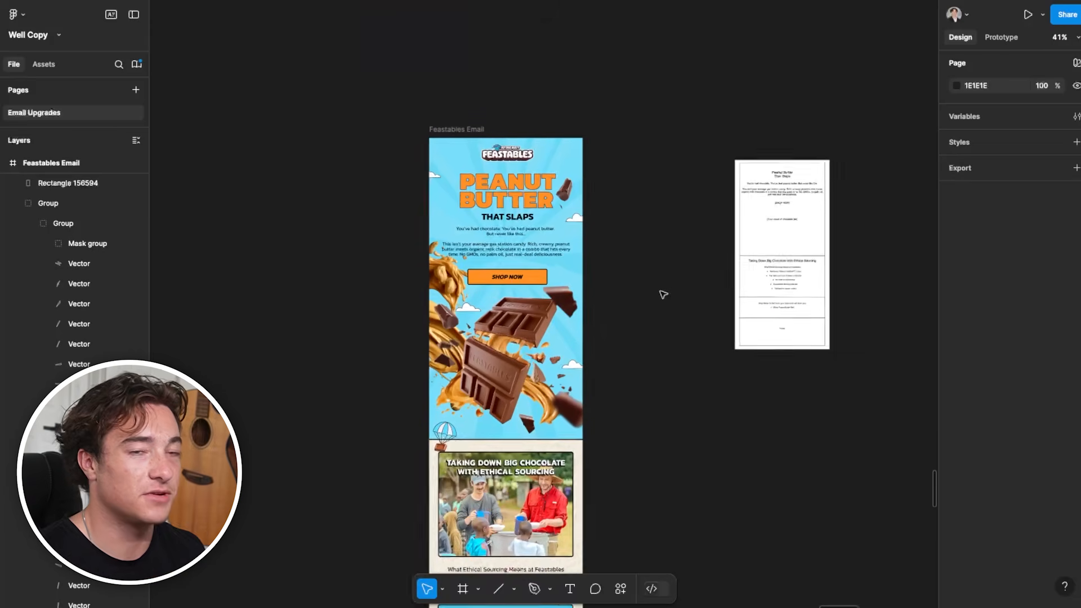
# Compare the Feastables email's hero and sourcing sections with the wireframe beside it
pyautogui.scroll(-2, 676, 270)
pyautogui.scroll(-1, 651, 304)
pyautogui.scroll(1, 647, 295)
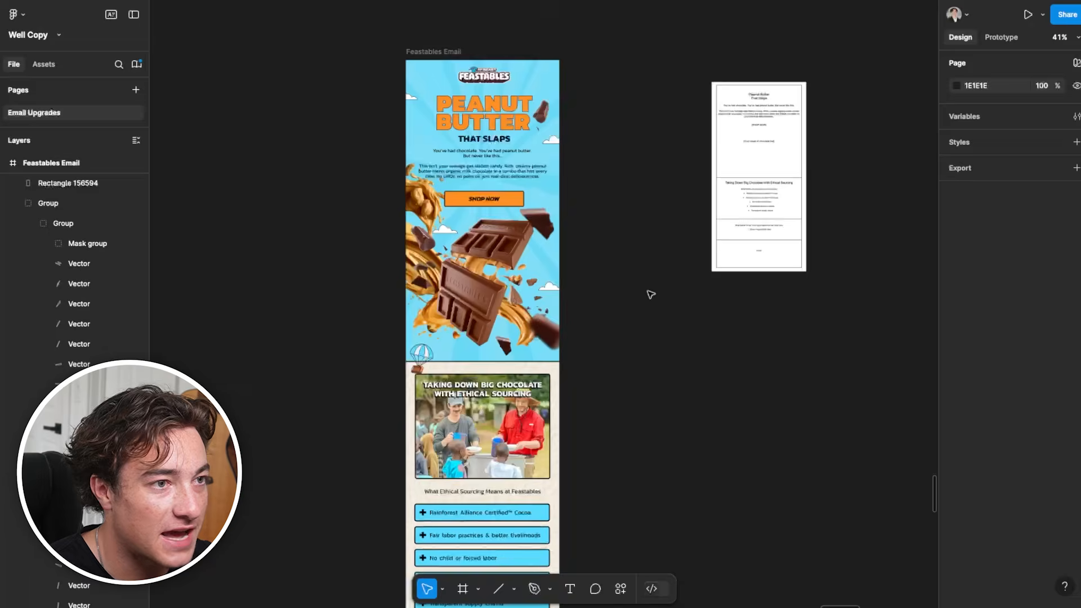
pyautogui.scroll(2, 465, 113)
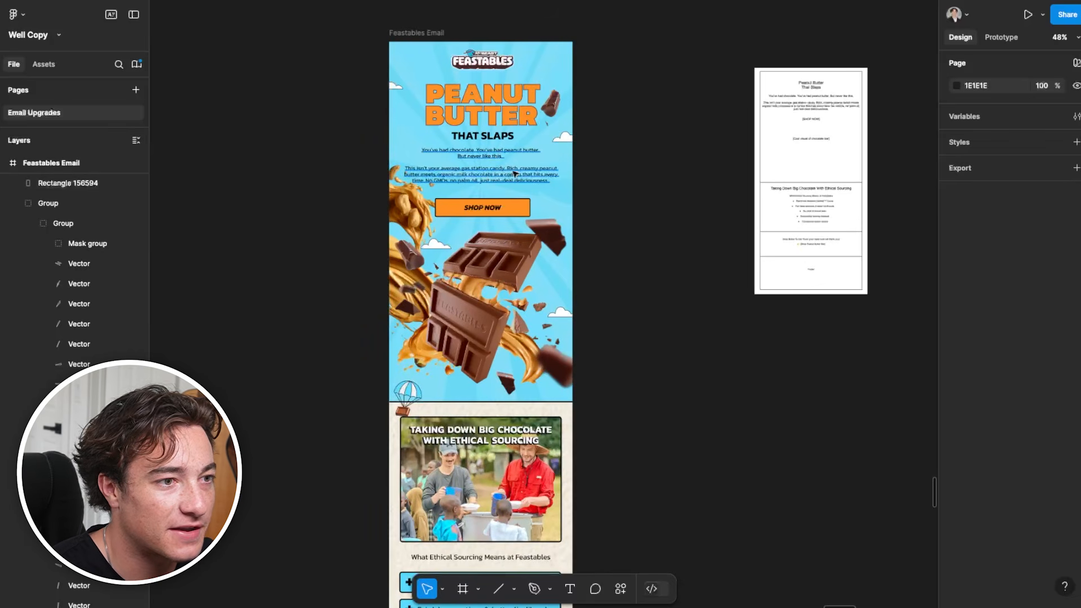
pyautogui.scroll(-1, 496, 349)
pyautogui.scroll(4, 489, 367)
pyautogui.scroll(-4, 490, 367)
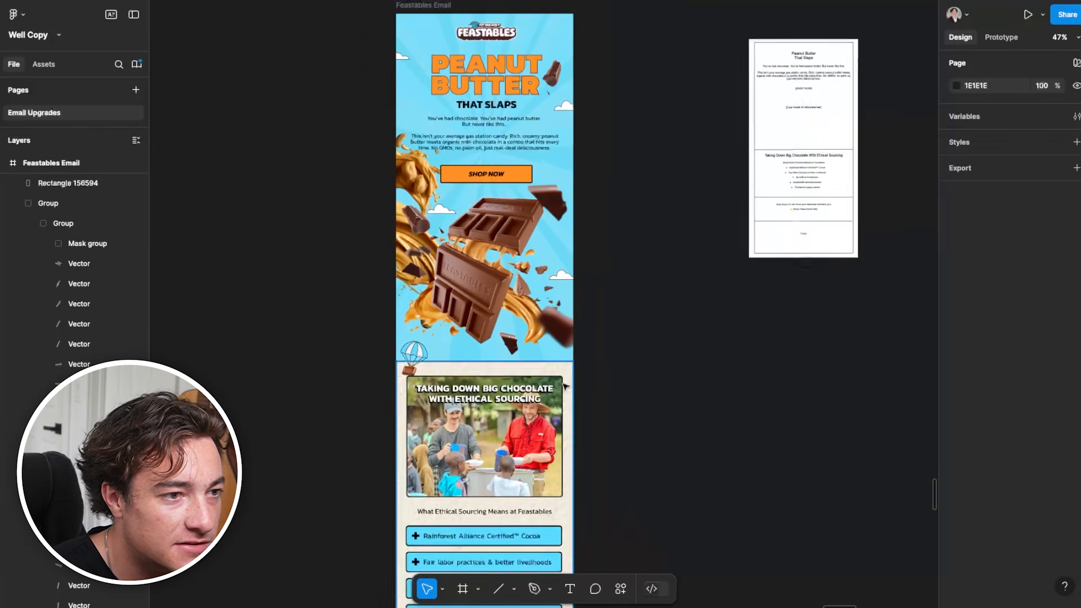
# Review the email from the hero down to the footer and inspect the footer's link buttons and Feastables logo
pyautogui.scroll(-5, 456, 375)
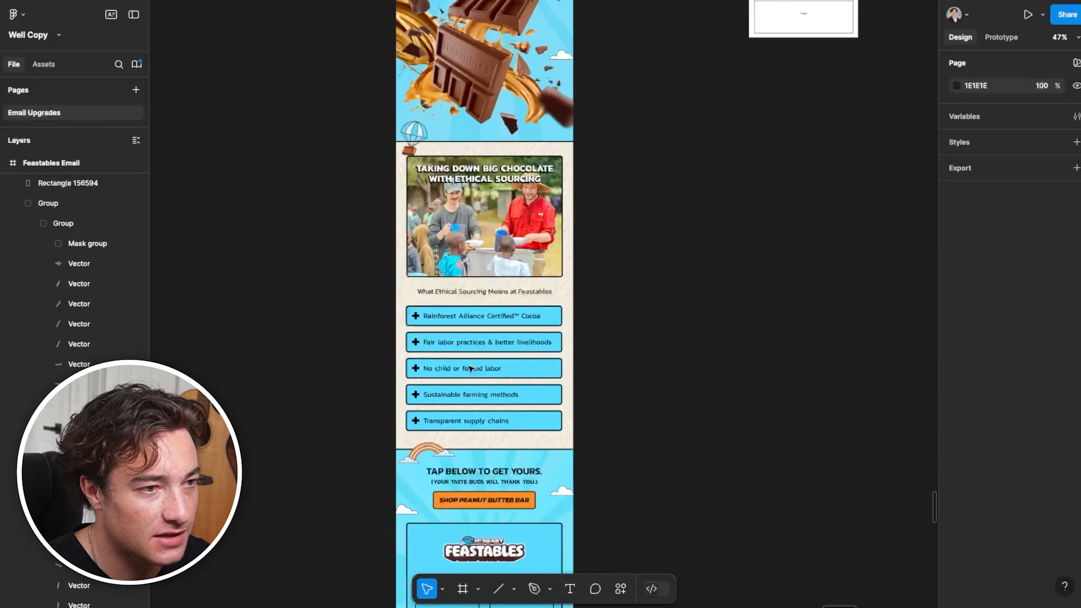
pyautogui.scroll(-4, 521, 428)
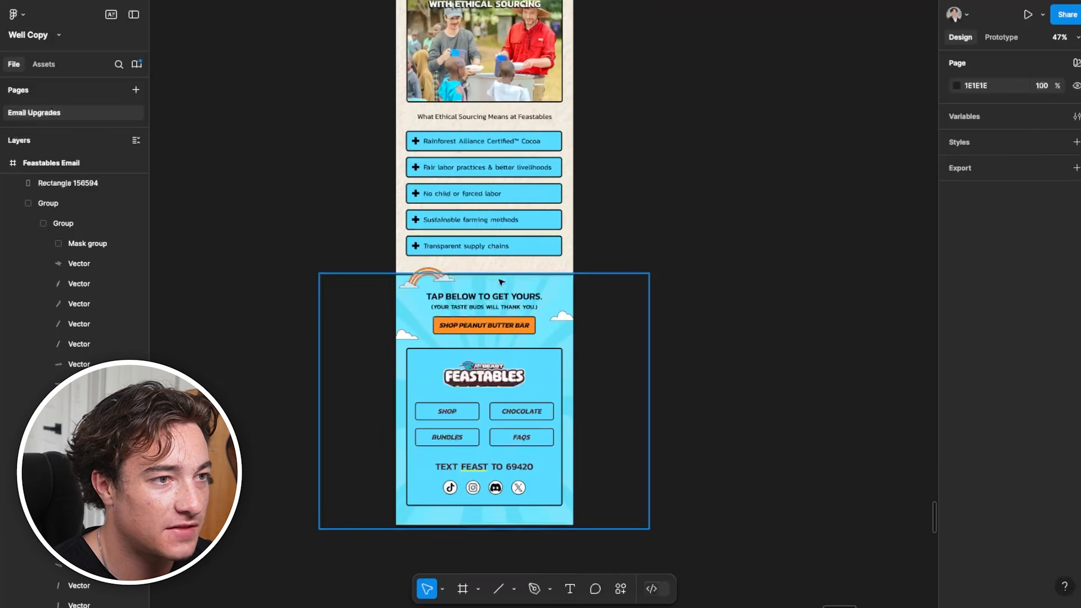
pyautogui.scroll(1, 494, 327)
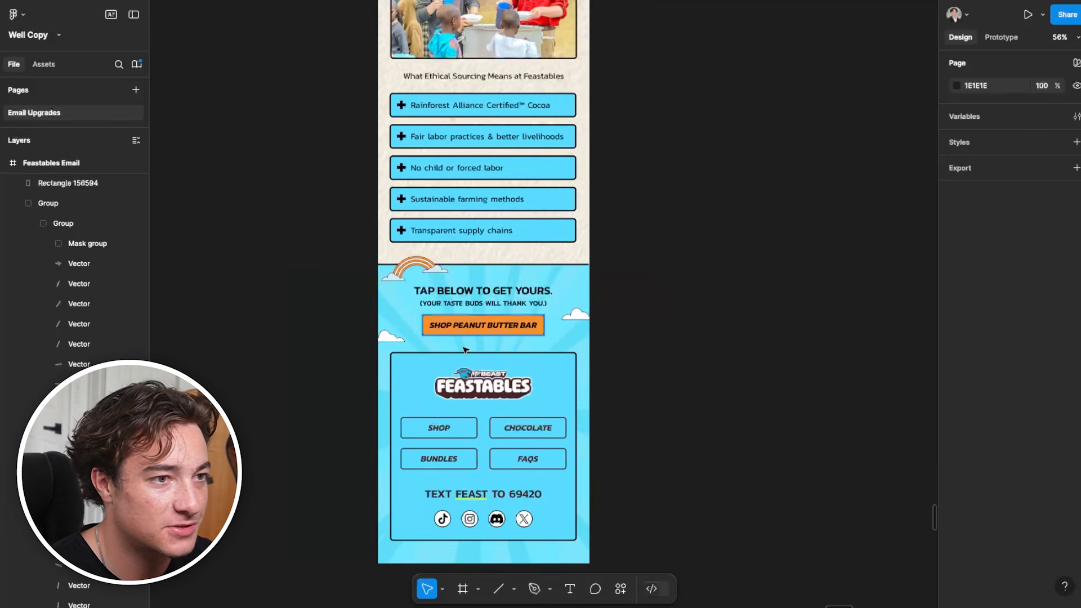
pyautogui.scroll(-2, 541, 421)
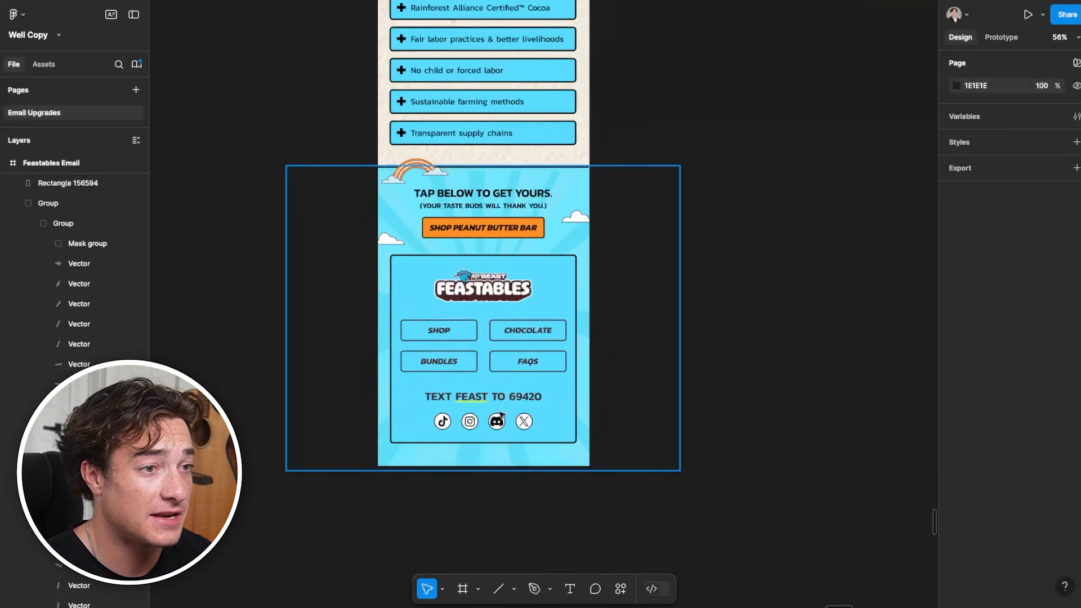
pyautogui.scroll(1, 483, 382)
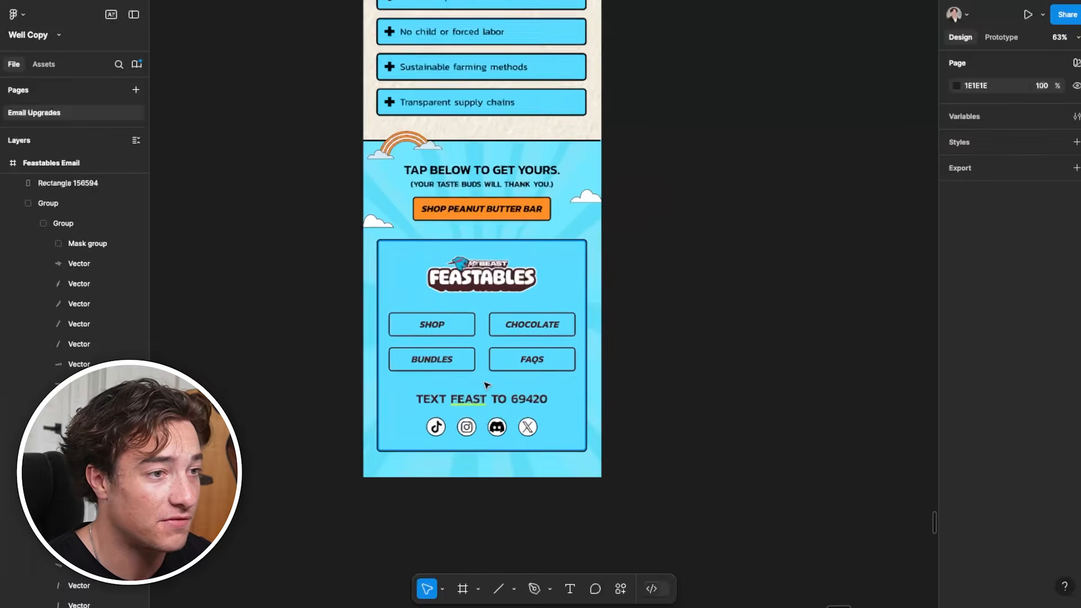
pyautogui.click(436, 364)
pyautogui.doubleClick(437, 363)
pyautogui.doubleClick(436, 363)
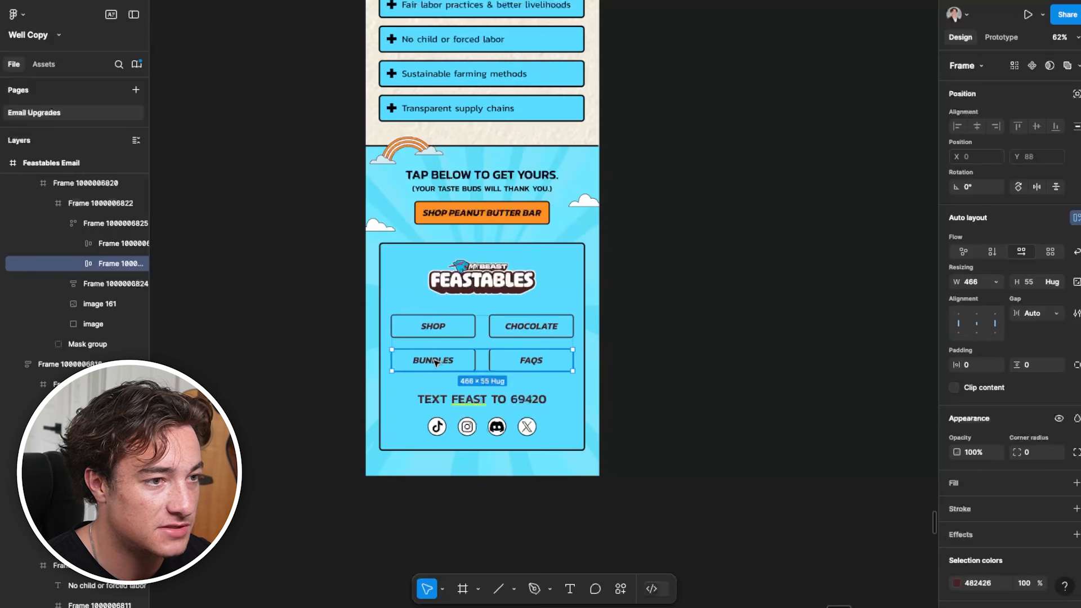
pyautogui.click(549, 322)
pyautogui.click(481, 279)
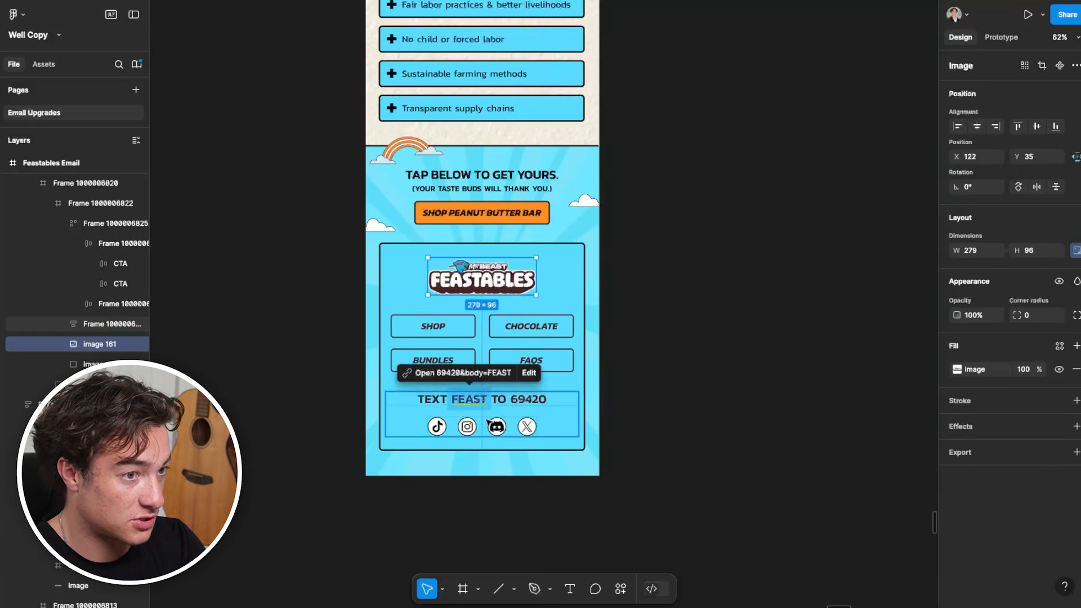
# Examine the hero and the top of the ethical sourcing section with the wireframe beside them
pyautogui.scroll(10, 488, 423)
pyautogui.scroll(-3, 544, 428)
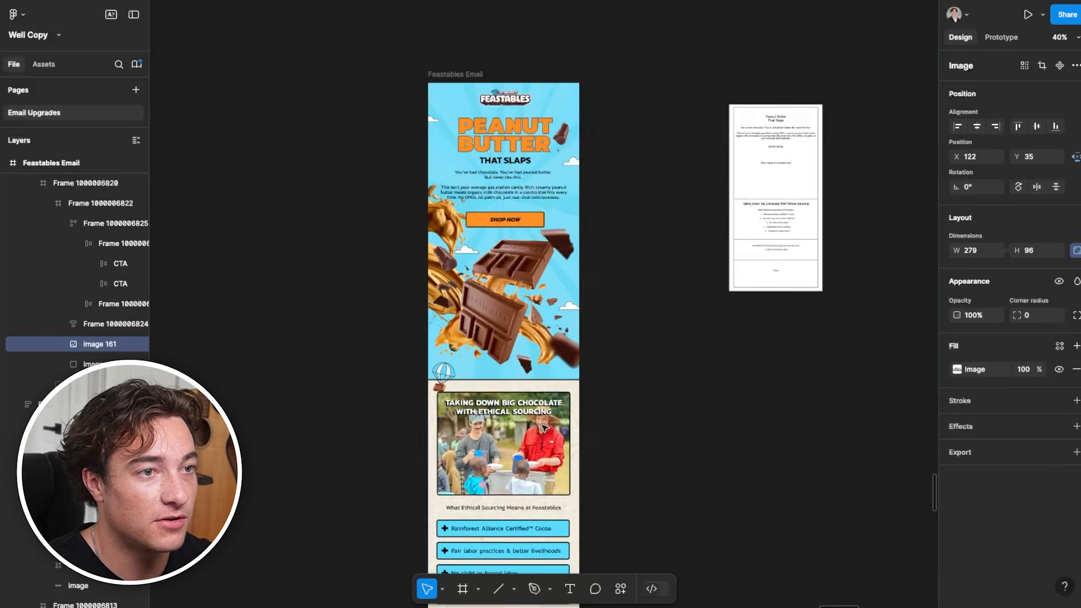
pyautogui.scroll(1, 664, 388)
pyautogui.click(722, 369)
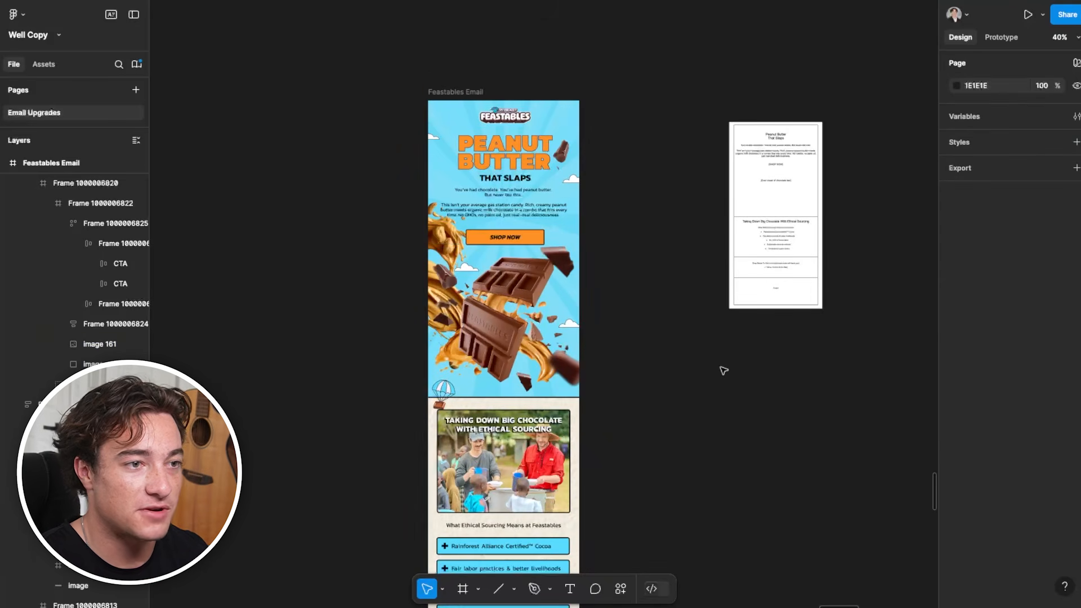
pyautogui.scroll(2, 712, 370)
pyautogui.scroll(2, 711, 370)
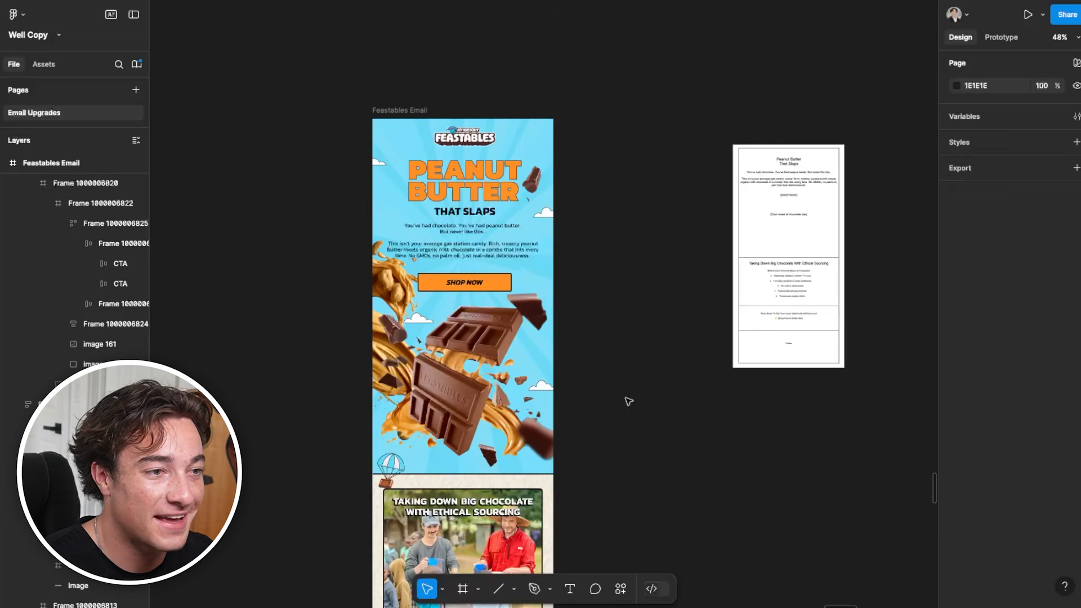
pyautogui.scroll(1, 596, 420)
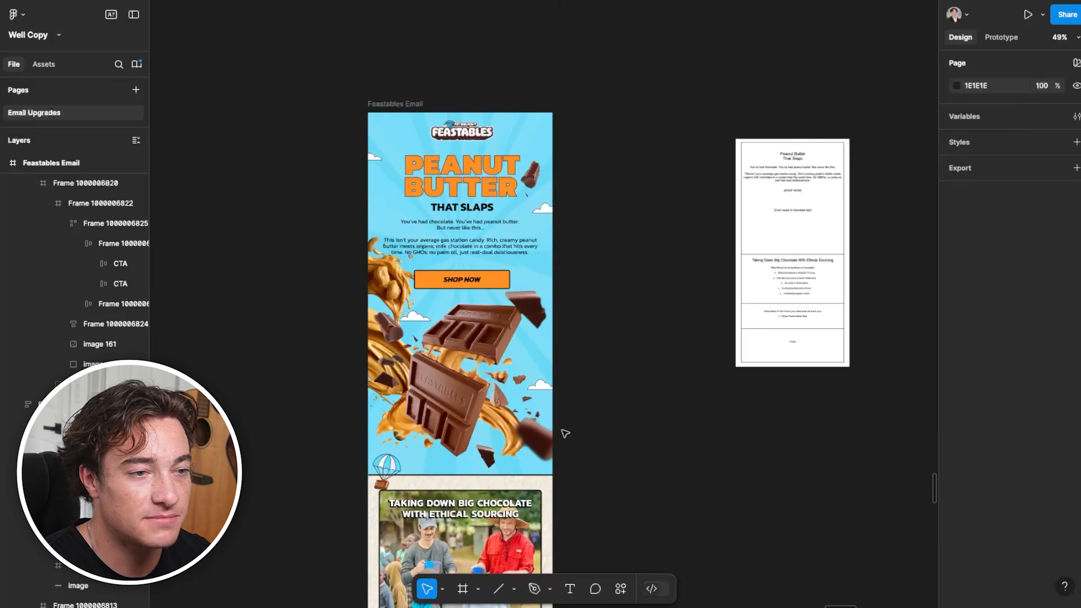
# Read the wireframe's copy up close and compare it with the finished email from the hero to the closing shop section
pyautogui.scroll(-2, 565, 434)
pyautogui.moveTo(717, 282); pyautogui.dragTo(632, 171)
pyautogui.scroll(5, 631, 170)
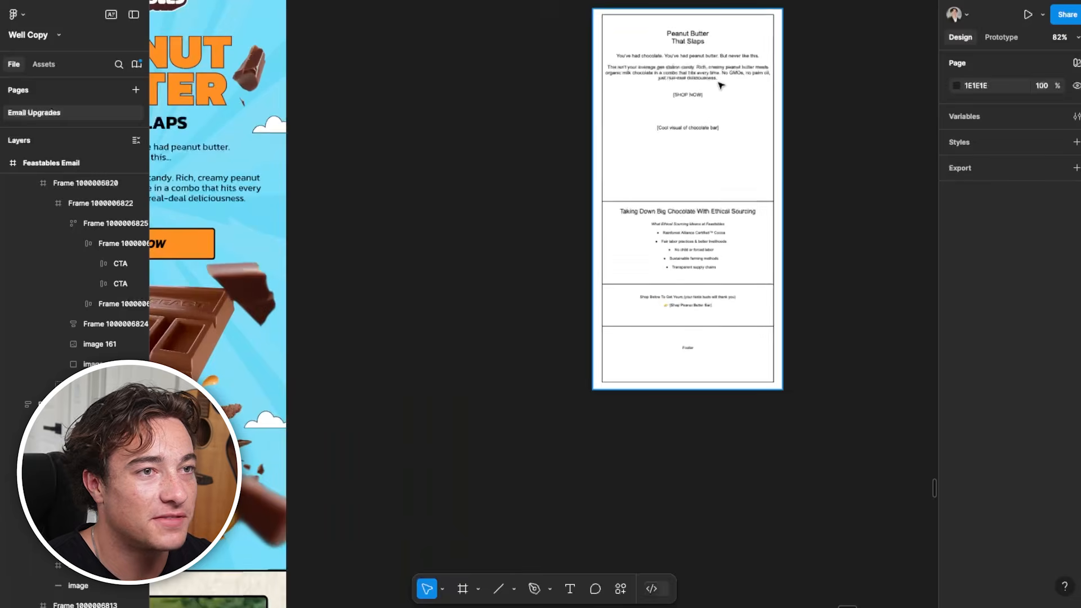
pyautogui.moveTo(719, 85); pyautogui.dragTo(569, 138)
pyautogui.scroll(3, 570, 139)
pyautogui.scroll(-5, 619, 231)
pyautogui.moveTo(358, 251); pyautogui.dragTo(670, 203)
pyautogui.scroll(-1, 587, 249)
pyautogui.moveTo(623, 350); pyautogui.dragTo(622, 181)
pyautogui.moveTo(609, 388); pyautogui.dragTo(595, 248)
pyautogui.moveTo(592, 374); pyautogui.dragTo(586, 302)
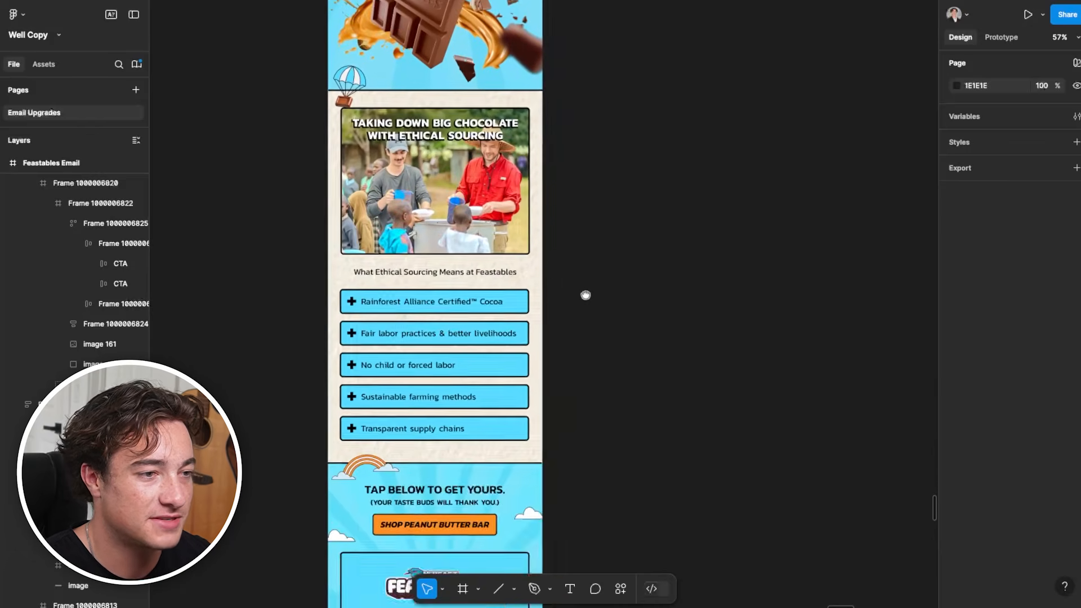
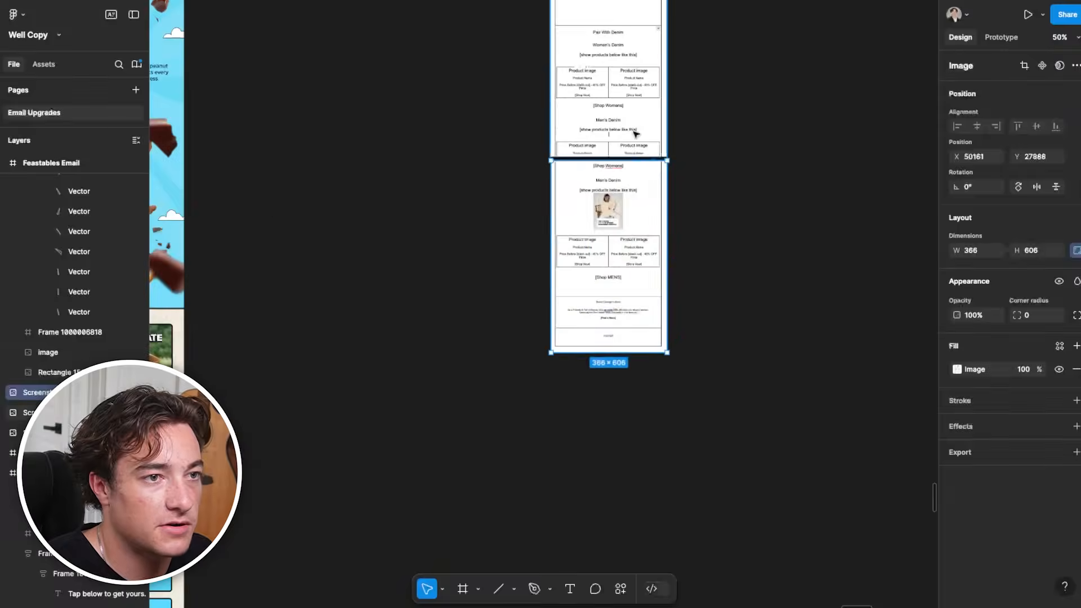
# Draw a 600 × 1065 frame named Calvin Klein beside the Calvin Klein wireframe in the Figma file
pyautogui.press('Escape')
pyautogui.scroll(3, 609, 234)
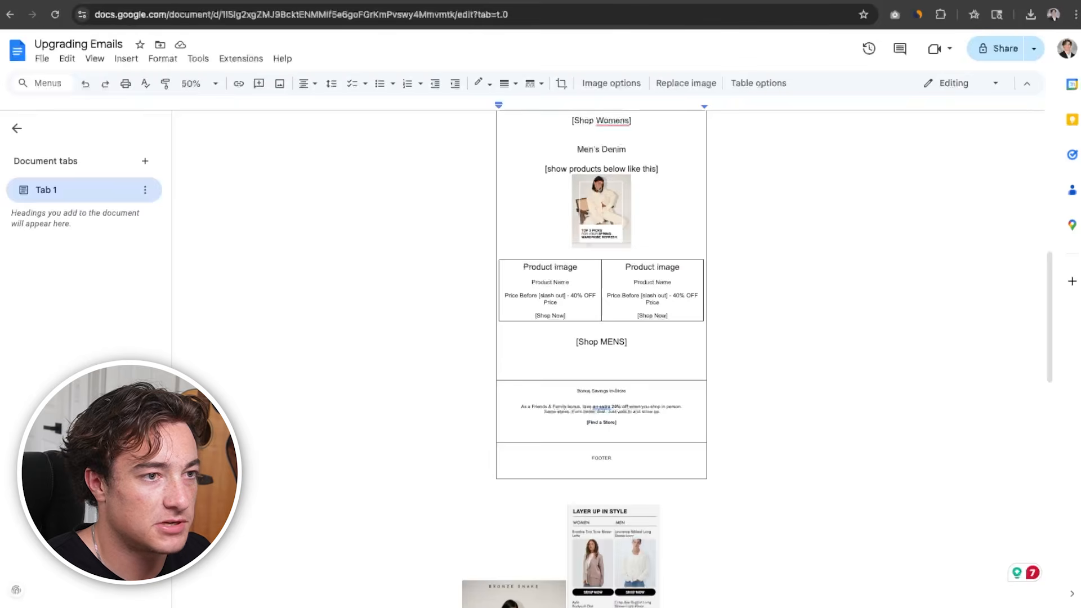
pyautogui.scroll(10, 572, 407)
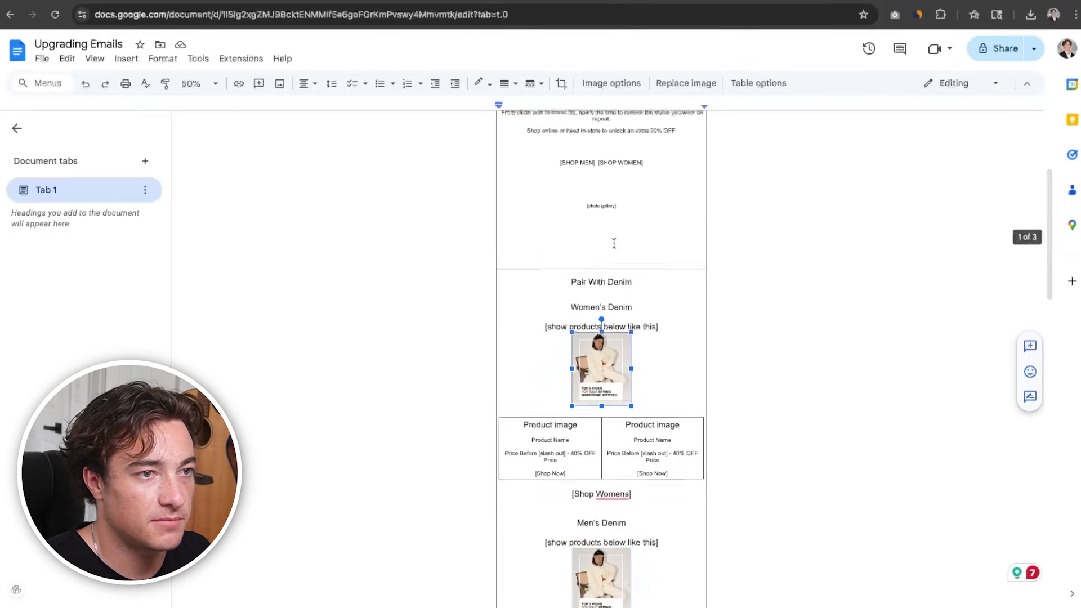
pyautogui.scroll(2, 616, 244)
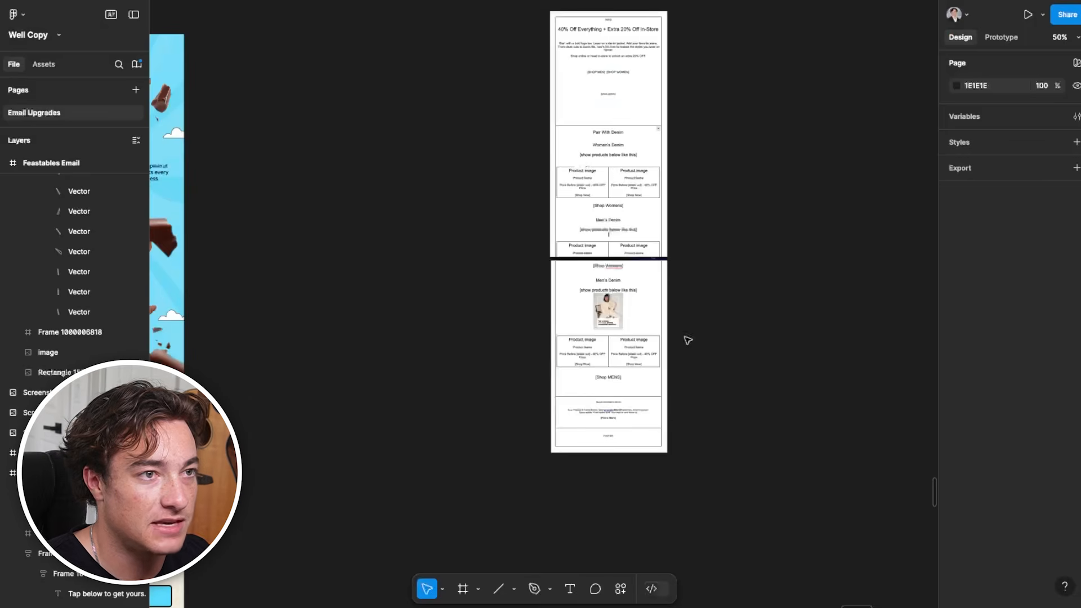
pyautogui.hscroll(5, 687, 340)
pyautogui.click(463, 589)
pyautogui.moveTo(449, 102)
pyautogui.mouseDown()
pyautogui.moveTo(578, 354)
pyautogui.moveTo(605, 440)
pyautogui.mouseUp()
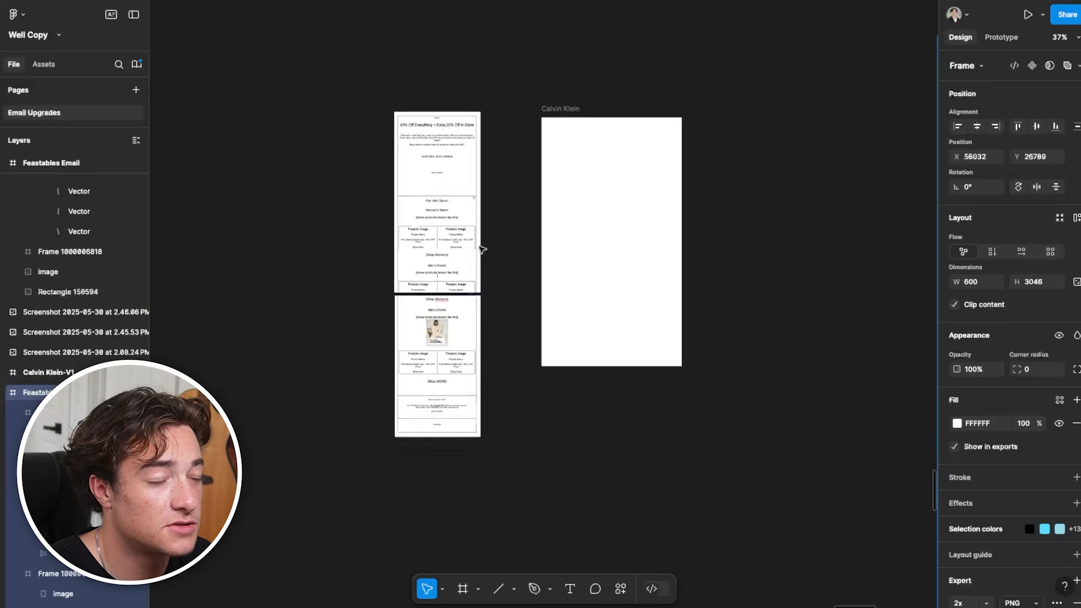
pyautogui.scroll(4, 467, 244)
pyautogui.moveTo(616, 220); pyautogui.dragTo(518, 242)
pyautogui.click(498, 58)
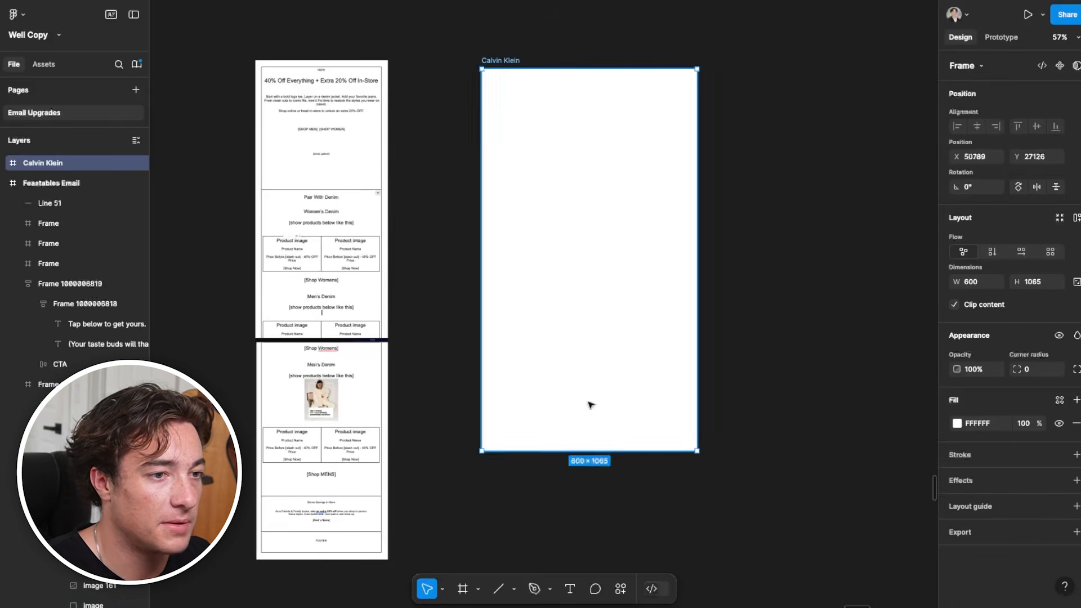
# Extend the Calvin Klein frame downward to a height of 1807
pyautogui.moveTo(626, 453); pyautogui.dragTo(593, 495)
pyautogui.scroll(2, 593, 495)
pyautogui.scroll(-6, 595, 494)
pyautogui.scroll(-4, 594, 495)
pyautogui.moveTo(539, 257); pyautogui.dragTo(536, 290)
pyautogui.scroll(6, 547, 432)
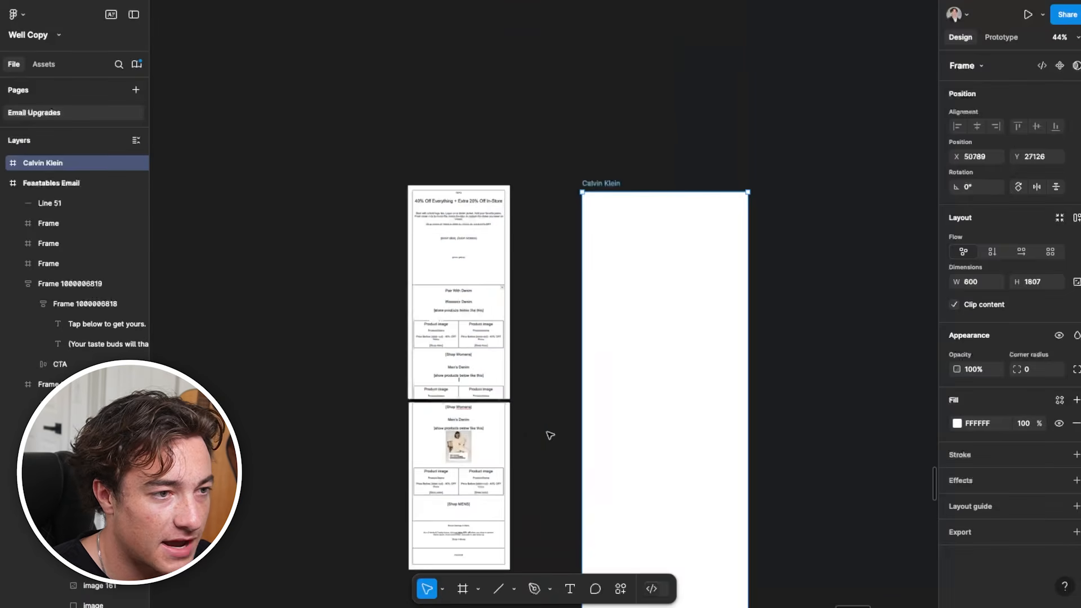
pyautogui.moveTo(546, 433); pyautogui.dragTo(504, 331)
pyautogui.scroll(2, 642, 459)
pyautogui.scroll(-2, 672, 482)
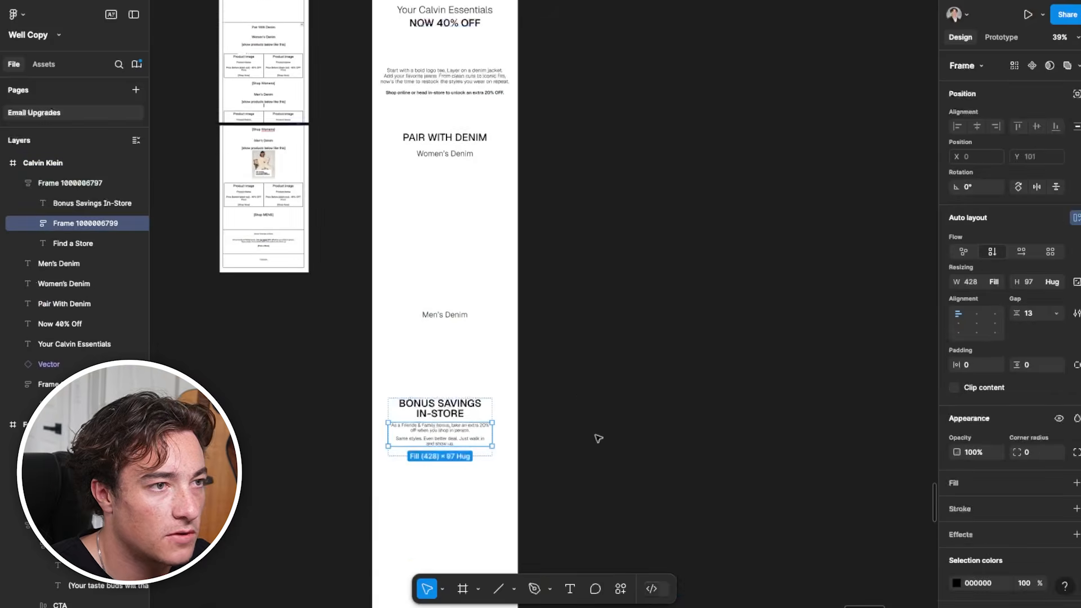
# Examine the Calvin Klein frame's headline, body copy and denim headings with the wireframe beside them
pyautogui.scroll(2, 596, 437)
pyautogui.click(564, 389)
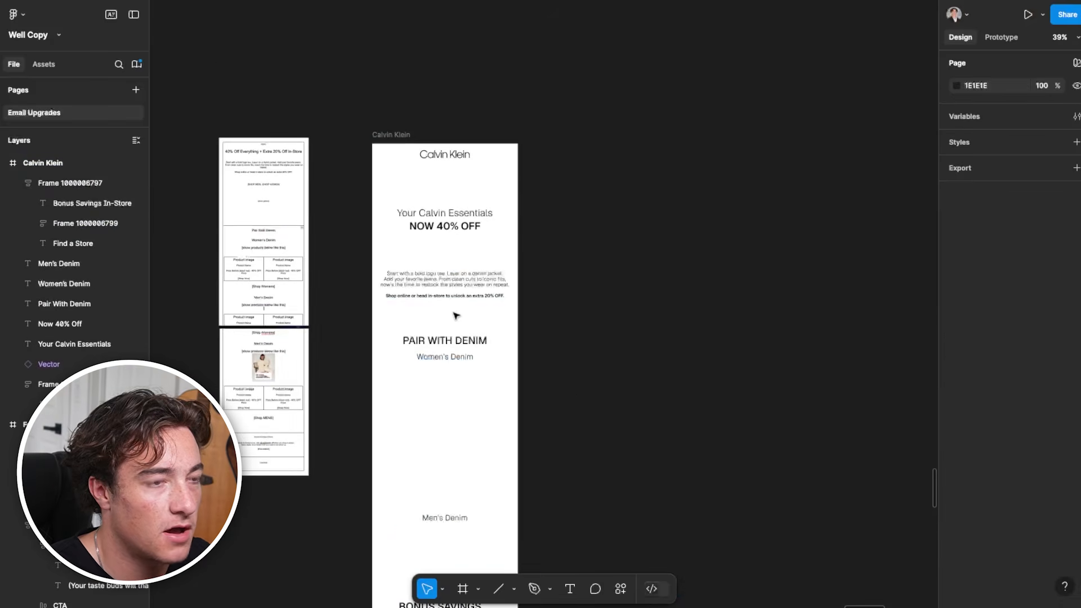
pyautogui.scroll(3, 453, 309)
pyautogui.moveTo(293, 202); pyautogui.dragTo(400, 191)
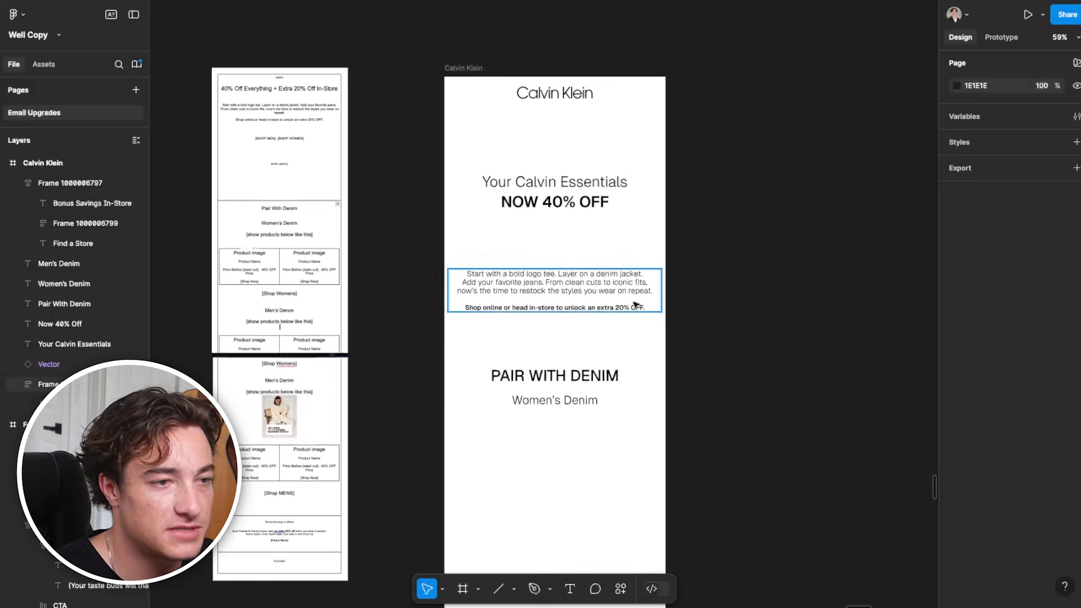
pyautogui.scroll(-2, 634, 304)
pyautogui.scroll(2, 634, 304)
pyautogui.click(565, 168)
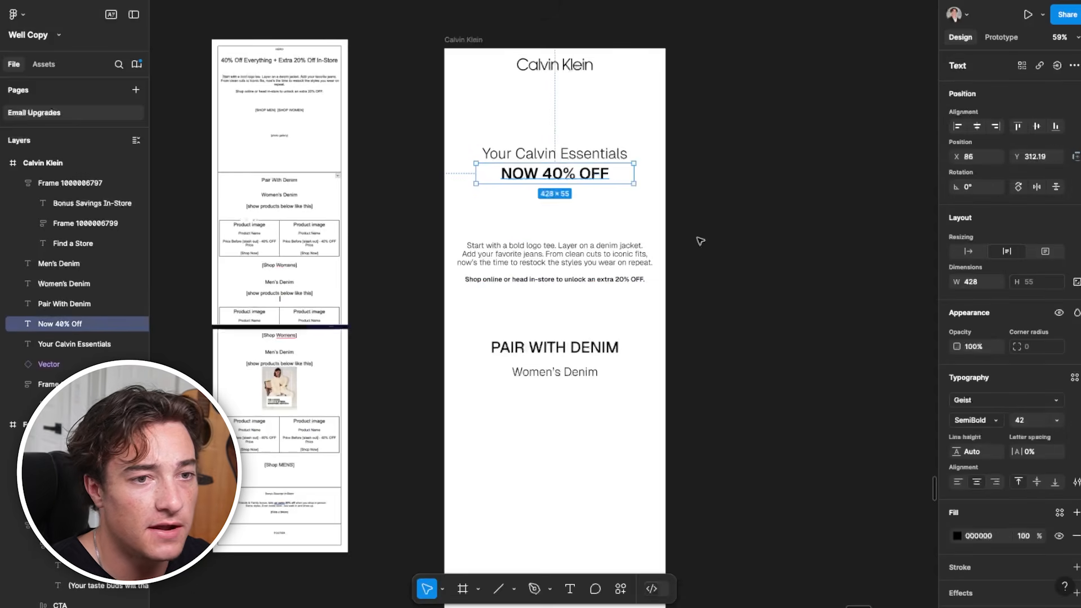
pyautogui.click(570, 153)
pyautogui.click(561, 272)
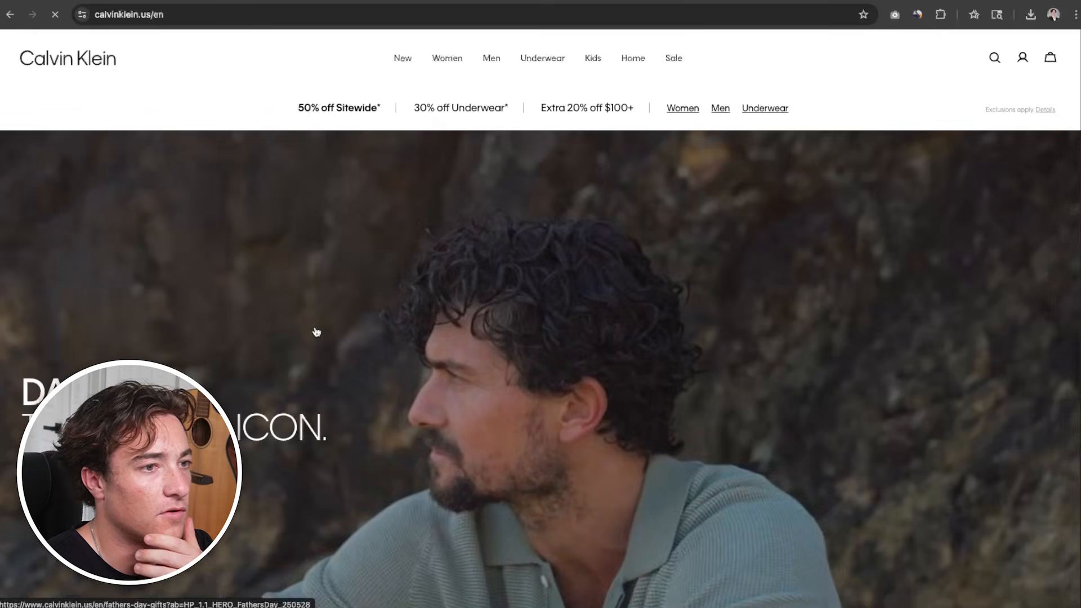
# Switch to the Calvin Klein website and browse its home page and men's products for suitable photos
pyautogui.scroll(-10, 316, 332)
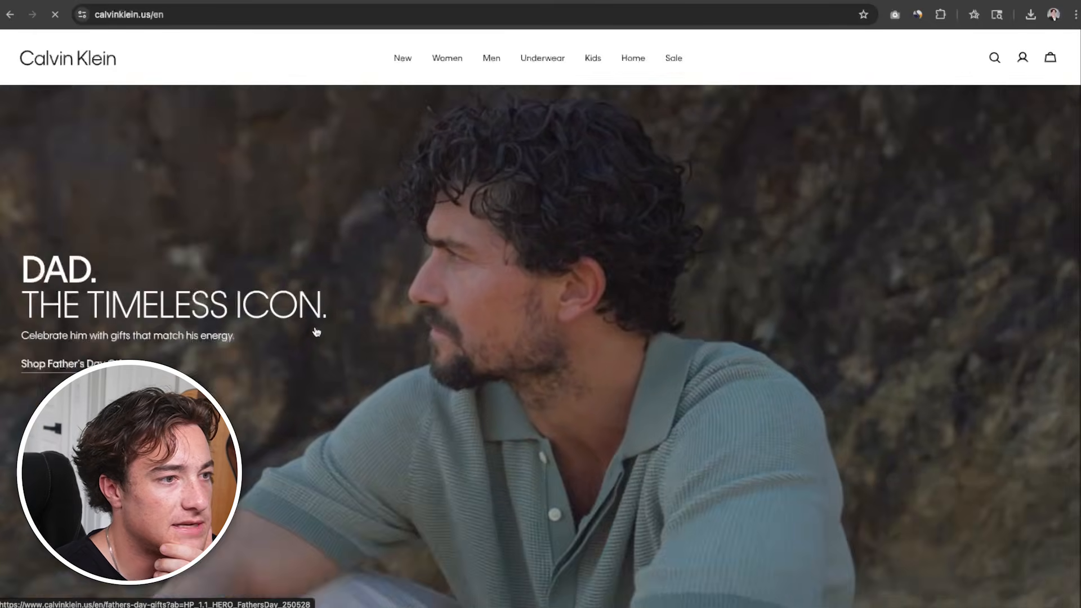
pyautogui.scroll(-15, 317, 333)
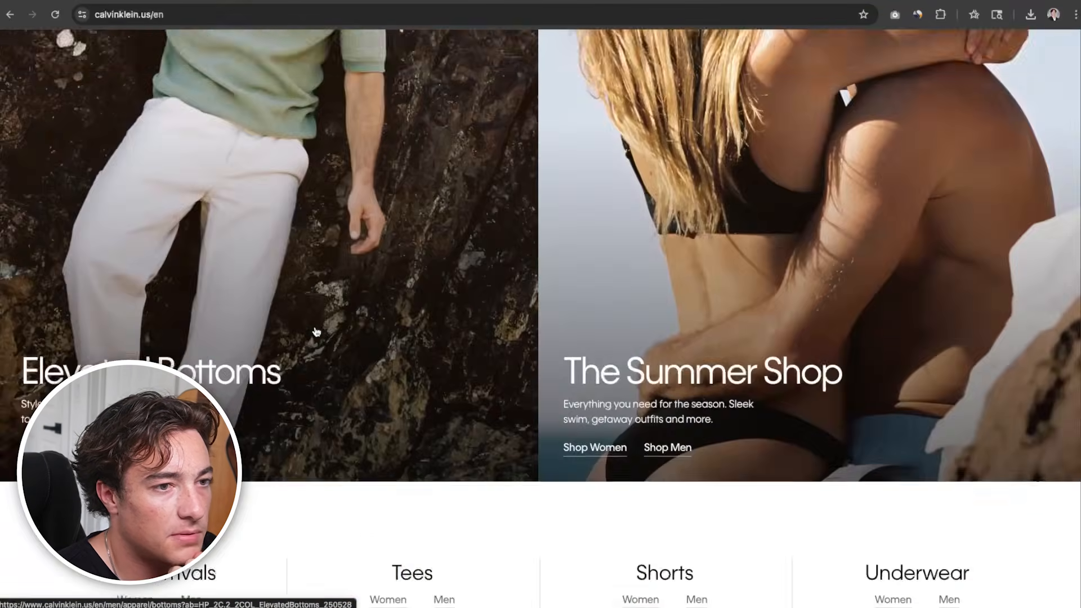
pyautogui.scroll(20, 386, 170)
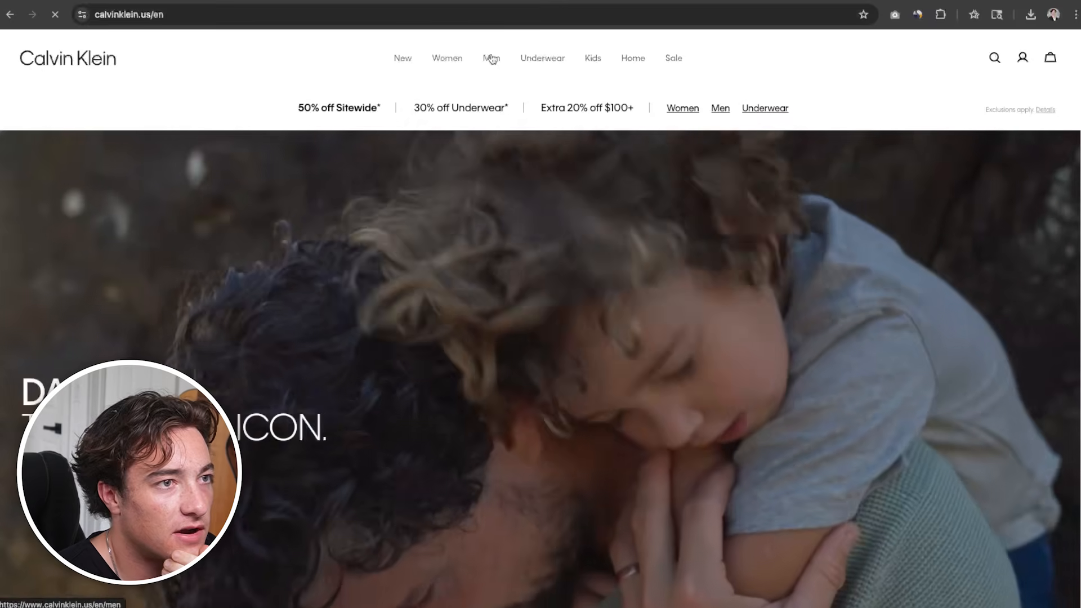
pyautogui.click(493, 58)
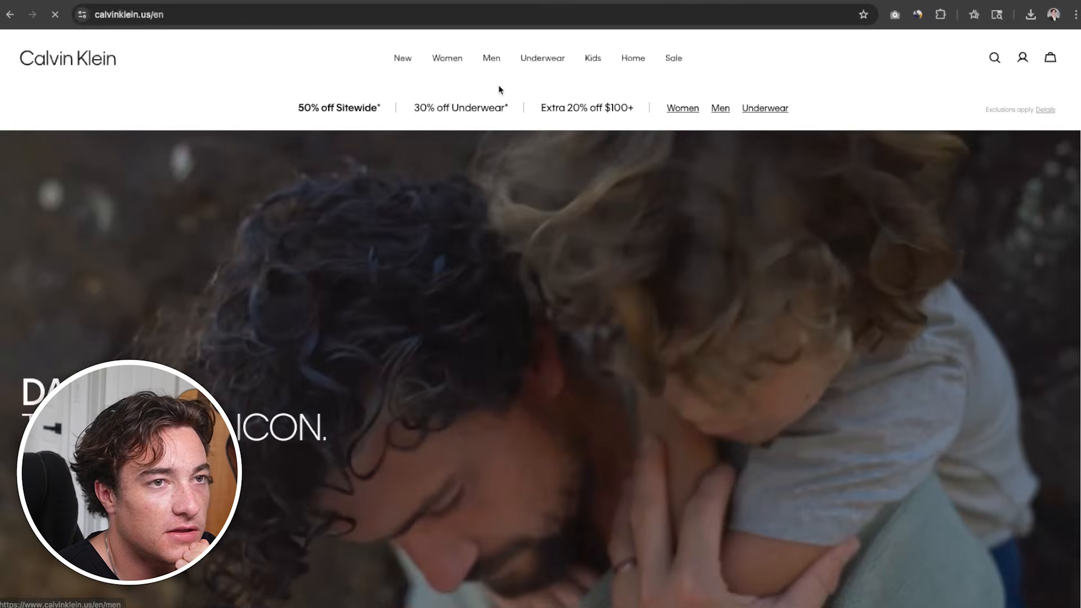
pyautogui.scroll(-8, 468, 373)
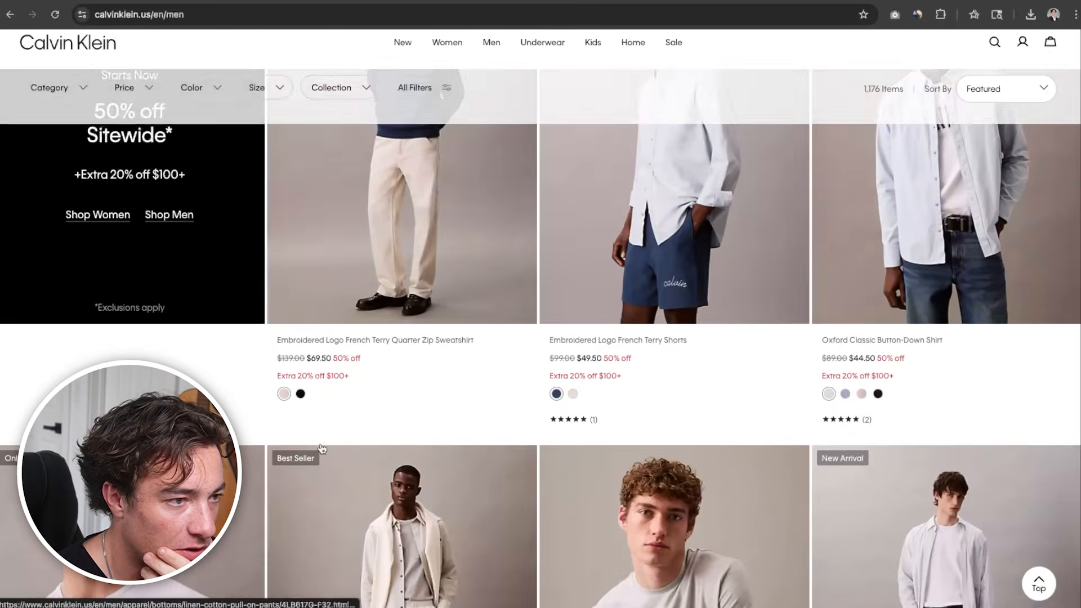
pyautogui.scroll(9, 404, 448)
pyautogui.scroll(-12, 281, 417)
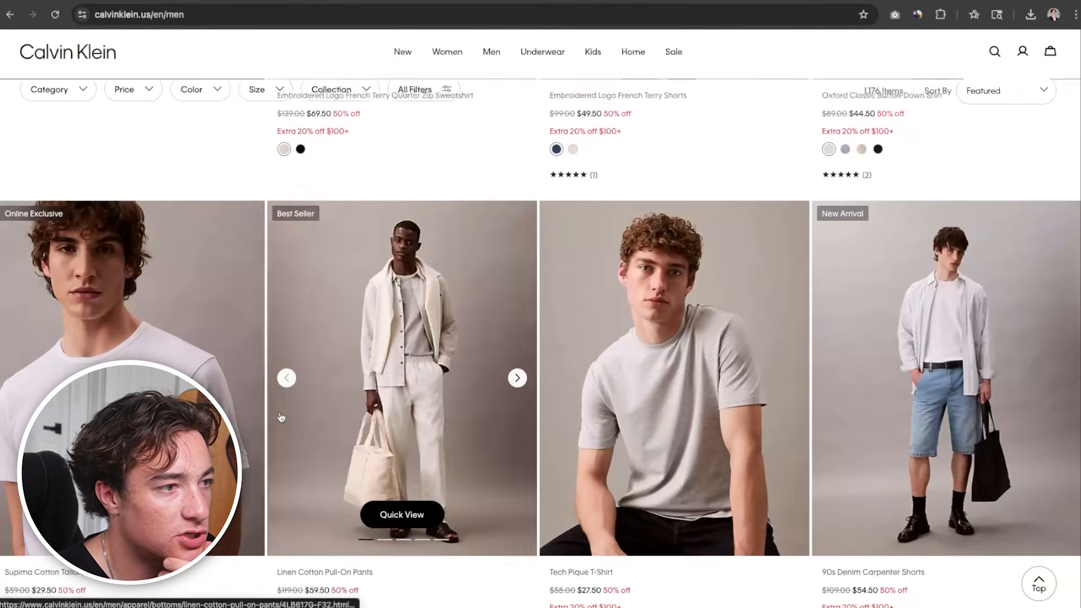
pyautogui.scroll(-7, 280, 417)
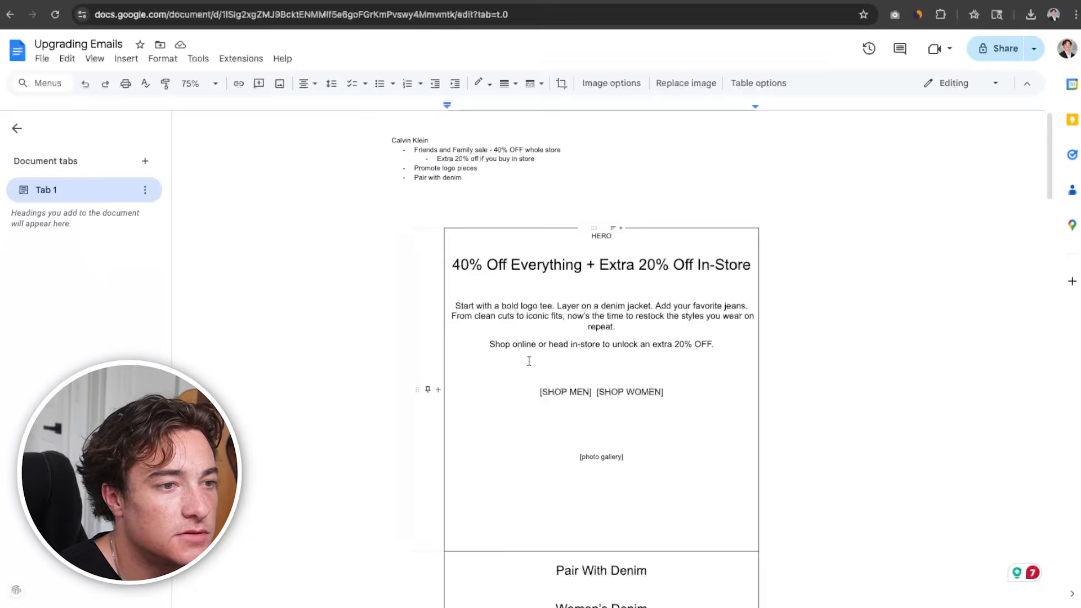
pyautogui.scroll(-1, 529, 361)
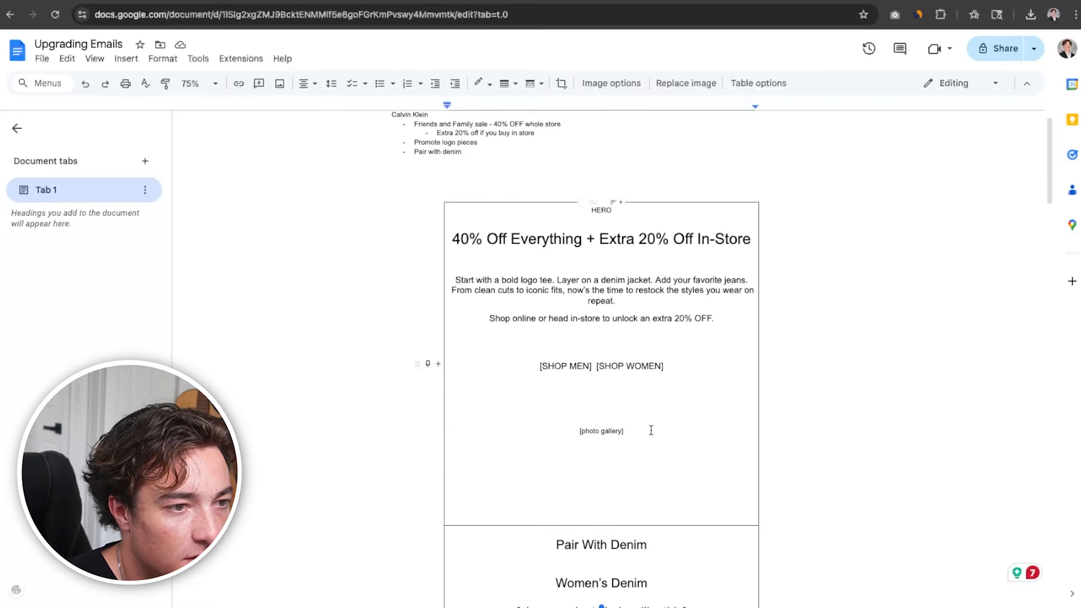
# Check the photo gallery placeholder and the logo tee copy in the hero section of the Upgrading Emails document
pyautogui.moveTo(652, 431); pyautogui.dragTo(564, 438)
pyautogui.scroll(-8, 552, 505)
pyautogui.scroll(8, 551, 501)
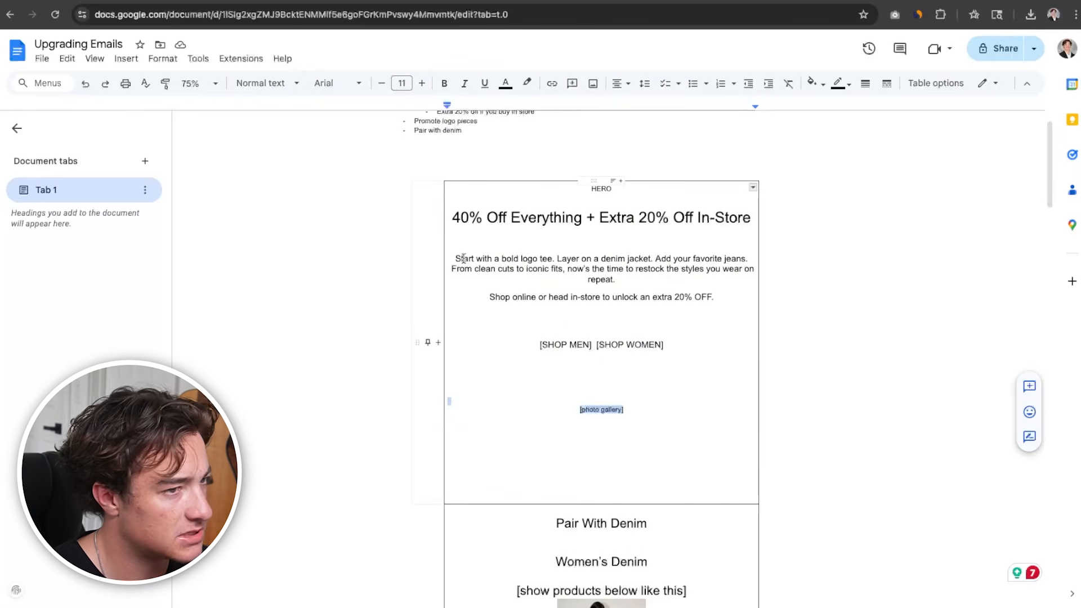
pyautogui.moveTo(463, 259); pyautogui.dragTo(547, 262)
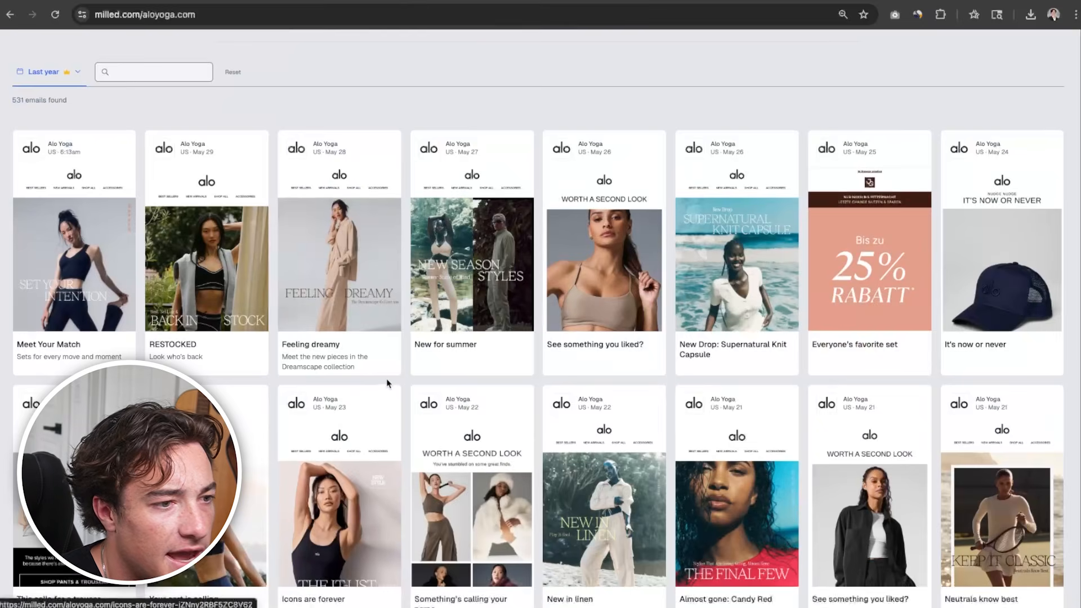
# Browse Alo Yoga's emails on Milled and examine the New for summer email's product grid and shop section as layout references
pyautogui.scroll(-3, 388, 380)
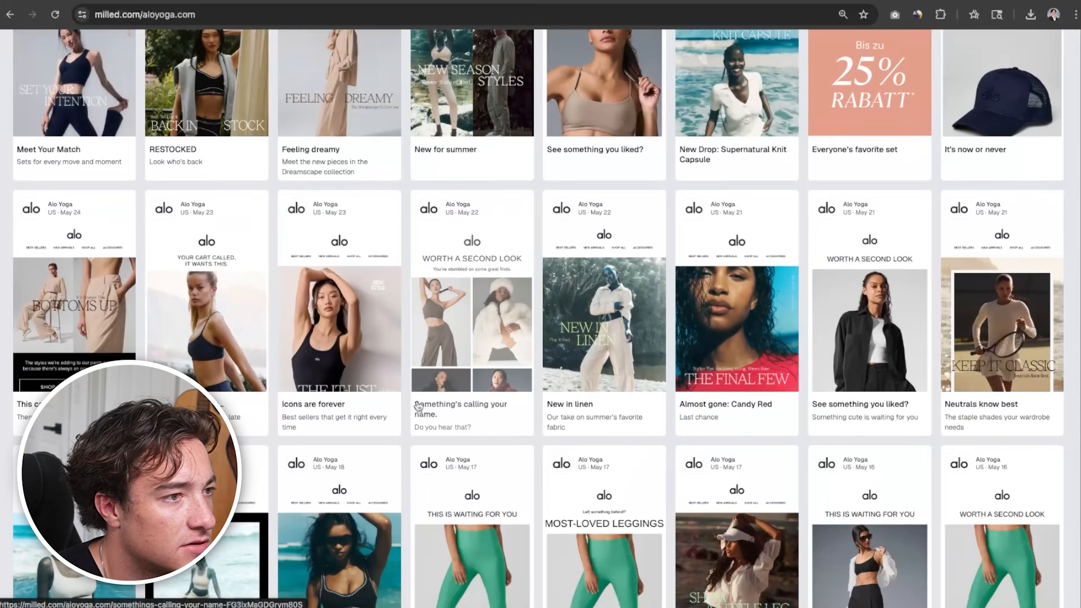
pyautogui.scroll(-12, 418, 406)
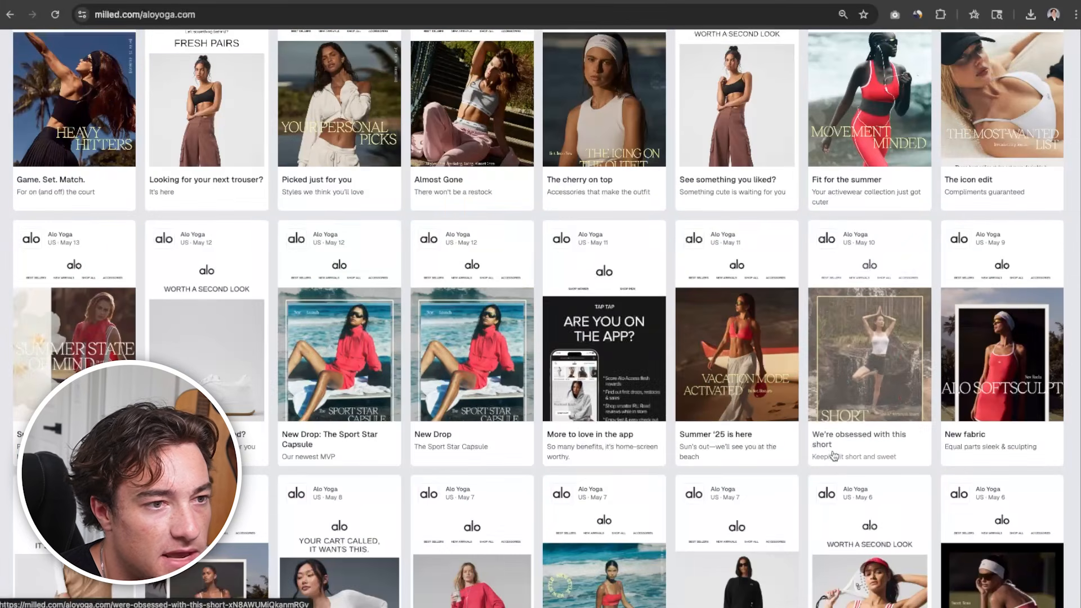
pyautogui.scroll(-2, 834, 455)
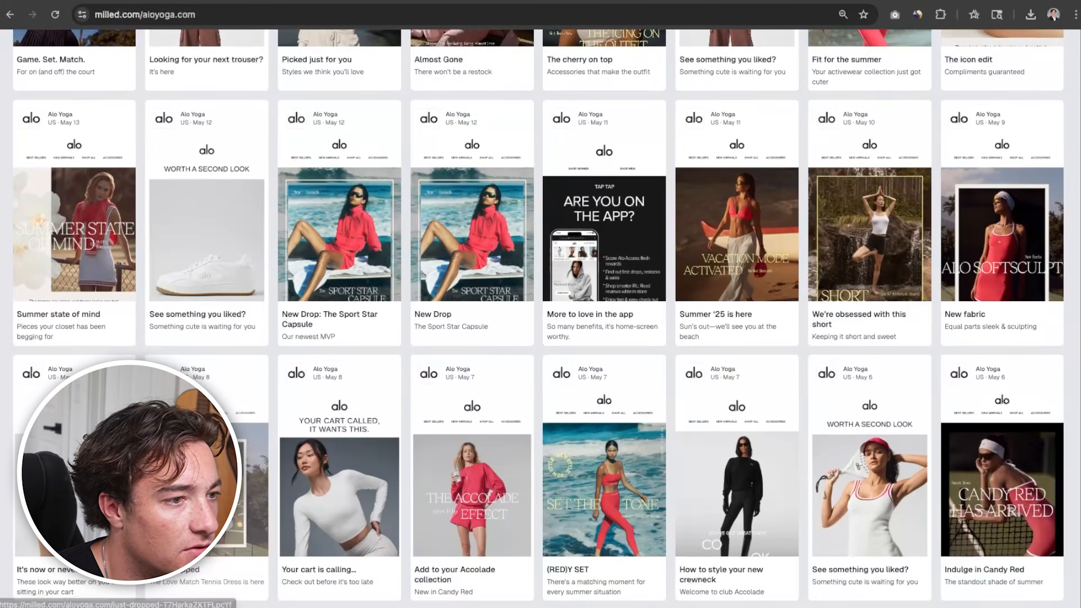
pyautogui.scroll(-6, 208, 478)
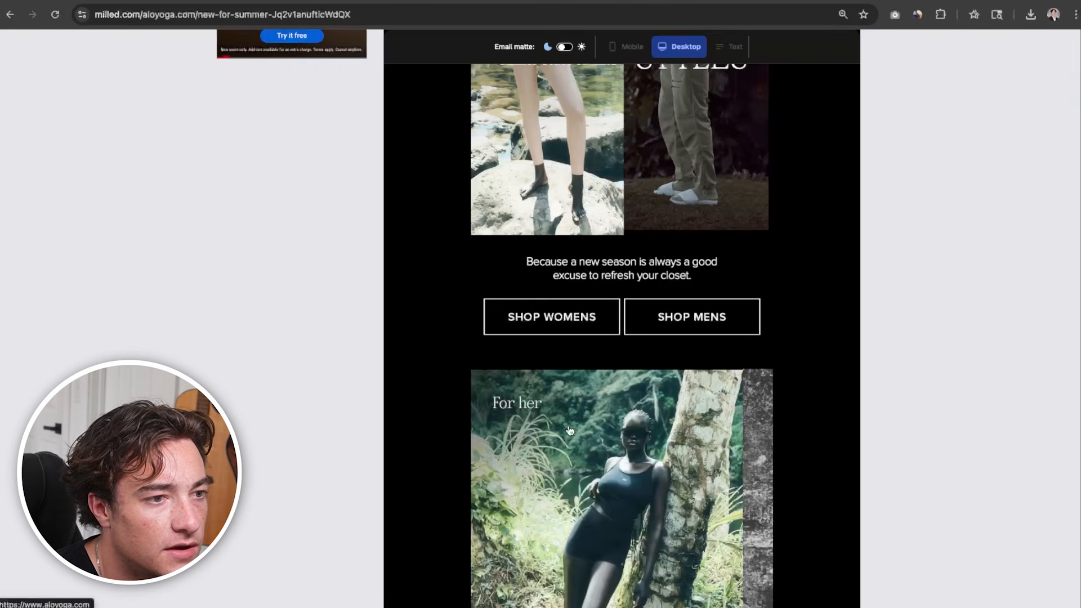
pyautogui.scroll(-20, 592, 526)
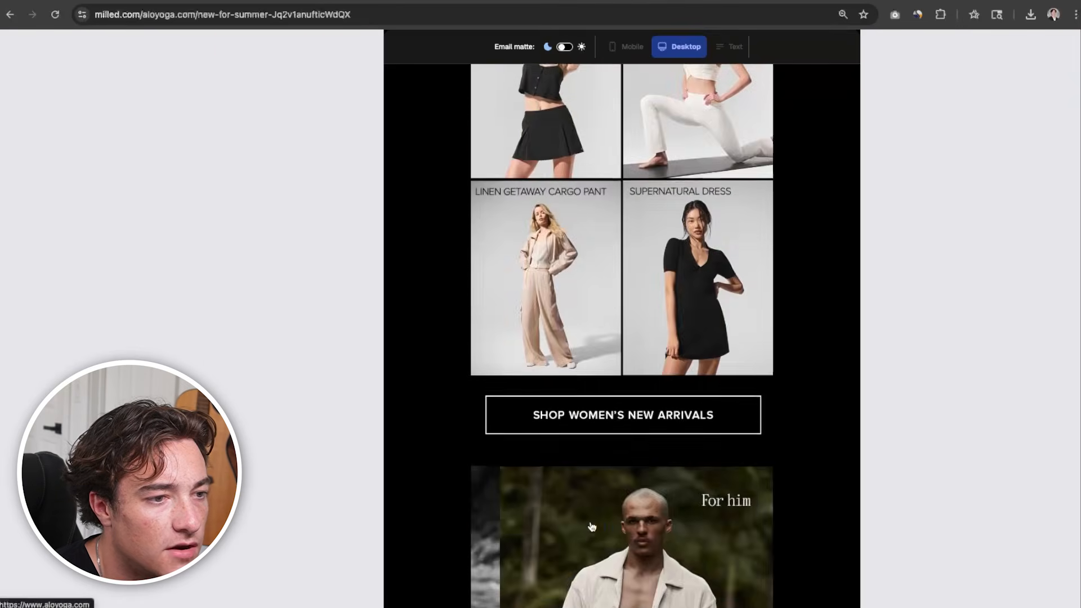
pyautogui.scroll(15, 591, 526)
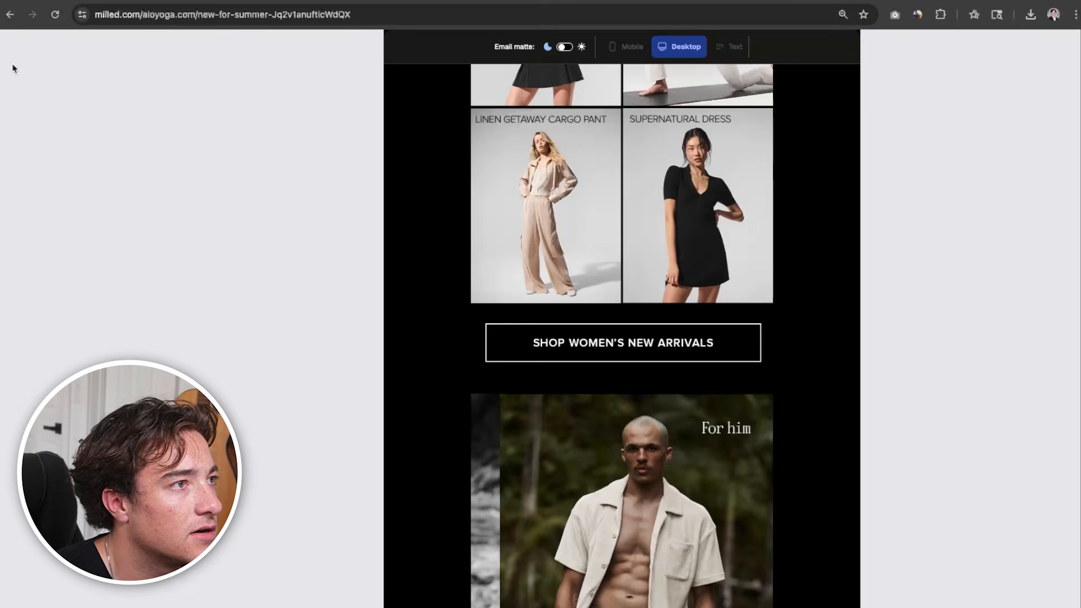
pyautogui.click(7, 15)
pyautogui.click(7, 15)
pyautogui.scroll(-6, 707, 336)
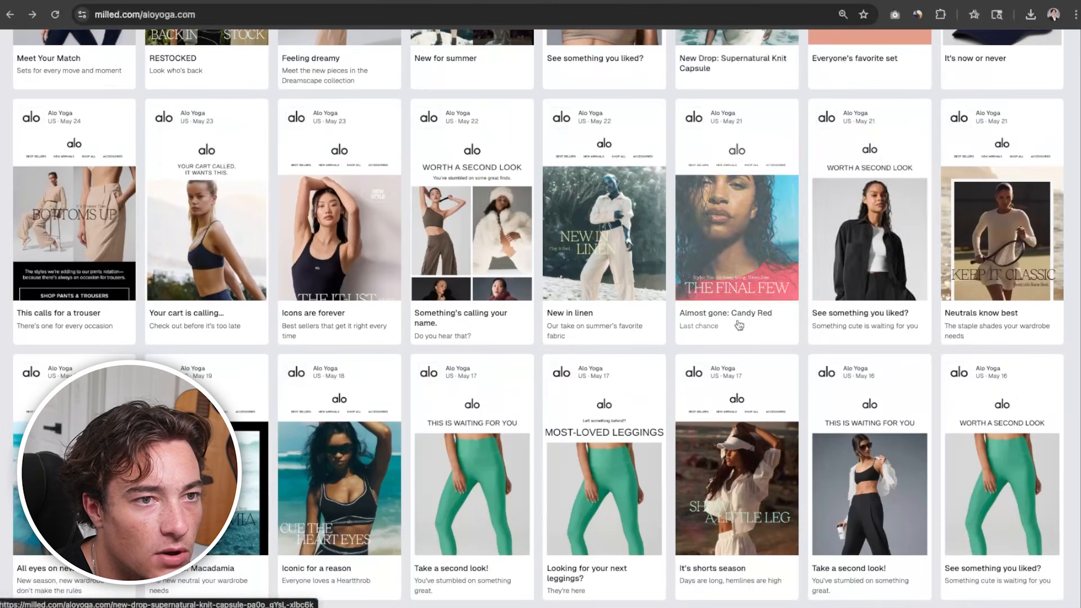
pyautogui.scroll(-5, 757, 251)
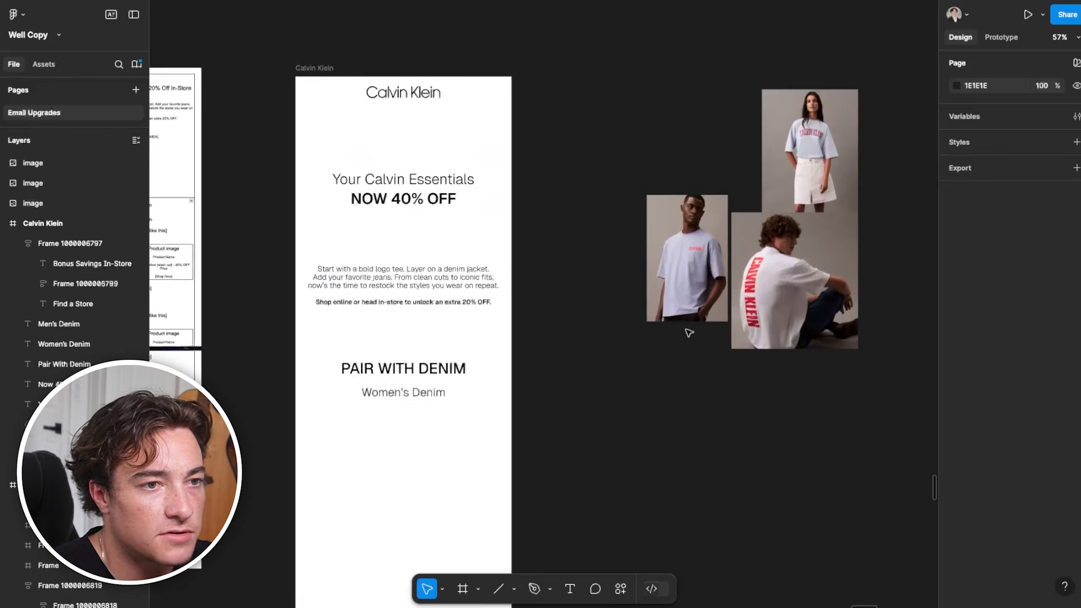
pyautogui.scroll(-3, 664, 178)
# Arrange the three Calvin Klein logo tee photos on the empty canvas beside the Calvin Klein frame in Figma
pyautogui.click(665, 178)
pyautogui.moveTo(664, 177); pyautogui.dragTo(542, 114)
pyautogui.moveTo(670, 372); pyautogui.dragTo(688, 443)
pyautogui.hscroll(-6, 463, 437)
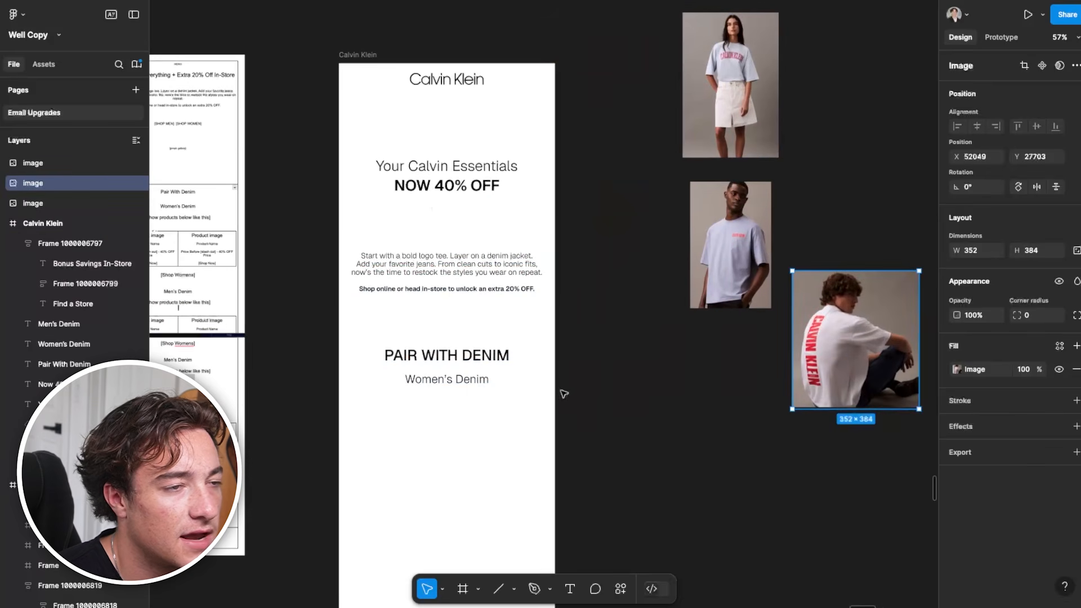
# Move the "Your Calvin Essentials NOW 40% OFF" headline up to sit just below the Calvin Klein logo
pyautogui.click(441, 187)
pyautogui.keyDown('shift'); pyautogui.click(467, 167); pyautogui.keyUp('shift')
pyautogui.moveTo(470, 183); pyautogui.dragTo(477, 138)
pyautogui.click(425, 268)
pyautogui.moveTo(446, 260); pyautogui.dragTo(608, 218)
pyautogui.click(591, 212)
# Move the body copy block down to Y 580, leaving more space beneath the headline
pyautogui.hscroll(-8, 591, 212)
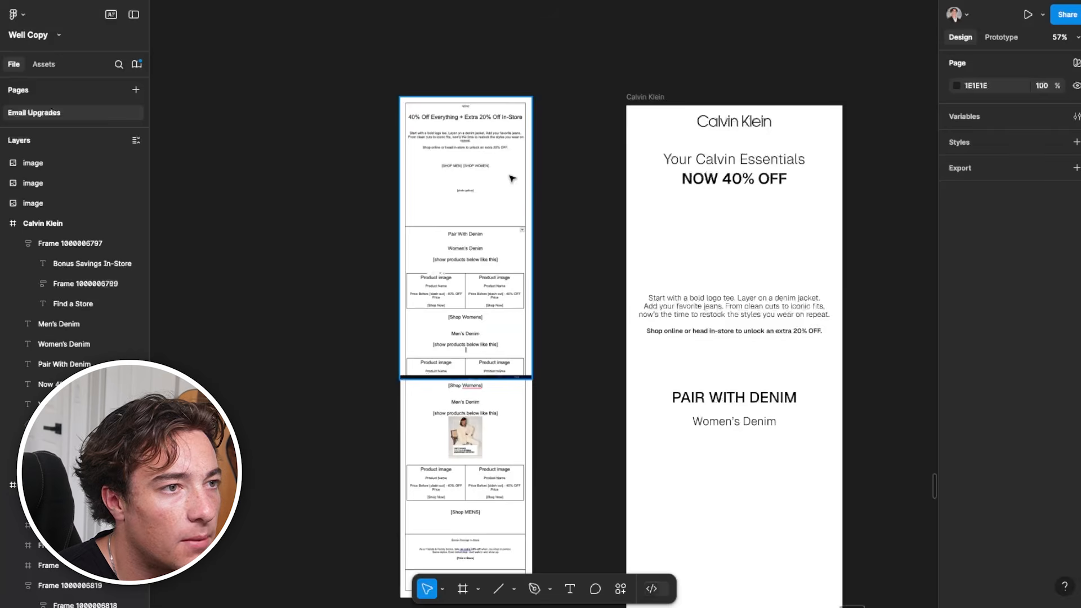
pyautogui.click(737, 332)
pyautogui.scroll(-3, 744, 346)
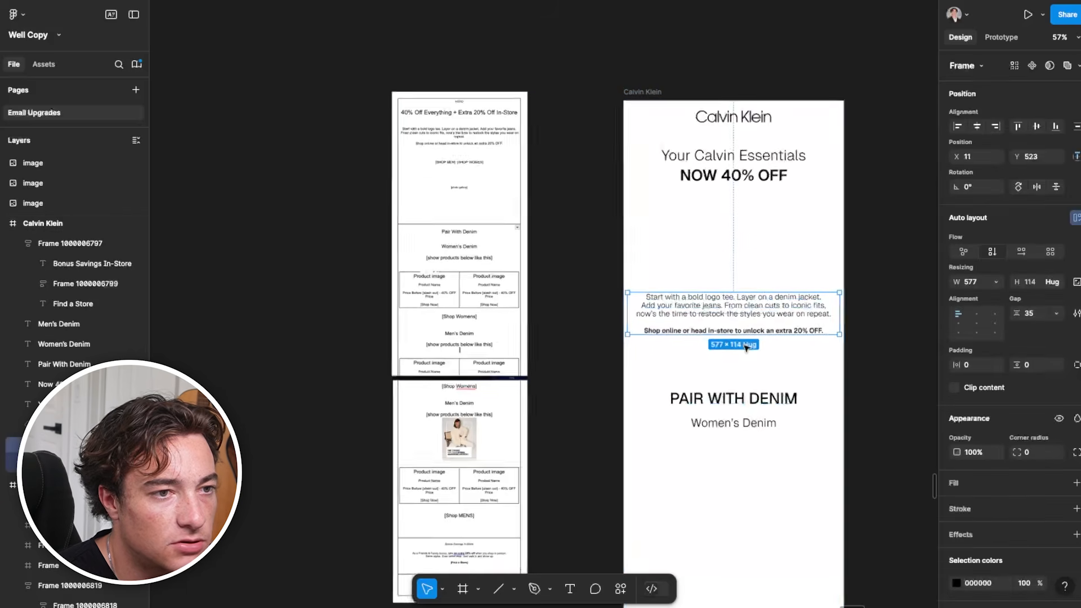
pyautogui.moveTo(767, 321); pyautogui.dragTo(768, 338)
pyautogui.hscroll(7, 842, 263)
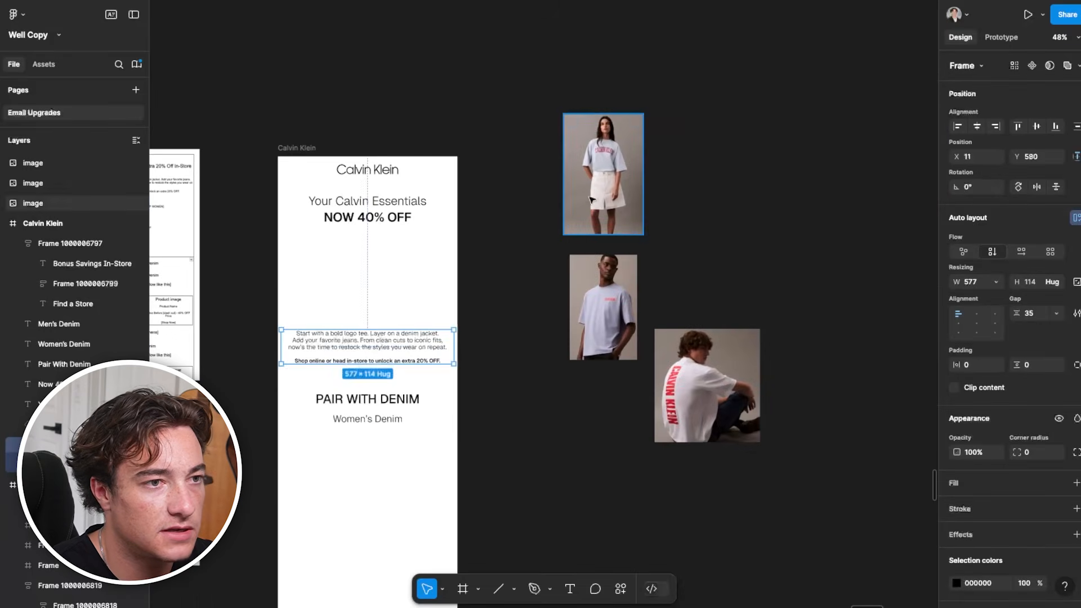
# Place the three logo tee photos side by side in the hero between the headline and the body copy
pyautogui.click(611, 197)
pyautogui.moveTo(593, 214); pyautogui.dragTo(307, 310)
pyautogui.moveTo(584, 295); pyautogui.dragTo(360, 280)
pyautogui.moveTo(681, 383); pyautogui.dragTo(398, 263)
pyautogui.scroll(1, 399, 263)
pyautogui.click(354, 192)
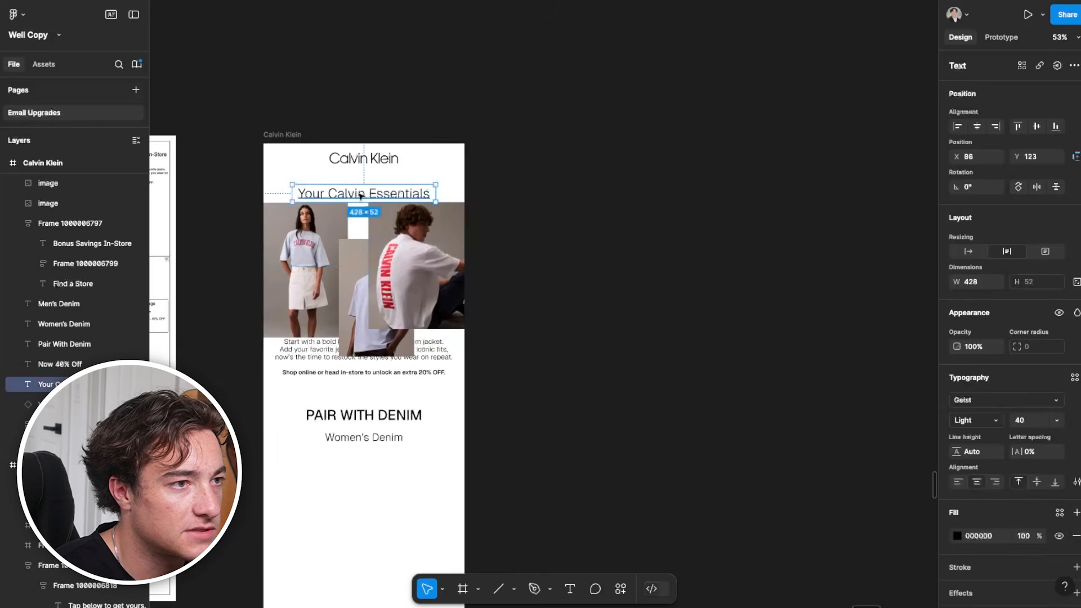
pyautogui.rightClick(388, 210)
pyautogui.click(737, 199)
# Separate the overlapping hero photos, moving the lilac tee photo inward and the back-print tee photo partly outside the Calvin Klein frame
pyautogui.hscroll(-3, 415, 275)
pyautogui.scroll(1, 415, 274)
pyautogui.click(511, 303)
pyautogui.scroll(4, 561, 310)
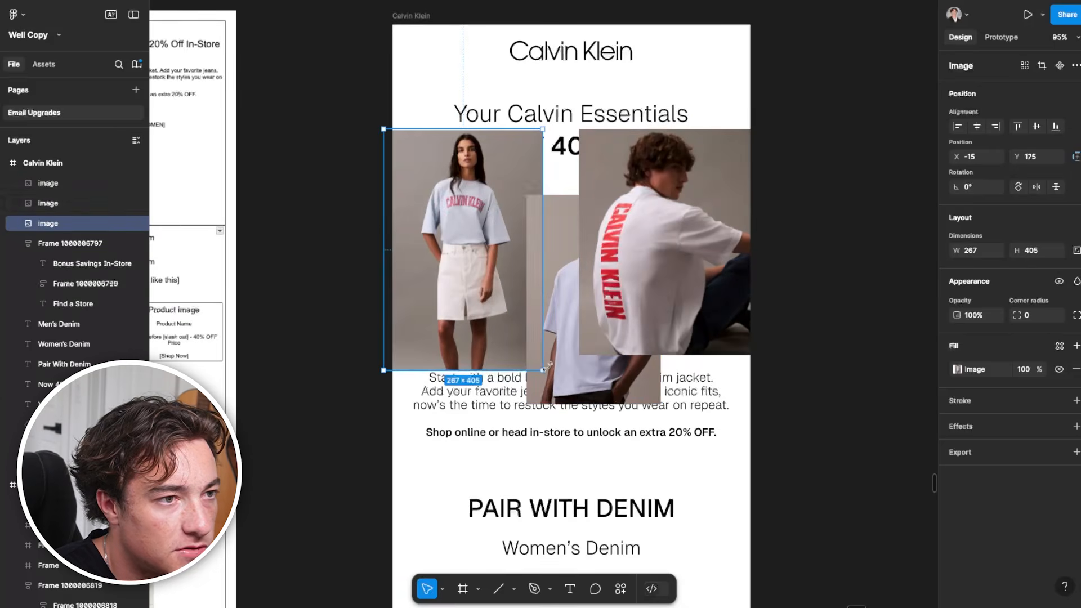
pyautogui.click(550, 351)
pyautogui.moveTo(534, 396); pyautogui.dragTo(552, 366)
pyautogui.moveTo(685, 281); pyautogui.dragTo(781, 261)
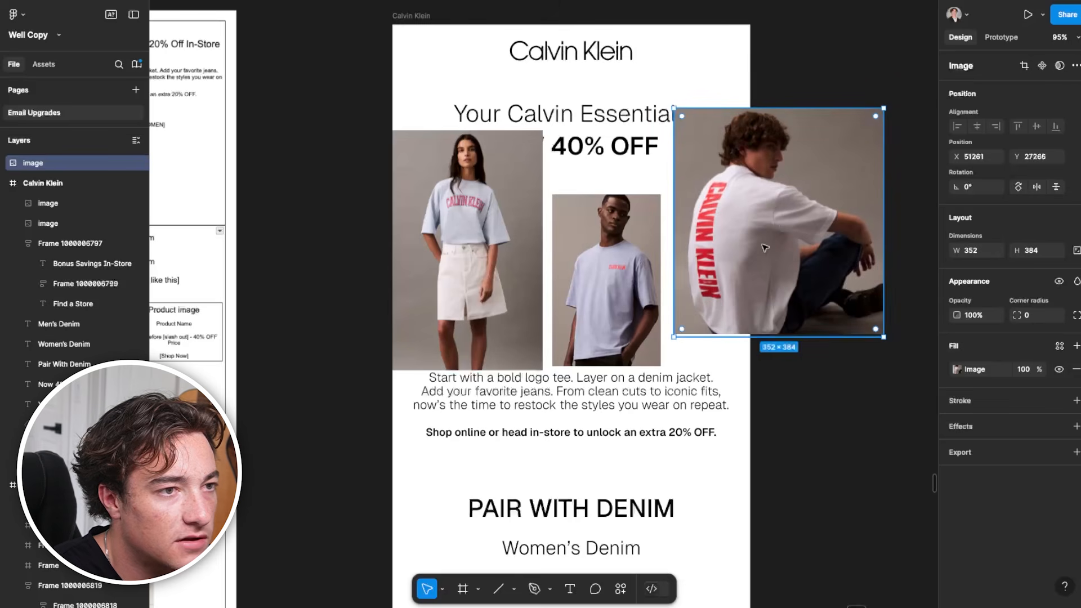
# Crop and arrange the three photos as a staggered collage above the body copy, with the skirt photo in the hero's upper right corner
pyautogui.keyDown('shift'); pyautogui.click(524, 265); pyautogui.keyUp('shift')
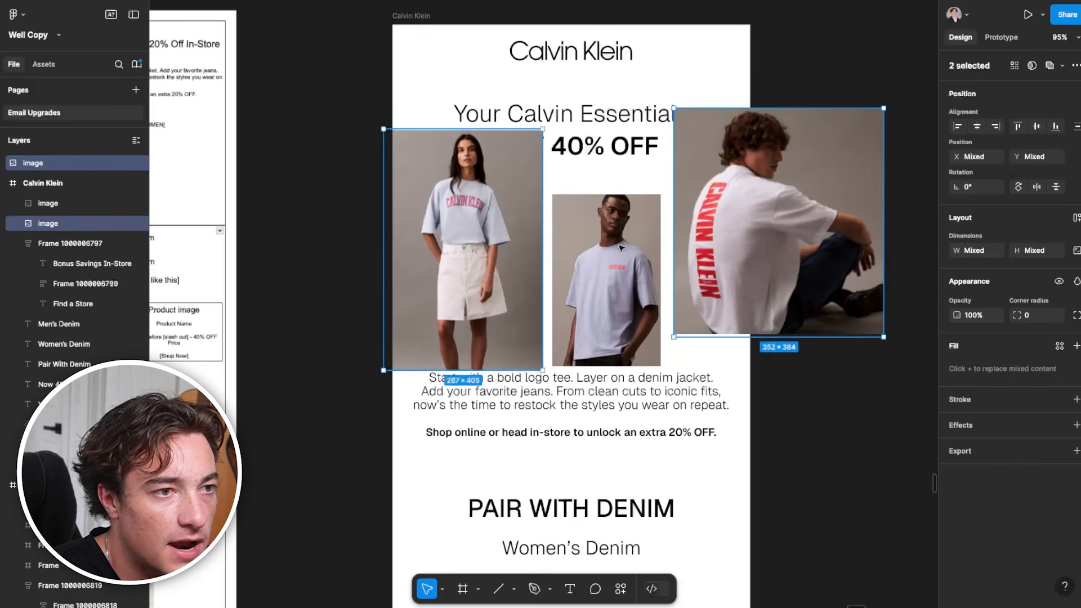
pyautogui.click(606, 266)
pyautogui.hotkey('ctrl', 'z')
pyautogui.scroll(2, 688, 290)
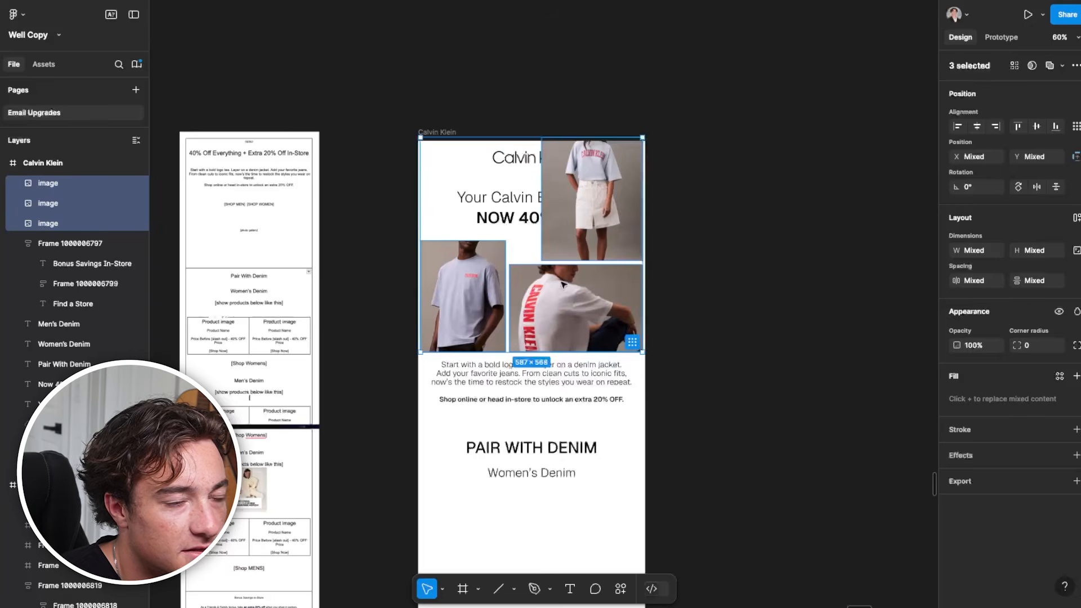
pyautogui.scroll(2, 564, 297)
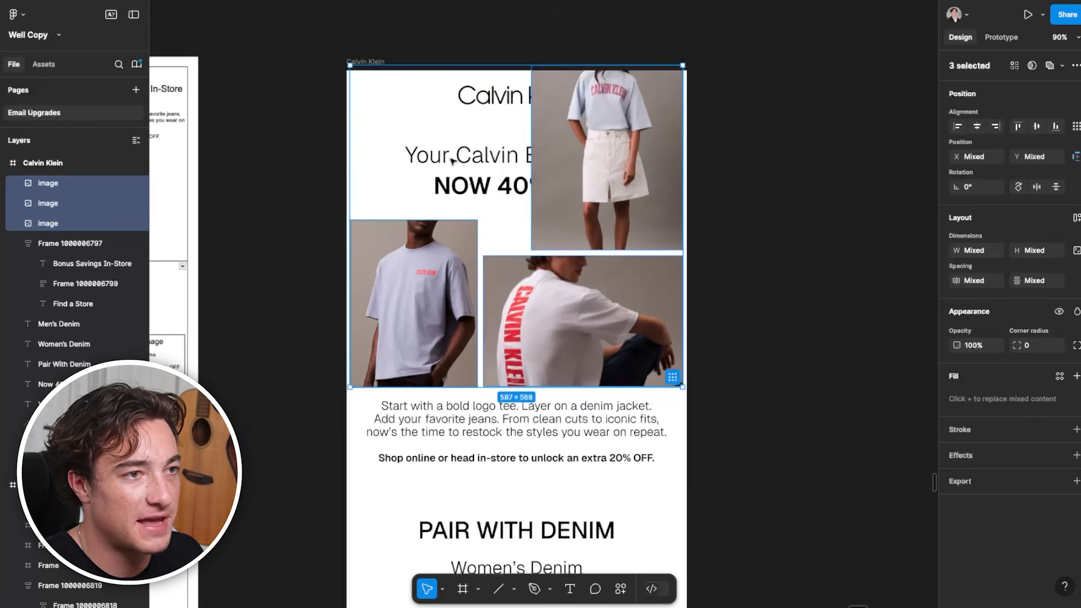
# Move the Calvin Klein logo to the upper left corner of the email, clear of the skirt photo
pyautogui.click(460, 185)
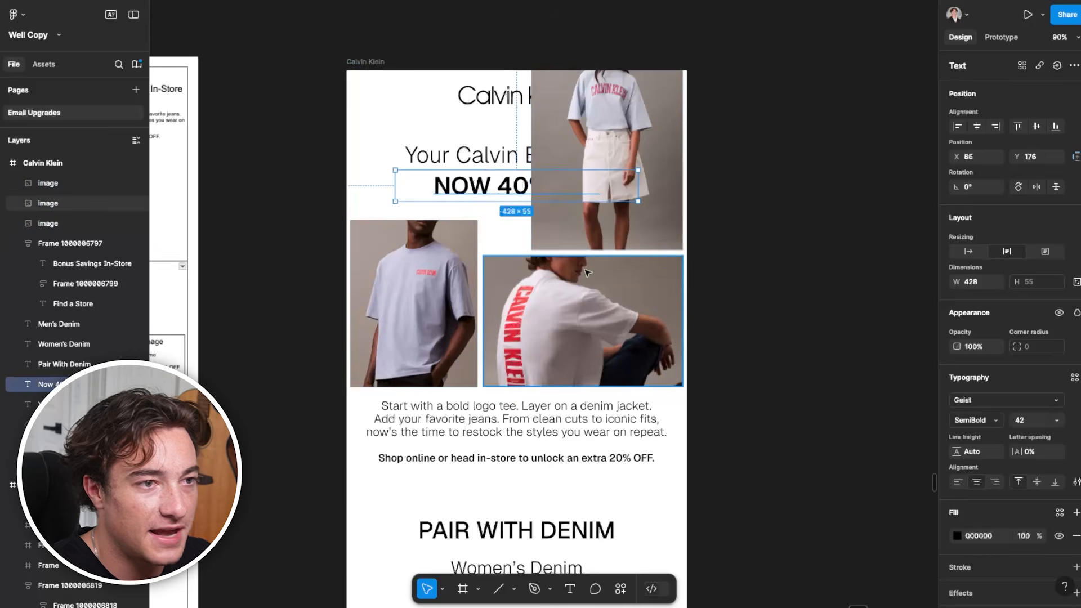
pyautogui.scroll(2, 501, 248)
pyautogui.scroll(4, 529, 293)
pyautogui.scroll(-5, 541, 321)
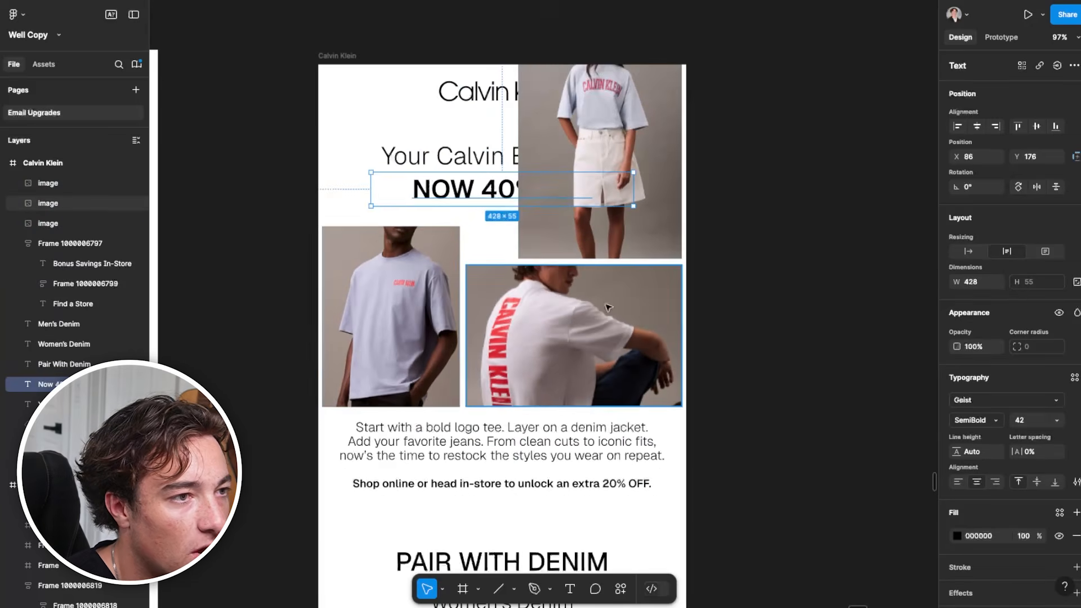
pyautogui.click(476, 103)
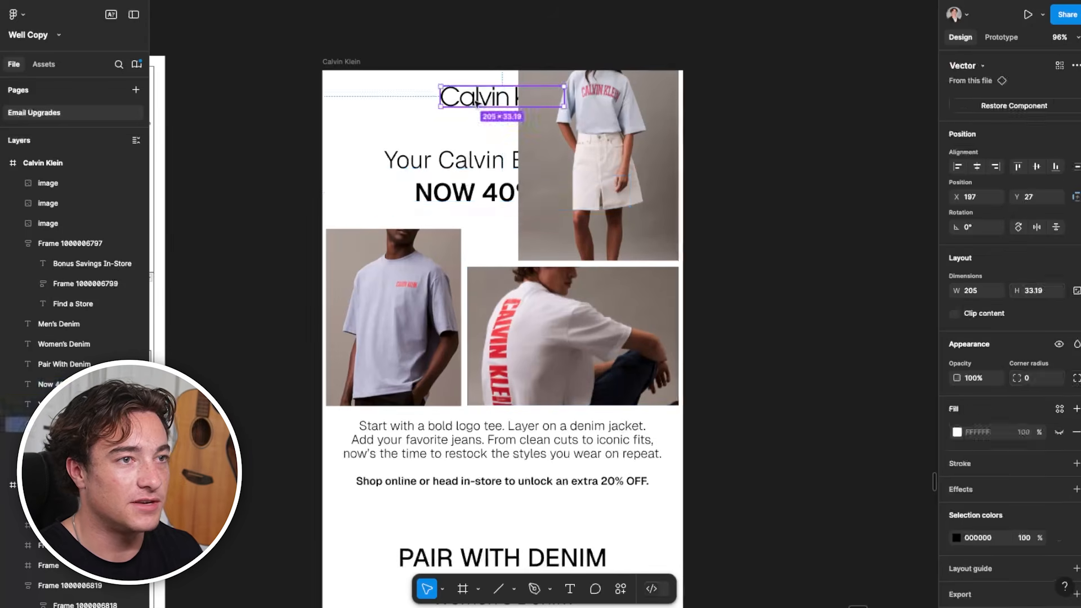
pyautogui.keyDown('shift'); pyautogui.click(462, 165); pyautogui.keyUp('shift')
pyautogui.click(347, 120)
pyautogui.moveTo(451, 96); pyautogui.dragTo(349, 95)
# Left-align both headline lines, move them to the email's left side beneath the logo and bring them in front of the photos
pyautogui.click(461, 161)
pyautogui.keyDown('shift'); pyautogui.click(466, 191); pyautogui.keyUp('shift')
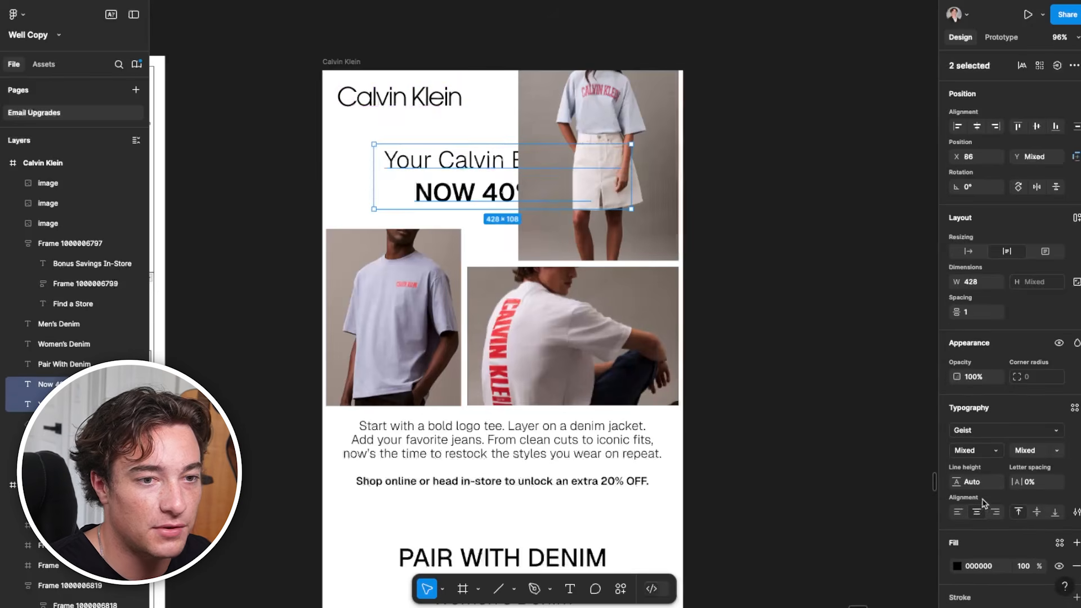
pyautogui.click(959, 513)
pyautogui.moveTo(462, 185); pyautogui.dragTo(419, 181)
pyautogui.rightClick(419, 181)
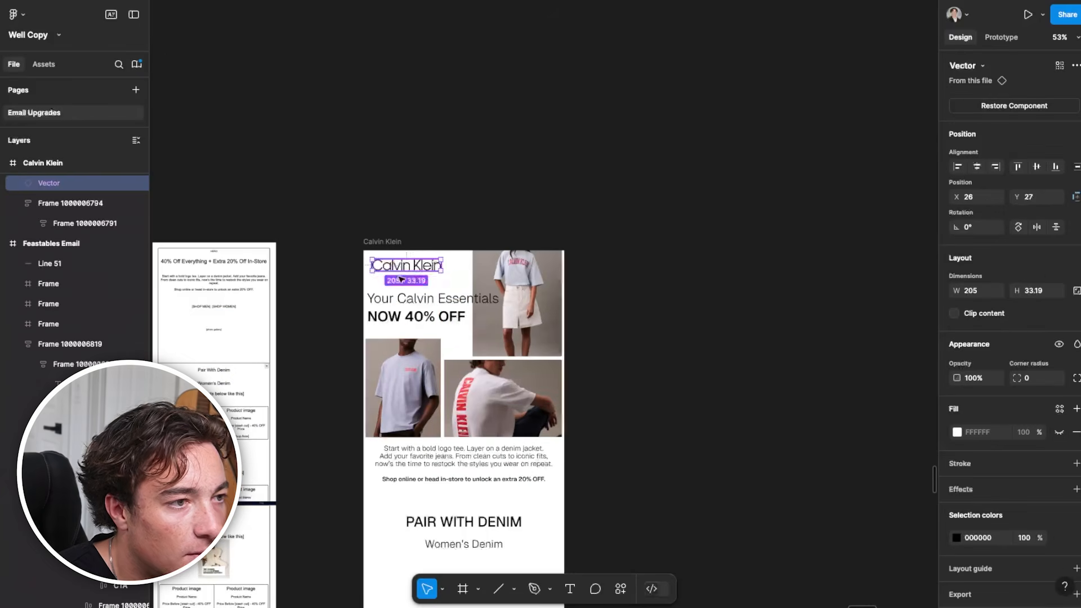
pyautogui.moveTo(401, 279); pyautogui.dragTo(399, 281)
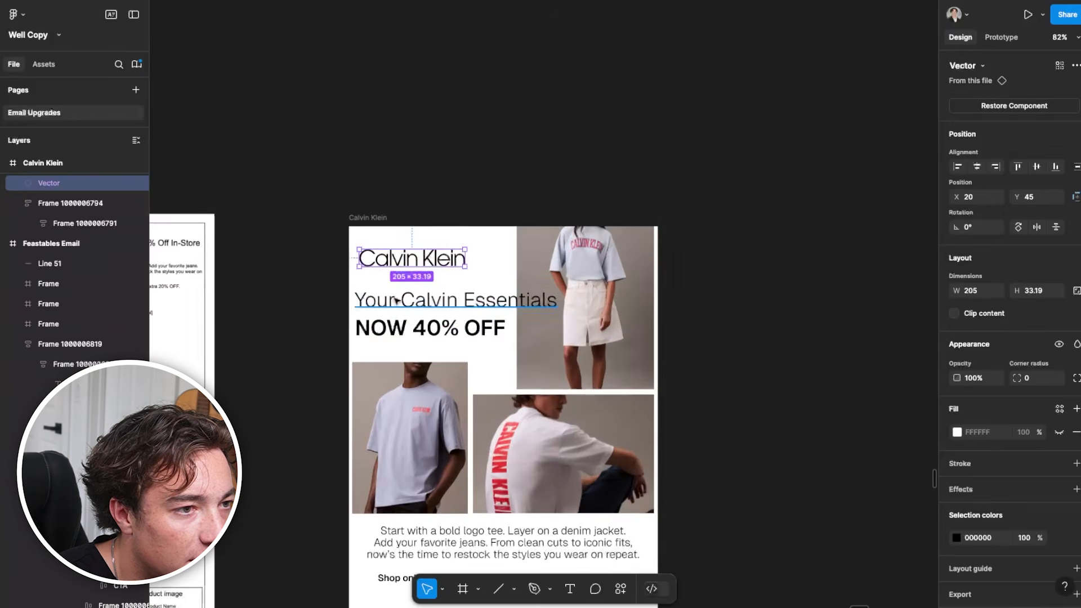
# Move the two headline lines to X 17 to line up with the logo and tighten the gap between them and the logo
pyautogui.keyDown('shift'); pyautogui.click(393, 331); pyautogui.keyUp('shift')
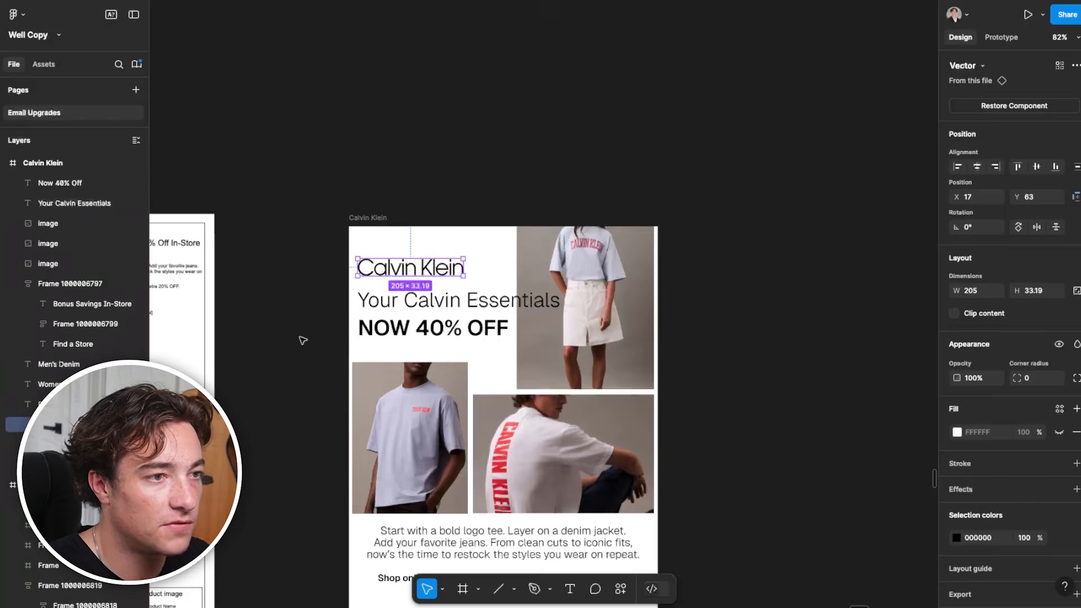
pyautogui.scroll(-3, 301, 337)
pyautogui.click(300, 283)
pyautogui.scroll(-3, 300, 283)
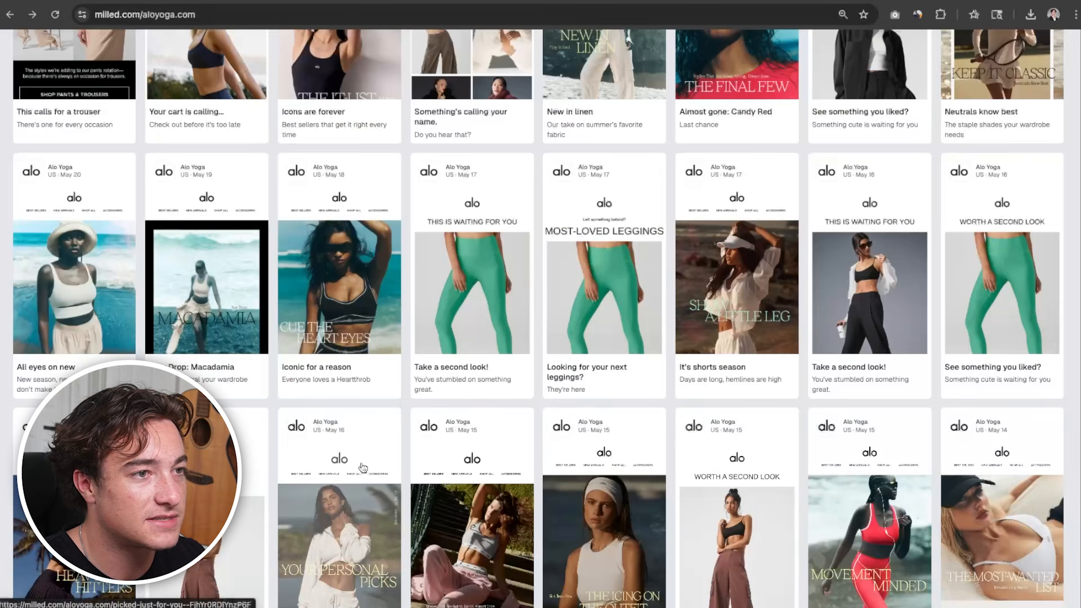
# Move the PAIR WITH DENIM heading and Women's Denim subheading down, making room for the wireframe's shop buttons beneath the body copy
pyautogui.scroll(10, 373, 434)
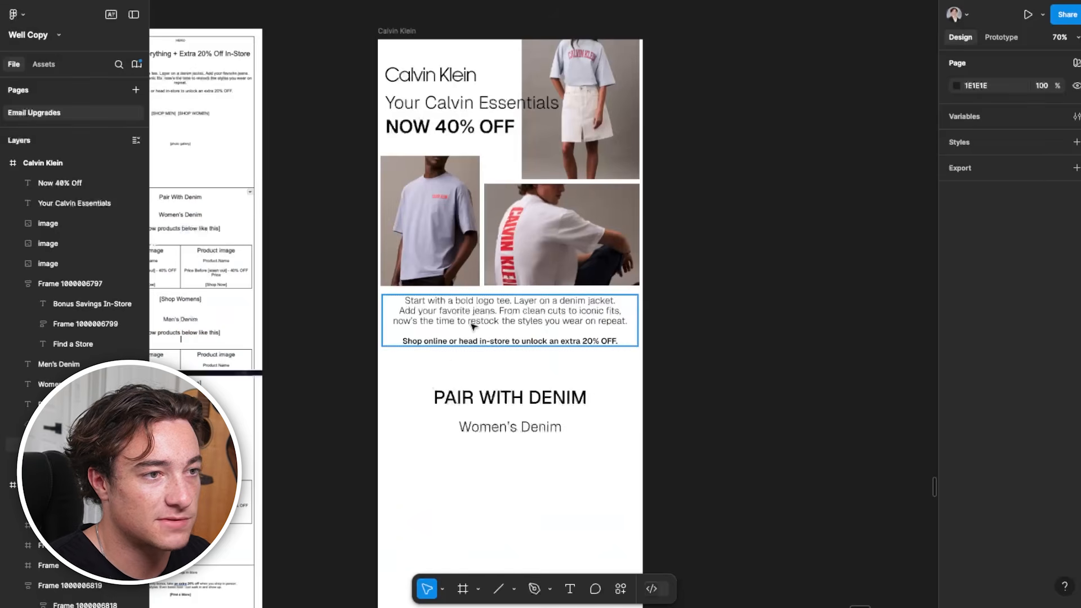
pyautogui.scroll(1, 636, 436)
pyautogui.scroll(1, 636, 446)
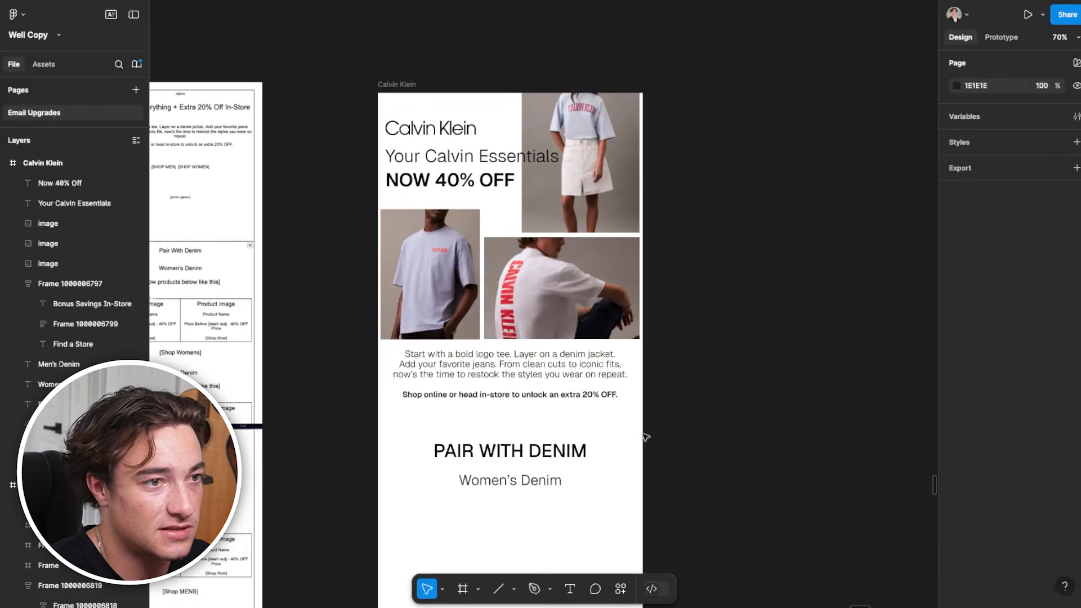
pyautogui.scroll(-3, 645, 437)
pyautogui.click(532, 387)
pyautogui.keyDown('shift'); pyautogui.click(512, 413); pyautogui.keyUp('shift')
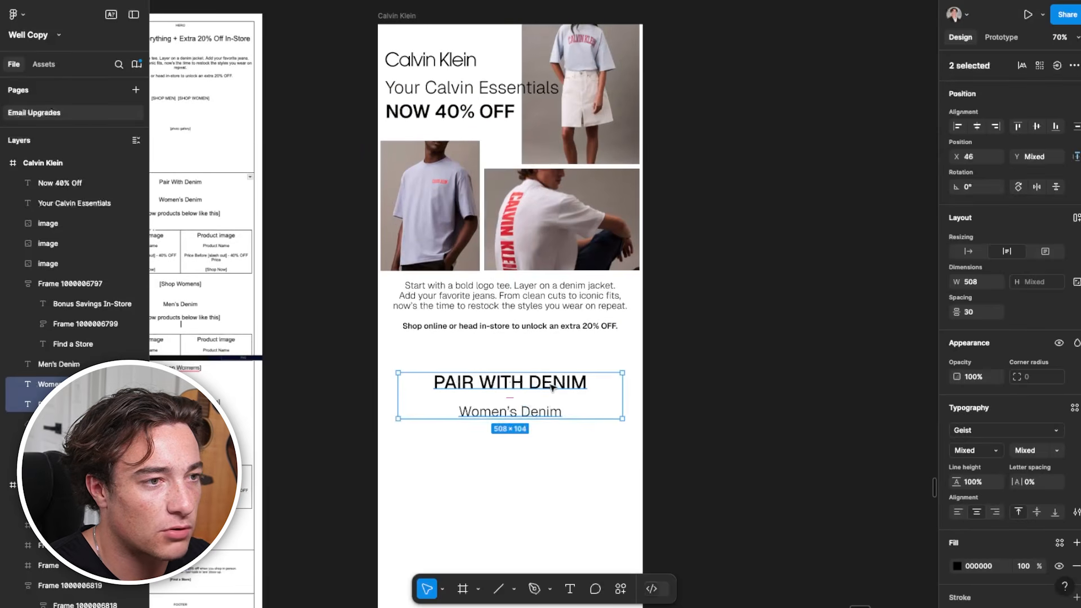
pyautogui.scroll(3, 442, 428)
pyautogui.hscroll(-3, 441, 427)
pyautogui.scroll(5, 336, 271)
pyautogui.scroll(-3, 549, 361)
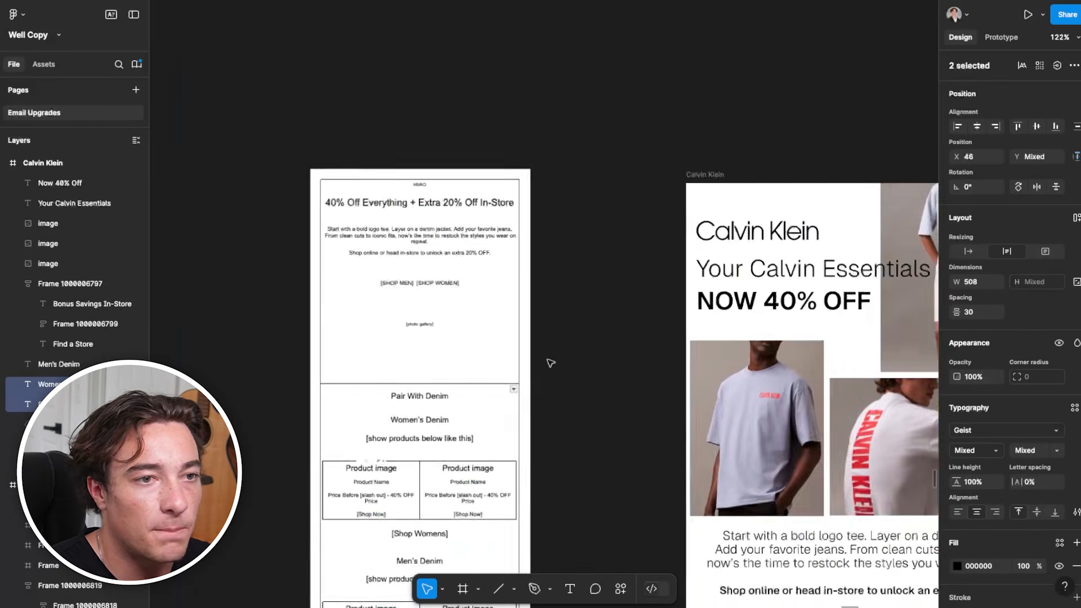
pyautogui.hscroll(6, 549, 362)
pyautogui.scroll(-3, 550, 362)
pyautogui.click(411, 466)
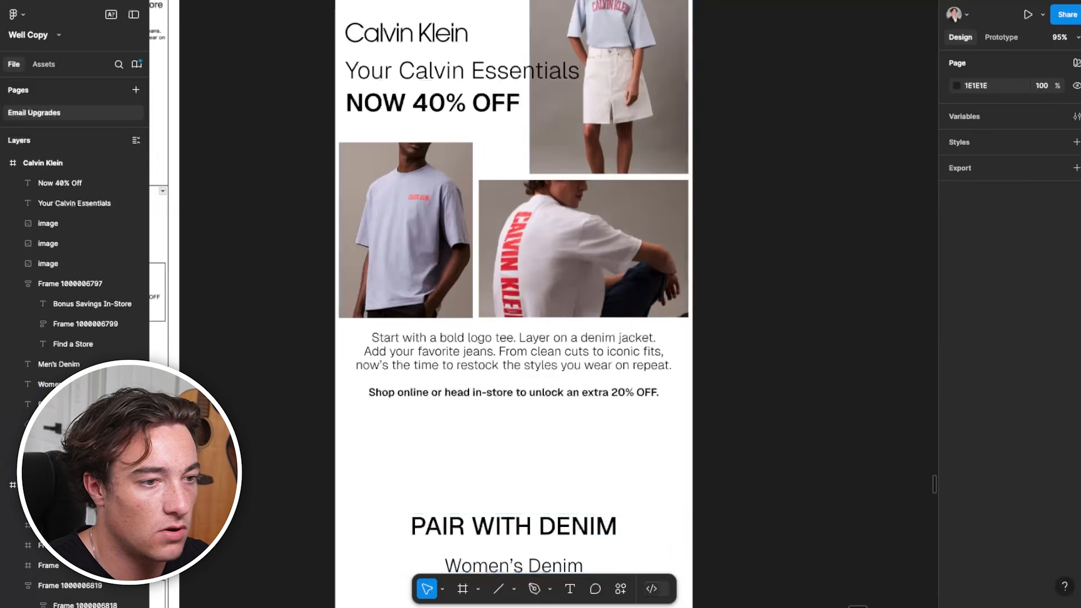
# Draw a 214 × 51 rectangle beneath the body copy and place a copy beside it with a gap of 43
pyautogui.click(478, 588)
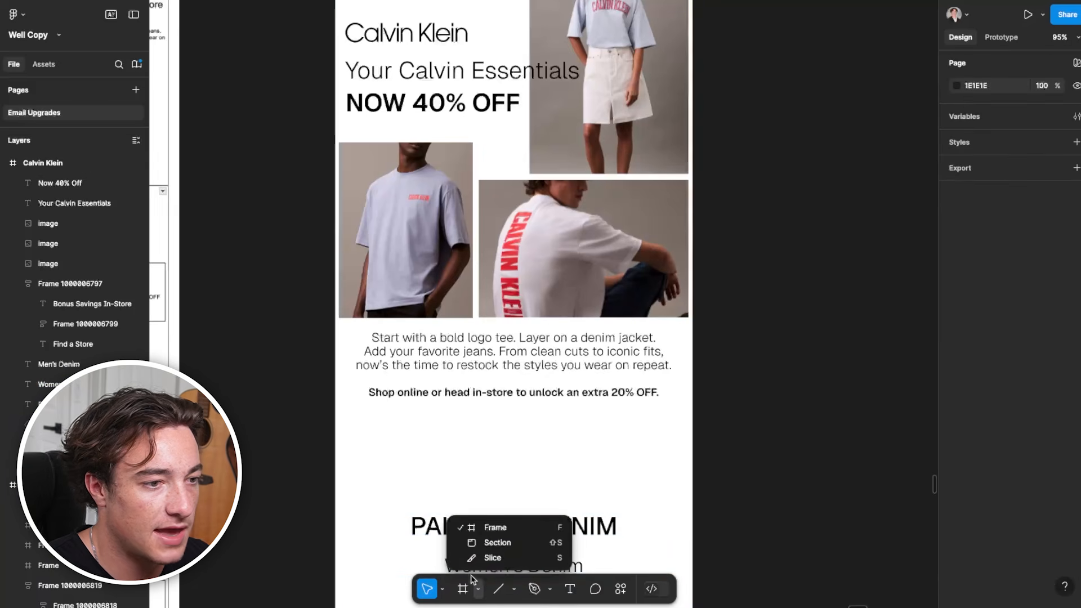
pyautogui.click(513, 589)
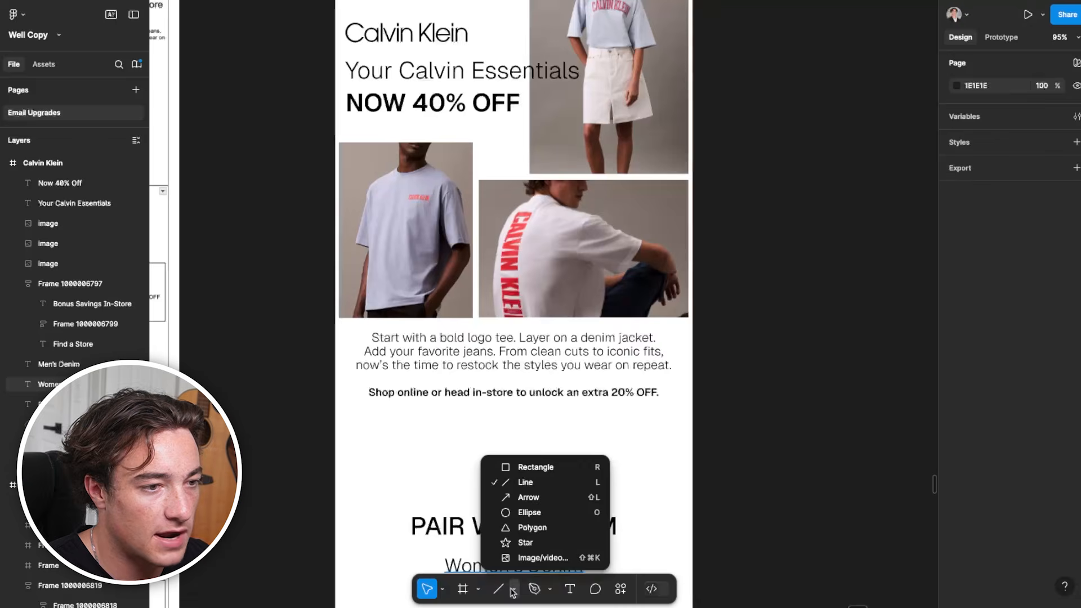
pyautogui.click(530, 467)
pyautogui.moveTo(371, 422)
pyautogui.mouseDown()
pyautogui.moveTo(498, 453)
pyautogui.moveTo(603, 444)
pyautogui.mouseUp()
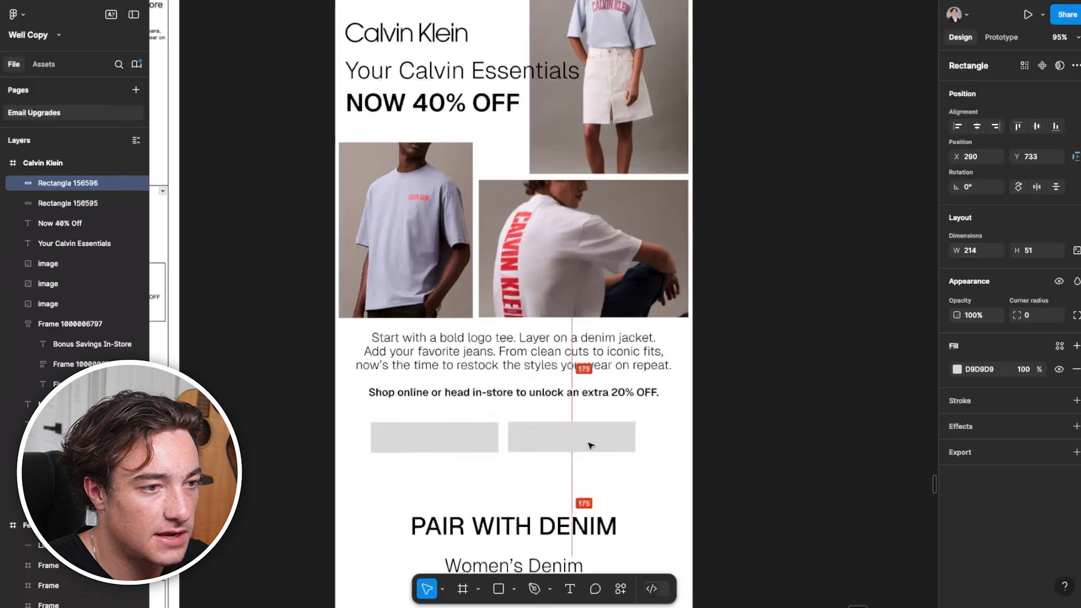
pyautogui.keyDown('shift'); pyautogui.click(434, 437); pyautogui.keyUp('shift')
# Combine the two button rectangles into one horizontal auto layout frame
pyautogui.rightClick(568, 439)
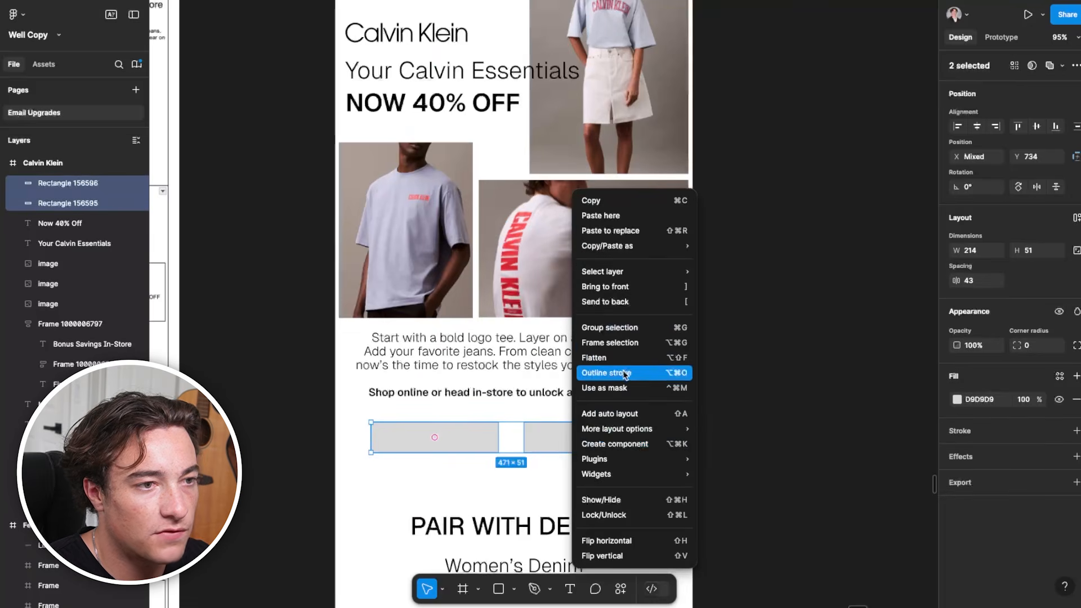
pyautogui.click(625, 343)
pyautogui.hotkey('shift', 'a')
pyautogui.click(523, 444)
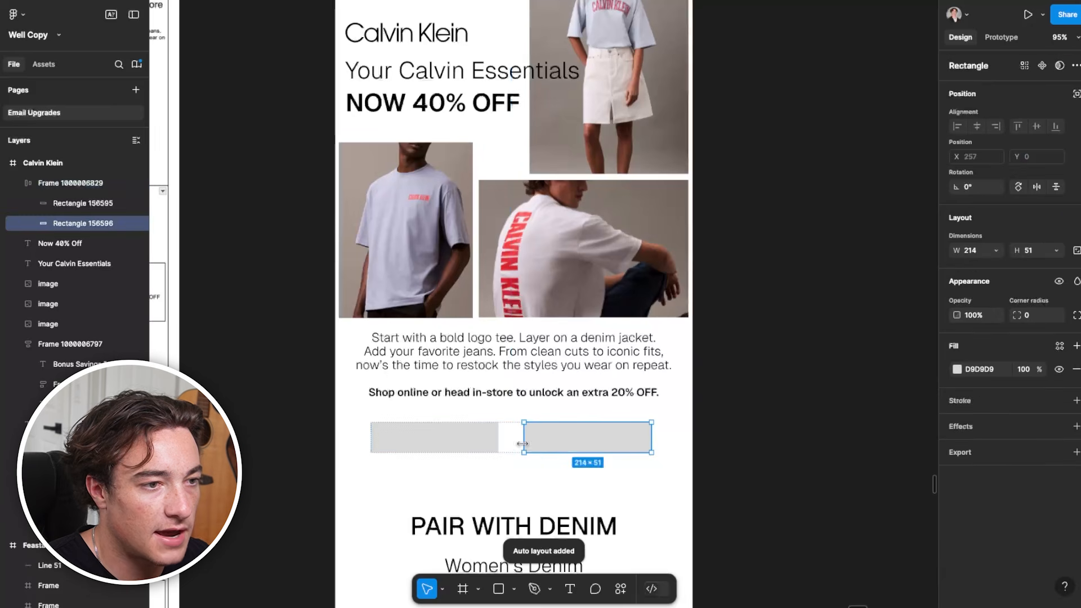
pyautogui.click(720, 441)
pyautogui.click(459, 439)
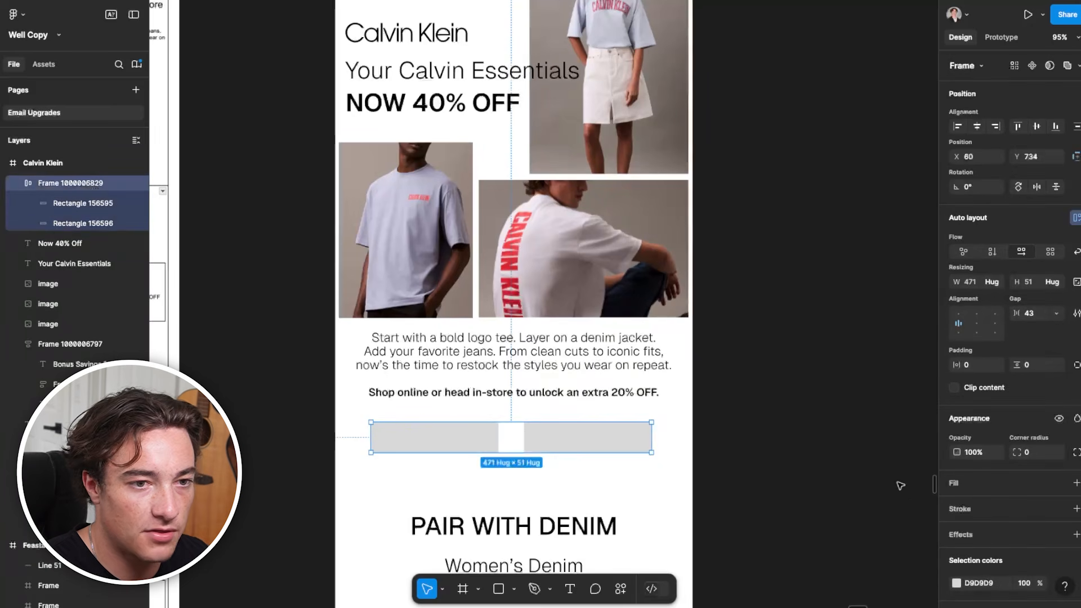
# Fill the two buttons with 000000 and finish them as a "Shop Mens 40% OFF" and "Shop Womens 40% OFF" pair
pyautogui.click(956, 582)
pyautogui.write('000000')
pyautogui.press('Return')
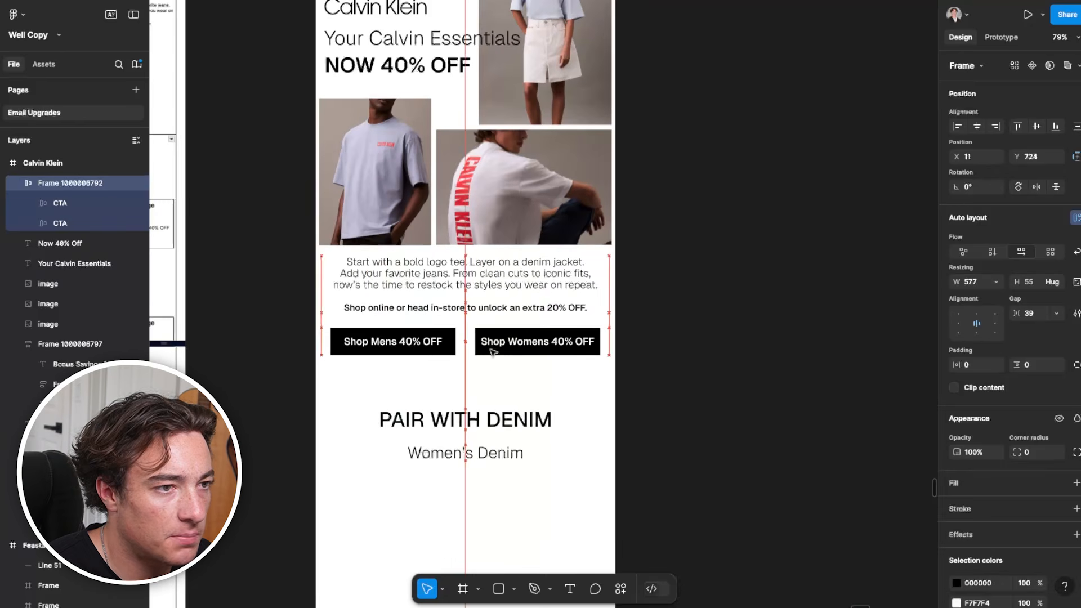
pyautogui.click(641, 381)
# Compare the wireframe's denim product sections with the Calvin Klein frame, and check the Upgrading Emails document in Google Docs
pyautogui.scroll(-3, 495, 388)
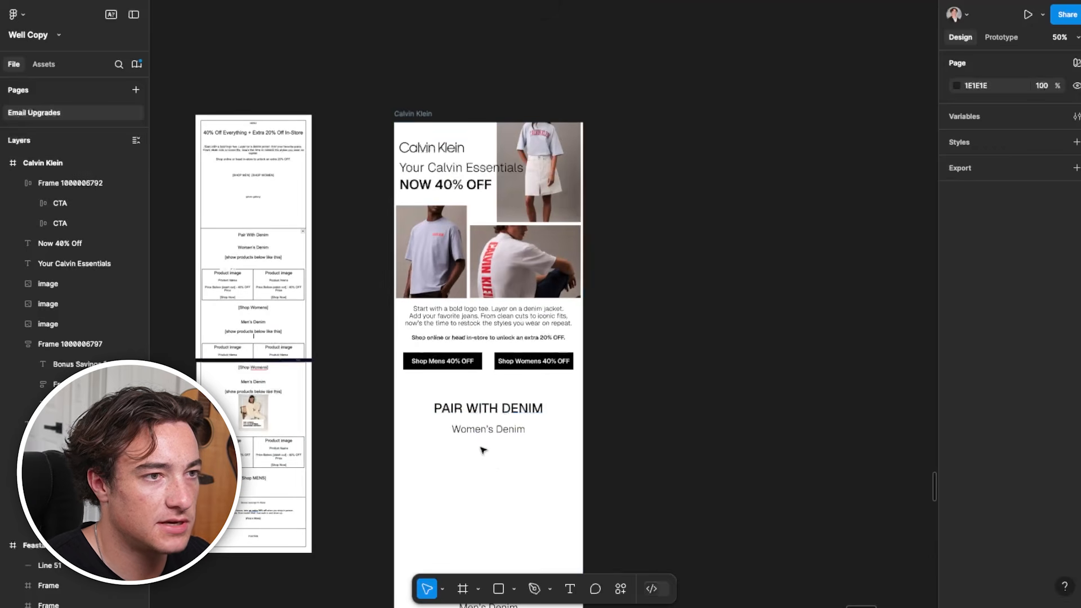
pyautogui.scroll(1, 481, 439)
pyautogui.scroll(2, 483, 388)
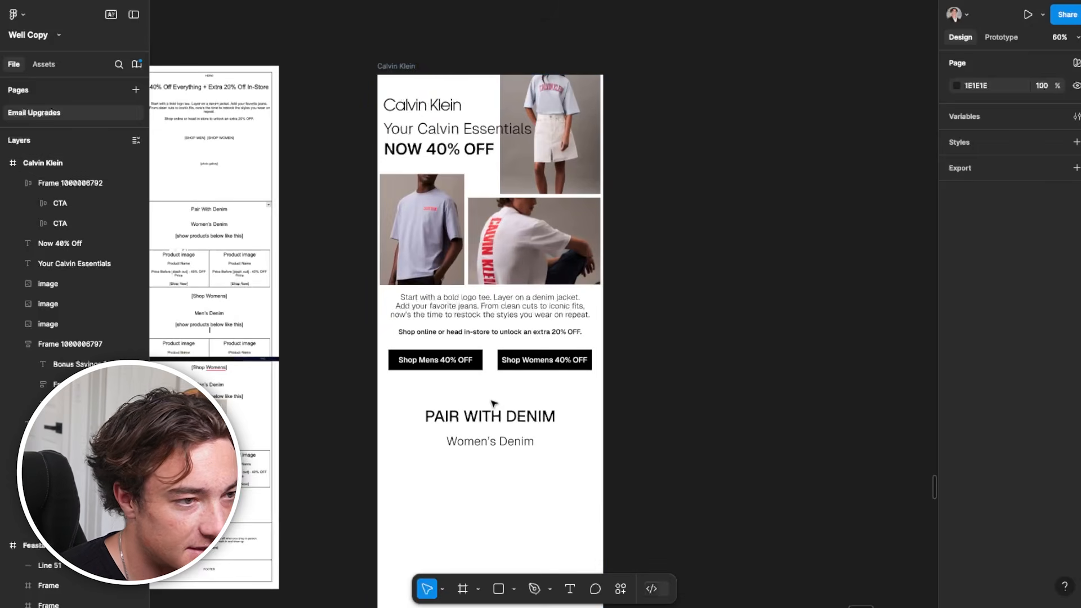
pyautogui.scroll(-2, 557, 388)
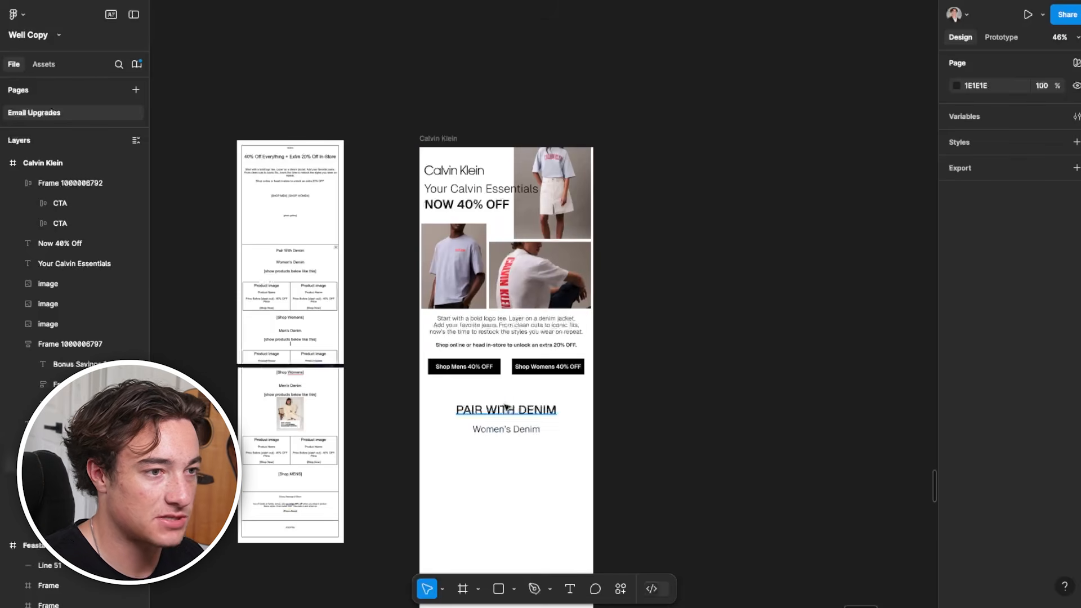
pyautogui.scroll(2, 500, 373)
pyautogui.moveTo(265, 215); pyautogui.dragTo(363, 346)
pyautogui.moveTo(397, 474); pyautogui.dragTo(362, 333)
pyautogui.moveTo(572, 487); pyautogui.dragTo(528, 392)
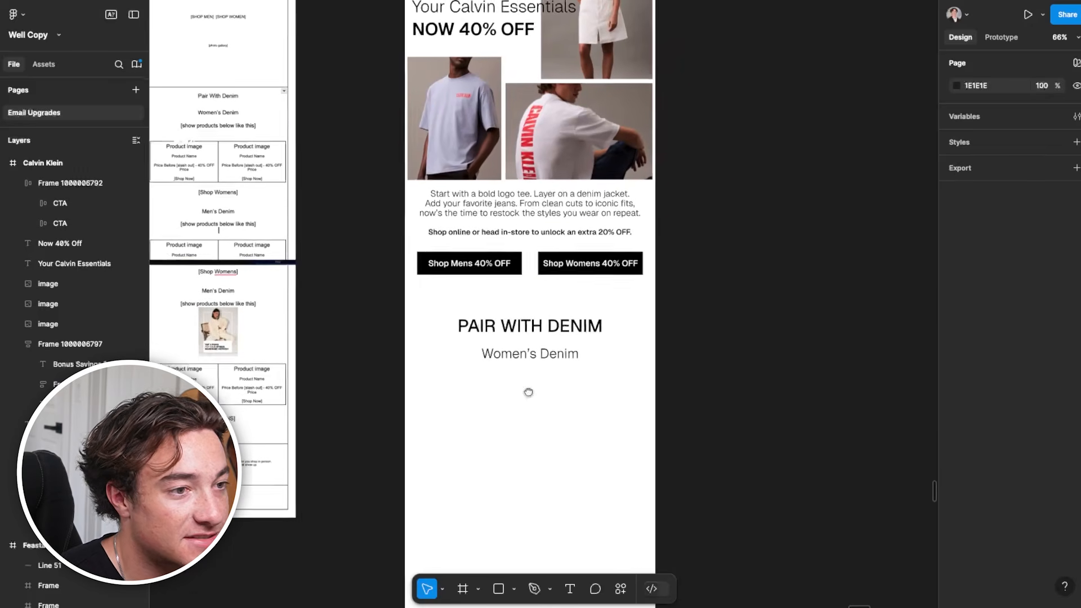
pyautogui.moveTo(254, 408); pyautogui.dragTo(641, 381)
pyautogui.scroll(2, 642, 381)
pyautogui.moveTo(775, 329); pyautogui.dragTo(522, 239)
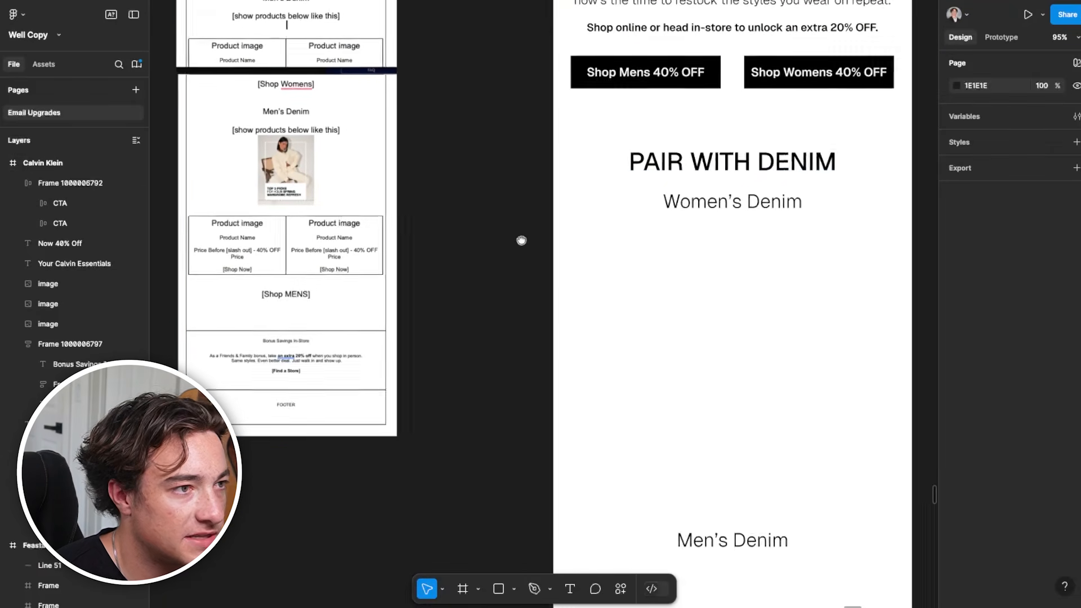
pyautogui.scroll(4, 315, 188)
pyautogui.scroll(-5, 274, 224)
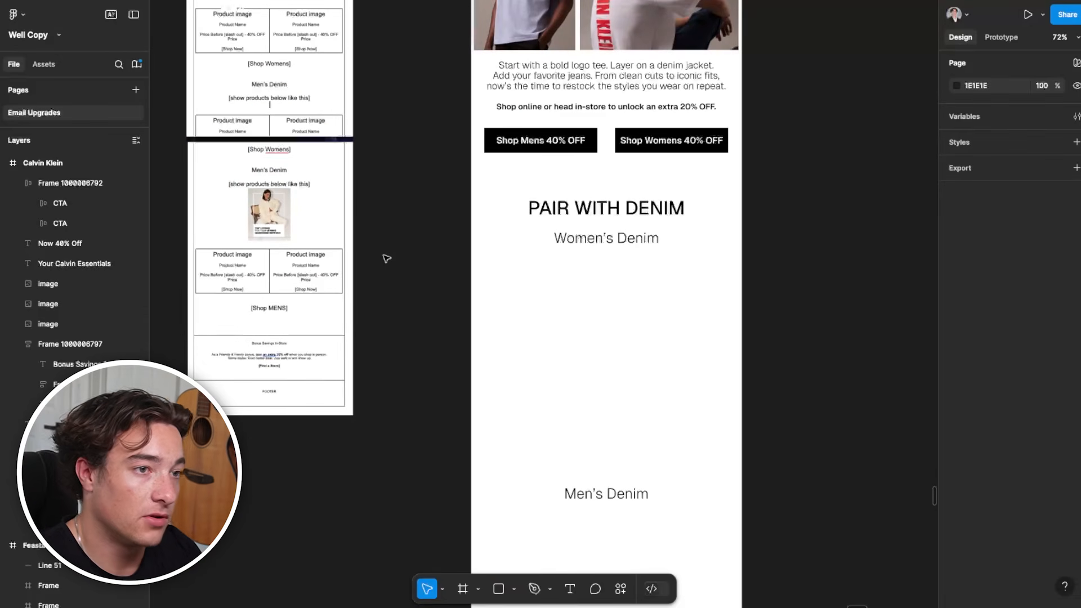
pyautogui.press('super+Tab')
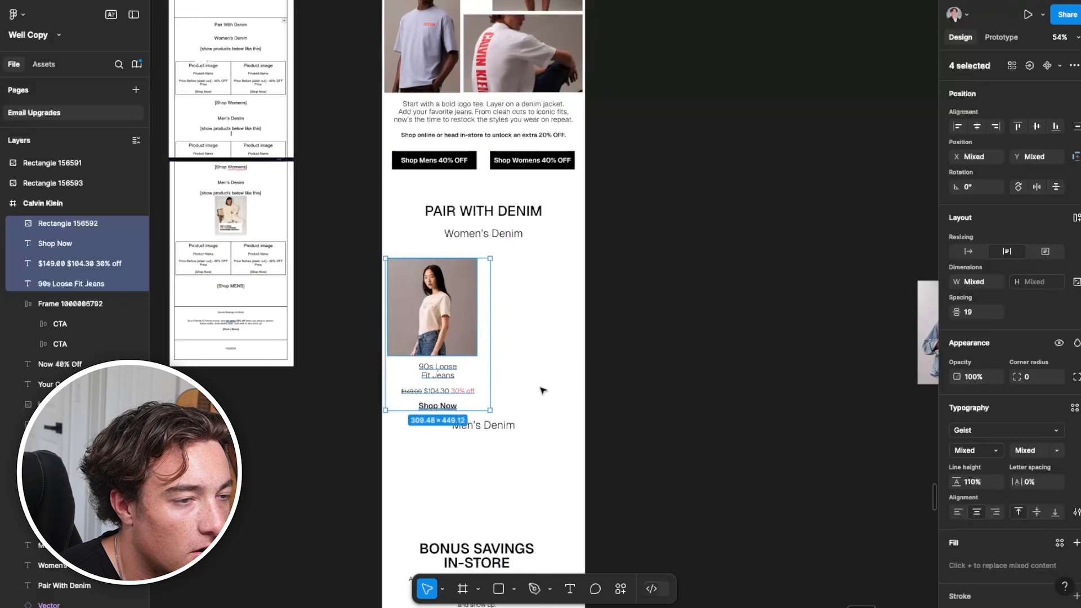
# Back in Figma, place the 90s Loose Fit Jeans photo, name, price and Shop Now text under Women's Denim on the left
pyautogui.moveTo(543, 389); pyautogui.dragTo(526, 359)
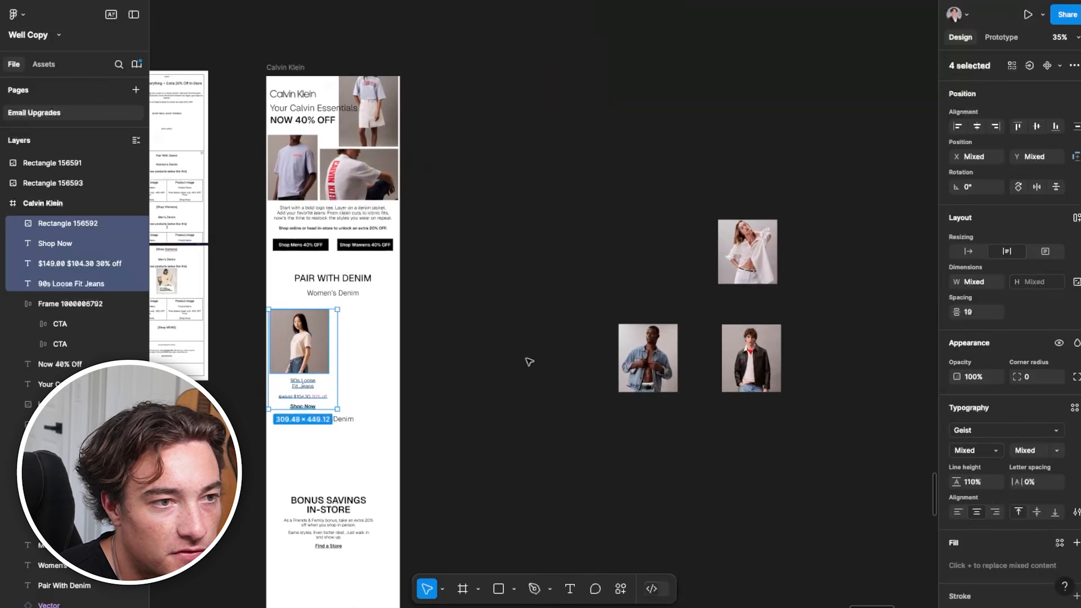
pyautogui.scroll(3, 280, 398)
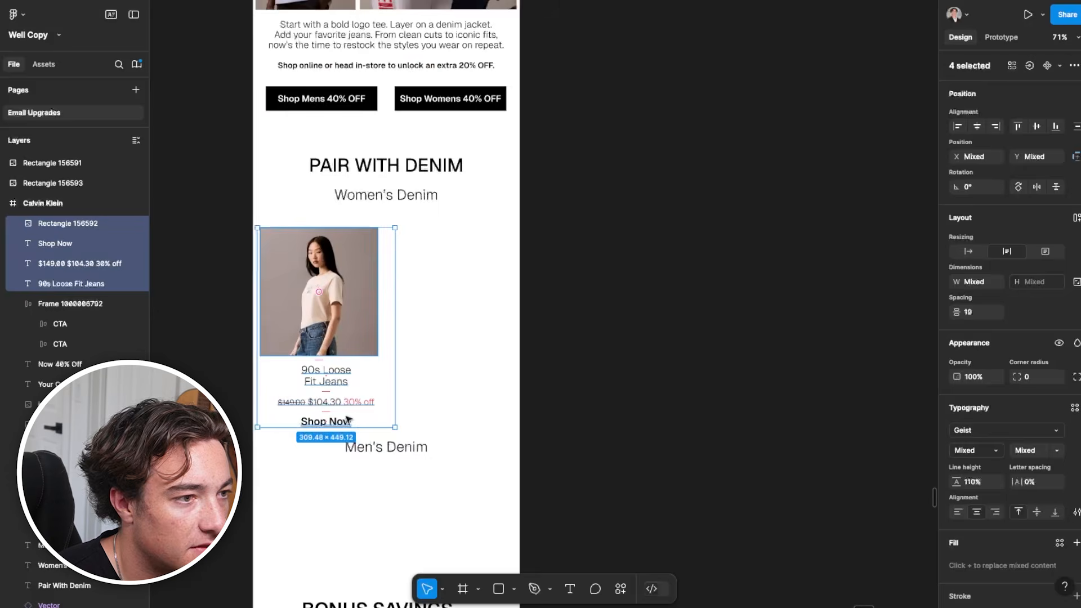
pyautogui.click(576, 472)
# Check the type settings of the struck-through price, the sale price and the underlined Shop Now text under 90s Loose Fit Jeans
pyautogui.click(360, 408)
pyautogui.scroll(2, 360, 408)
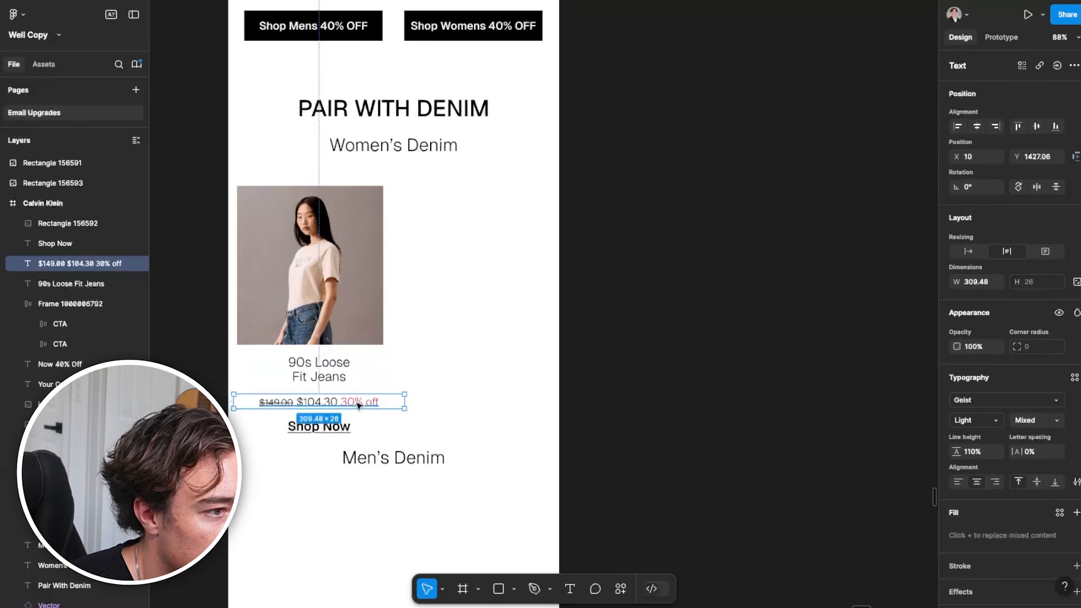
pyautogui.doubleClick(356, 403)
pyautogui.click(314, 402)
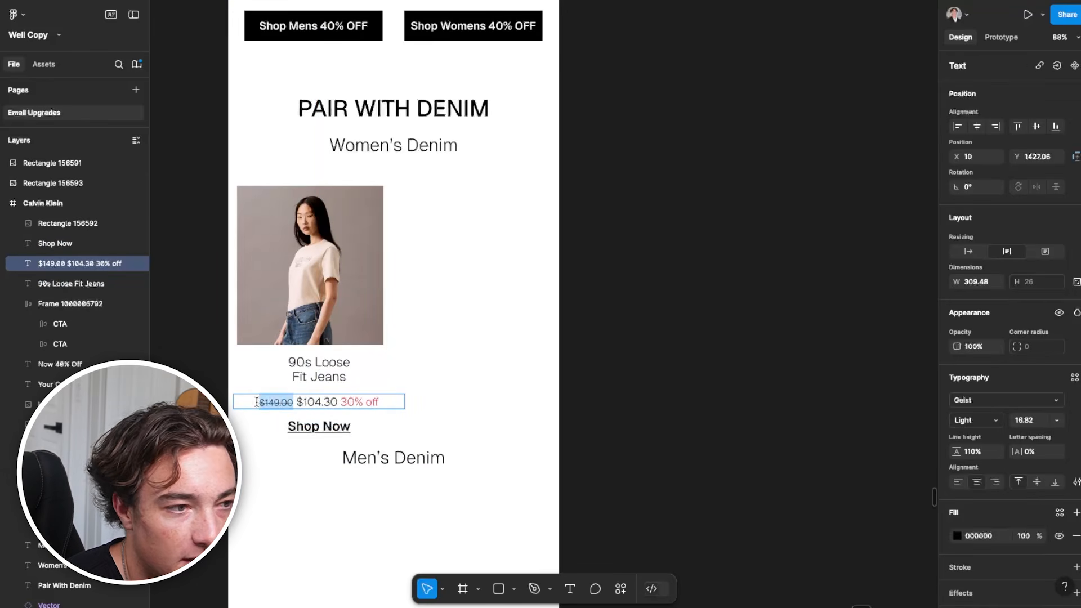
pyautogui.scroll(-2, 1060, 466)
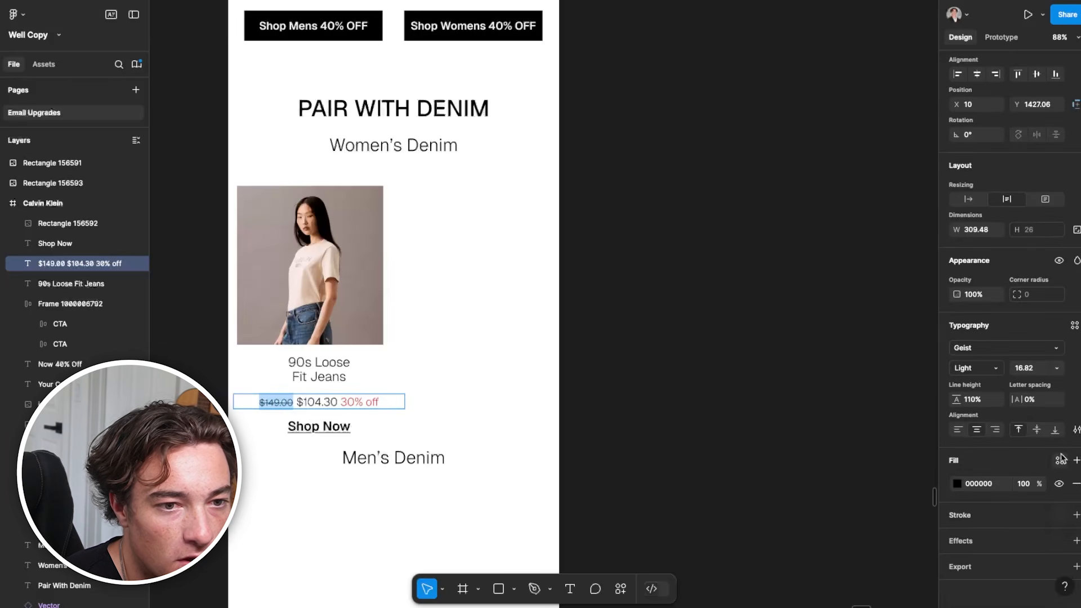
pyautogui.click(1075, 431)
pyautogui.moveTo(304, 401); pyautogui.dragTo(322, 397)
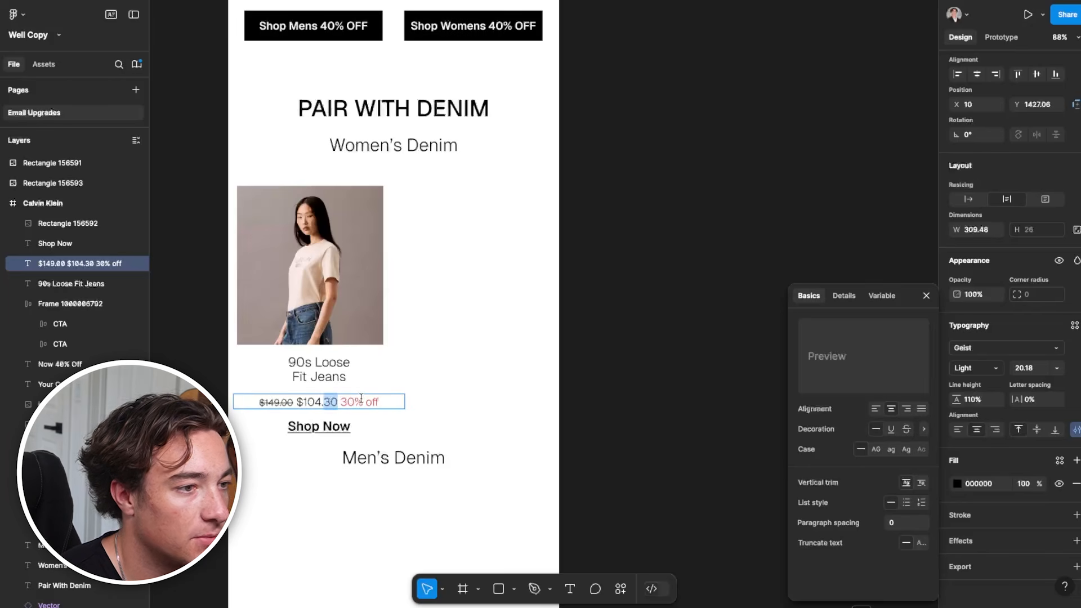
pyautogui.doubleClick(304, 427)
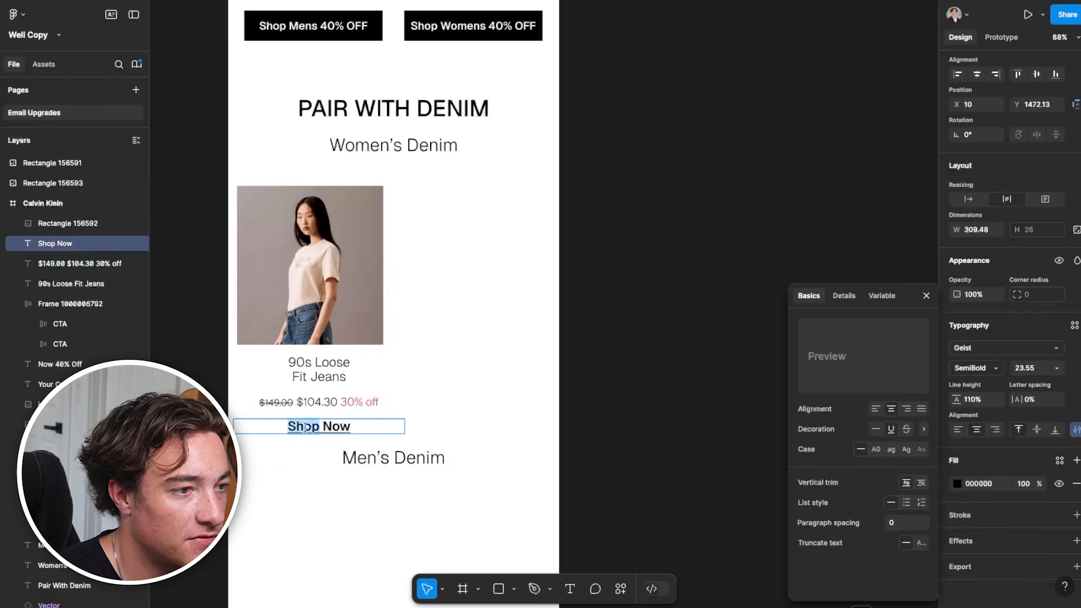
pyautogui.click(668, 387)
# Compare the wireframe's Men's Denim reference image and product grid with the 90s Loose Fit Jeans photo in the Calvin Klein frame
pyautogui.scroll(-3, 653, 422)
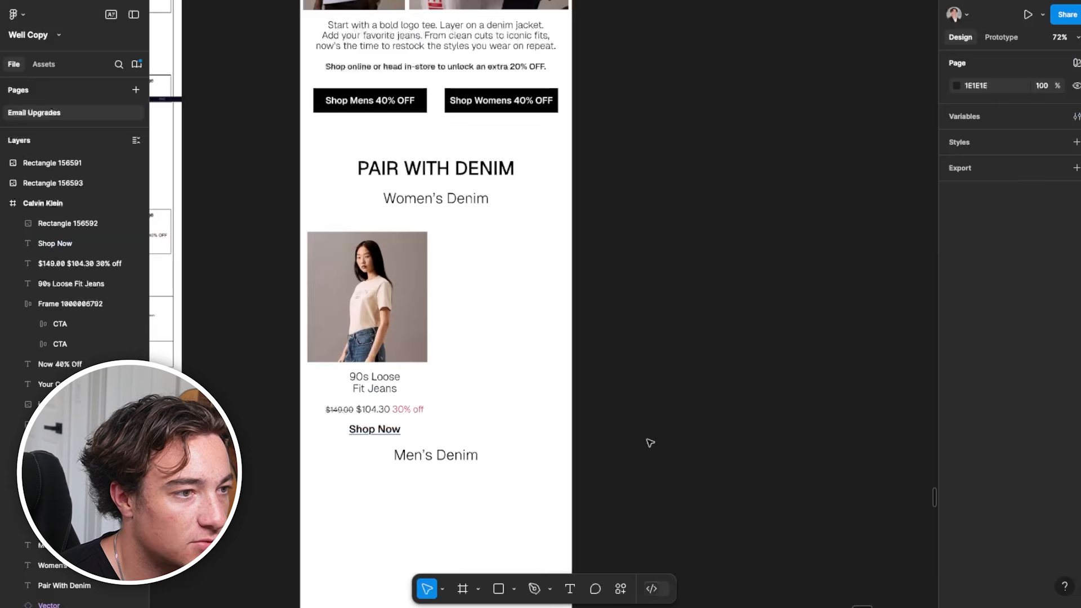
pyautogui.click(389, 389)
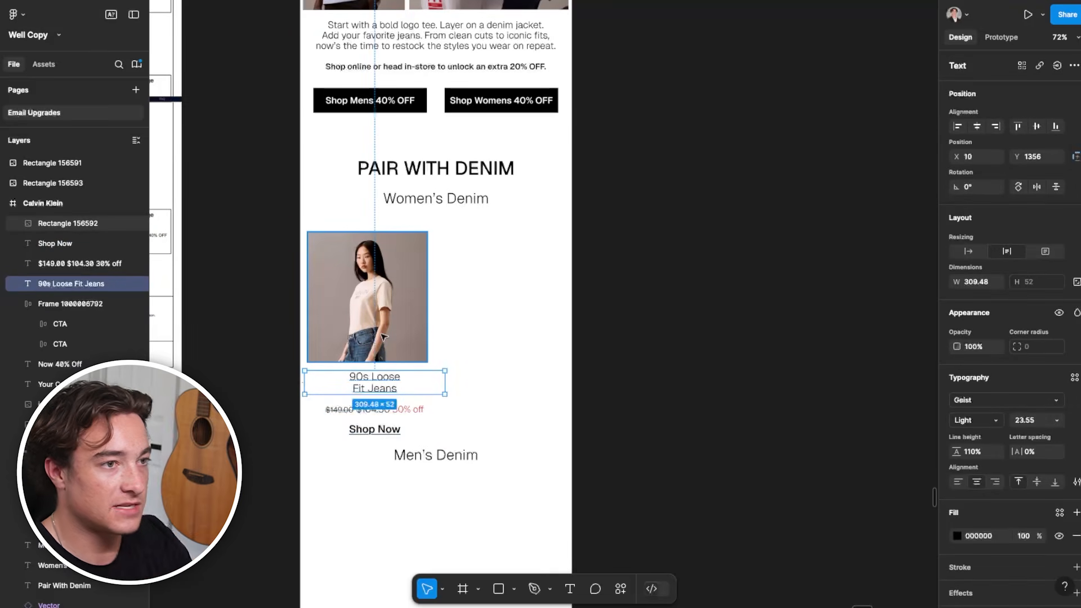
pyautogui.scroll(-3, 389, 298)
pyautogui.hscroll(-4, 417, 372)
pyautogui.scroll(3, 417, 371)
pyautogui.scroll(8, 432, 436)
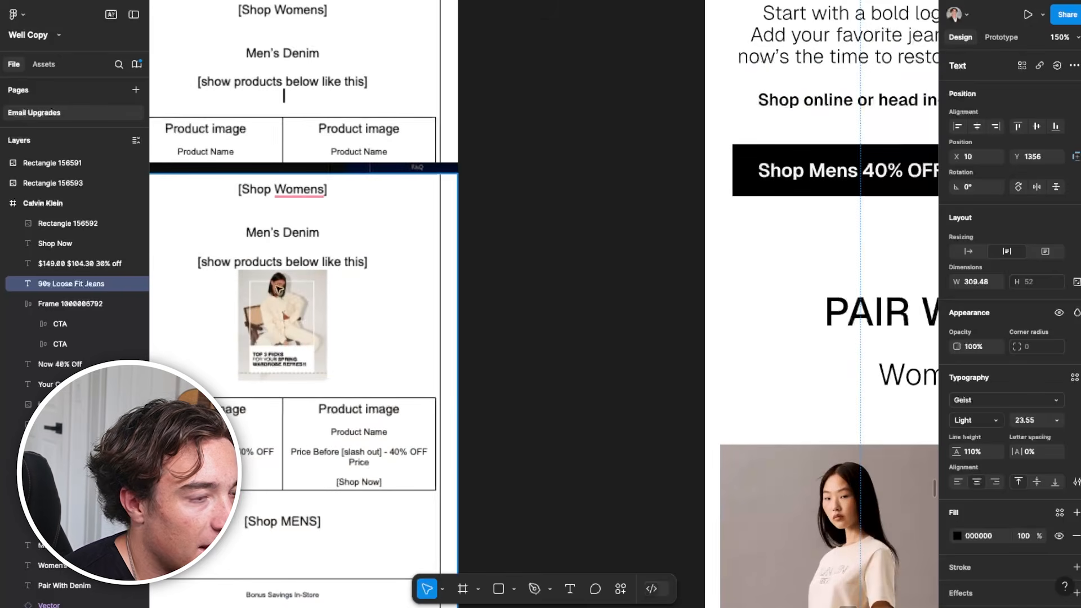
pyautogui.scroll(-1, 274, 347)
pyautogui.moveTo(498, 412); pyautogui.dragTo(519, 327)
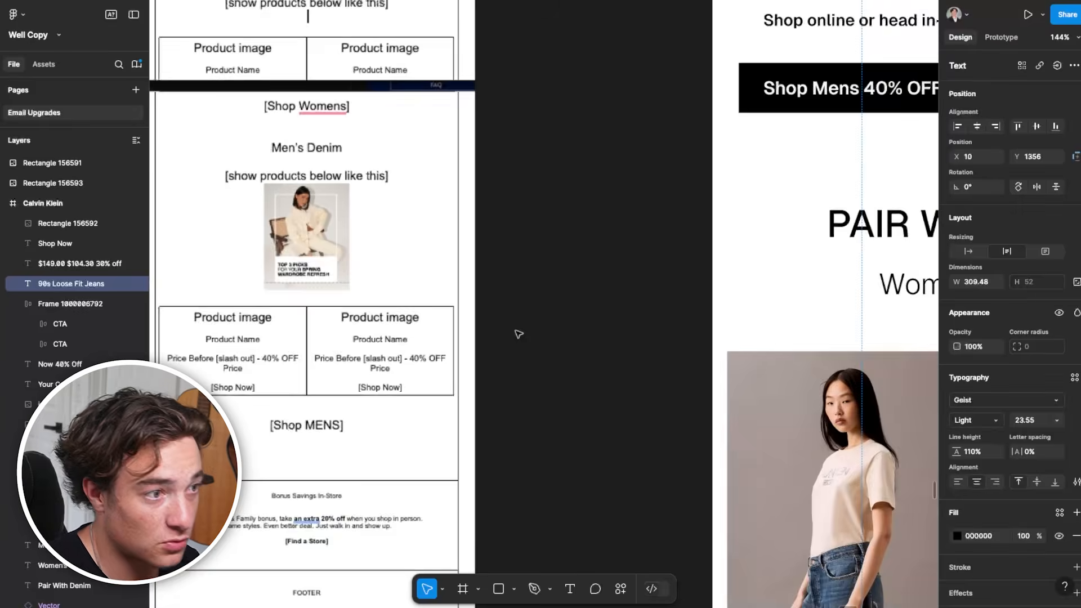
pyautogui.scroll(-2, 518, 333)
pyautogui.moveTo(614, 440); pyautogui.dragTo(403, 239)
pyautogui.scroll(-2, 403, 240)
pyautogui.click(586, 332)
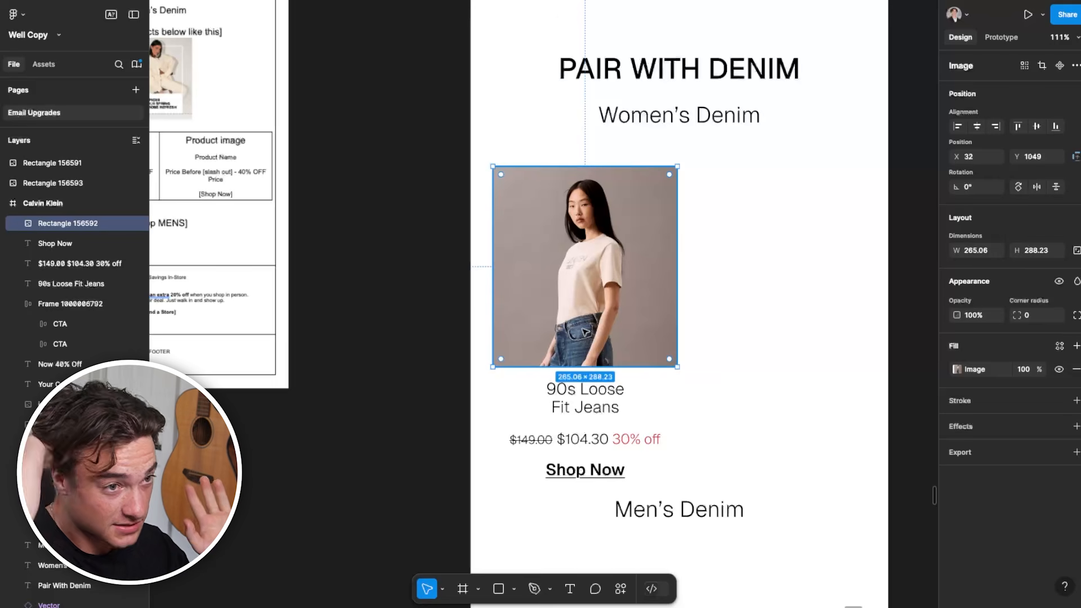
pyautogui.hscroll(-3, 394, 252)
pyautogui.scroll(5, 309, 198)
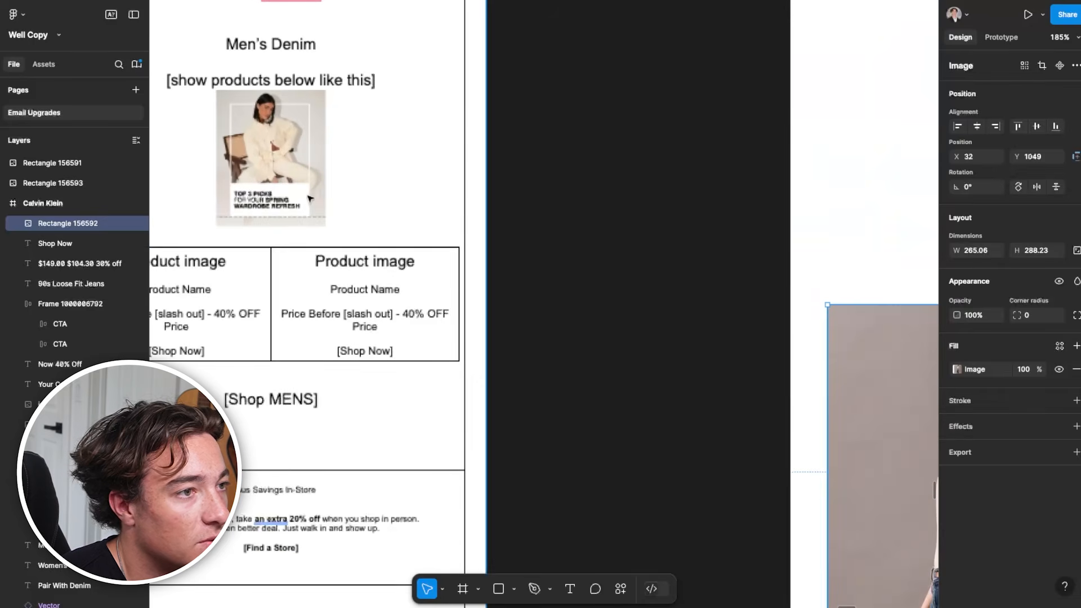
pyautogui.hscroll(5, 709, 292)
pyautogui.scroll(-2, 709, 292)
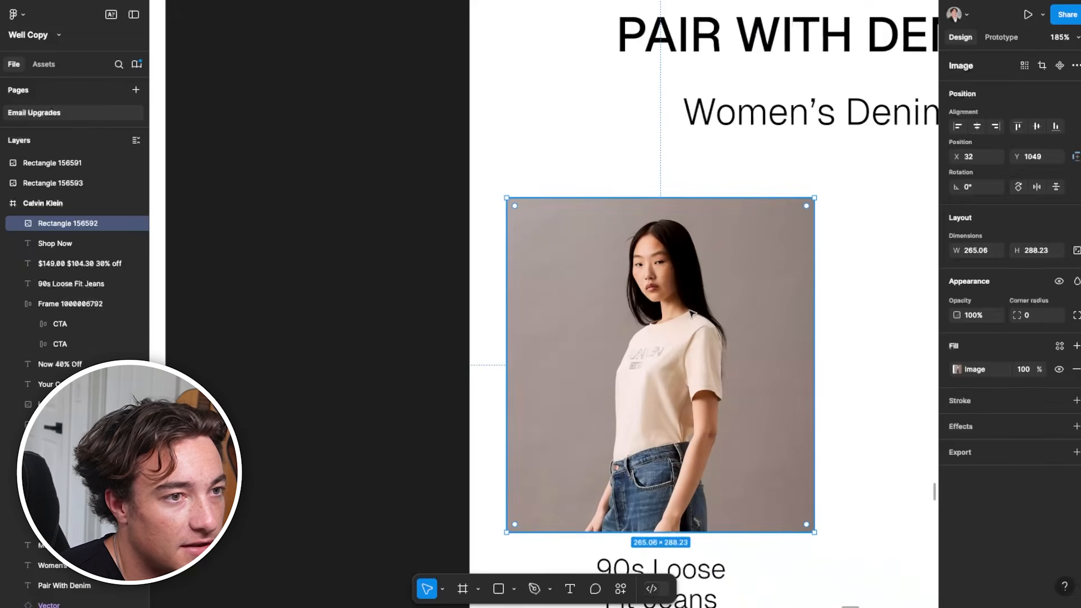
pyautogui.scroll(-3, 641, 293)
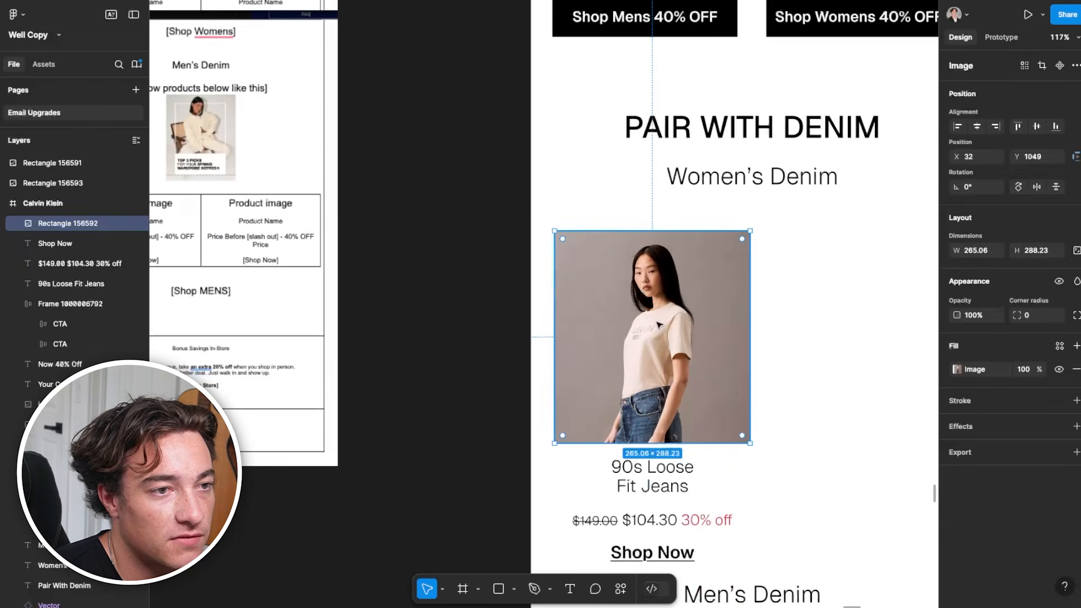
# Duplicate the 90s Loose Fit Jeans photo beside the original and remove the original's background with Icons8 Background Remover
pyautogui.rightClick(659, 326)
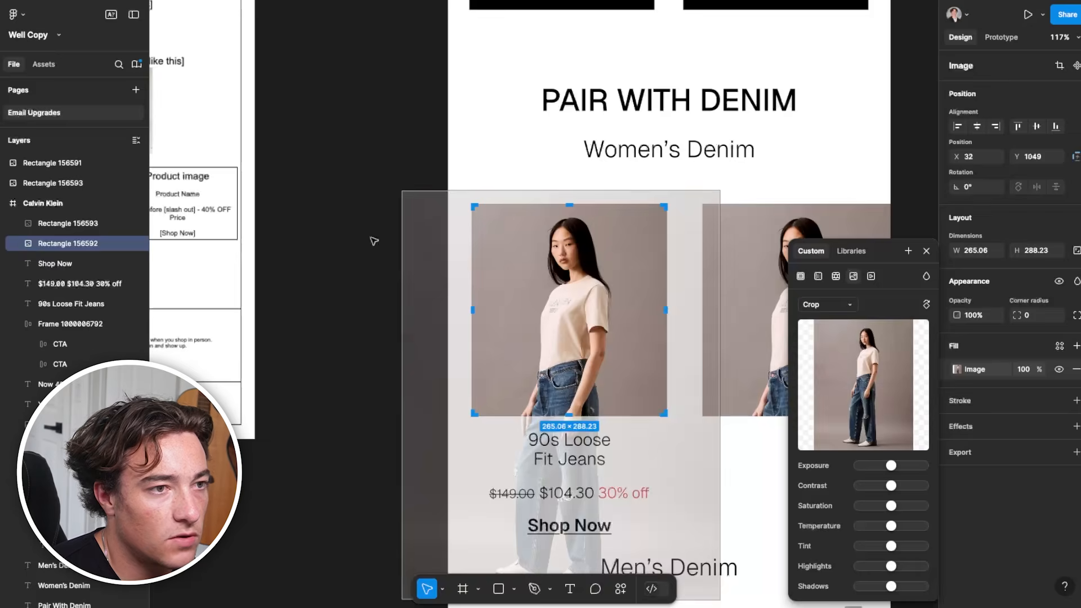
pyautogui.click(366, 228)
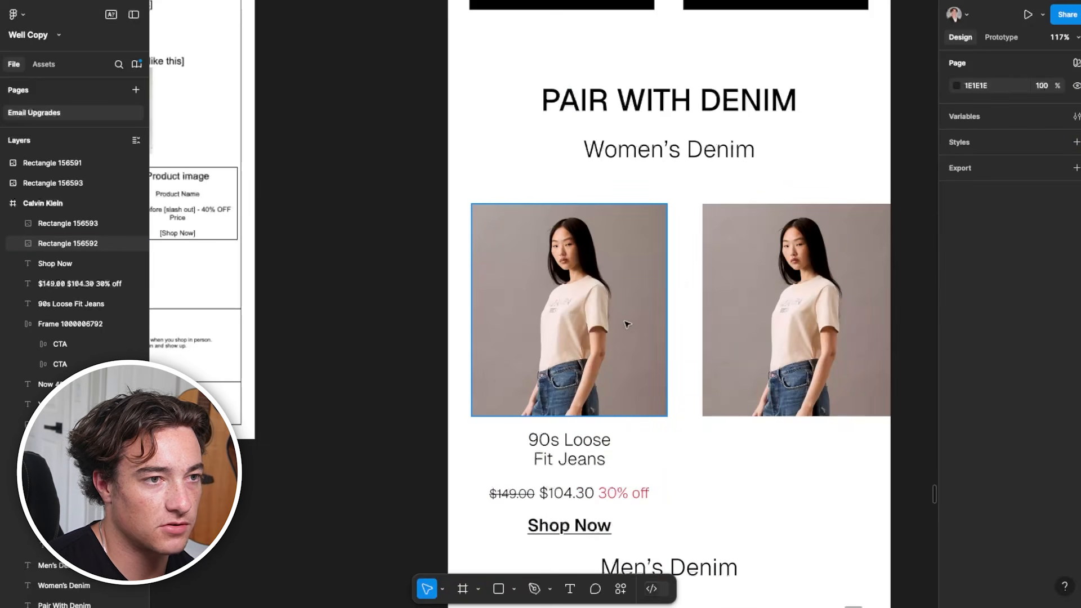
pyautogui.click(16, 14)
pyautogui.moveTo(42, 181)
pyautogui.moveTo(176, 200)
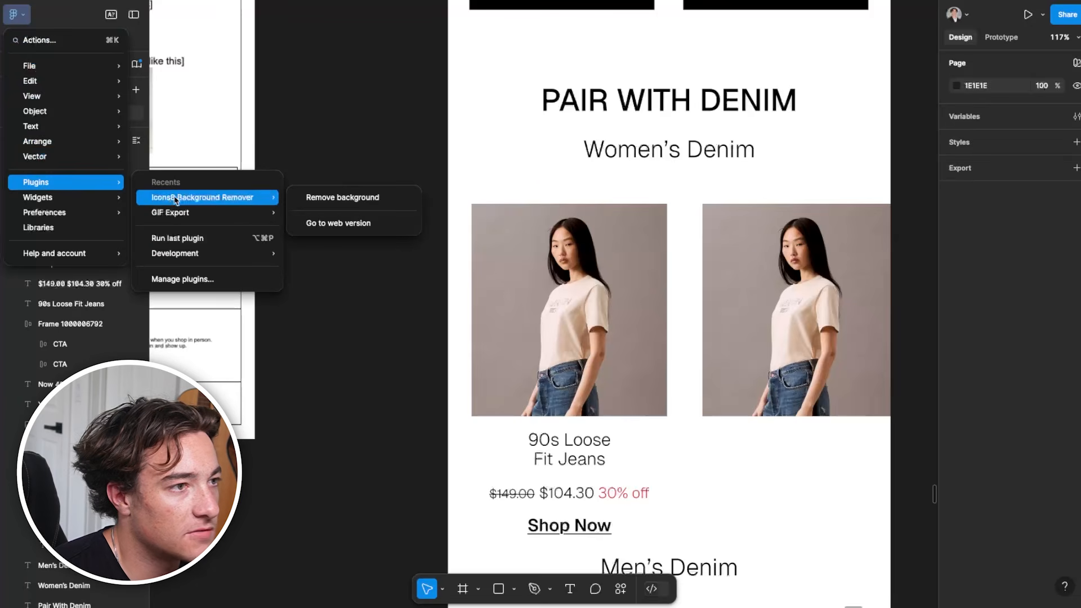
pyautogui.click(329, 202)
pyautogui.click(529, 288)
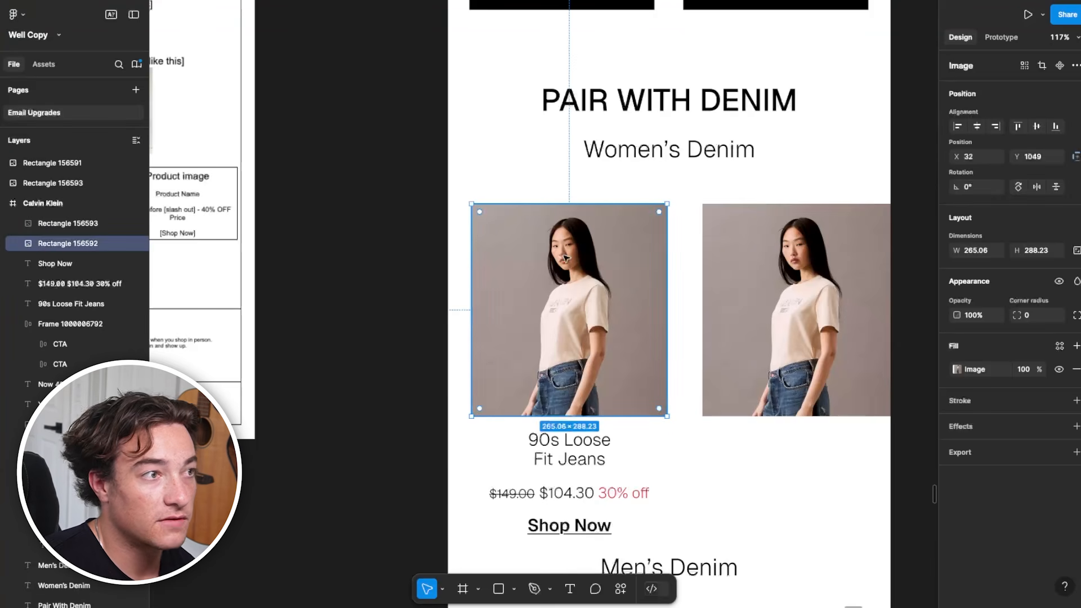
pyautogui.click(14, 14)
pyautogui.moveTo(62, 182)
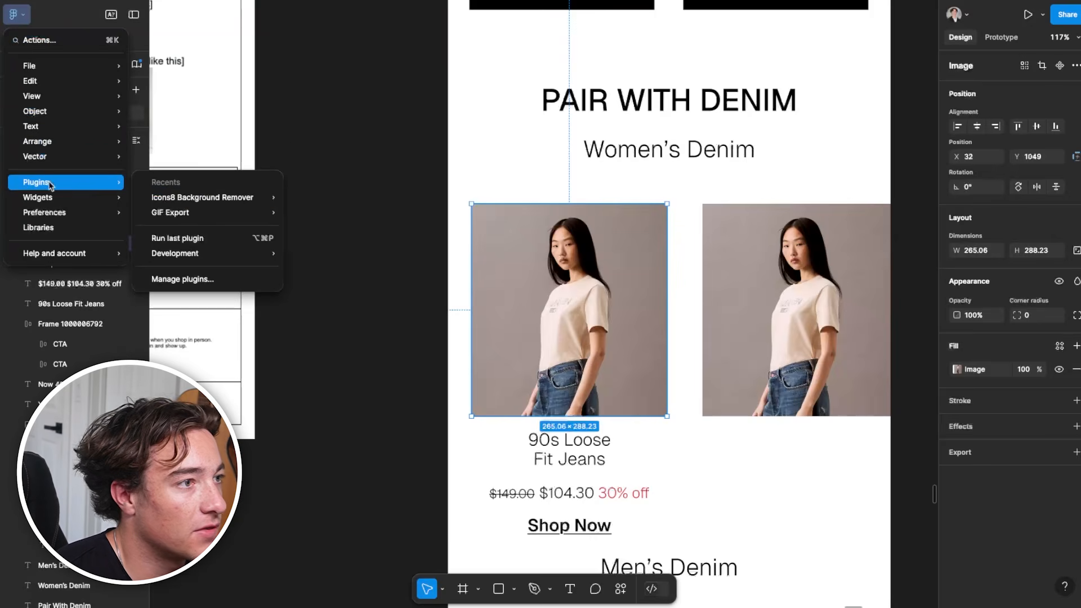
pyautogui.moveTo(208, 198)
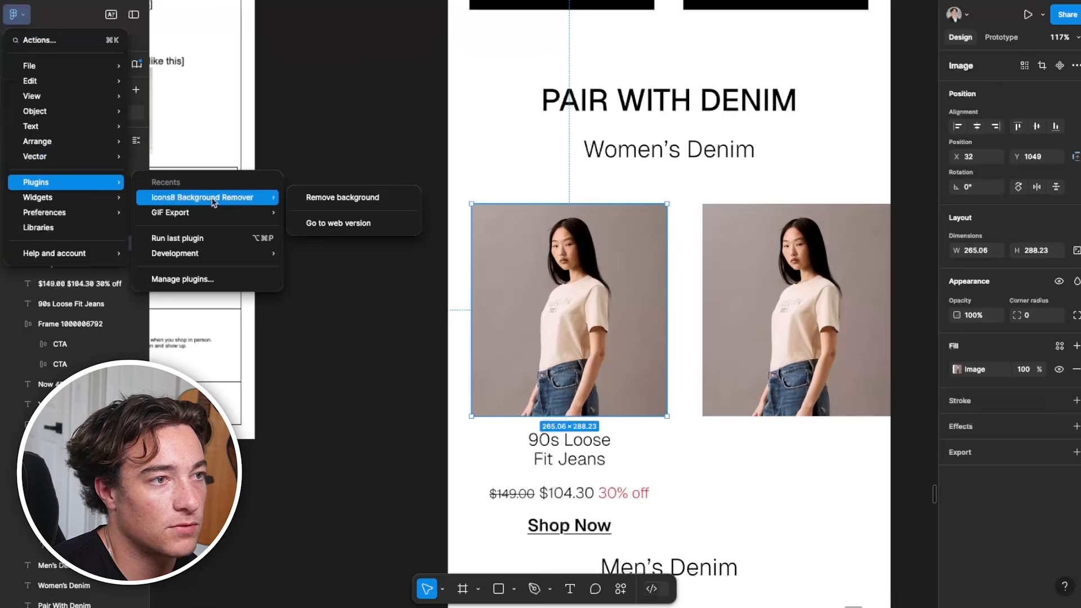
pyautogui.click(338, 198)
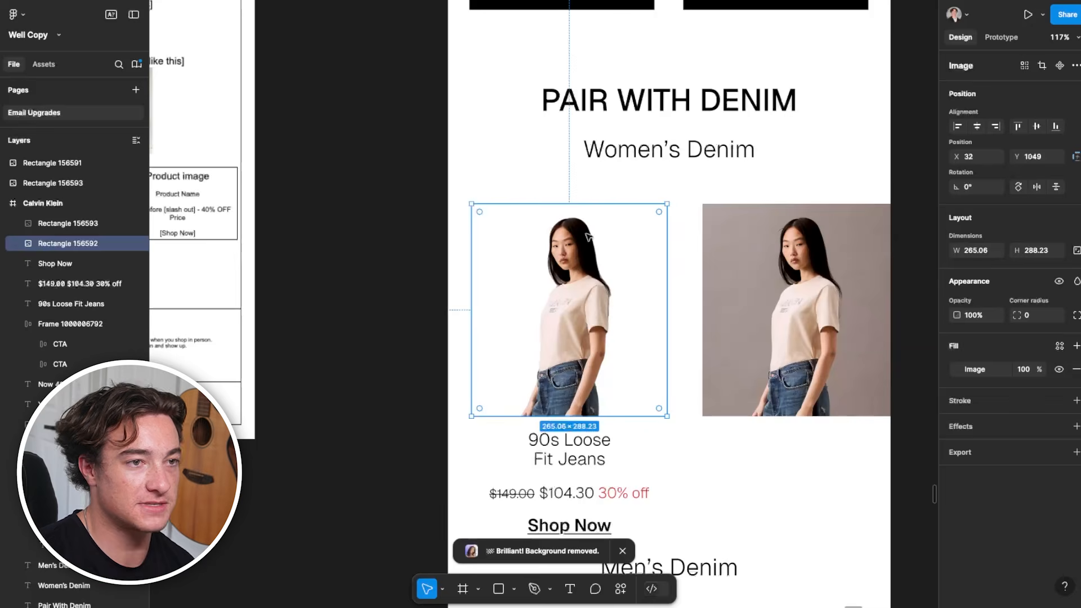
# Place the duplicate photo with its background exactly behind the cutout at X 32, Y 1049, at the back of the frame
pyautogui.scroll(3, 770, 259)
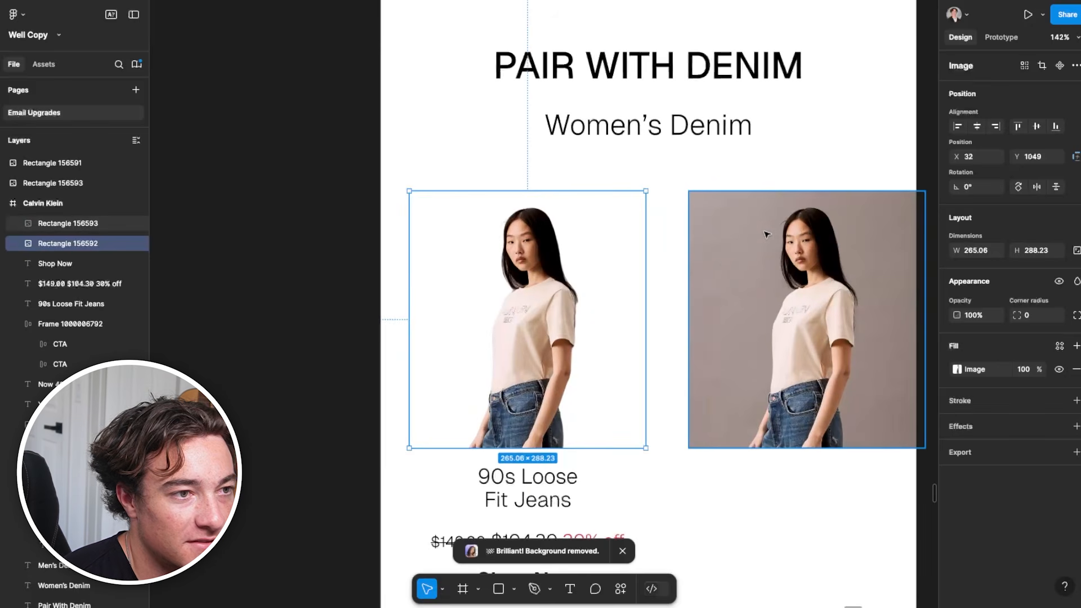
pyautogui.moveTo(761, 306); pyautogui.dragTo(747, 307)
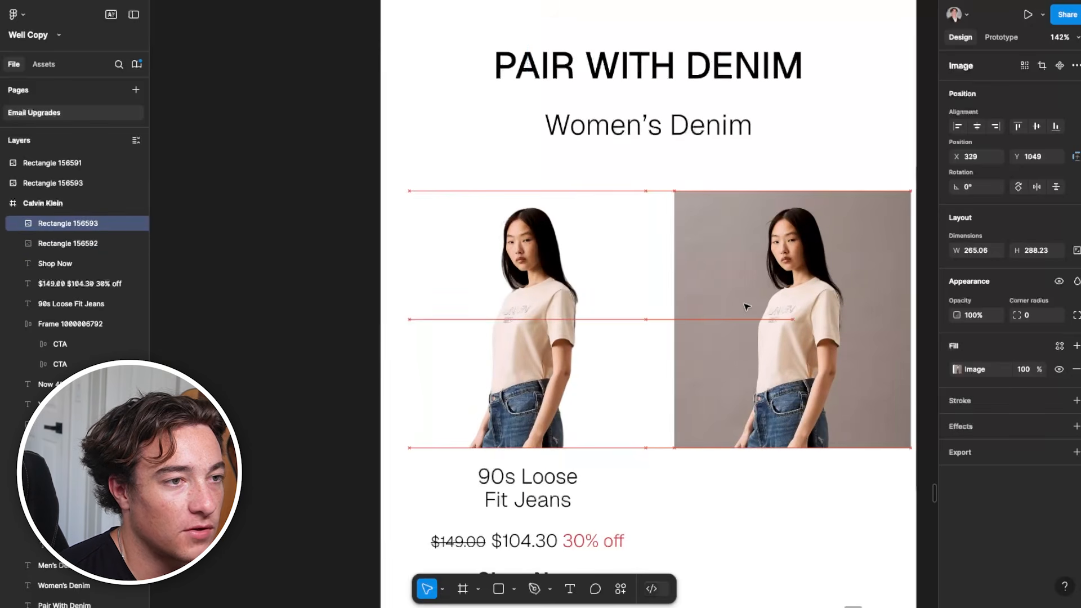
pyautogui.scroll(-2, 747, 306)
pyautogui.hscroll(-2, 752, 321)
pyautogui.hscroll(4, 666, 333)
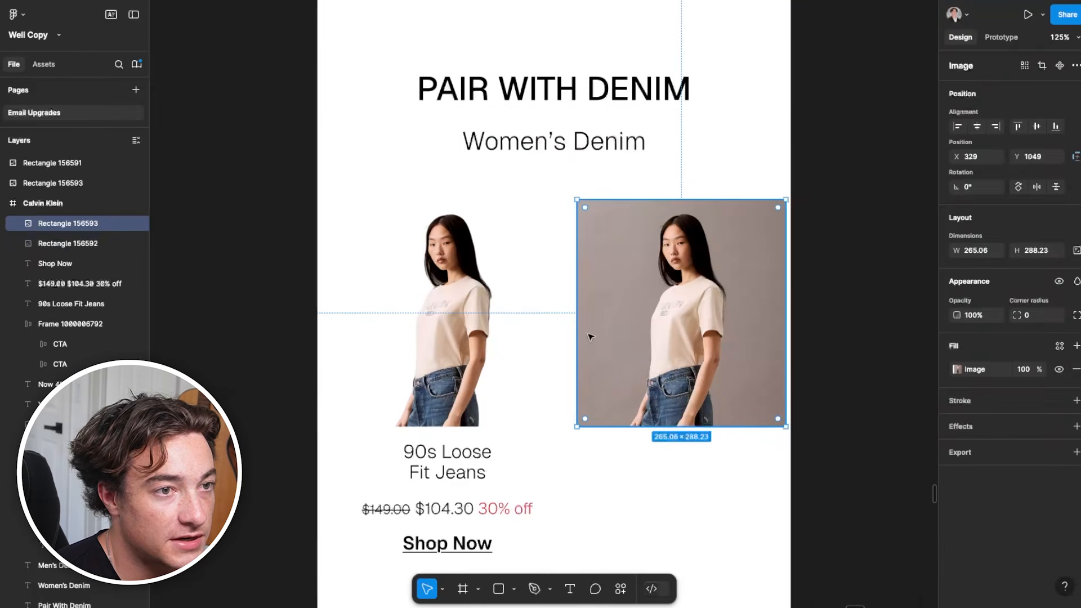
pyautogui.moveTo(616, 354); pyautogui.dragTo(505, 322)
pyautogui.scroll(-2, 467, 390)
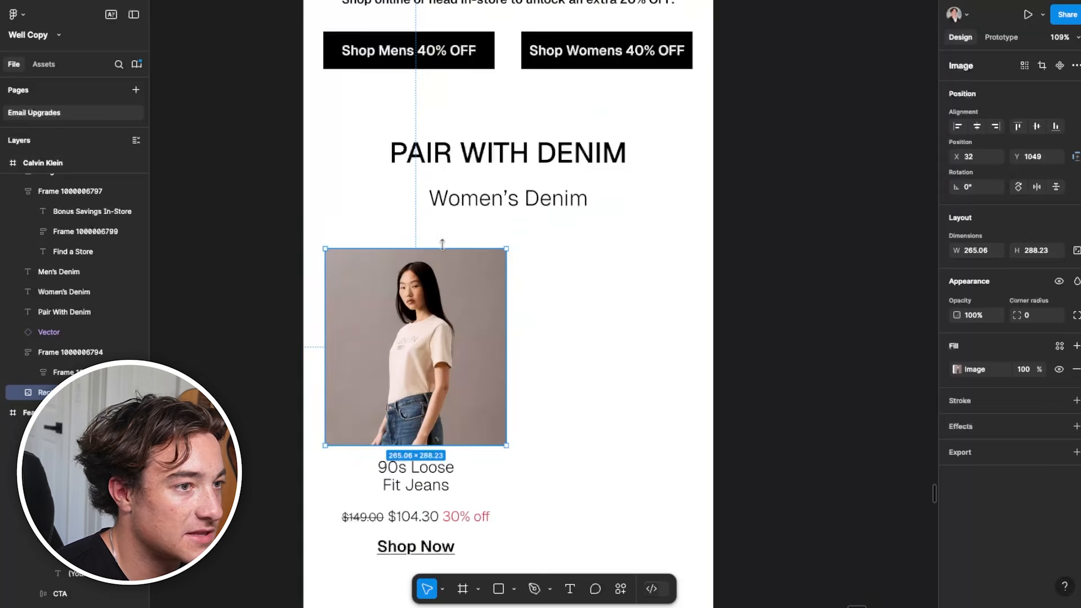
# Crop the rear photo down from its upper edge to 265 × 252 so the model's head extends above the backdrop
pyautogui.moveTo(462, 277)
pyautogui.mouseDown()
pyautogui.moveTo(482, 278)
pyautogui.moveTo(463, 275)
pyautogui.mouseUp()
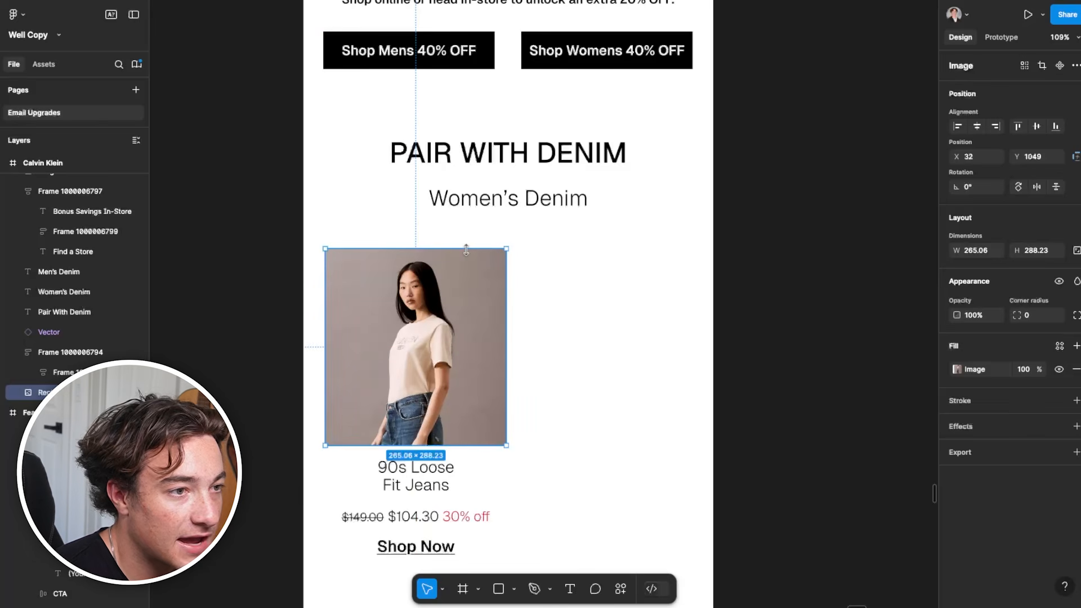
pyautogui.moveTo(466, 249); pyautogui.dragTo(466, 273)
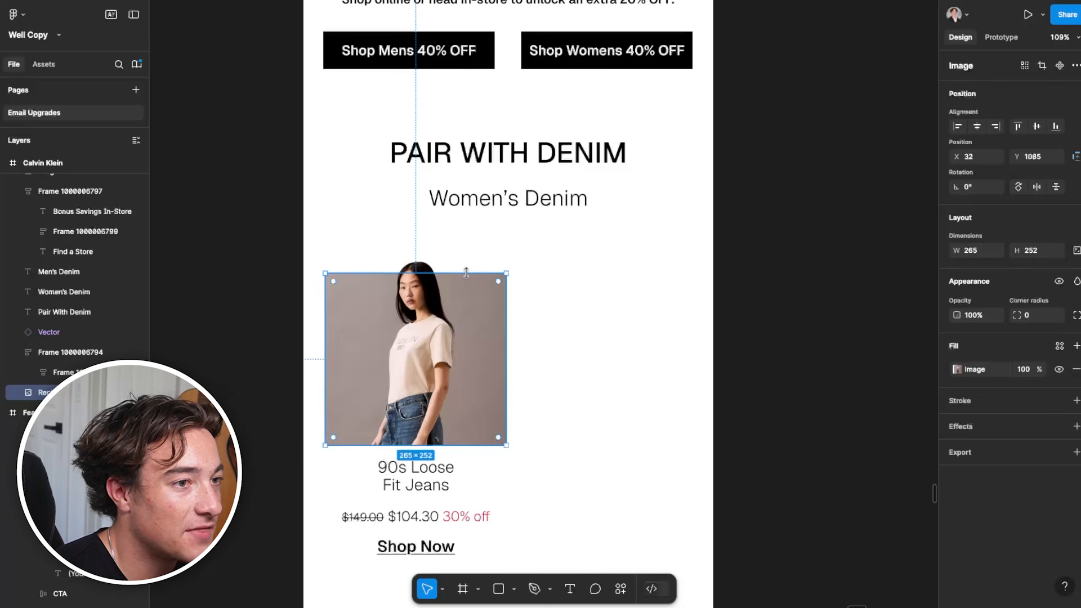
pyautogui.moveTo(478, 293); pyautogui.dragTo(505, 298)
pyautogui.hotkey('ctrl', 'z')
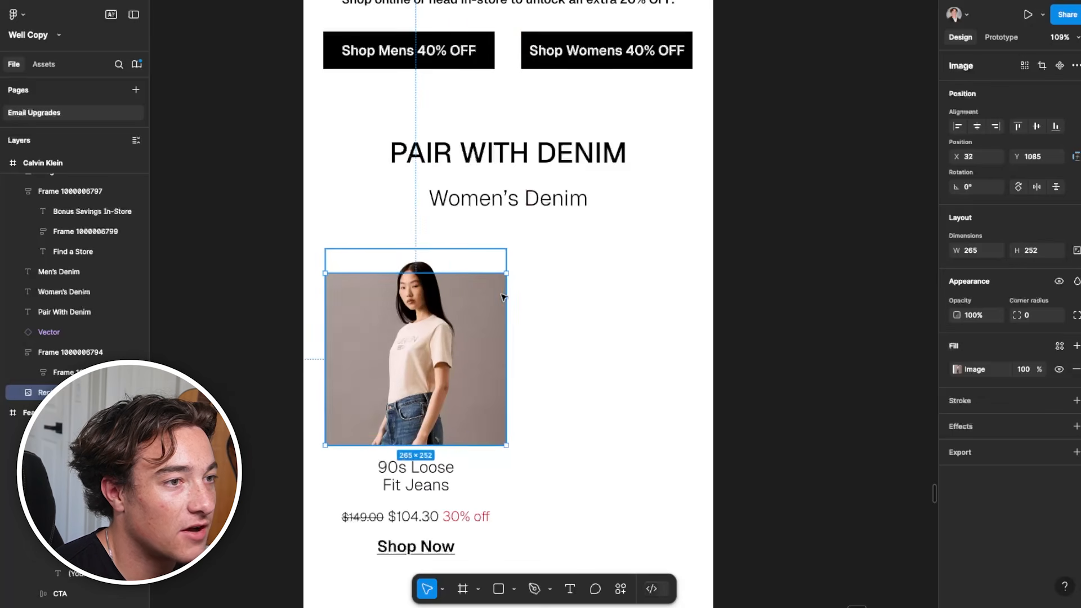
pyautogui.click(670, 319)
# Add an inside stroke in 000000 with weight 1 to the cropped rear photo
pyautogui.scroll(5, 437, 294)
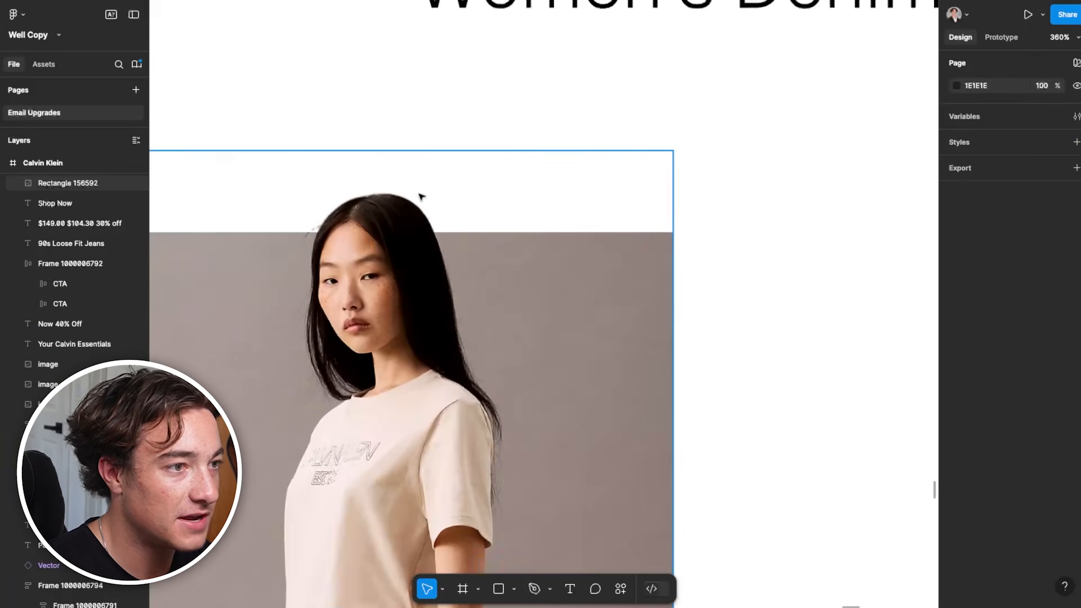
pyautogui.scroll(-3, 399, 220)
pyautogui.scroll(-3, 466, 360)
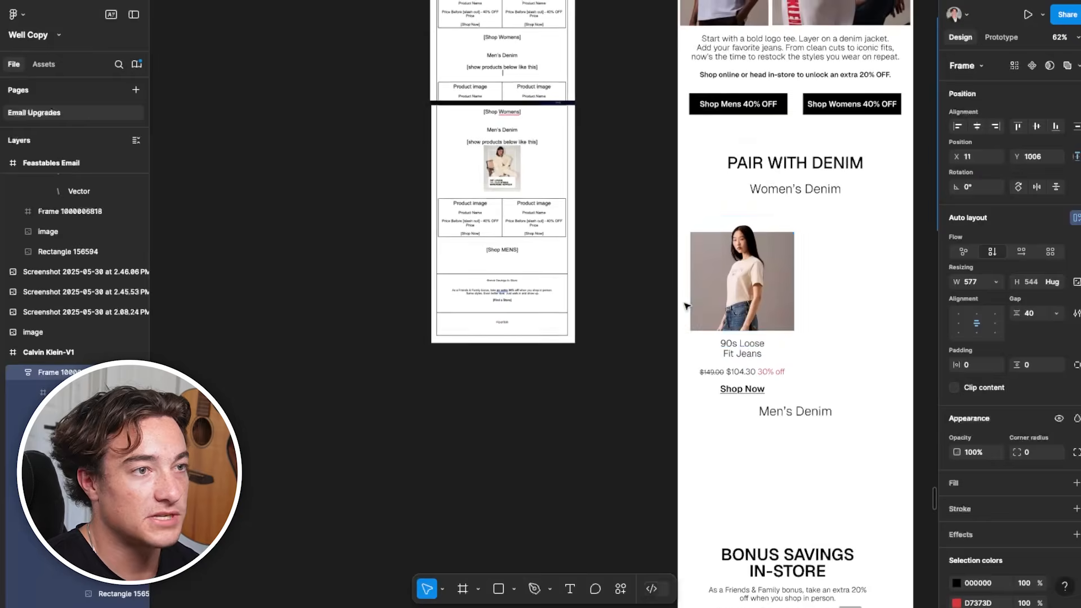
pyautogui.scroll(2, 563, 276)
pyautogui.scroll(3, 563, 276)
pyautogui.hscroll(5, 494, 225)
pyautogui.click(573, 221)
pyautogui.click(481, 219)
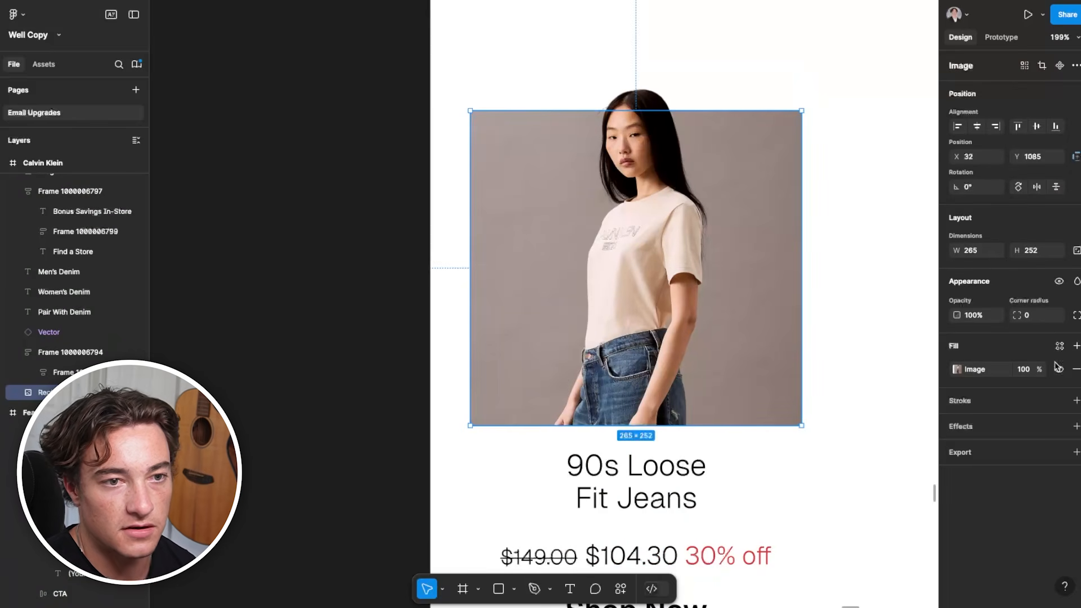
pyautogui.click(1076, 402)
# Compare the pop-out product photo with the wireframe's bordered reference image and the rest of the Calvin Klein email
pyautogui.scroll(-5, 591, 349)
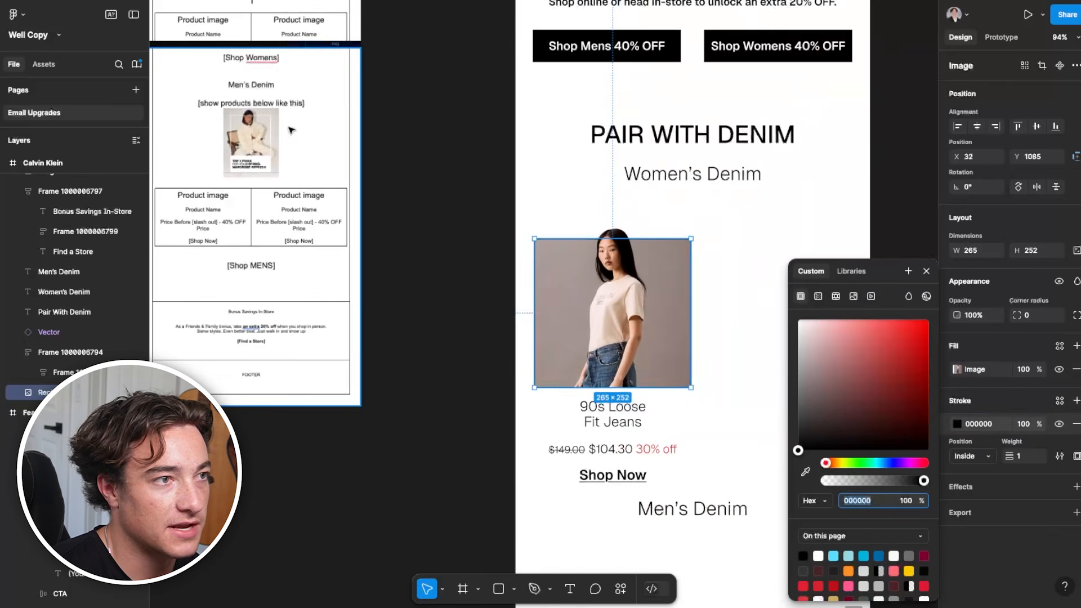
pyautogui.hscroll(-1, 331, 173)
pyautogui.scroll(5, 331, 173)
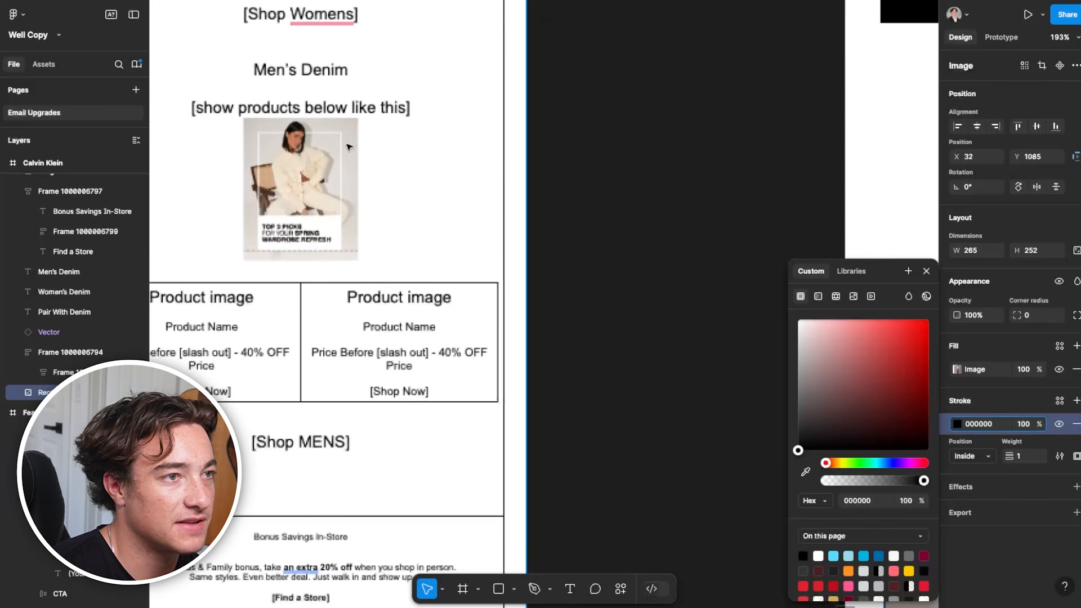
pyautogui.scroll(-2, 466, 227)
pyautogui.moveTo(635, 243); pyautogui.dragTo(270, 86)
pyautogui.click(770, 162)
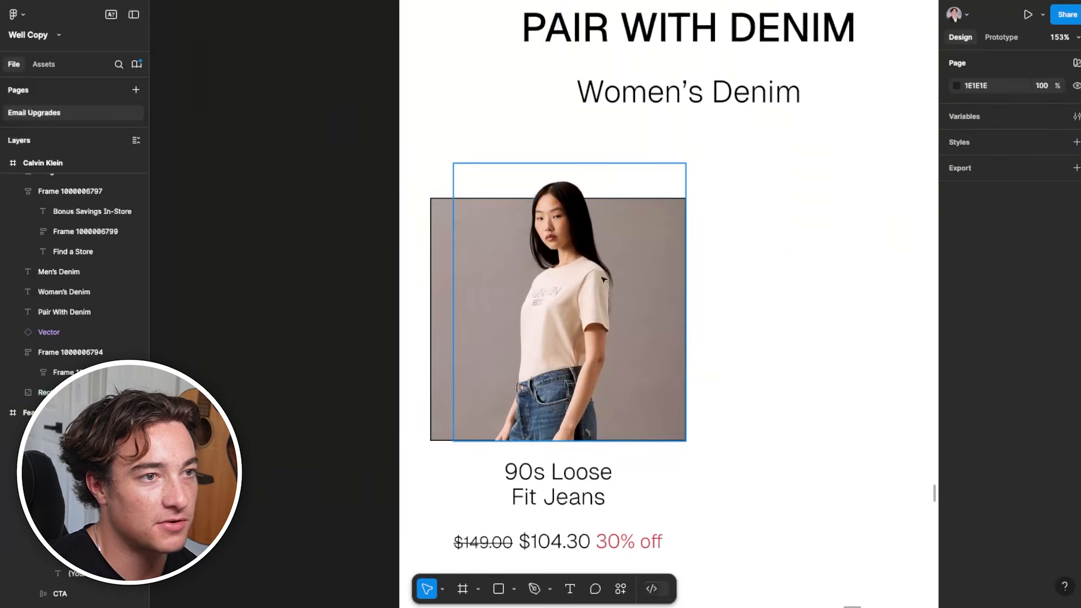
pyautogui.scroll(-3, 529, 293)
pyautogui.scroll(3, 549, 402)
pyautogui.scroll(4, 574, 428)
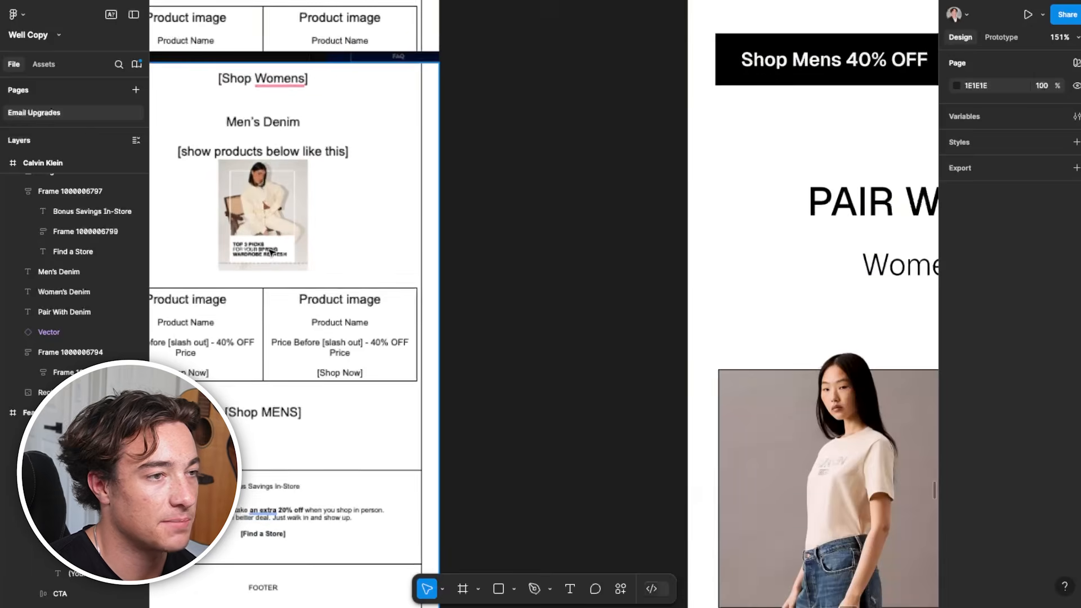
pyautogui.hscroll(5, 575, 429)
pyautogui.scroll(-3, 418, 377)
pyautogui.scroll(-3, 322, 300)
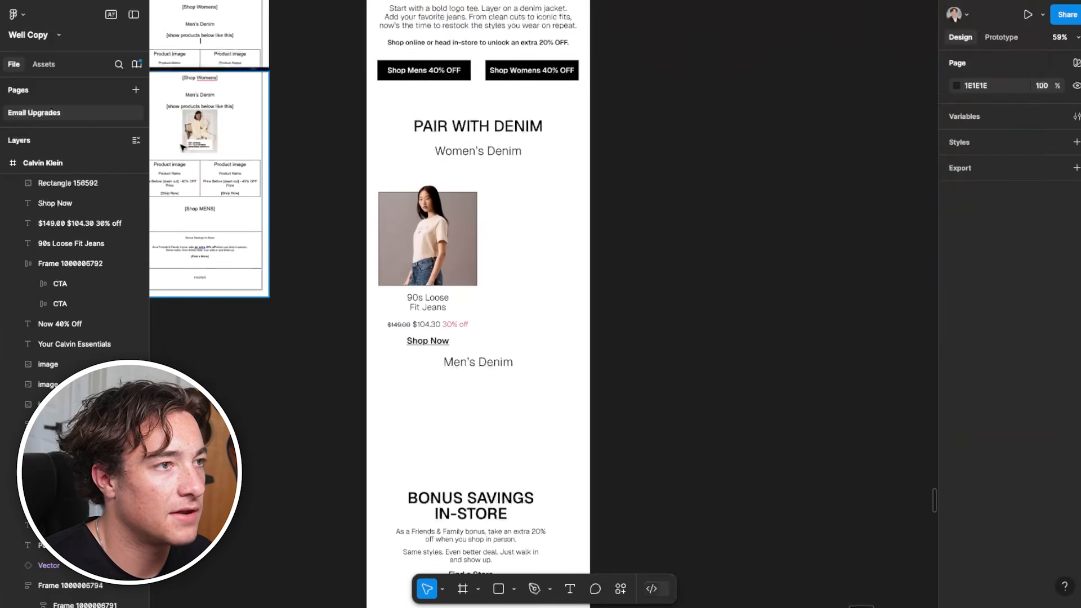
# Move the Men's Denim heading down to X 65, Y 1651, leaving room below the women's product details
pyautogui.scroll(4, 184, 149)
pyautogui.scroll(-3, 541, 293)
pyautogui.hscroll(1, 540, 292)
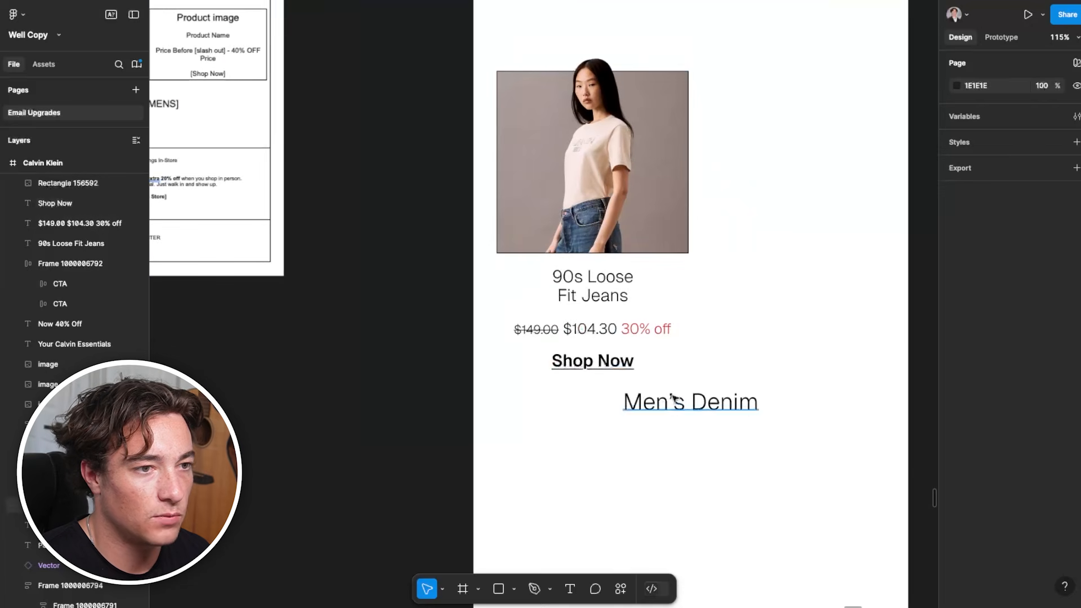
pyautogui.moveTo(666, 404); pyautogui.dragTo(680, 494)
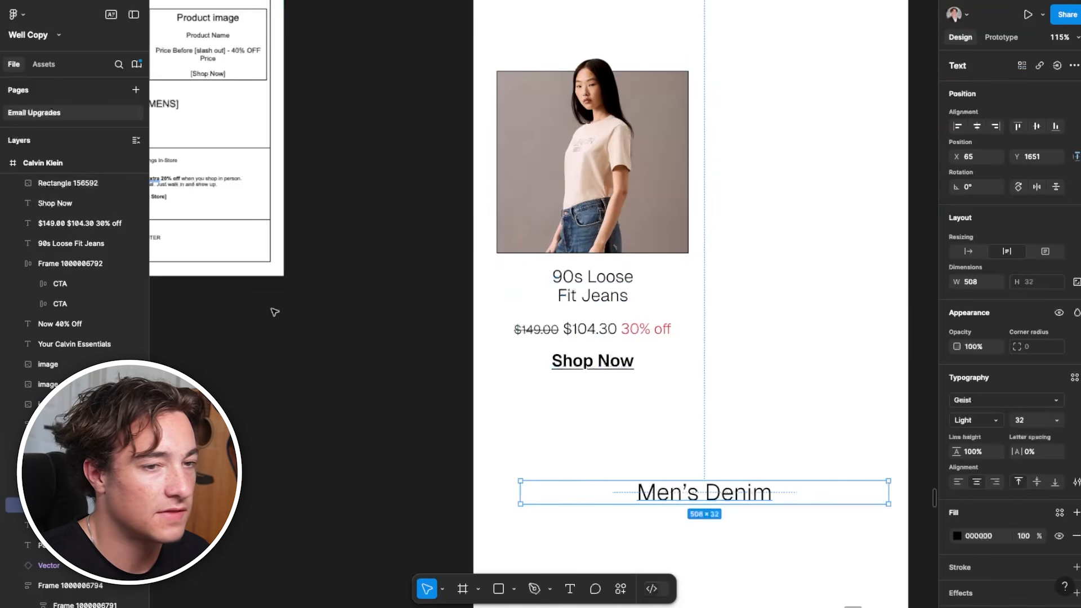
# Draw a 265 × 166 rectangle at X 32, Y 1337, directly below the product photo and matching its width
pyautogui.press('r')
pyautogui.moveTo(496, 255)
pyautogui.mouseDown()
pyautogui.moveTo(586, 340)
pyautogui.moveTo(699, 380)
pyautogui.moveTo(688, 376)
pyautogui.mouseUp()
pyautogui.moveTo(578, 345); pyautogui.dragTo(579, 343)
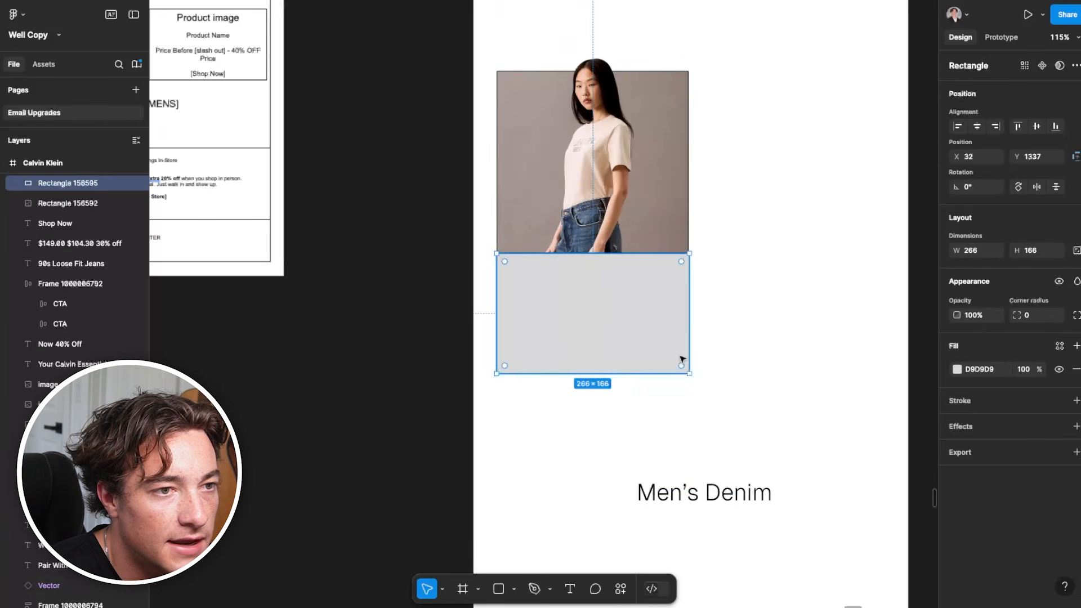
pyautogui.moveTo(689, 335); pyautogui.dragTo(685, 334)
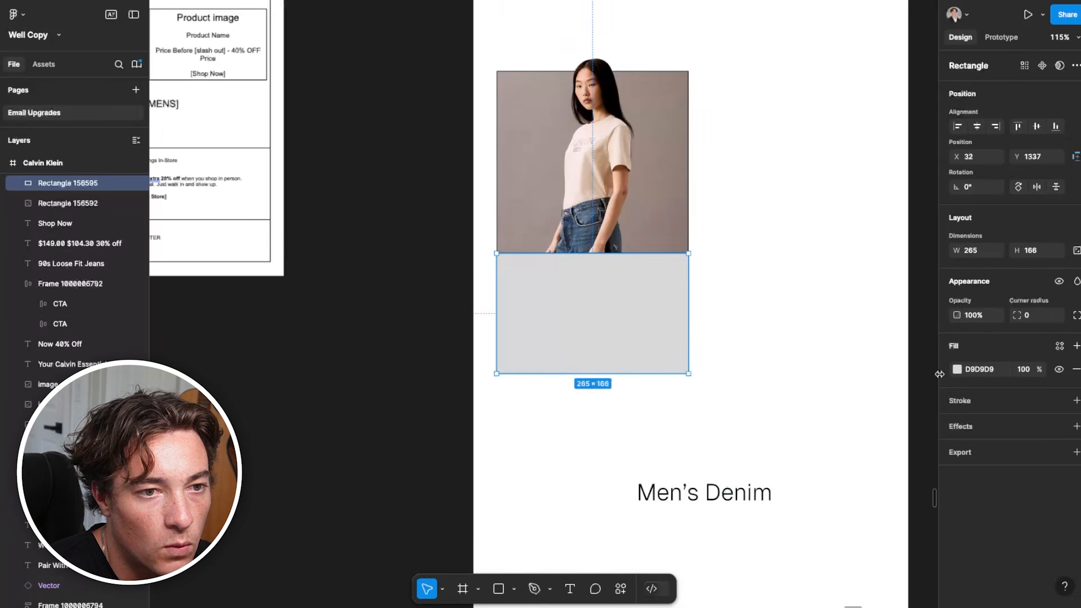
# Fill the rectangle below the photo with FFFFFF and add an inside stroke in 000000 with weight 1
pyautogui.click(957, 372)
pyautogui.moveTo(836, 381); pyautogui.dragTo(795, 316)
pyautogui.click(1076, 401)
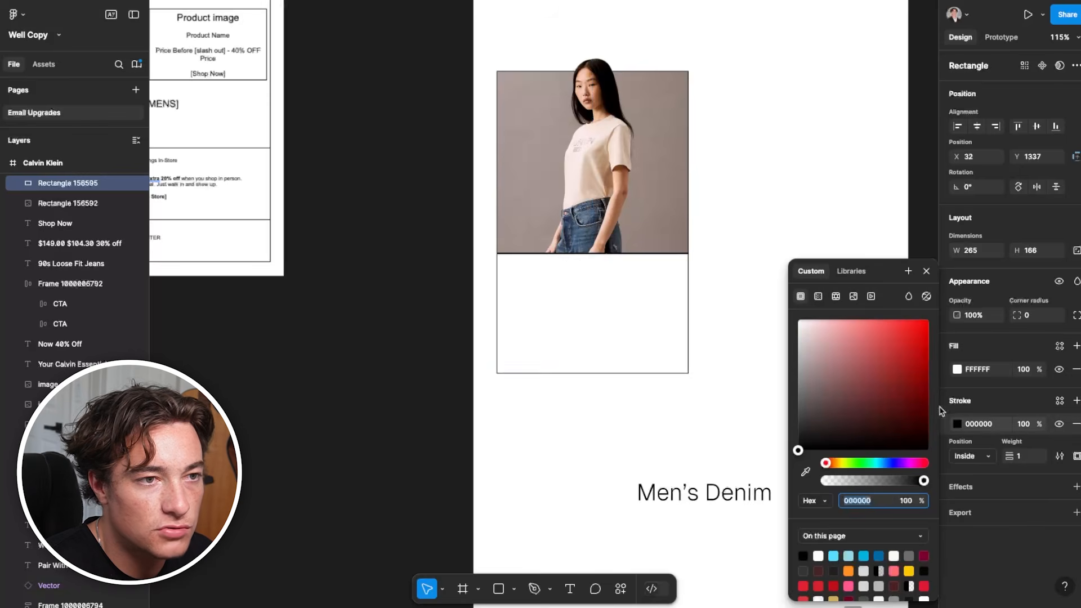
# Send the white rectangle behind the product name, price and Shop Now text, and extend its height to 178
pyautogui.rightClick(681, 314)
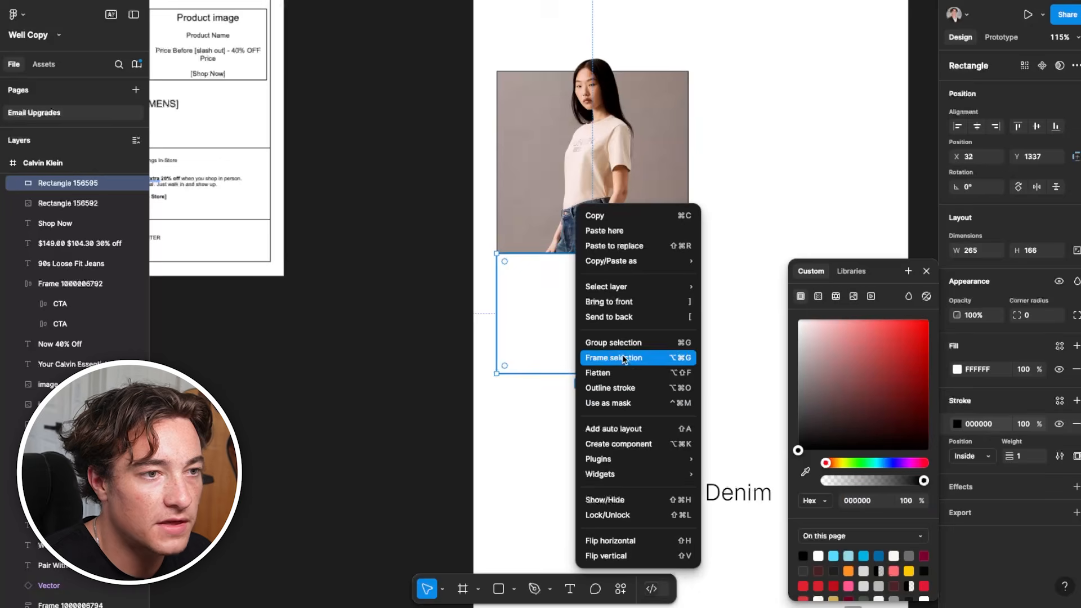
pyautogui.click(701, 319)
pyautogui.moveTo(648, 376); pyautogui.dragTo(649, 383)
pyautogui.click(674, 443)
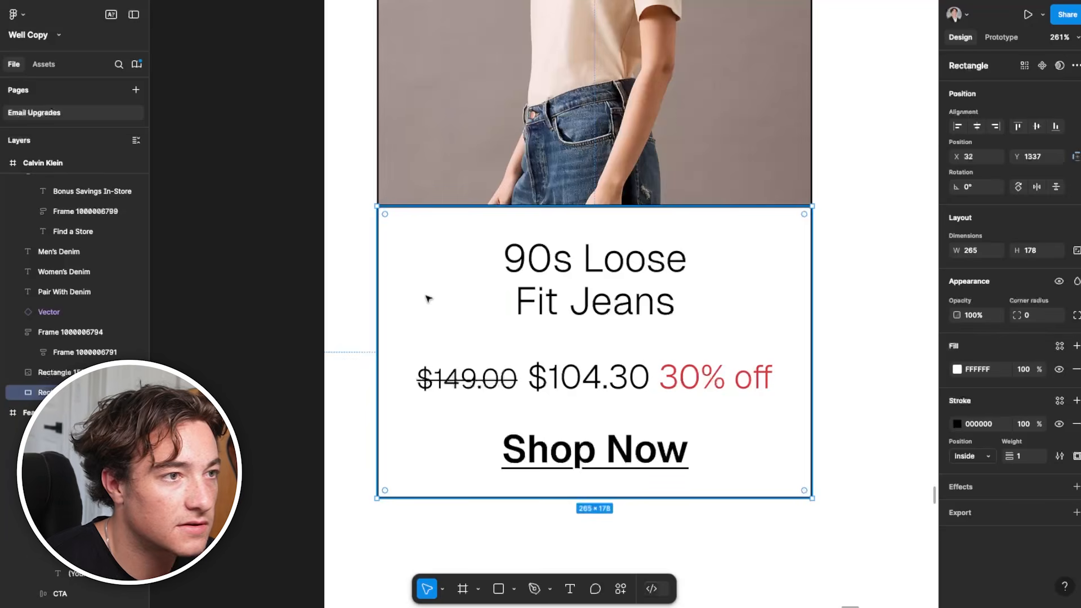
# Nudge the text box rectangle to Y 1336 so its upper border overlaps the photo's lower border
pyautogui.press('Down')
pyautogui.press('Down')
pyautogui.press('Down')
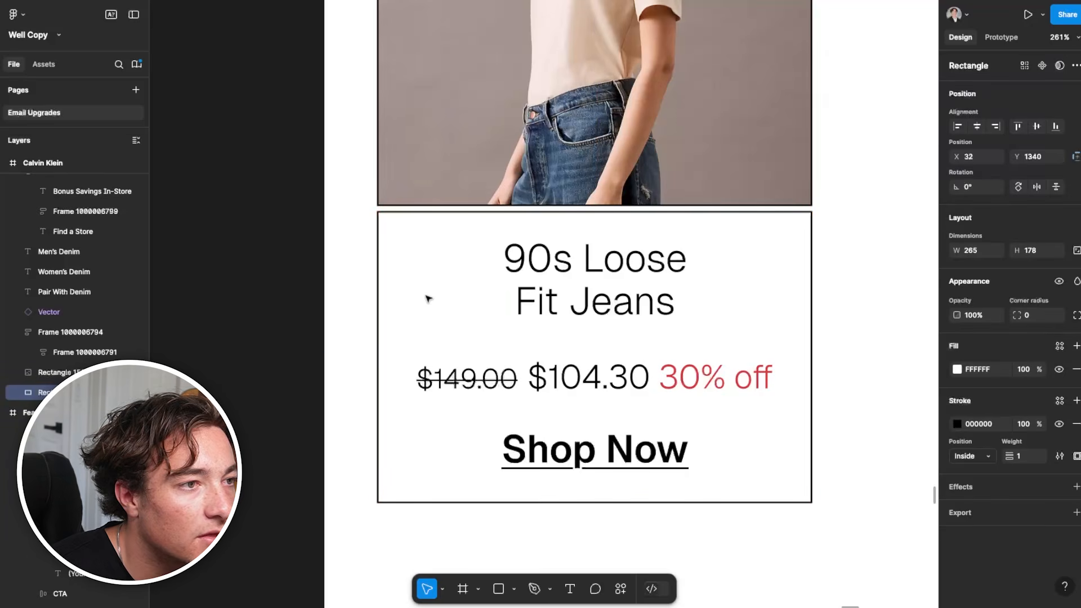
pyautogui.press('Up')
pyautogui.press('Up')
pyautogui.press('Up')
pyautogui.press('Up')
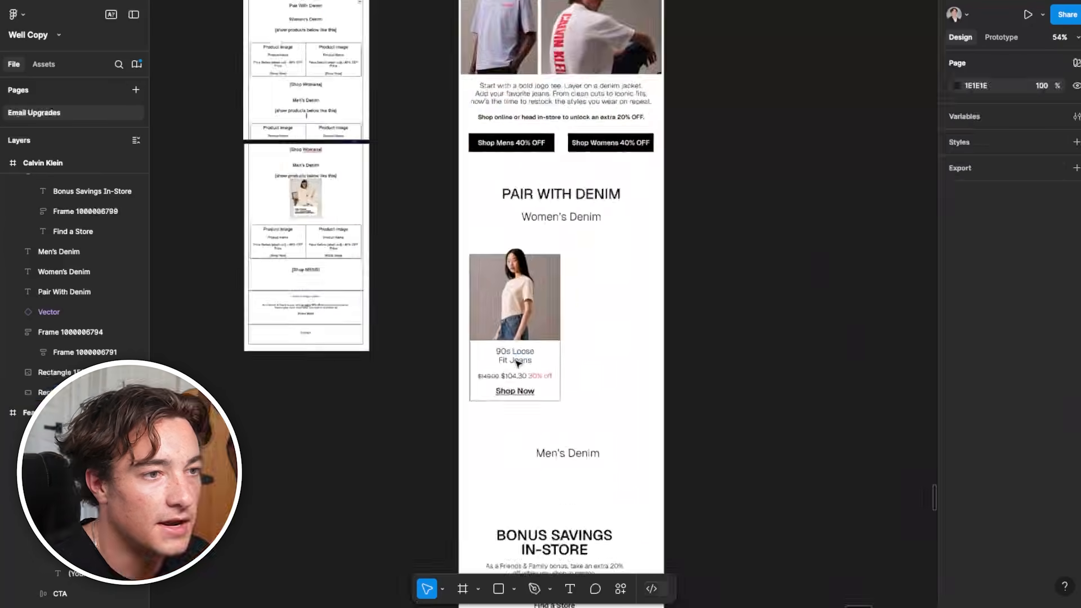
# Review the denim section's women's and men's product cards, their pop-out photos and their fit with the rest of the email
pyautogui.scroll(2, 516, 365)
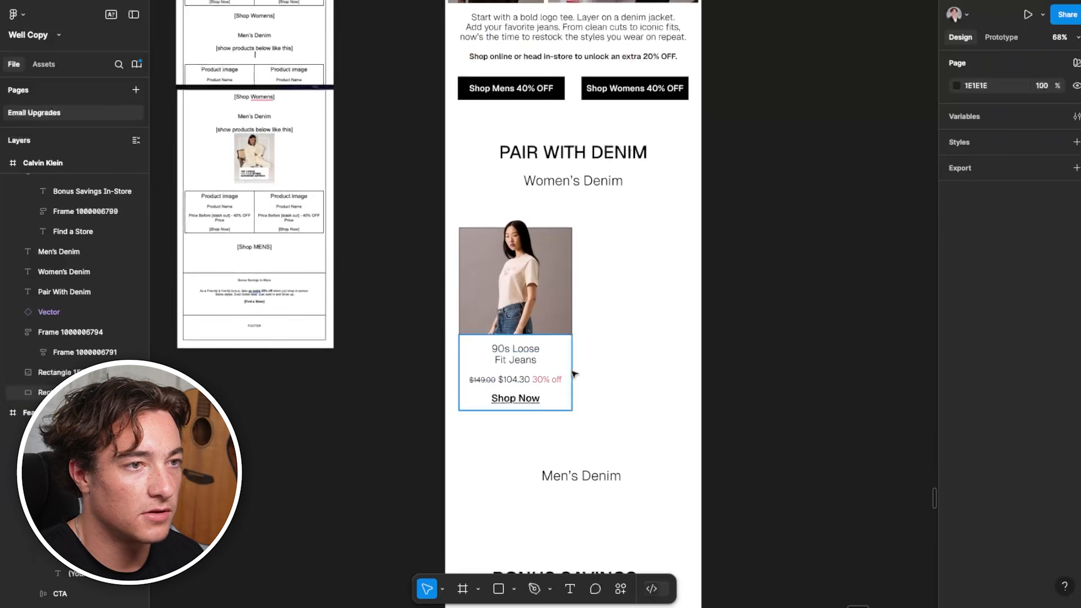
pyautogui.scroll(-2, 574, 374)
pyautogui.scroll(-2, 710, 334)
pyautogui.hscroll(2, 452, 306)
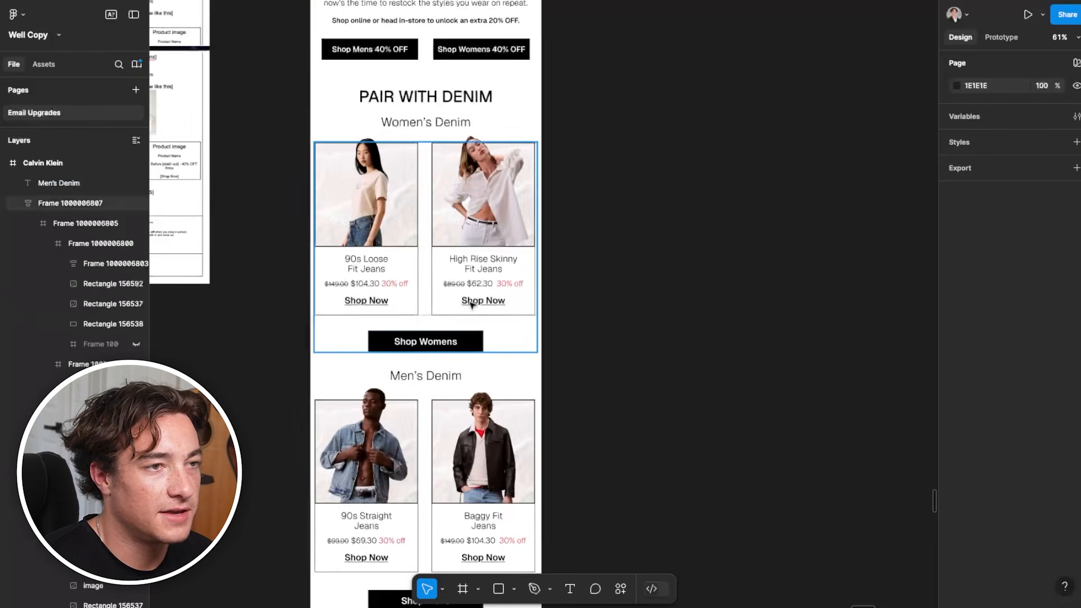
pyautogui.scroll(-2, 473, 303)
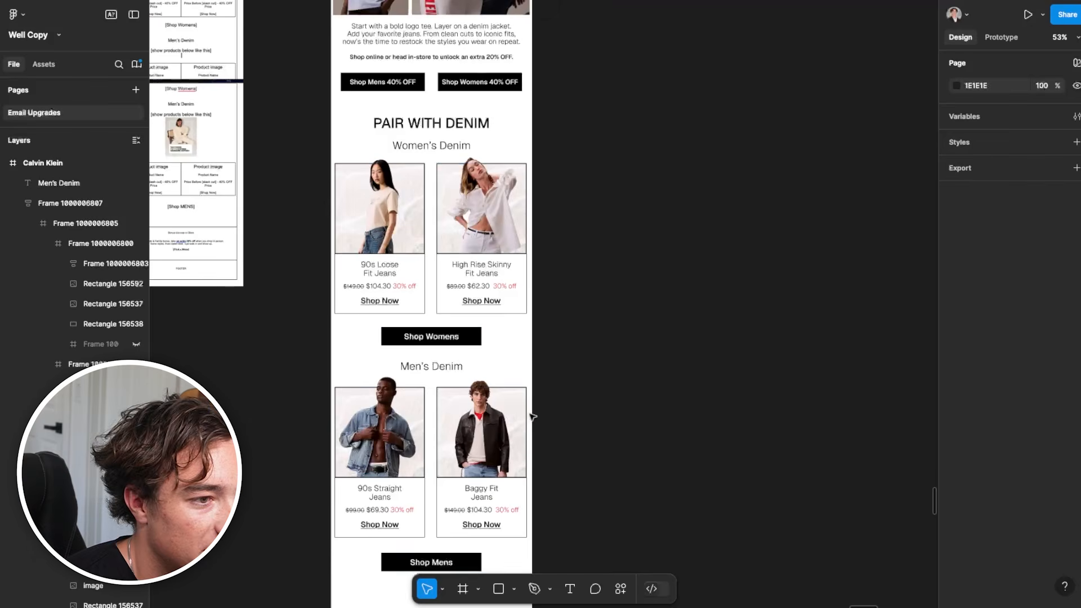
pyautogui.scroll(2, 479, 402)
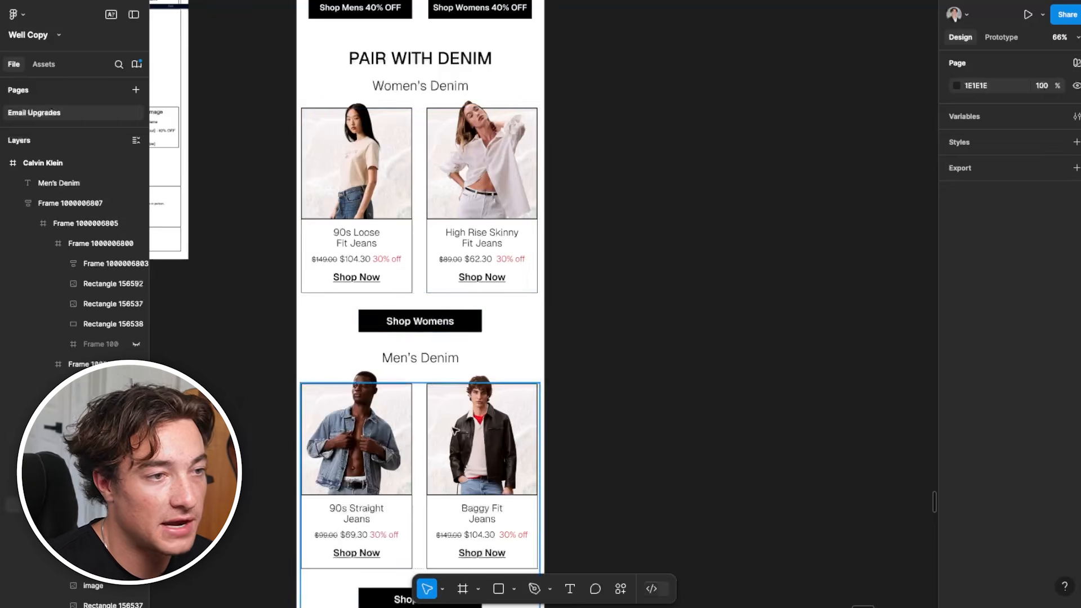
pyautogui.scroll(-2, 455, 431)
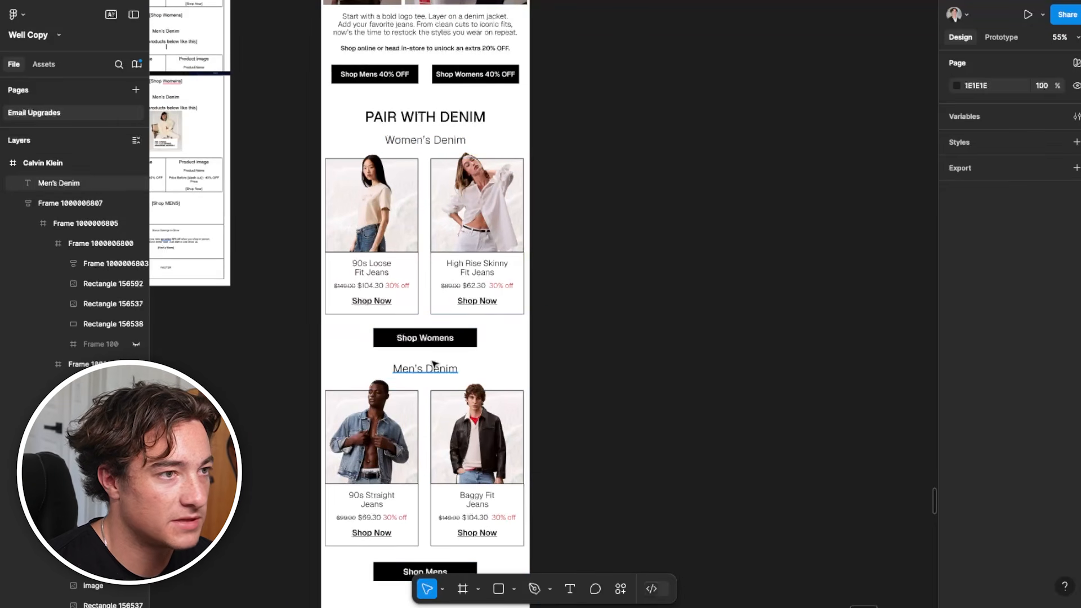
pyautogui.scroll(5, 384, 203)
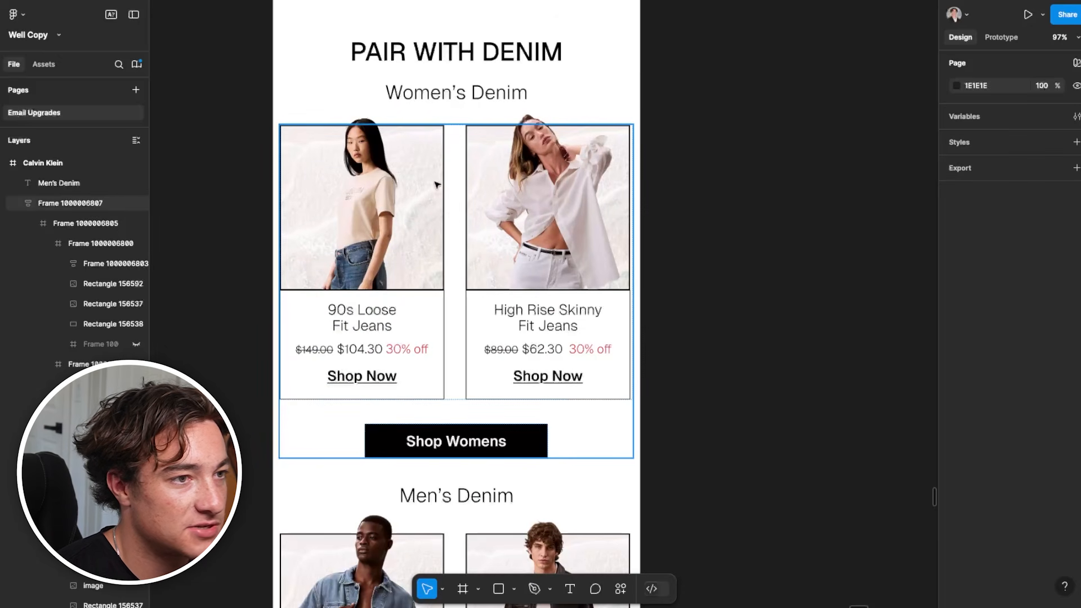
pyautogui.scroll(-5, 562, 337)
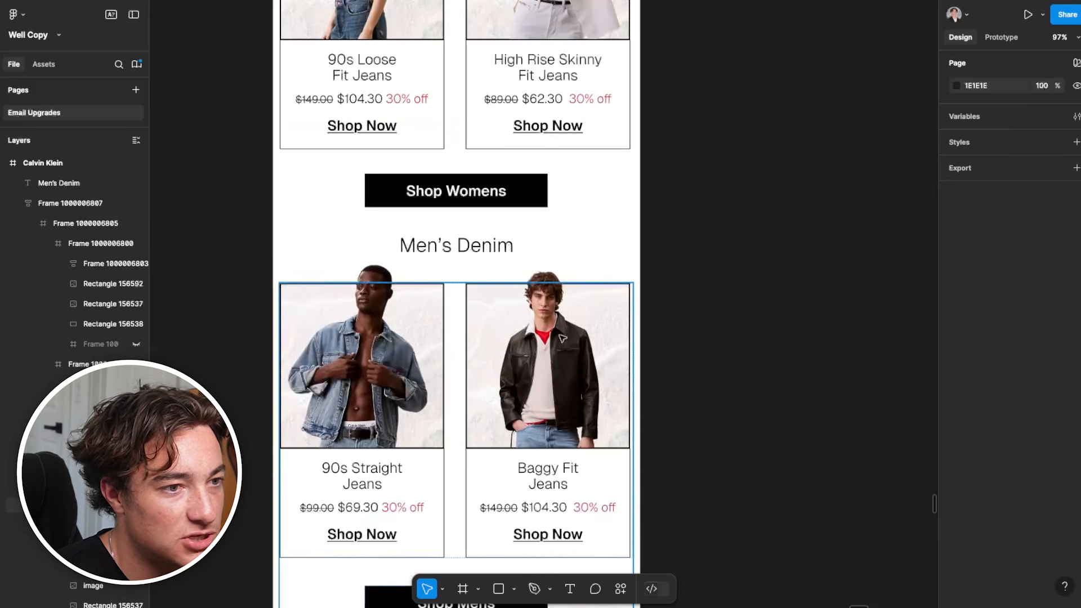
pyautogui.scroll(5, 600, 340)
pyautogui.scroll(-5, 501, 405)
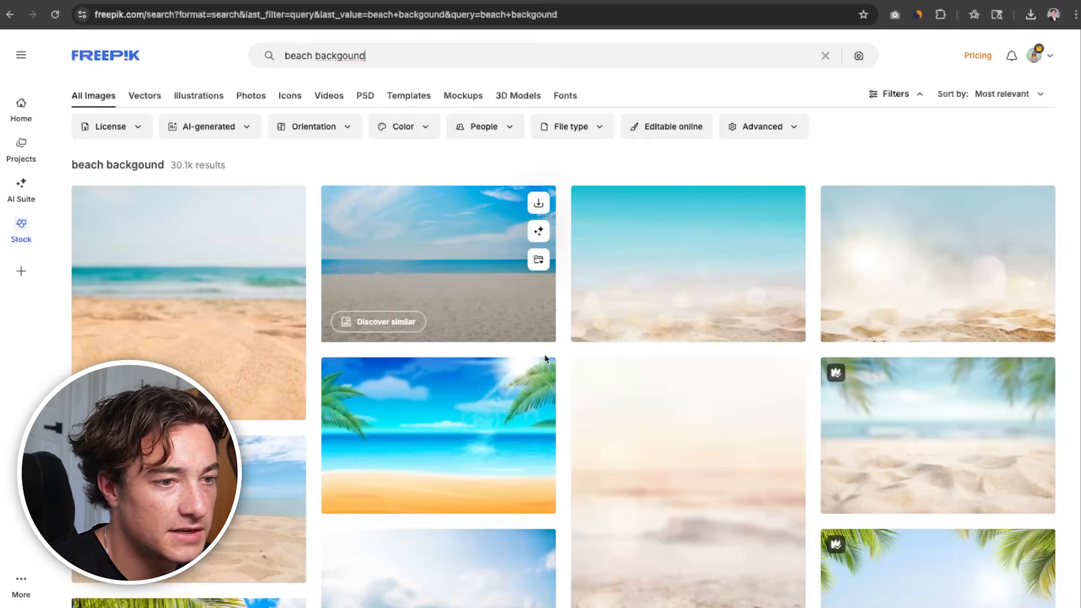
# Switch to Freepik and browse the "beach backgound" results around the pale drone shot of the shoreline
pyautogui.scroll(-10, 565, 362)
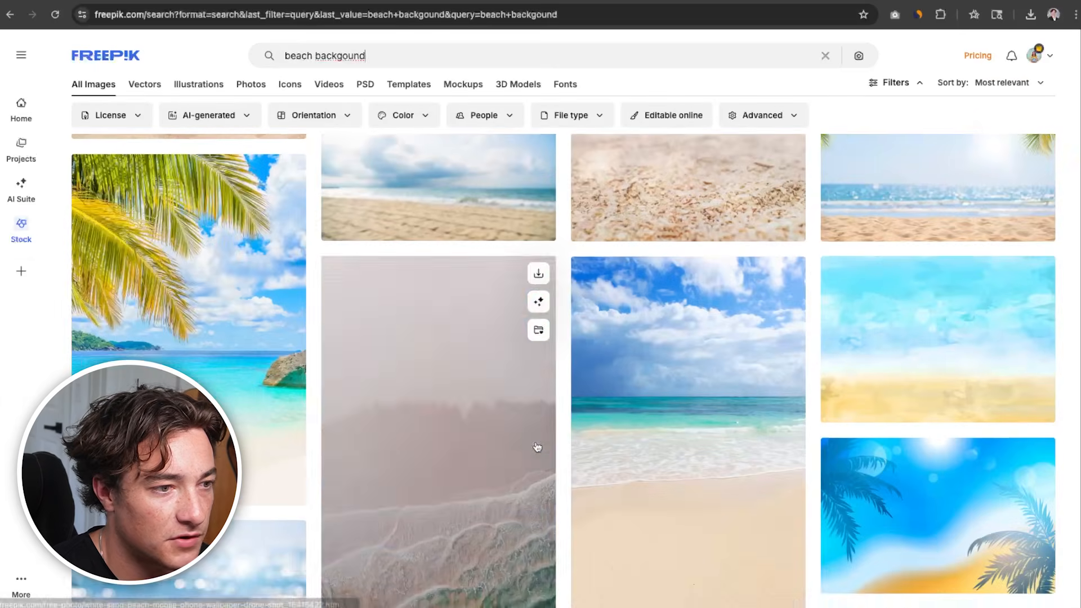
pyautogui.scroll(4, 403, 317)
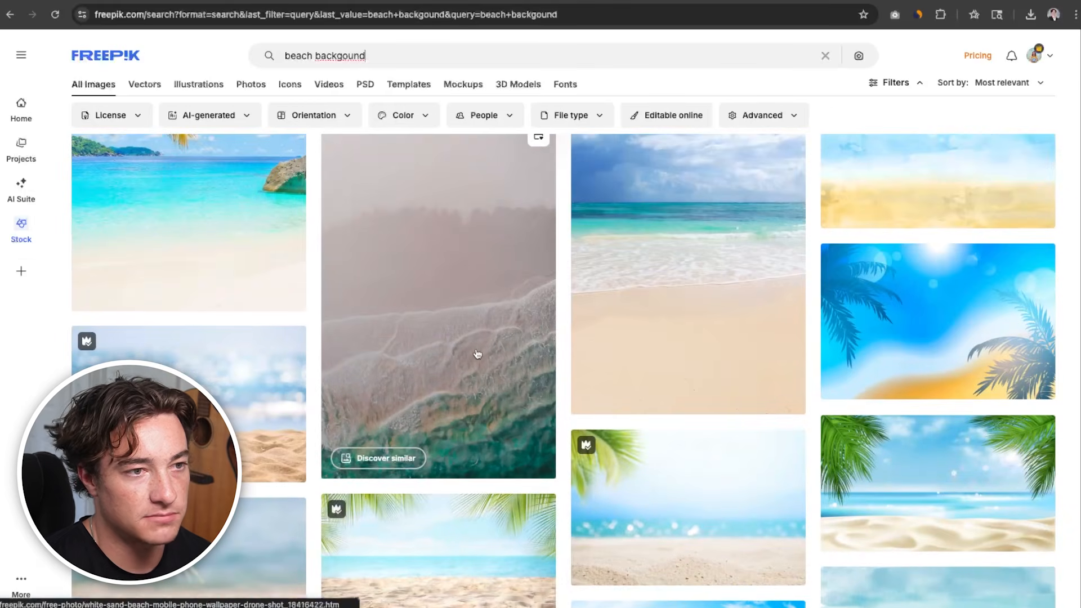
pyautogui.scroll(-15, 483, 403)
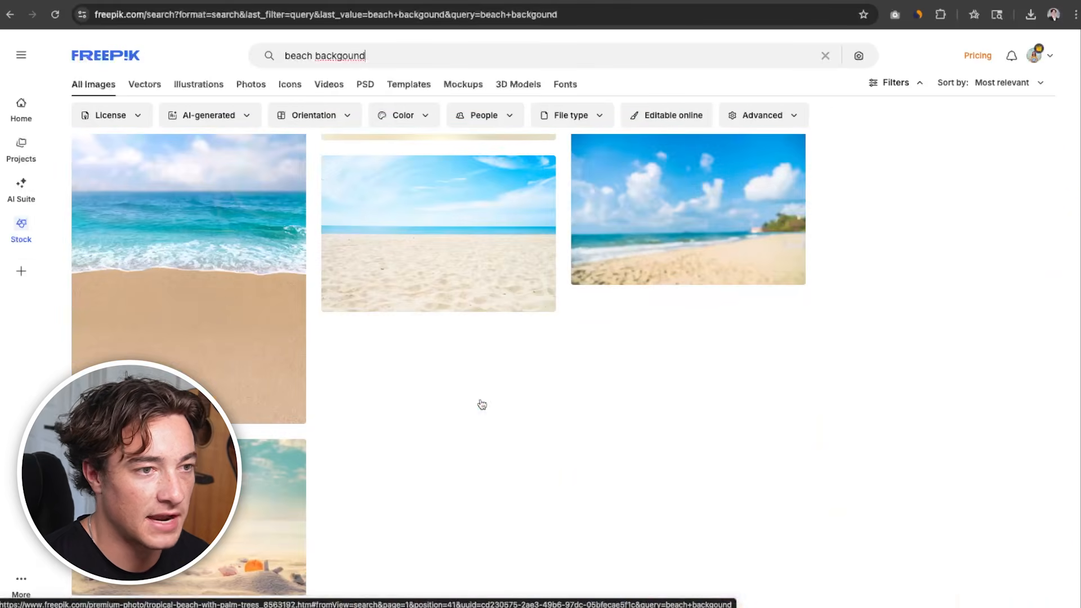
pyautogui.scroll(-10, 479, 428)
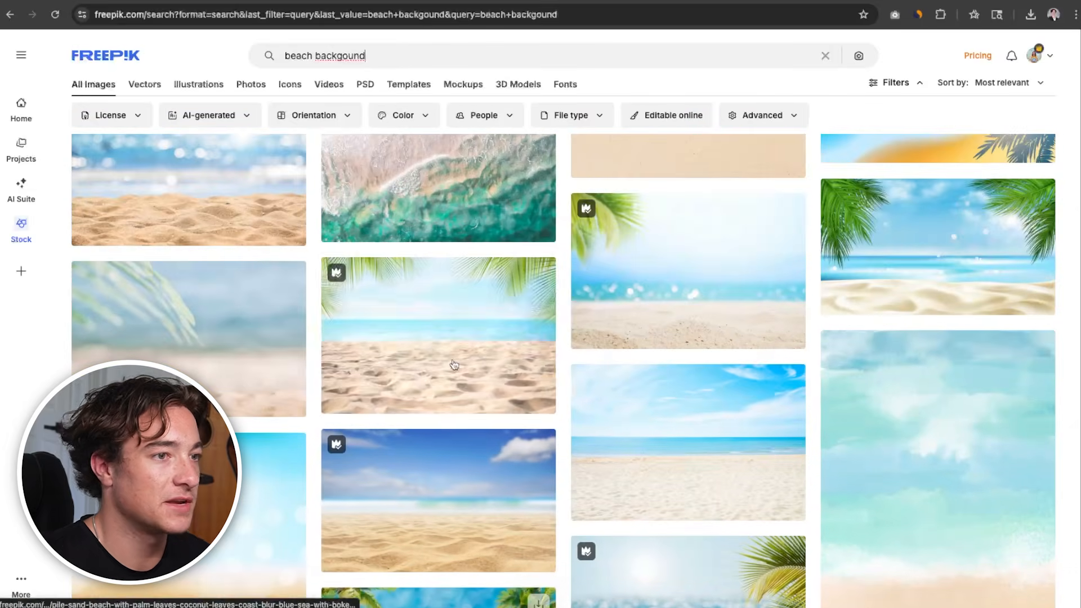
pyautogui.scroll(-5, 461, 394)
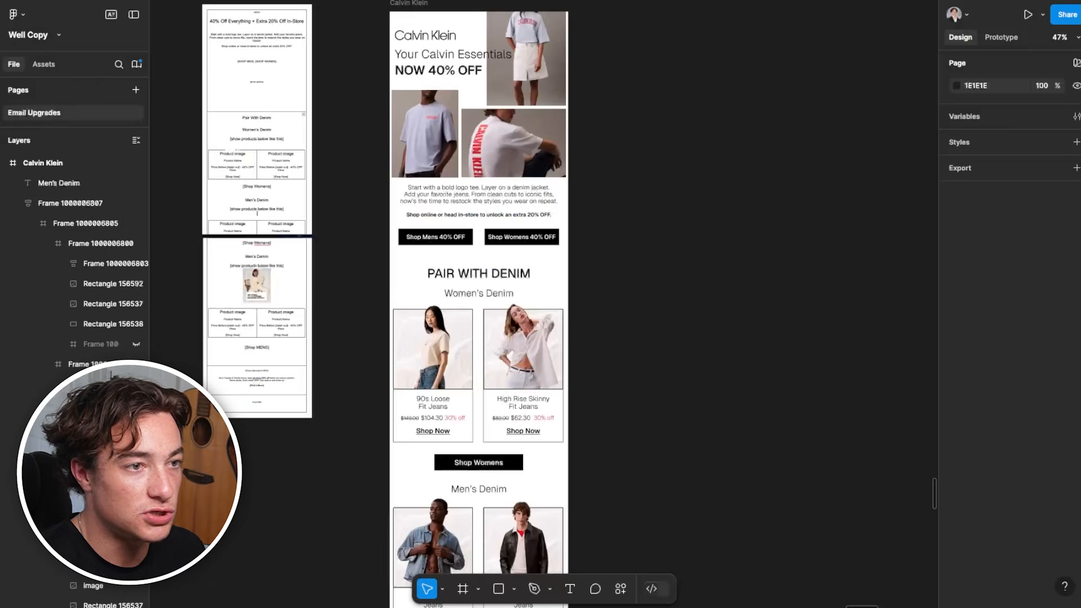
pyautogui.scroll(5, 462, 335)
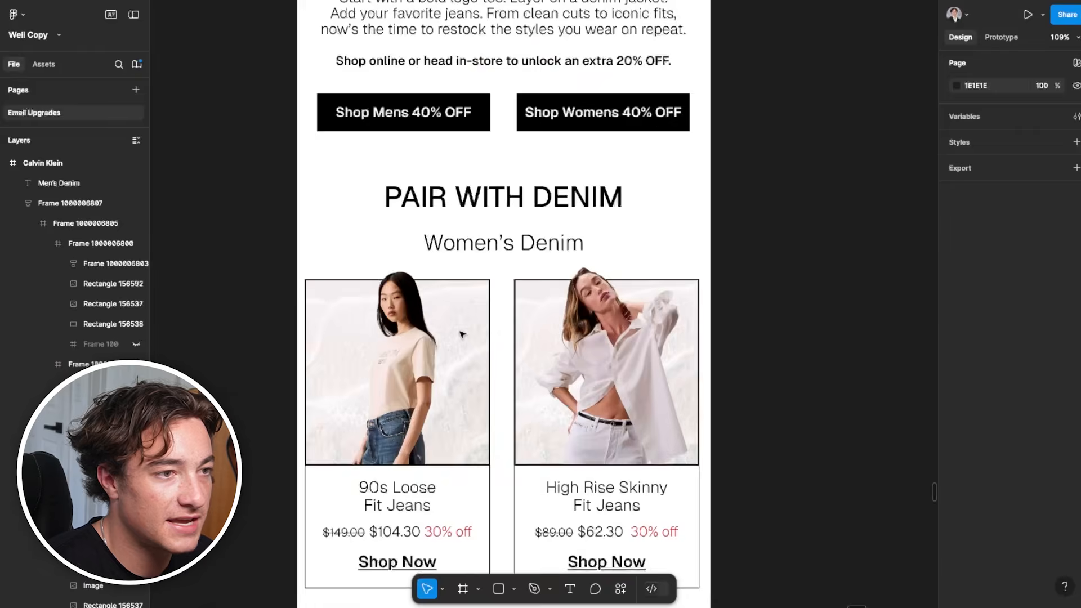
# Inspect the image fills of the 90s Loose Fit Jeans cutout and the beach texture behind it
pyautogui.doubleClick(466, 333)
pyautogui.doubleClick(466, 332)
pyautogui.doubleClick(466, 332)
pyautogui.doubleClick(466, 332)
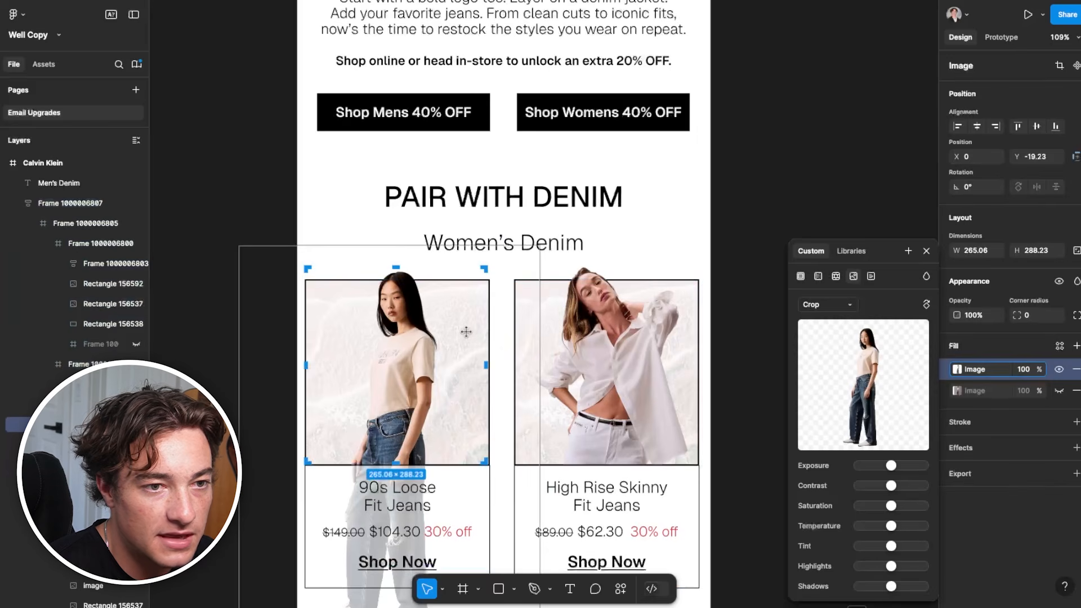
pyautogui.click(761, 186)
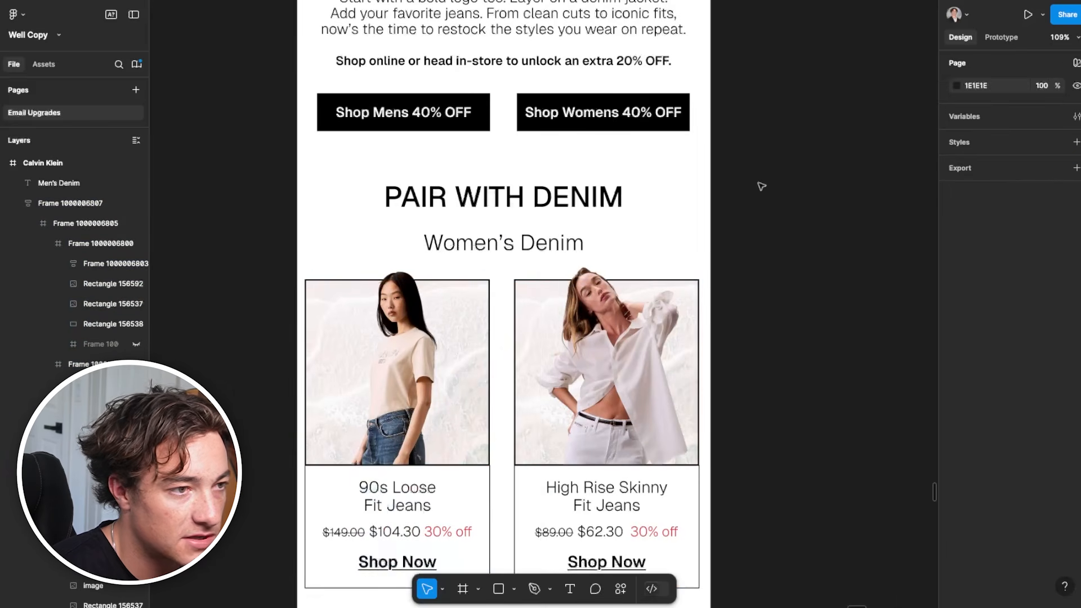
pyautogui.doubleClick(351, 335)
pyautogui.doubleClick(350, 335)
pyautogui.doubleClick(350, 336)
pyautogui.click(957, 369)
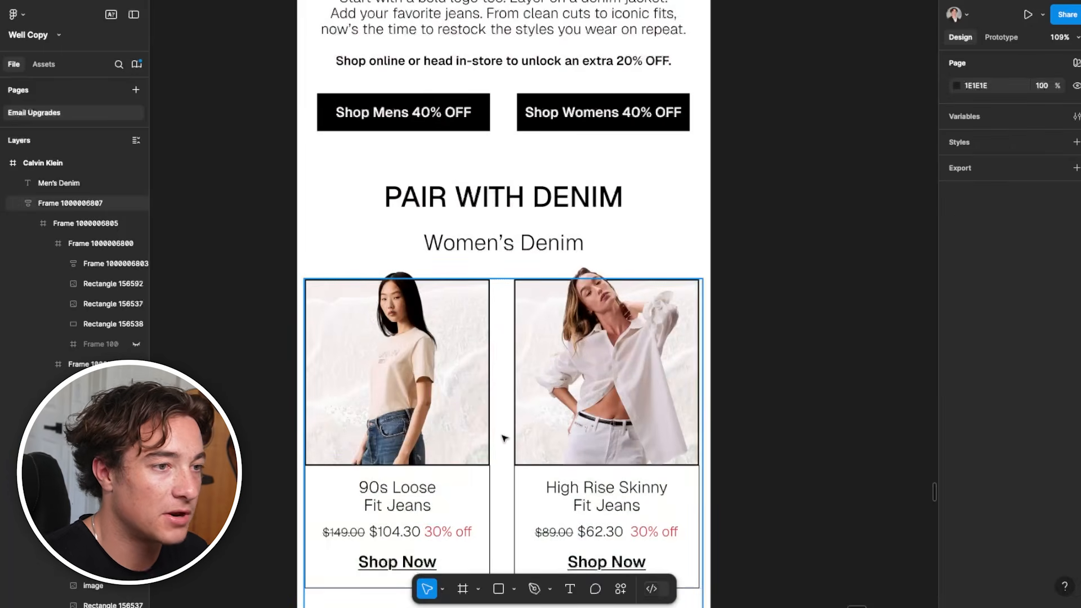
# Look over the Women's and Men's Denim sections and their shop buttons within the whole Calvin Klein email
pyautogui.scroll(-3, 501, 439)
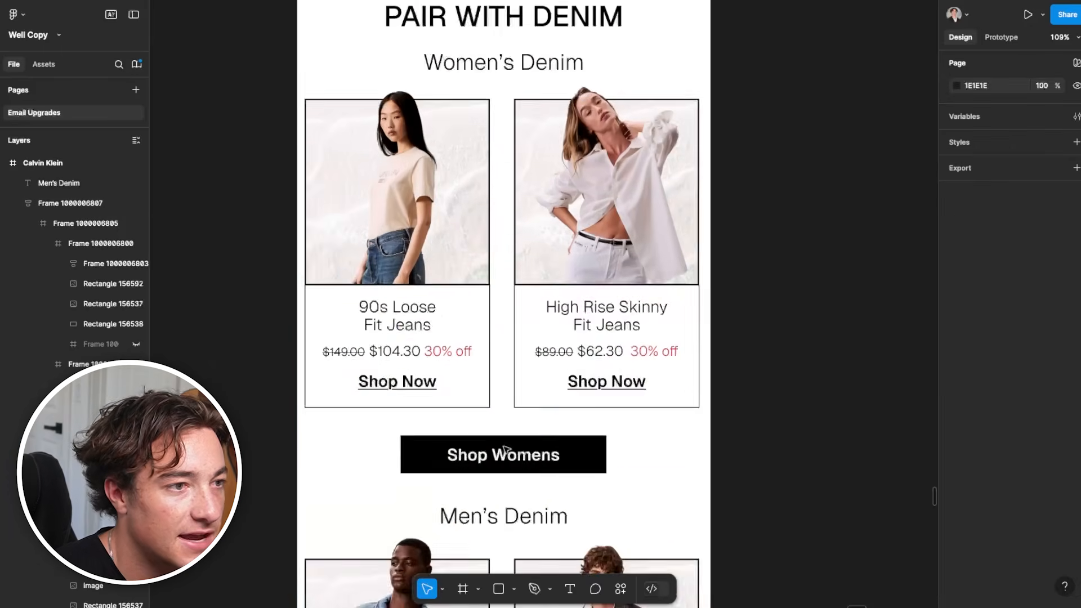
pyautogui.scroll(-4, 475, 346)
pyautogui.scroll(-4, 398, 441)
pyautogui.scroll(-3, 405, 444)
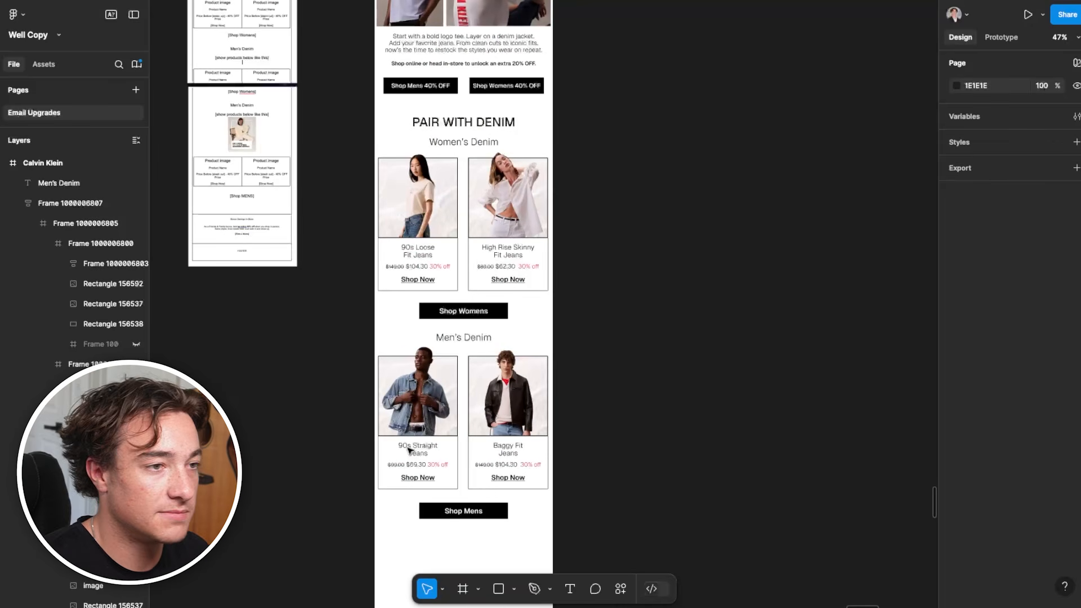
pyautogui.scroll(3, 411, 444)
pyautogui.scroll(2, 436, 391)
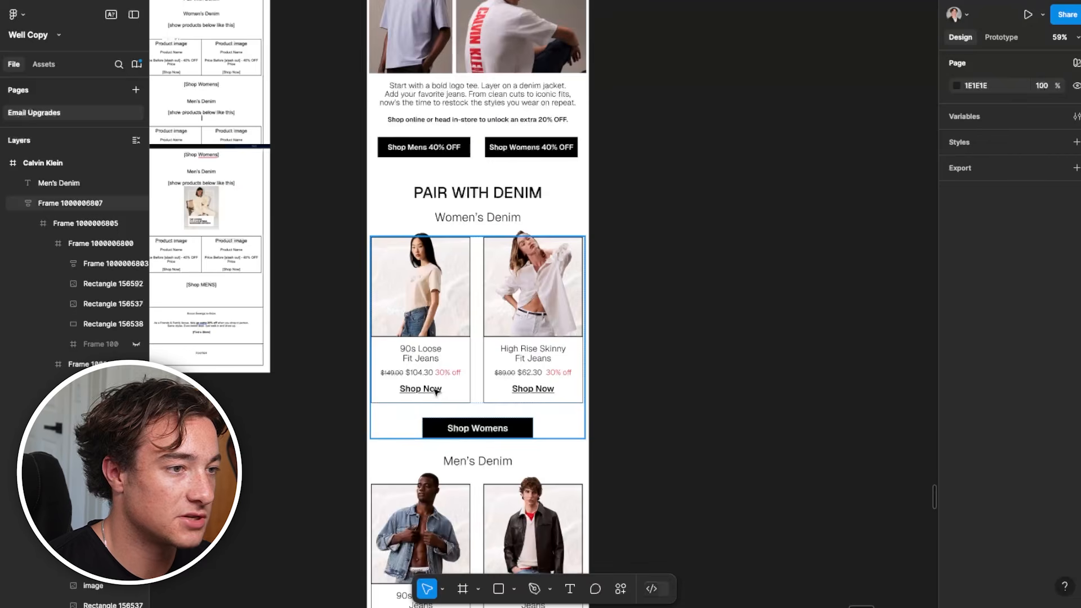
pyautogui.scroll(-4, 436, 391)
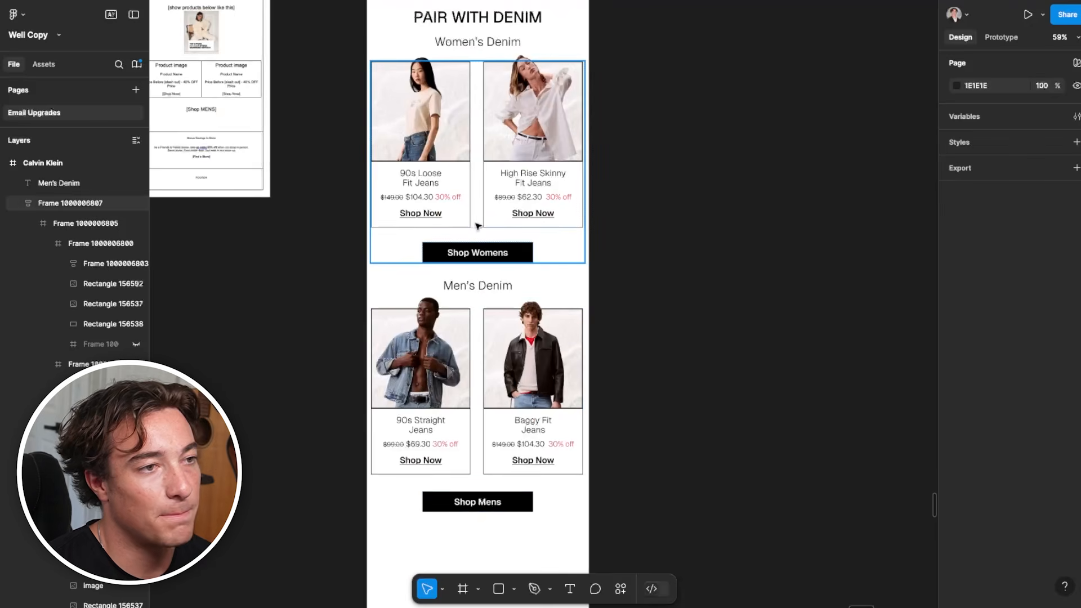
pyautogui.scroll(2, 459, 367)
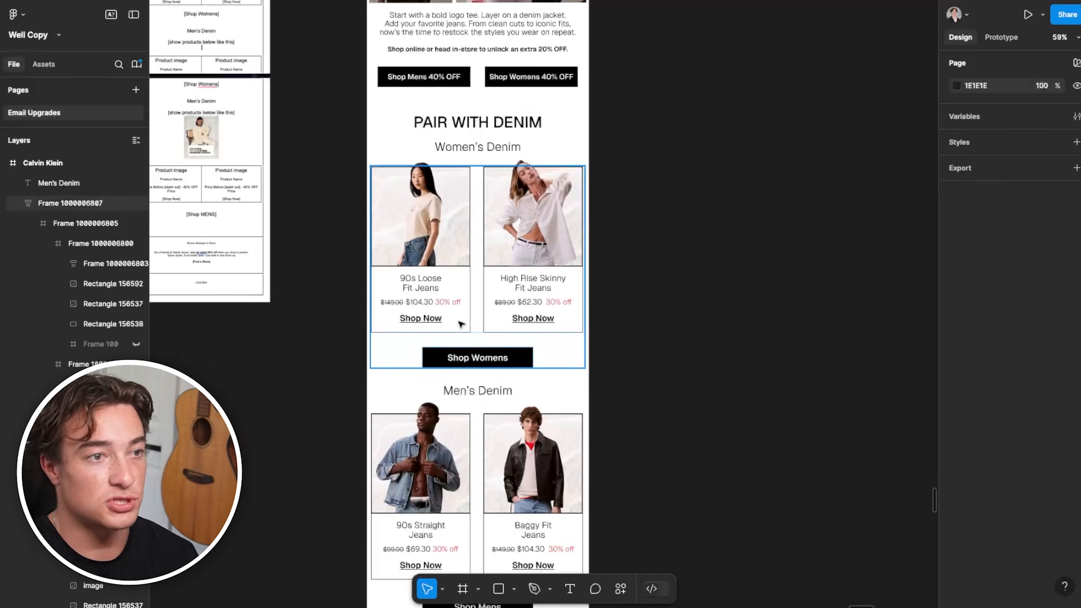
pyautogui.scroll(-4, 443, 422)
pyautogui.scroll(2, 442, 423)
pyautogui.hscroll(-1, 443, 422)
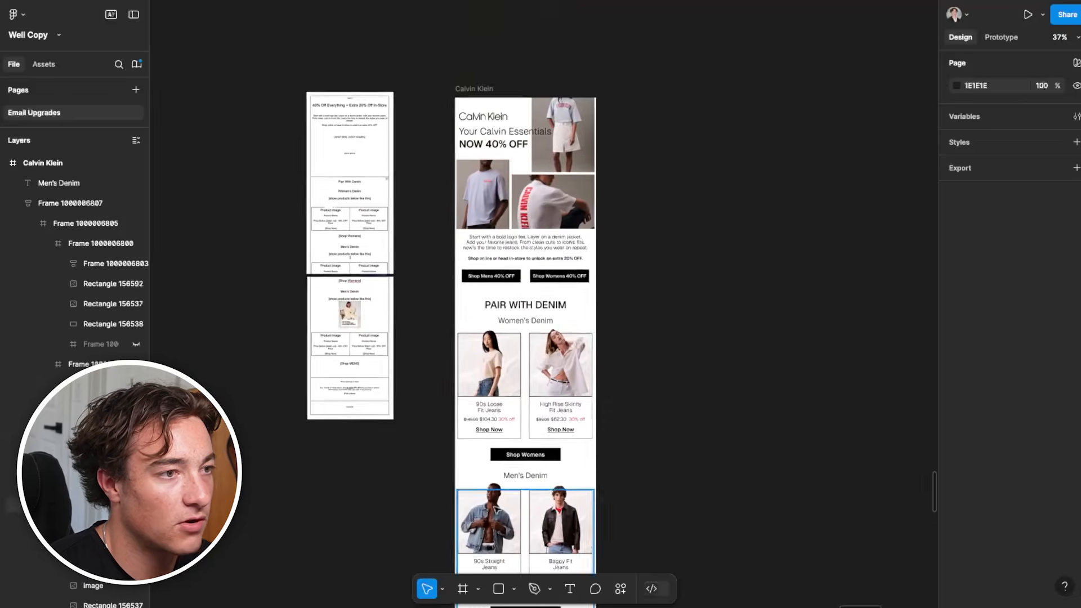
# Compare the wireframe's Bonus Savings In-Store and Footer sections with the lower end of the Calvin Klein email
pyautogui.scroll(5, 394, 367)
pyautogui.scroll(-3, 362, 321)
pyautogui.scroll(5, 394, 338)
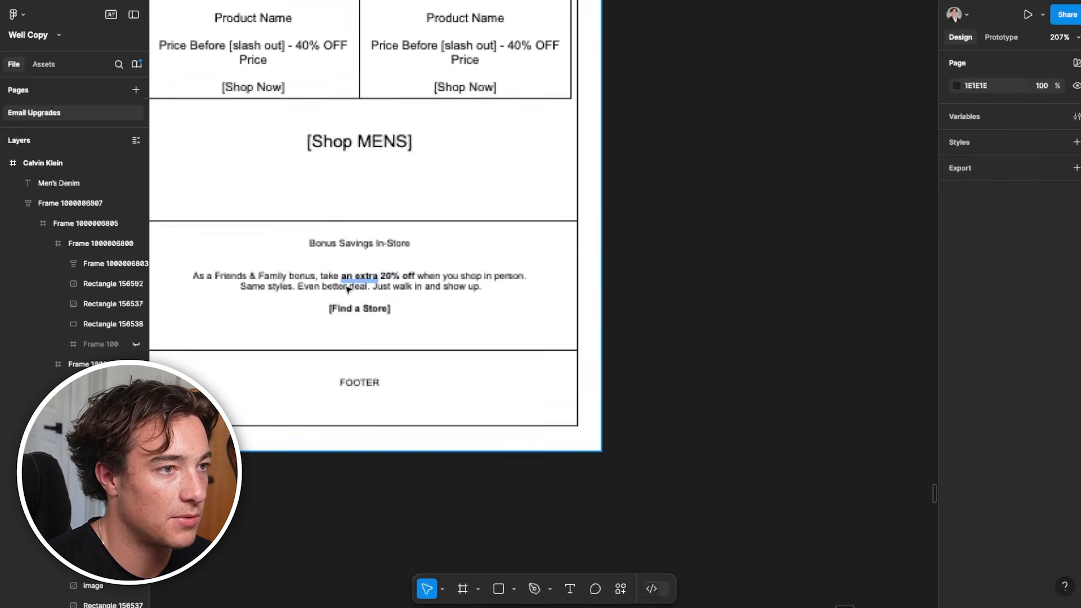
pyautogui.scroll(-4, 413, 350)
pyautogui.moveTo(793, 580); pyautogui.dragTo(461, 248)
pyautogui.scroll(-4, 507, 349)
pyautogui.scroll(-3, 524, 436)
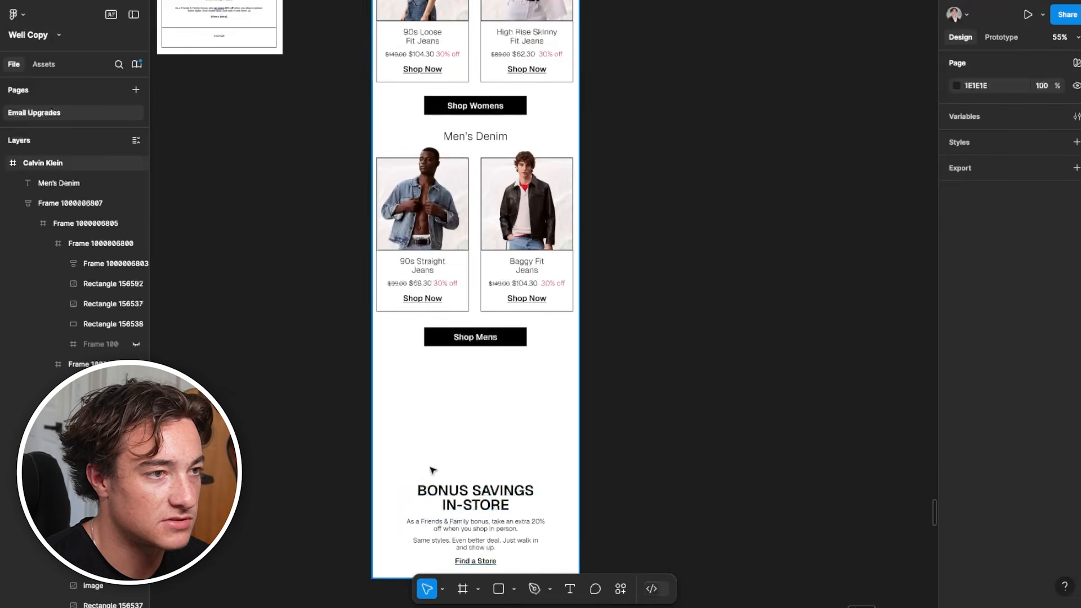
pyautogui.scroll(-3, 425, 478)
# Examine the closing call-to-action and footer of the Feastables email as a reference
pyautogui.moveTo(311, 371); pyautogui.dragTo(631, 455)
pyautogui.hscroll(-4, 622, 557)
pyautogui.scroll(2, 622, 557)
pyautogui.scroll(-5, 492, 480)
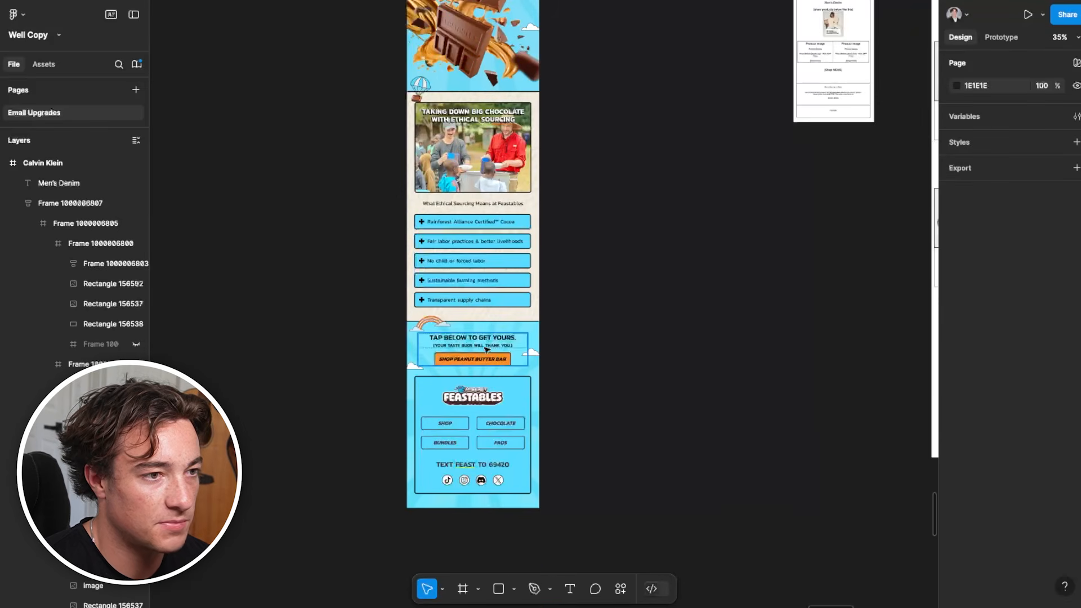
# Centre the Bonus Savings In-Store text block horizontally in the Calvin Klein email
pyautogui.hscroll(4, 468, 334)
pyautogui.moveTo(467, 334); pyautogui.dragTo(394, 343)
pyautogui.moveTo(690, 372); pyautogui.dragTo(679, 315)
pyautogui.scroll(5, 679, 315)
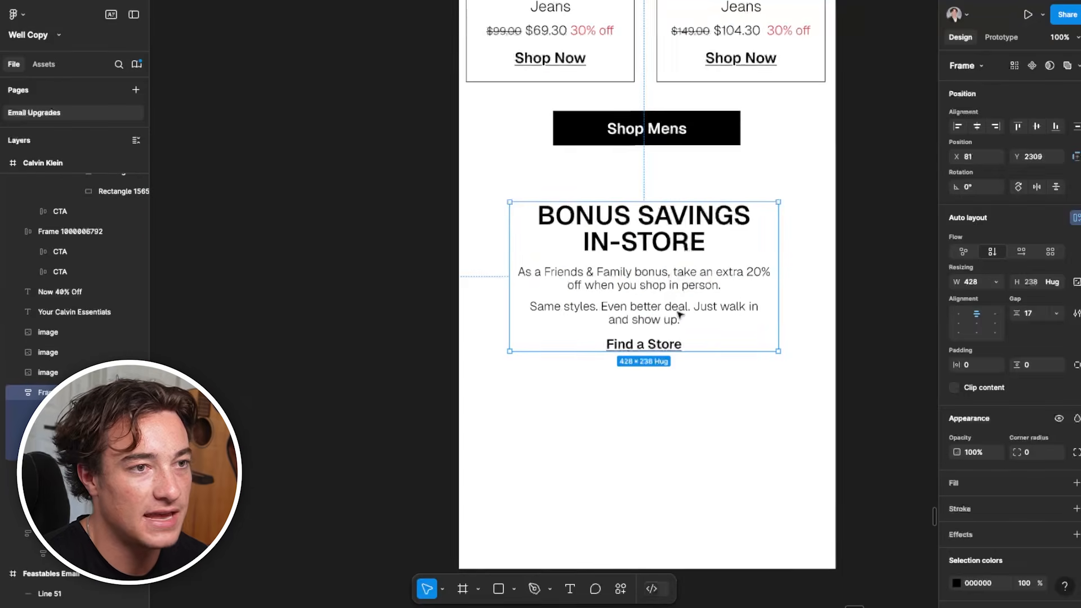
pyautogui.click(976, 126)
pyautogui.scroll(-2, 653, 415)
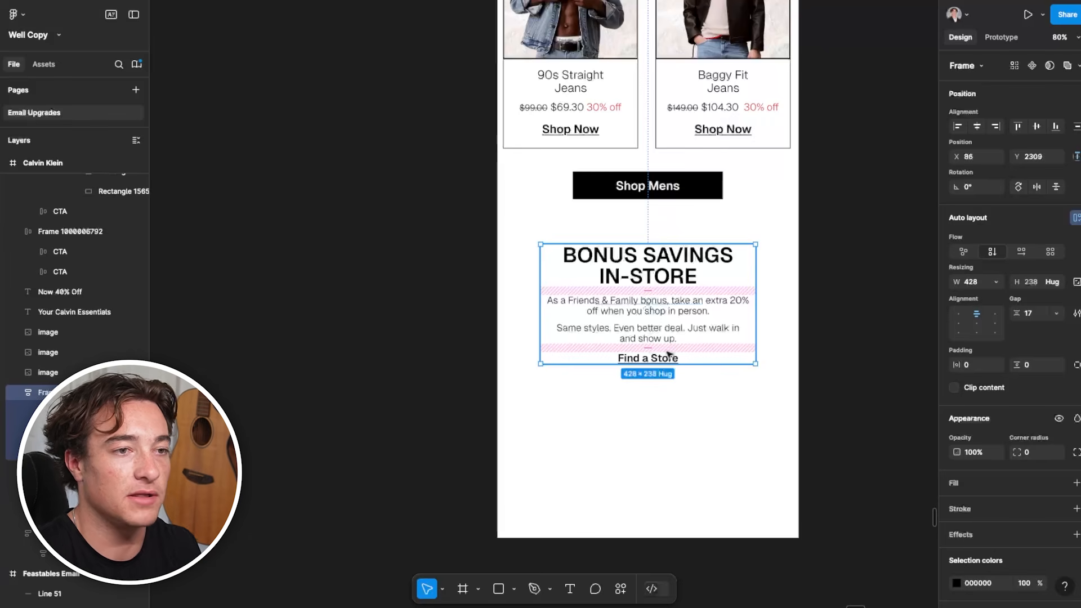
# Place the white shirt photo frame below the Shop Mens button, send it to the back, and position the Bonus Savings text over it
pyautogui.scroll(-4, 651, 332)
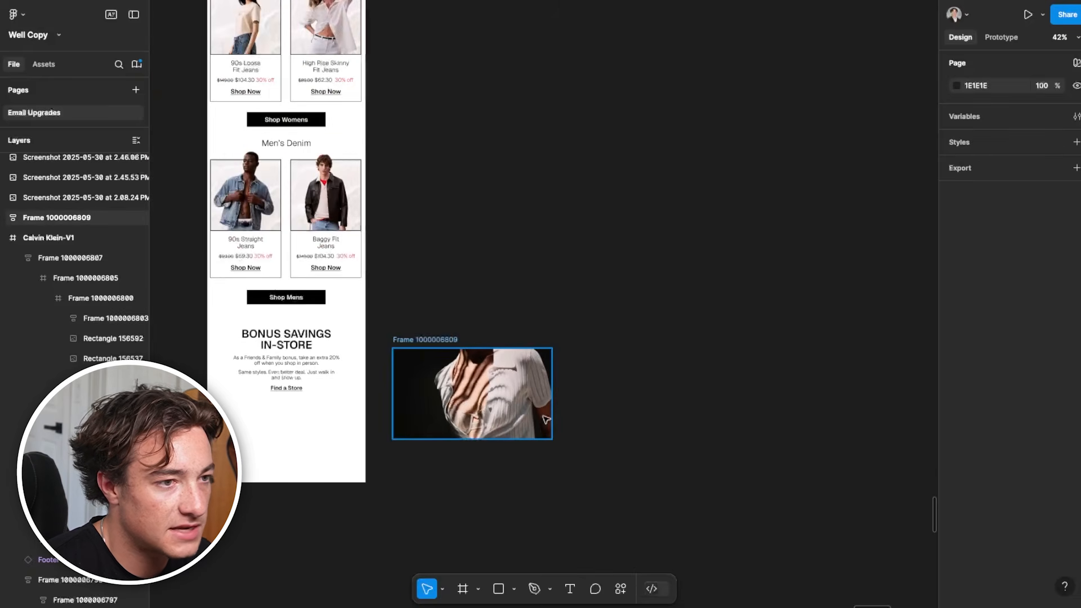
pyautogui.click(473, 431)
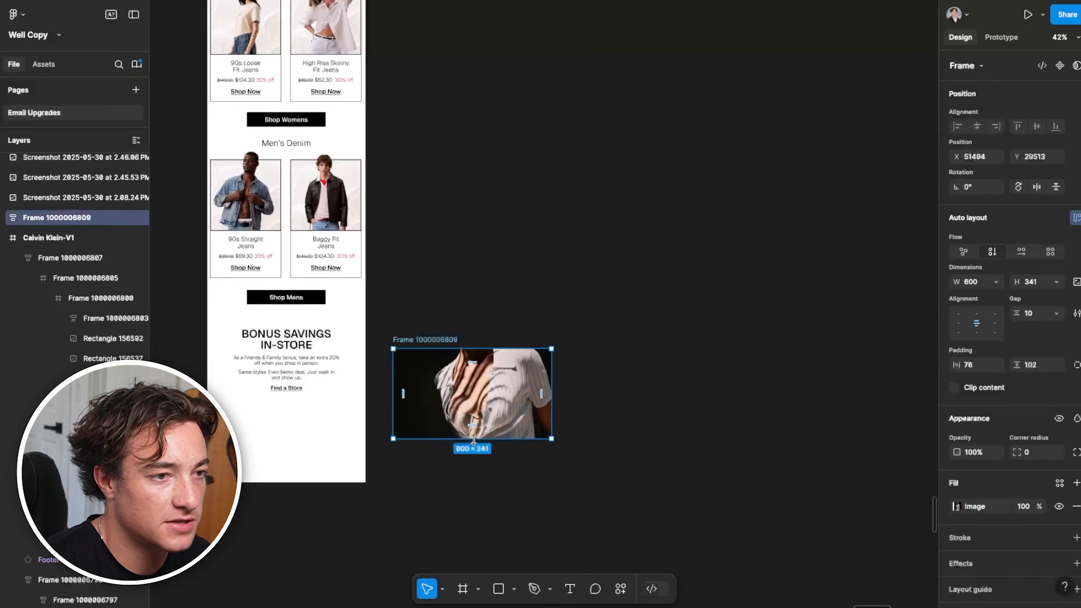
pyautogui.moveTo(473, 439); pyautogui.dragTo(479, 524)
pyautogui.hotkey('ctrl', 'z')
pyautogui.hscroll(-4, 369, 497)
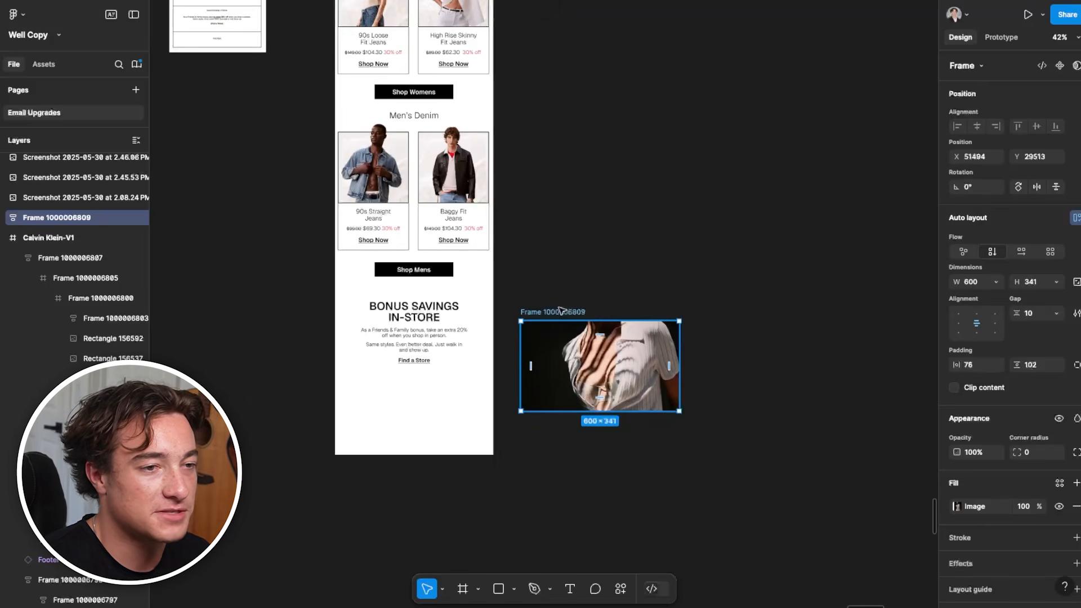
pyautogui.moveTo(561, 310); pyautogui.dragTo(376, 284)
pyautogui.rightClick(372, 328)
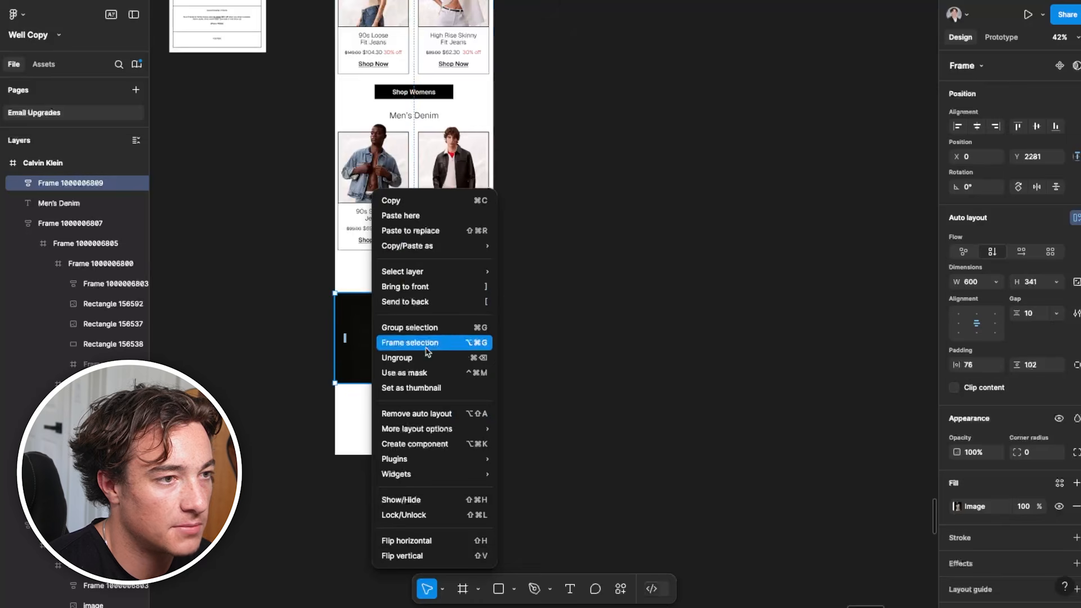
pyautogui.click(437, 302)
pyautogui.moveTo(423, 339); pyautogui.dragTo(425, 350)
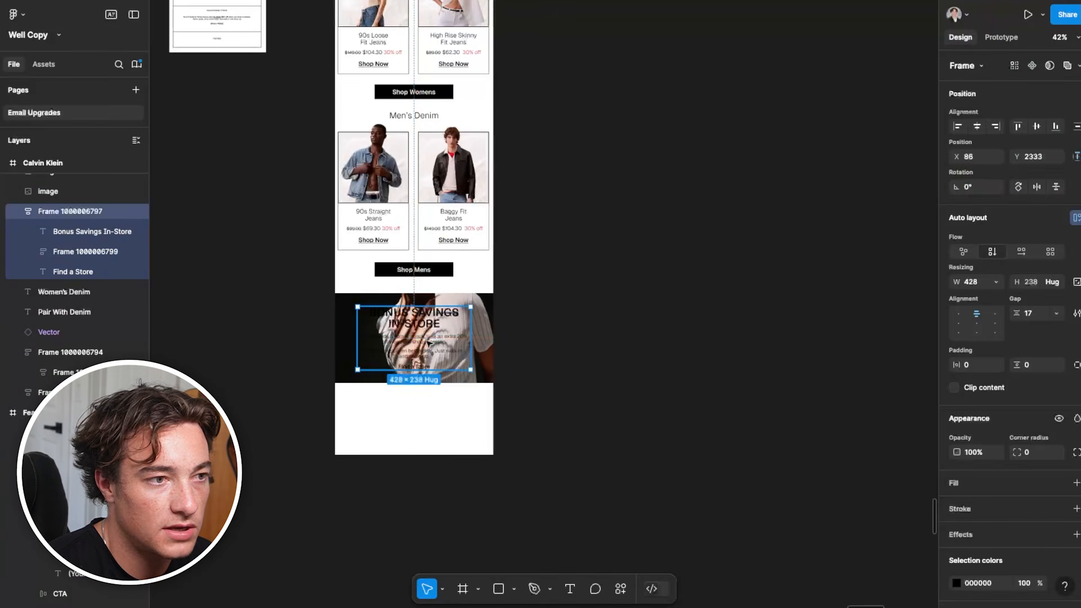
# Recolour the Bonus Savings In-Store text block to white (FFFFFF)
pyautogui.click(957, 583)
pyautogui.moveTo(823, 372); pyautogui.dragTo(697, 174)
pyautogui.click(520, 373)
pyautogui.scroll(3, 521, 373)
pyautogui.moveTo(411, 331); pyautogui.dragTo(409, 331)
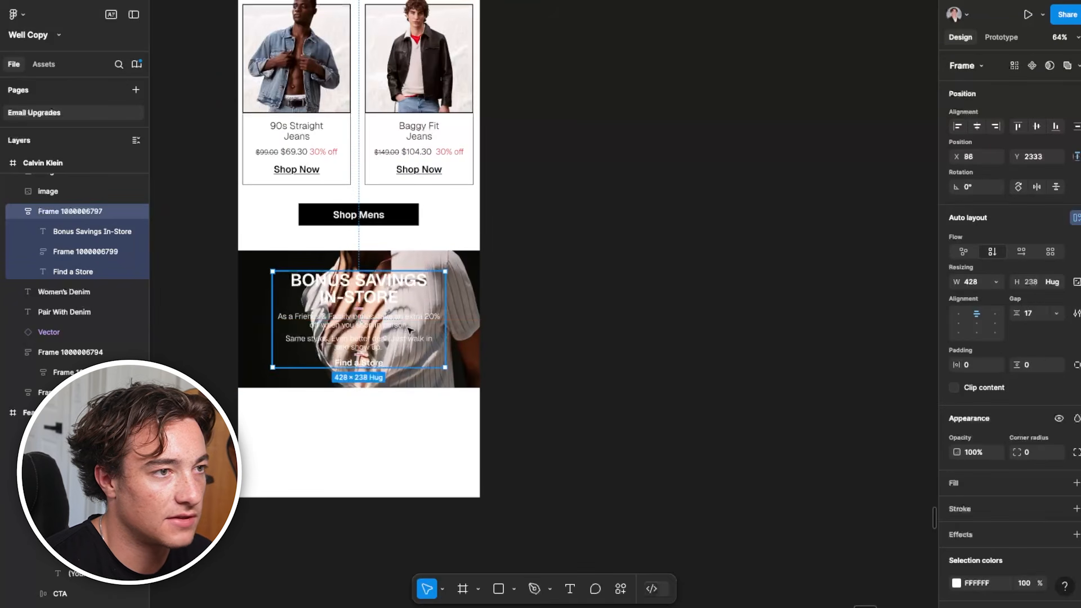
# Add a black (000000) overlay fill at about 60% opacity to the photo behind the Bonus Savings text
pyautogui.click(247, 271)
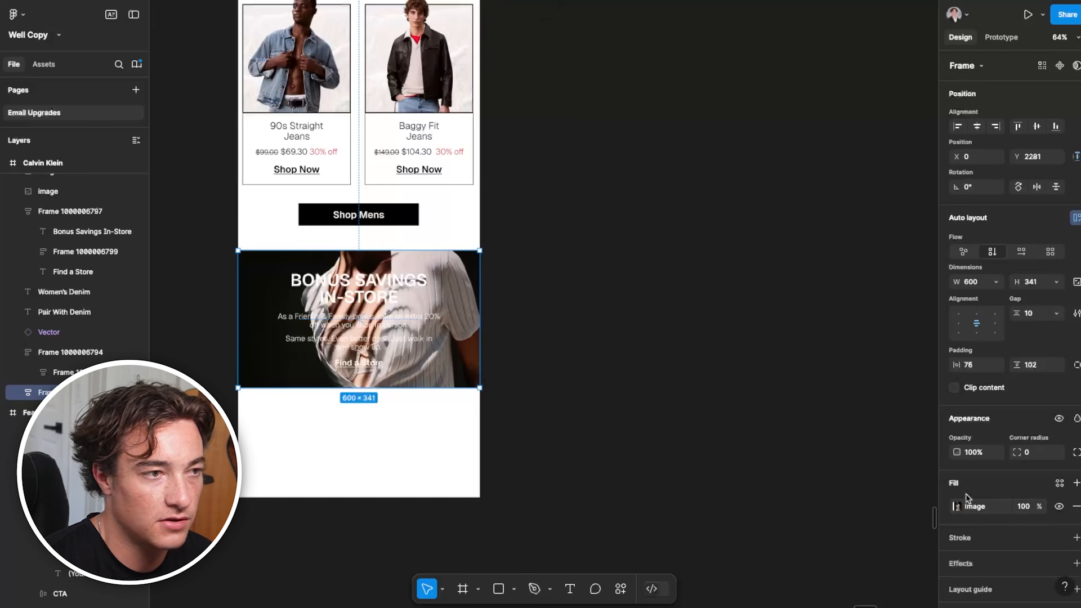
pyautogui.click(1075, 485)
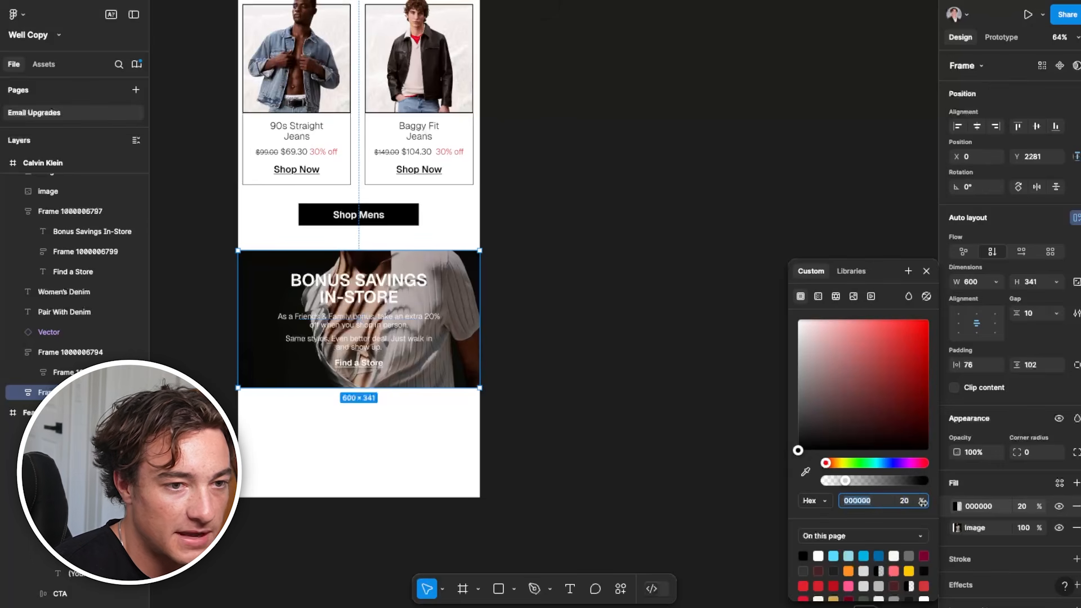
pyautogui.moveTo(844, 481); pyautogui.dragTo(886, 483)
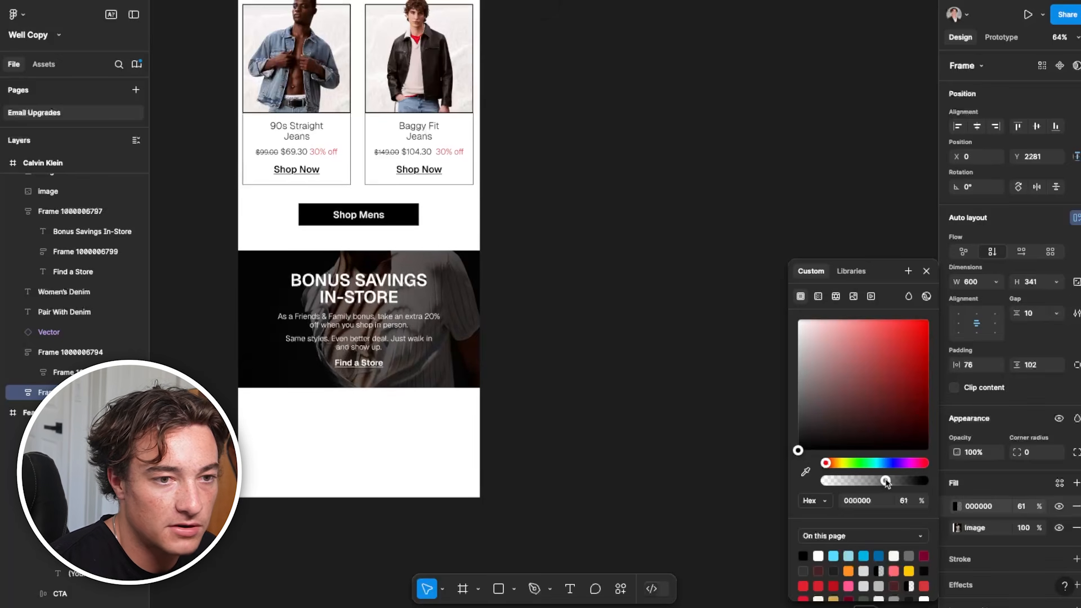
pyautogui.scroll(-5, 435, 277)
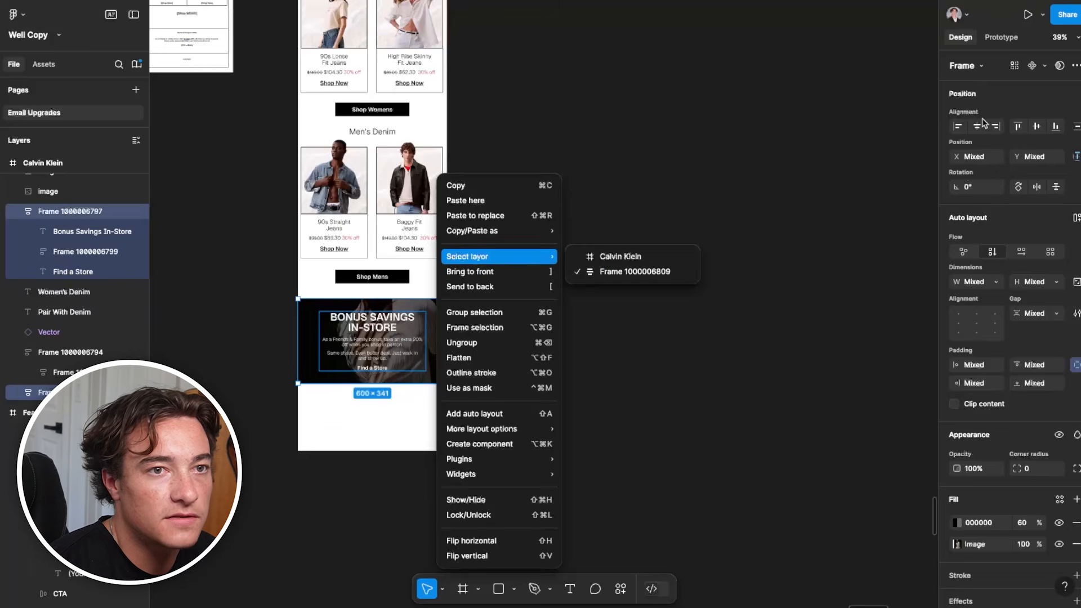
# Align the Bonus Savings text block and its photo background on their horizontal centres
pyautogui.click(977, 128)
pyautogui.click(401, 341)
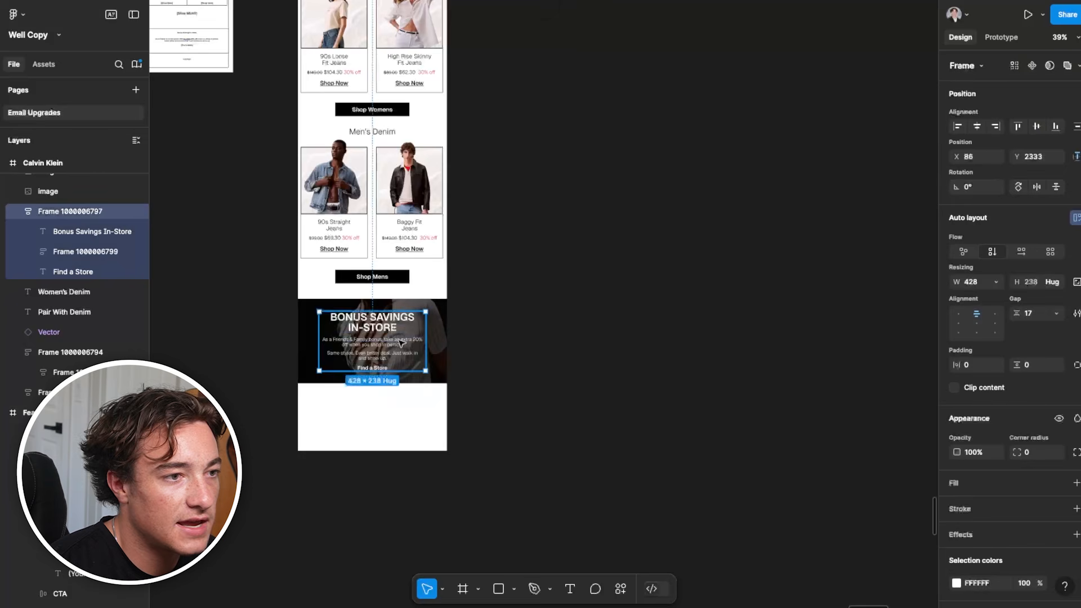
pyautogui.click(586, 301)
# Examine the Calvin Klein footer's logo, navigation links, social icons and unsubscribe text beneath the Bonus Savings section
pyautogui.scroll(-3, 417, 475)
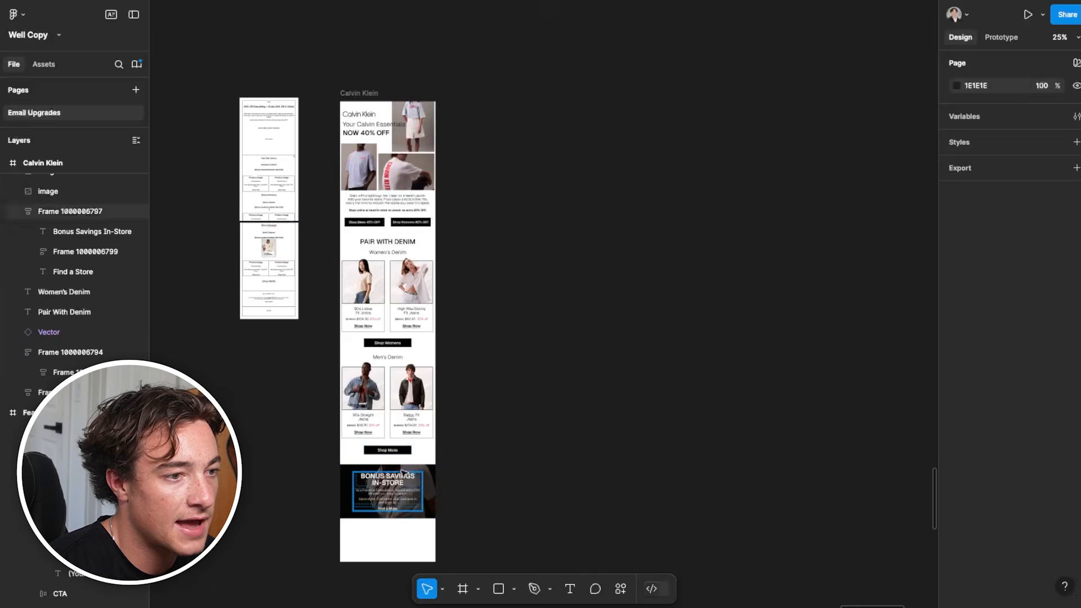
pyautogui.scroll(-3, 425, 465)
pyautogui.scroll(3, 407, 274)
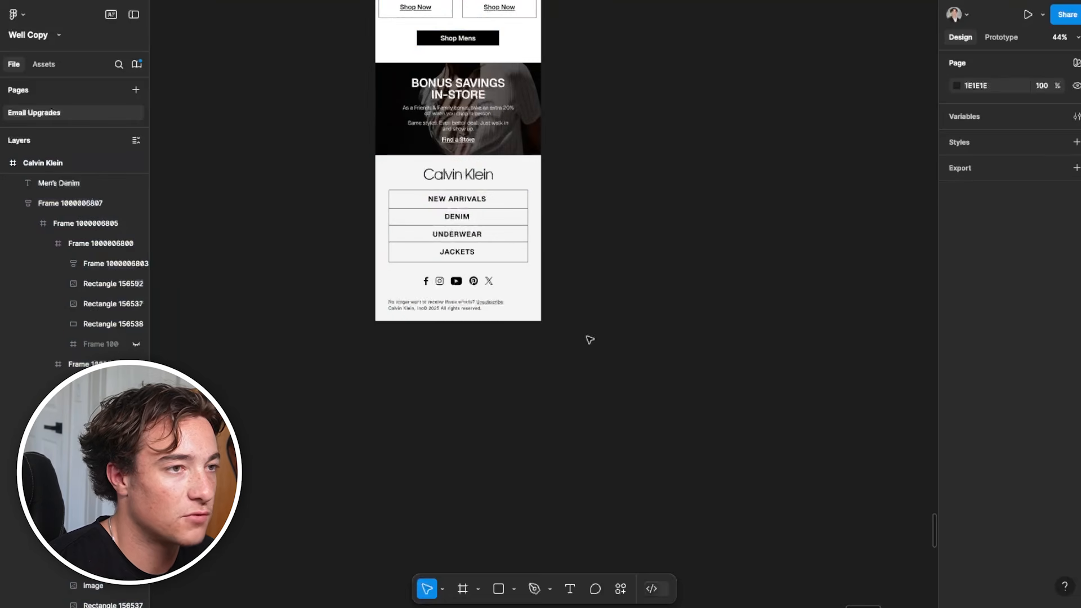
pyautogui.scroll(2, 465, 184)
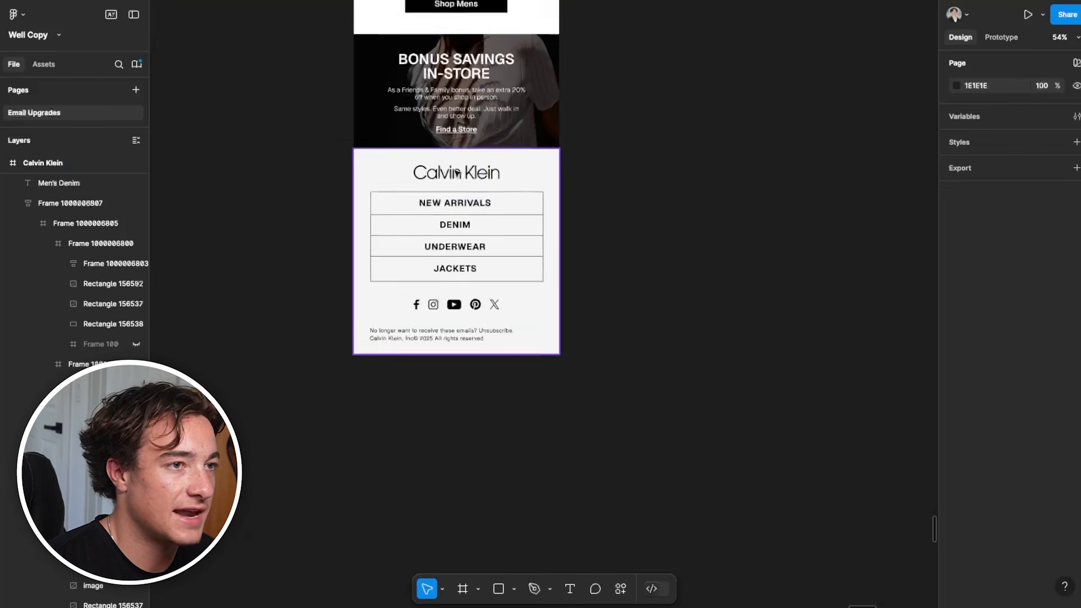
pyautogui.click(455, 170)
pyautogui.click(722, 197)
pyautogui.doubleClick(464, 197)
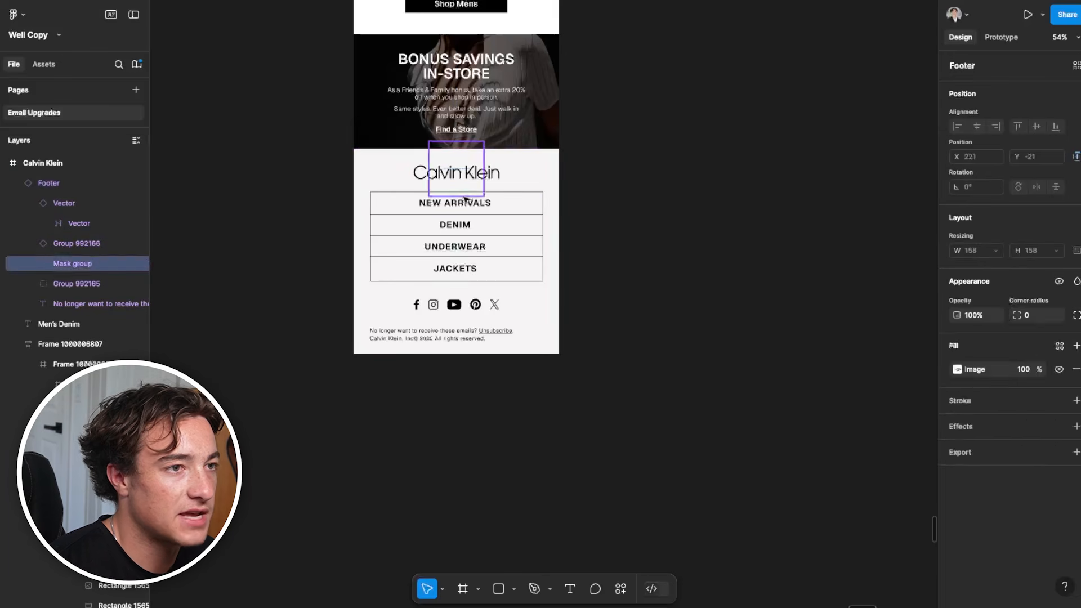
pyautogui.doubleClick(467, 210)
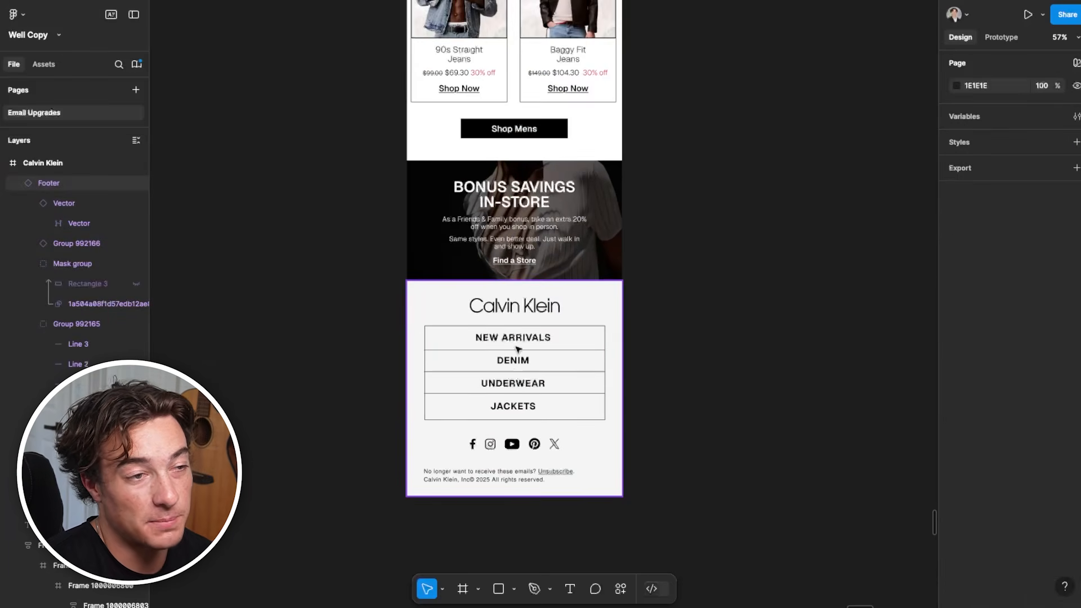
# Compare the footer with the Feastables email's closing section, and review the Calvin Klein email's denim sections
pyautogui.moveTo(367, 181); pyautogui.dragTo(581, 593)
pyautogui.scroll(-4, 461, 374)
pyautogui.moveTo(392, 436); pyautogui.dragTo(777, 234)
pyautogui.scroll(-3, 595, 357)
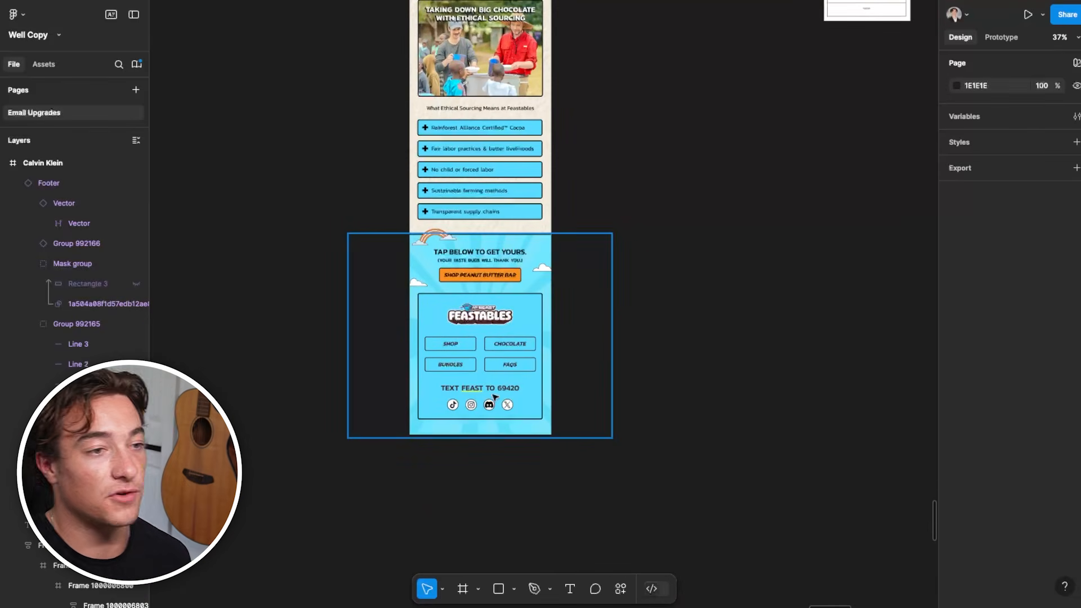
pyautogui.hscroll(5, 584, 338)
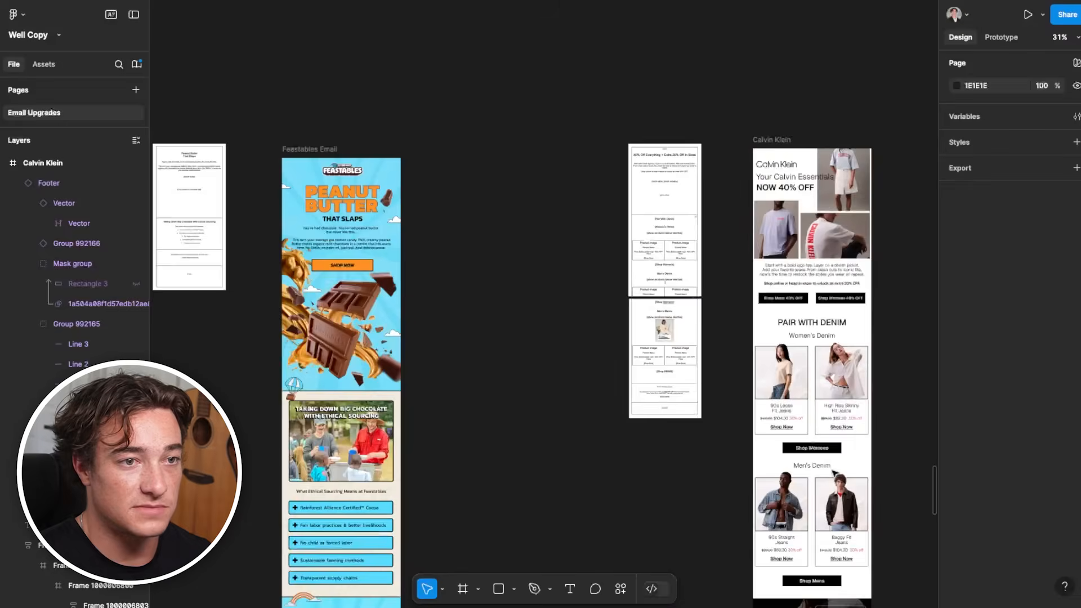
pyautogui.scroll(-4, 835, 474)
pyautogui.hscroll(4, 835, 473)
pyautogui.scroll(4, 610, 444)
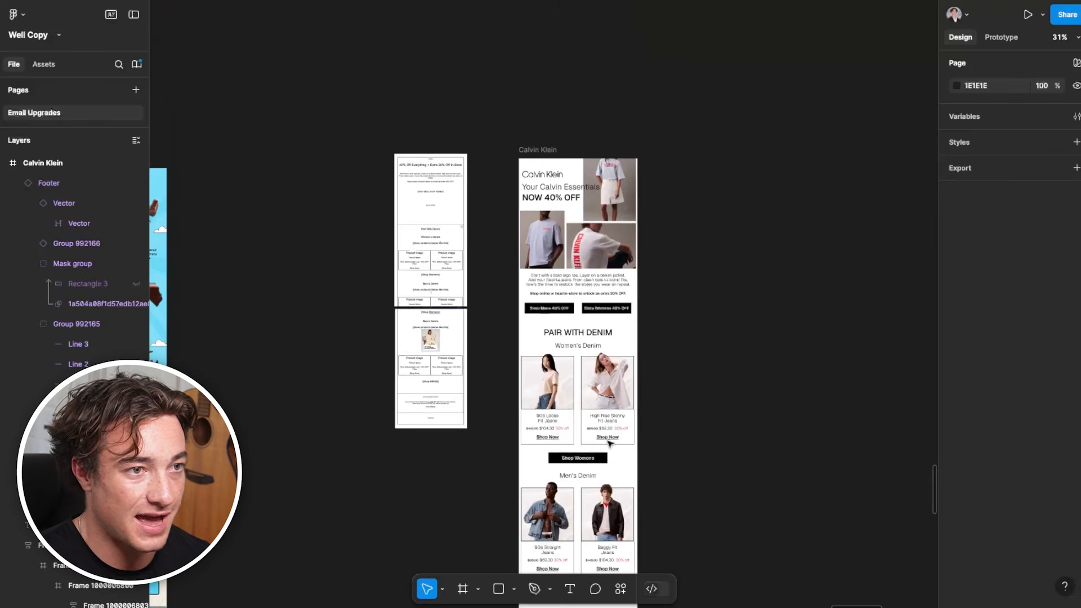
pyautogui.scroll(3, 623, 301)
pyautogui.scroll(-3, 573, 386)
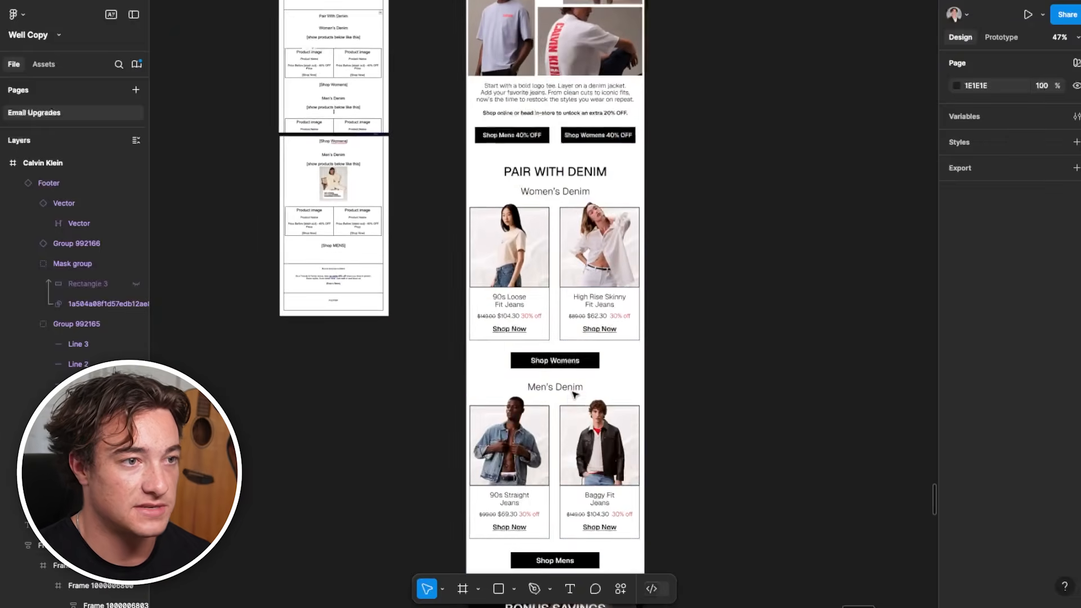
# Nudge the Women's and Men's Denim product groups and the Men's Denim heading sideways to even out the email's side margins
pyautogui.scroll(-1, 574, 388)
pyautogui.scroll(1, 570, 401)
pyautogui.moveTo(741, 531); pyautogui.dragTo(466, 228)
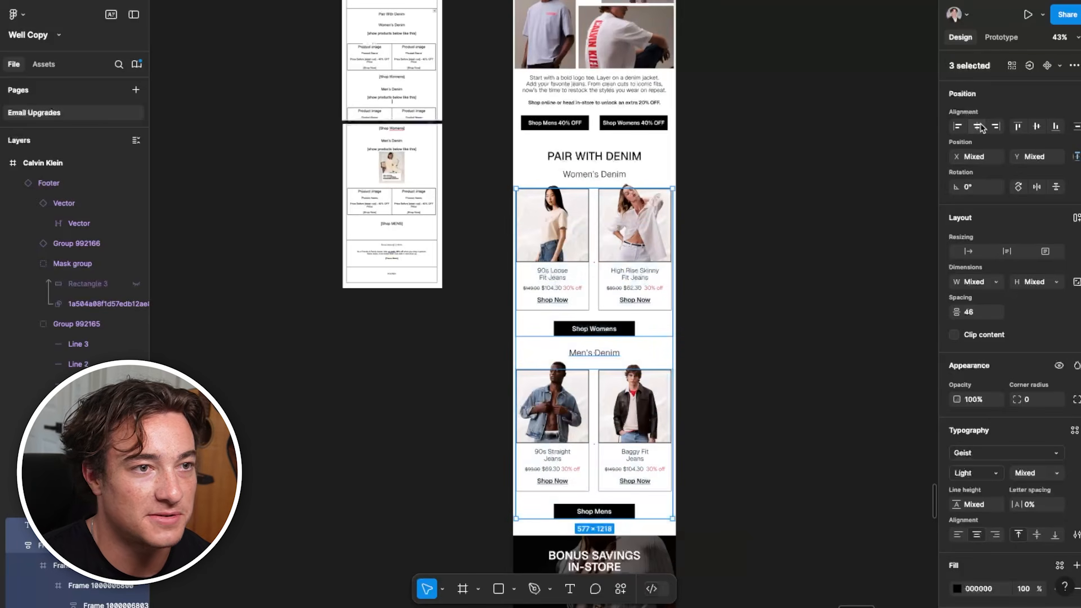
pyautogui.scroll(8, 594, 242)
pyautogui.hscroll(-1, 593, 239)
pyautogui.press('Right')
pyautogui.press('Right')
pyautogui.press('Right')
pyautogui.press('Right')
pyautogui.press('Right')
pyautogui.press('Right')
pyautogui.press('Right')
pyautogui.press('Right')
pyautogui.press('Right')
pyautogui.press('Right')
pyautogui.press('Right')
pyautogui.press('Right')
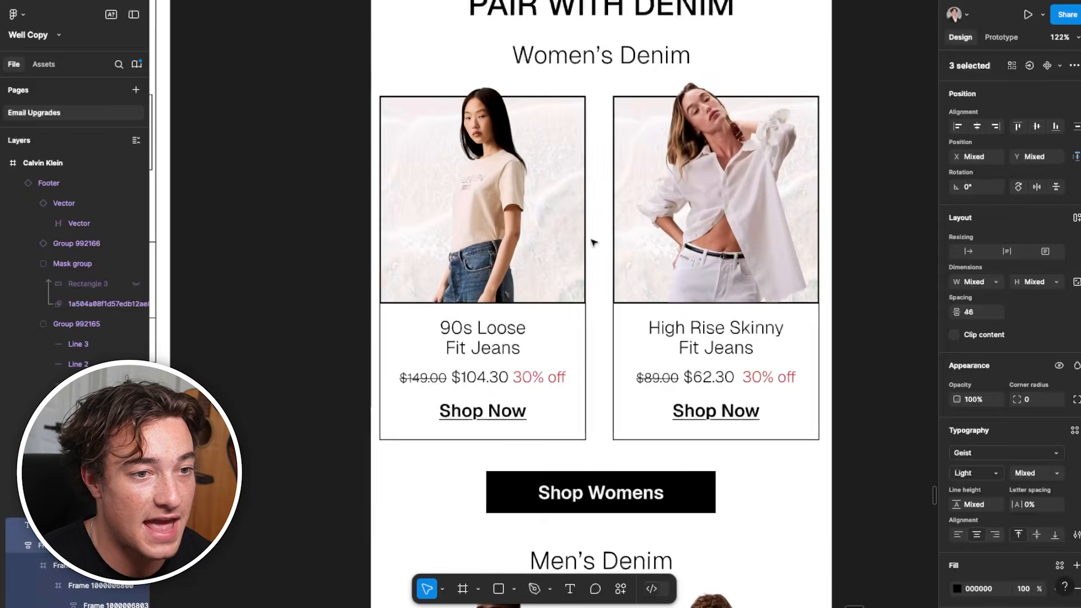
pyautogui.press('Left')
pyautogui.press('Left')
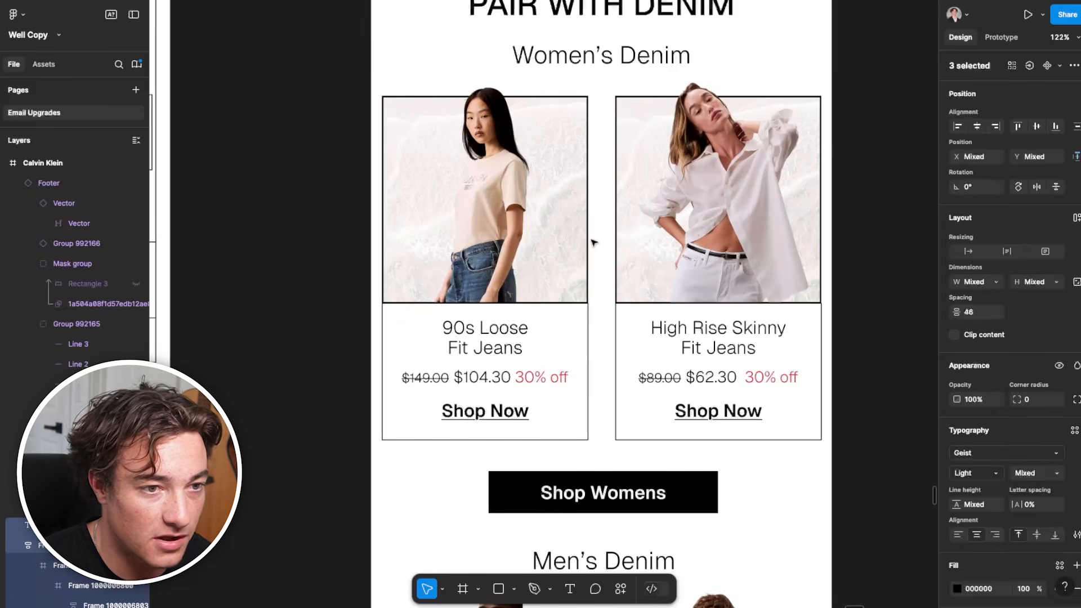
pyautogui.scroll(-9, 606, 315)
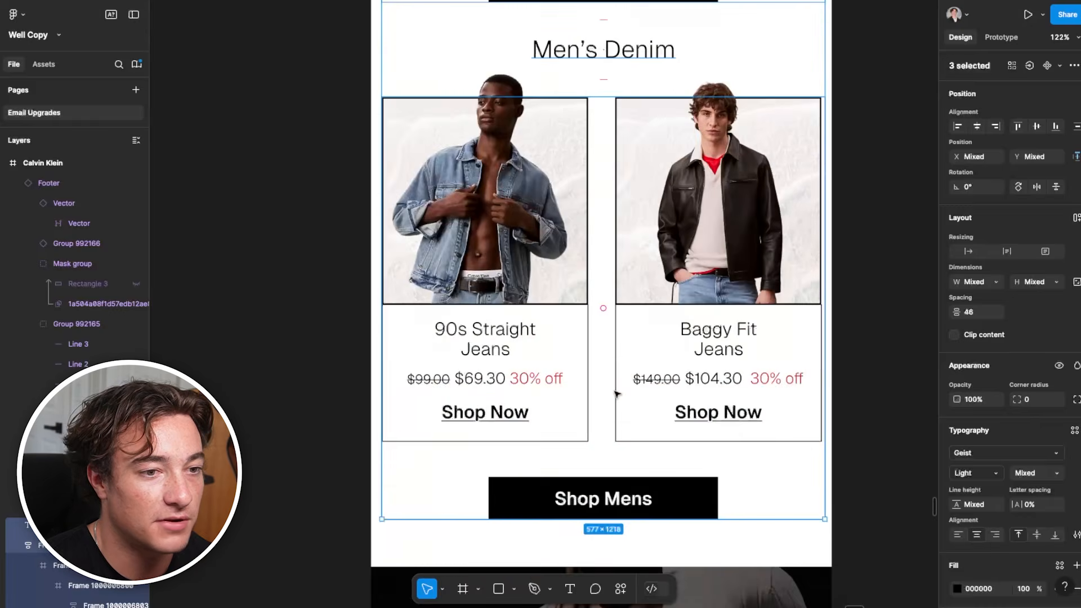
pyautogui.click(846, 350)
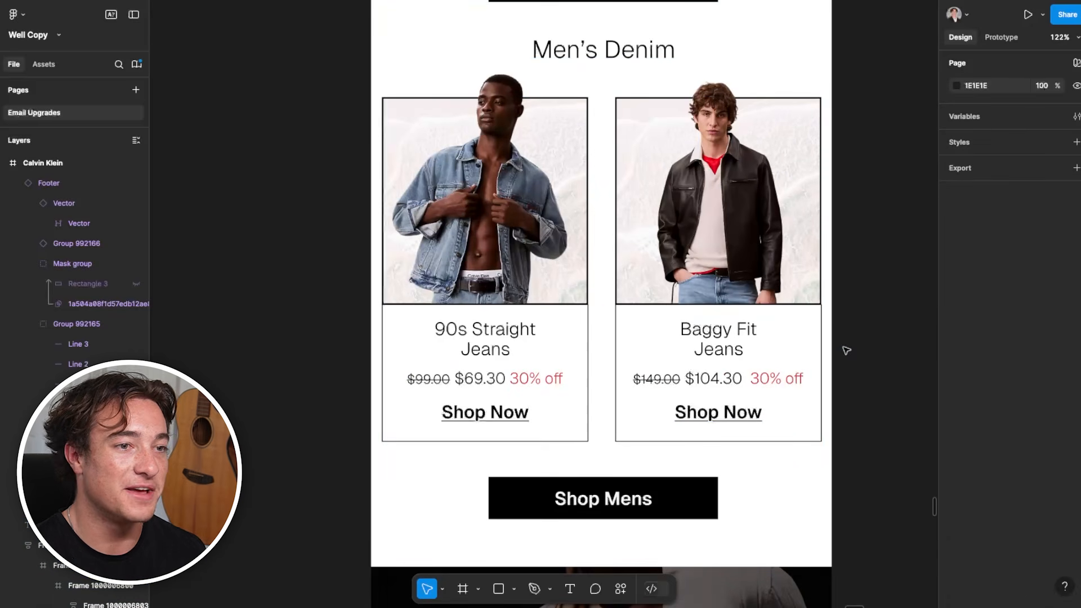
pyautogui.click(628, 368)
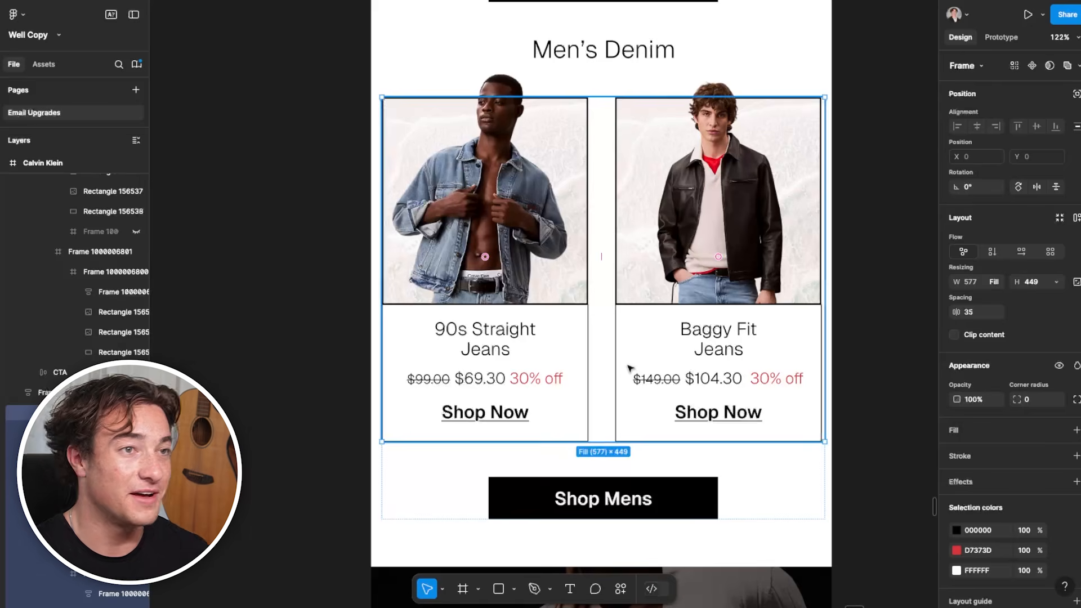
# Nudge the three hero photos together horizontally to balance their margins against the email's side edges
pyautogui.scroll(-3, 629, 367)
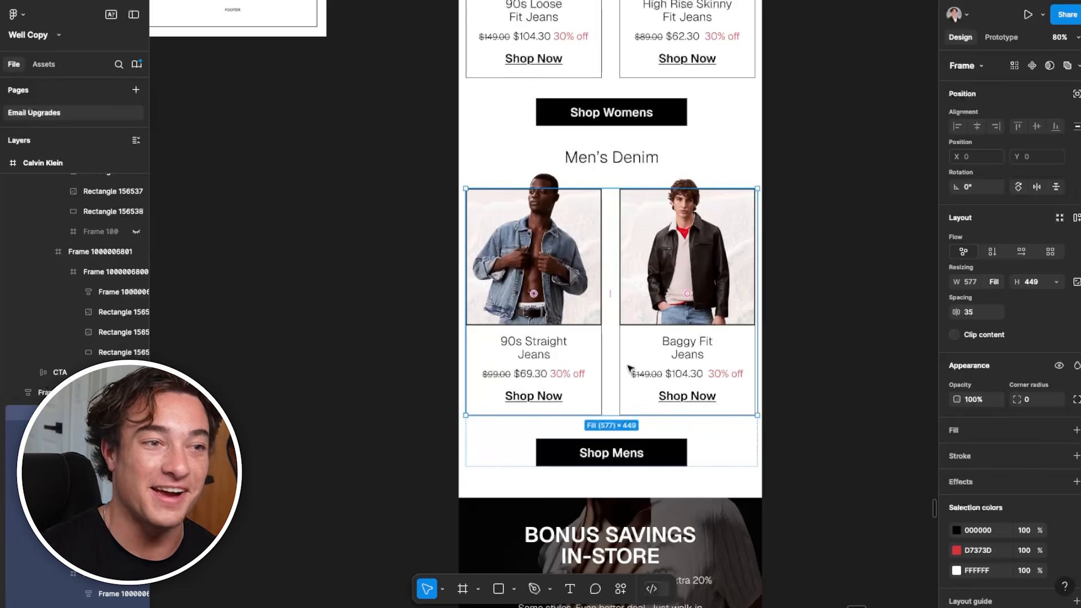
pyautogui.scroll(7, 630, 369)
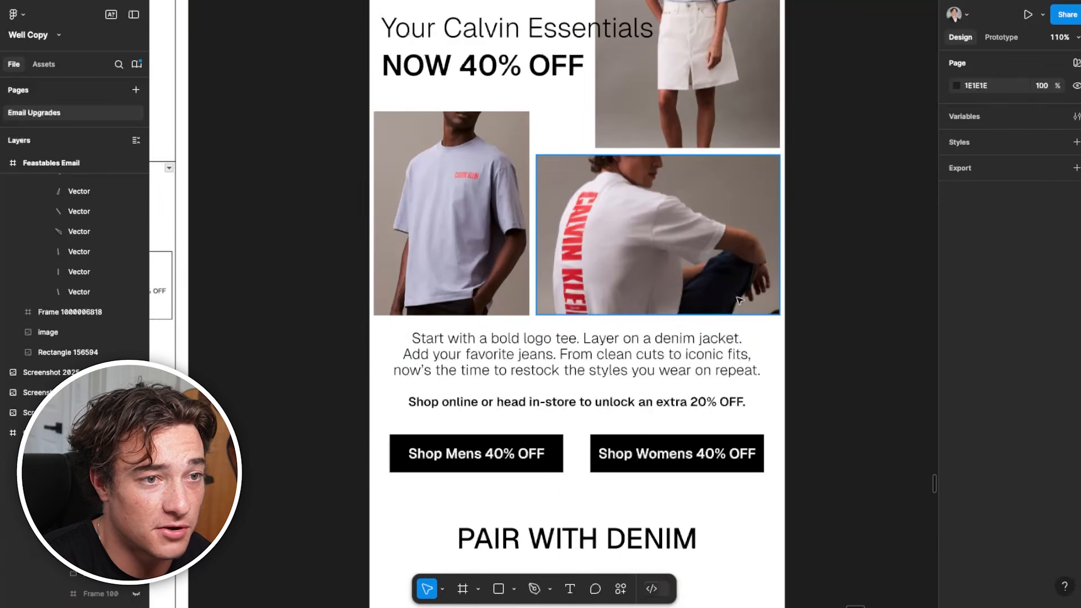
pyautogui.scroll(1, 836, 266)
pyautogui.moveTo(812, 381); pyautogui.dragTo(422, 192)
pyautogui.moveTo(418, 193); pyautogui.dragTo(419, 193)
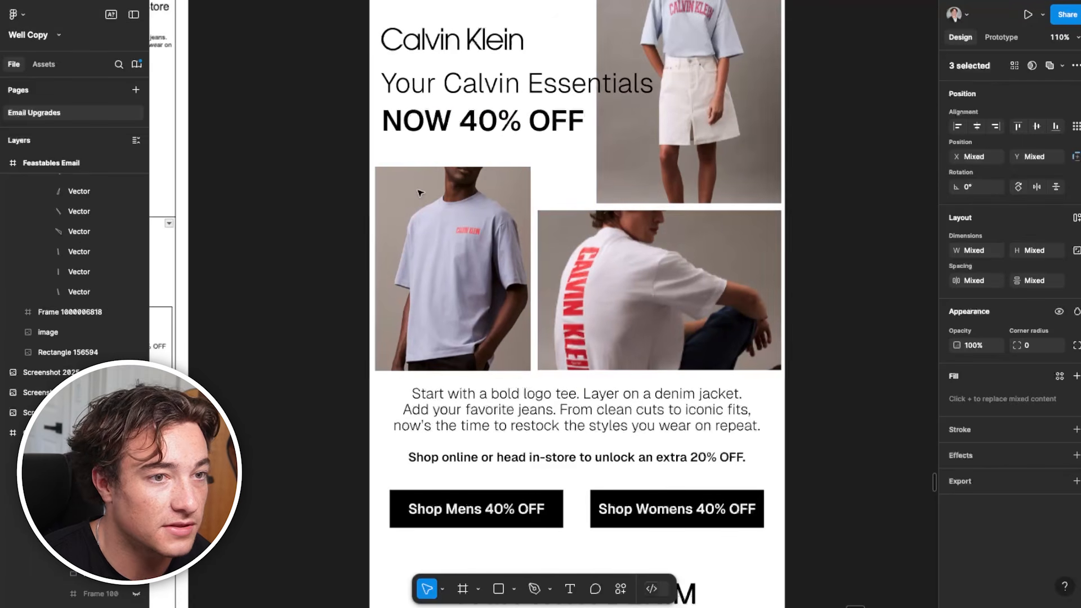
pyautogui.press('Left')
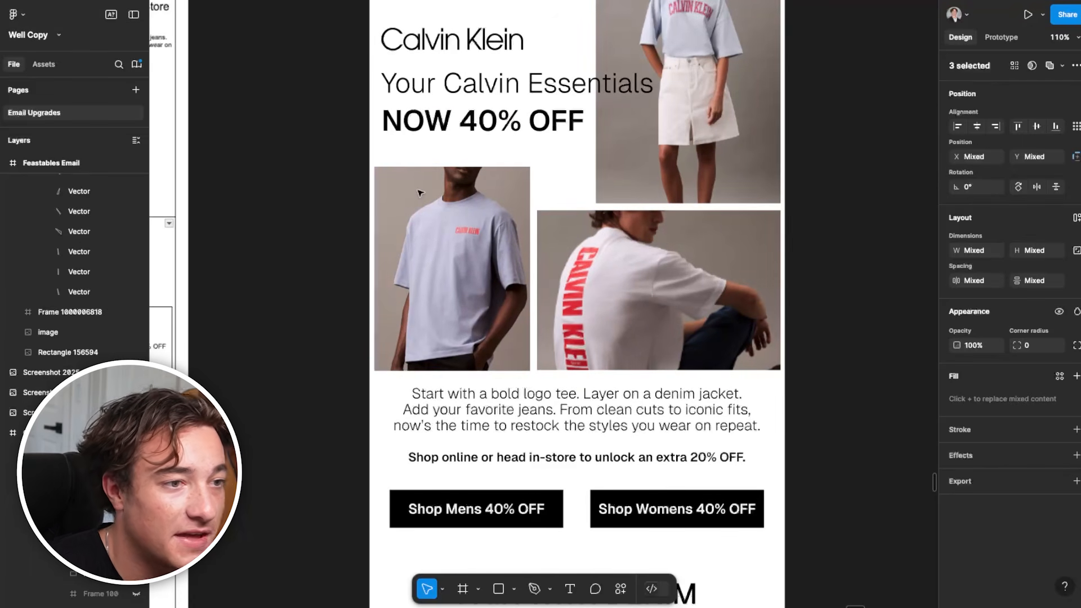
# Look over the Calvin Klein email's hero and denim sections beside its wireframe
pyautogui.scroll(-5, 420, 193)
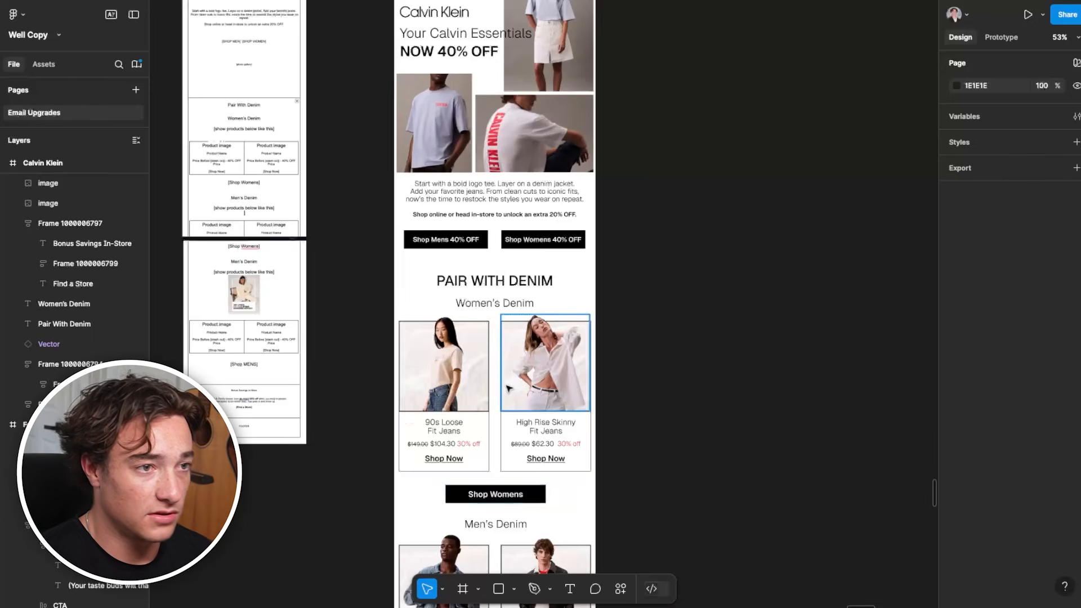
pyautogui.scroll(-3, 508, 388)
pyautogui.moveTo(374, 425); pyautogui.dragTo(487, 391)
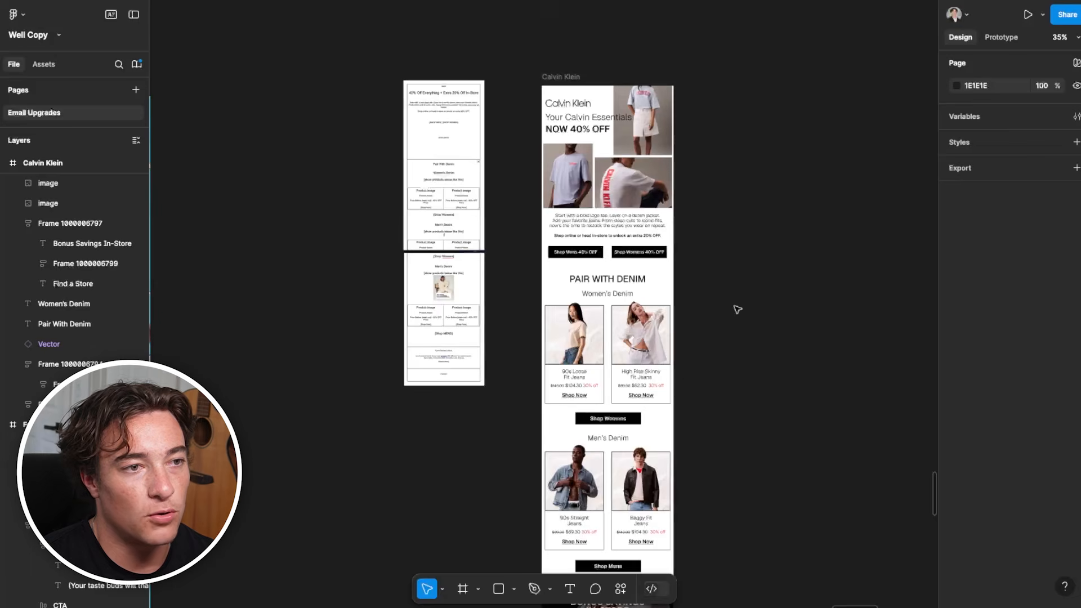
pyautogui.moveTo(666, 309); pyautogui.dragTo(612, 397)
pyautogui.scroll(3, 614, 399)
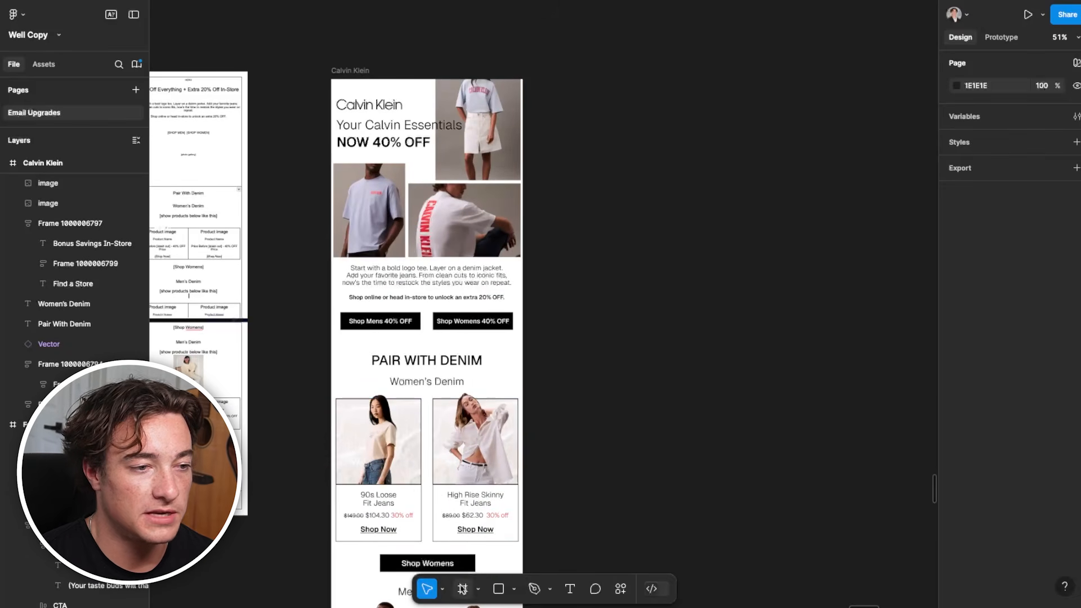
# Draw a 600 × 713 slice across the email's full width, covering the hero photos and the intro copy
pyautogui.click(483, 559)
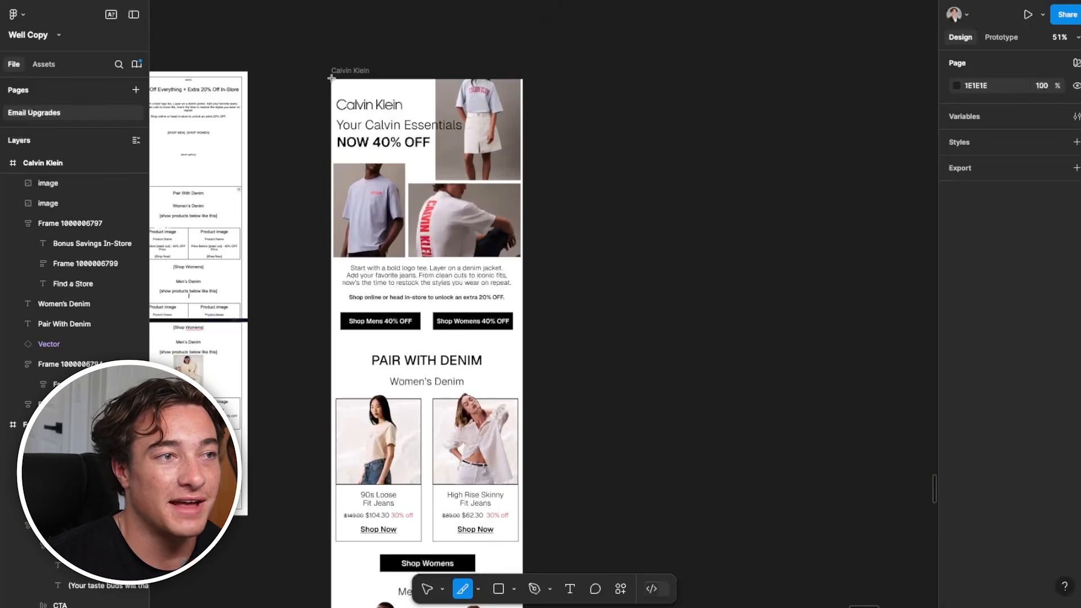
pyautogui.moveTo(331, 78); pyautogui.dragTo(522, 307)
pyautogui.scroll(3, 458, 300)
pyautogui.moveTo(411, 305); pyautogui.dragTo(412, 293)
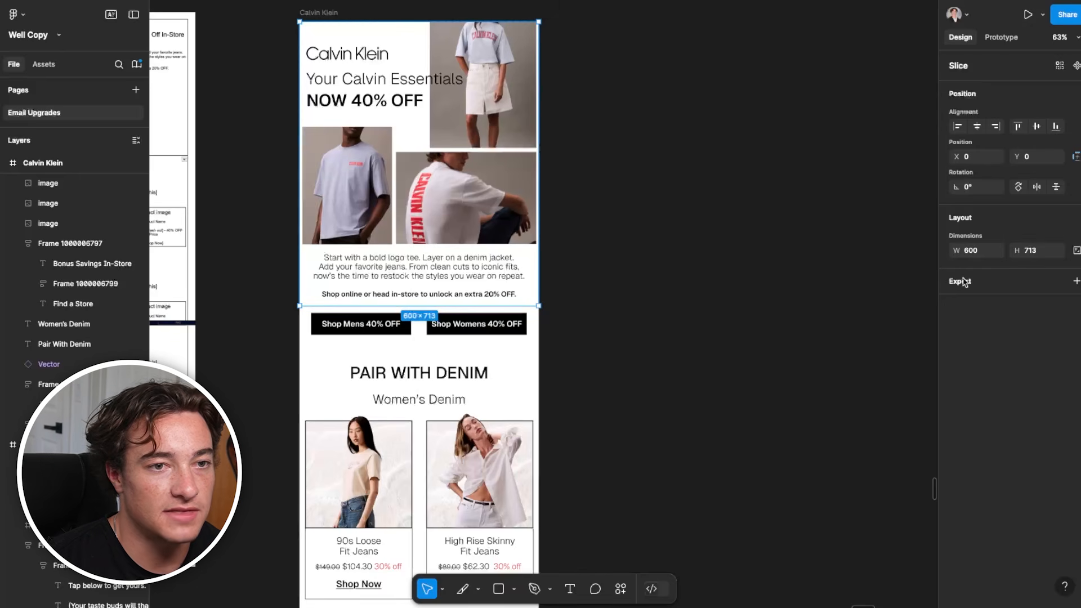
# Export the hero slice as a 2x PNG named Slice 1.png into Downloads
pyautogui.click(965, 304)
pyautogui.click(960, 337)
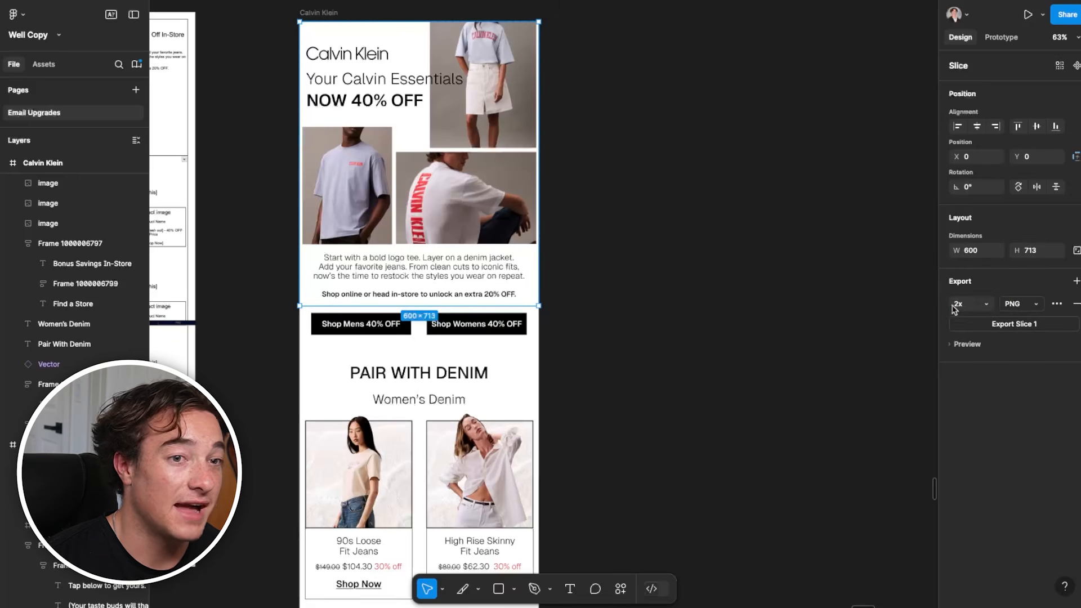
pyautogui.click(999, 325)
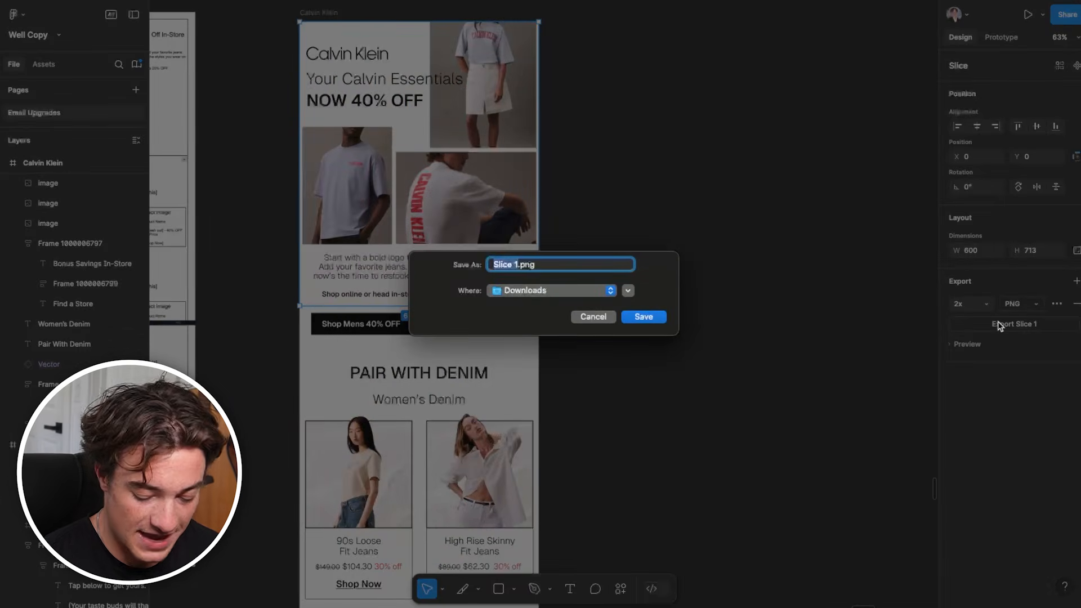
pyautogui.press('Return')
# Duplicate the hero slice directly beneath it and resize the copy to 300 × 251 around the Shop Mens 40% OFF button
pyautogui.scroll(-3, 817, 339)
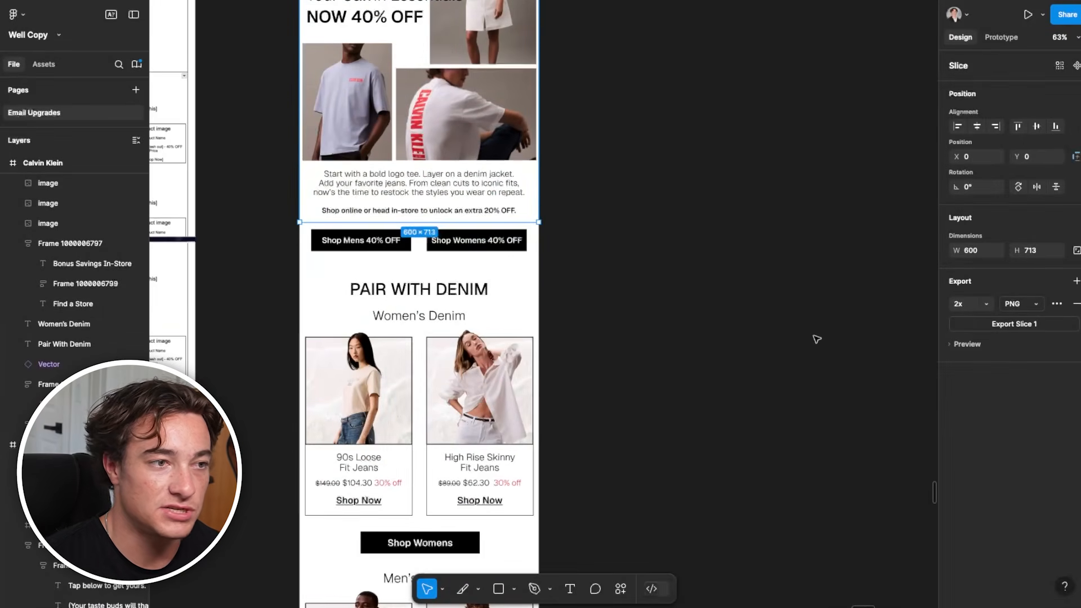
pyautogui.scroll(1, 583, 304)
pyautogui.press('super+d')
pyautogui.moveTo(490, 171); pyautogui.dragTo(491, 457)
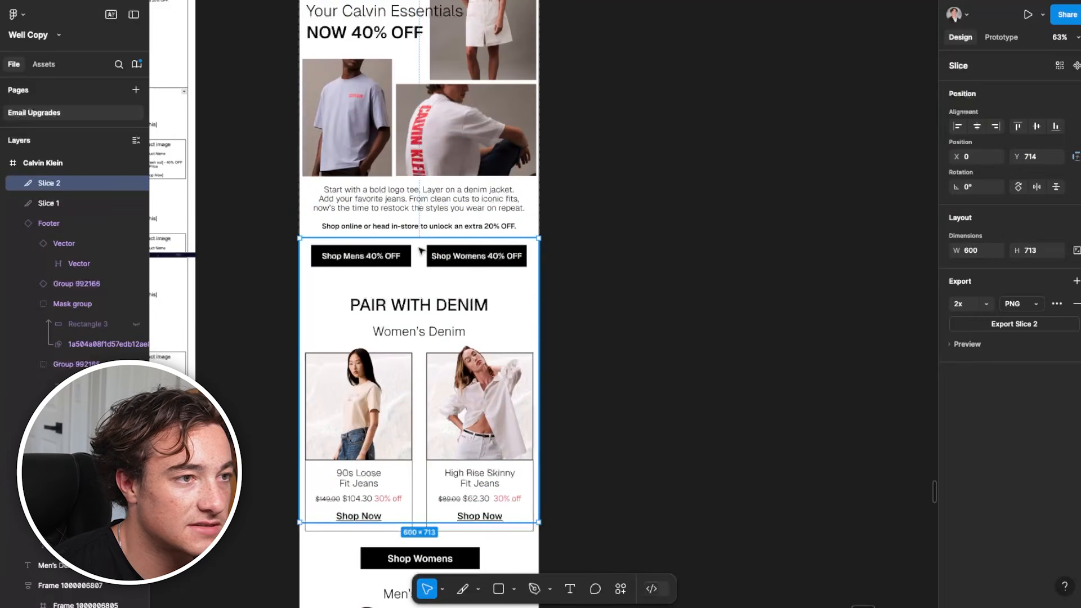
pyautogui.moveTo(419, 238); pyautogui.dragTo(417, 244)
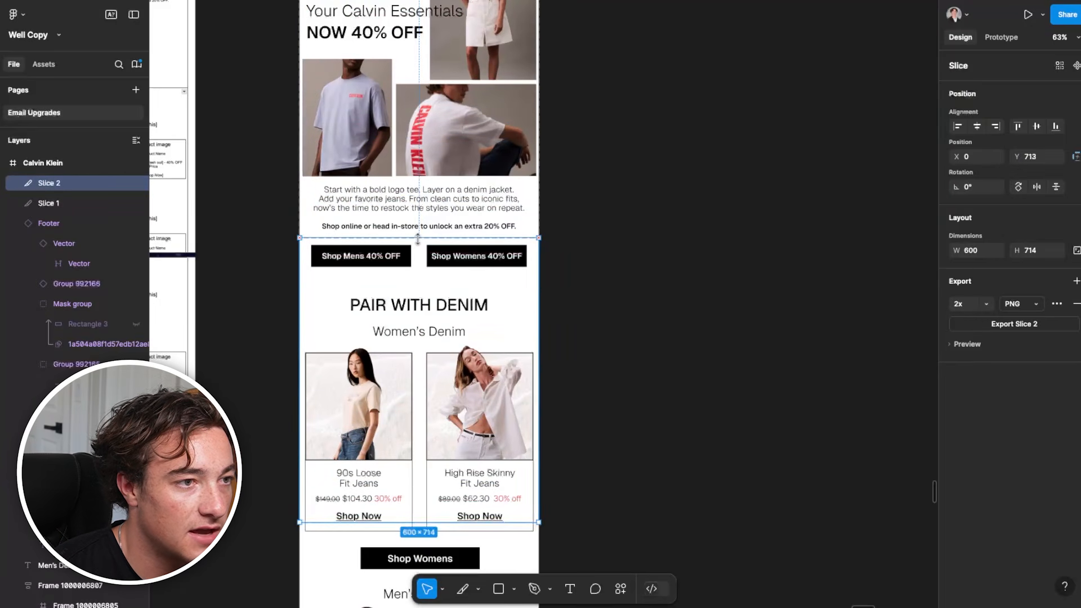
pyautogui.moveTo(541, 523); pyautogui.dragTo(418, 337)
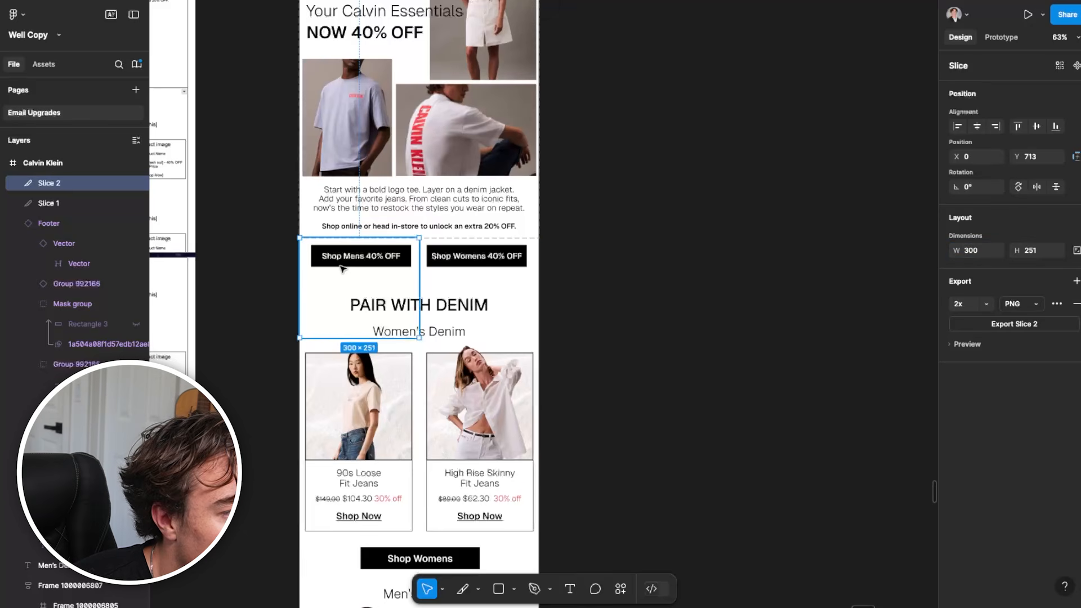
# Keep the Shop Mens slice flush with the hero slice by undoing its nudge, and export it as a 2x PNG
pyautogui.moveTo(343, 266); pyautogui.dragTo(341, 264)
pyautogui.scroll(5, 341, 264)
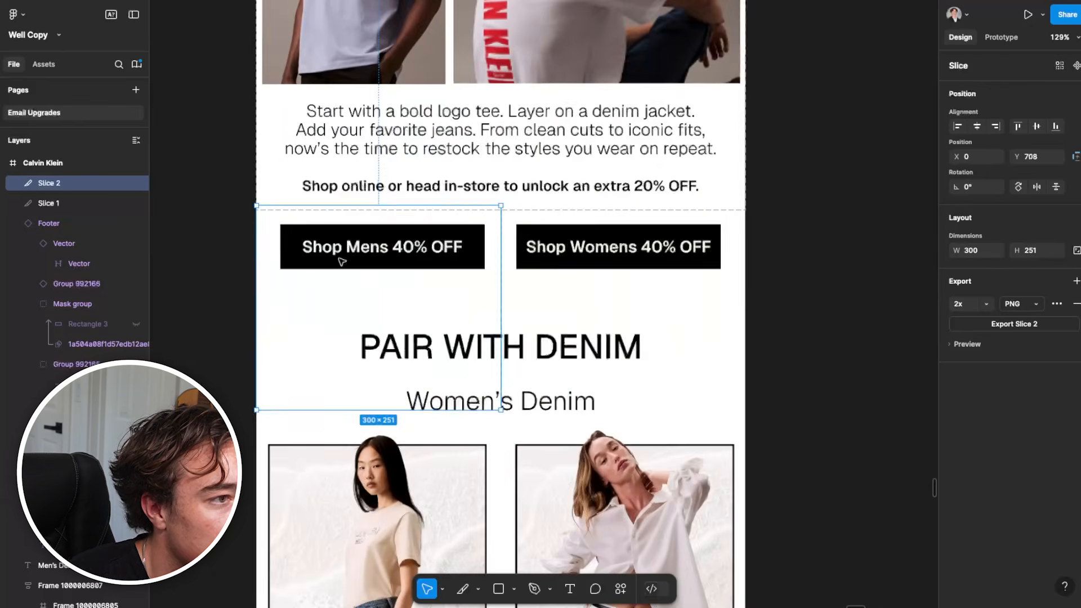
pyautogui.hotkey('ctrl', 'z')
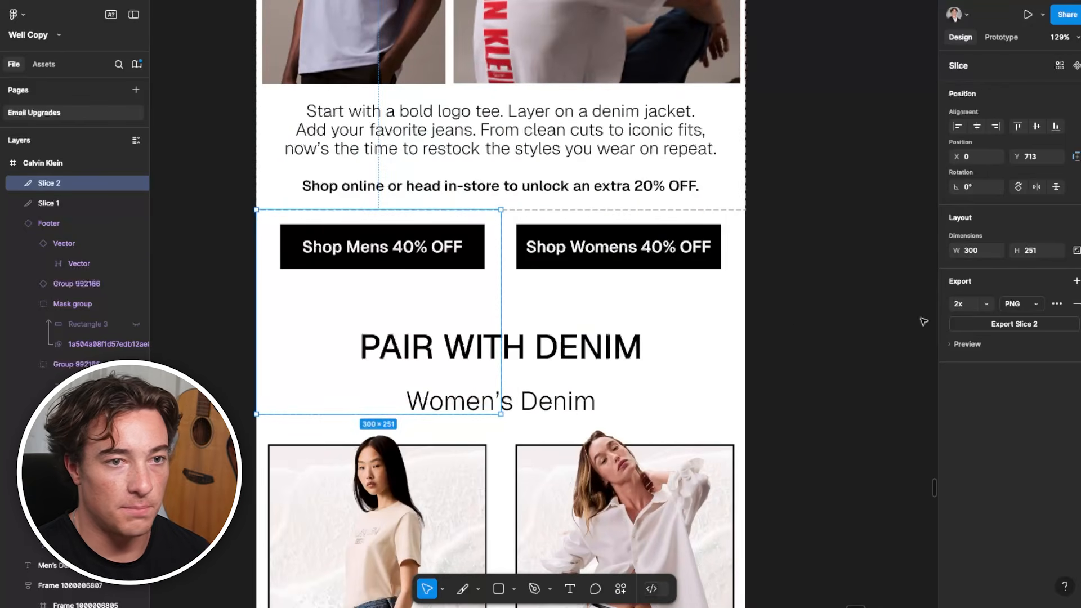
pyautogui.click(1013, 324)
pyautogui.press('Return')
# Duplicate the Shop Mens slice across to the Shop Womens 40% OFF button and export the copy as a 2x PNG
pyautogui.hotkey('ctrl', 'd')
pyautogui.moveTo(378, 266); pyautogui.dragTo(625, 270)
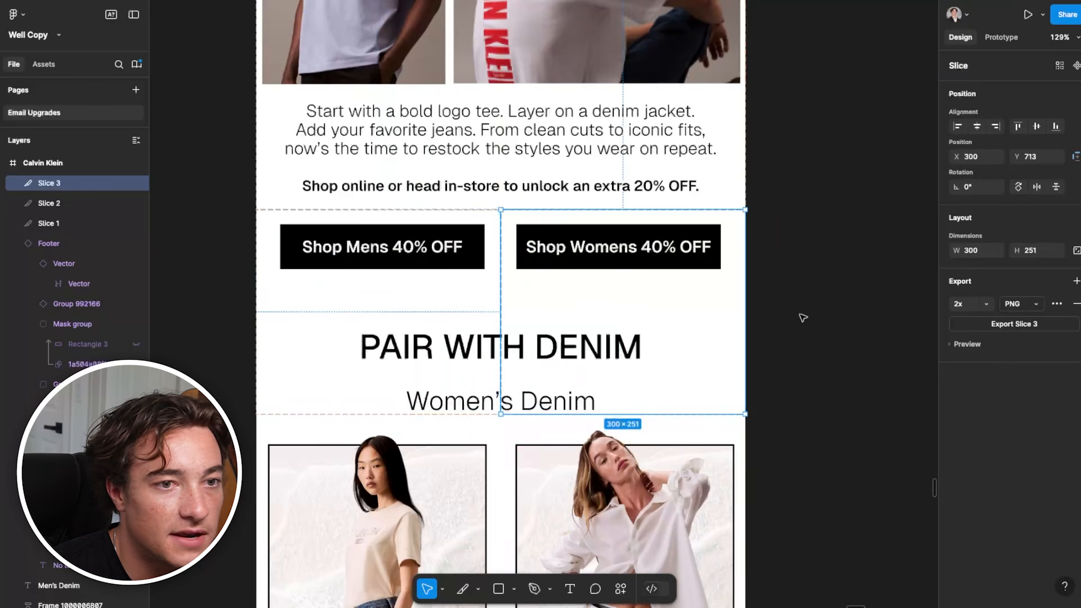
pyautogui.click(1013, 324)
pyautogui.press('Return')
# Add duplicate slices over the two Women's Denim product cards and export them as PNGs
pyautogui.scroll(-5, 608, 288)
pyautogui.hotkey('ctrl', '-')
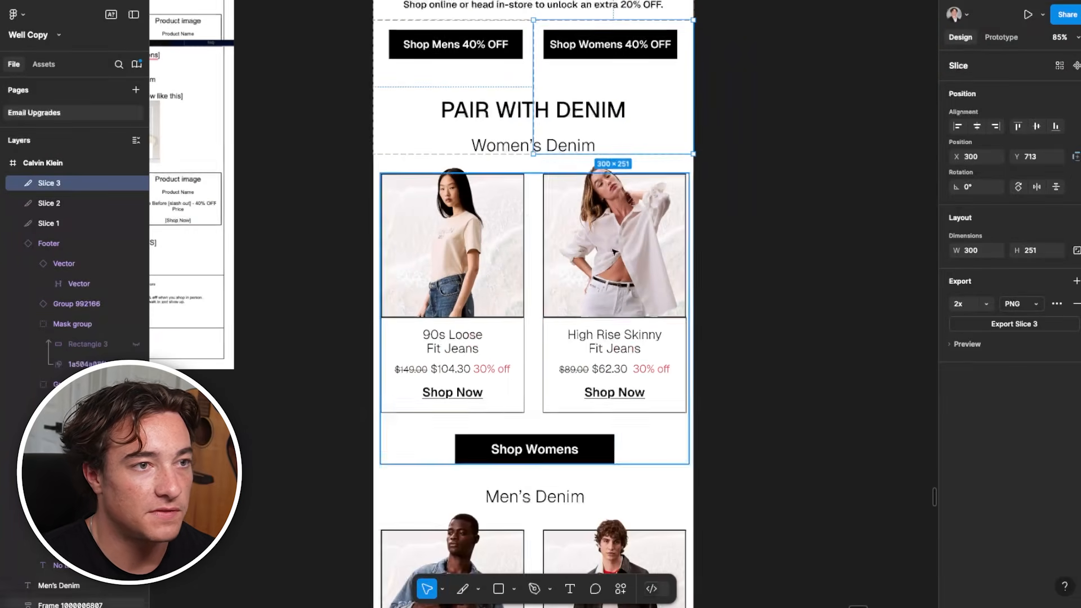
pyautogui.hotkey('ctrl', 'd')
pyautogui.moveTo(609, 121); pyautogui.dragTo(606, 246)
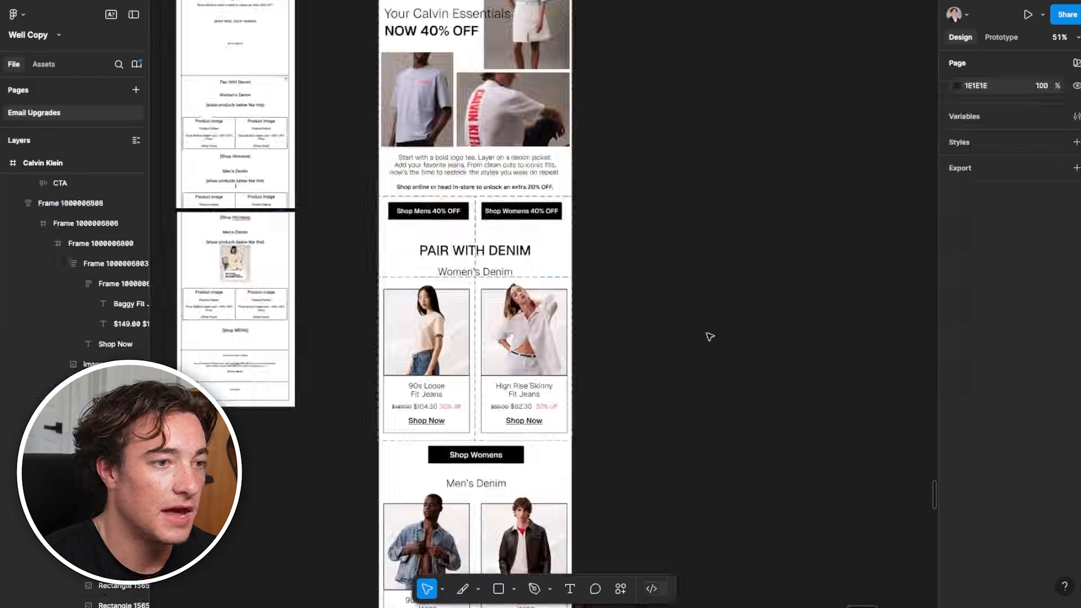
pyautogui.scroll(3, 695, 355)
pyautogui.scroll(-4, 465, 423)
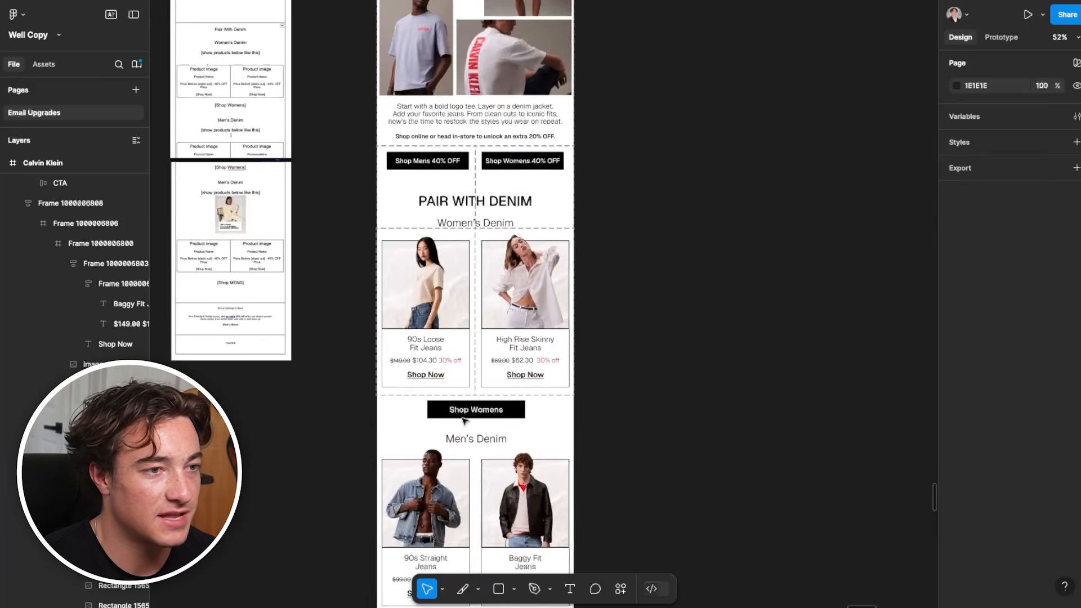
pyautogui.scroll(-2, 463, 421)
pyautogui.scroll(-3, 462, 421)
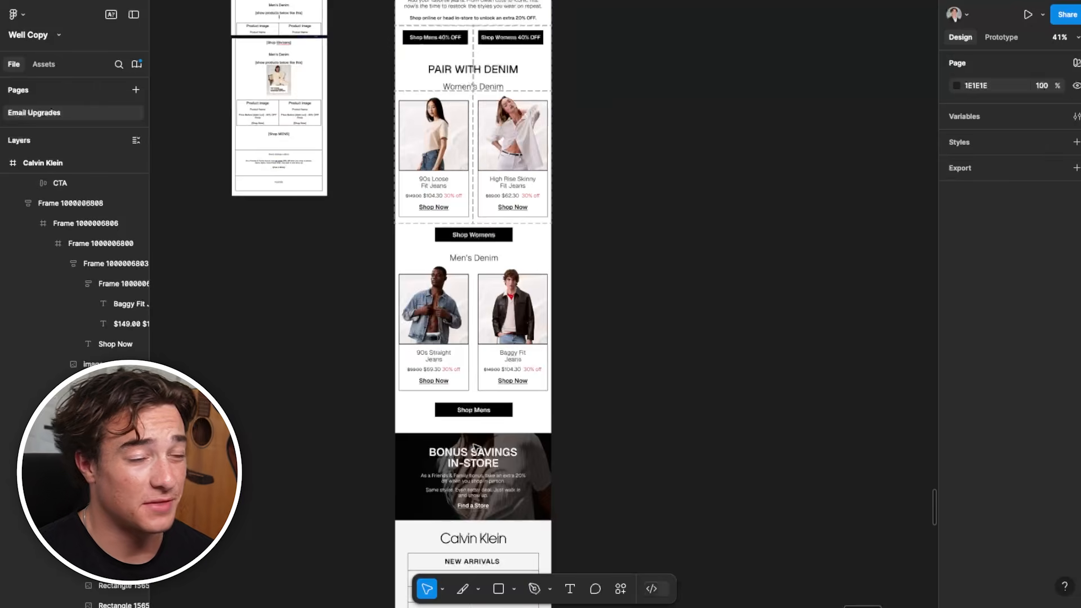
pyautogui.scroll(5, 471, 444)
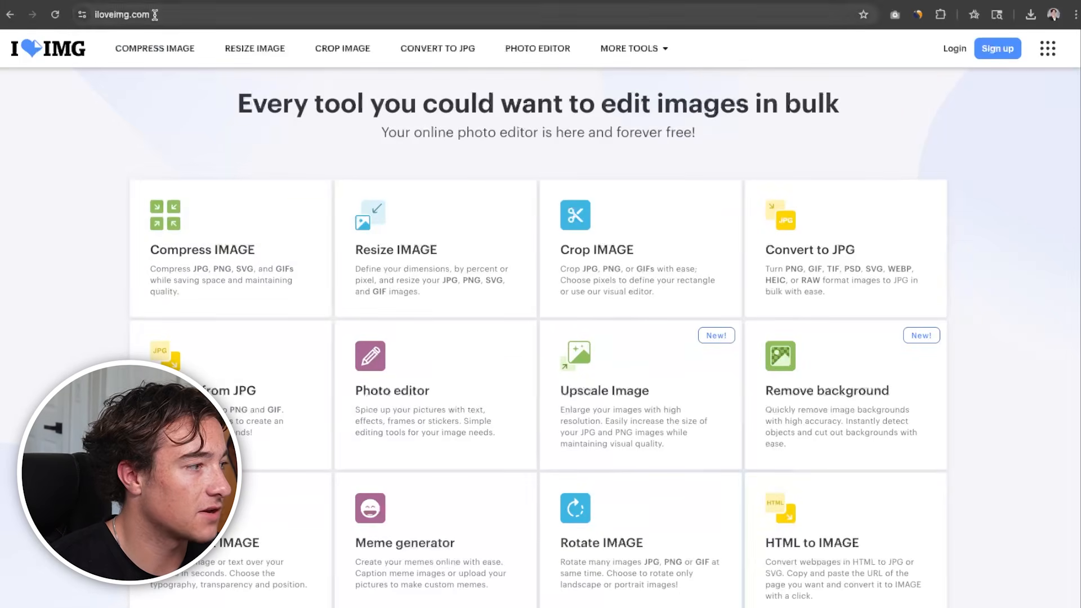
# Switch to iLoveIMG and compress Slice 1.png through Slice 5.png from Downloads
pyautogui.click(231, 248)
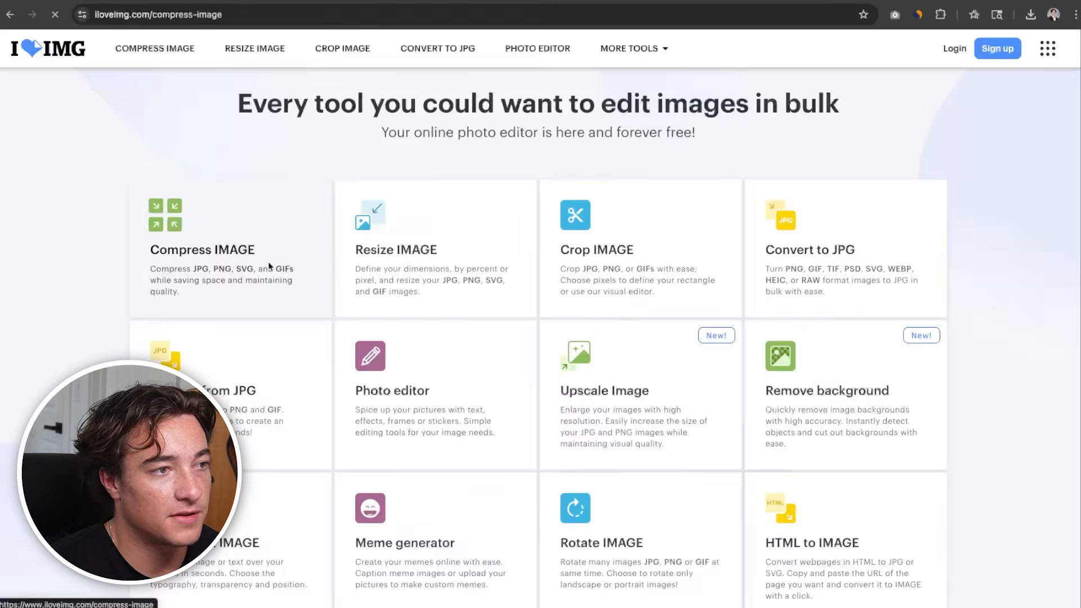
pyautogui.click(492, 230)
pyautogui.keyDown('super'); pyautogui.click(478, 314); pyautogui.keyUp('super')
pyautogui.keyDown('super'); pyautogui.click(555, 313); pyautogui.keyUp('super')
pyautogui.keyDown('super'); pyautogui.click(622, 311); pyautogui.keyUp('super')
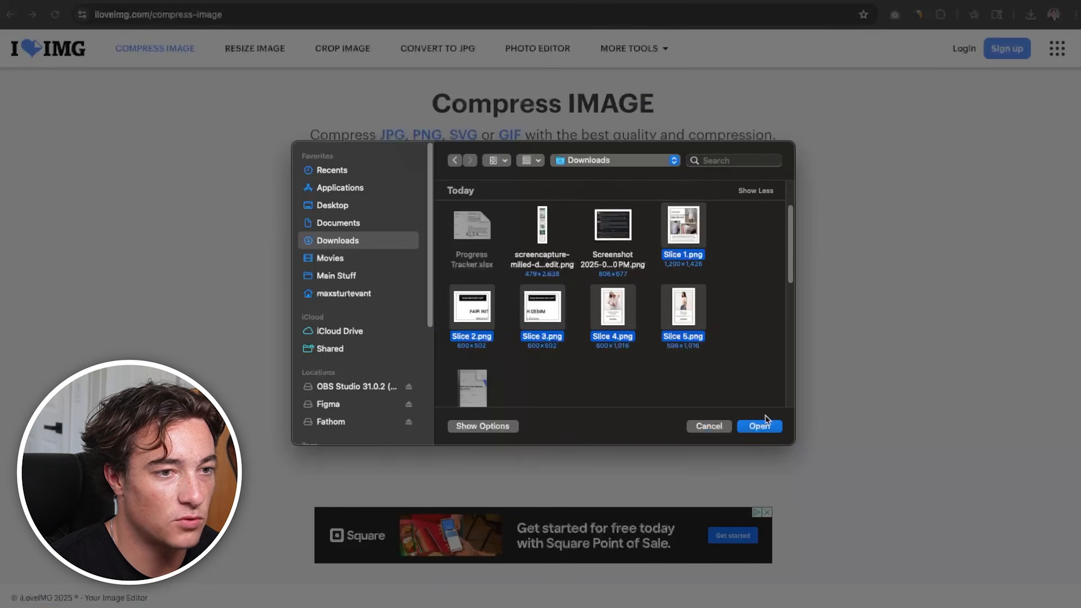
pyautogui.click(766, 425)
pyautogui.click(950, 568)
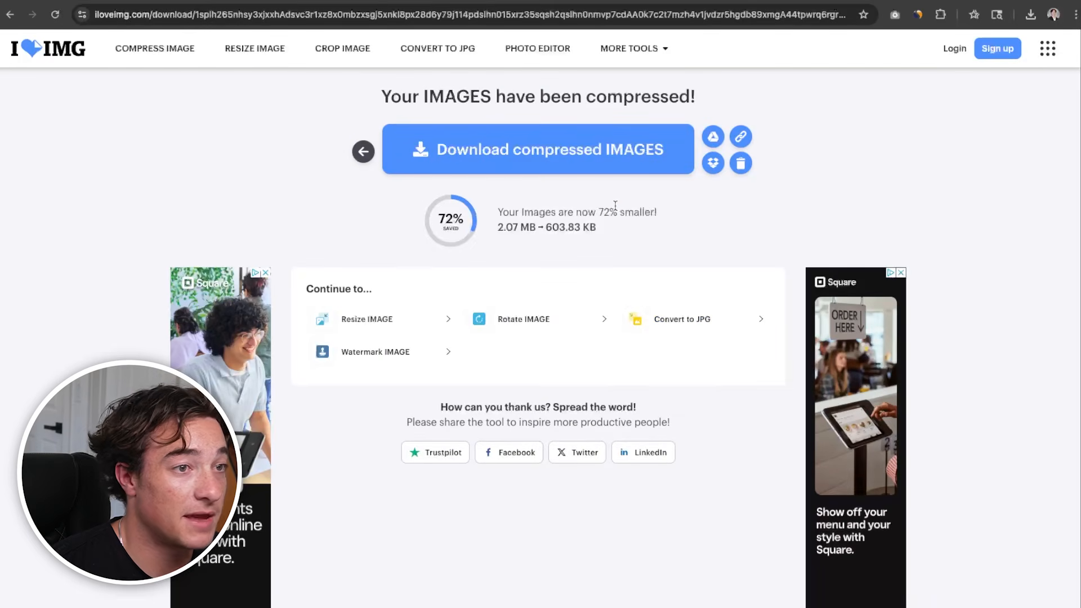
# Download the compressed slices and open the iloveimg-compressed zip file
pyautogui.doubleClick(607, 206)
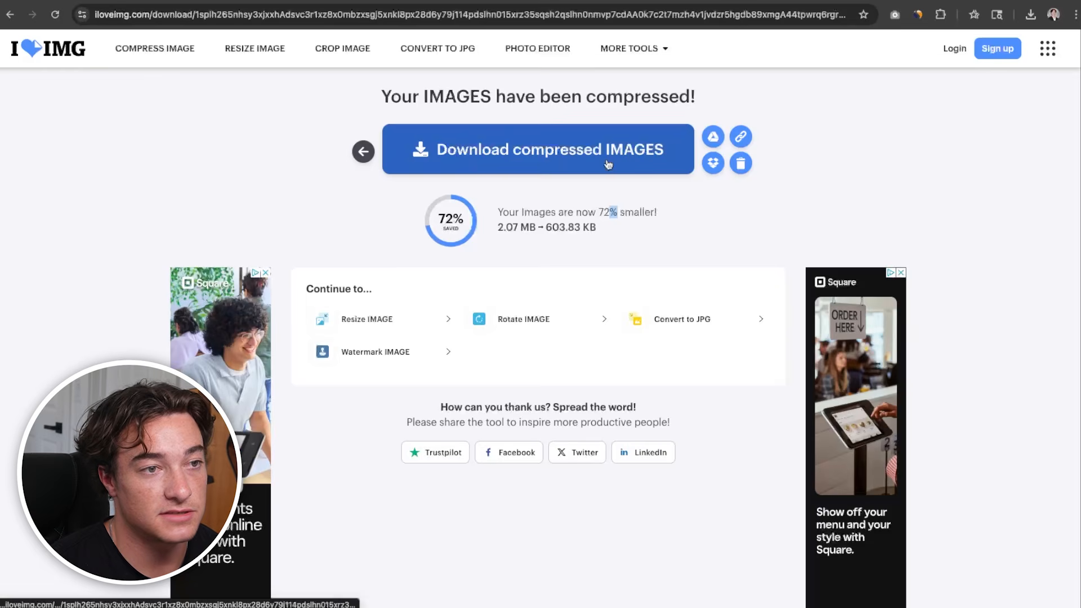
pyautogui.click(608, 164)
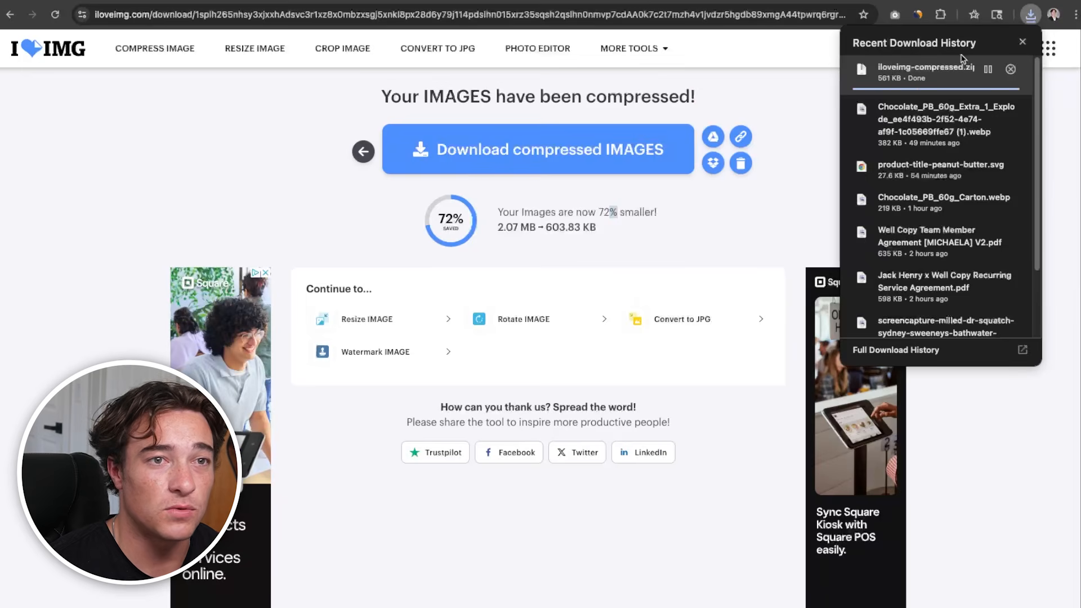
pyautogui.click(933, 76)
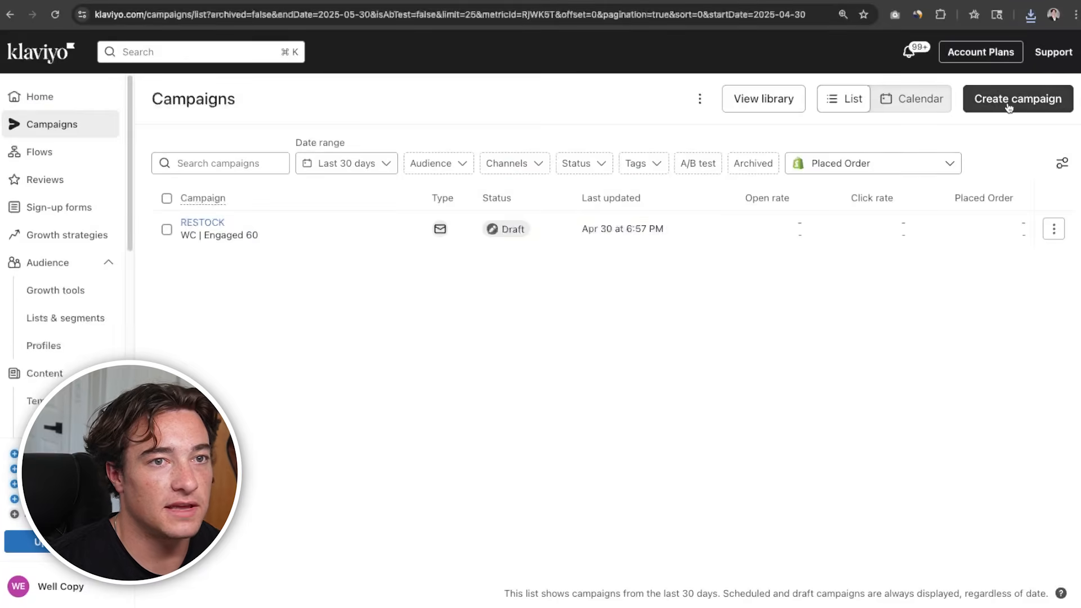
# Switch to Klaviyo and create a new email campaign named TEST CK
pyautogui.click(1013, 100)
pyautogui.click(898, 207)
pyautogui.click(870, 141)
pyautogui.press('super+a')
pyautogui.write('TE')
pyautogui.click(825, 574)
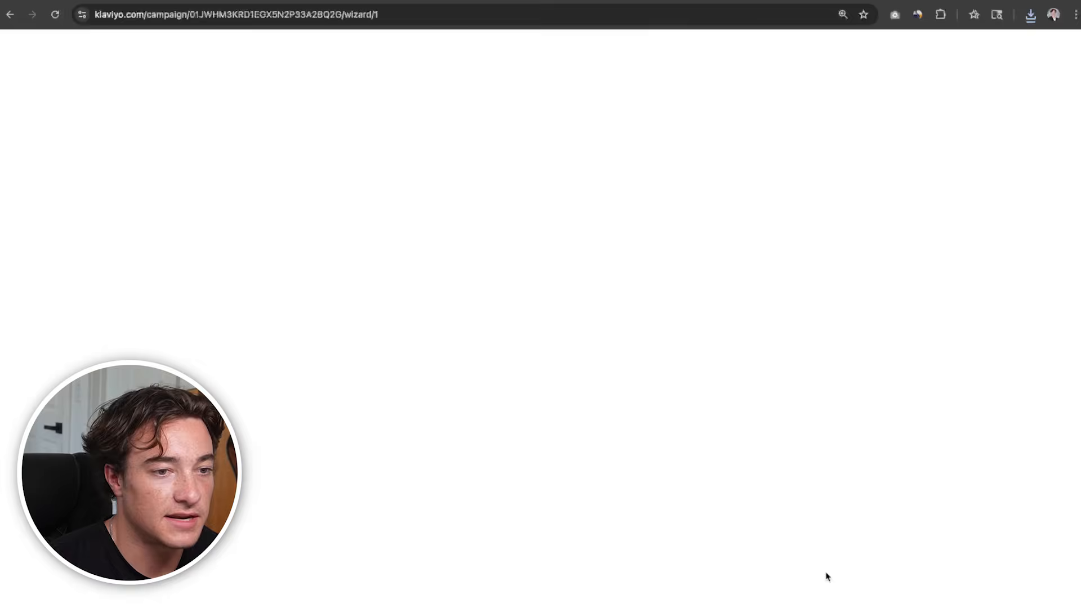
# Send the campaign to the Newsletter list, turn off Smart Sending, and continue to the message setup
pyautogui.click(366, 192)
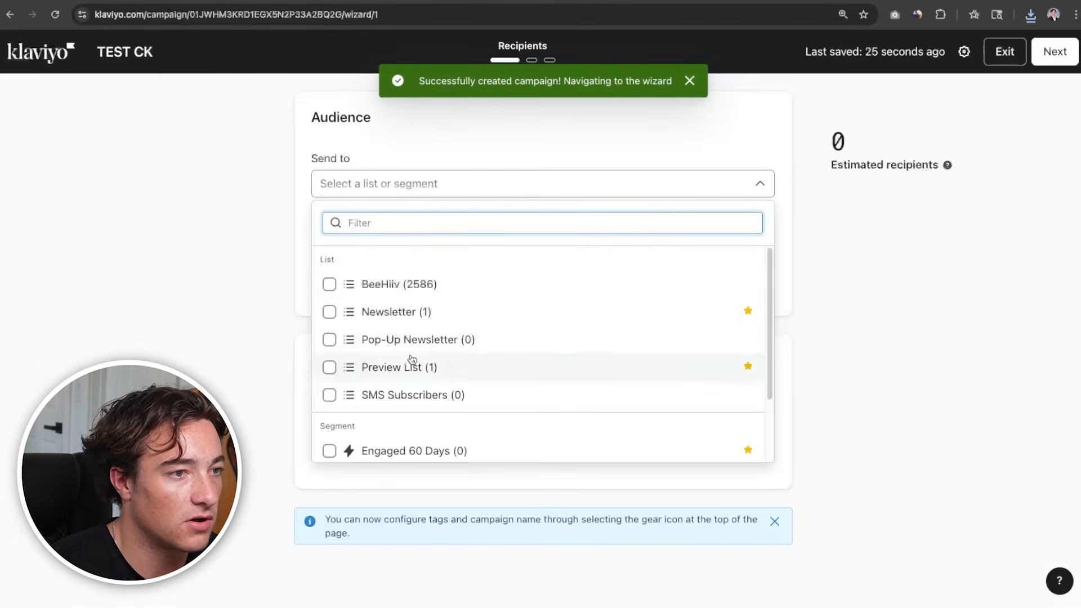
pyautogui.click(422, 312)
pyautogui.click(906, 287)
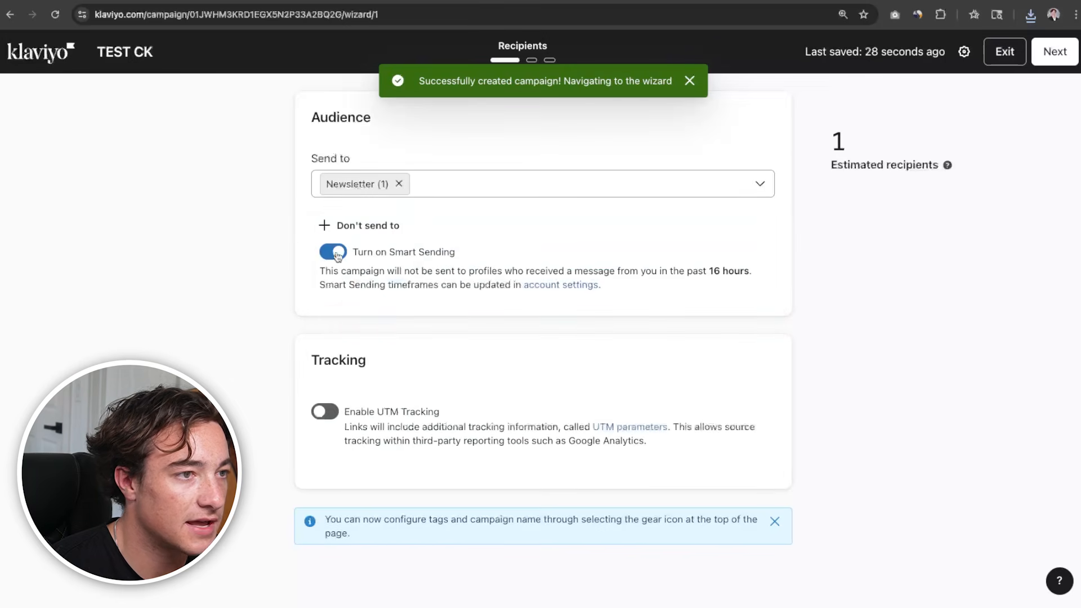
pyautogui.click(334, 252)
pyautogui.click(1054, 51)
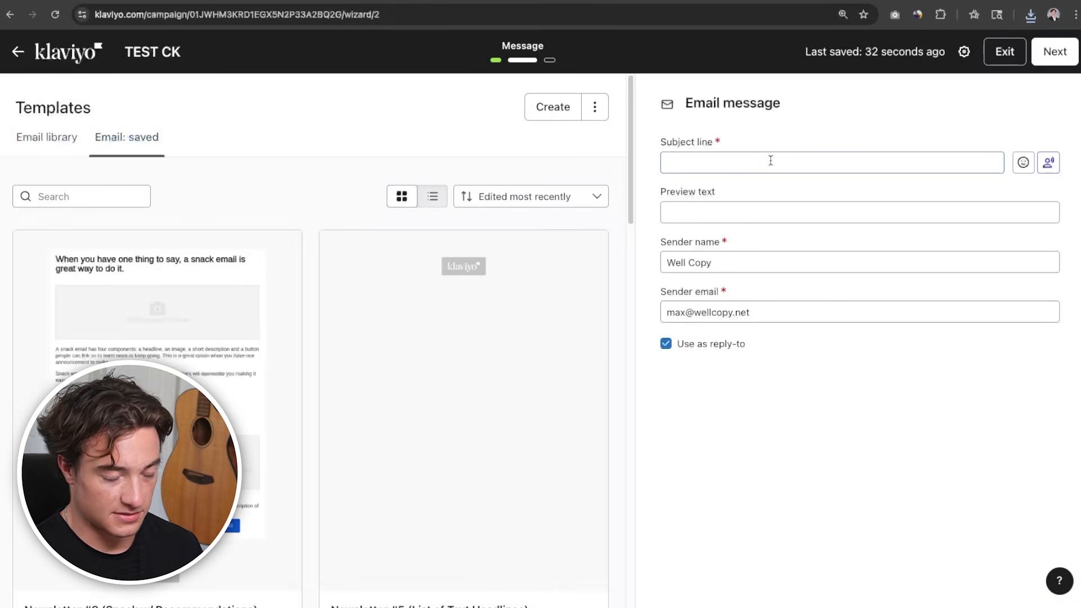
# Set the subject line to HI and the preview text to THERE, and create a new email template
pyautogui.write('HI')
pyautogui.click(691, 206)
pyautogui.write('THERE')
pyautogui.click(546, 107)
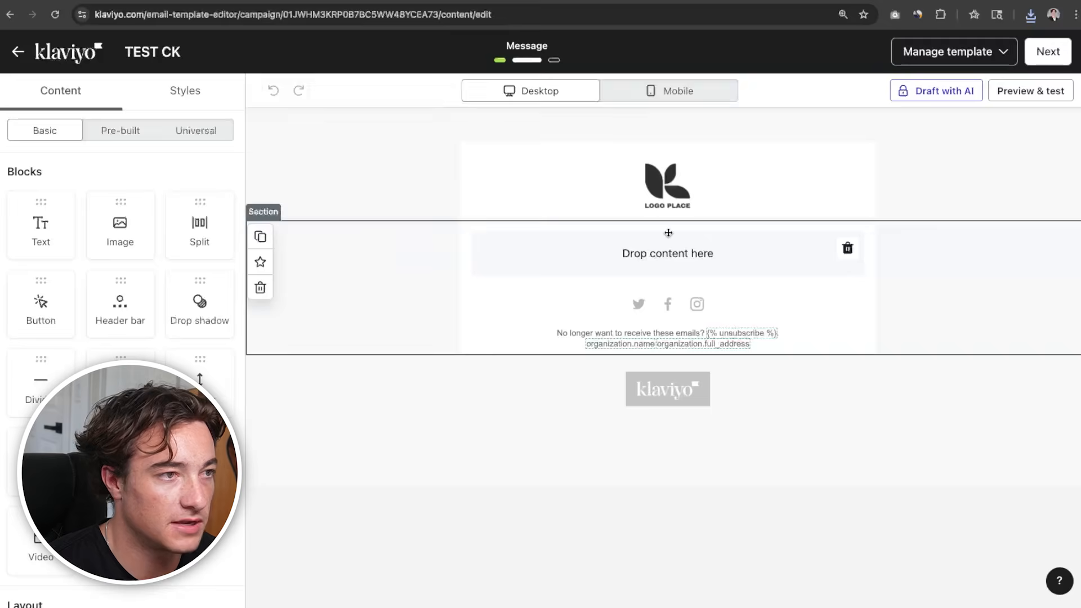
pyautogui.click(668, 233)
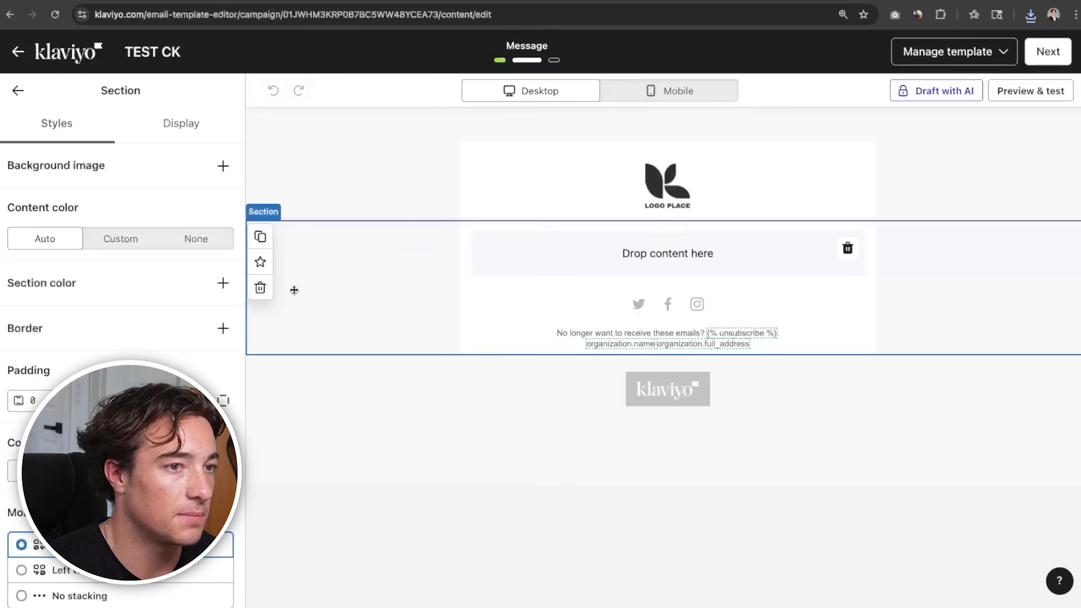
# Delete the logo header bar and place two stacked image blocks above the template's social links
pyautogui.click(629, 194)
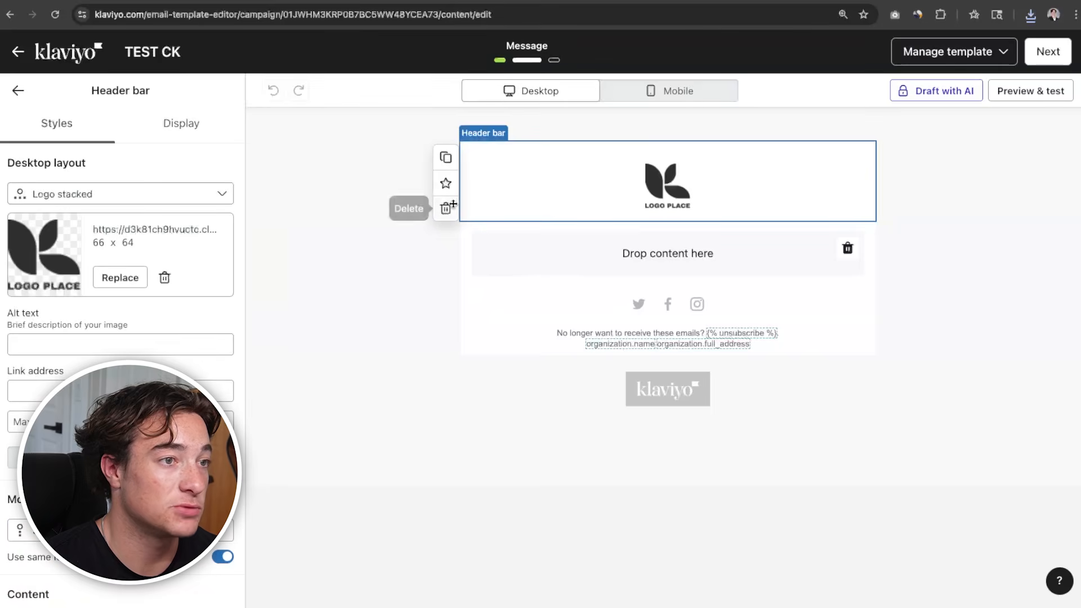
pyautogui.click(446, 208)
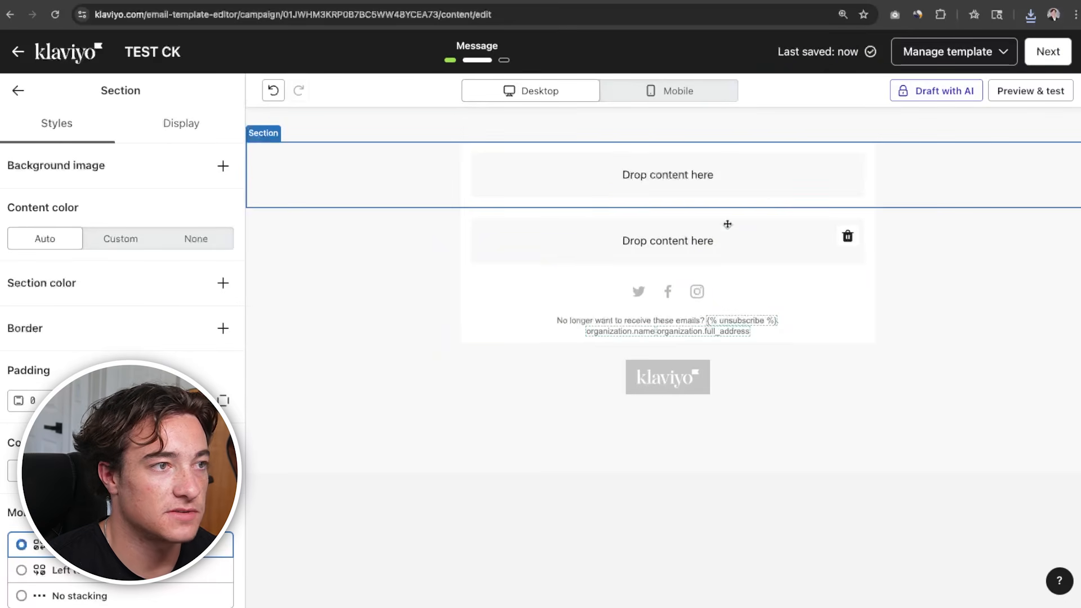
pyautogui.moveTo(112, 236); pyautogui.dragTo(507, 154)
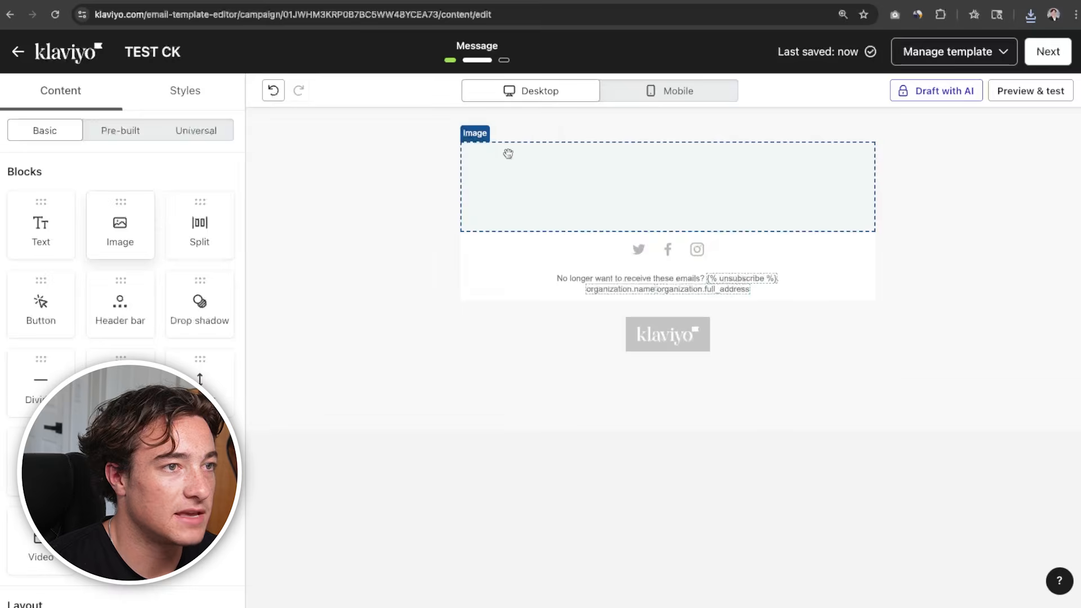
pyautogui.click(17, 93)
pyautogui.moveTo(116, 226); pyautogui.dragTo(501, 192)
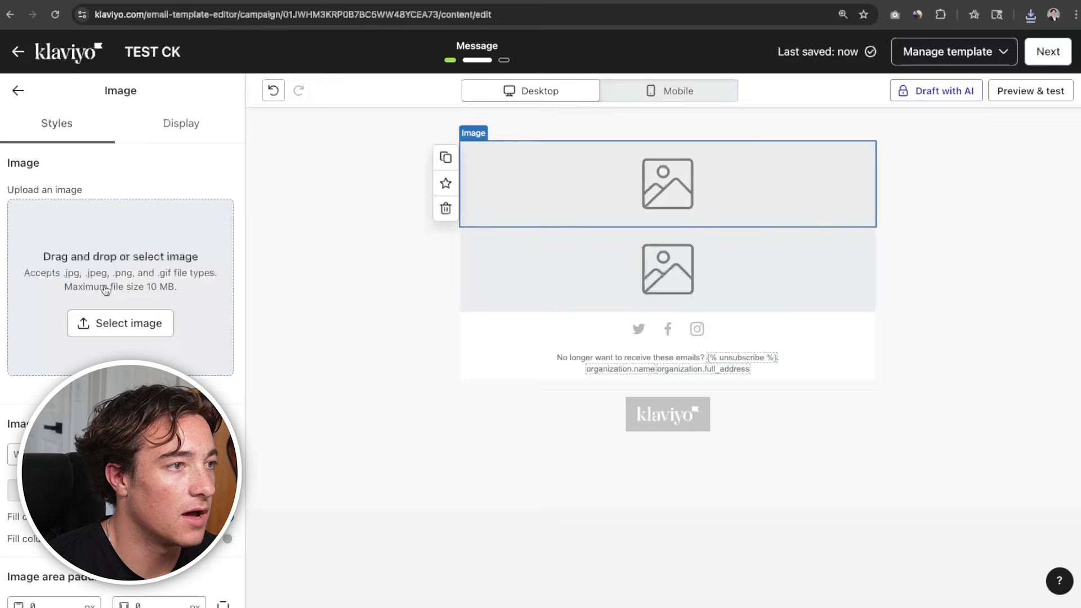
# Upload Slice 1.png in its original version to the upper image block
pyautogui.click(106, 288)
pyautogui.click(142, 122)
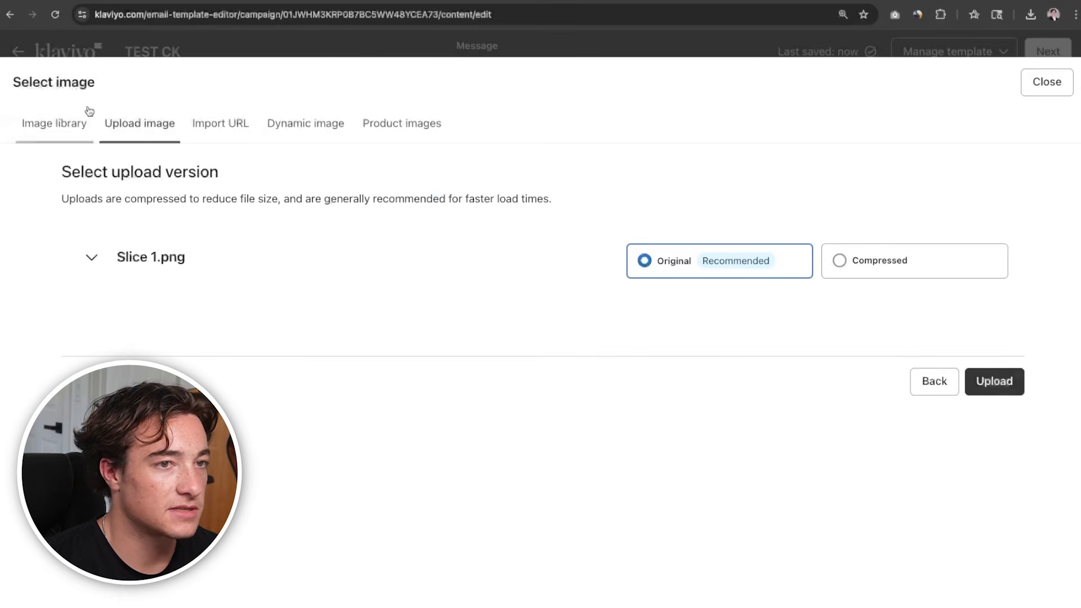
pyautogui.click(1007, 382)
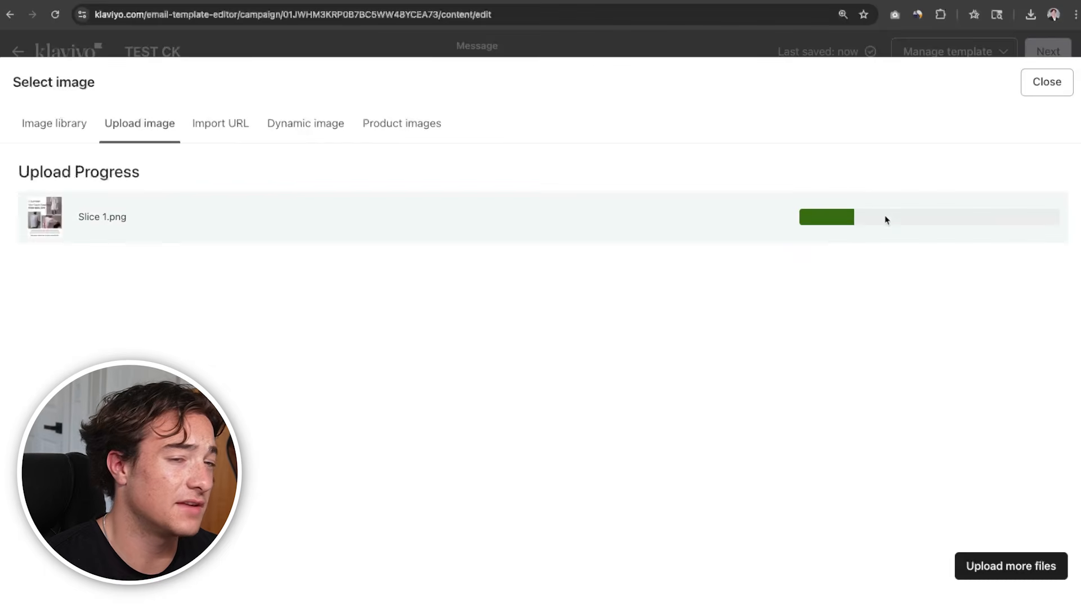
pyautogui.scroll(-4, 781, 401)
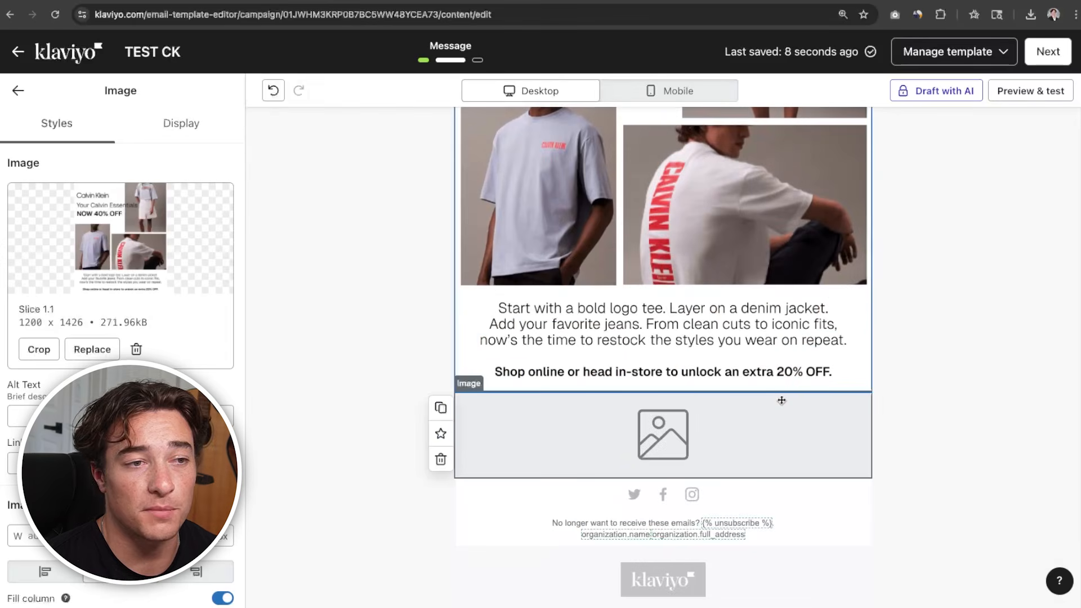
# Insert a two-column table between the hero image and the empty image block, and set its first cell to hold an image
pyautogui.scroll(4, 782, 401)
pyautogui.scroll(-5, 781, 401)
pyautogui.click(780, 399)
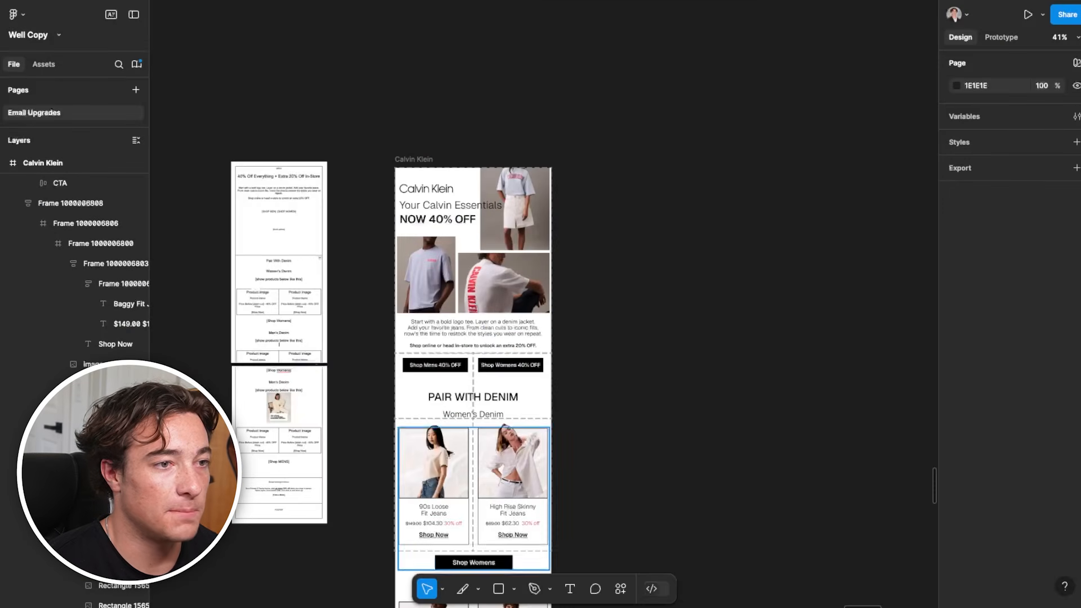
pyautogui.scroll(5, 430, 379)
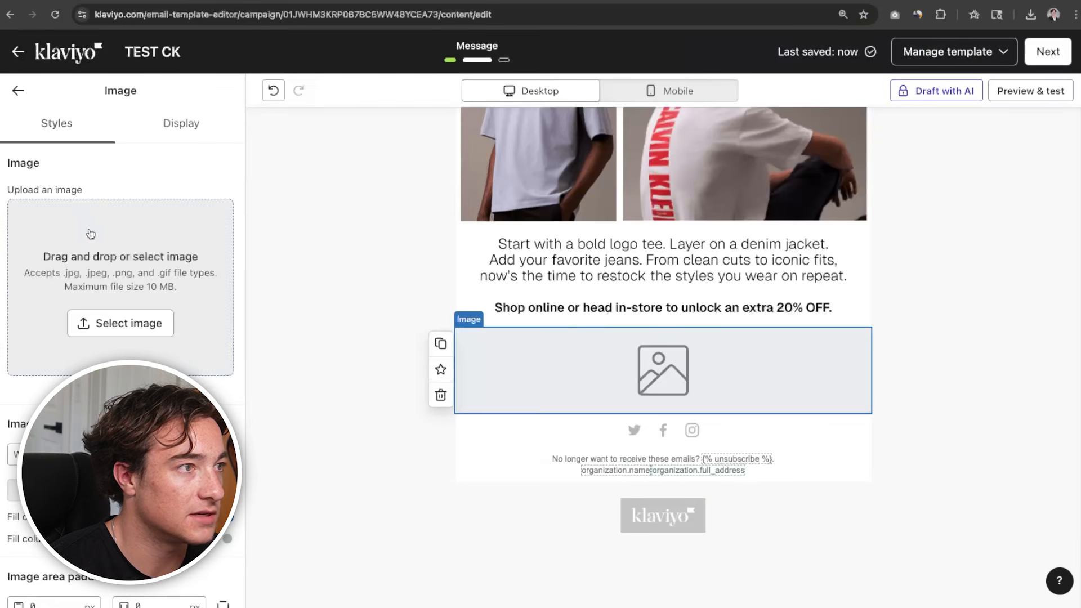
pyautogui.click(15, 90)
pyautogui.moveTo(121, 461); pyautogui.dragTo(657, 349)
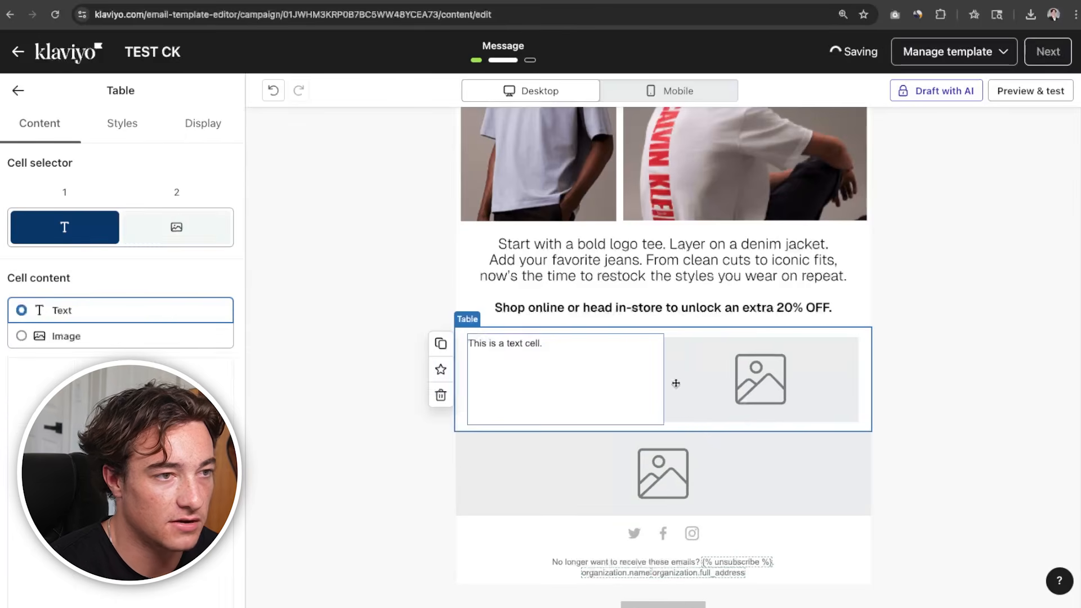
pyautogui.click(152, 337)
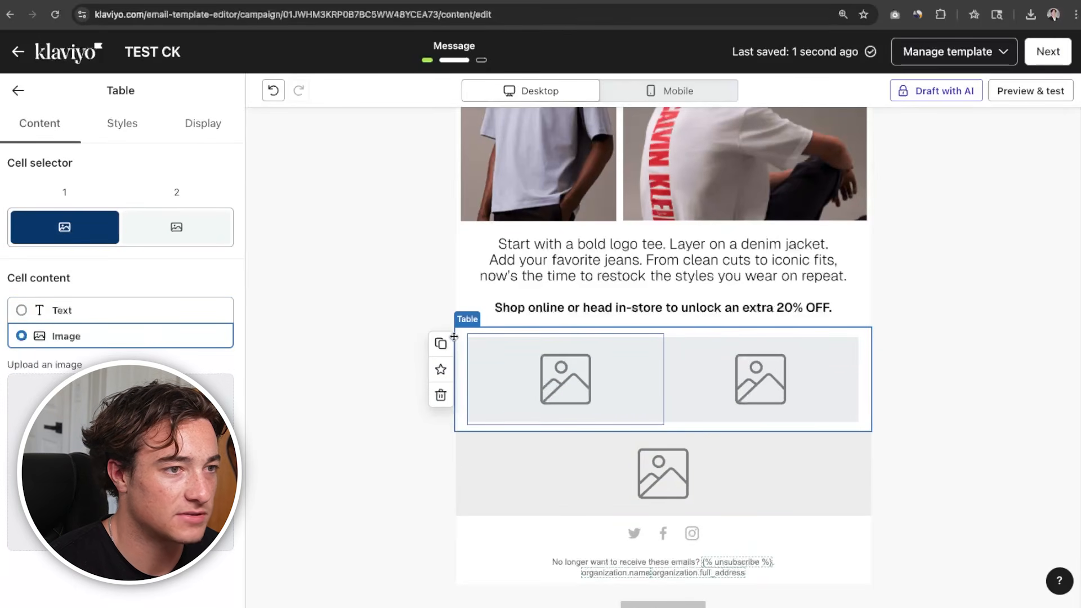
# Set the table's vertical cell padding to 0 px and its block padding to 0 px vertically and horizontally
pyautogui.click(118, 133)
pyautogui.scroll(-10, 120, 281)
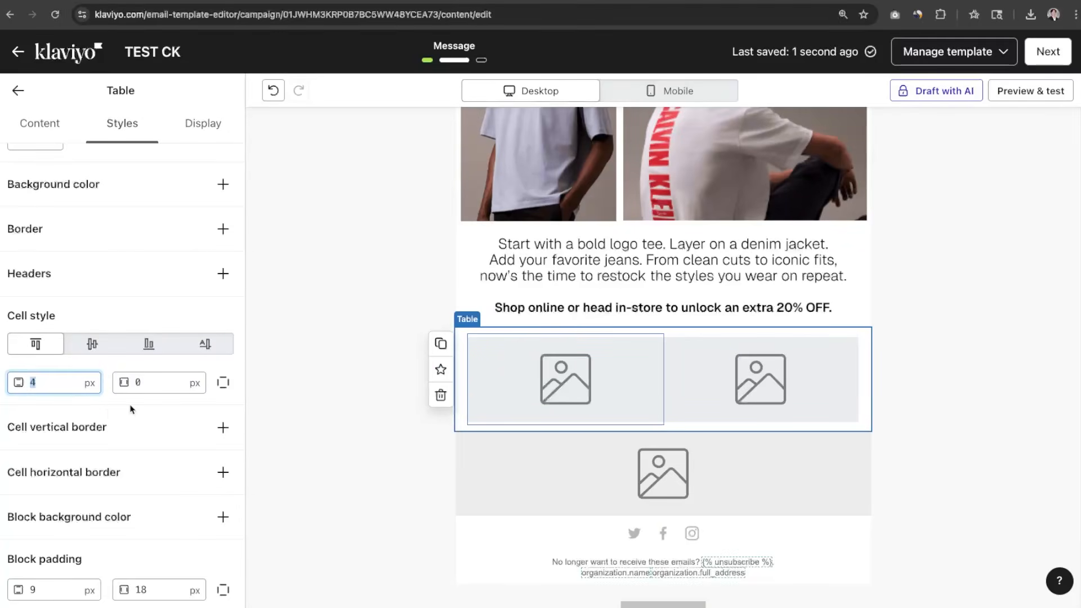
pyautogui.write('0')
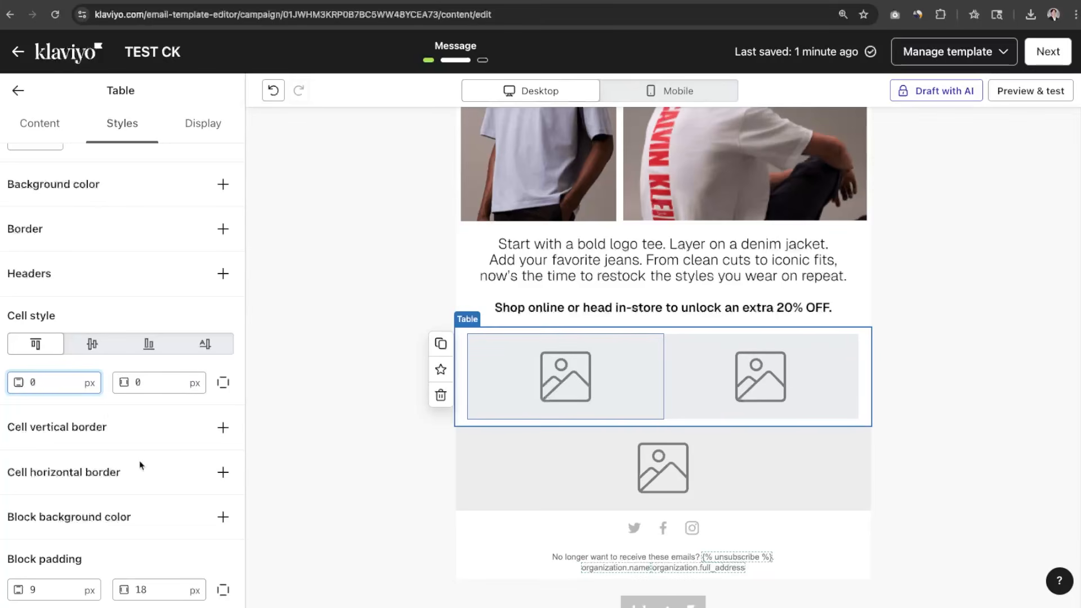
pyautogui.click(54, 590)
pyautogui.write('0')
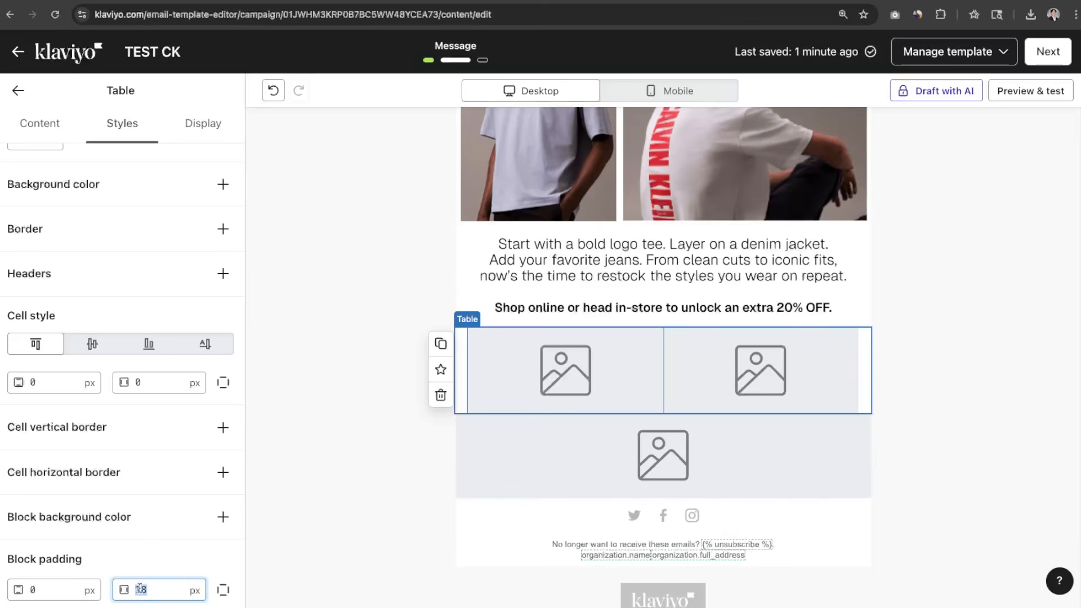
pyautogui.write('0')
# Upload Slice 2.png in its original version to the table's first cell
pyautogui.click(586, 450)
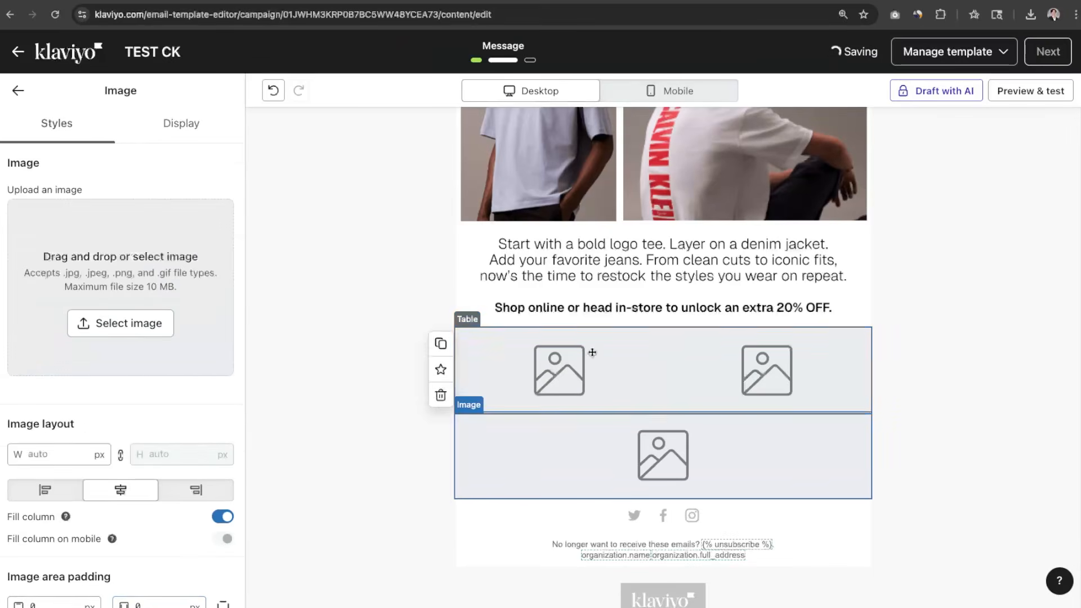
pyautogui.click(590, 353)
pyautogui.click(164, 386)
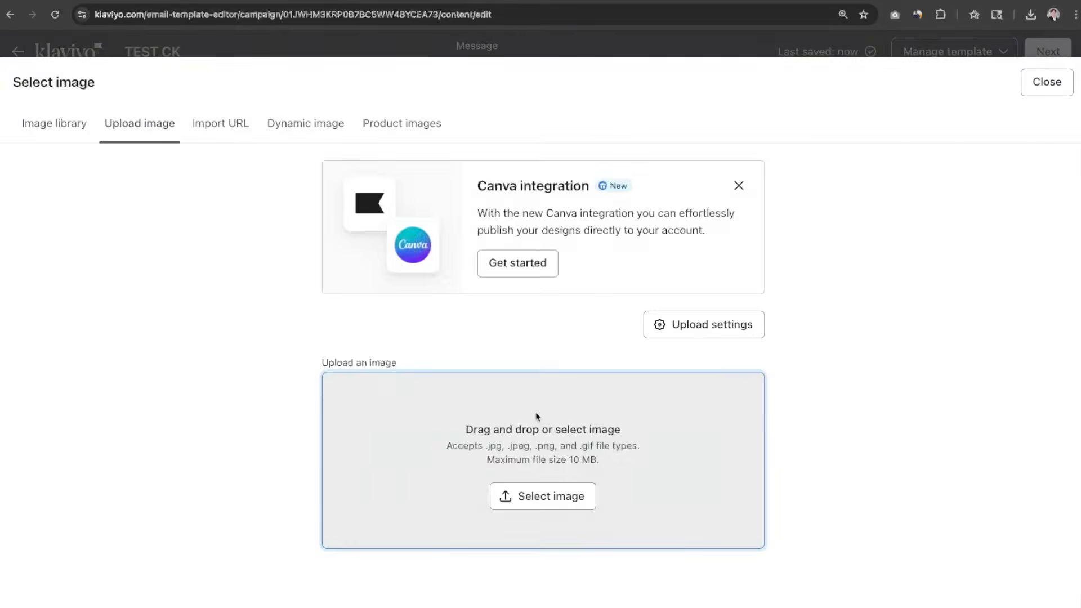
pyautogui.click(537, 417)
pyautogui.click(749, 428)
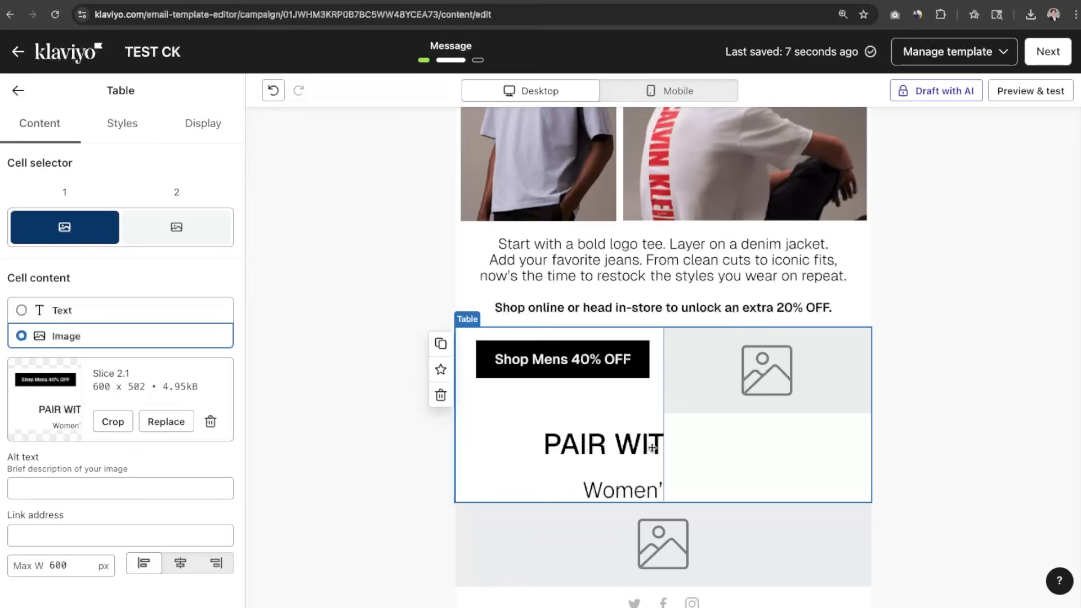
pyautogui.click(737, 391)
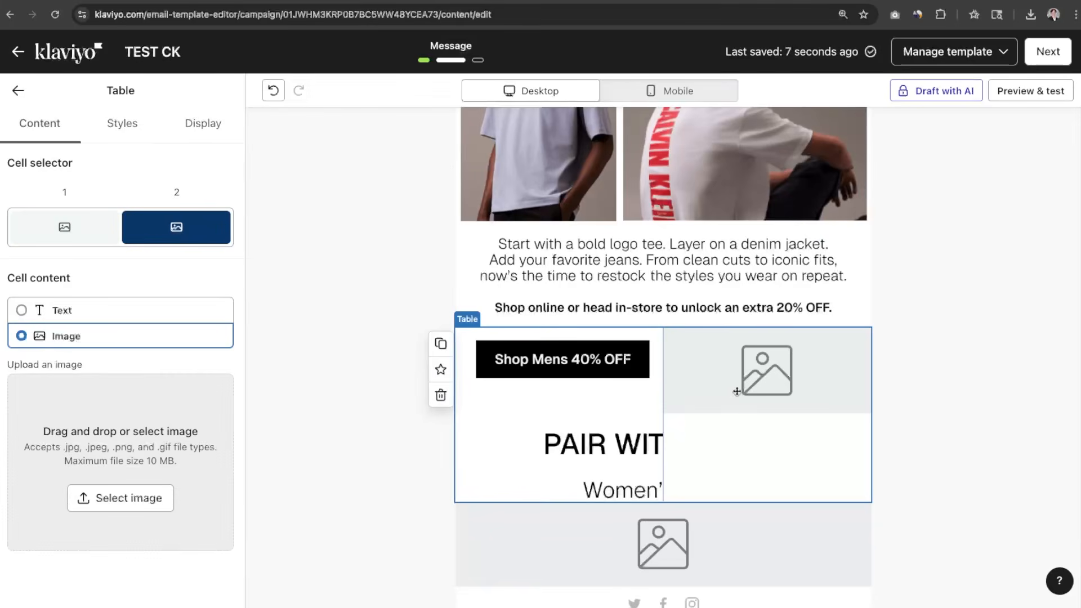
# Upload the Shop Womens 40% OFF slice to the table's second cell
pyautogui.click(145, 457)
pyautogui.click(140, 124)
pyautogui.click(532, 452)
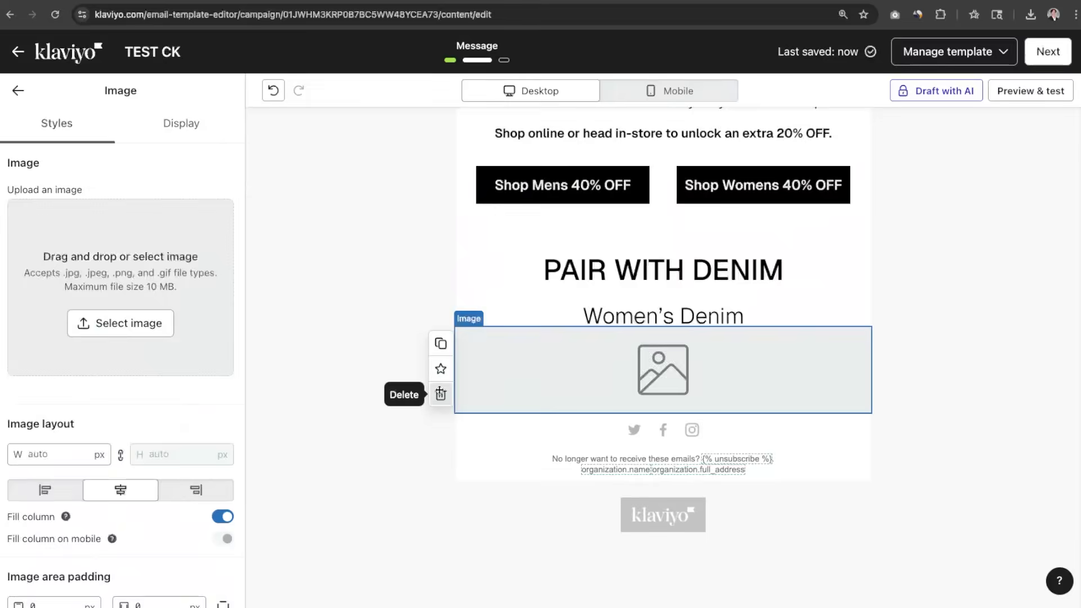
# Replace the empty image block with a copy of the button table holding the two women's jeans product slices
pyautogui.click(440, 393)
pyautogui.click(441, 254)
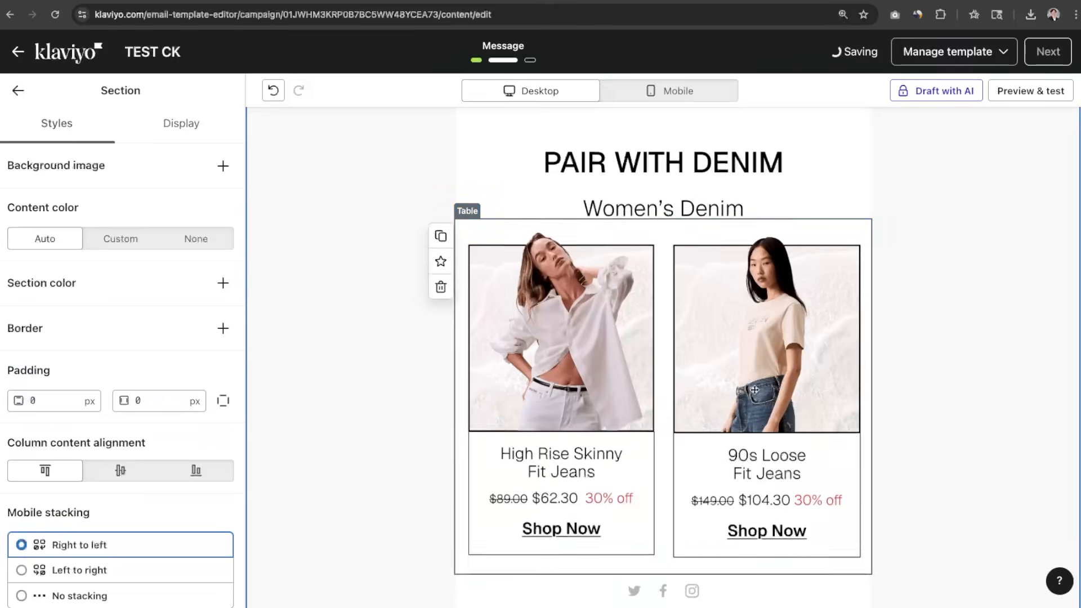
pyautogui.click(640, 436)
# Review the assembled email from hero to footer, including the link address fields of the hero image and the Shop Mens cell
pyautogui.scroll(10, 636, 414)
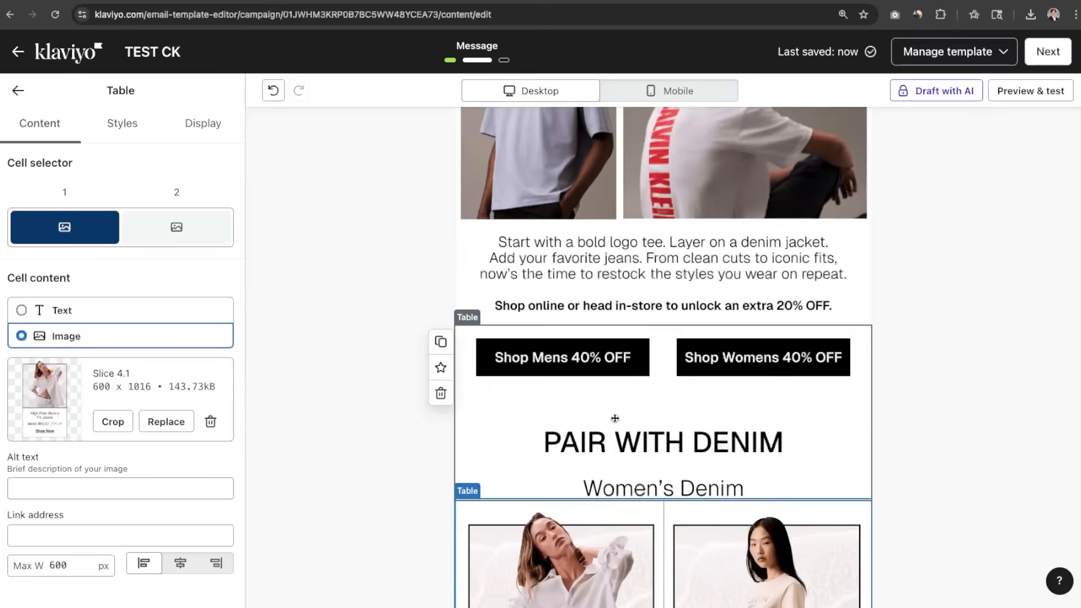
pyautogui.scroll(-14, 577, 350)
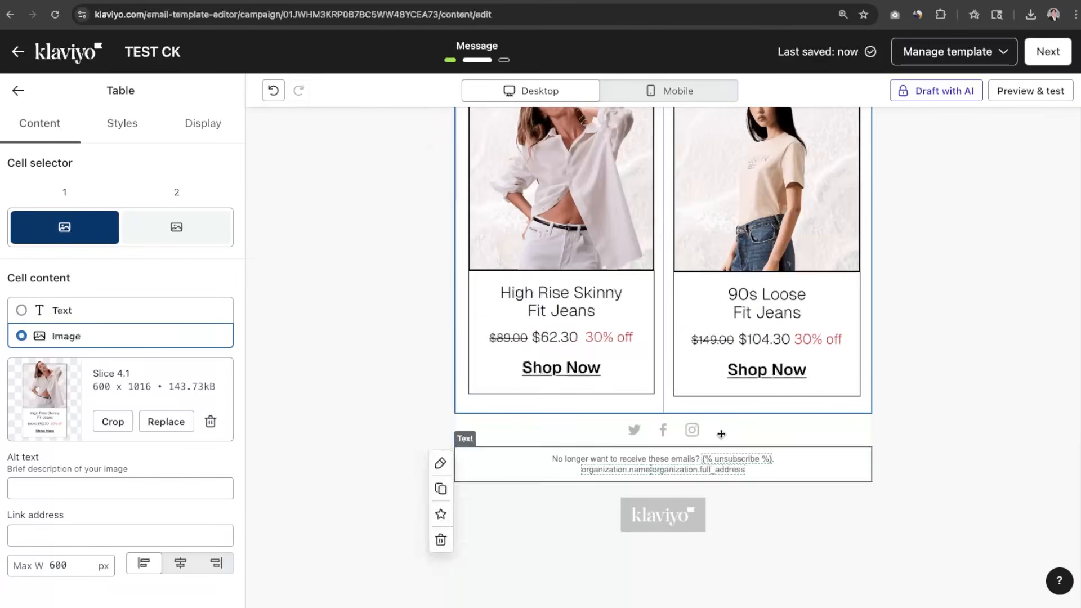
pyautogui.scroll(15, 738, 394)
pyautogui.scroll(-4, 898, 389)
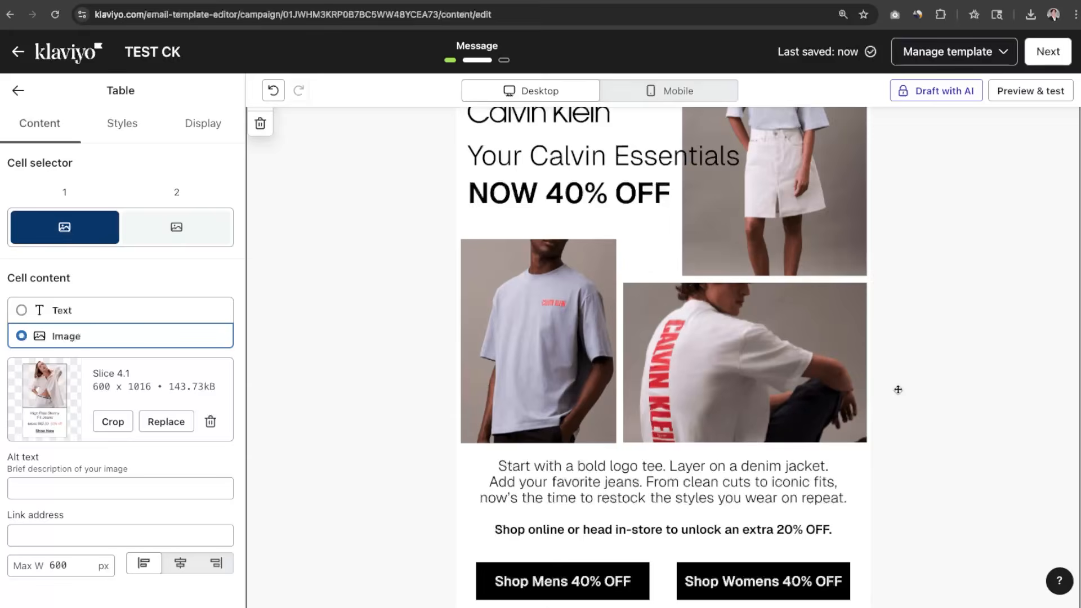
pyautogui.click(623, 419)
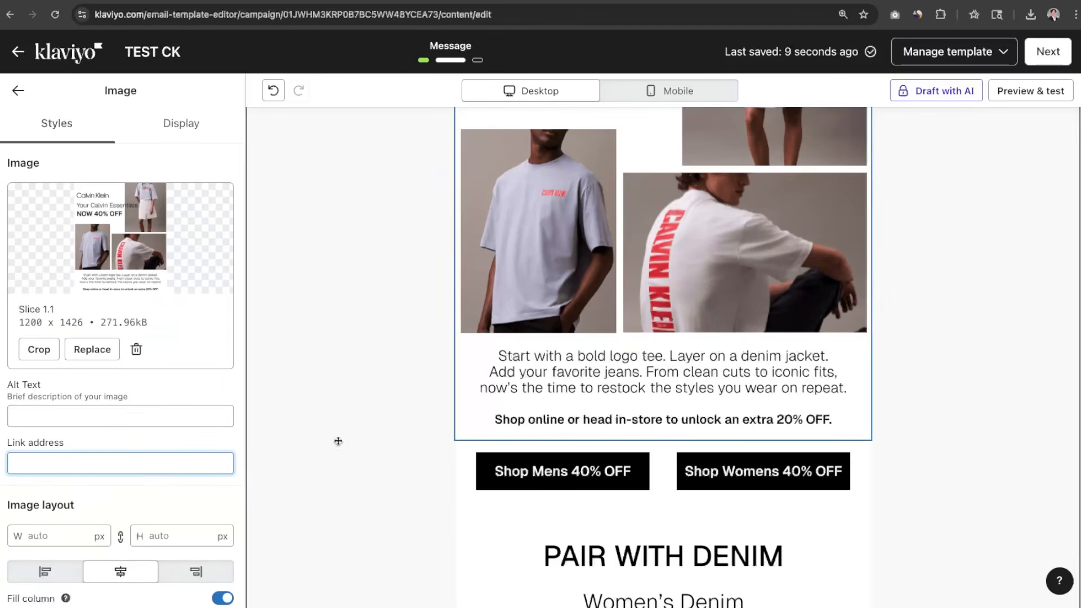
pyautogui.click(498, 503)
pyautogui.scroll(-2, 529, 445)
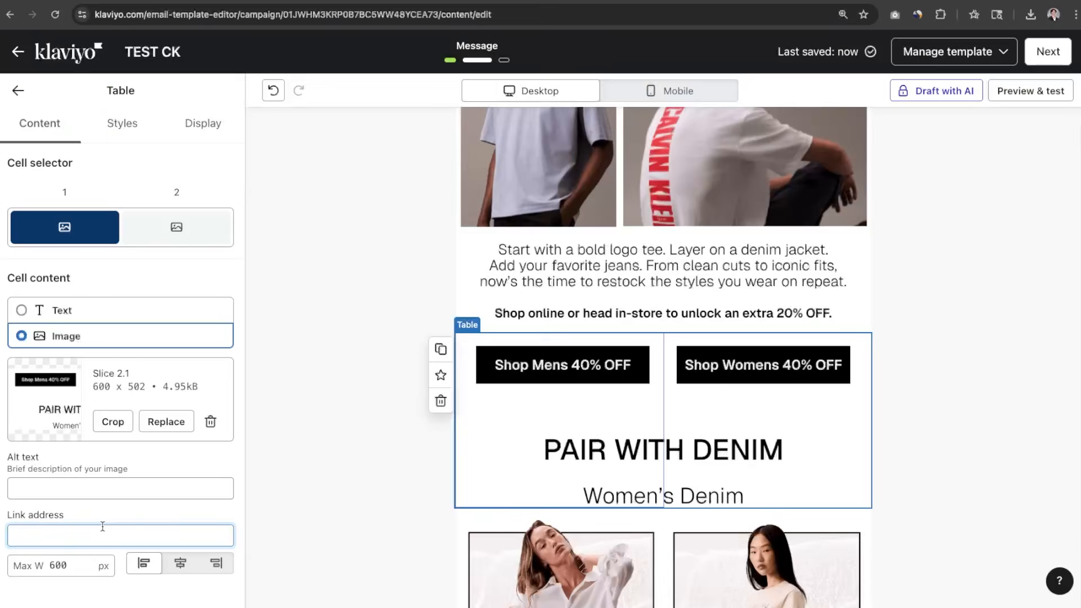
pyautogui.scroll(5, 480, 188)
pyautogui.scroll(-13, 550, 315)
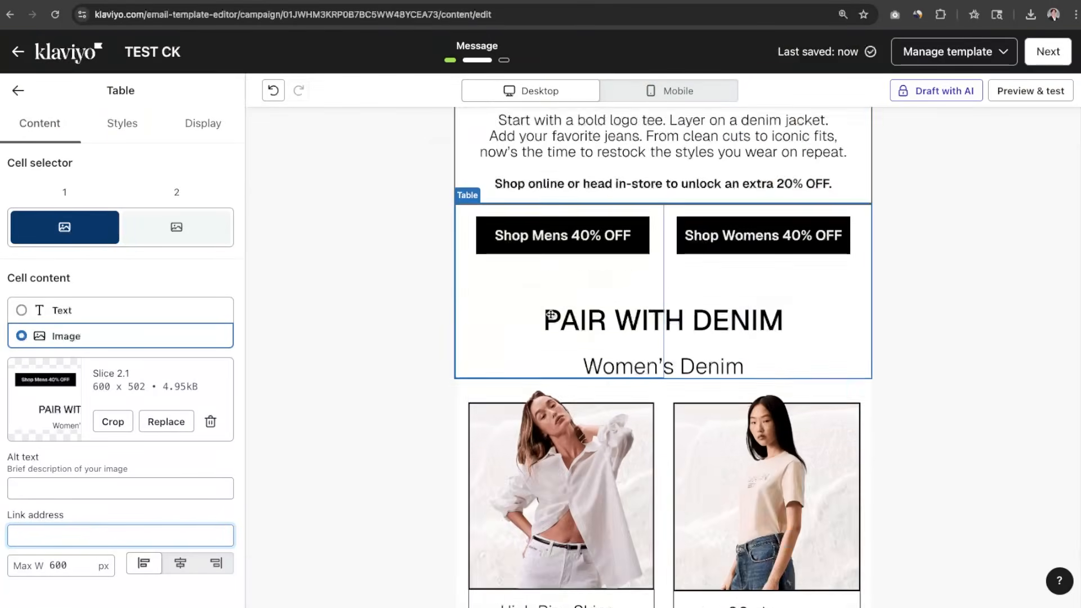
pyautogui.scroll(7, 545, 338)
pyautogui.scroll(4, 311, 458)
pyautogui.scroll(-10, 525, 478)
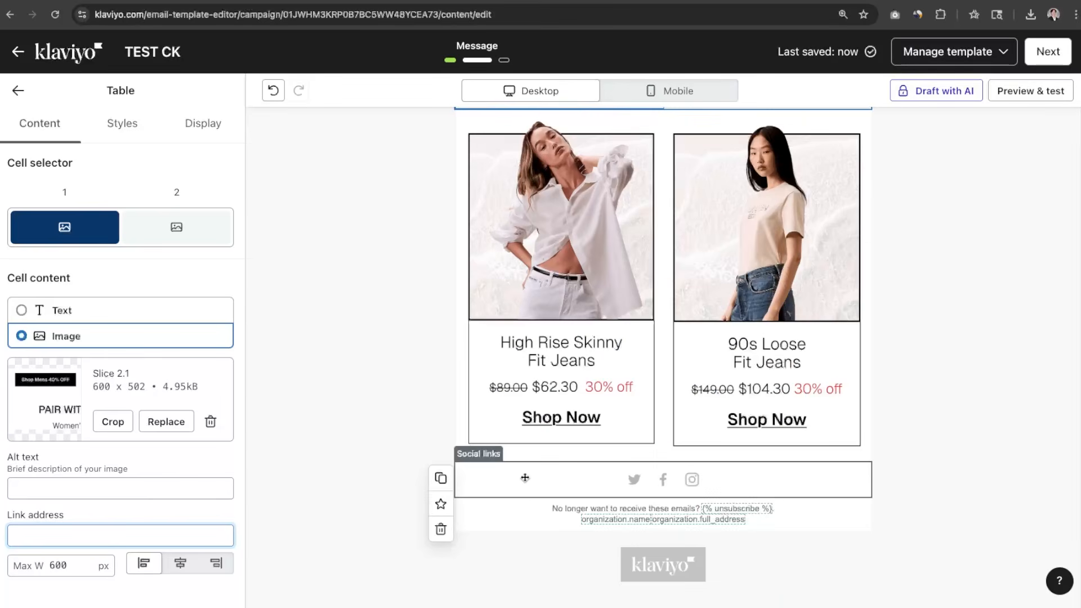